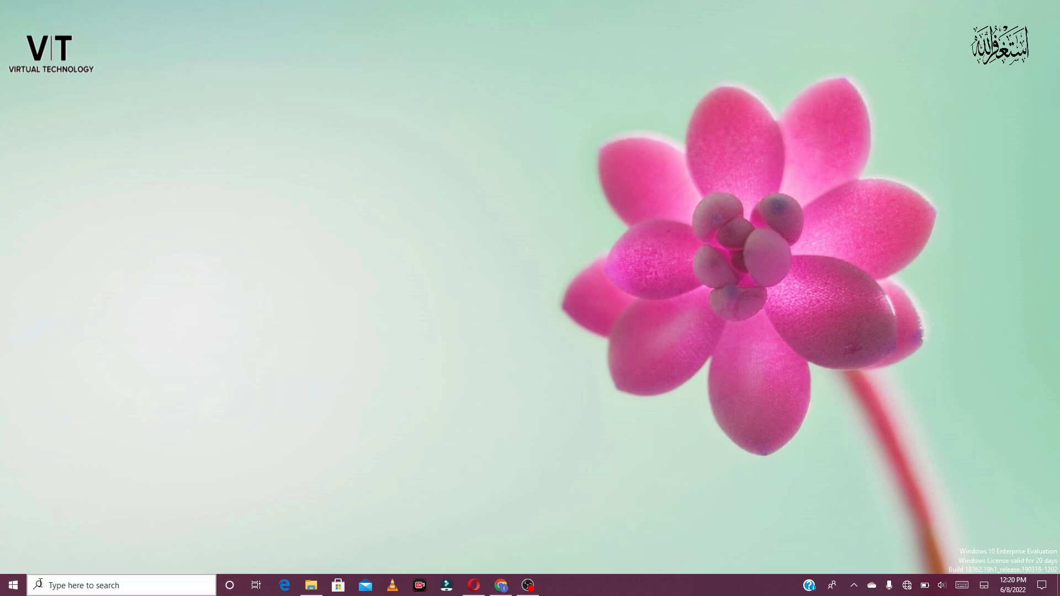
# - Open Word 2013, create a blank document and maximize its window
pyautogui.click(38, 584)
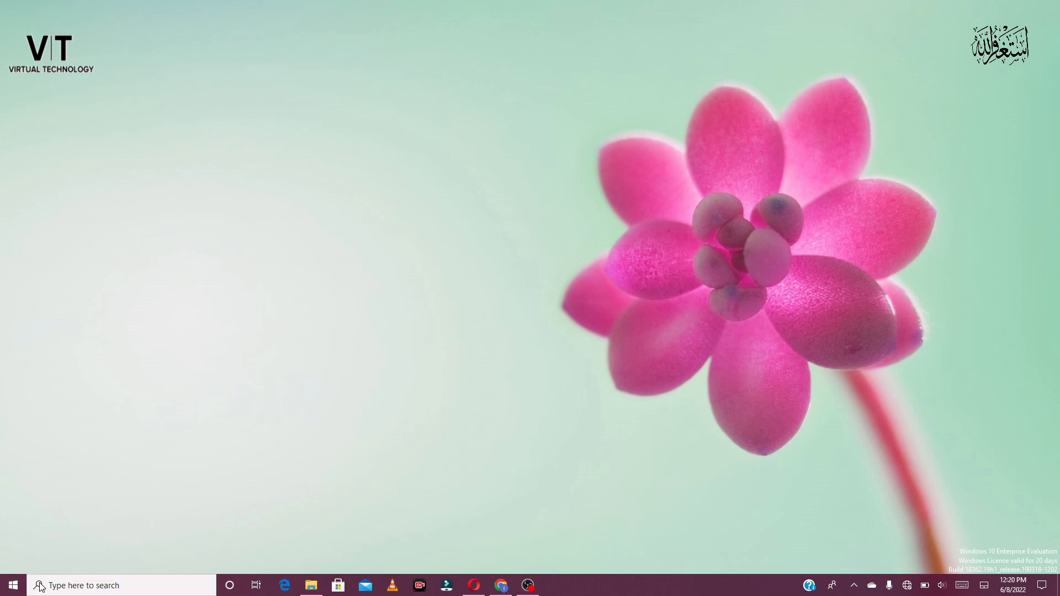
pyautogui.write('wo')
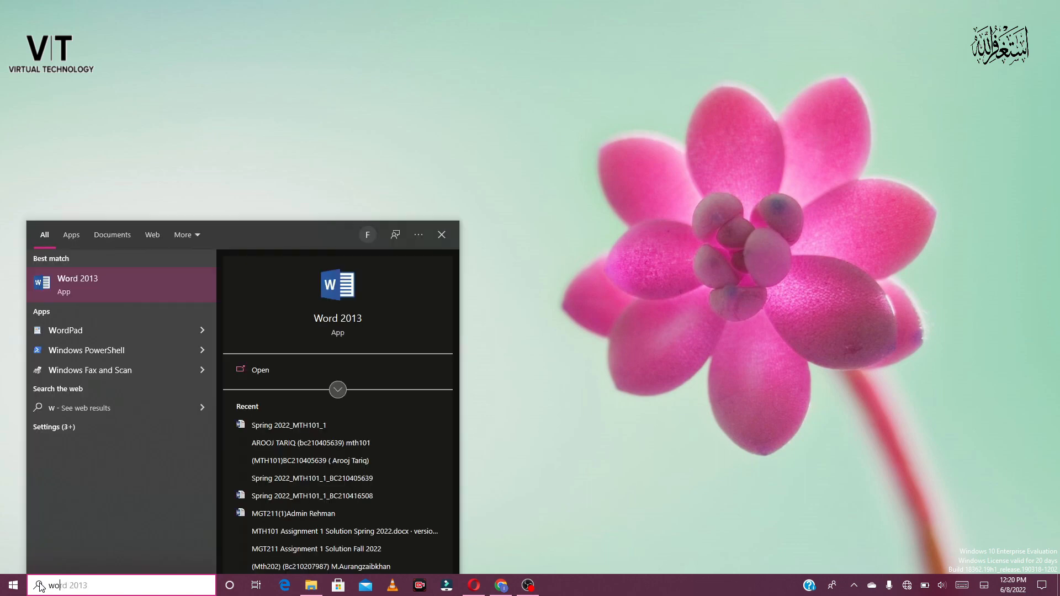
pyautogui.click(80, 286)
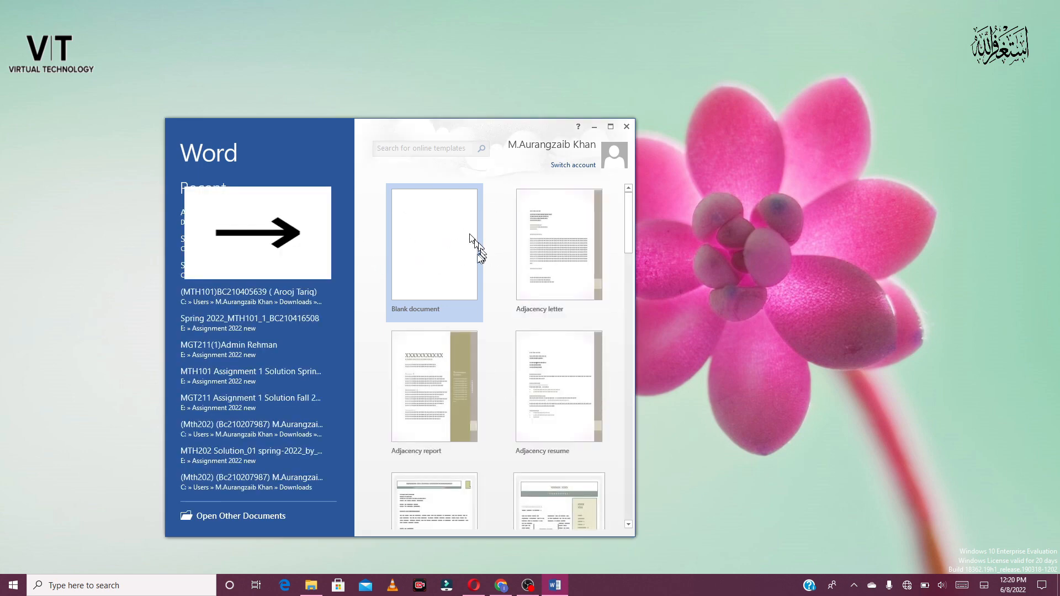
pyautogui.click(442, 228)
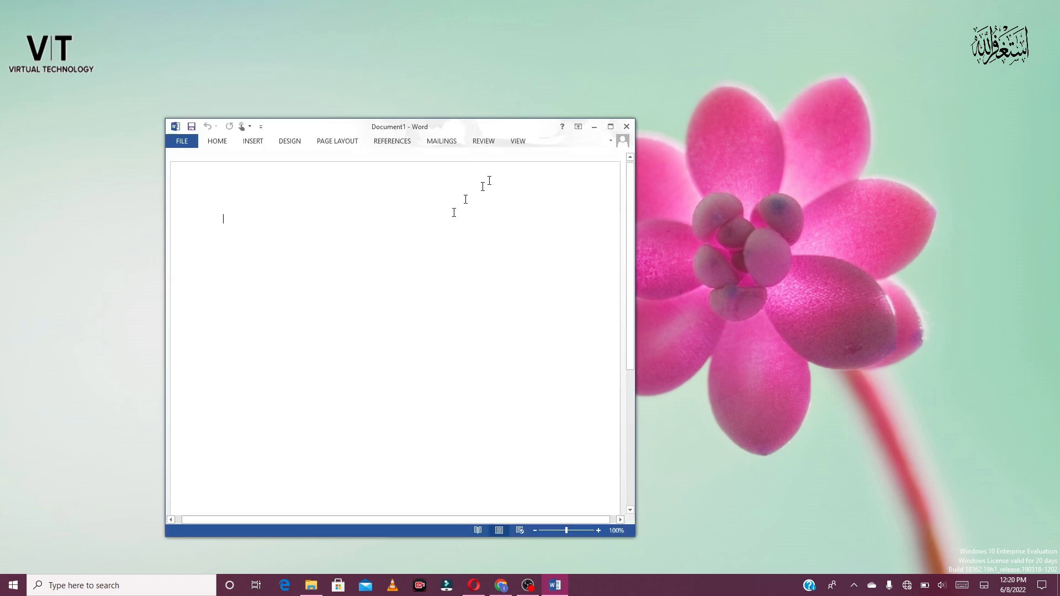
pyautogui.click(610, 127)
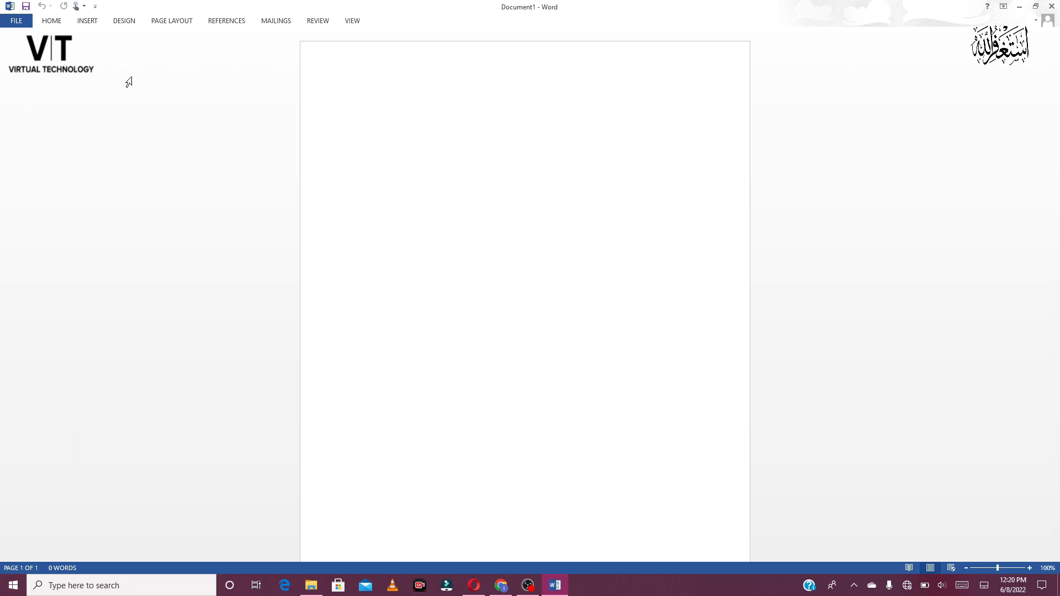
# - Review the new document's information page and the options for protecting the document
pyautogui.click(17, 21)
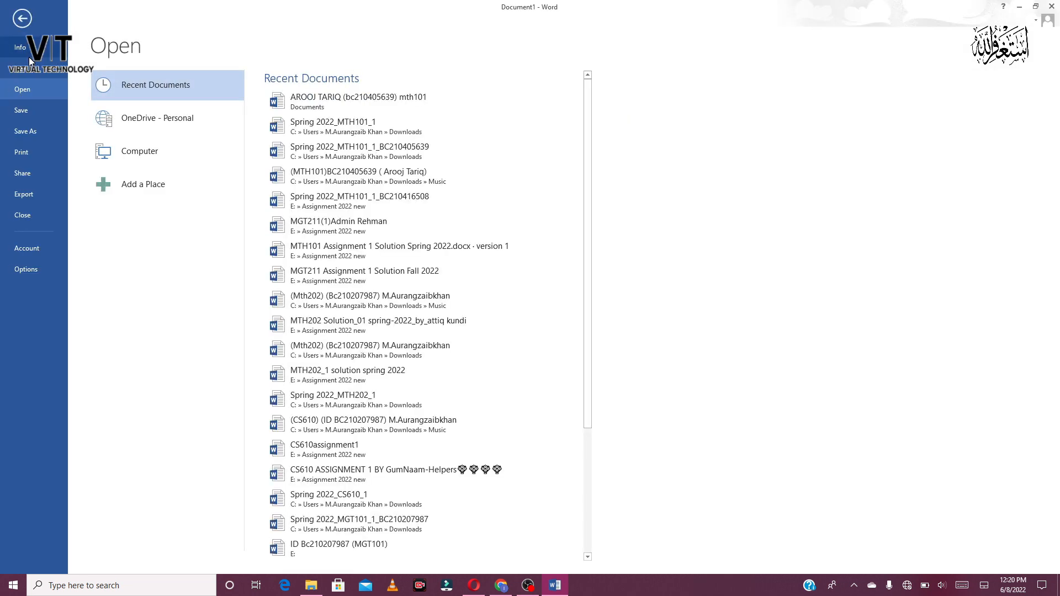
pyautogui.click(65, 54)
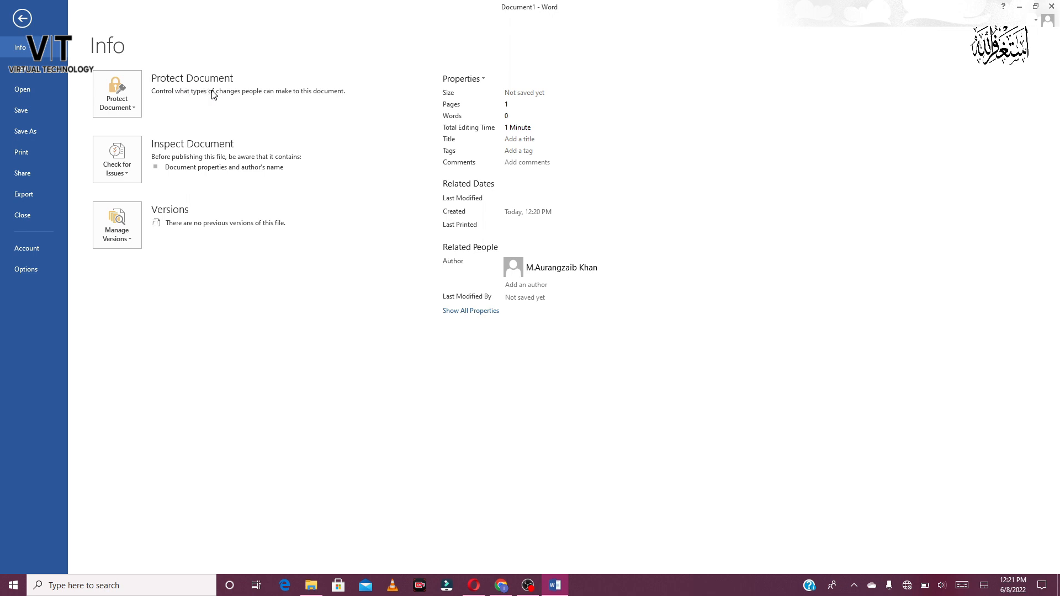
pyautogui.click(138, 111)
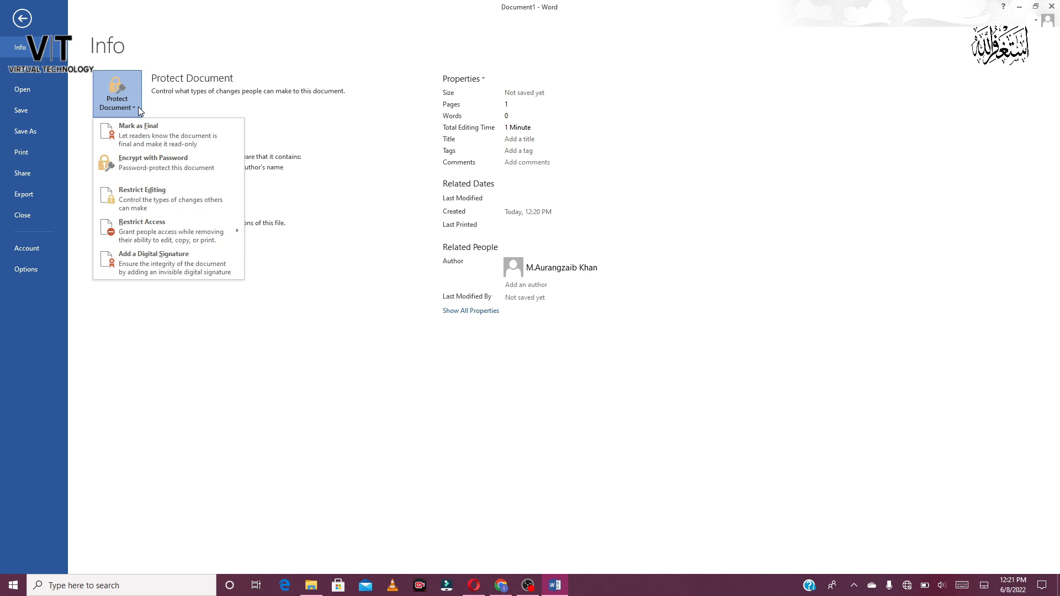
pyautogui.click(191, 110)
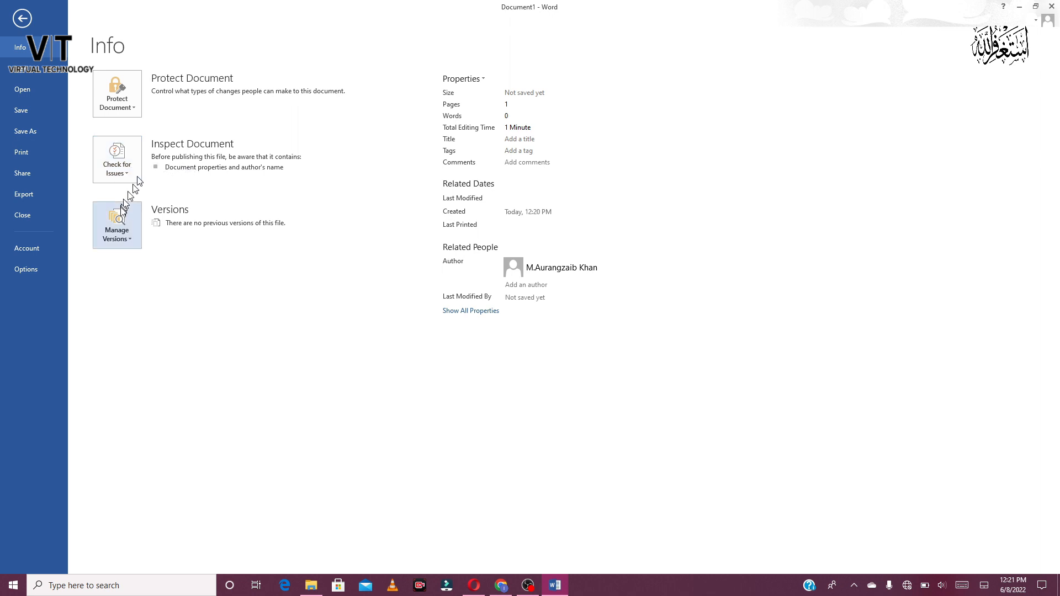
# - Look through the available templates, the recent documents and the save locations on the computer
pyautogui.click(55, 78)
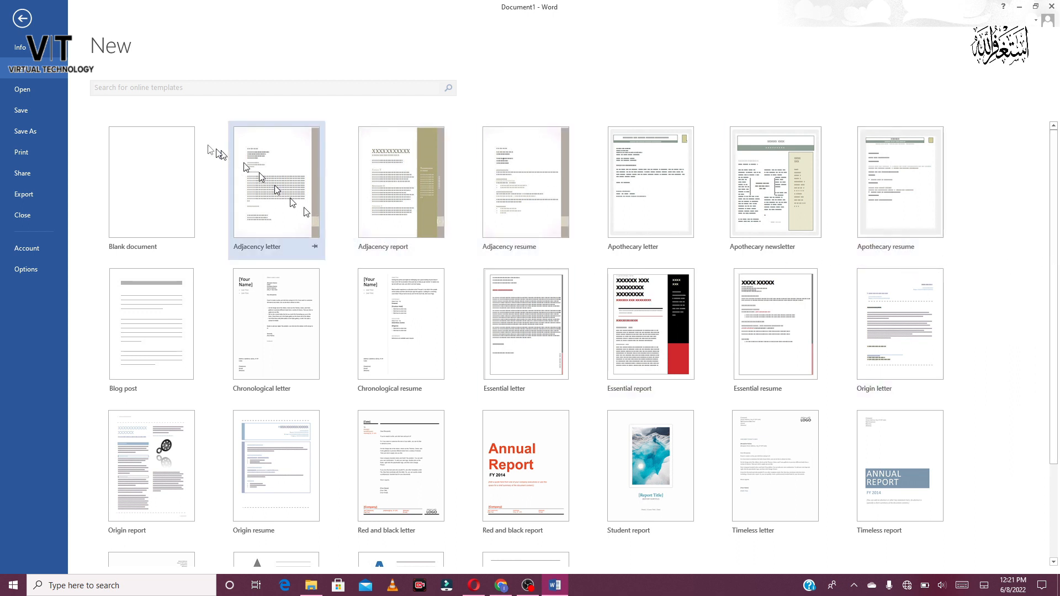
pyautogui.click(36, 91)
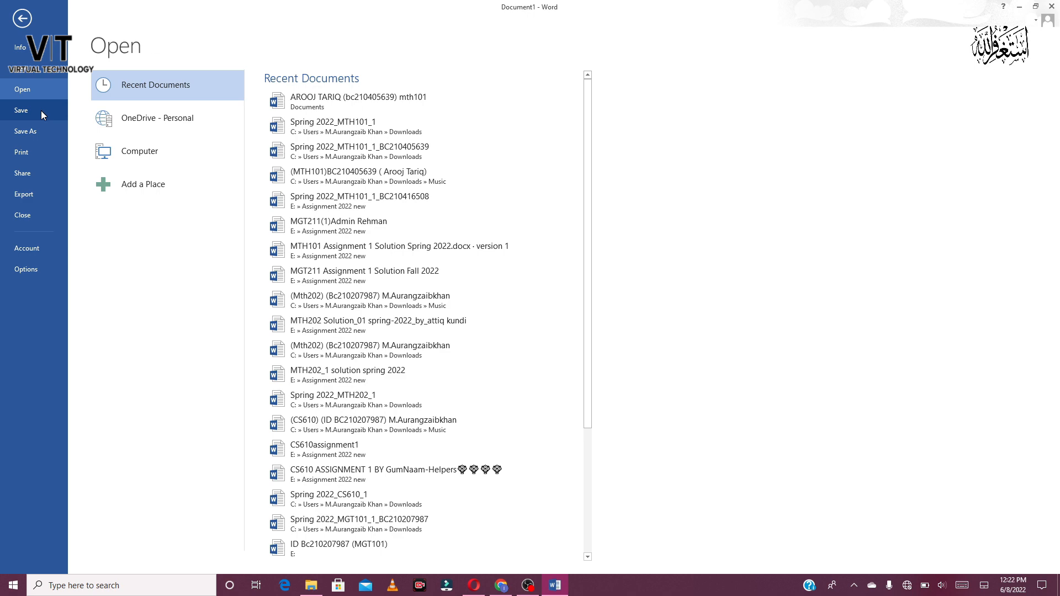
pyautogui.click(41, 110)
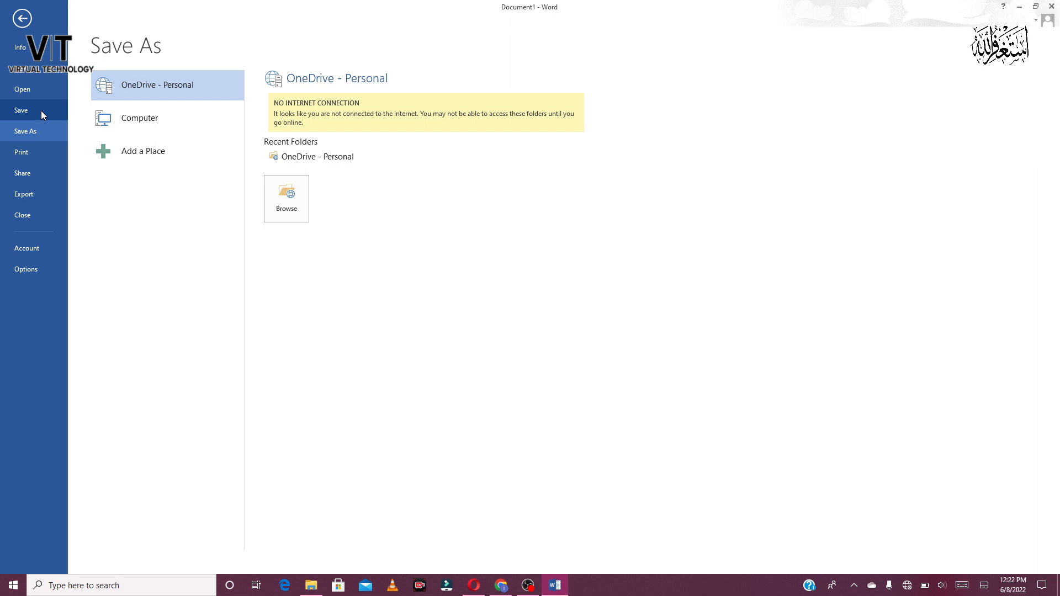
pyautogui.click(144, 112)
pyautogui.click(289, 279)
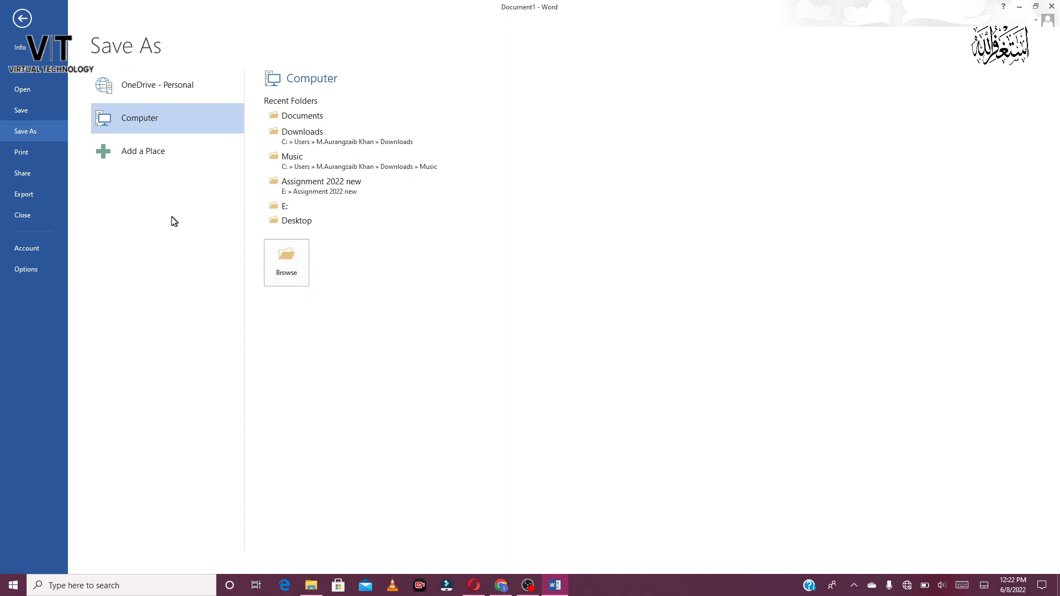
# - Examine the print settings, including the printer choices and page ranges, trying Print Current Page and restoring Print All Pages
pyautogui.click(23, 151)
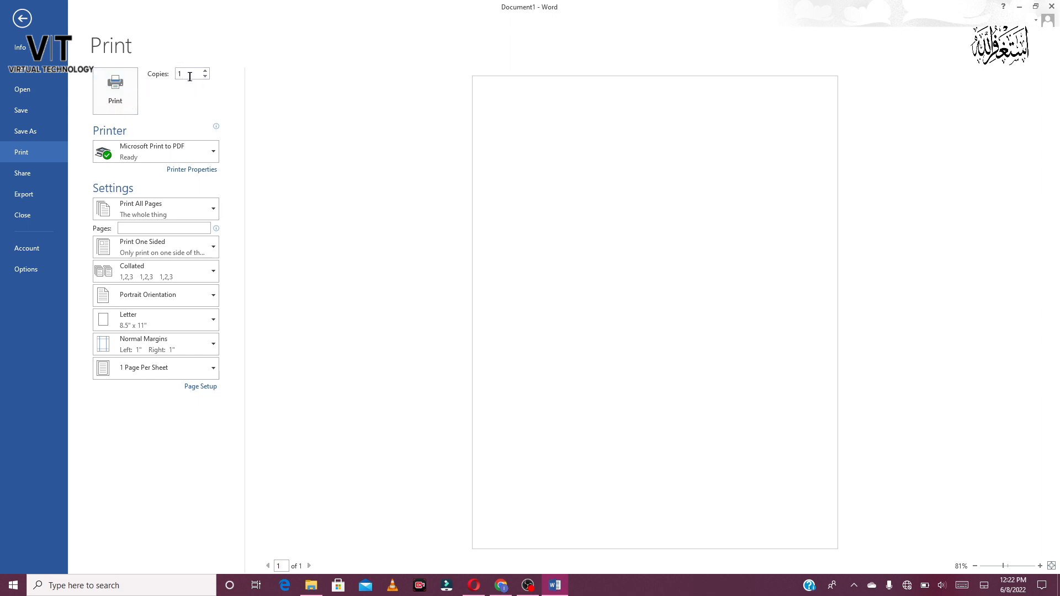
pyautogui.moveTo(154, 159)
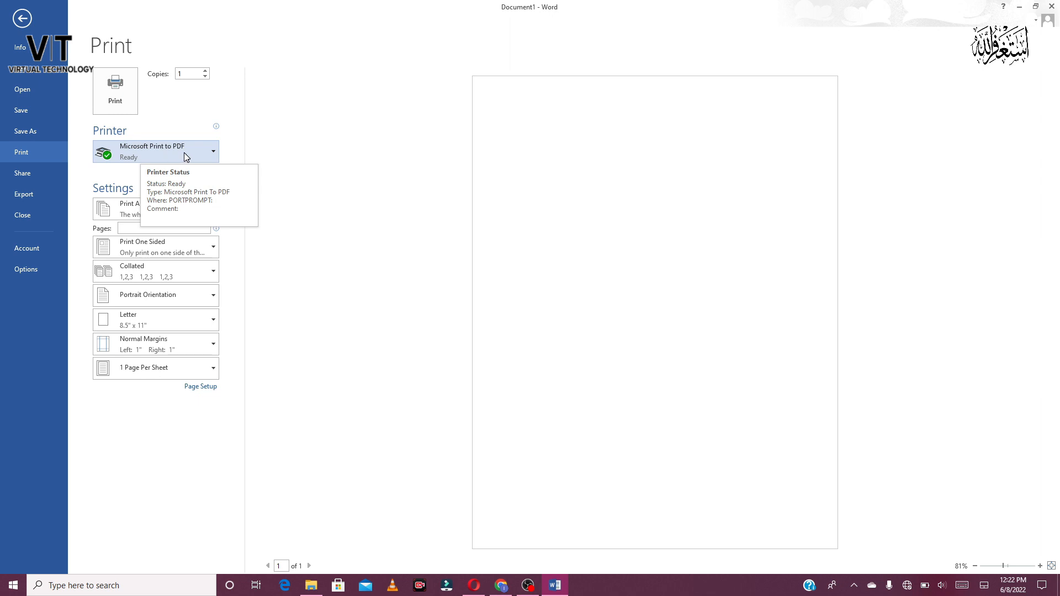
pyautogui.click(213, 153)
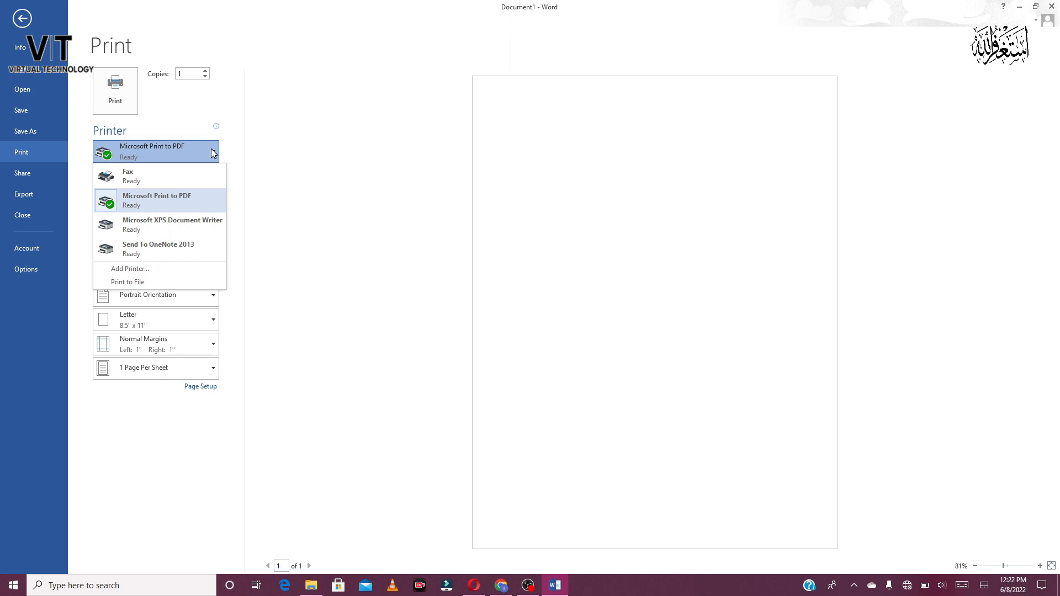
pyautogui.click(171, 158)
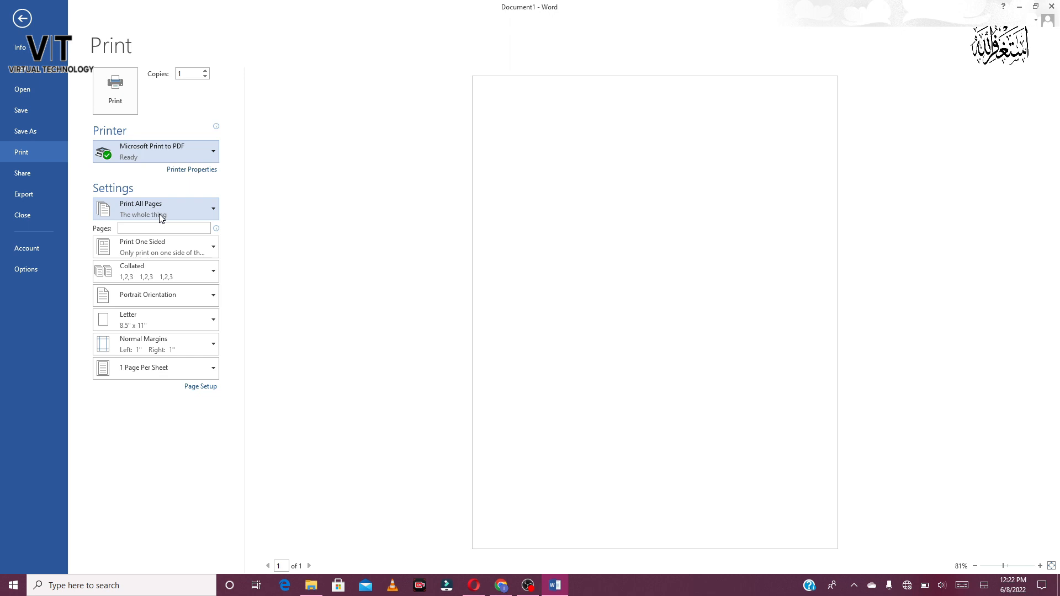
pyautogui.click(207, 214)
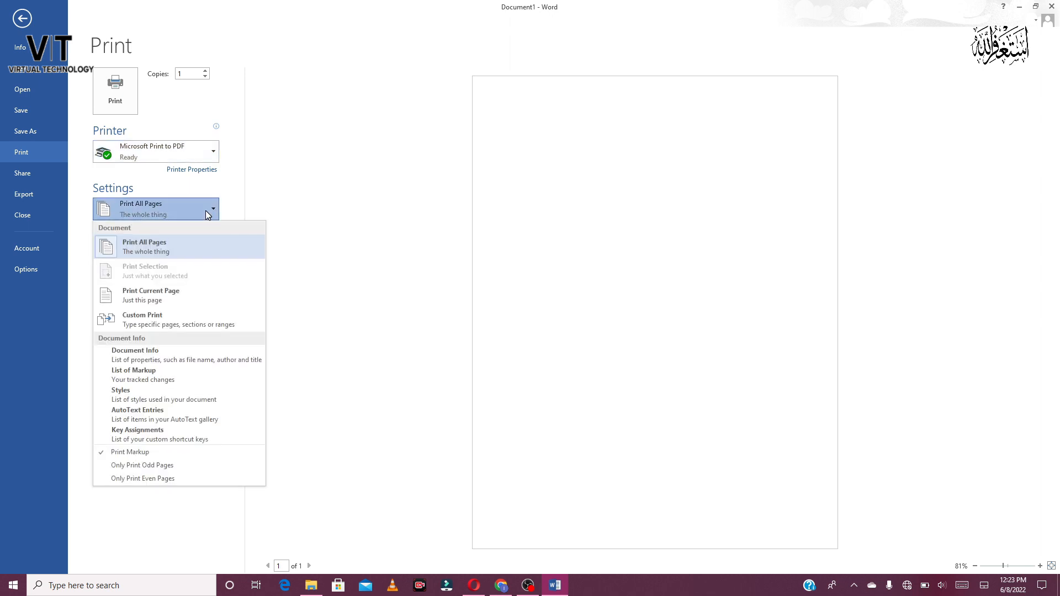
pyautogui.click(169, 301)
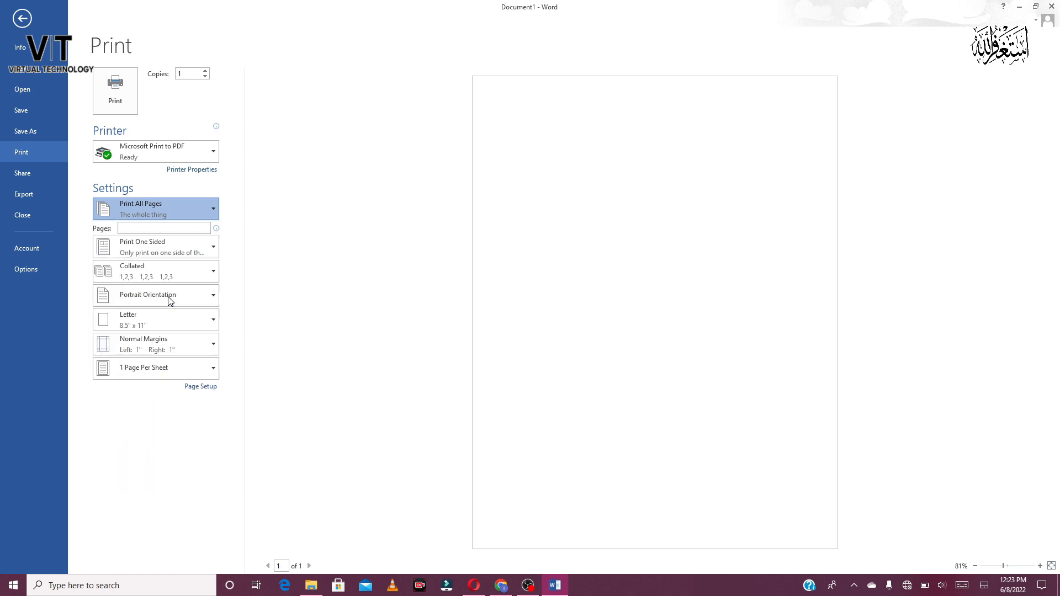
pyautogui.click(189, 215)
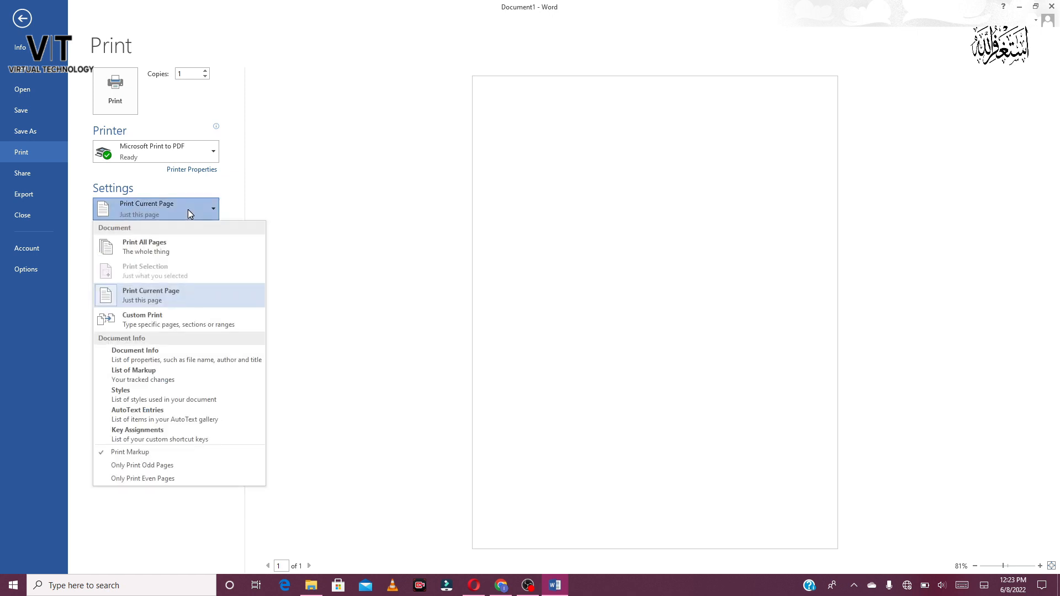
pyautogui.click(160, 250)
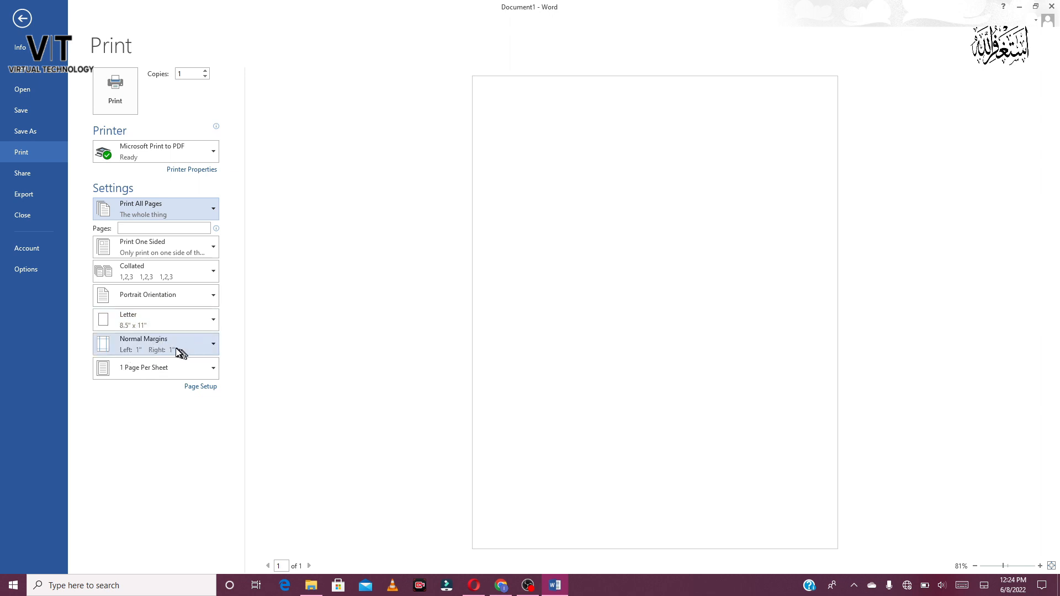
# - View the document's sharing and export options and return to the blank page
pyautogui.click(44, 179)
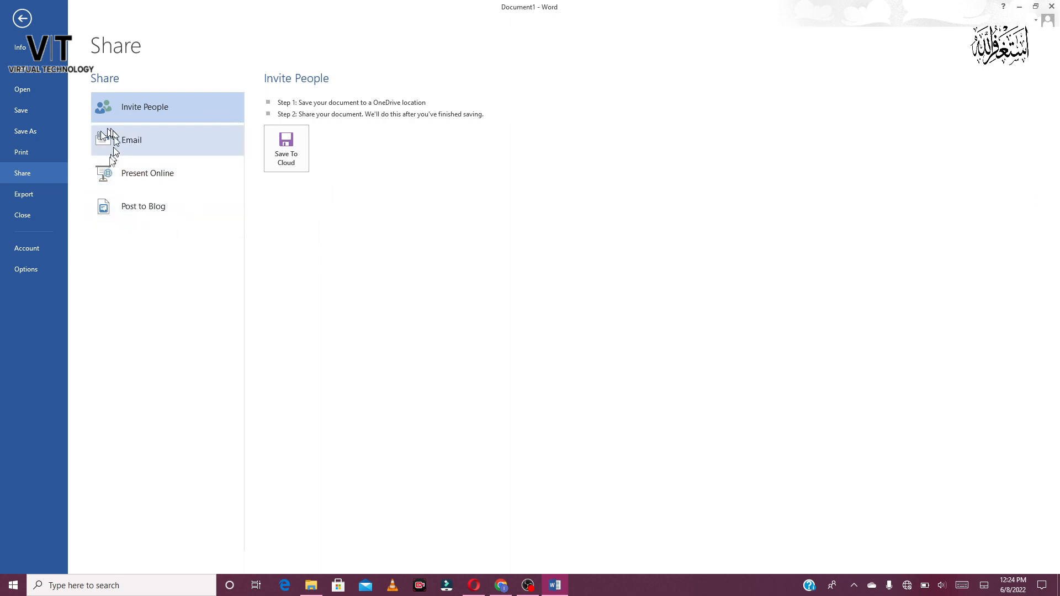
pyautogui.click(47, 191)
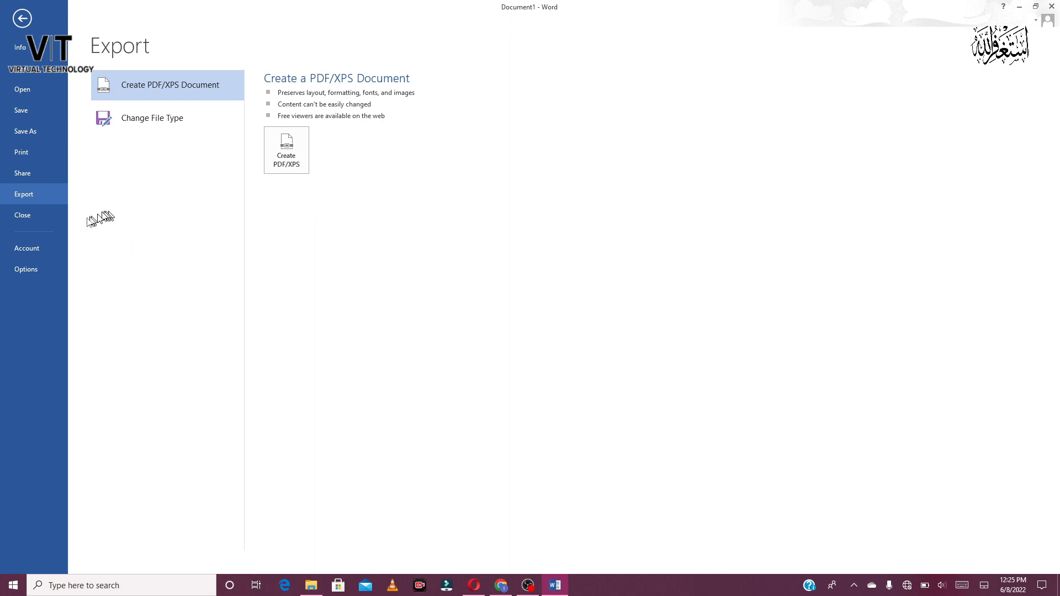
pyautogui.click(22, 19)
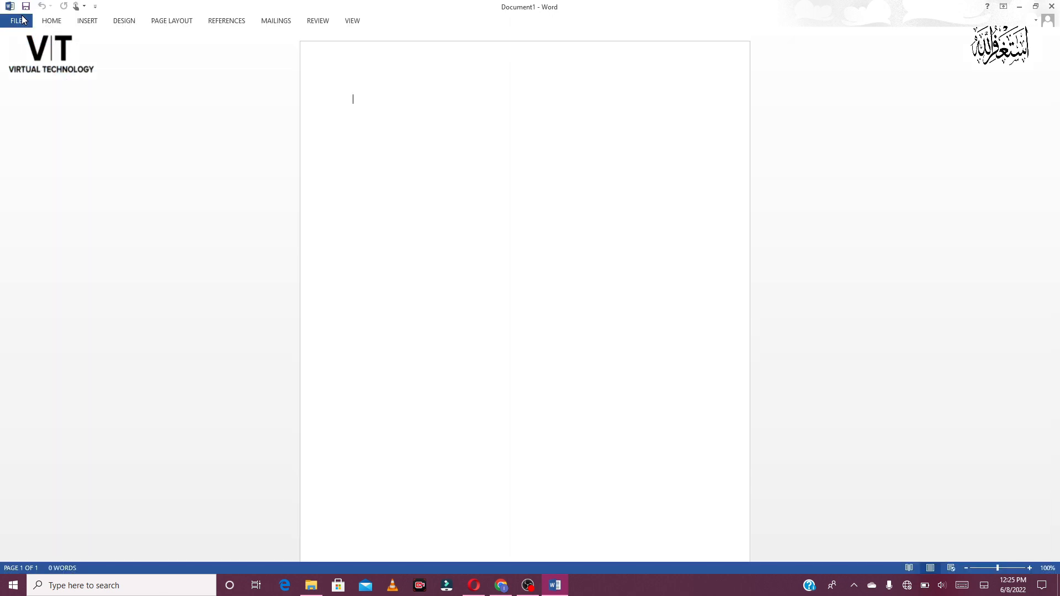
# - Enter the greeting "Assalam o Alikum!", a channel introduction about learning MS Word, and the sample text on signal words
pyautogui.click(48, 22)
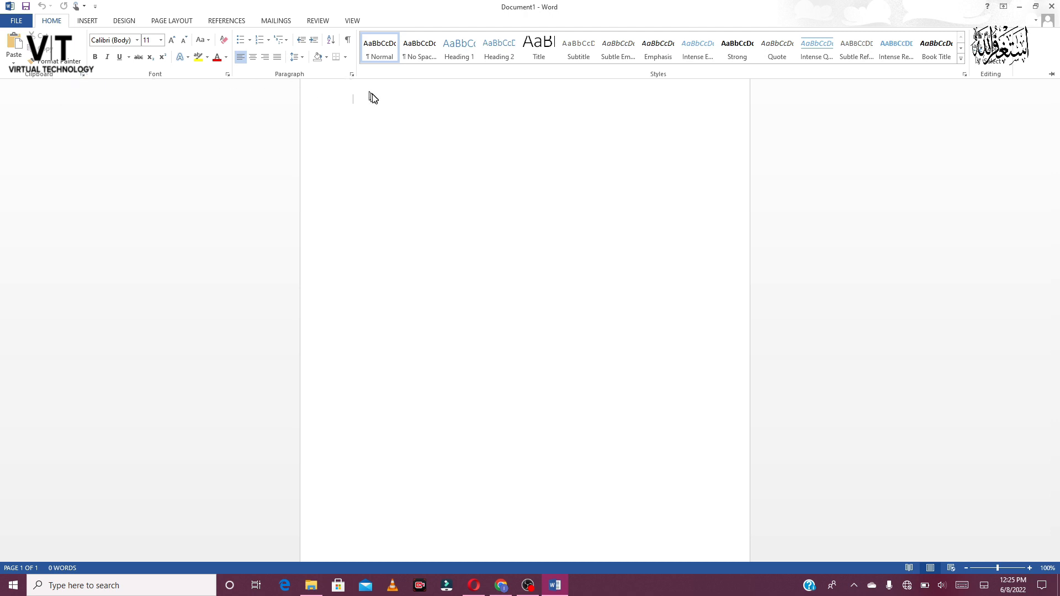
pyautogui.hotkey('ctrl', 'F1')
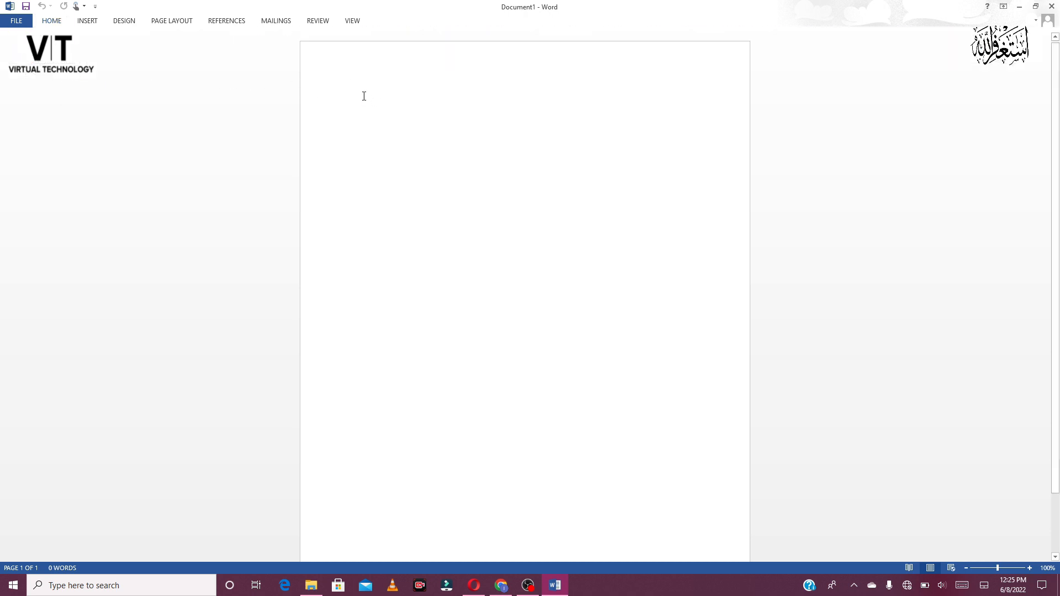
pyautogui.write('Assalam o Alikum! Welcome to our channel.  My Name is Muhammad Aurangzaib Khan. We learn this leacture How to learn Ms word , How to Work MS word What is an example of signal words? When writing relationships are complex, good writers use signal words and phrases to help readers follow without having to stop and puzzle out the relationships.')
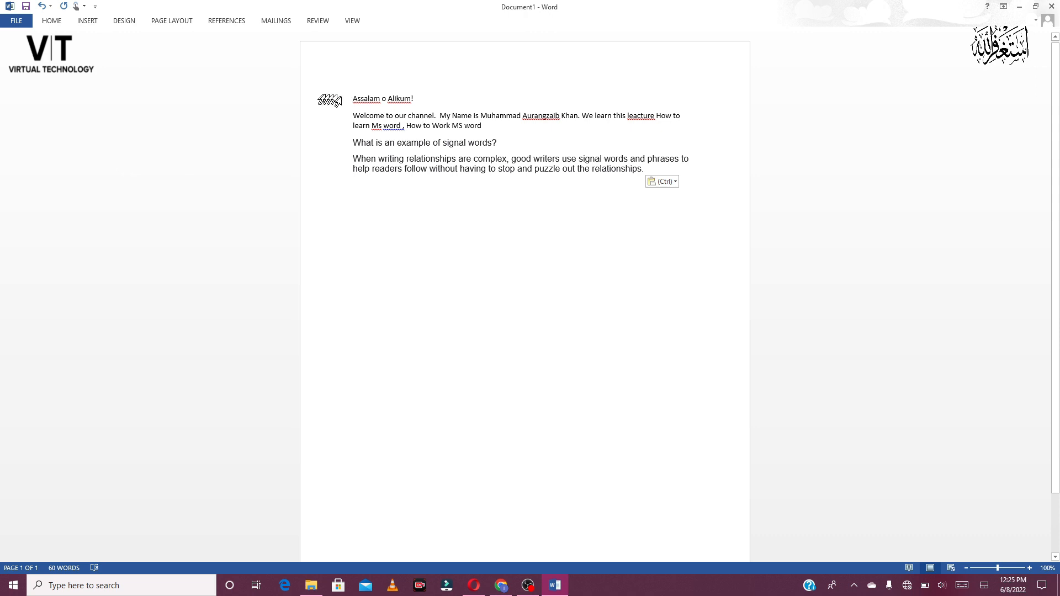
pyautogui.click(52, 21)
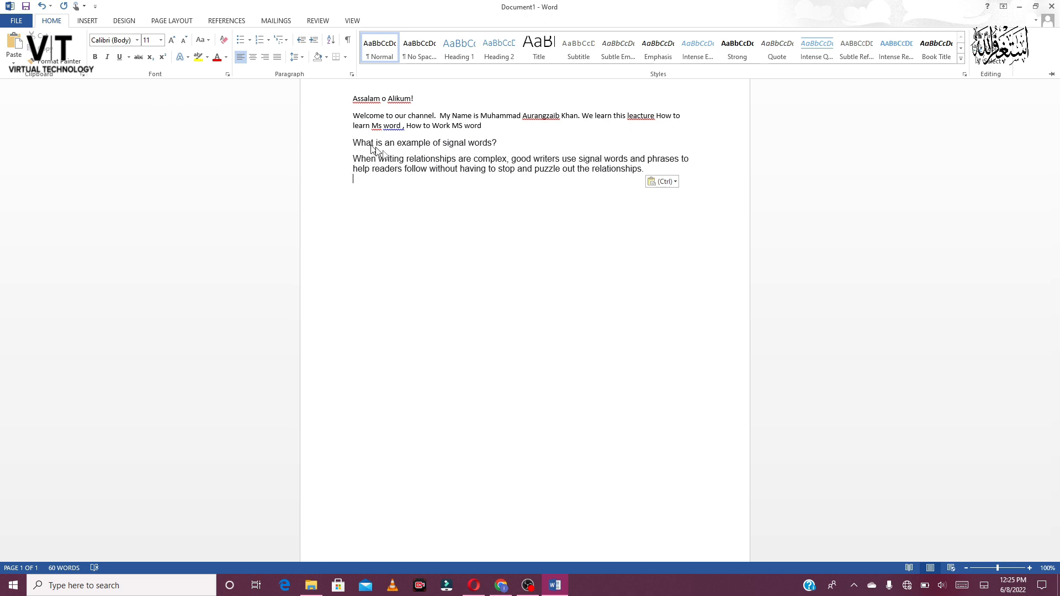
pyautogui.click(481, 204)
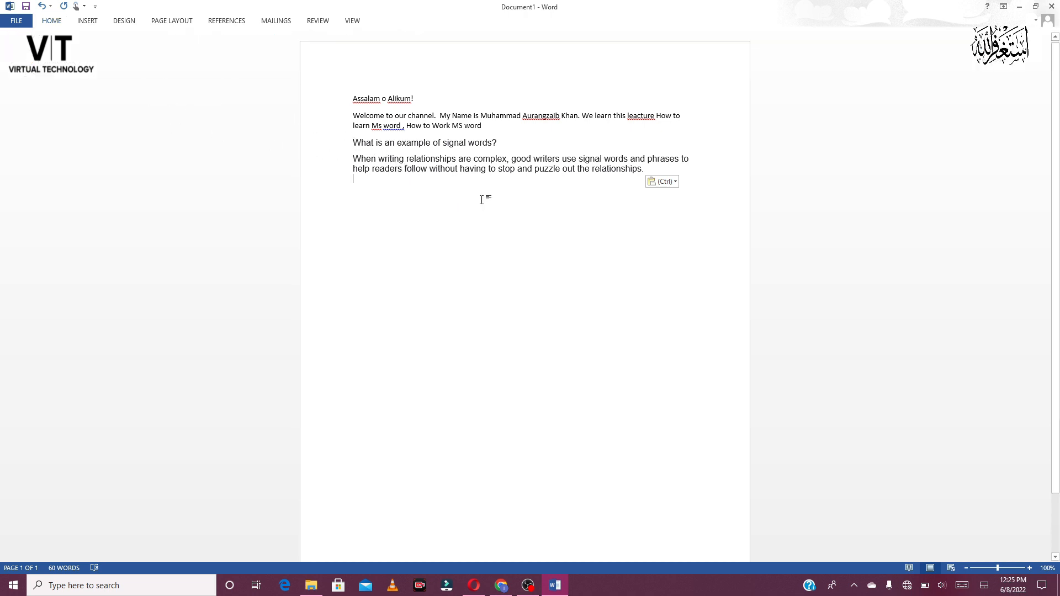
pyautogui.click(61, 22)
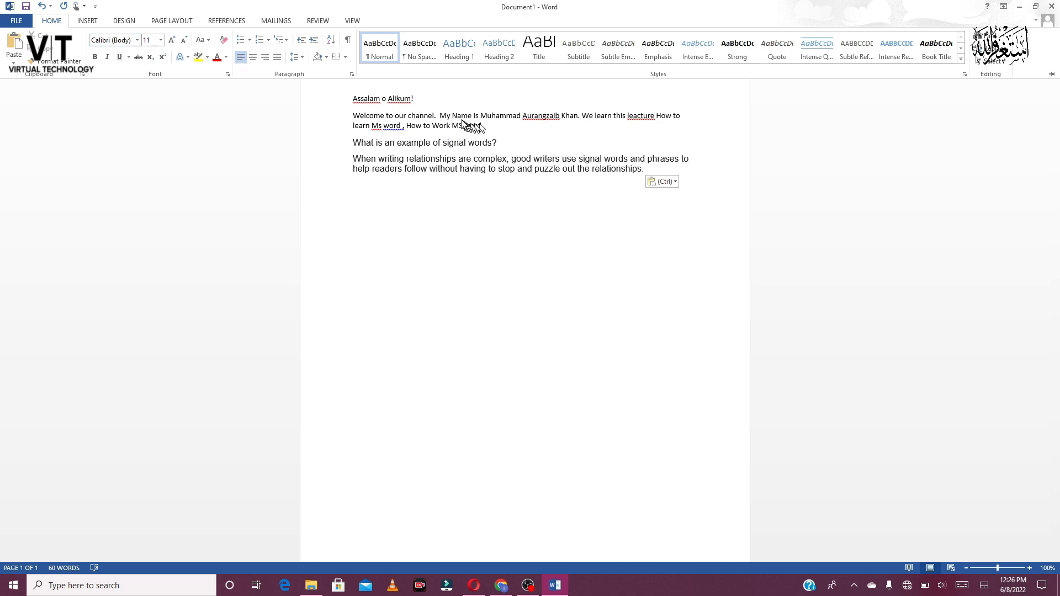
pyautogui.hotkey('ctrl', 'F1')
# - Try Times New Roman on the greeting line "Assalam o Alikum!" and set its font to Arial
pyautogui.moveTo(414, 99); pyautogui.dragTo(351, 99)
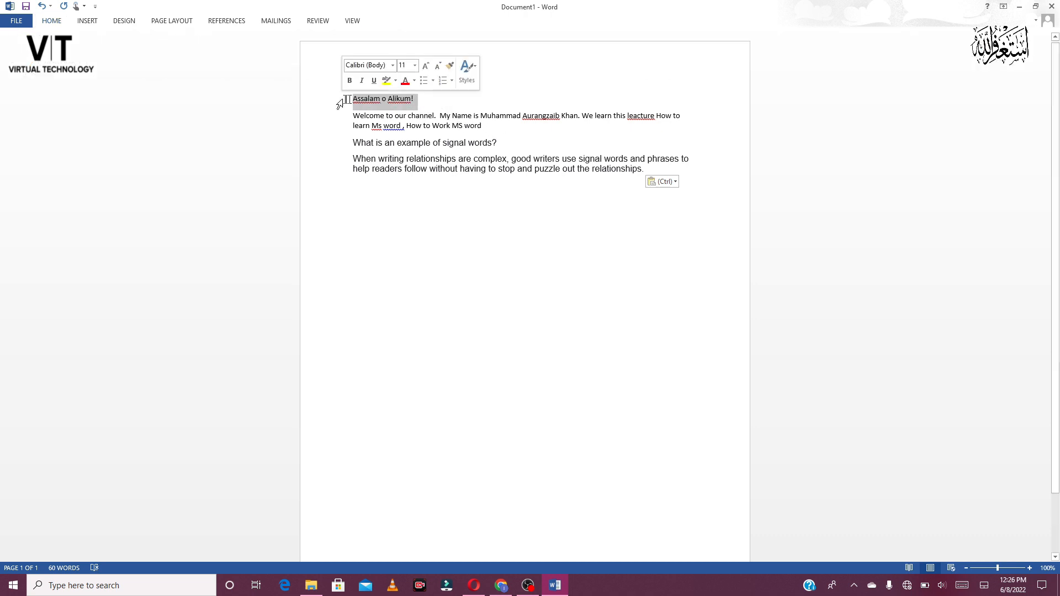
pyautogui.click(391, 66)
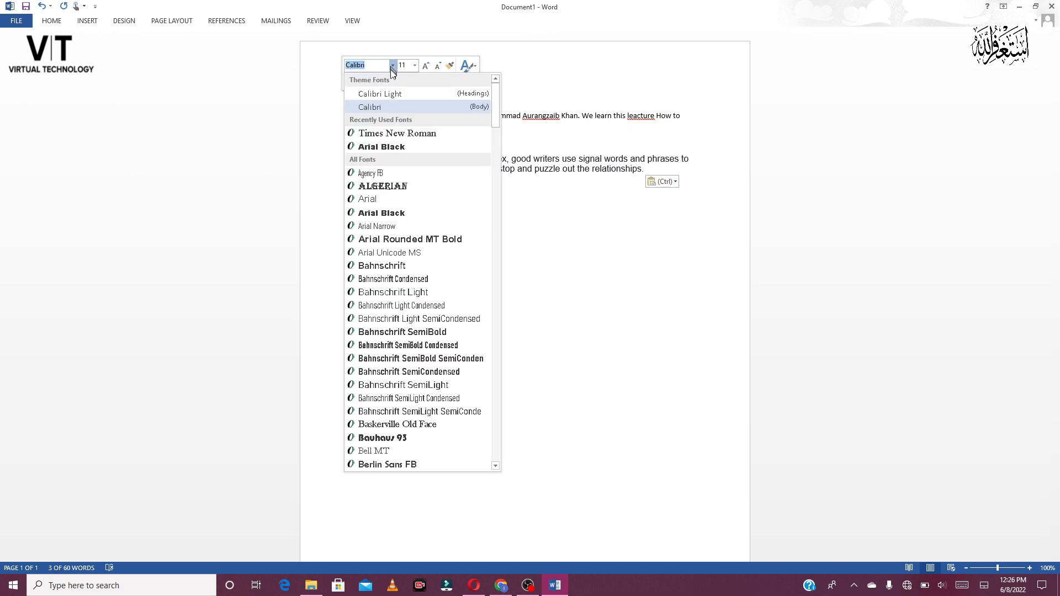
pyautogui.click(402, 135)
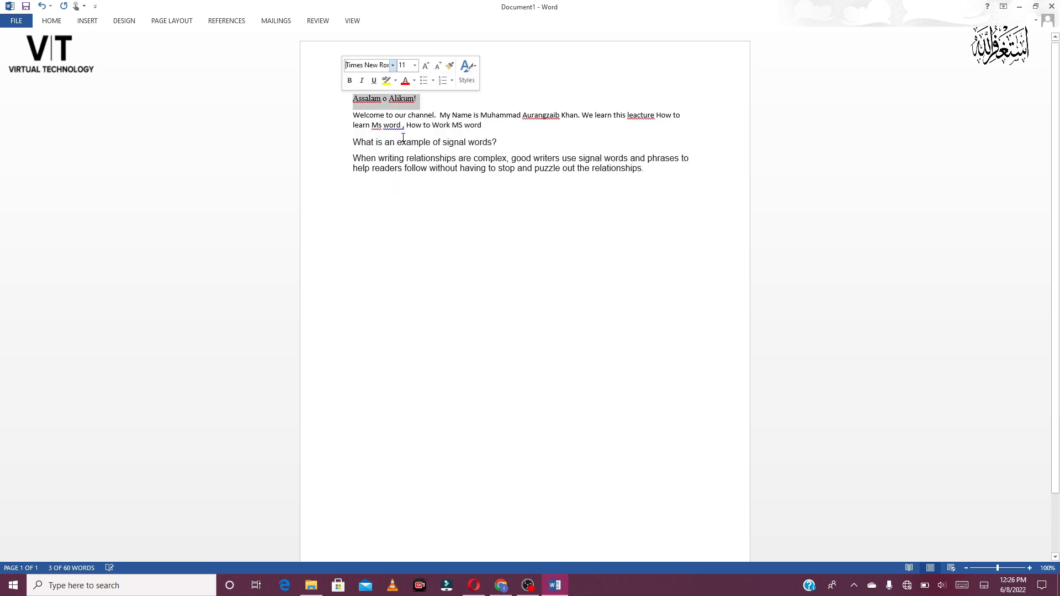
pyautogui.click(393, 66)
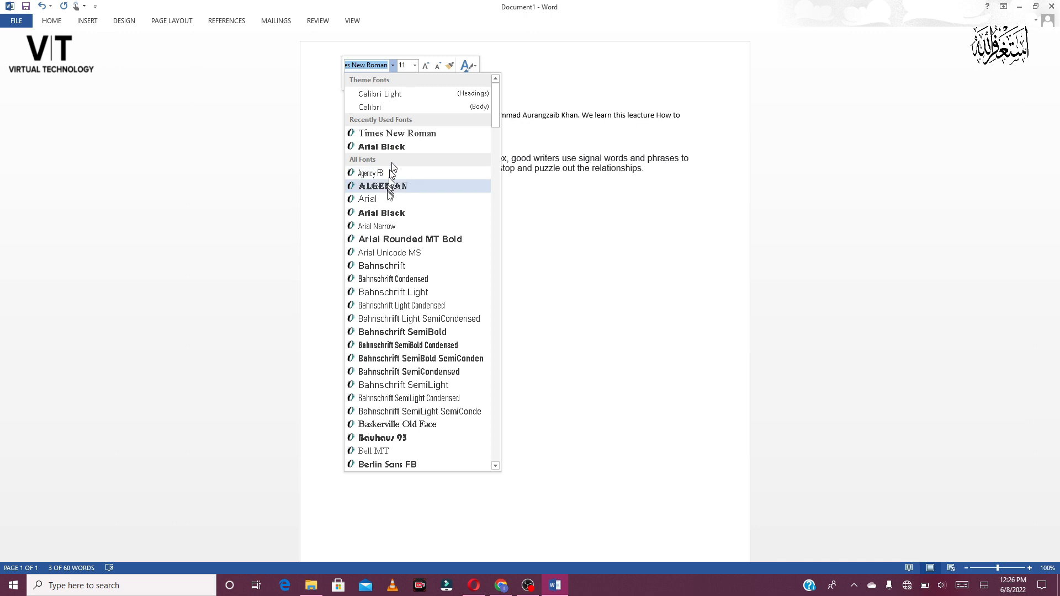
pyautogui.click(386, 204)
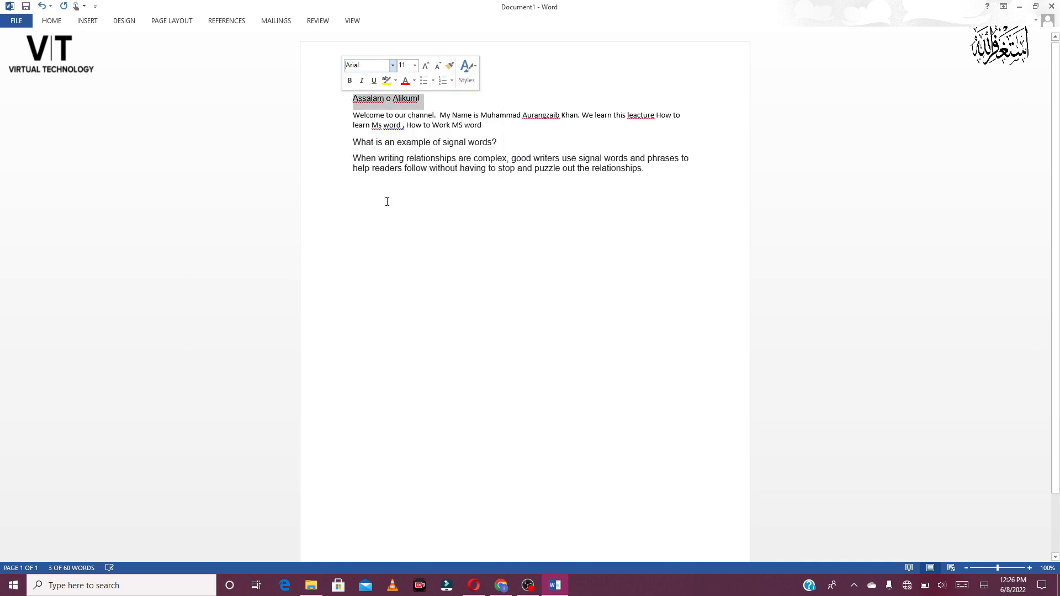
# - Make the greeting line "Assalam o Alikum!" bold and italic
pyautogui.click(352, 82)
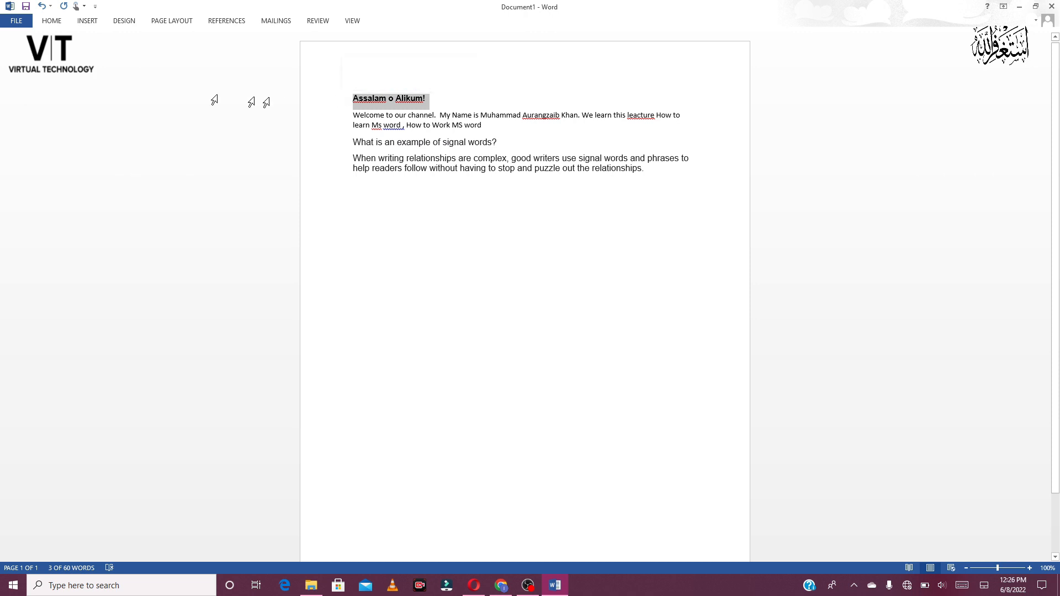
pyautogui.click(55, 23)
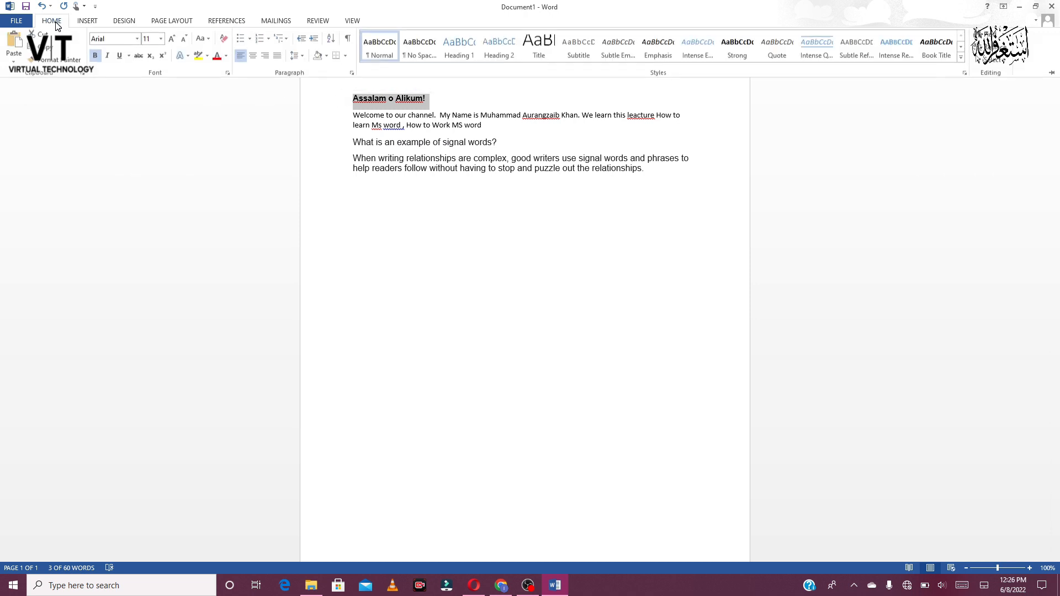
pyautogui.click(107, 57)
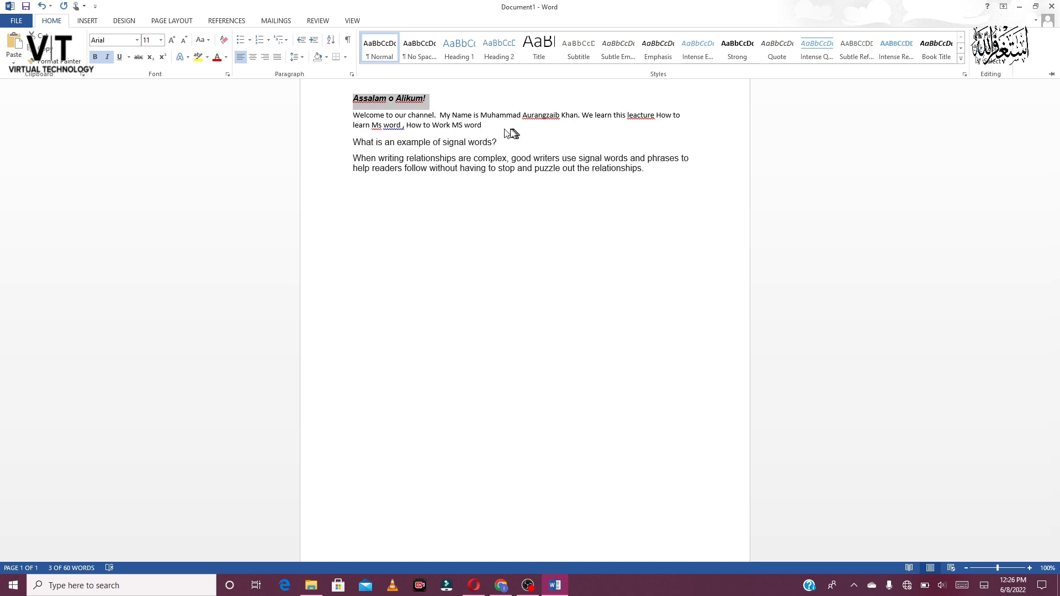
pyautogui.hotkey('ctrl', 'F1')
pyautogui.moveTo(488, 132); pyautogui.dragTo(353, 119)
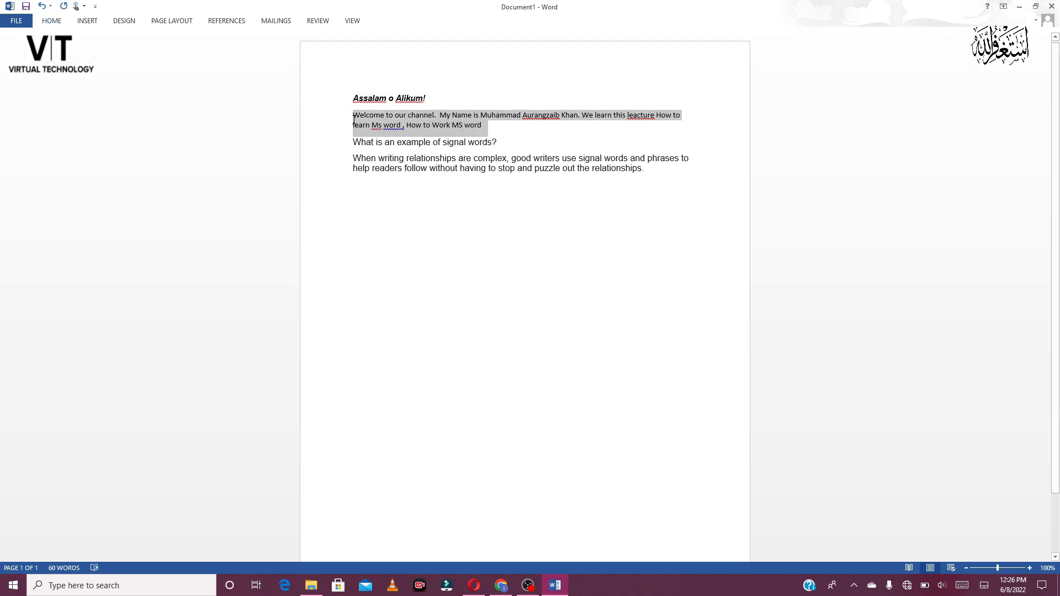
pyautogui.click(42, 22)
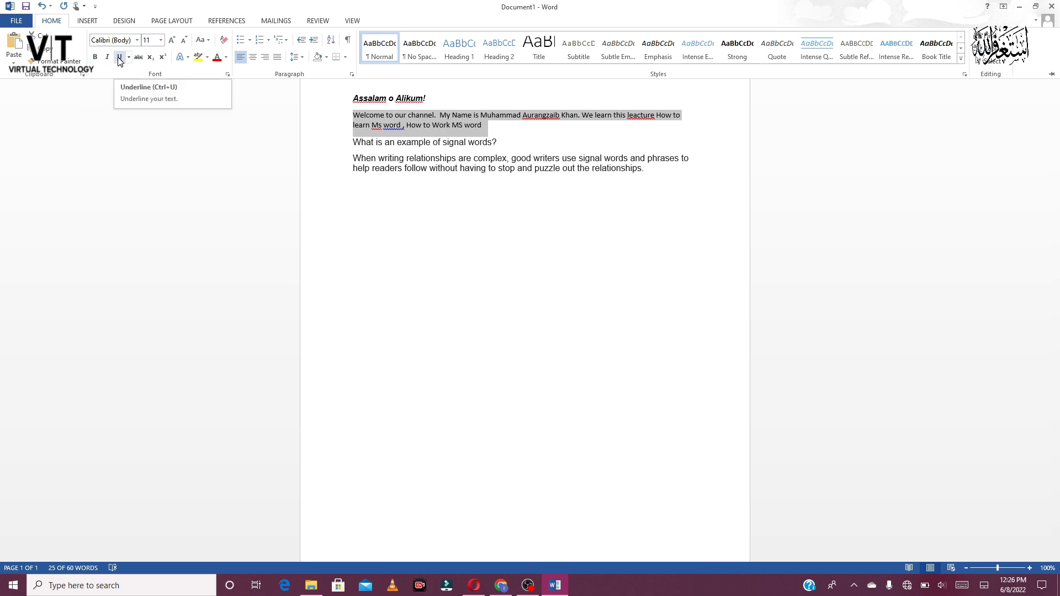
pyautogui.click(437, 92)
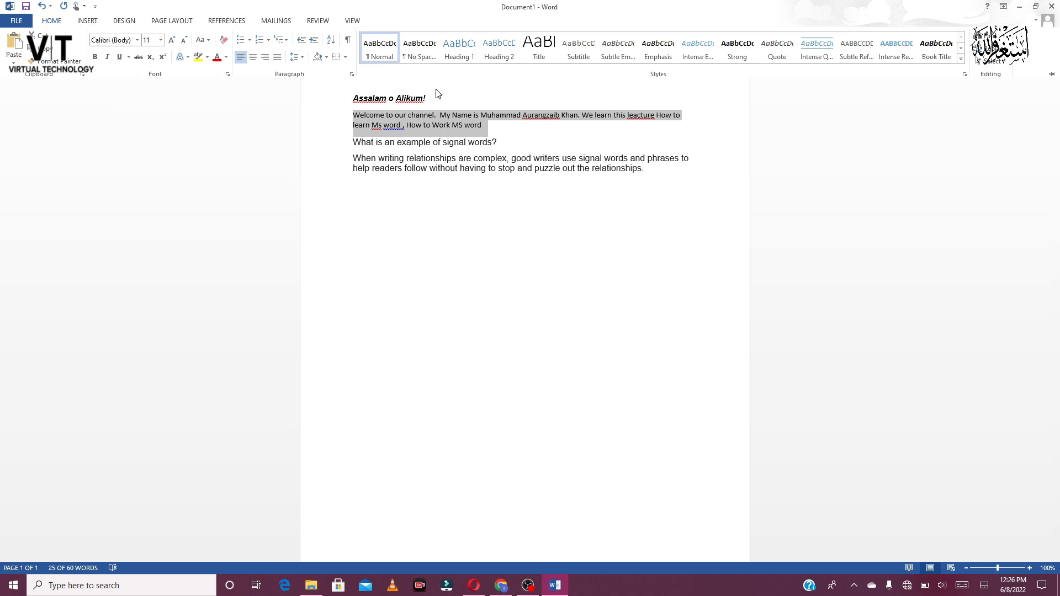
# - Underline the greeting line "Assalam o Alikum!" and apply strikethrough to it
pyautogui.moveTo(439, 98); pyautogui.dragTo(351, 98)
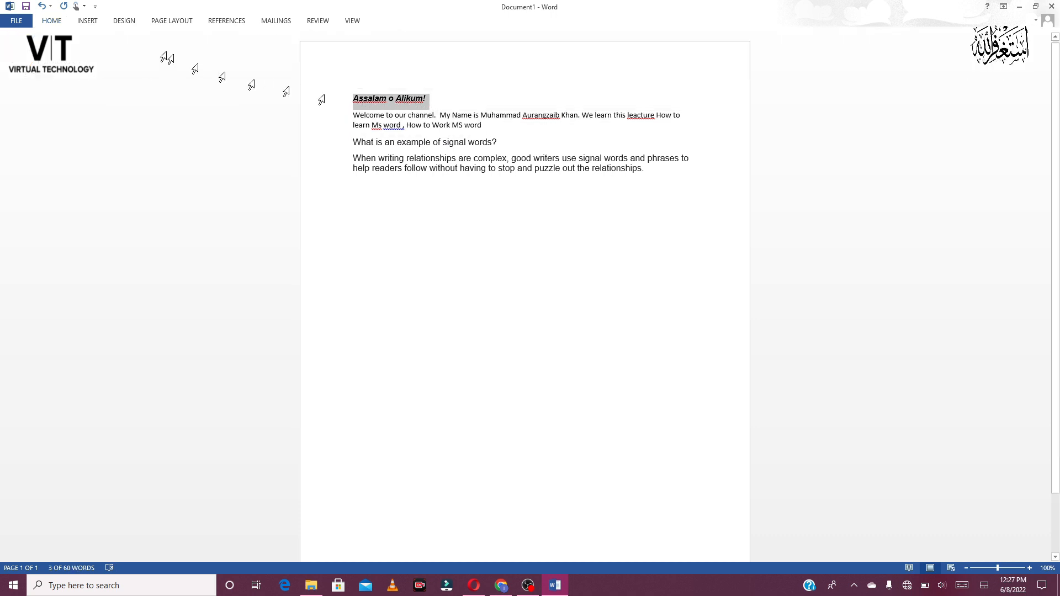
pyautogui.click(51, 20)
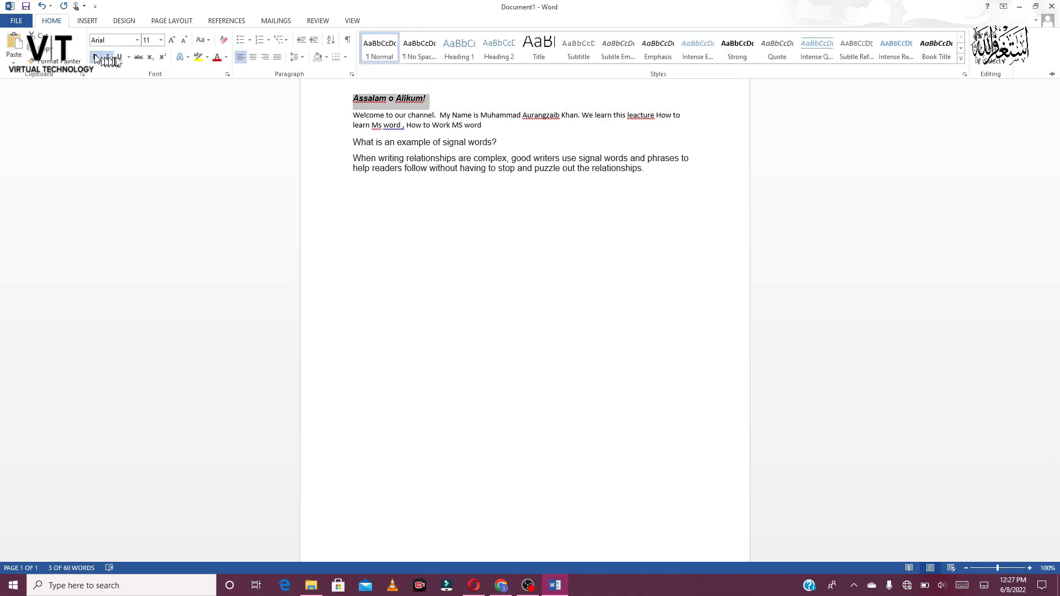
pyautogui.click(120, 57)
pyautogui.hotkey('ctrl', 'F1')
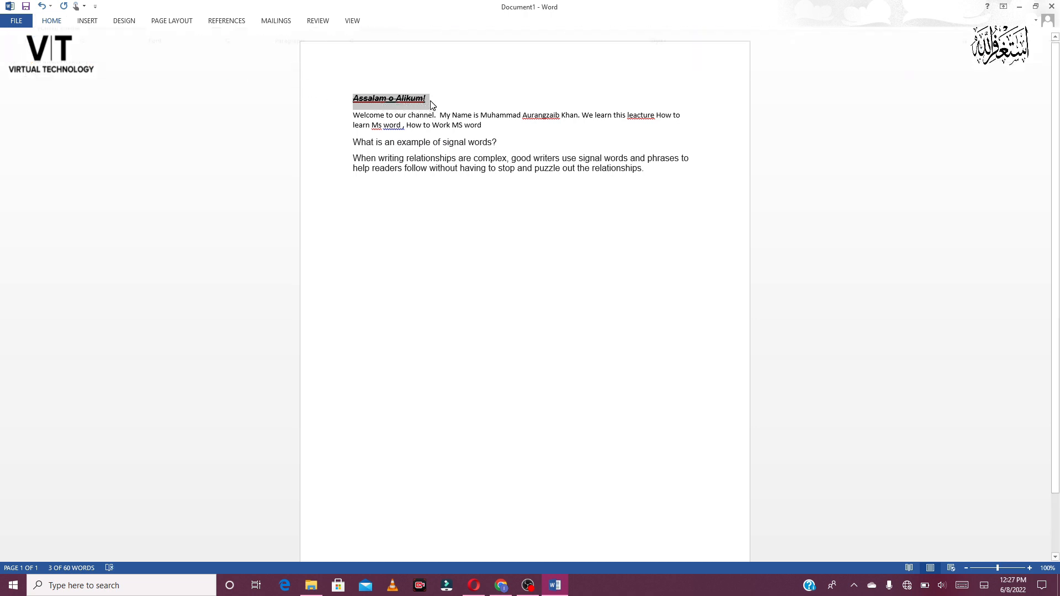
# - Remove the strikethrough from the greeting line
pyautogui.click(435, 102)
pyautogui.moveTo(450, 97); pyautogui.dragTo(354, 103)
pyautogui.click(52, 20)
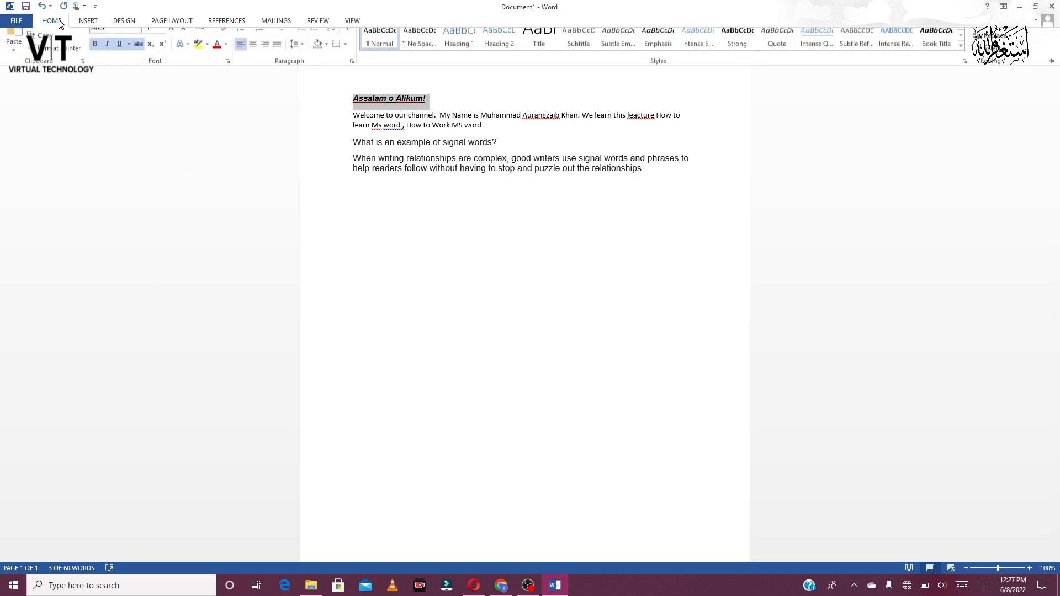
pyautogui.click(139, 54)
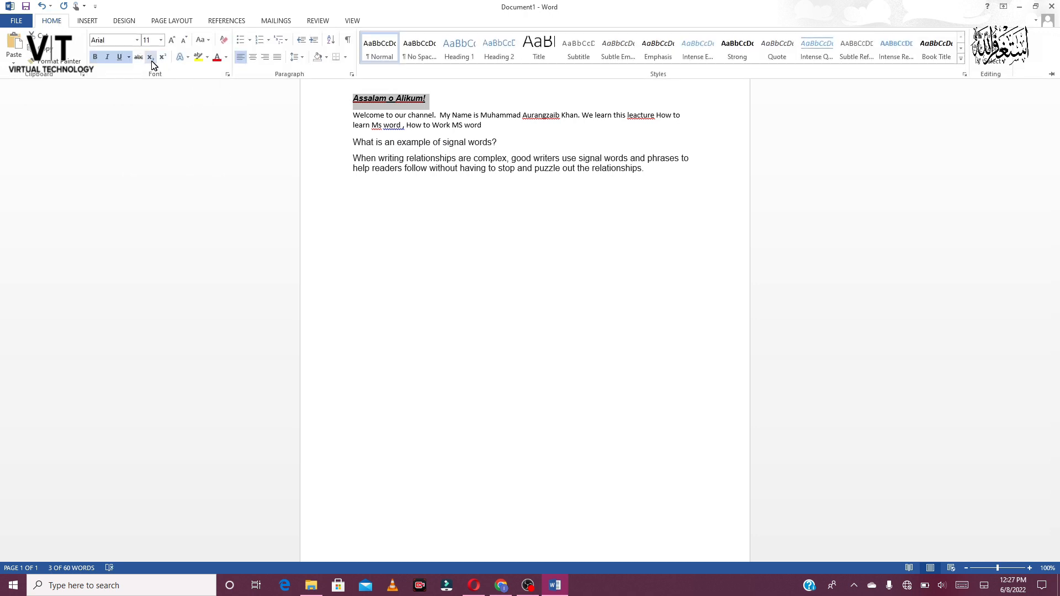
# - Try subscript on the greeting line and format it as superscript
pyautogui.click(150, 57)
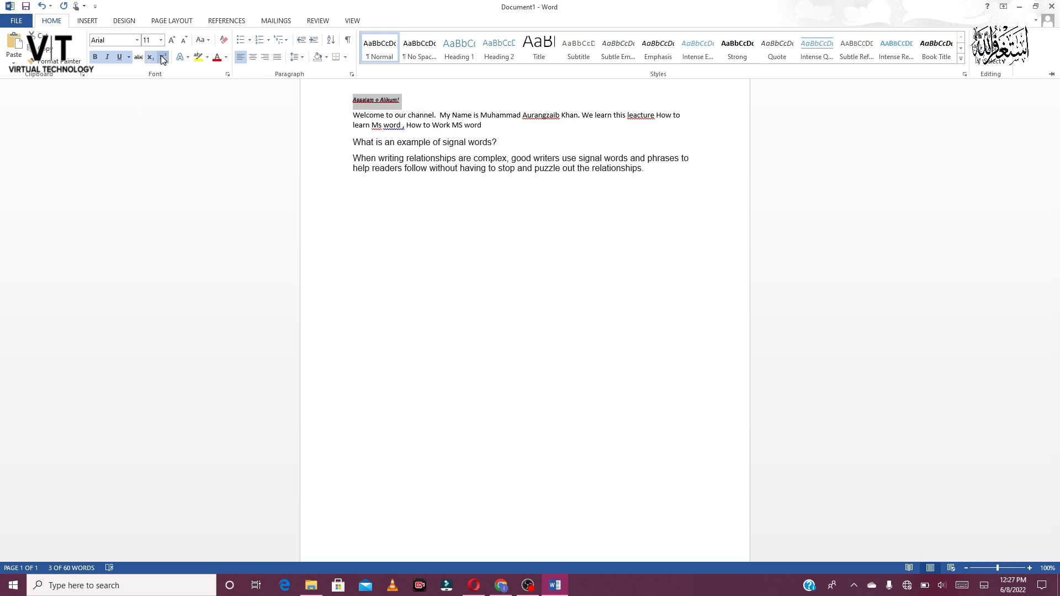
pyautogui.click(163, 57)
pyautogui.click(152, 56)
pyautogui.click(162, 56)
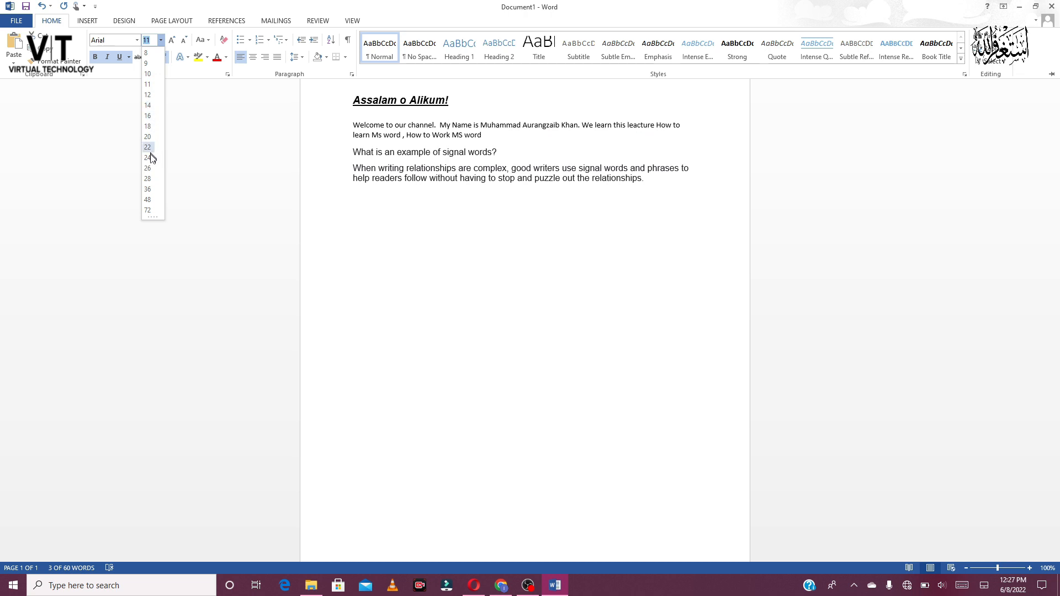
# - Set the greeting line's font size to 28
pyautogui.click(148, 179)
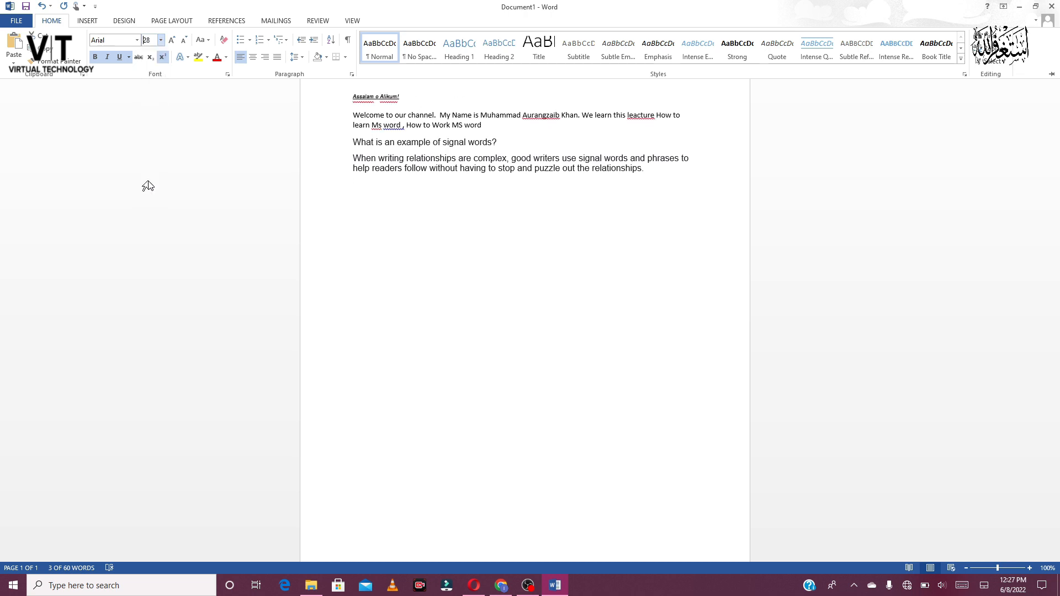
pyautogui.hotkey('ctrl', 'F1')
pyautogui.click(55, 24)
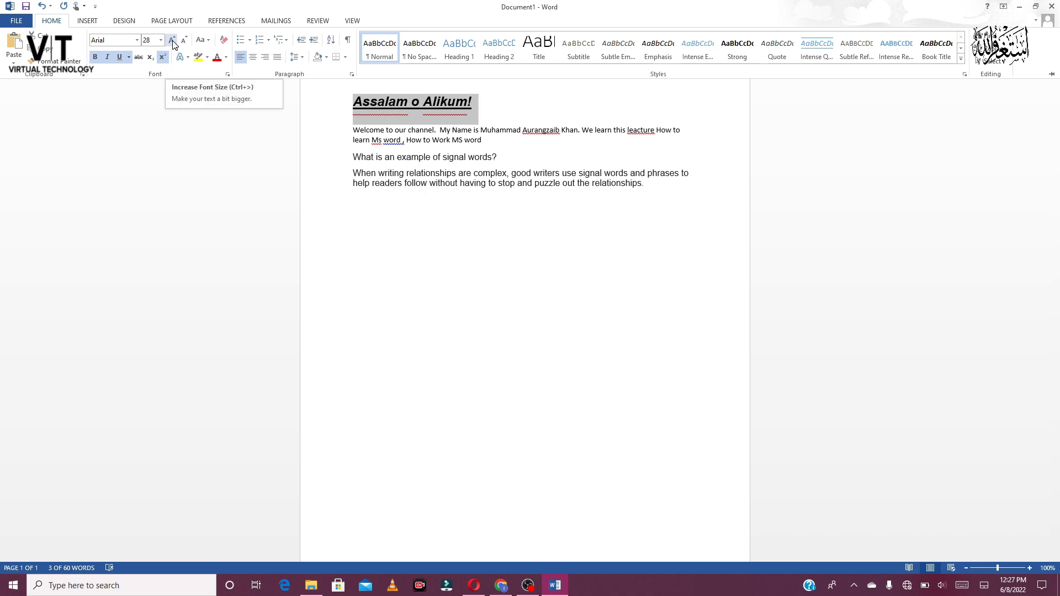
# - Grow the greeting line's font to 48, shrink it back to 28 and increase it to 36
pyautogui.click(172, 45)
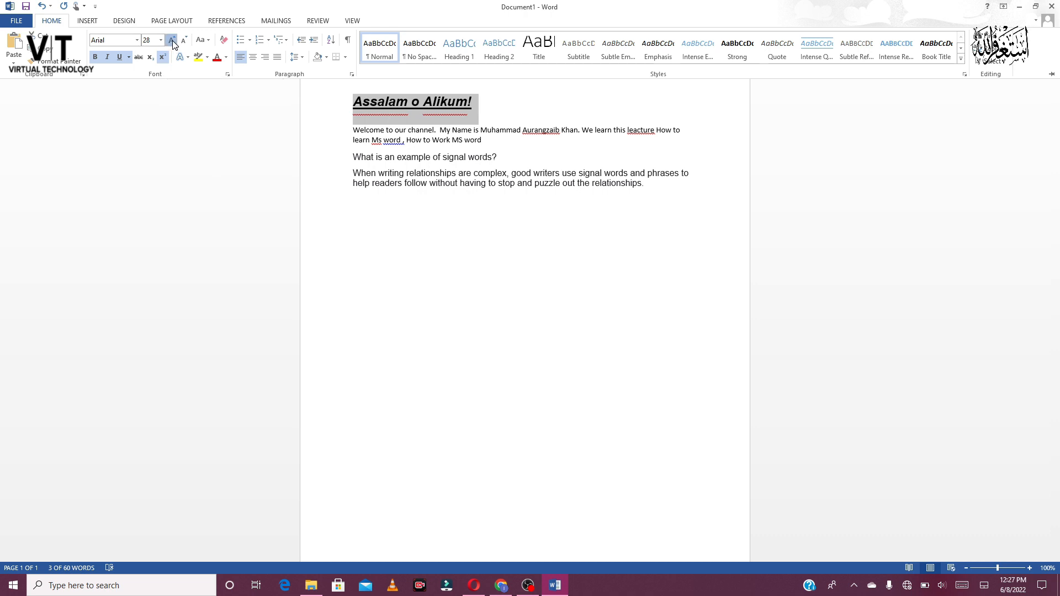
pyautogui.click(173, 44)
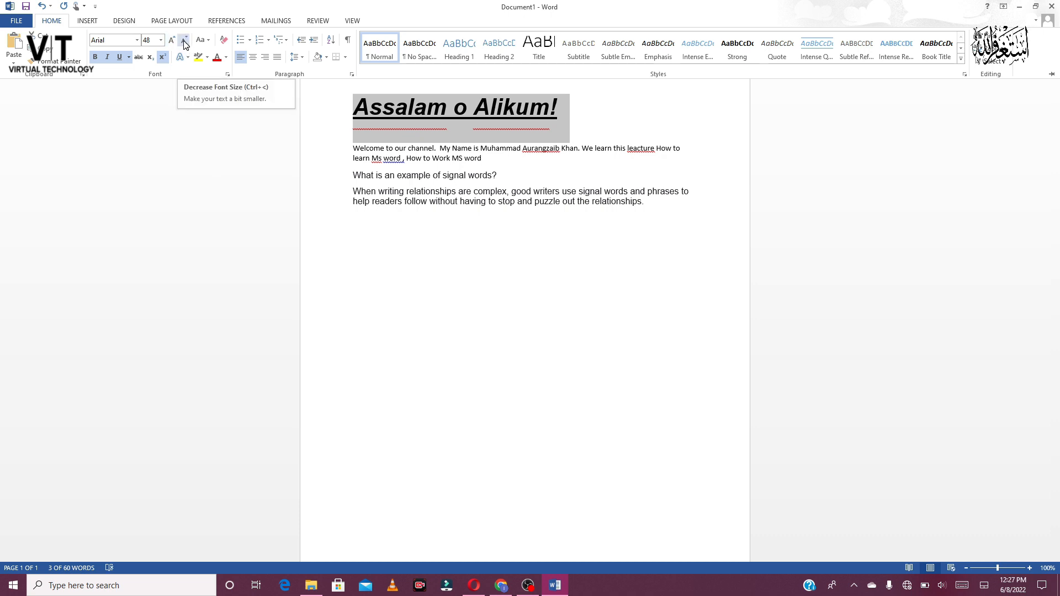
pyautogui.click(185, 45)
pyautogui.click(185, 44)
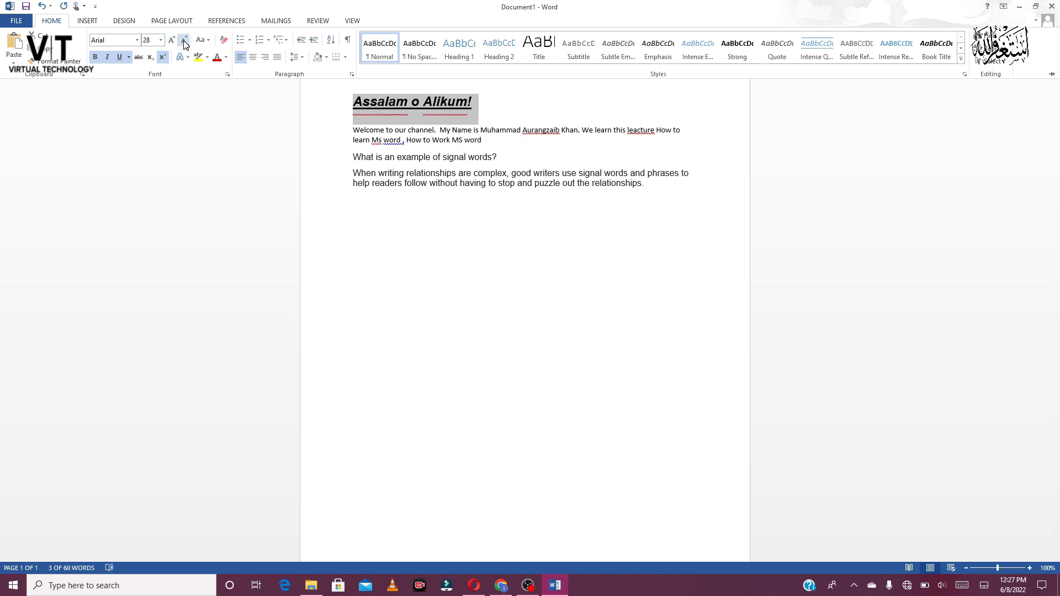
pyautogui.click(172, 41)
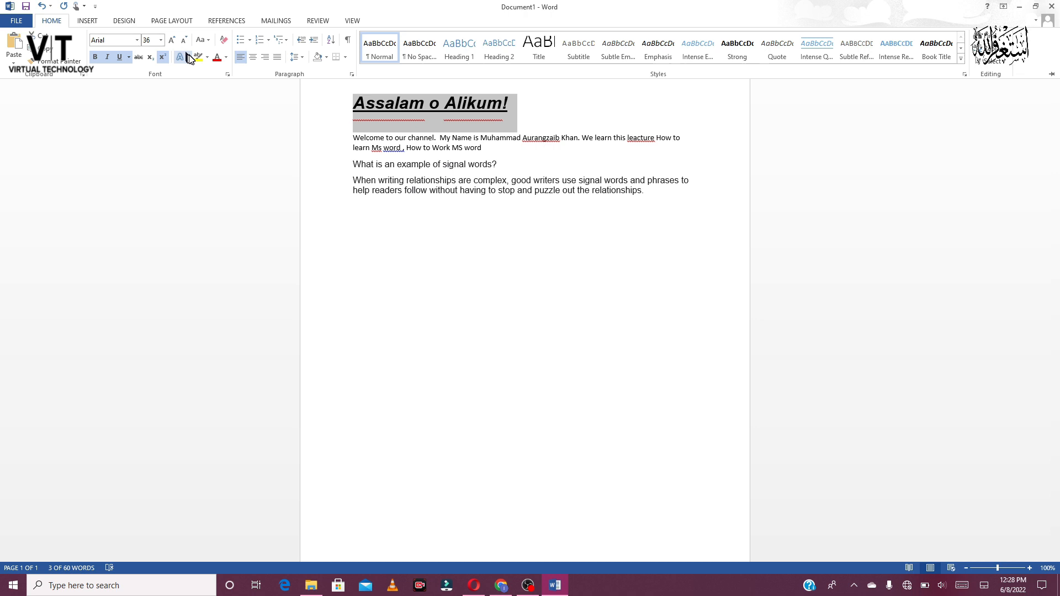
# - Examine the text effects, including the outline and shadow options, and the available change-case choices for the greeting line
pyautogui.click(188, 57)
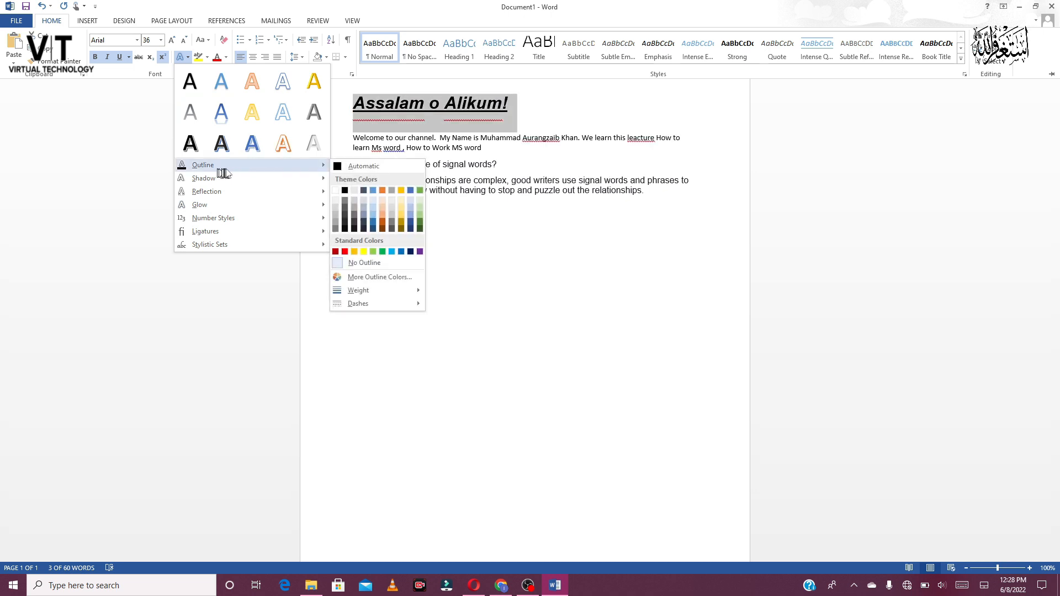
pyautogui.moveTo(216, 182)
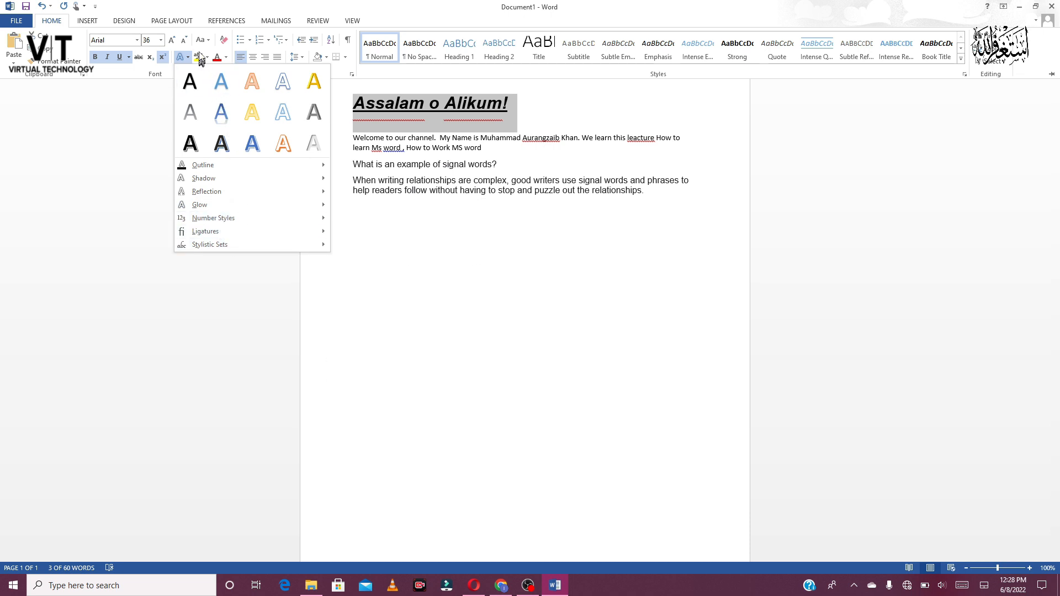
pyautogui.click(200, 30)
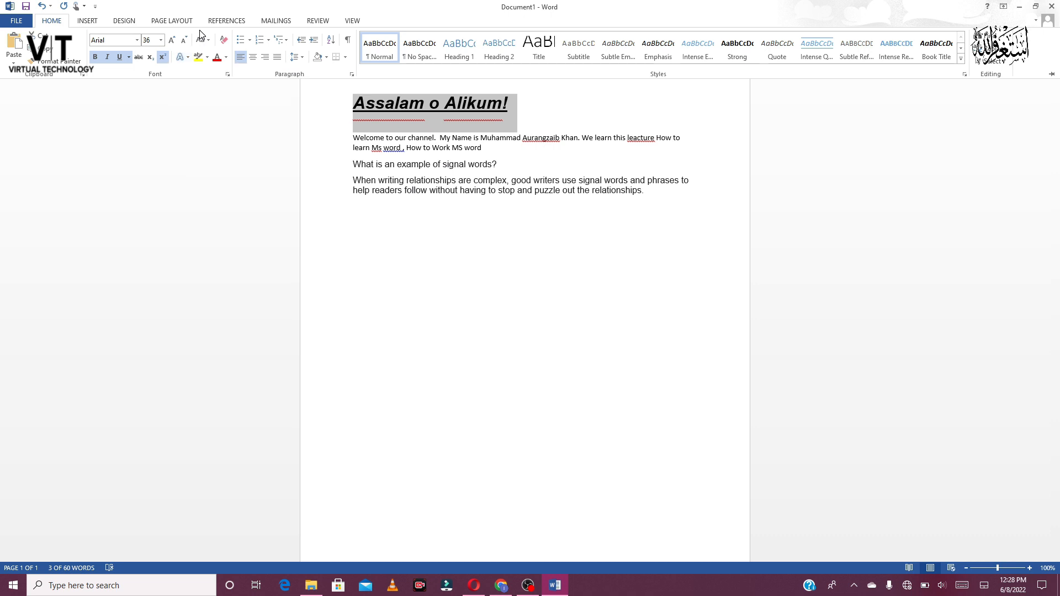
pyautogui.click(210, 40)
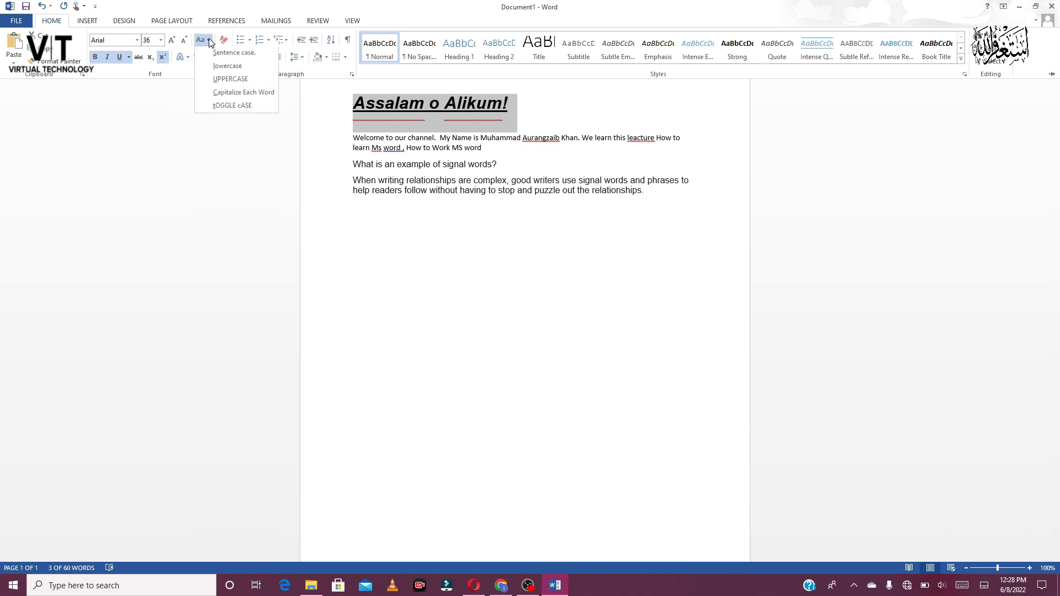
pyautogui.click(210, 44)
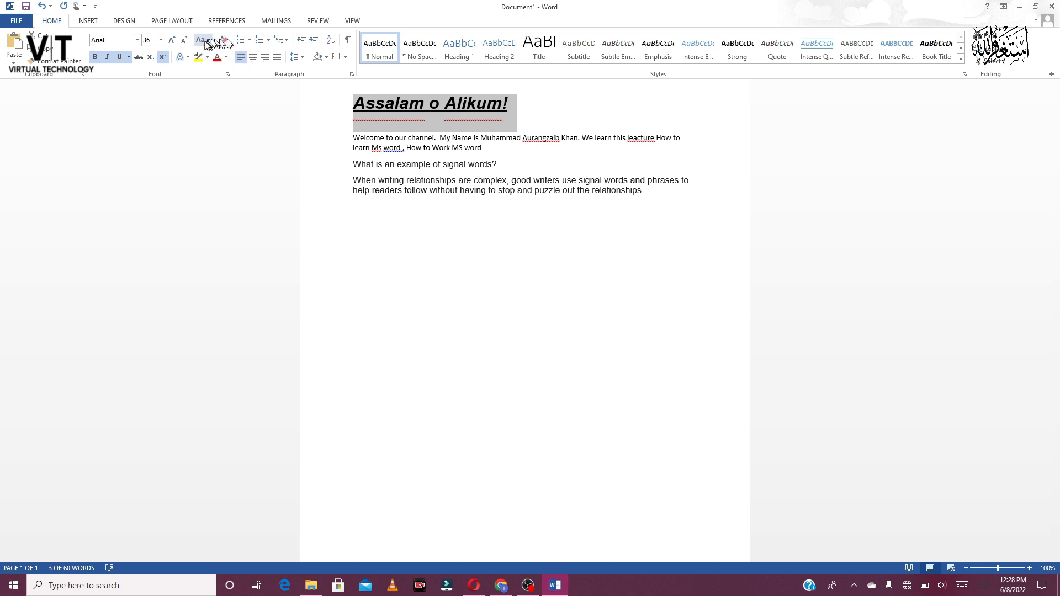
# - Try lowercase, UPPERCASE, Capitalize Each Word and tOGGLE cASE in turn on the greeting line
pyautogui.click(203, 41)
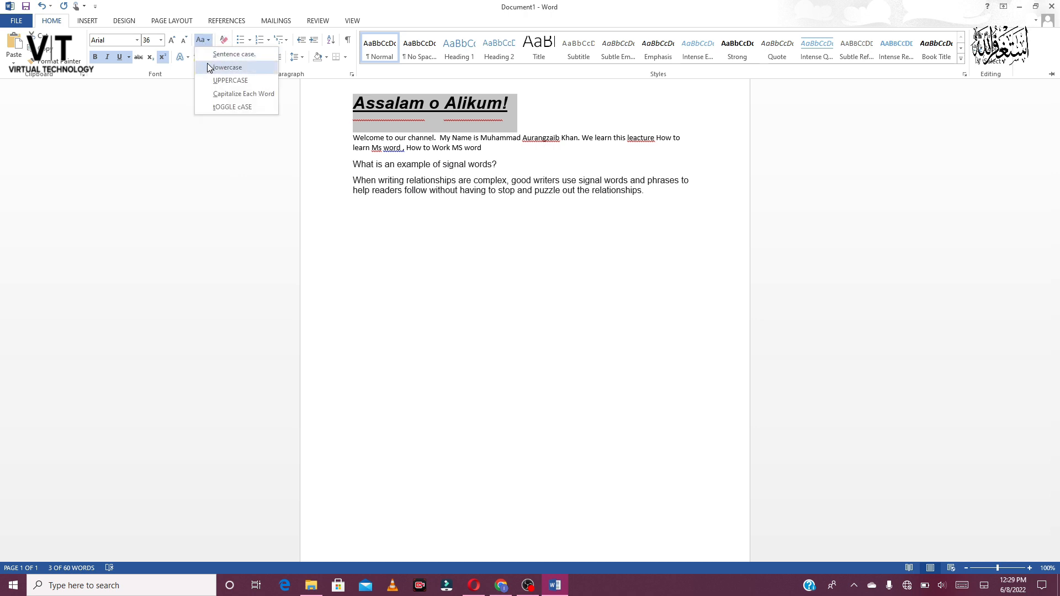
pyautogui.click(207, 67)
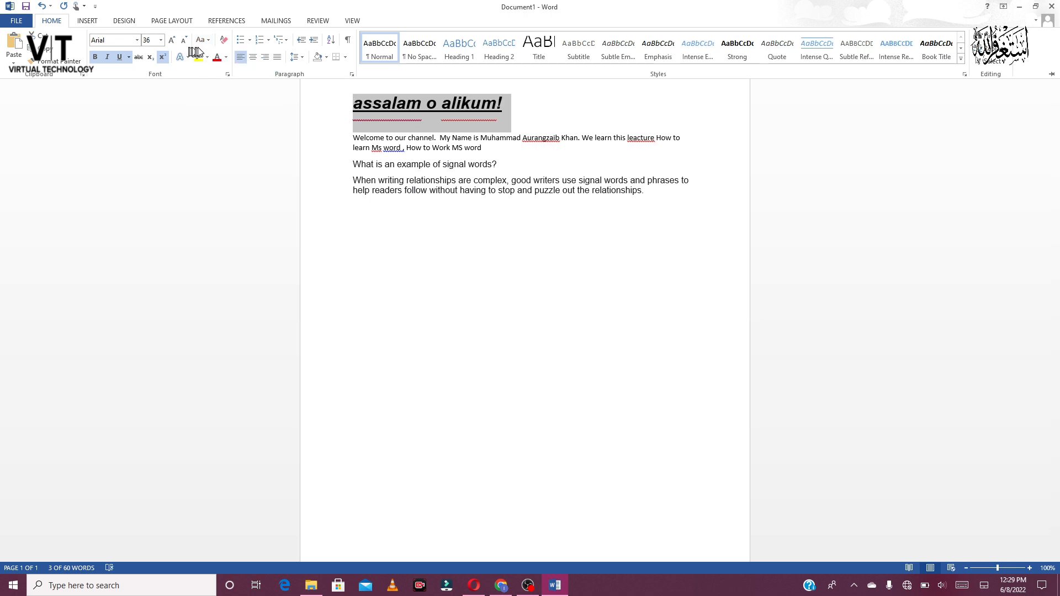
pyautogui.click(200, 41)
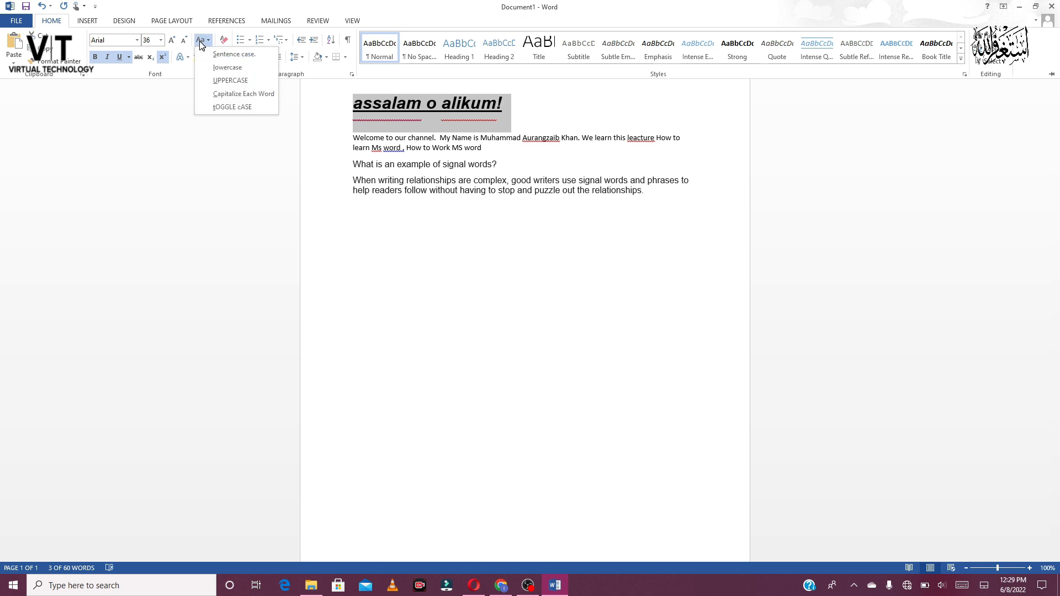
pyautogui.click(229, 82)
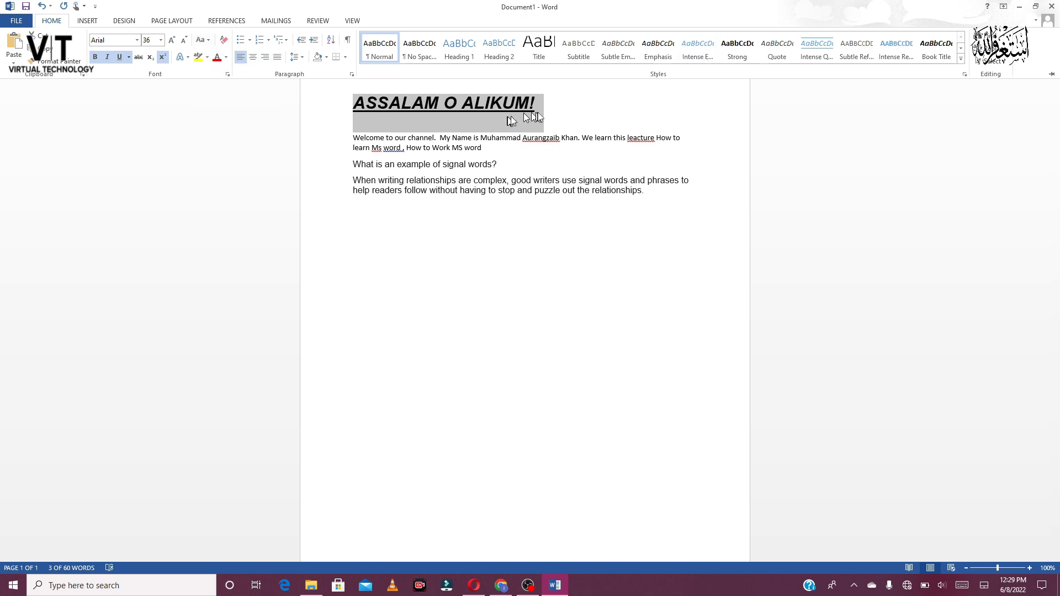
pyautogui.click(200, 42)
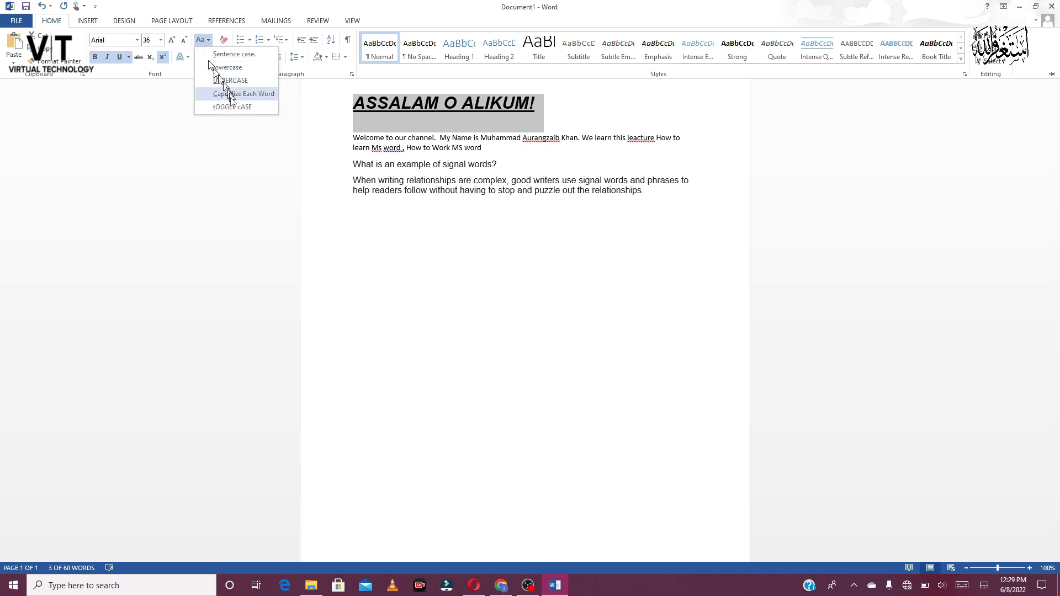
pyautogui.click(232, 94)
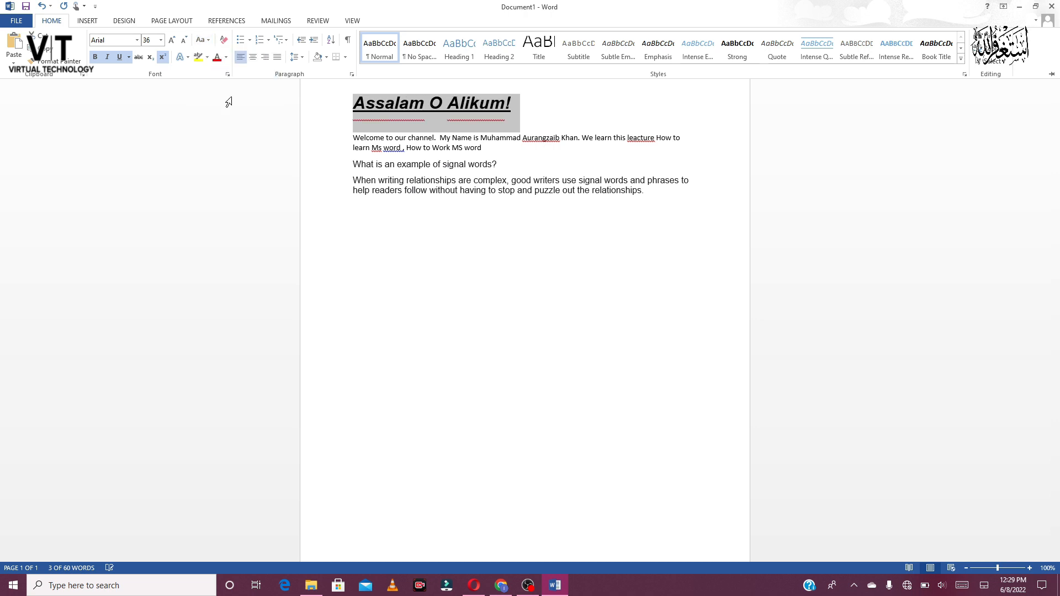
pyautogui.click(203, 40)
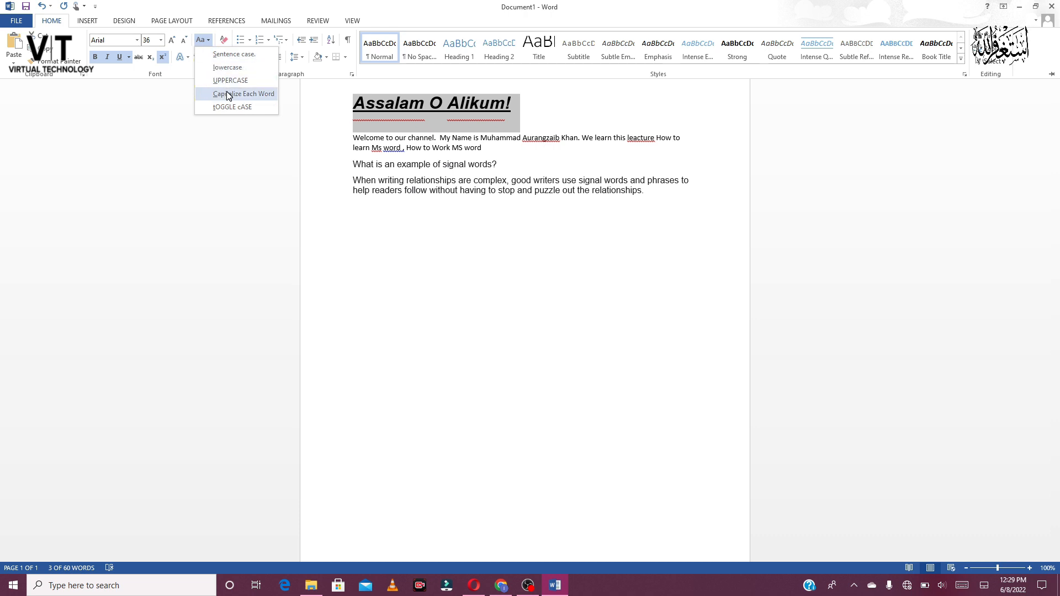
pyautogui.click(235, 106)
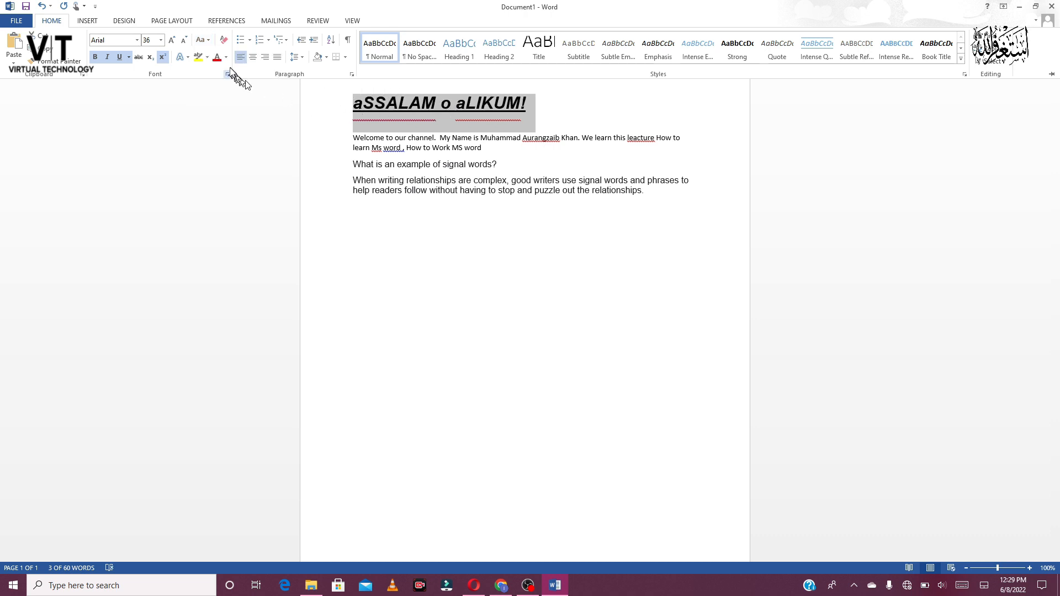
# - Change the greeting line to lowercase and convert it to UPPERCASE
pyautogui.click(205, 42)
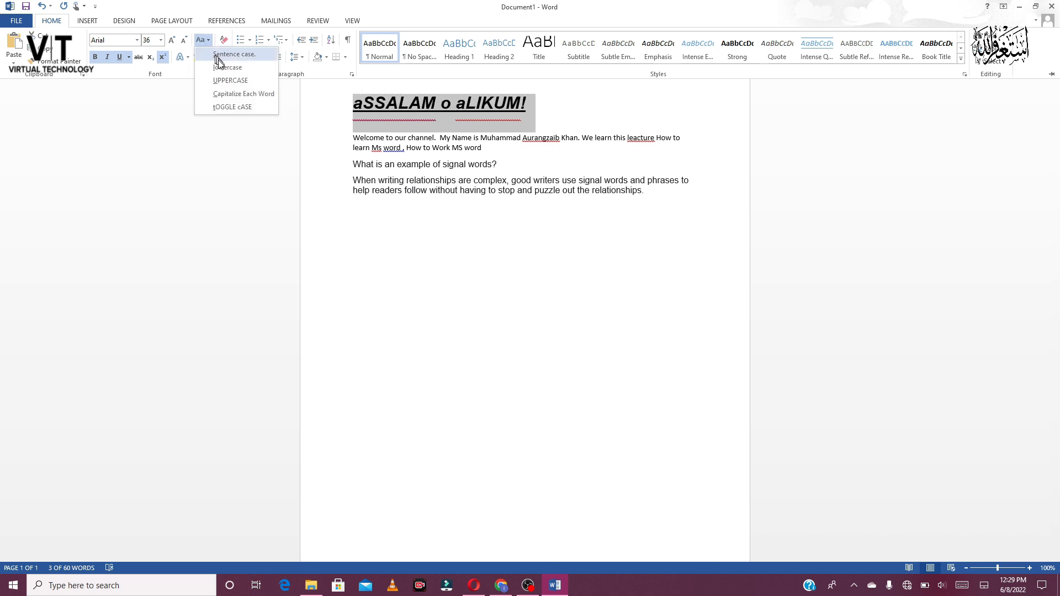
pyautogui.click(220, 67)
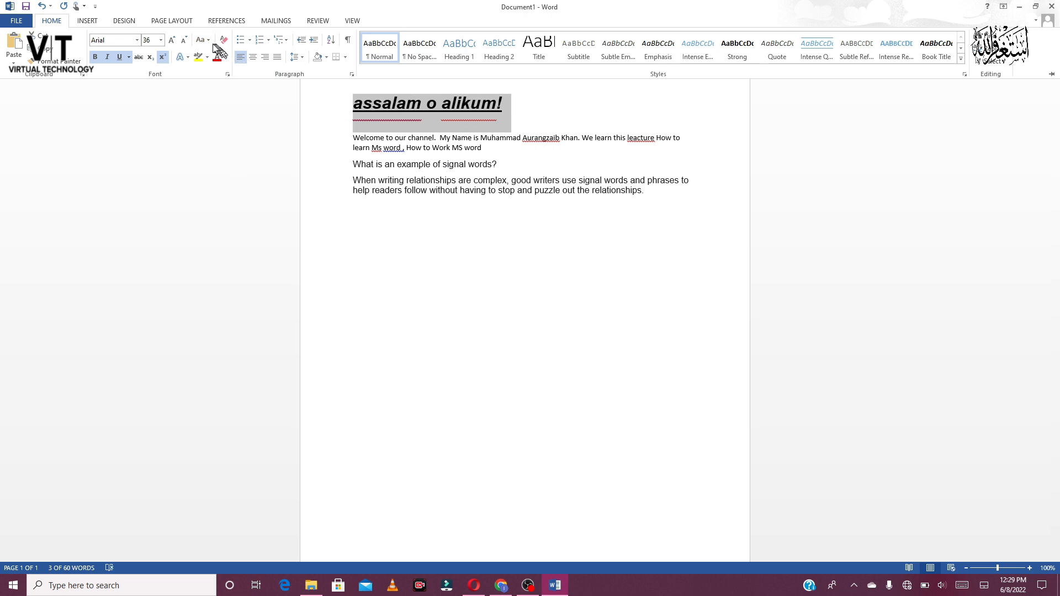
pyautogui.click(202, 40)
pyautogui.click(222, 82)
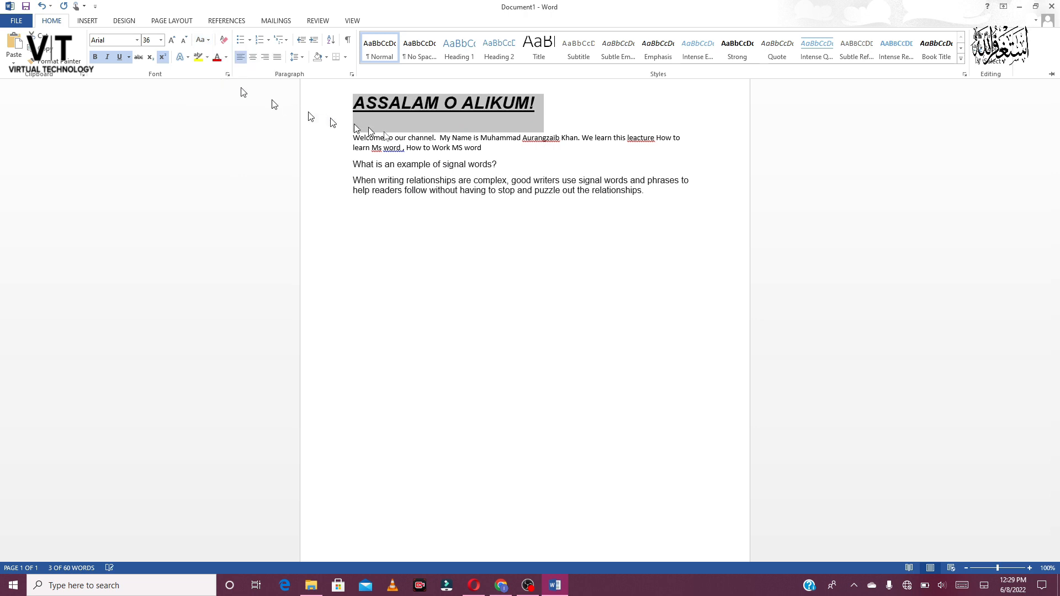
# - Highlight the greeting line in gray
pyautogui.hotkey('ctrl', 'F1')
pyautogui.click(53, 21)
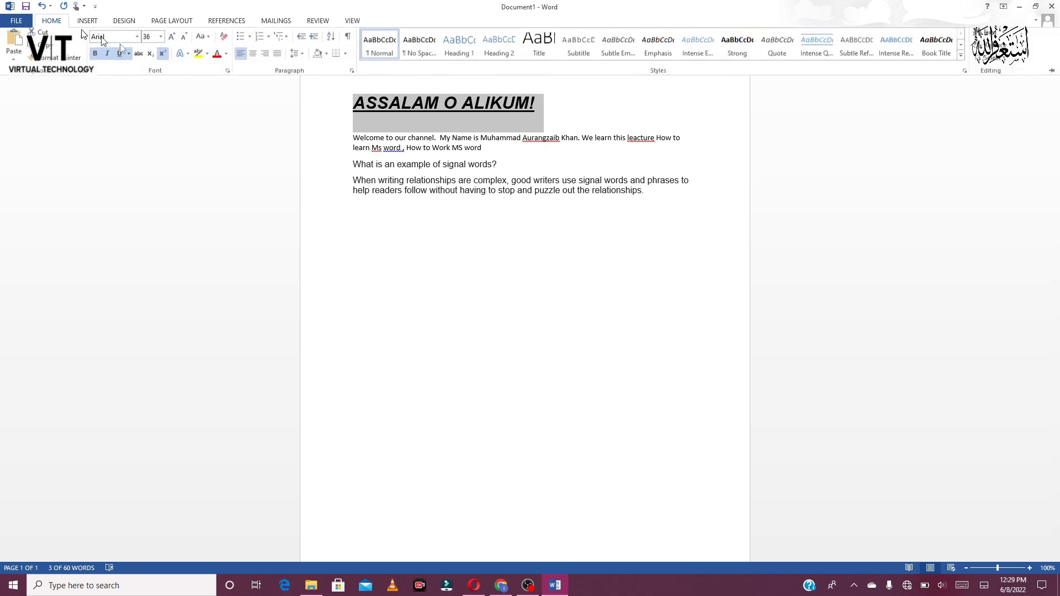
pyautogui.click(208, 58)
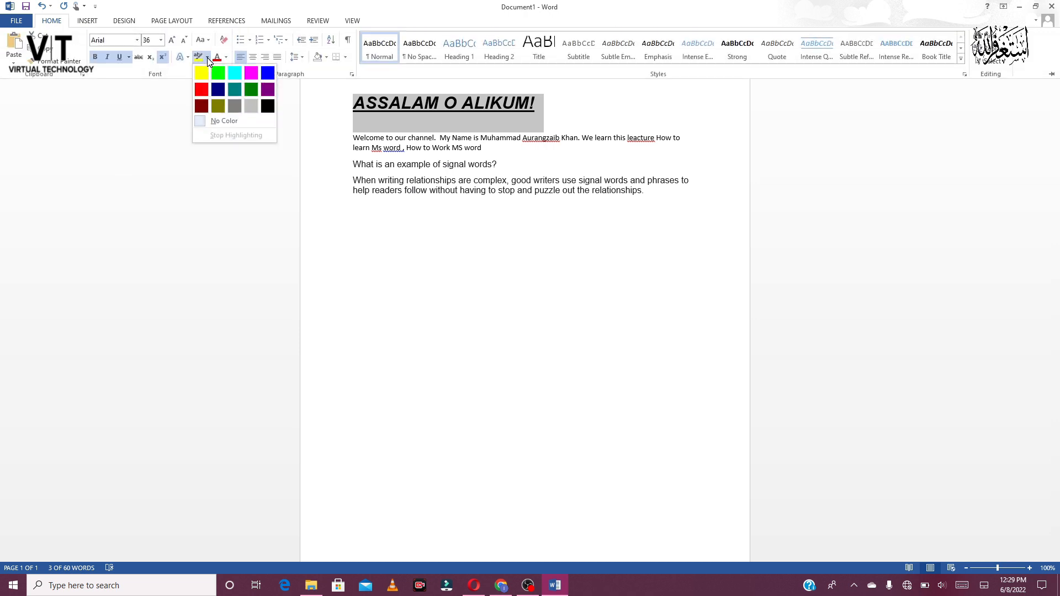
pyautogui.click(240, 101)
pyautogui.hotkey('ctrl', 'F1')
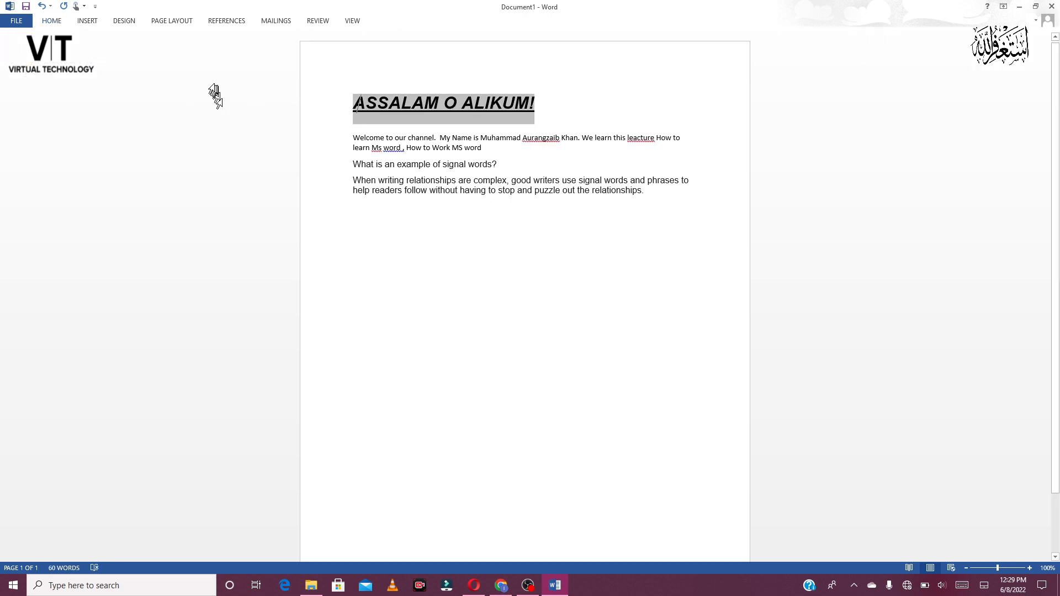
# - Set the greeting line's font color to red and change it to orange
pyautogui.click(52, 21)
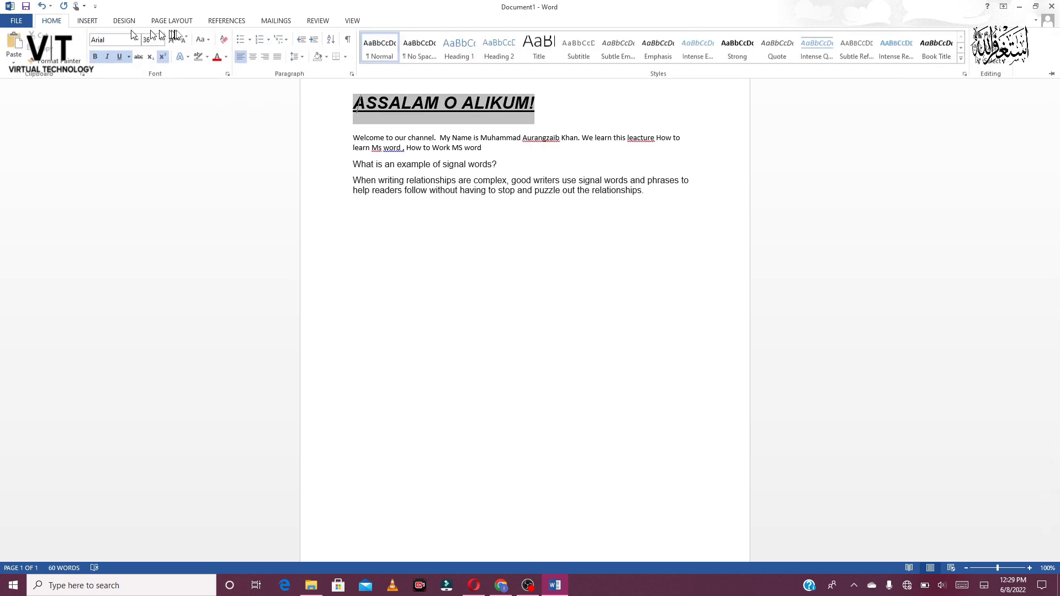
pyautogui.click(226, 56)
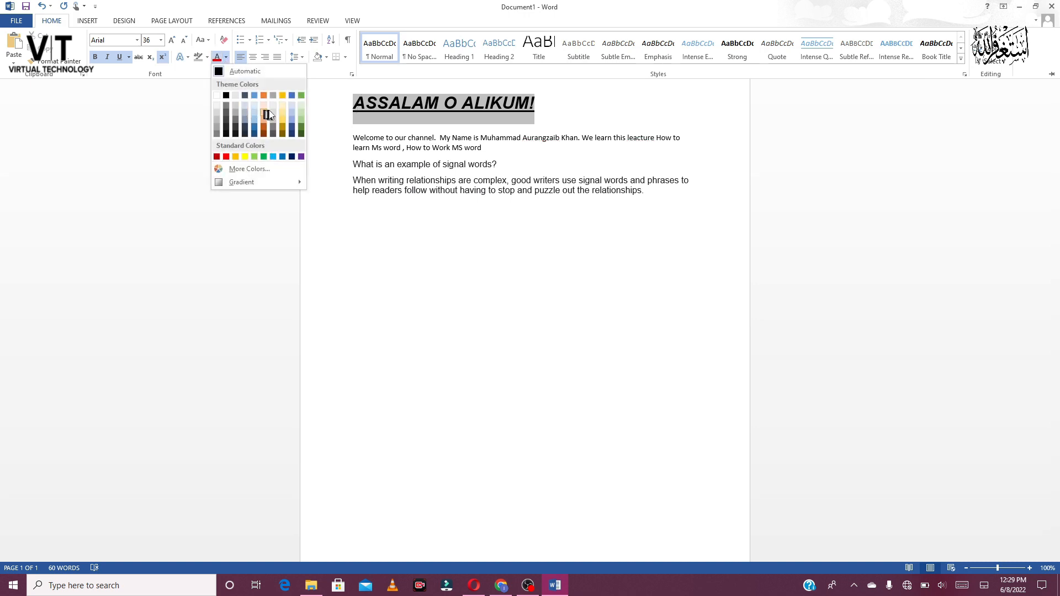
pyautogui.click(460, 102)
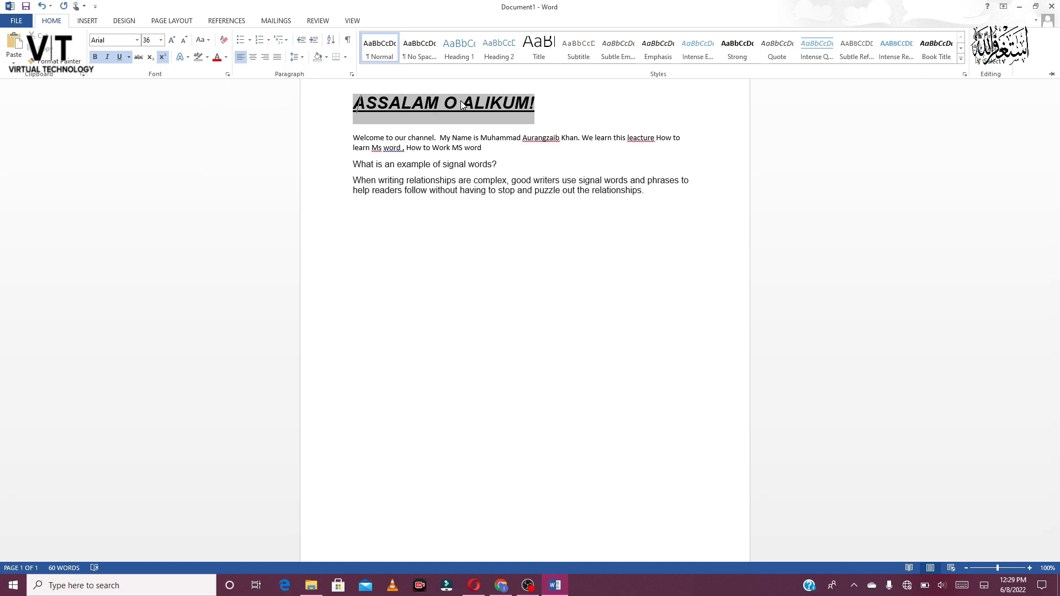
pyautogui.doubleClick(461, 102)
pyautogui.click(460, 101)
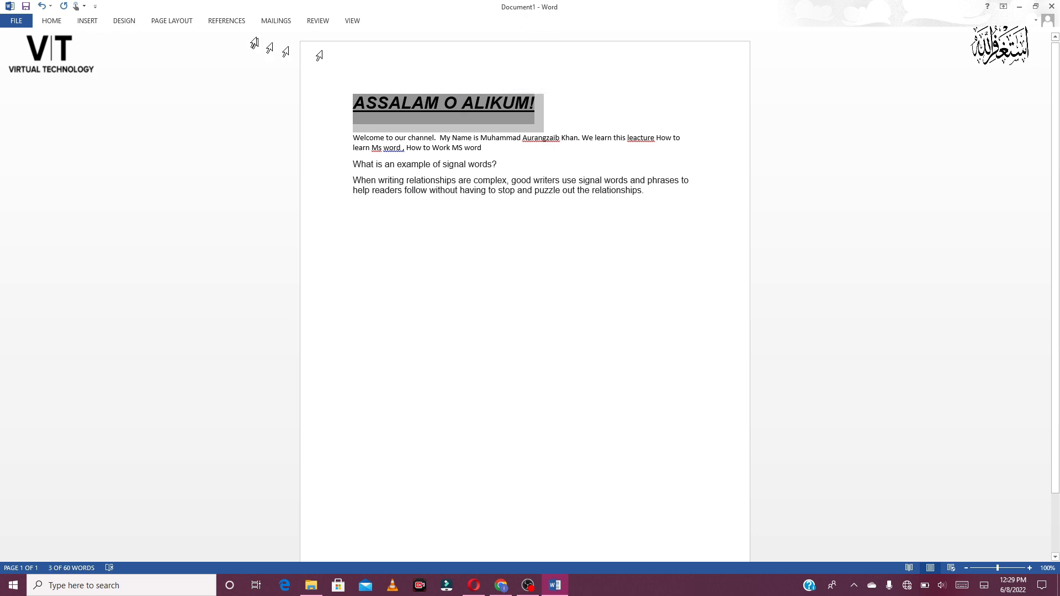
pyautogui.click(53, 21)
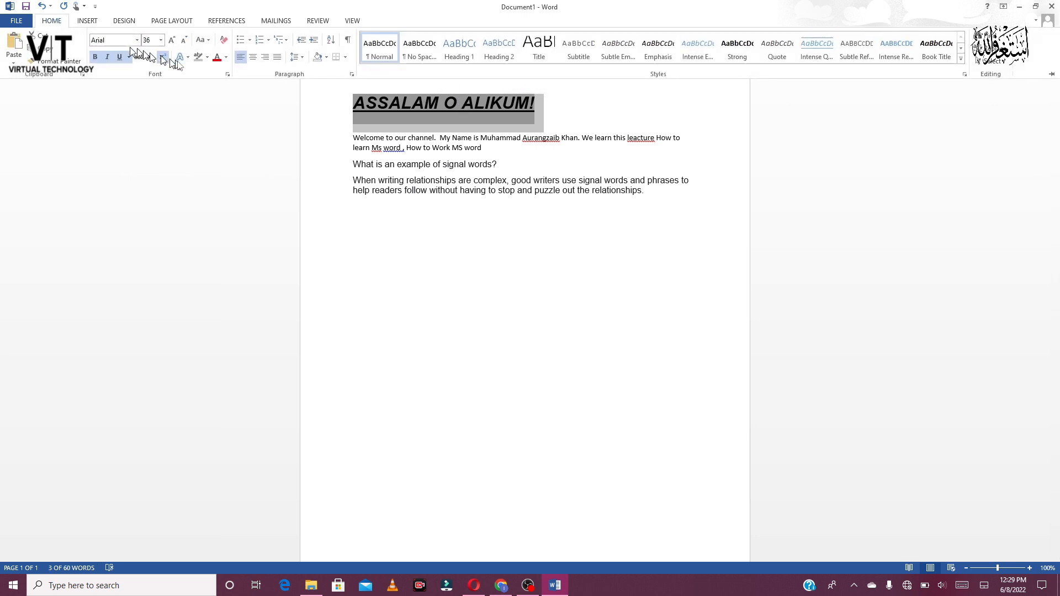
pyautogui.click(221, 63)
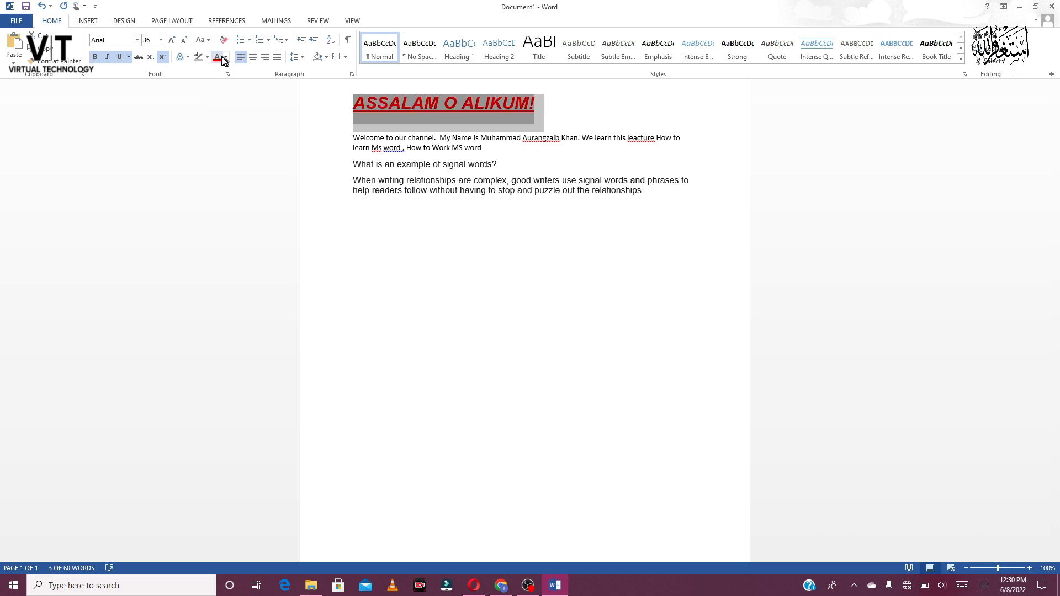
pyautogui.click(226, 57)
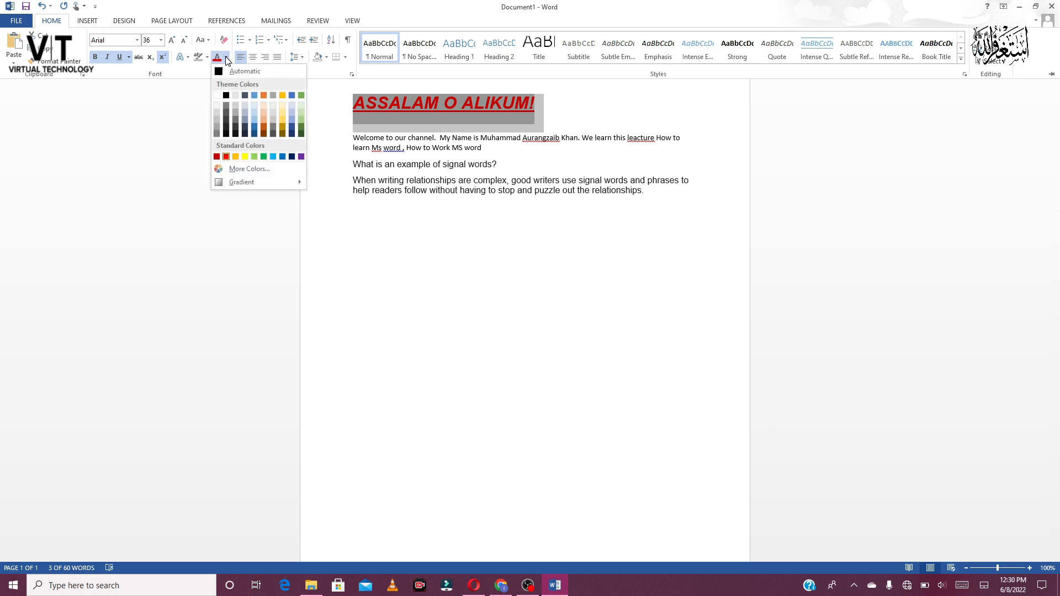
pyautogui.click(267, 95)
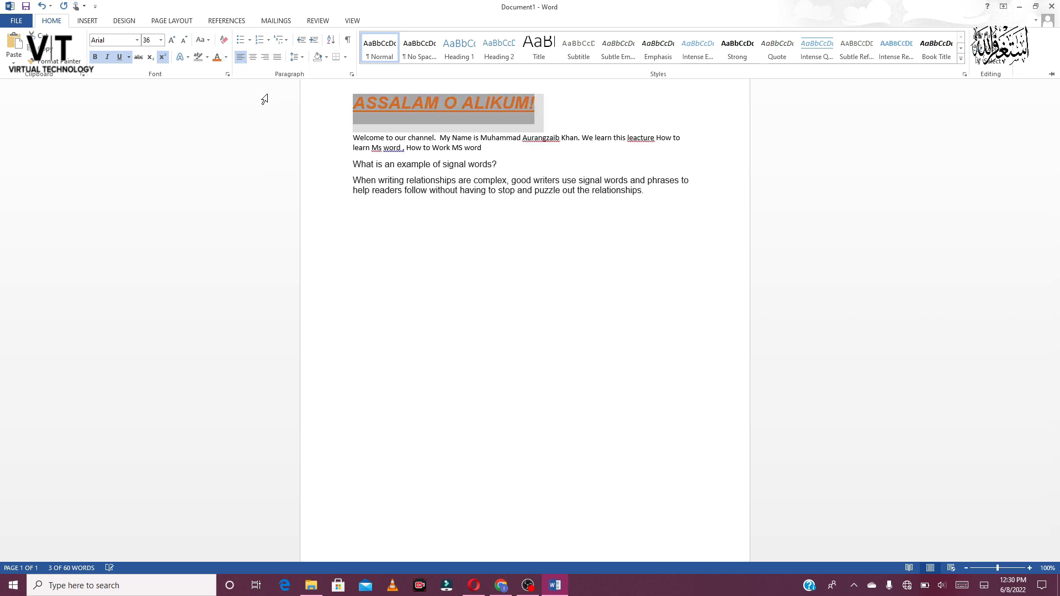
# - Clear the greeting line's formatting and color its text orange
pyautogui.click(223, 41)
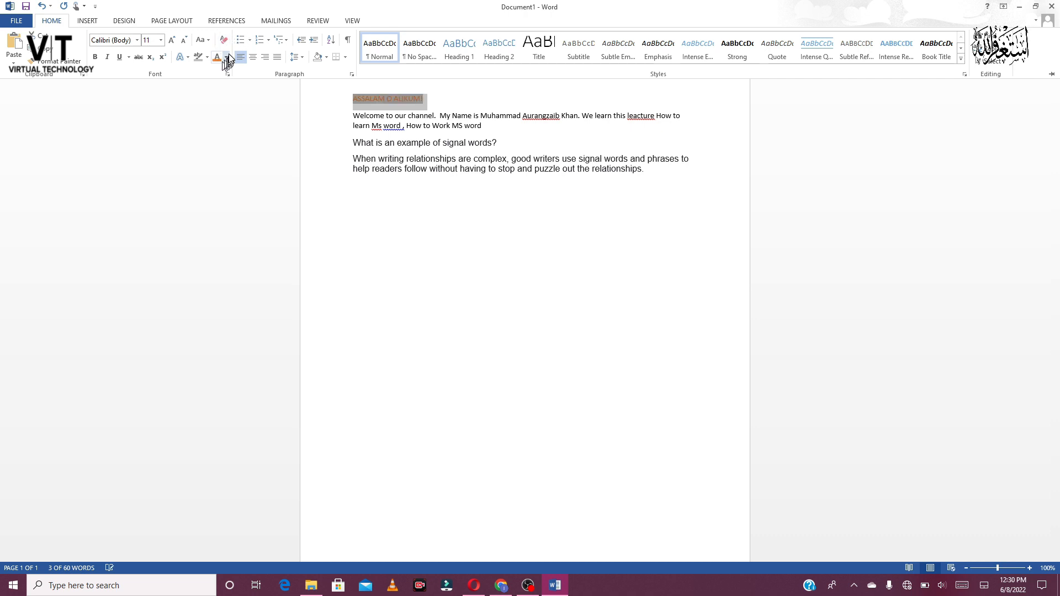
pyautogui.click(226, 57)
pyautogui.click(202, 94)
pyautogui.hotkey('ctrl', 'F1')
# - Generate sample paragraphs below the existing text with the =rand() function
pyautogui.click(426, 199)
pyautogui.write('=rand(')
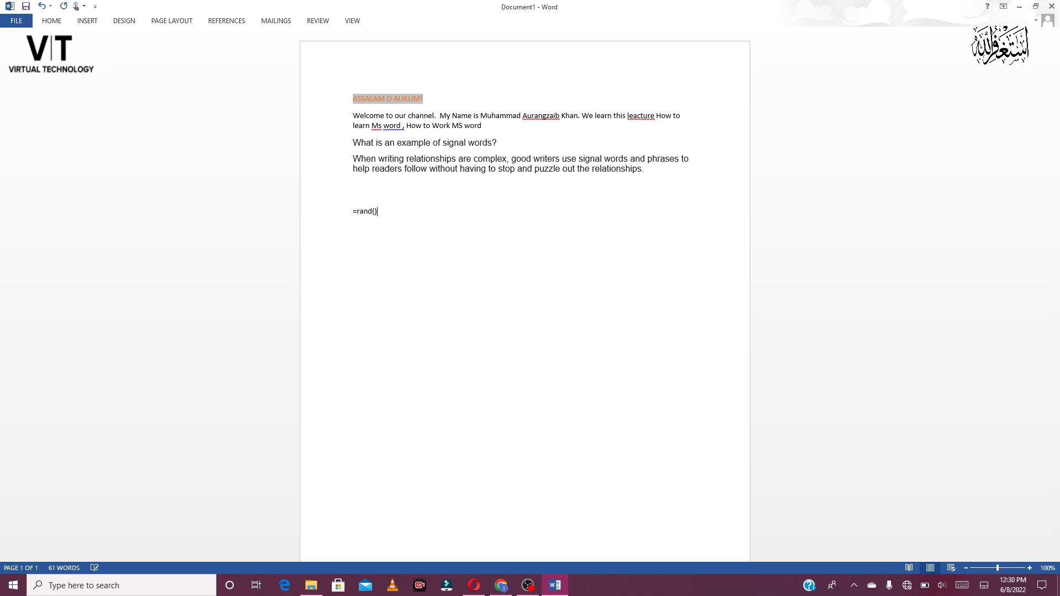
pyautogui.press('Return')
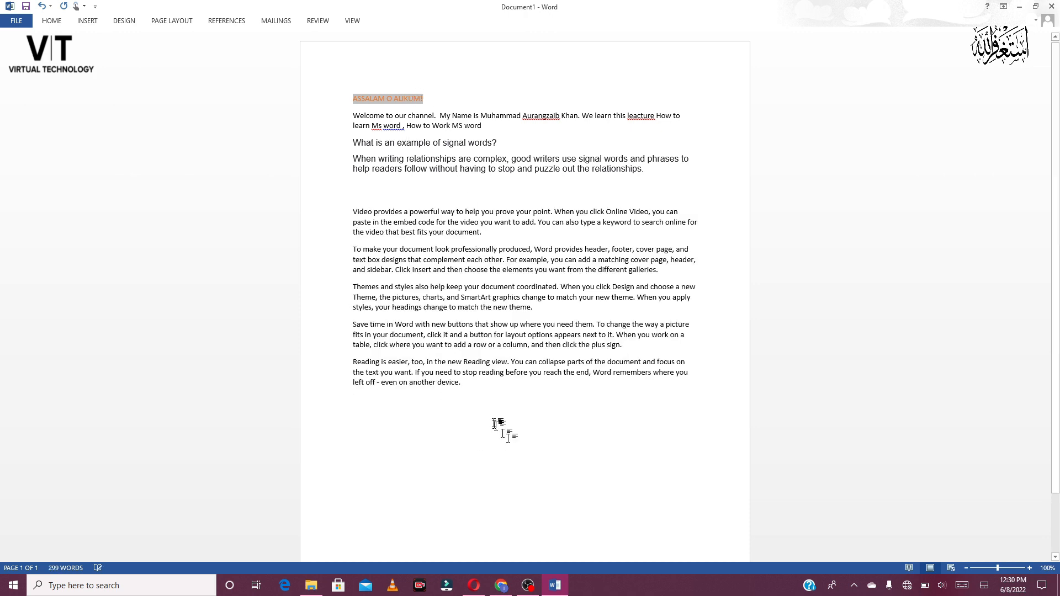
pyautogui.moveTo(468, 390); pyautogui.dragTo(318, 210)
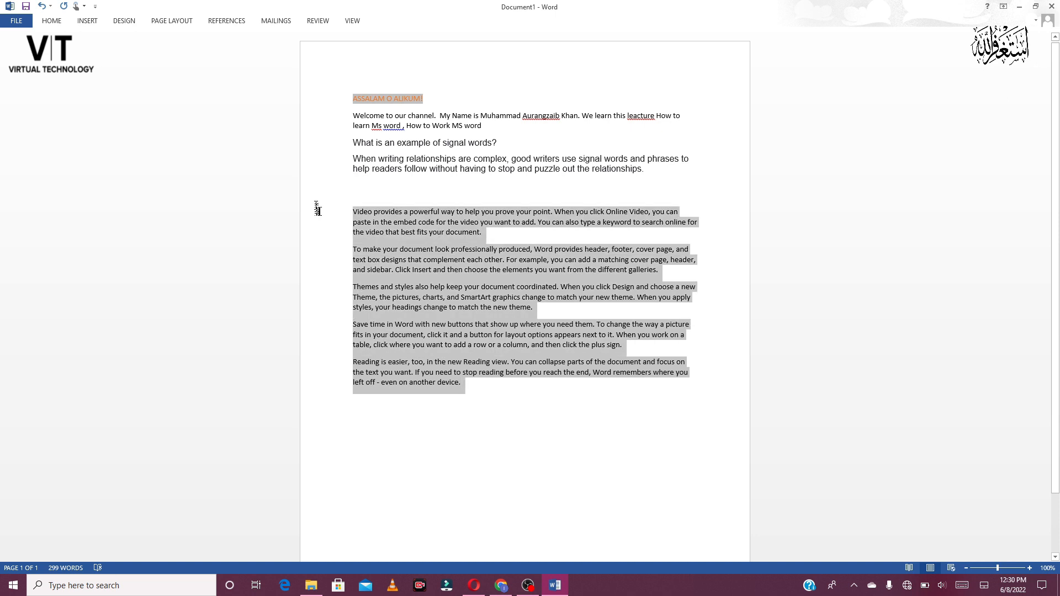
pyautogui.click(501, 326)
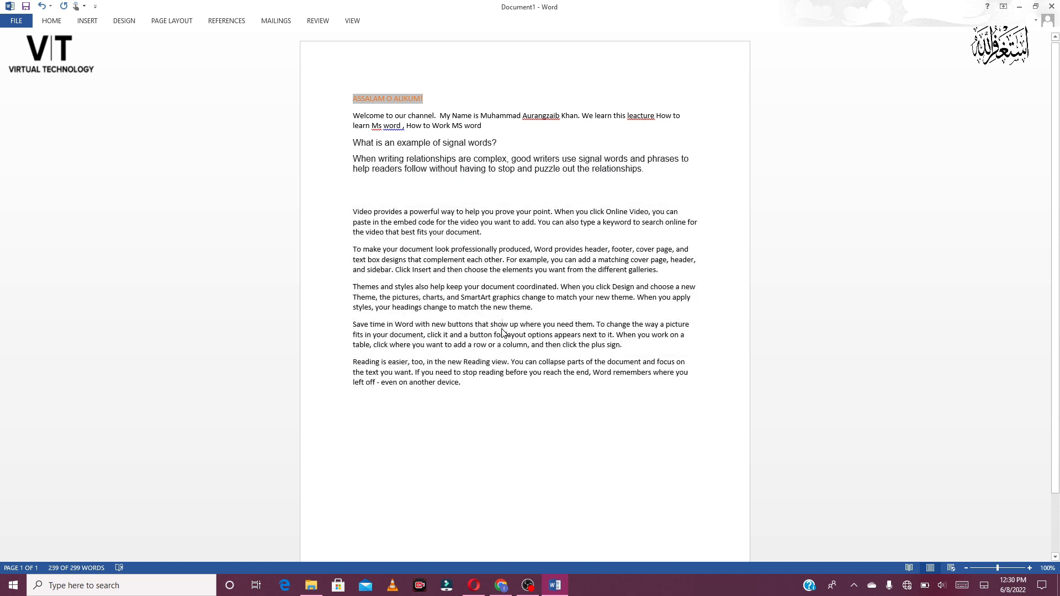
pyautogui.moveTo(460, 386); pyautogui.dragTo(326, 215)
pyautogui.click(470, 388)
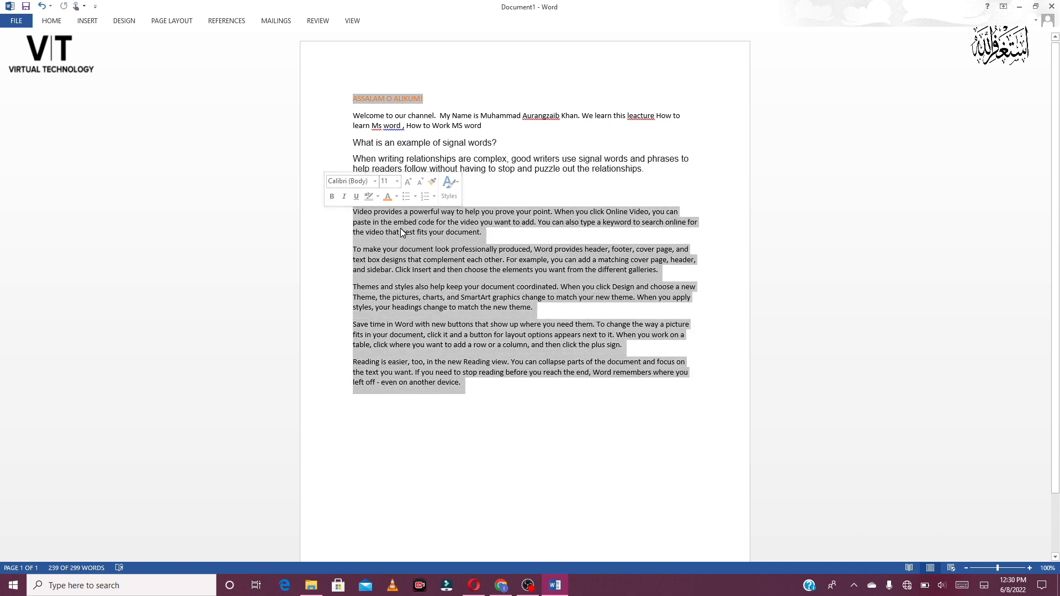
pyautogui.click(399, 227)
pyautogui.moveTo(350, 210); pyautogui.dragTo(318, 199)
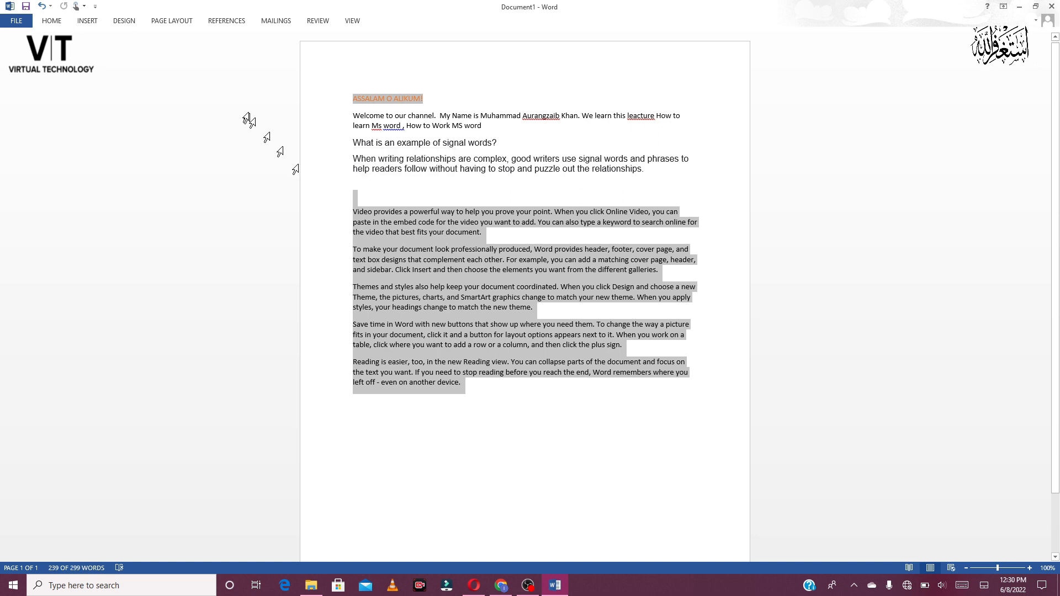
pyautogui.click(52, 21)
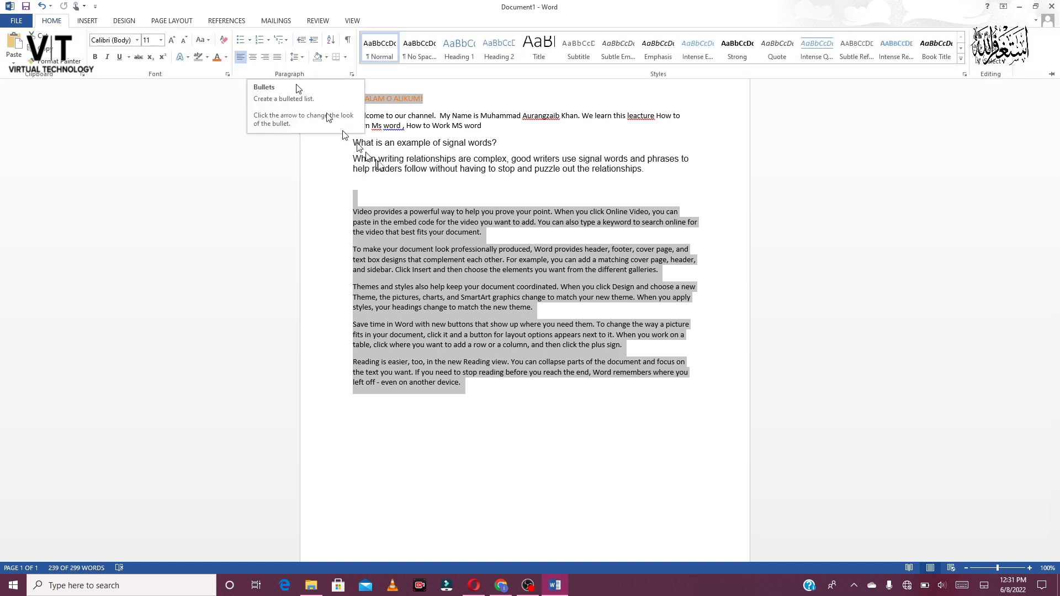
pyautogui.click(406, 191)
# - Add a round bullet to the first generated paragraph and change it to the square bullet style
pyautogui.moveTo(510, 240); pyautogui.dragTo(346, 212)
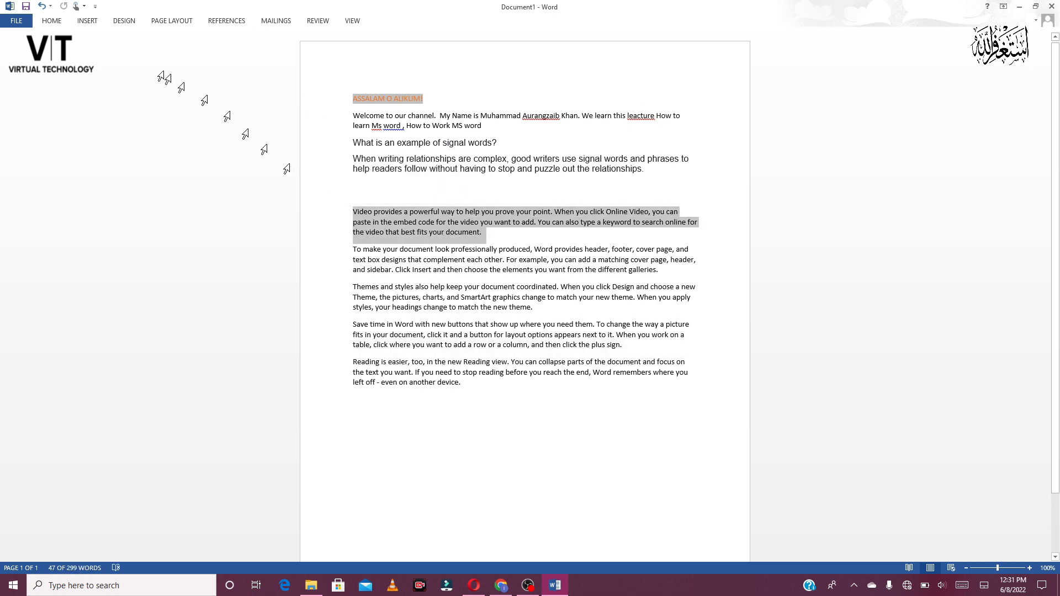
pyautogui.click(52, 21)
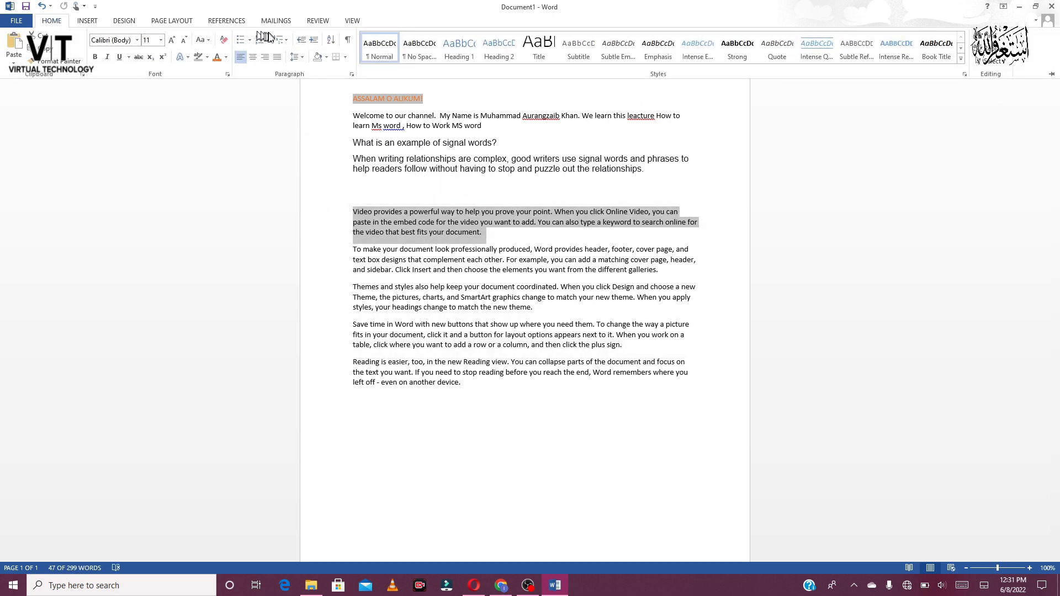
pyautogui.click(249, 40)
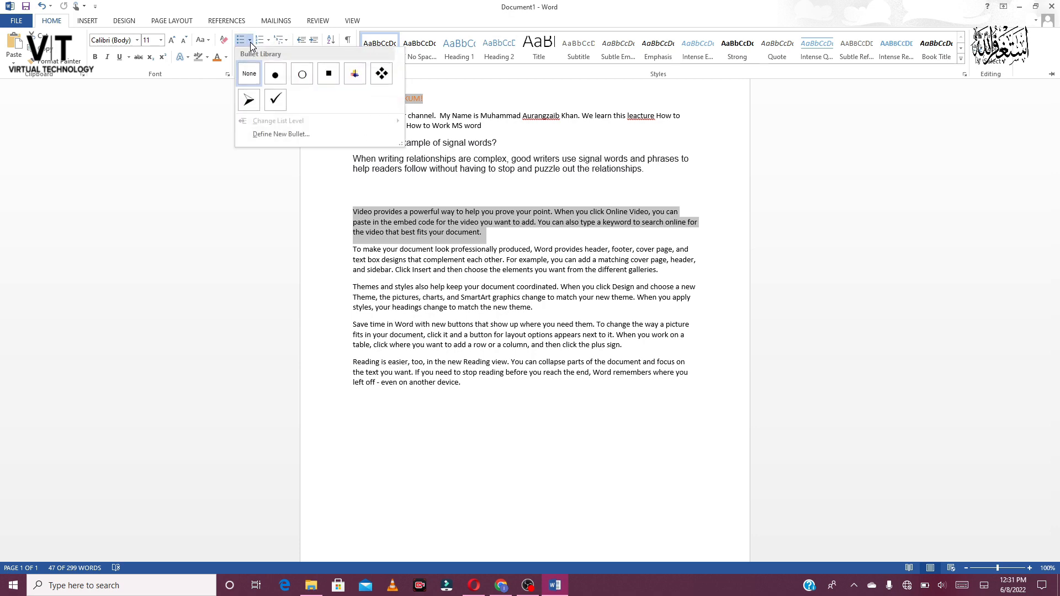
pyautogui.click(276, 75)
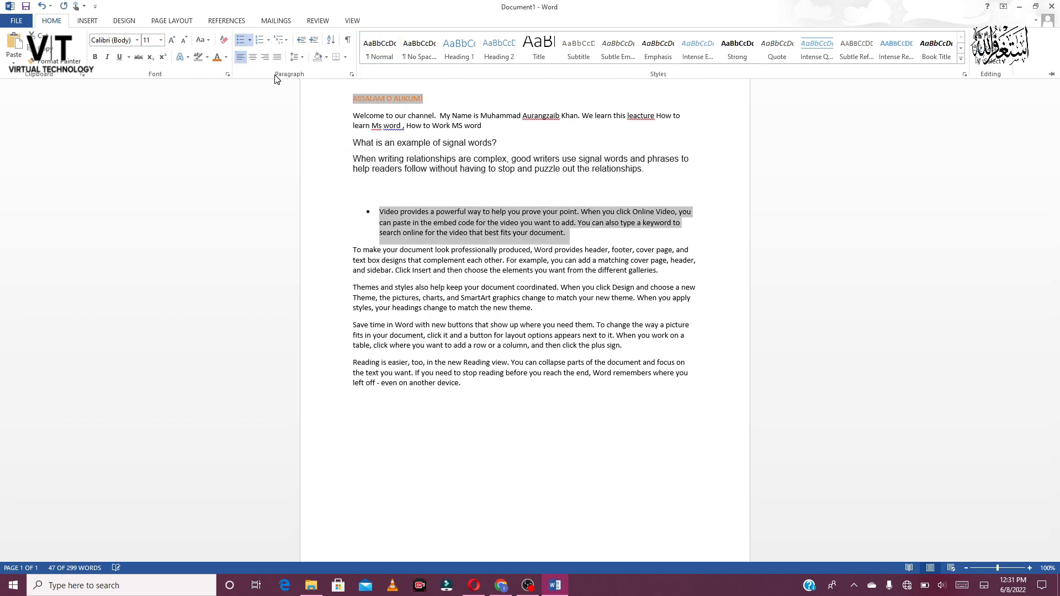
pyautogui.click(250, 39)
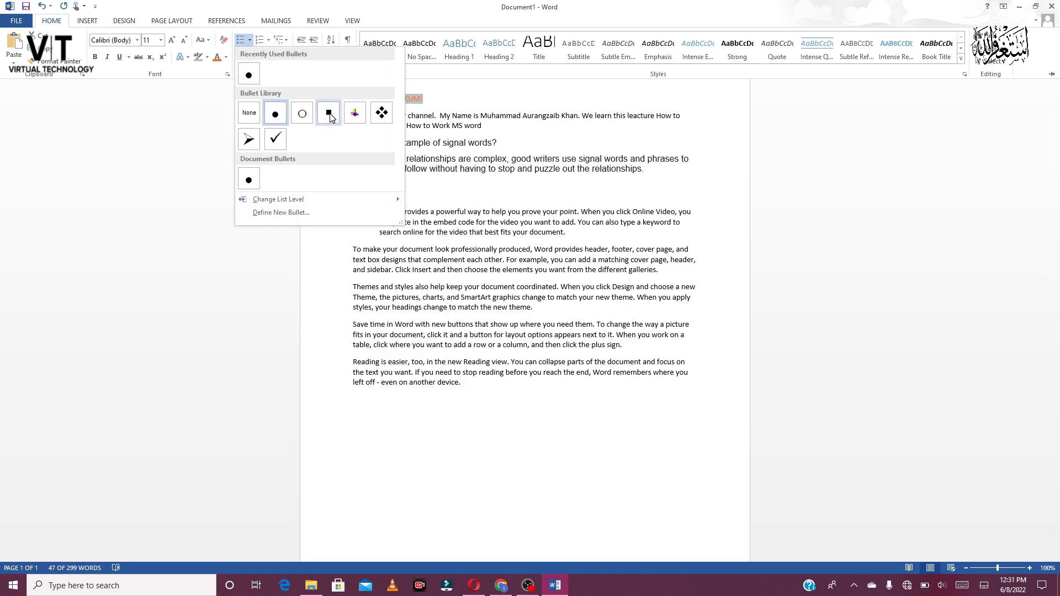
pyautogui.click(330, 113)
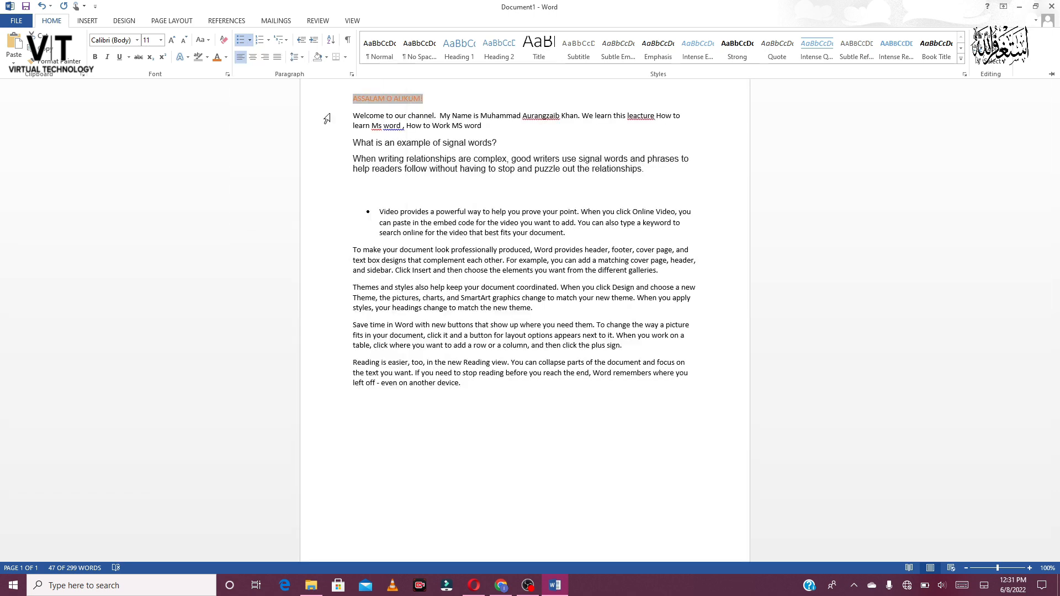
# - Turn all five generated paragraphs into one numbered list in the 1. 2. 3. style
pyautogui.click(267, 40)
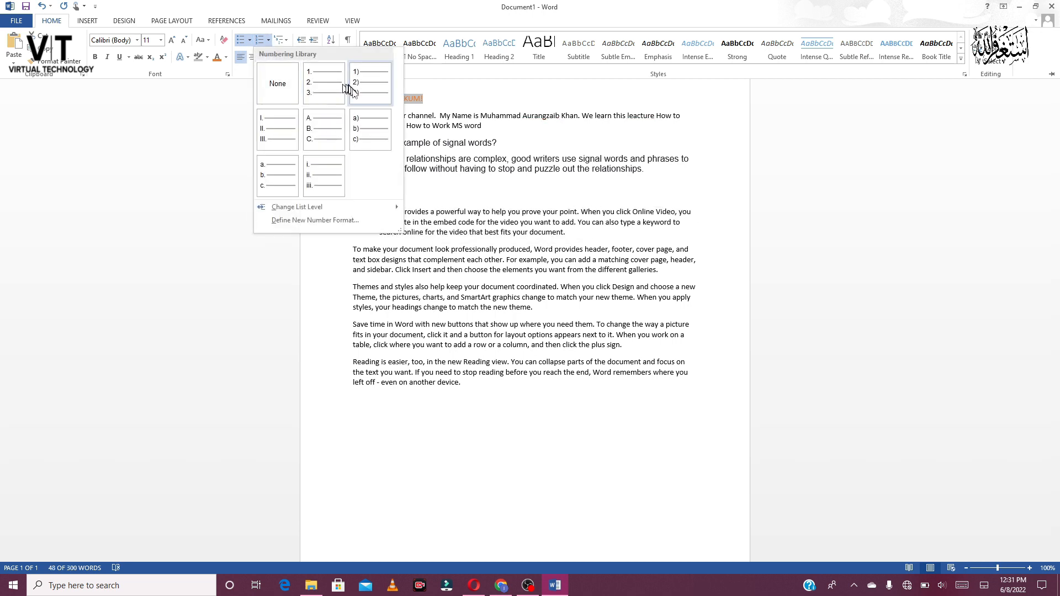
pyautogui.click(570, 467)
pyautogui.moveTo(439, 382); pyautogui.dragTo(333, 243)
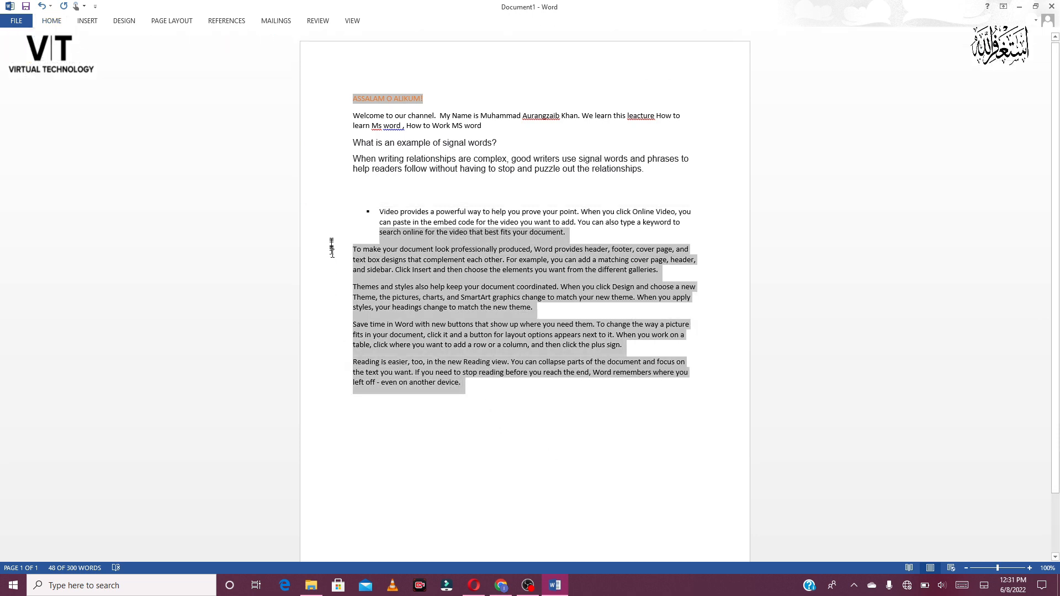
pyautogui.click(88, 22)
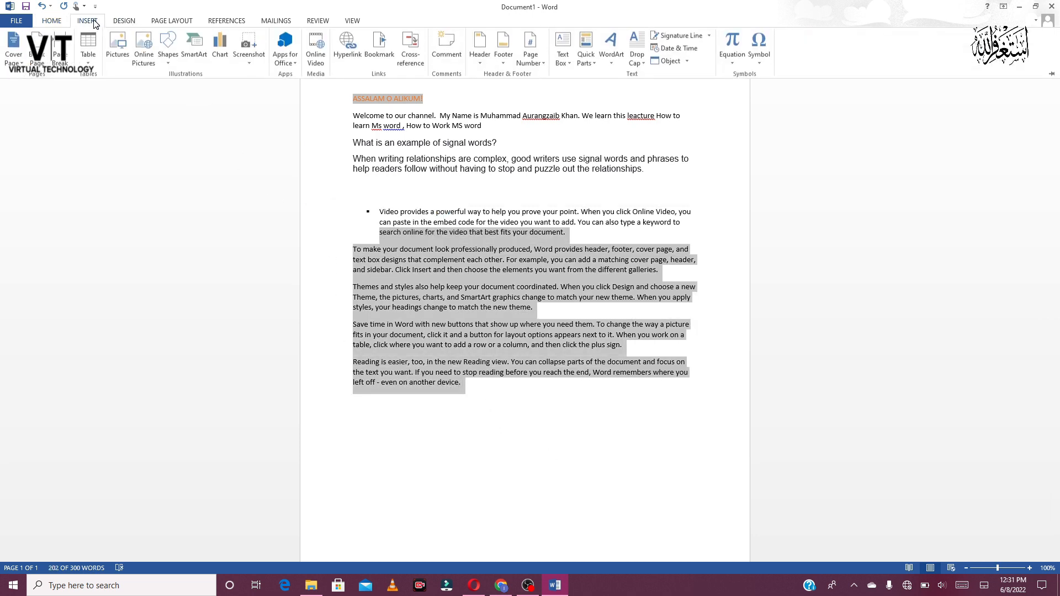
pyautogui.click(63, 24)
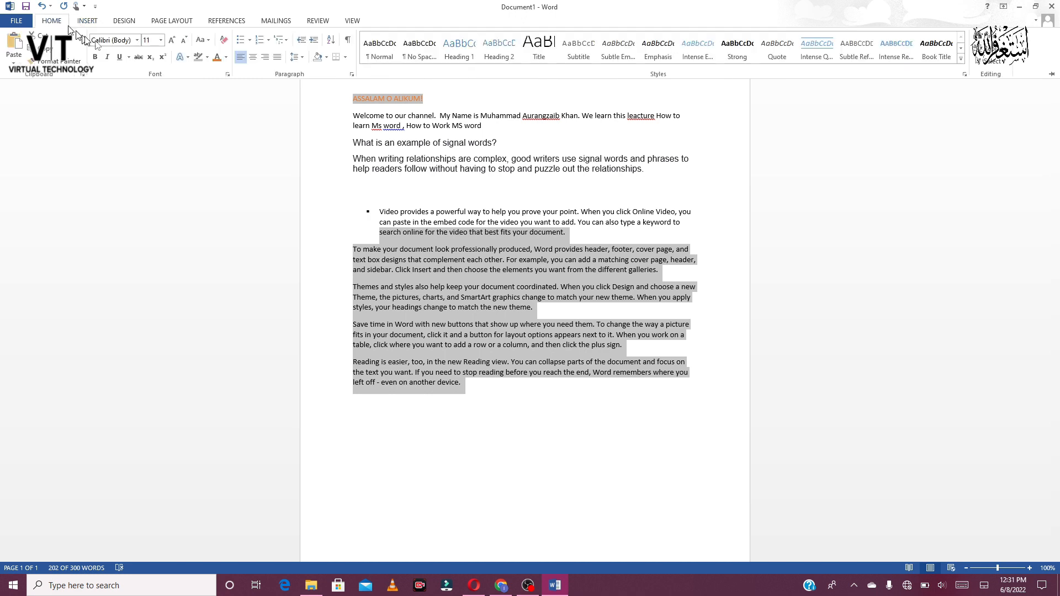
pyautogui.click(264, 46)
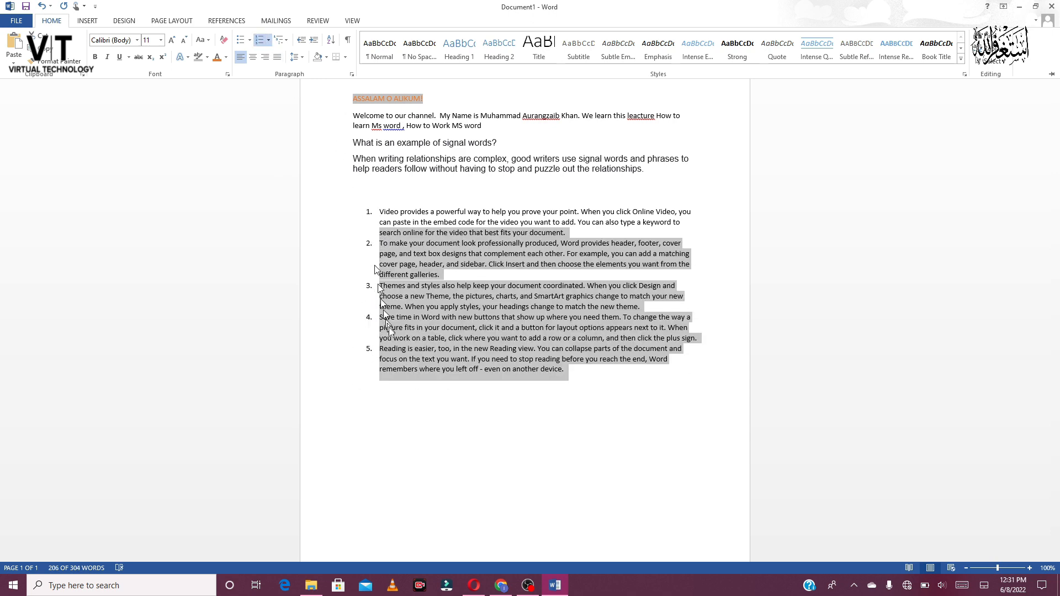
pyautogui.hotkey('ctrl', 'F1')
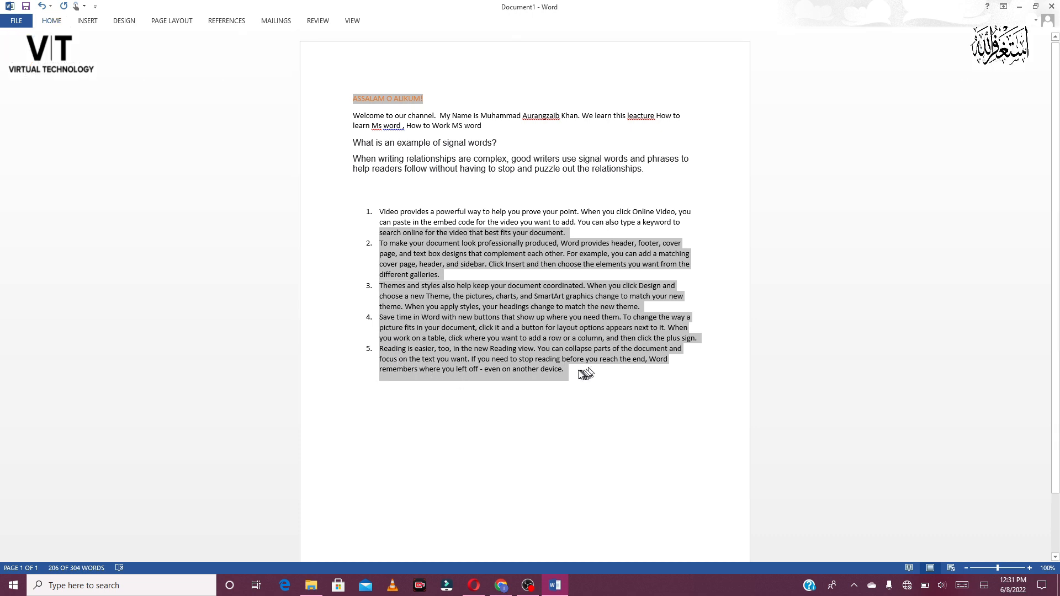
# - Change the five numbered paragraphs to arrow bullets, then switch them to the four-diamond bullet style
pyautogui.moveTo(635, 386); pyautogui.dragTo(364, 212)
pyautogui.click(58, 24)
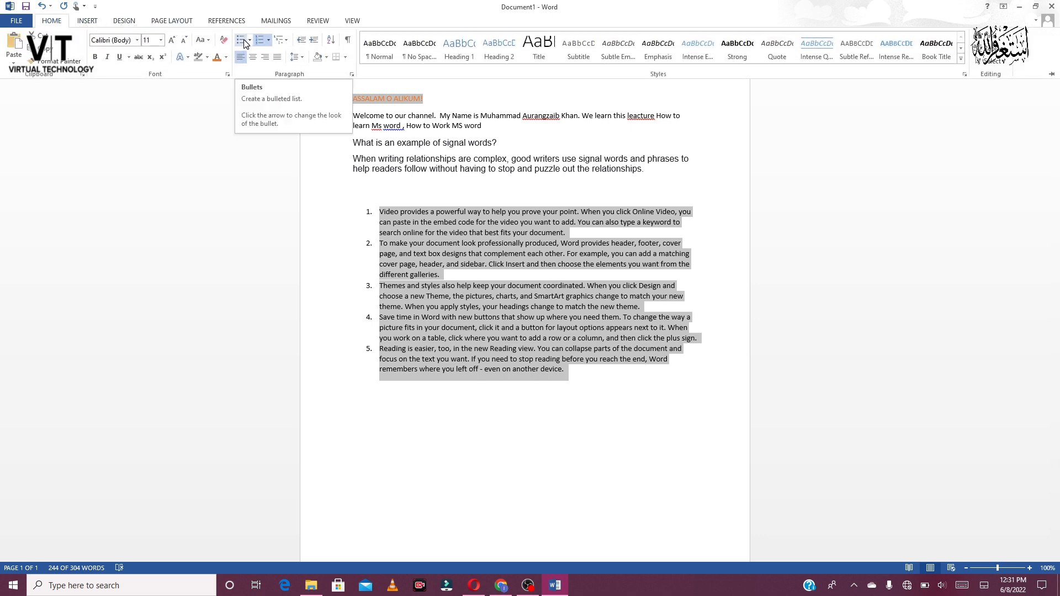
pyautogui.click(249, 40)
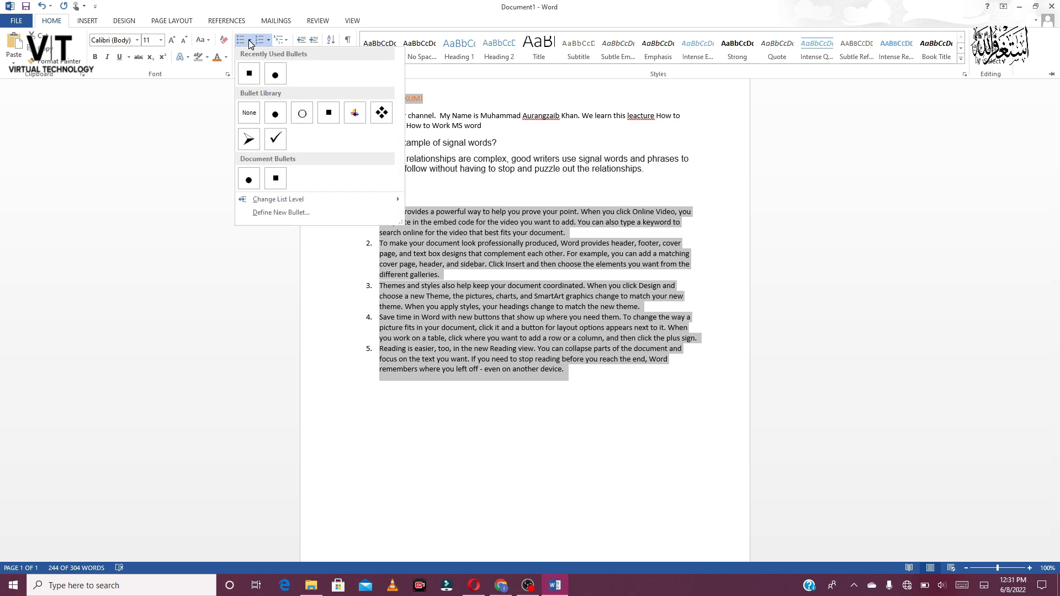
pyautogui.click(249, 141)
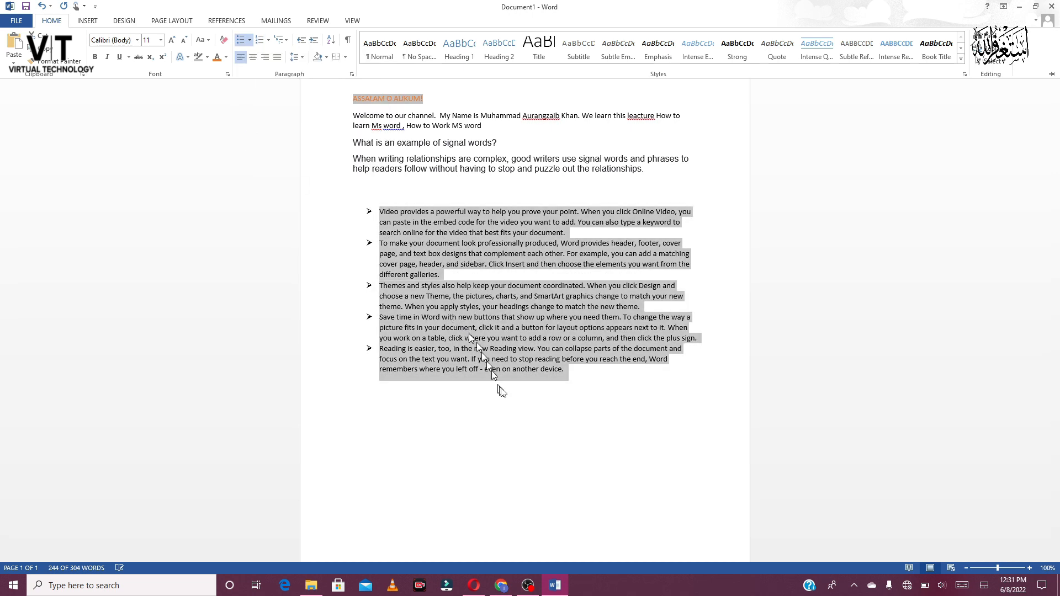
pyautogui.click(250, 40)
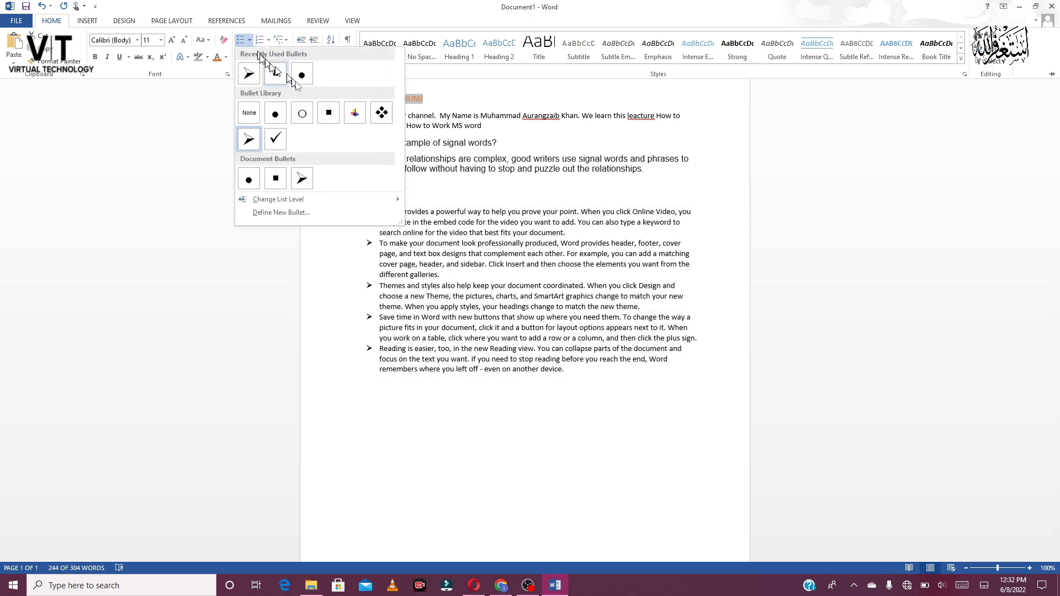
pyautogui.click(382, 113)
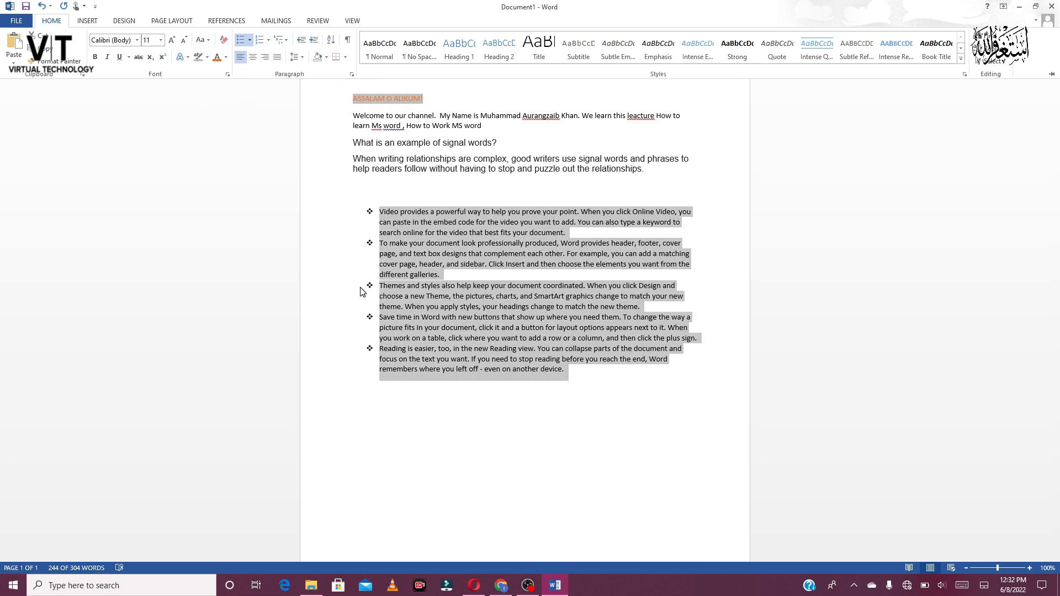
pyautogui.scroll(5, 362, 293)
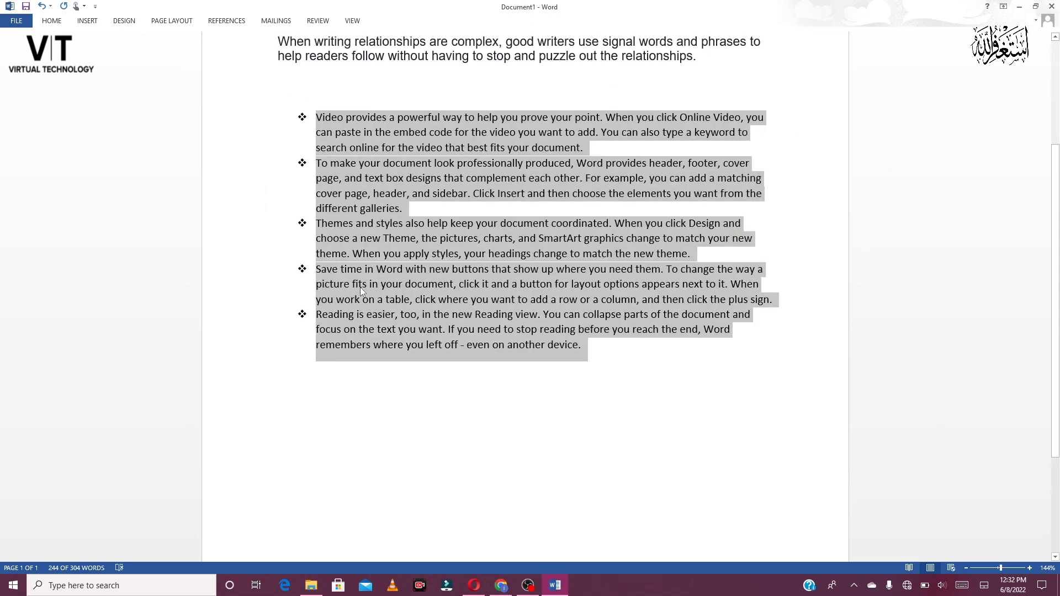
pyautogui.scroll(-4, 251, 163)
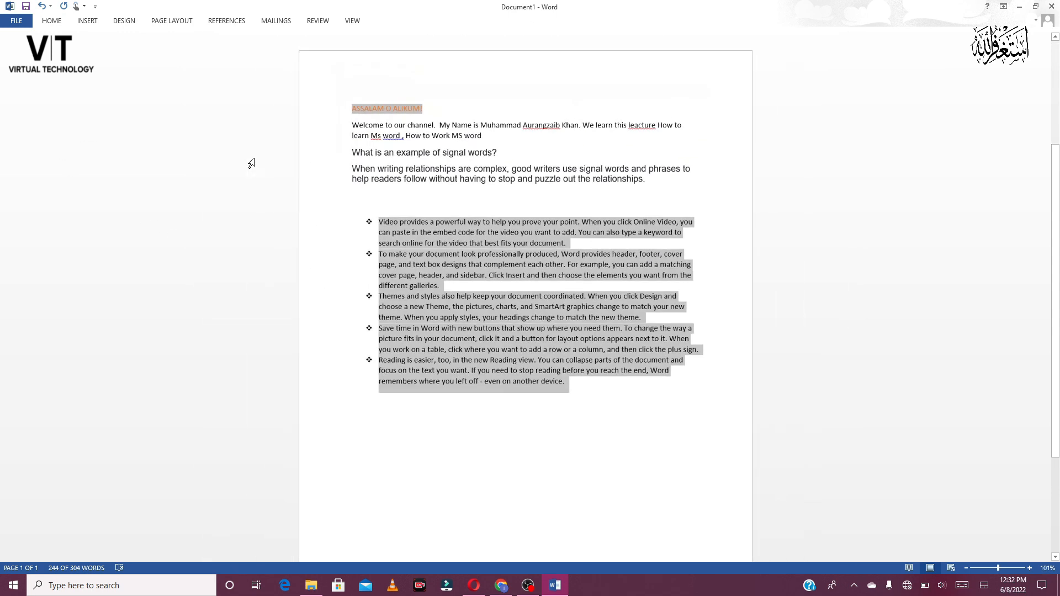
# - Set the font size of the five bulleted paragraphs to 24
pyautogui.click(51, 21)
pyautogui.click(160, 40)
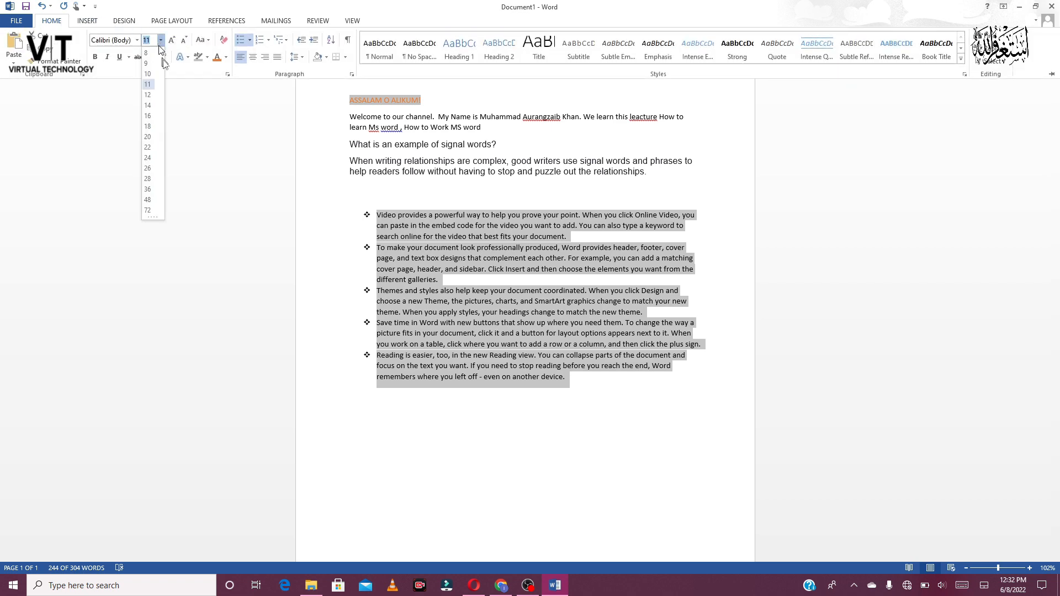
pyautogui.click(146, 158)
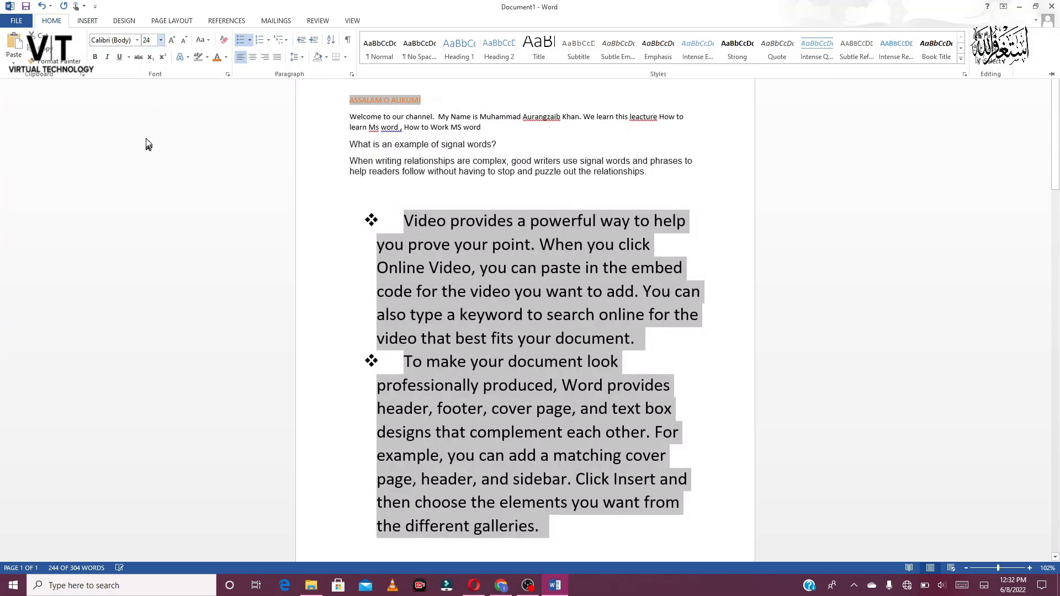
# - Reduce the bulleted paragraphs to font size 18 and apply the Article I. / Section 1.01 multilevel list style to them
pyautogui.click(159, 41)
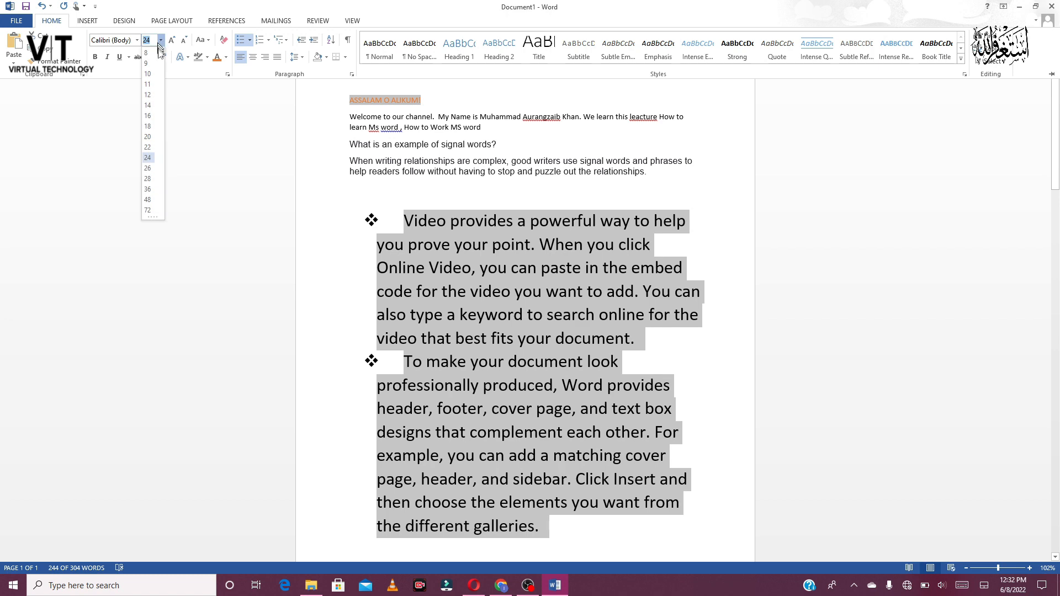
pyautogui.click(149, 127)
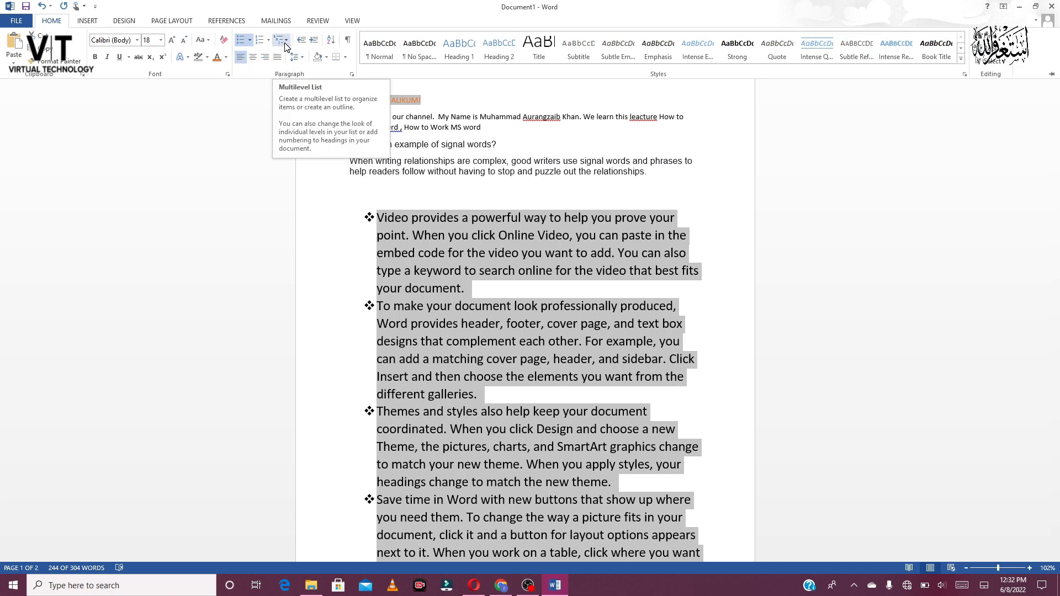
pyautogui.click(287, 46)
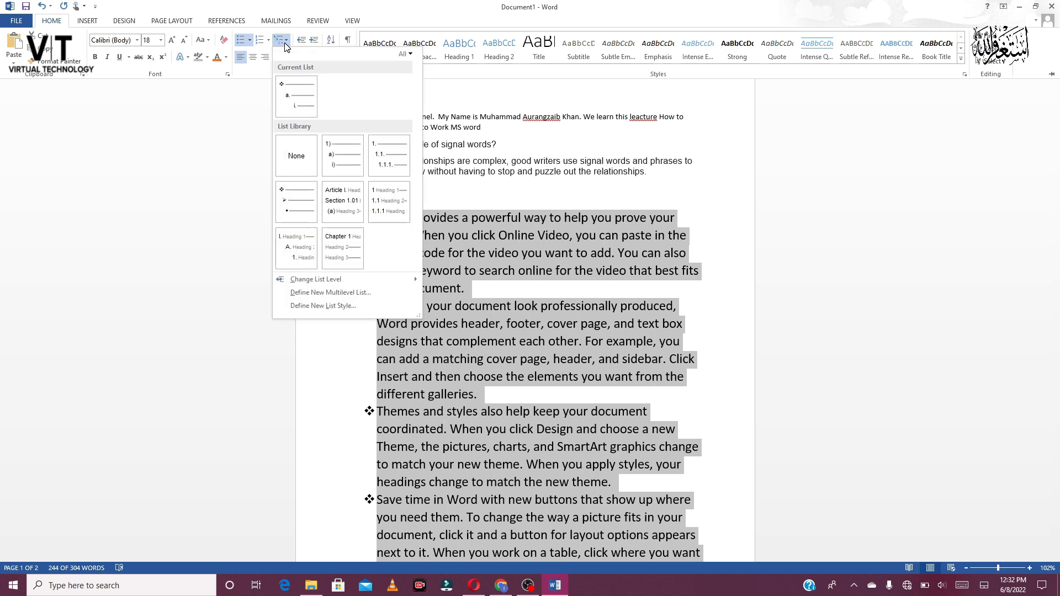
pyautogui.moveTo(311, 110)
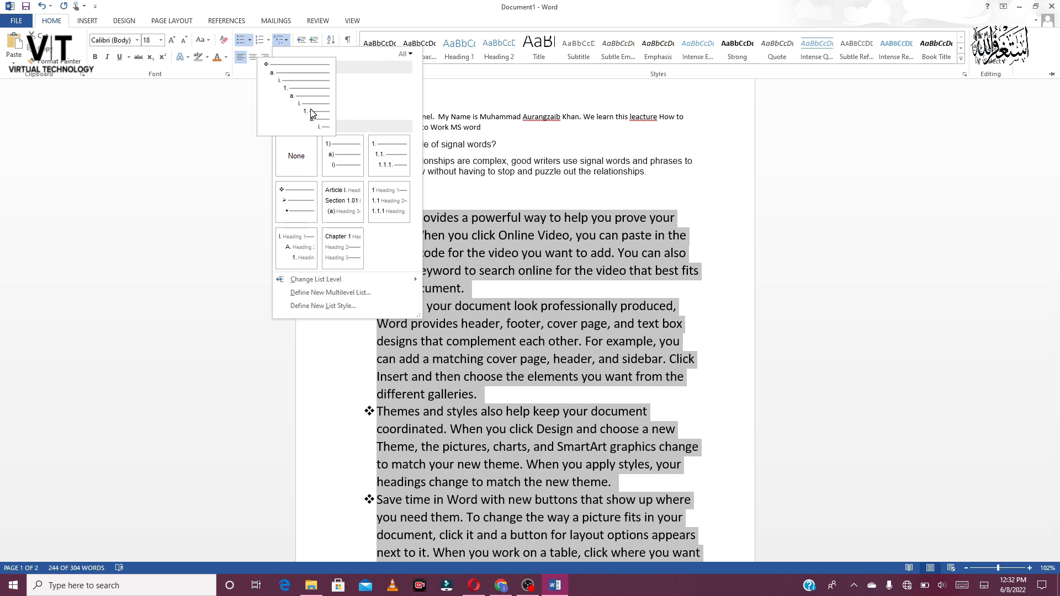
pyautogui.click(311, 112)
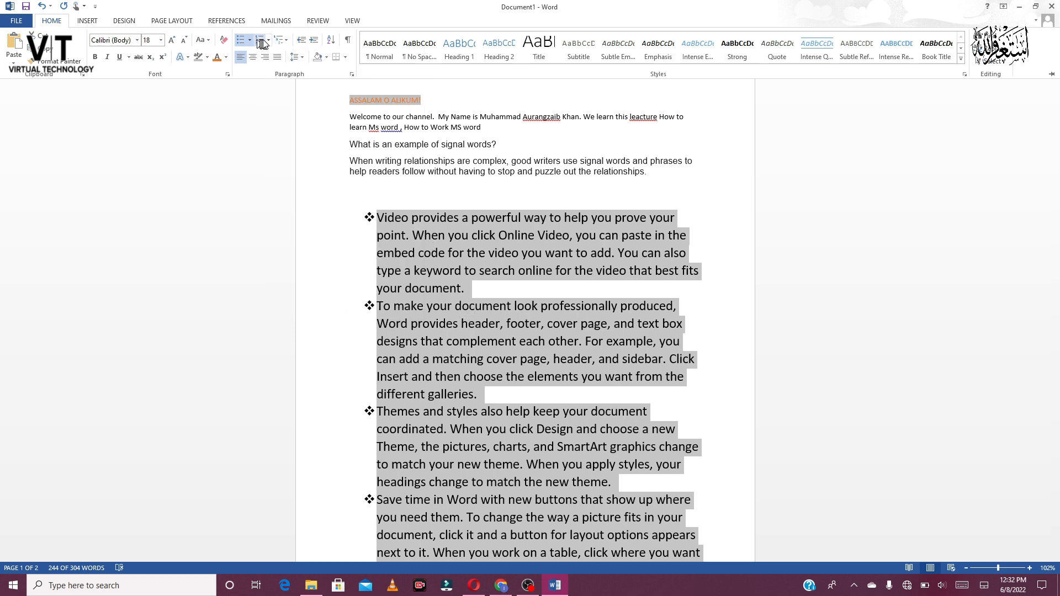
pyautogui.click(280, 39)
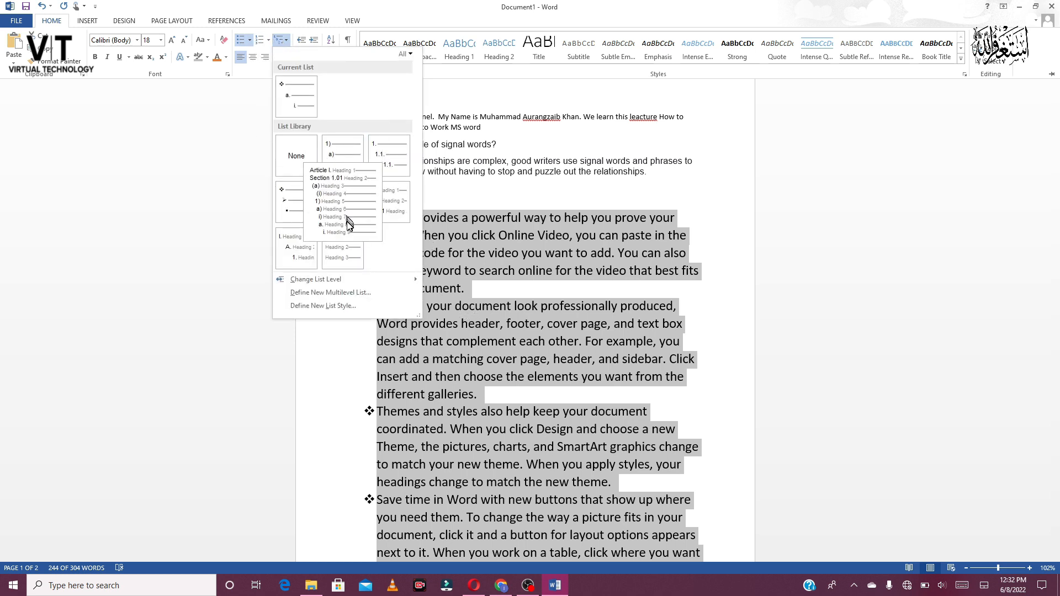
pyautogui.click(345, 213)
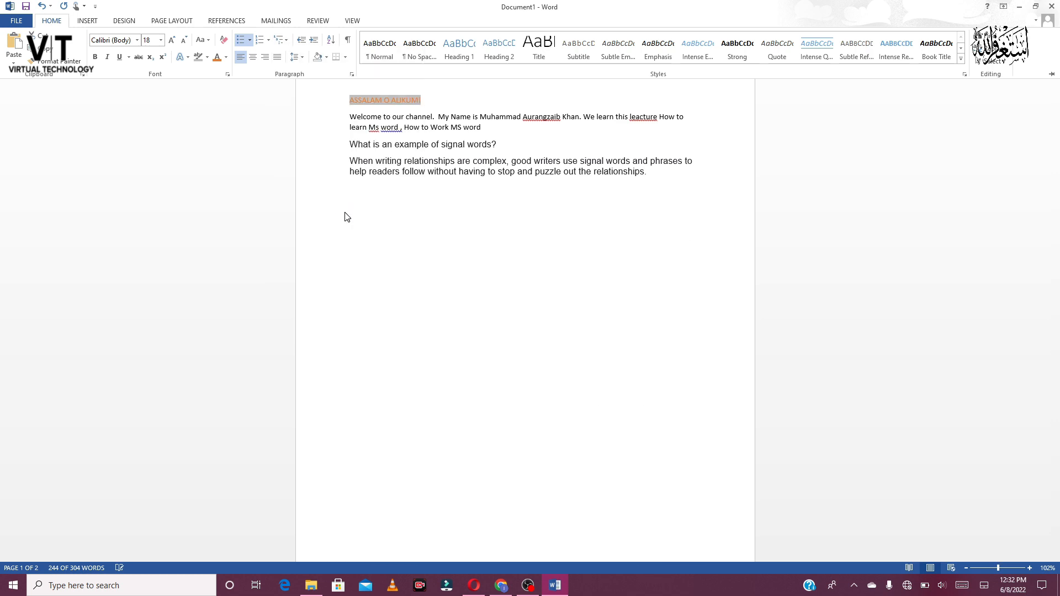
# - Paste the copied greeting, welcome and signal-words text twice below the existing signal-words paragraph
pyautogui.click(455, 259)
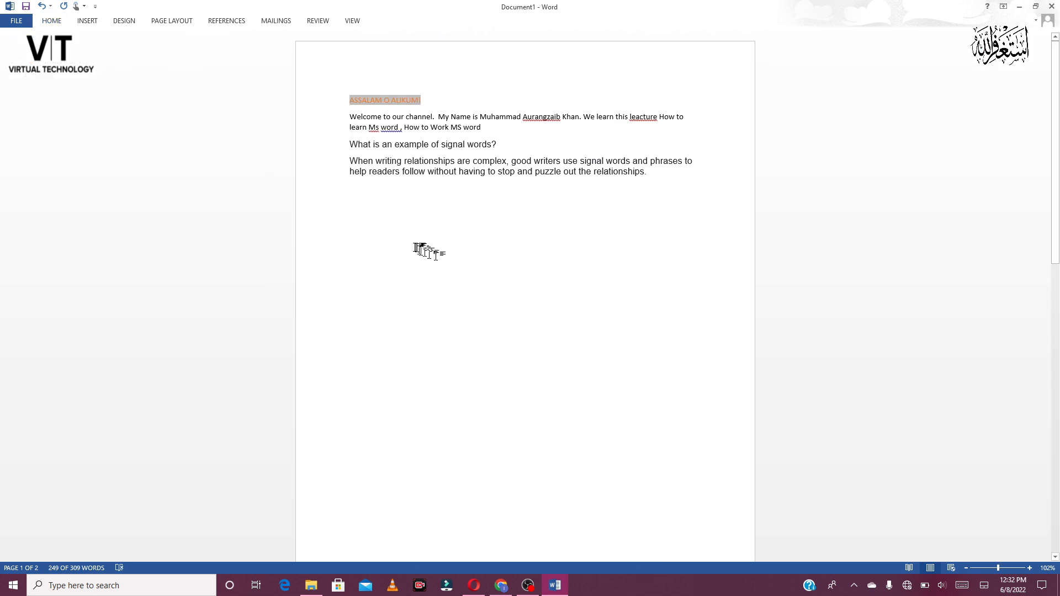
pyautogui.click(413, 247)
pyautogui.write('Assalam o Alikum! Welcome to our channel.  My Name is Muhammad Aurangzaib Khan. We learn this leacture How to learn Ms word , How to Work MS word What is an example of signal words? When writing relationships are complex, good writers use signal words and phrases to help readers follow without having to stop and puzzle out the relationships.')
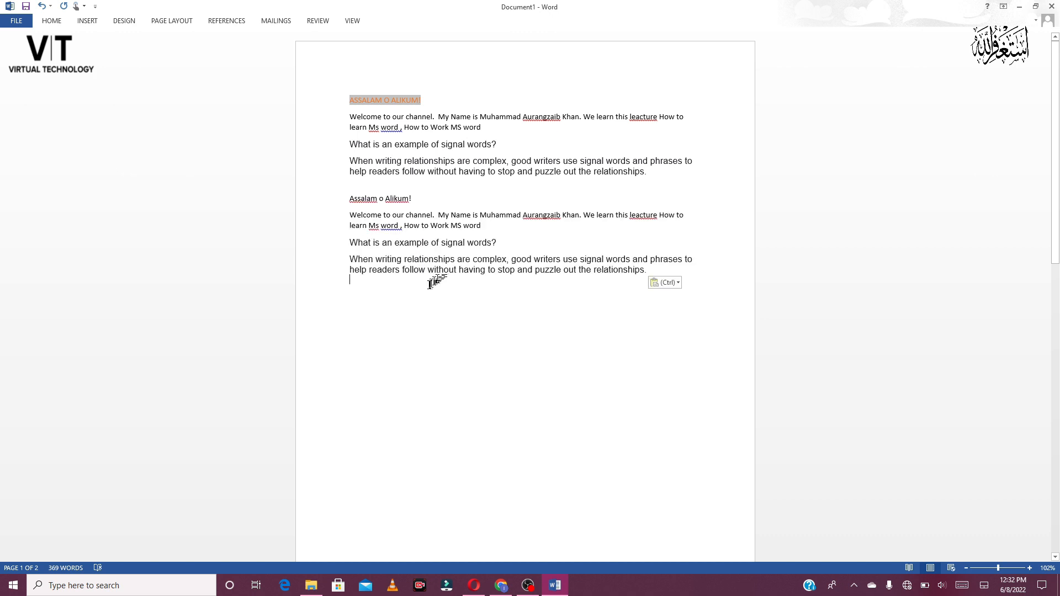
pyautogui.write('Assalam o Alikum! Welcome to our channel.  My Name is Muhammad Aurangzaib Khan. We learn this leacture How to learn Ms word , How to Work MS word What is an example of signal words? When writing relationships are complex, good writers use signal words and phrases to help readers follow without having to stop and puzzle out the relationships.')
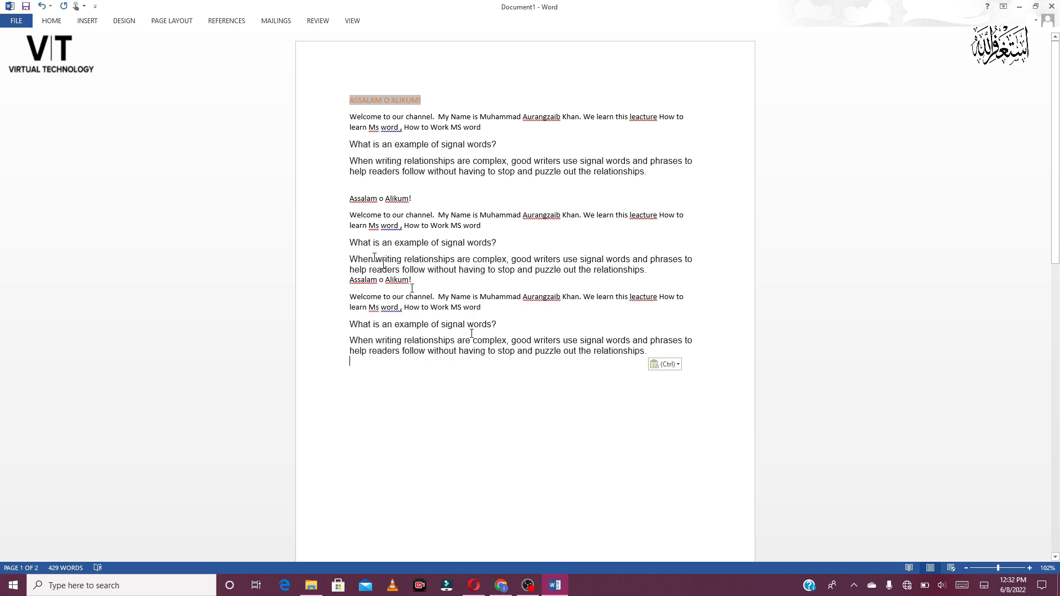
# - Apply the Article I. / Section 1.01 multilevel list style to the first "Welcome to our channel" paragraph
pyautogui.moveTo(658, 352); pyautogui.dragTo(339, 97)
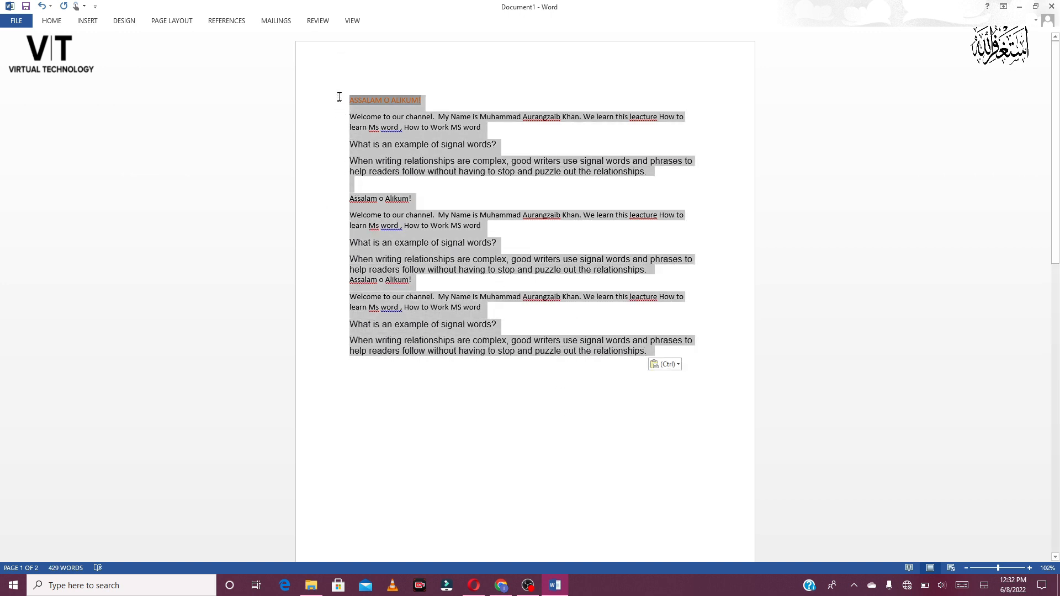
pyautogui.click(450, 172)
pyautogui.moveTo(503, 148); pyautogui.dragTo(351, 103)
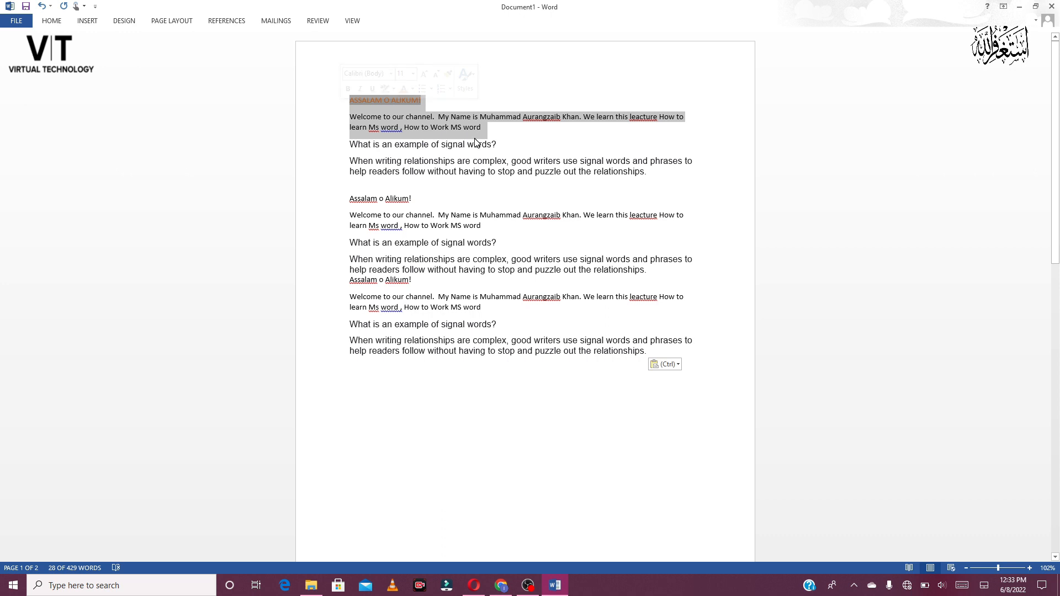
pyautogui.moveTo(485, 127); pyautogui.dragTo(348, 121)
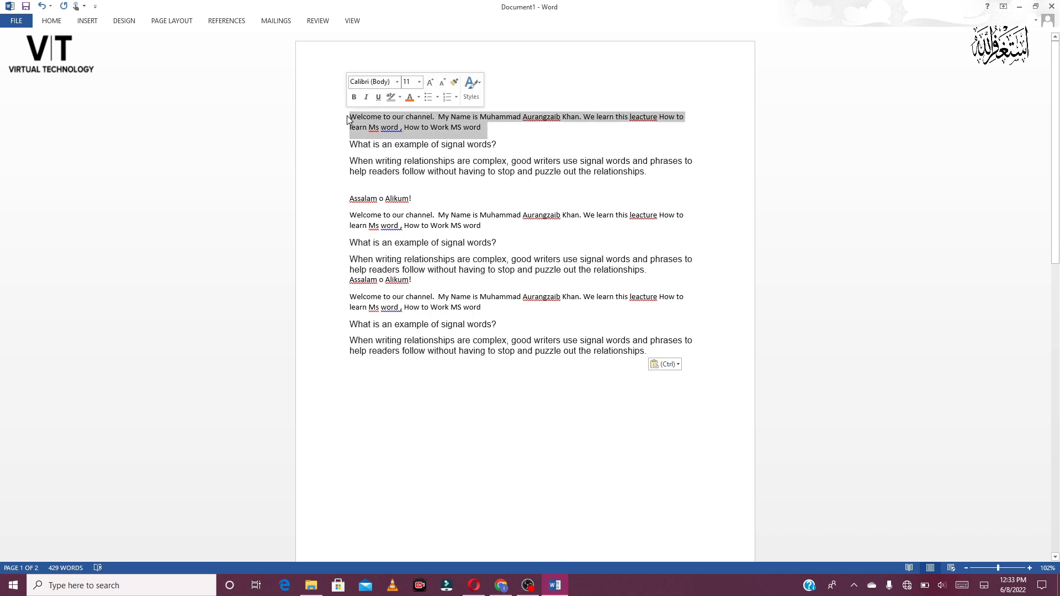
pyautogui.click(55, 21)
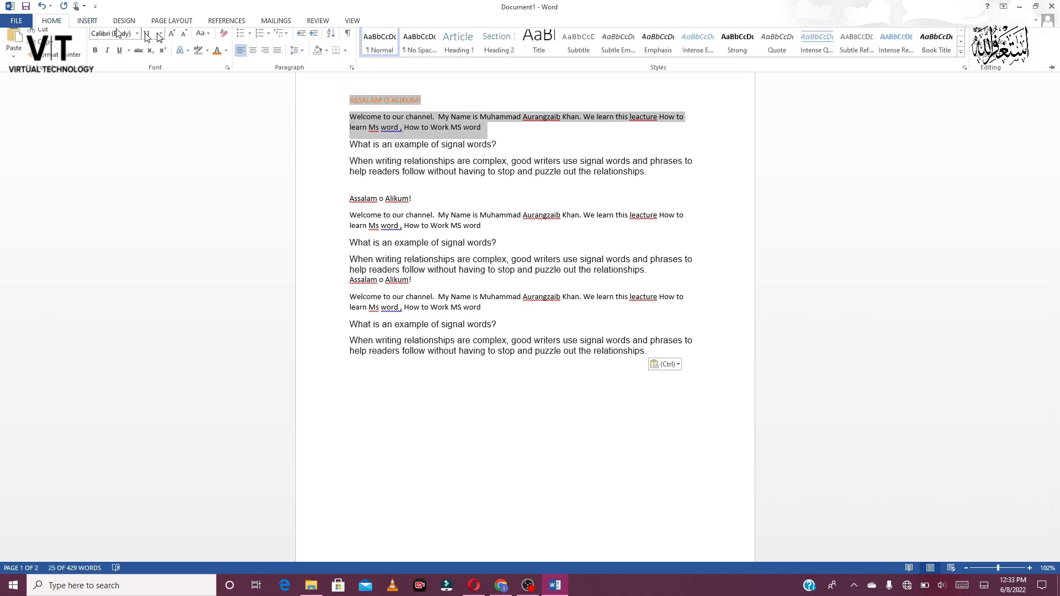
pyautogui.click(281, 40)
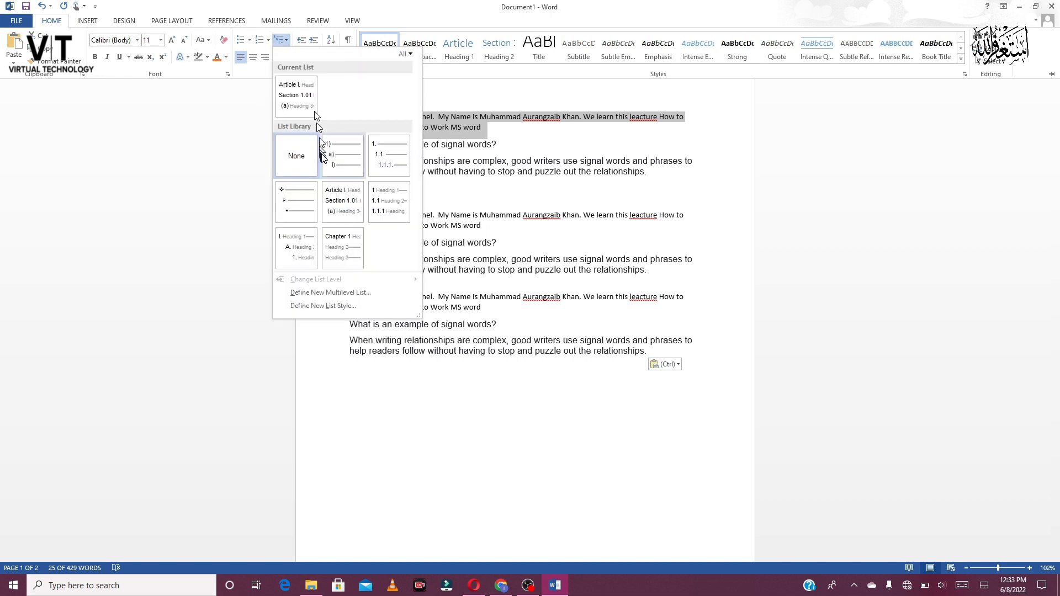
pyautogui.click(346, 194)
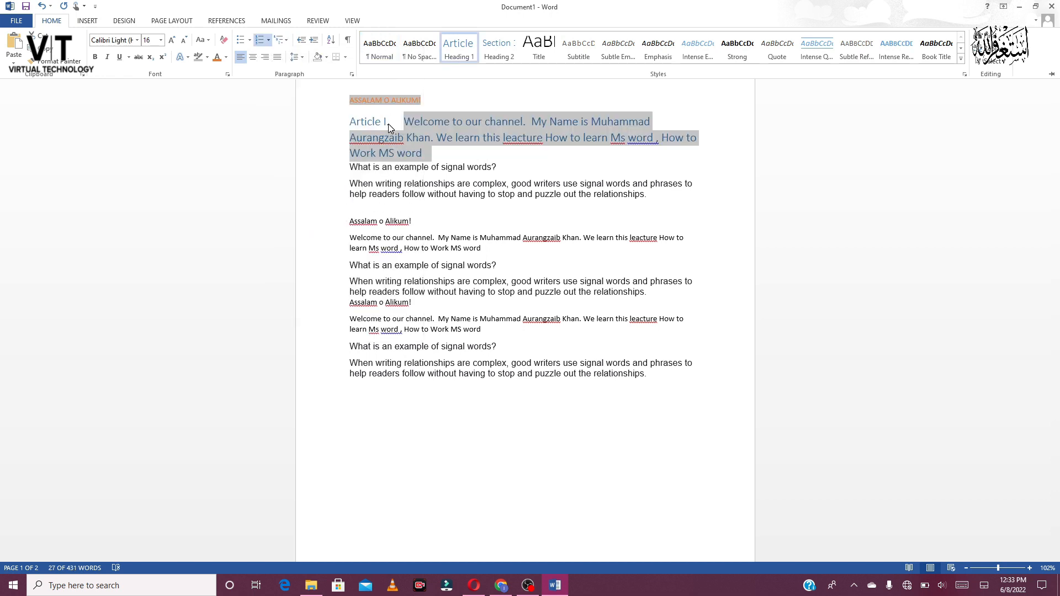
pyautogui.hotkey('ctrl', 'F1')
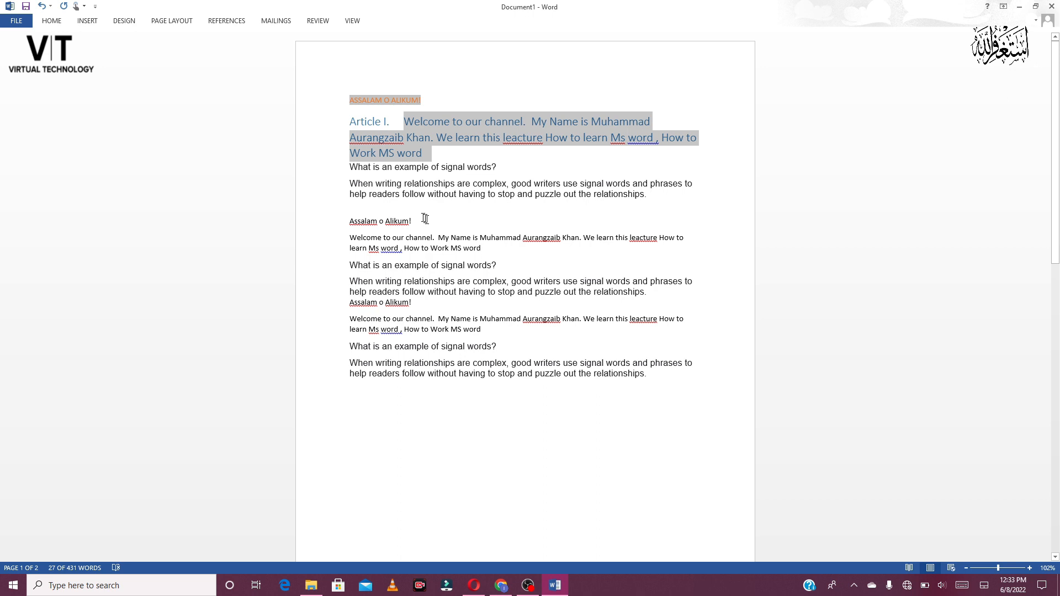
# - Apply the same Article / Section multilevel list style to the second "Welcome to our channel" paragraph
pyautogui.moveTo(481, 250); pyautogui.dragTo(351, 237)
pyautogui.click(52, 20)
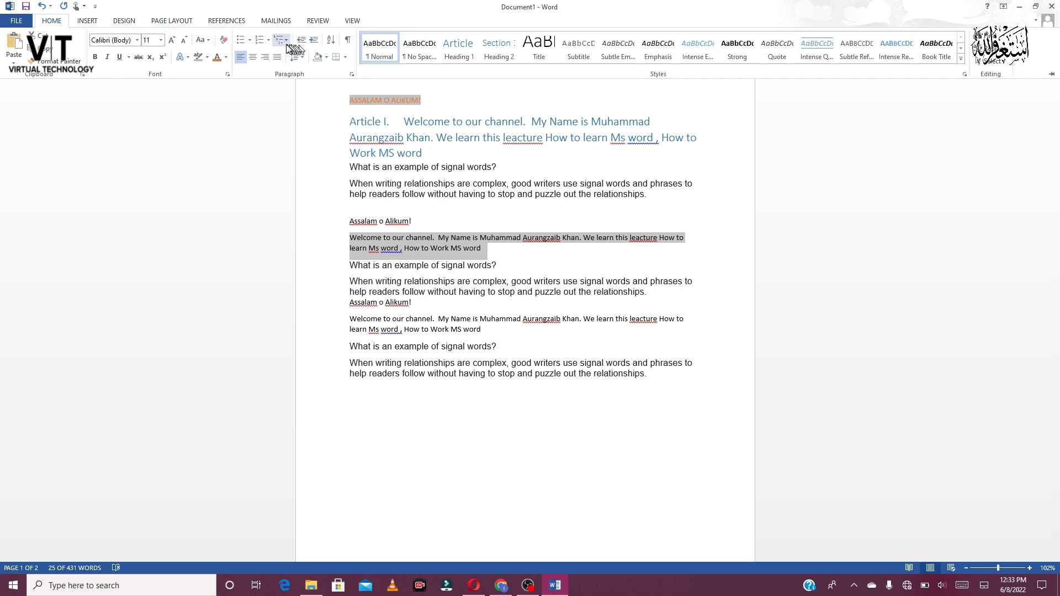
pyautogui.click(287, 44)
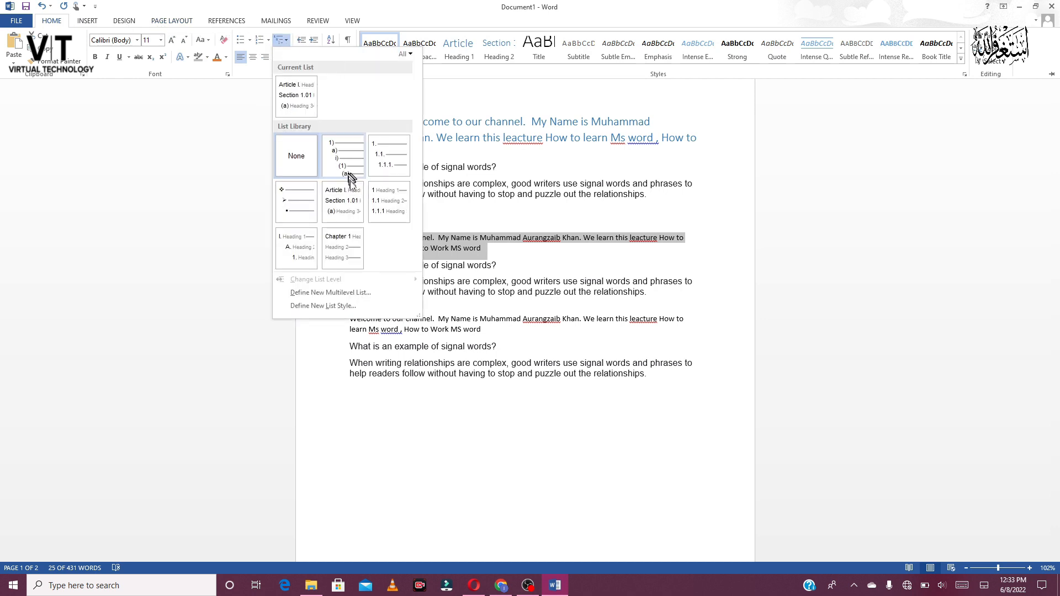
pyautogui.click(348, 204)
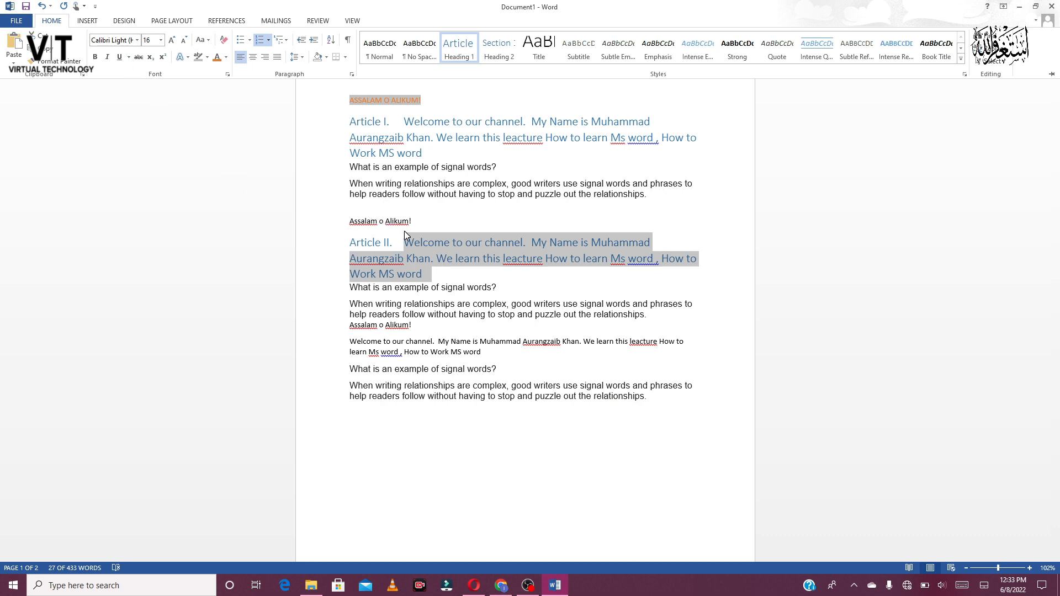
# - Undo the multilevel lists, the pasted text and the size 18 change, back to the diamond-bulleted paragraphs at size 24
pyautogui.click(41, 8)
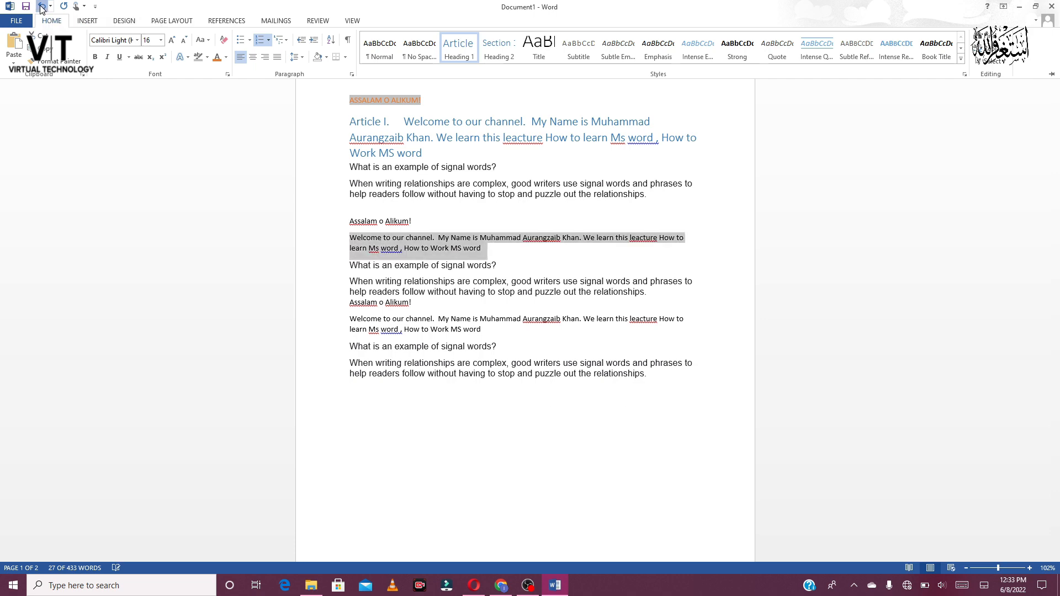
pyautogui.click(42, 8)
pyautogui.click(42, 8)
pyautogui.click(41, 9)
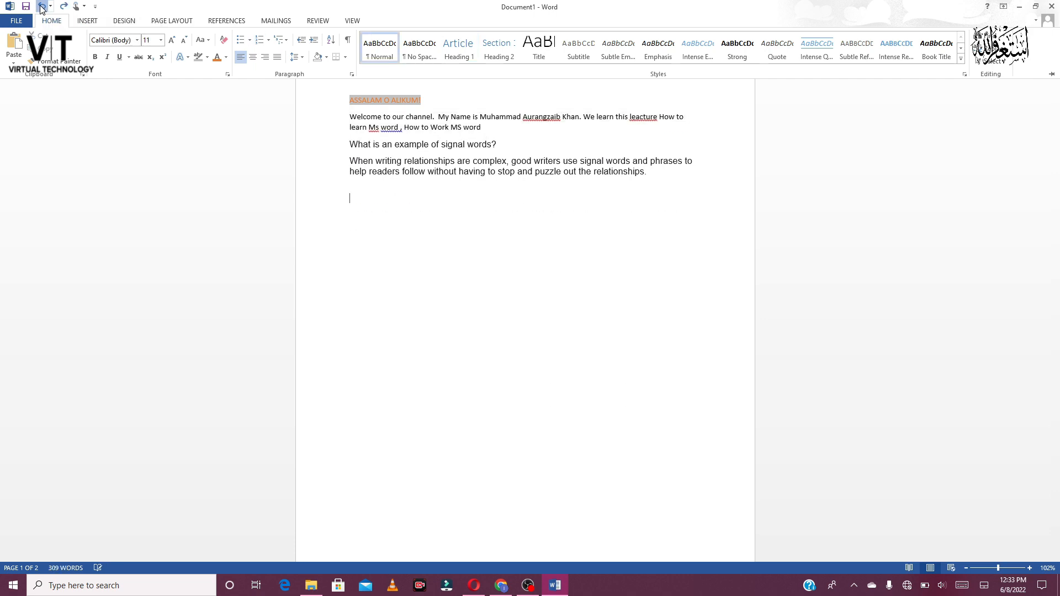
pyautogui.click(41, 9)
pyautogui.click(41, 9)
pyautogui.doubleClick(50, 16)
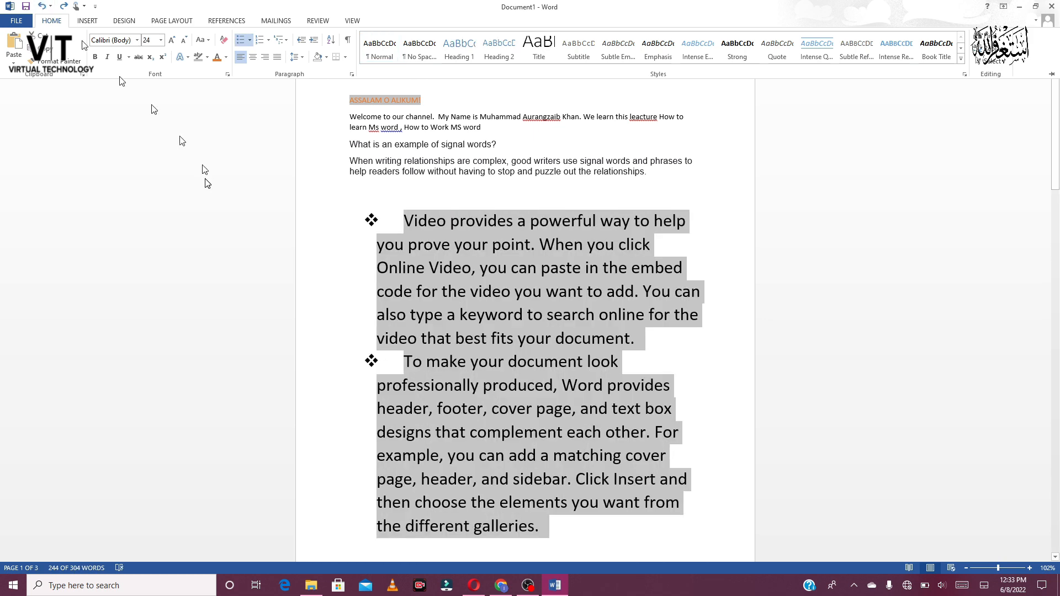
# - Center-align the selected diamond-bulleted paragraphs
pyautogui.click(50, 22)
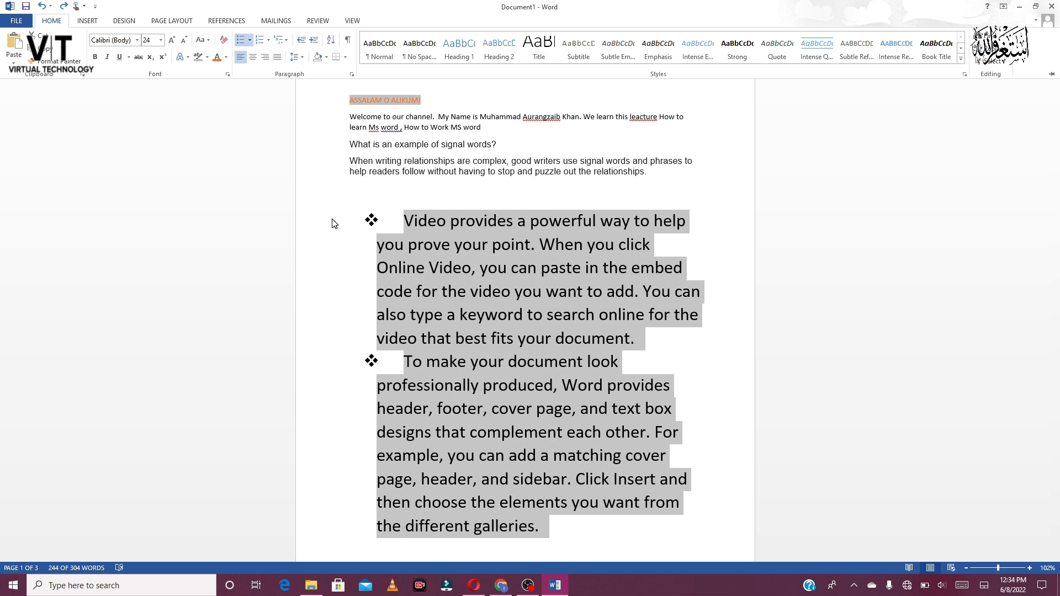
pyautogui.click(255, 63)
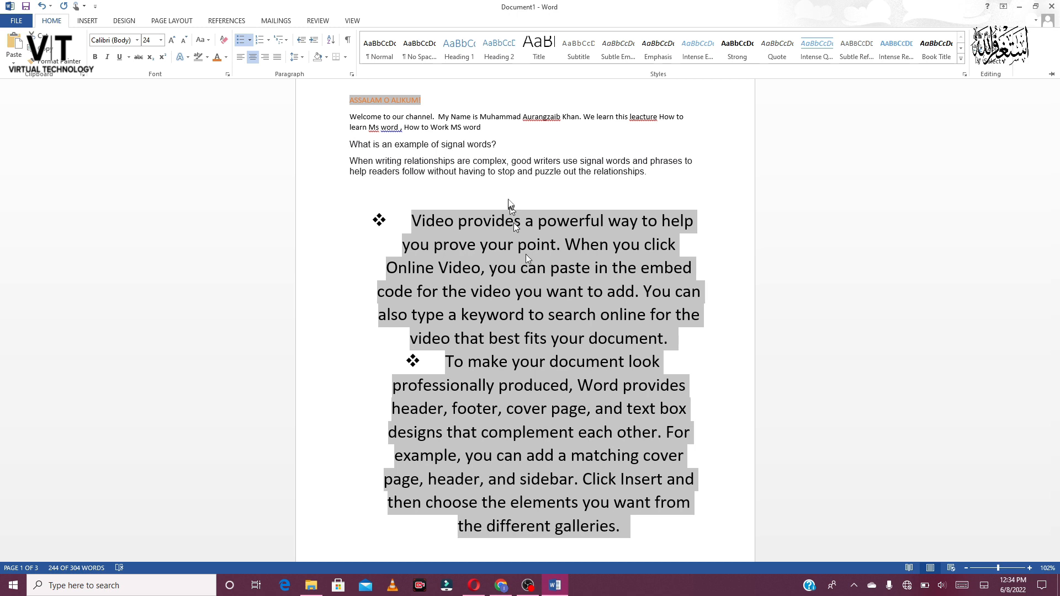
pyautogui.hotkey('ctrl', 'F1')
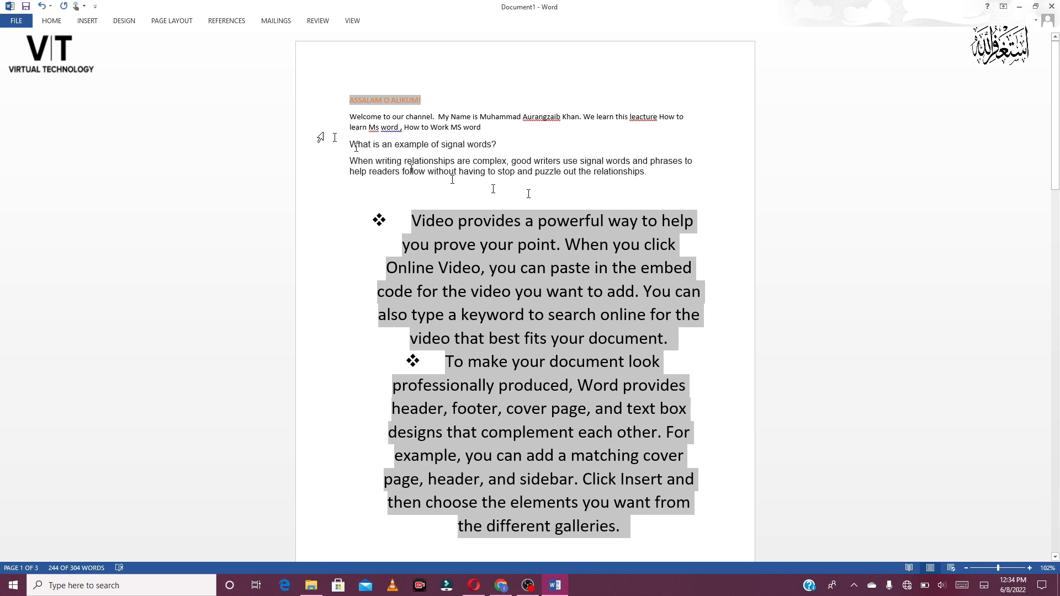
# - Justify the selected diamond-bulleted paragraphs and decrease their indent once
pyautogui.click(51, 21)
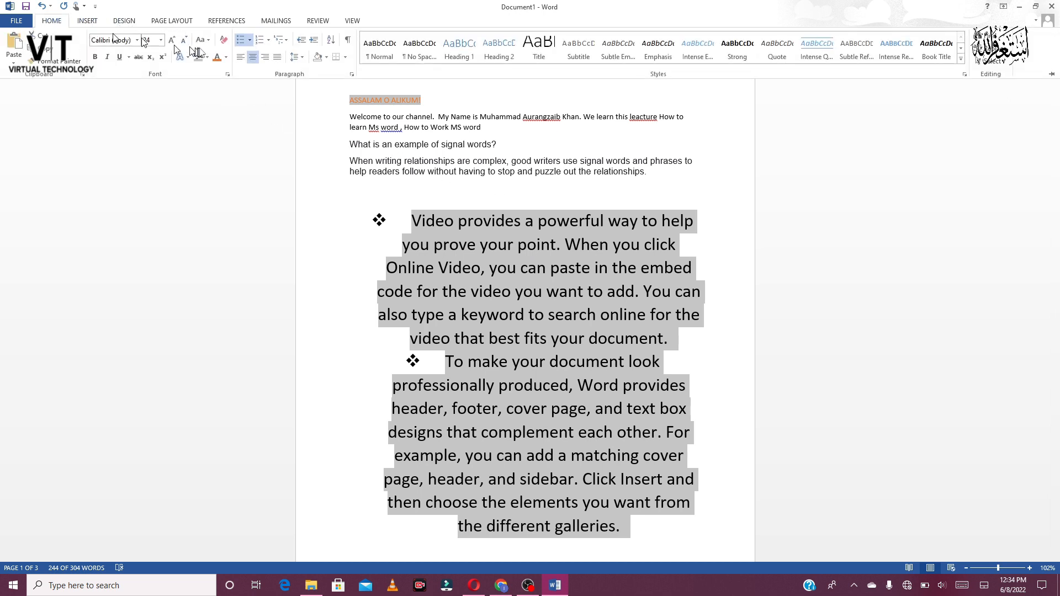
pyautogui.click(278, 58)
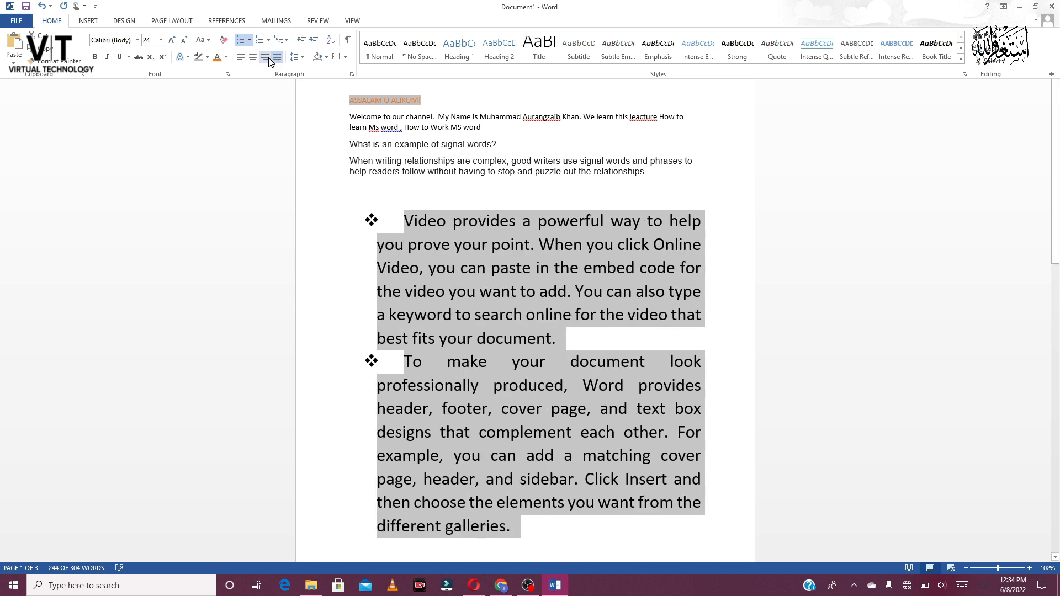
pyautogui.click(295, 58)
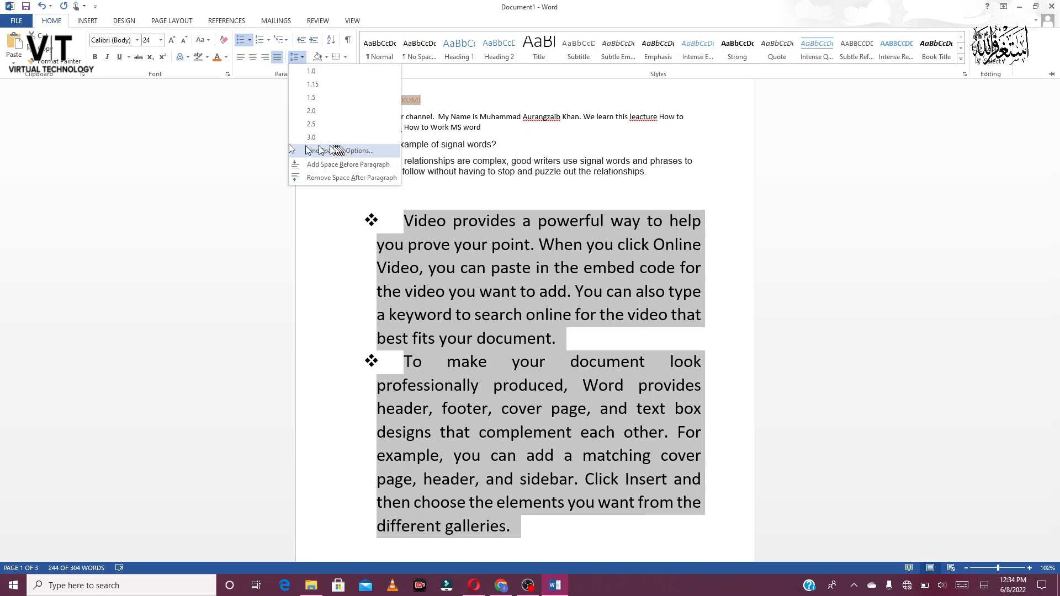
pyautogui.click(250, 102)
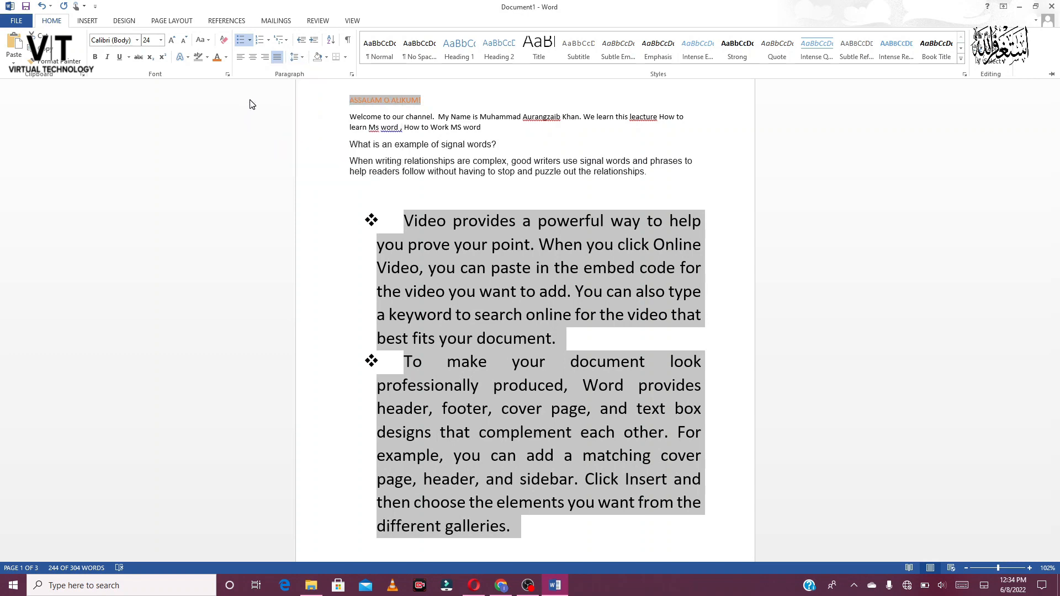
pyautogui.click(301, 42)
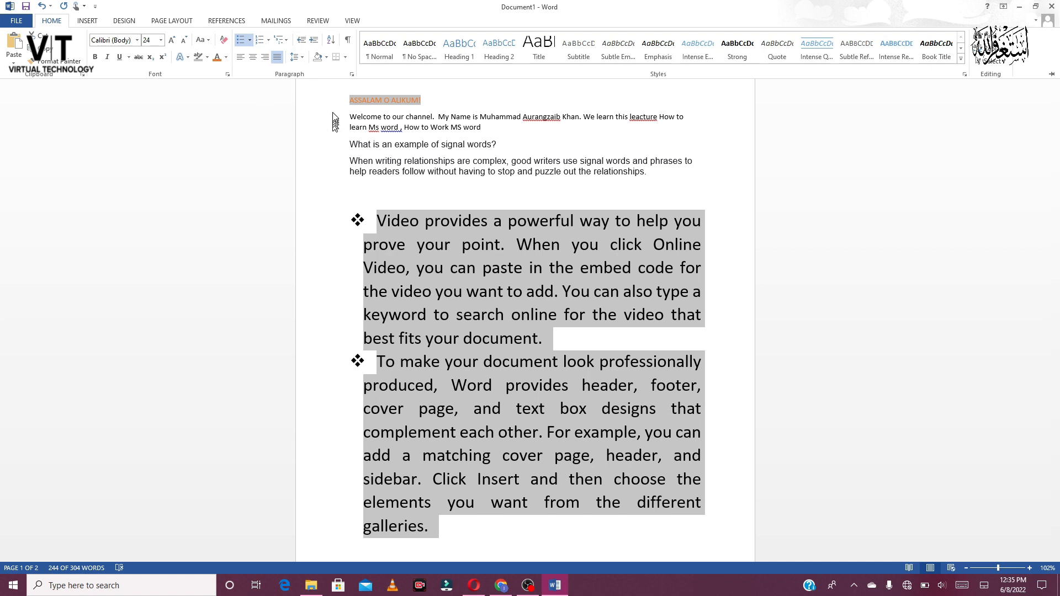
# - Select the line "cover page, and text box designs that" and increase its paragraph's indent to the lettered "a." list level
pyautogui.hotkey('ctrl', 'F1')
pyautogui.moveTo(320, 108); pyautogui.dragTo(321, 405)
pyautogui.click(321, 405)
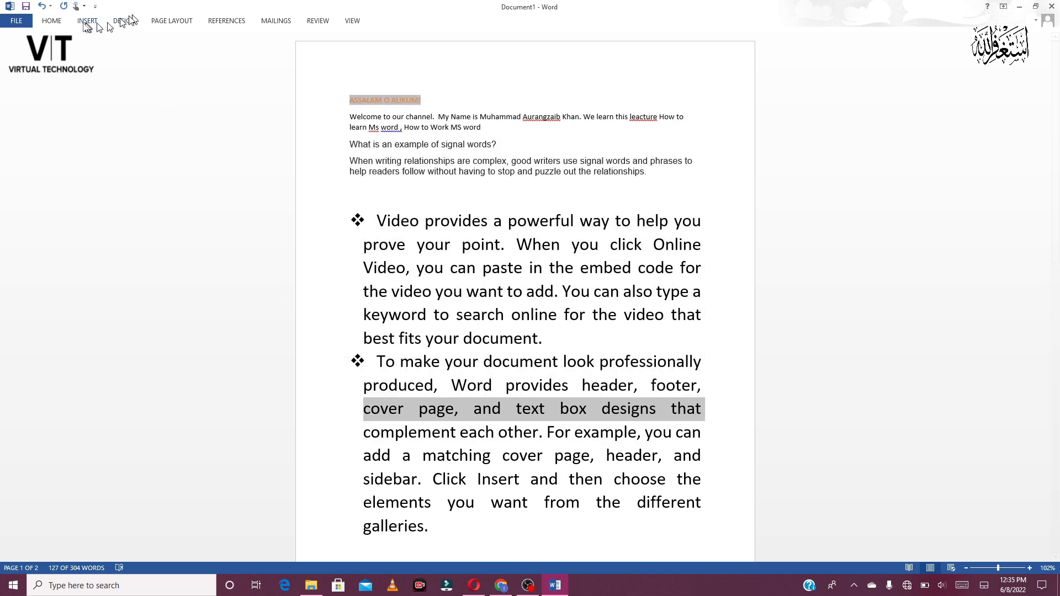
pyautogui.click(51, 21)
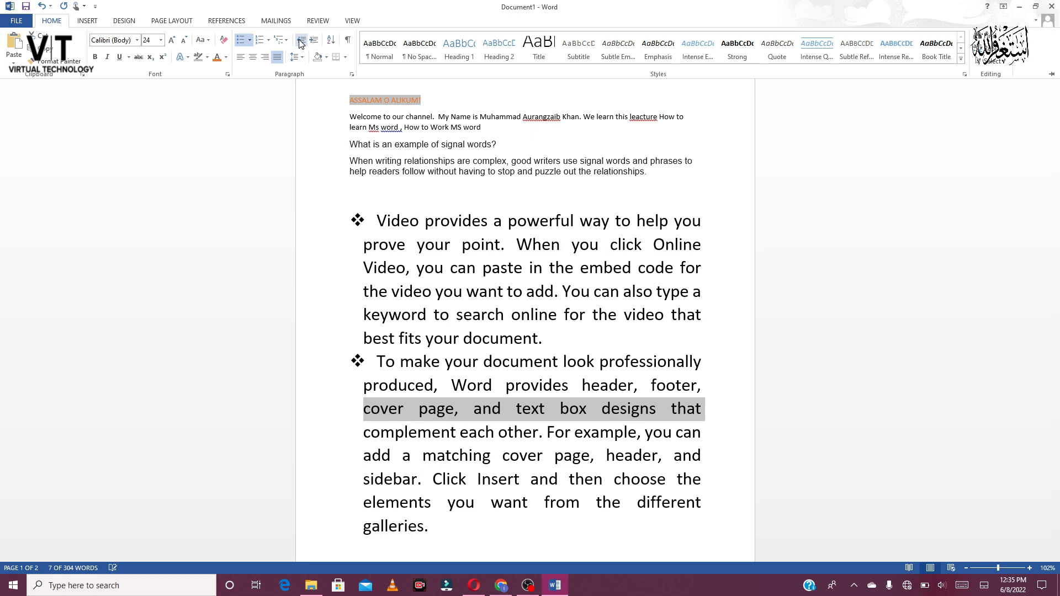
pyautogui.click(313, 41)
pyautogui.click(313, 41)
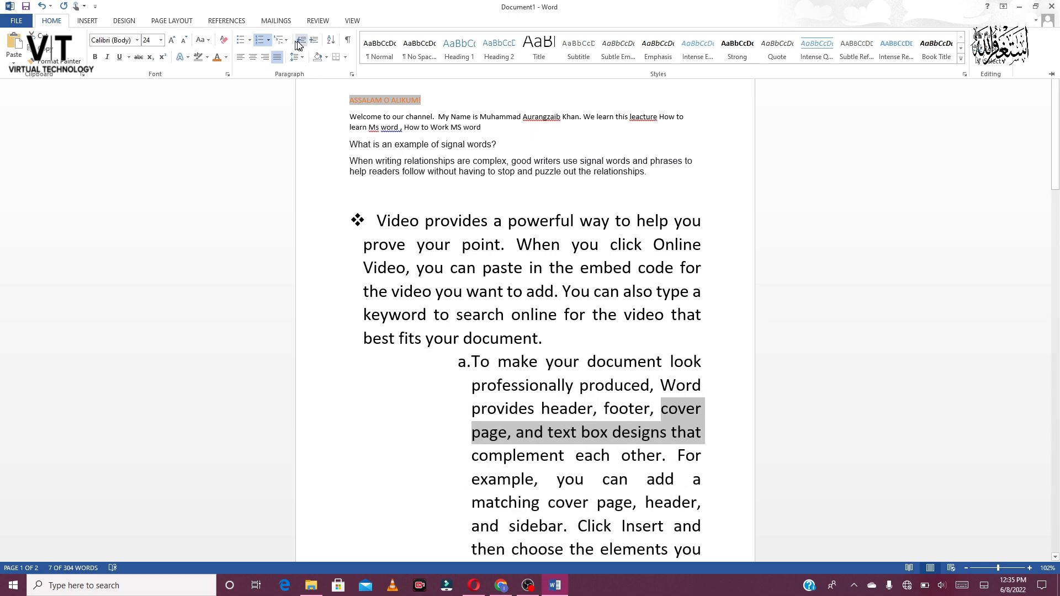
# - Decrease the indent of the "To make your document look" paragraph back to the diamond bullet level
pyautogui.click(298, 42)
pyautogui.click(297, 40)
pyautogui.click(297, 41)
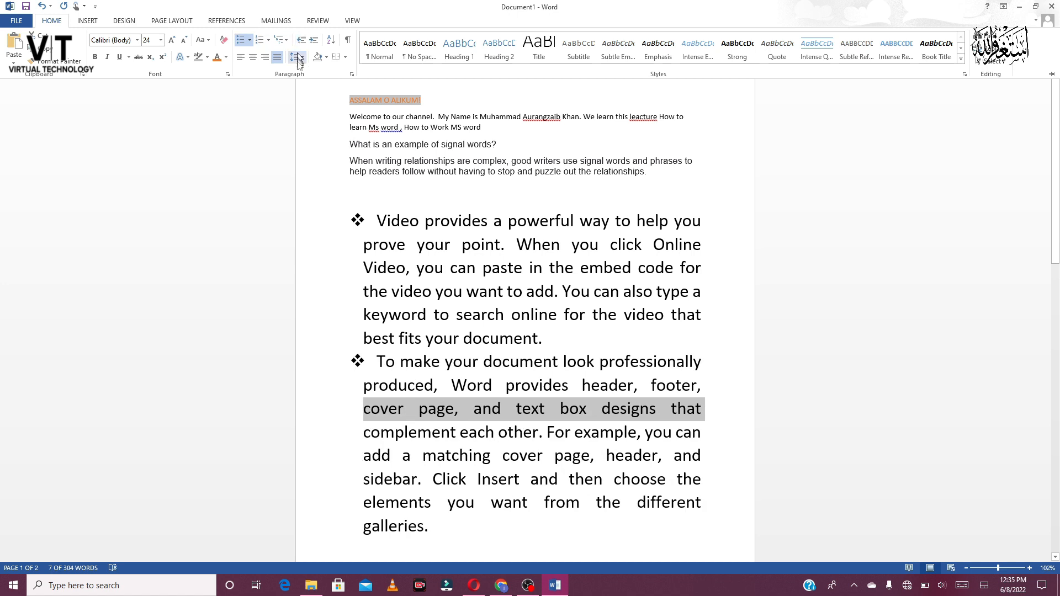
# - Preview the shading colors on the selected line "cover page, and text box designs that"
pyautogui.click(325, 58)
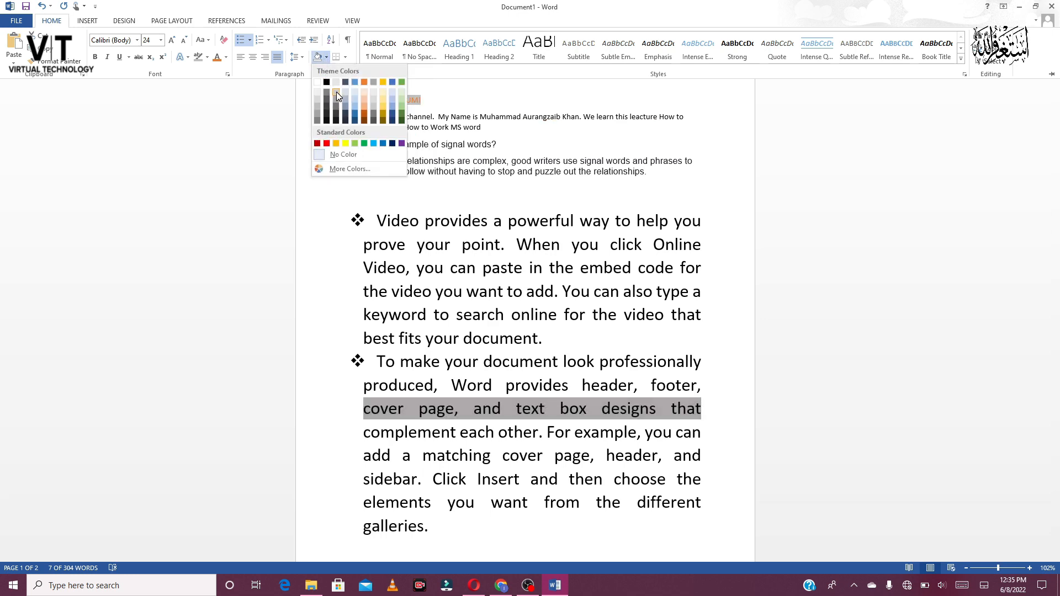
pyautogui.click(330, 273)
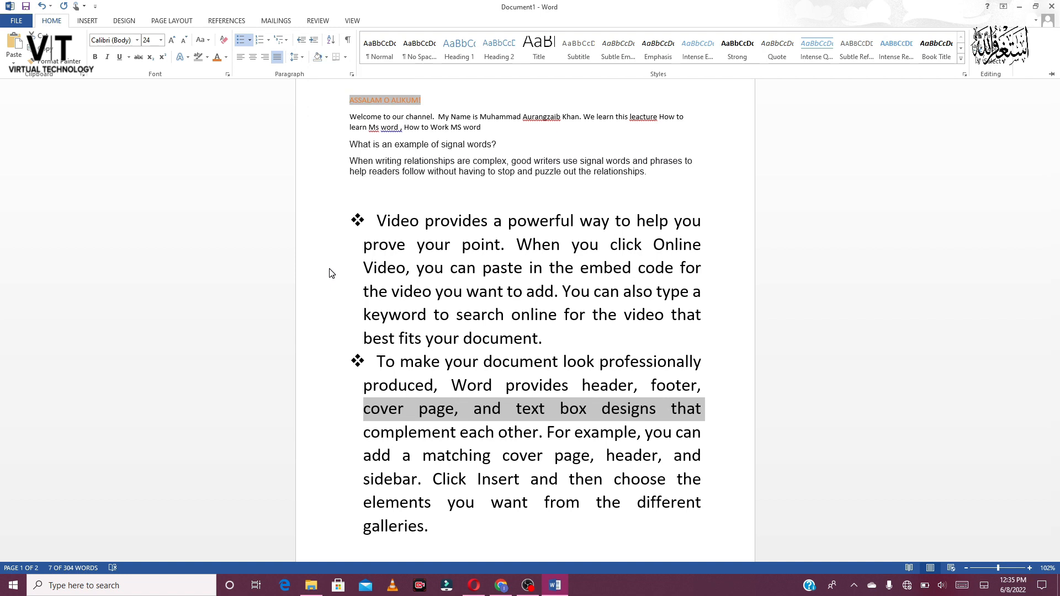
pyautogui.hotkey('ctrl', 'F1')
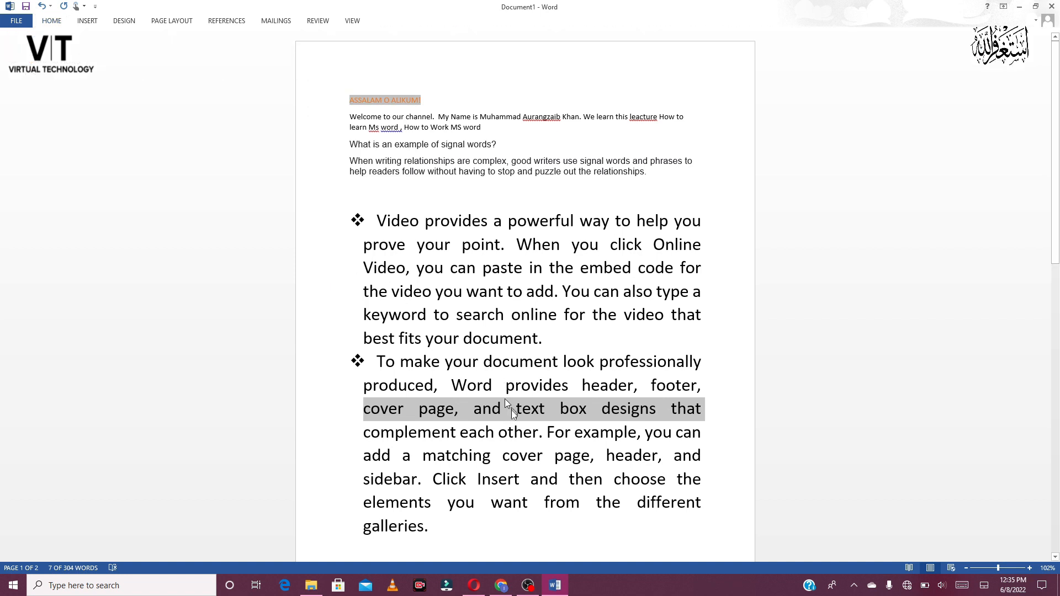
# - Select the empty line below the "When writing relationships are complex" paragraph and preview shading colors on it
pyautogui.click(335, 298)
pyautogui.doubleClick(302, 235)
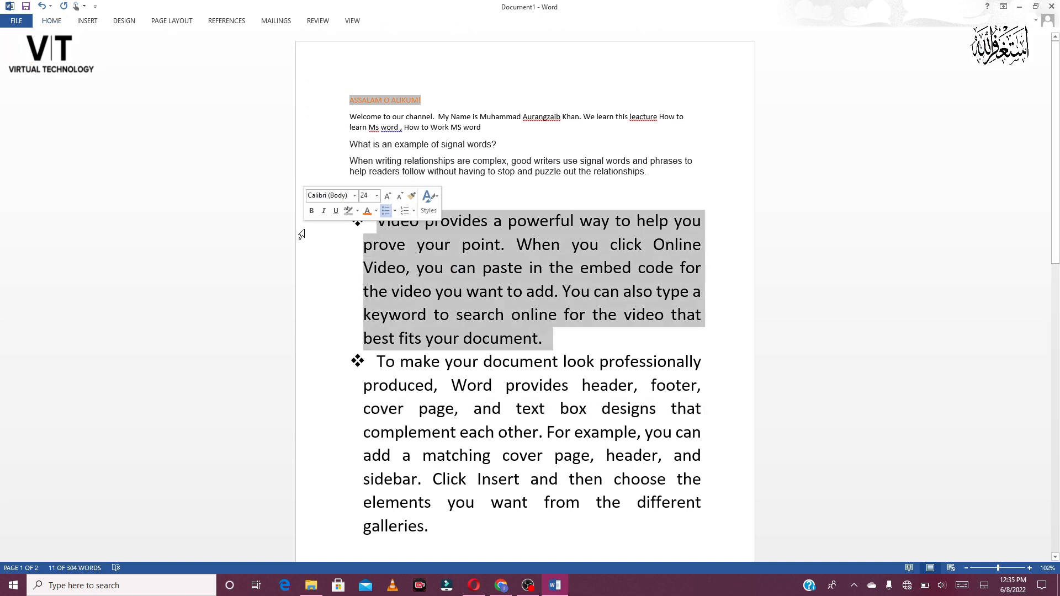
pyautogui.doubleClick(313, 163)
pyautogui.click(321, 190)
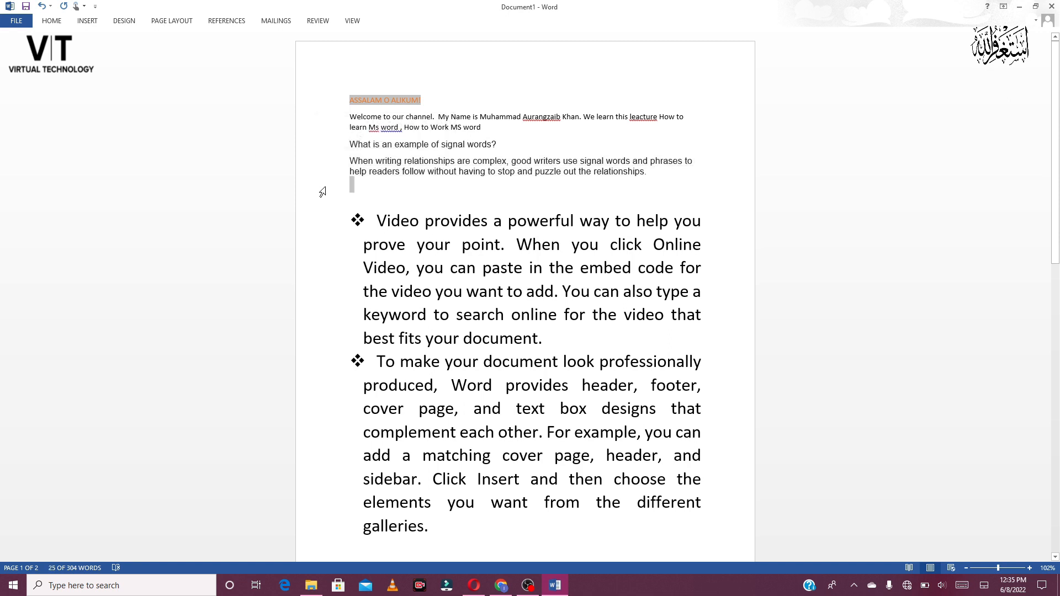
pyautogui.click(322, 173)
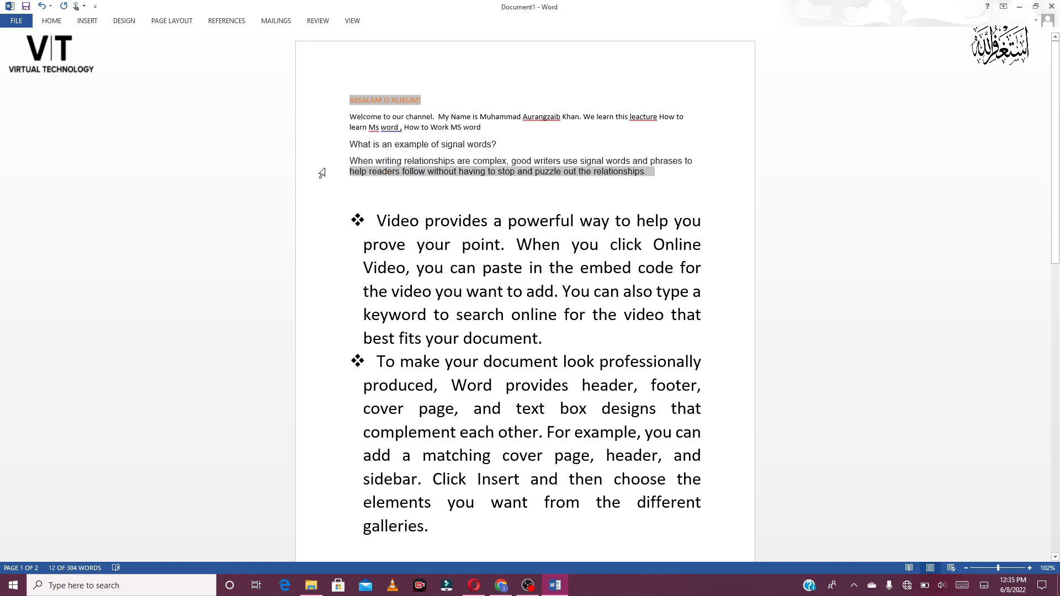
pyautogui.click(322, 185)
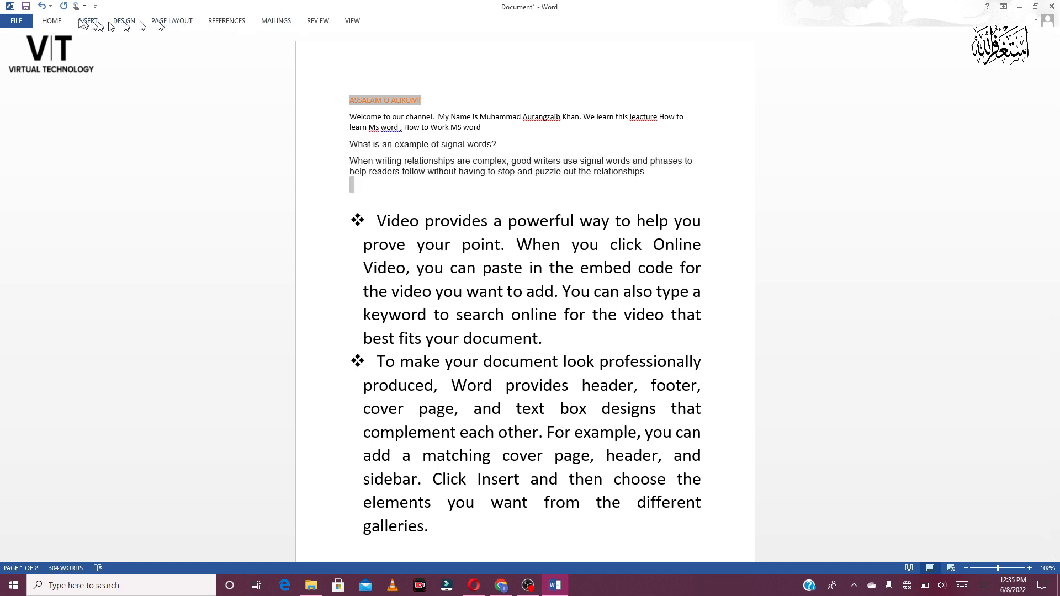
pyautogui.click(52, 20)
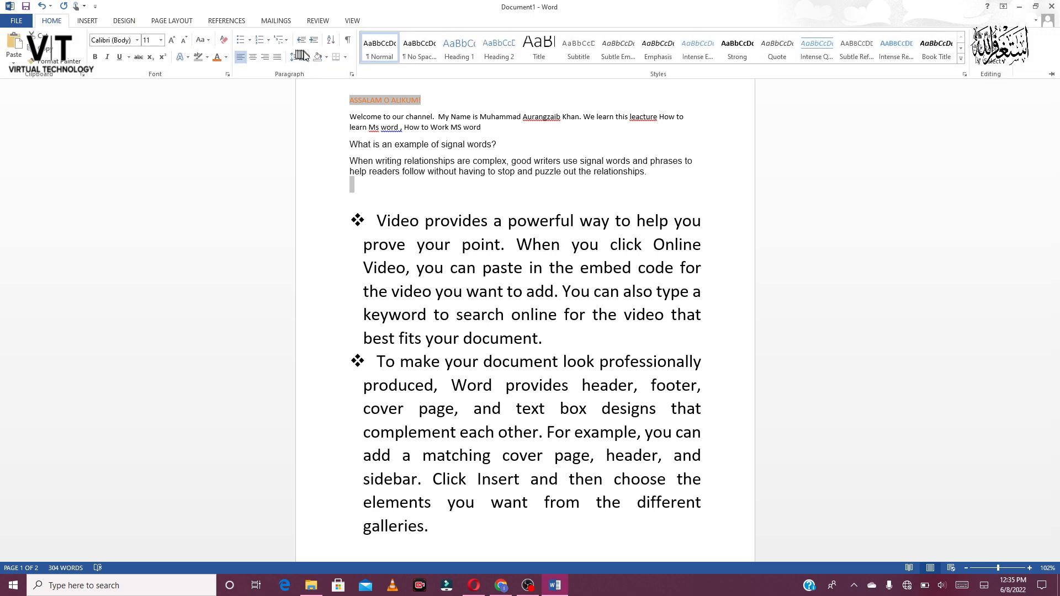
pyautogui.click(326, 58)
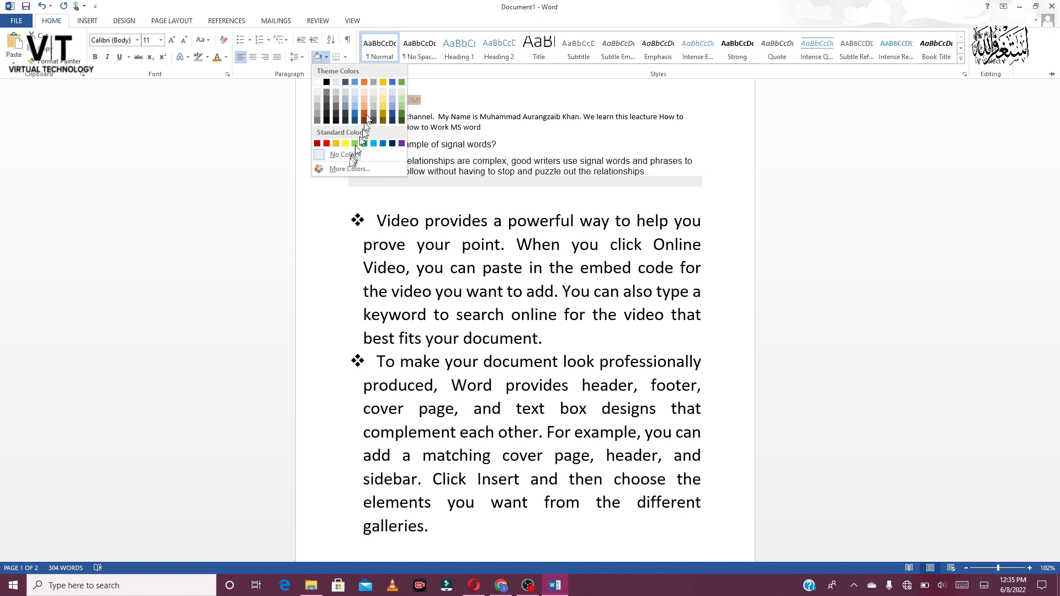
pyautogui.click(338, 206)
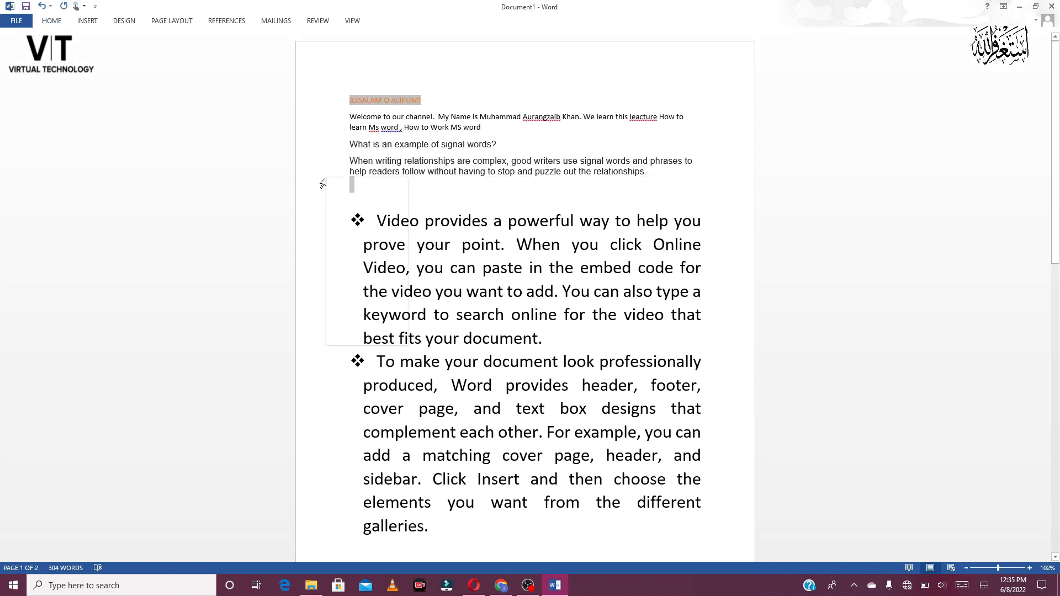
pyautogui.rightClick(326, 178)
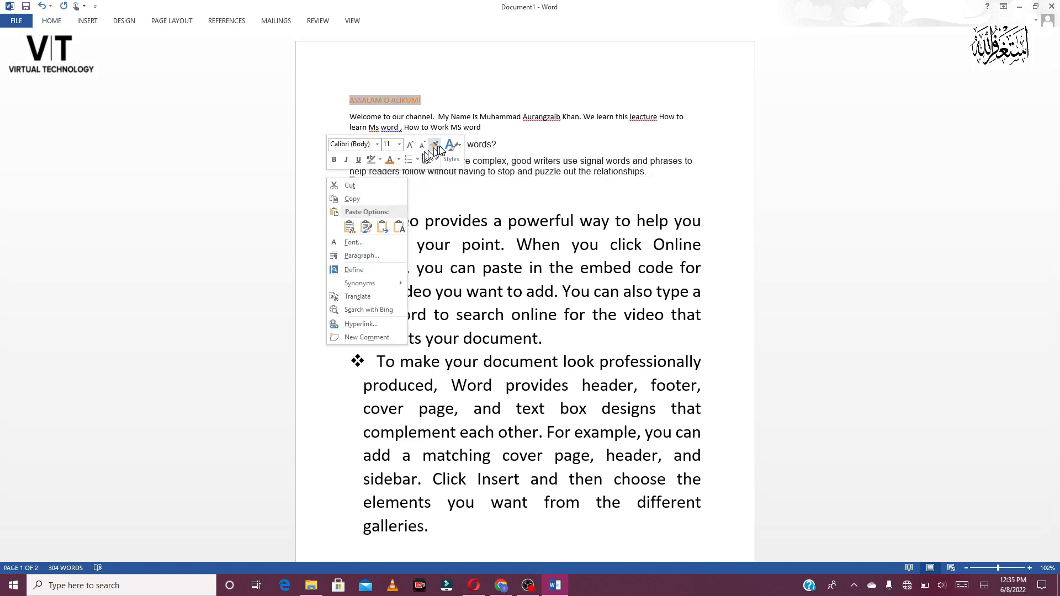
pyautogui.click(330, 130)
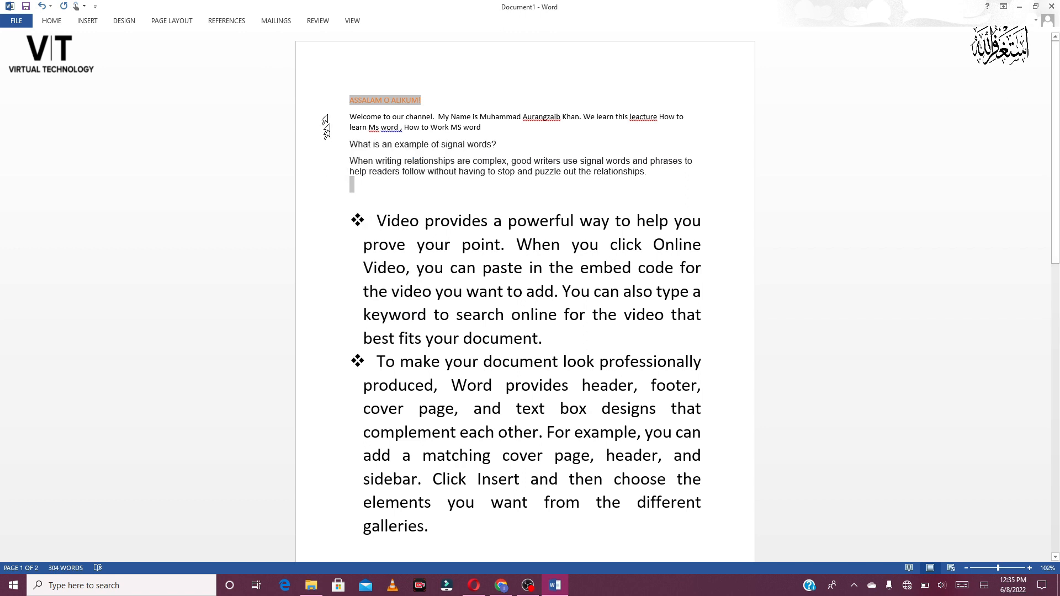
pyautogui.click(325, 86)
pyautogui.click(328, 216)
pyautogui.doubleClick(325, 220)
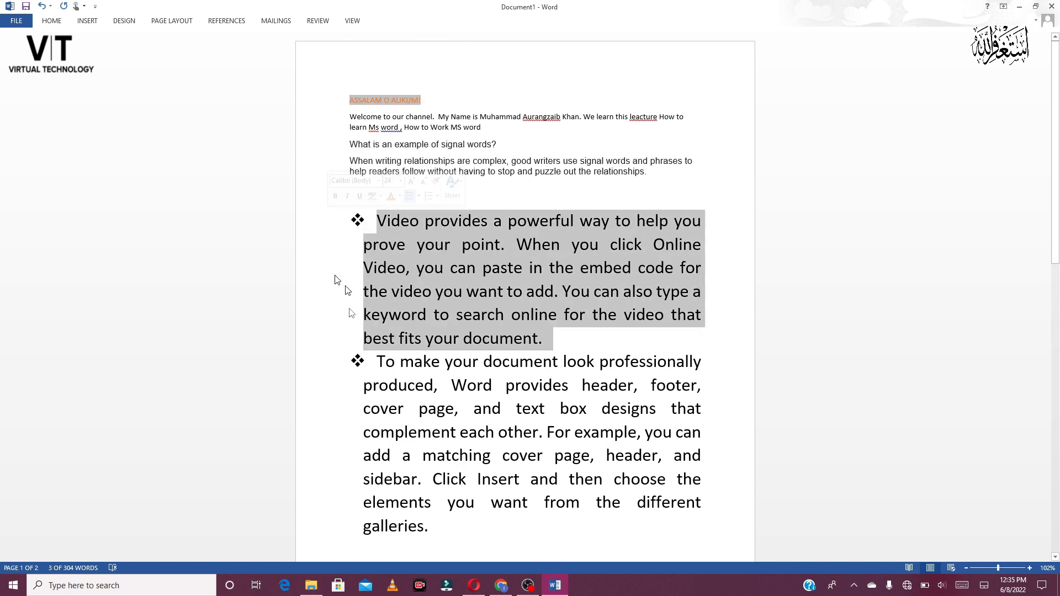
# - Try font size 18 on the line "elements you want from the different" and set it to 14
pyautogui.click(336, 504)
pyautogui.click(51, 21)
pyautogui.click(161, 41)
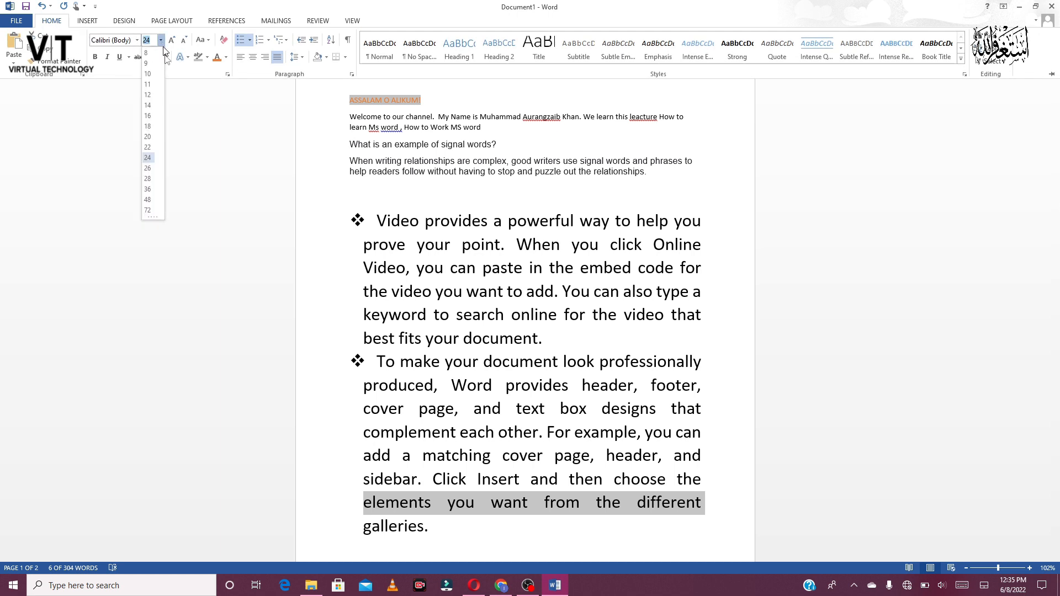
pyautogui.click(150, 127)
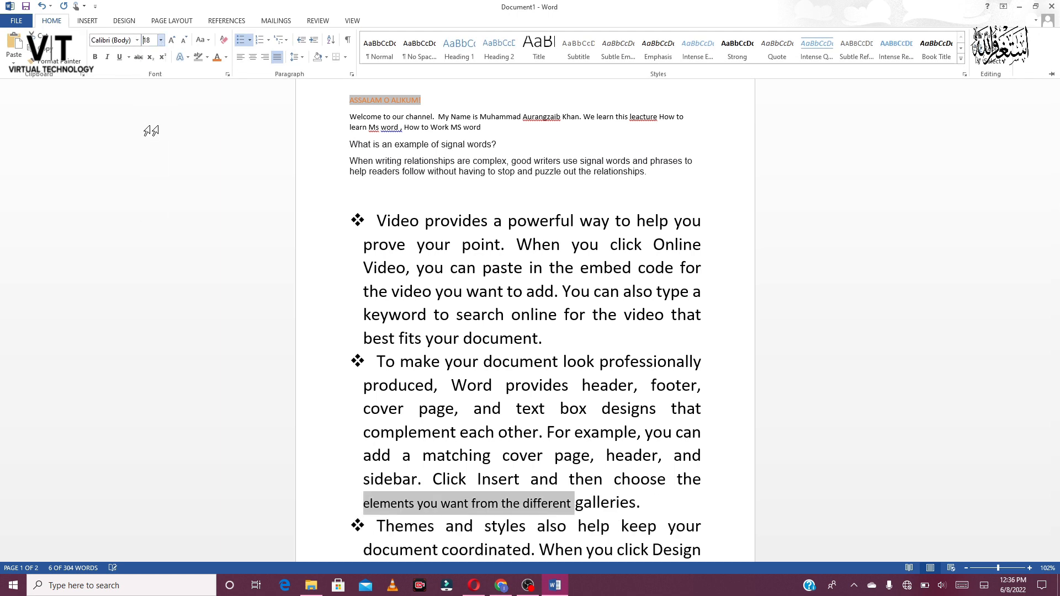
pyautogui.click(160, 41)
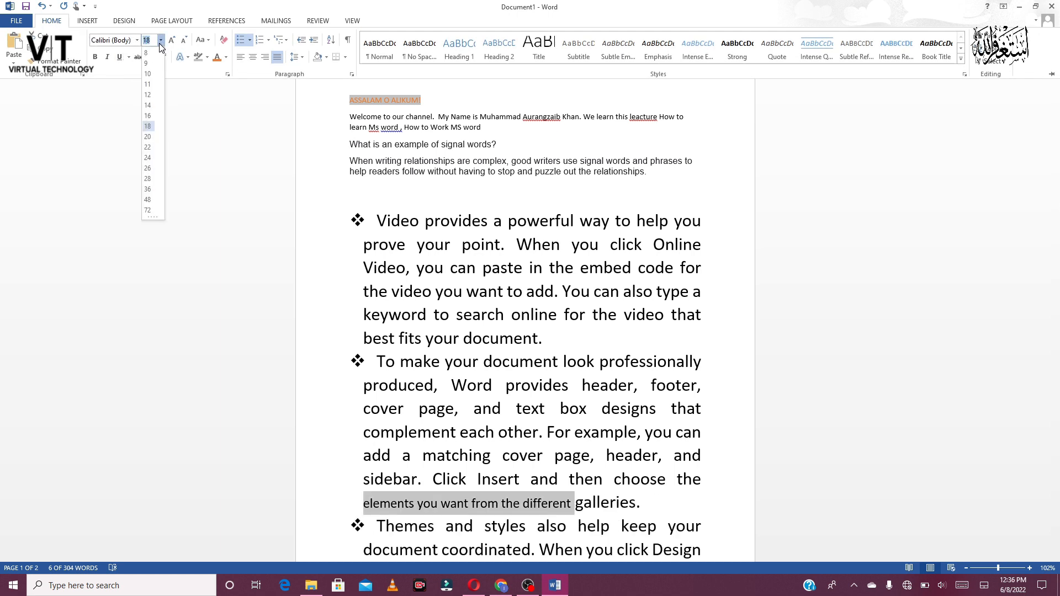
pyautogui.click(147, 105)
pyautogui.hotkey('ctrl', 'F1')
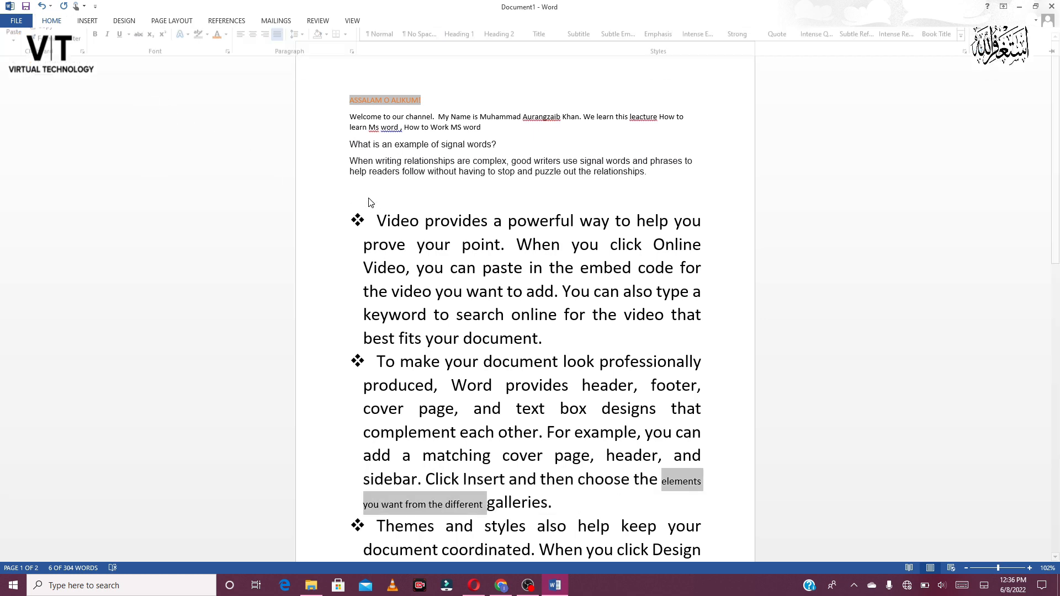
# - Apply the darkest green theme shading to the empty paragraph directly above the first diamond bullet
pyautogui.click(369, 198)
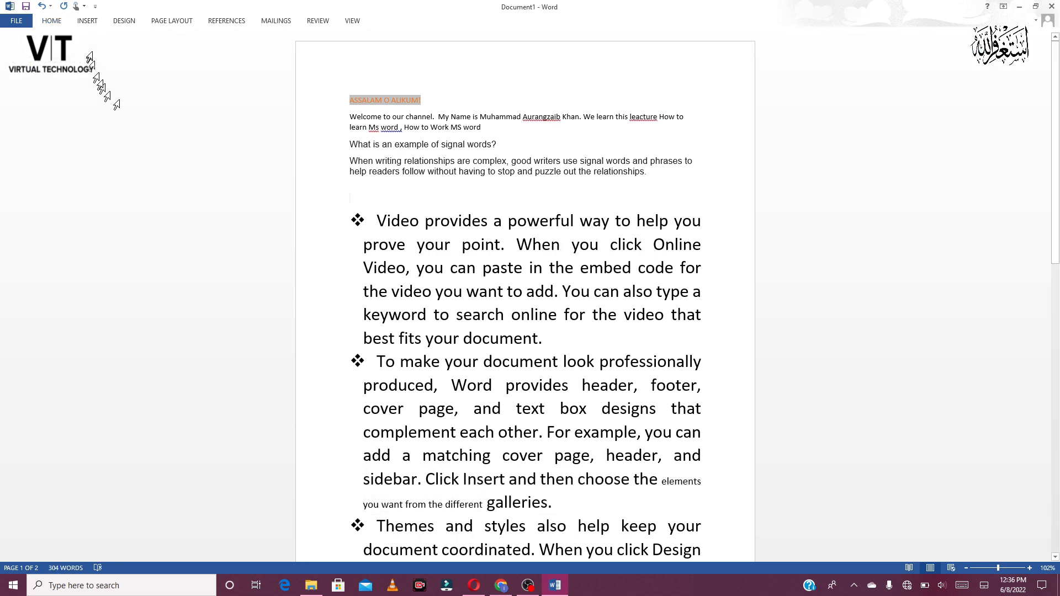
pyautogui.click(52, 21)
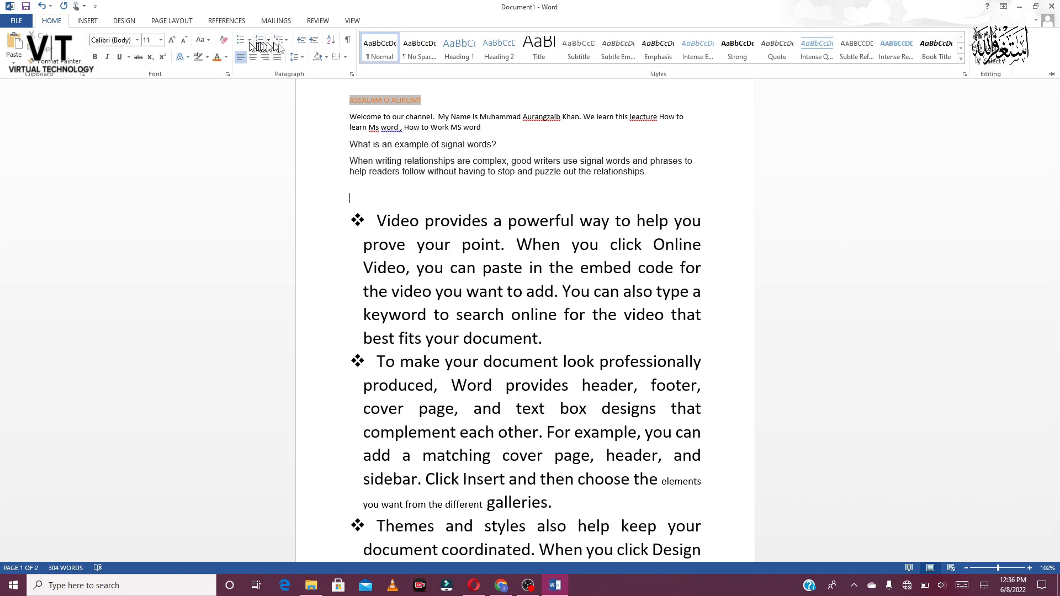
pyautogui.click(326, 57)
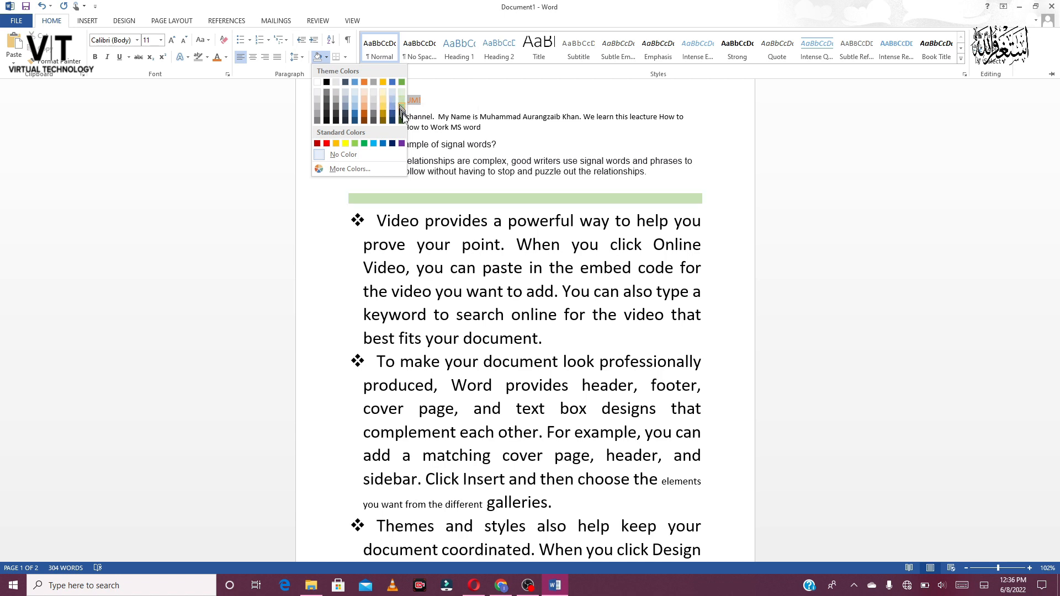
pyautogui.click(402, 119)
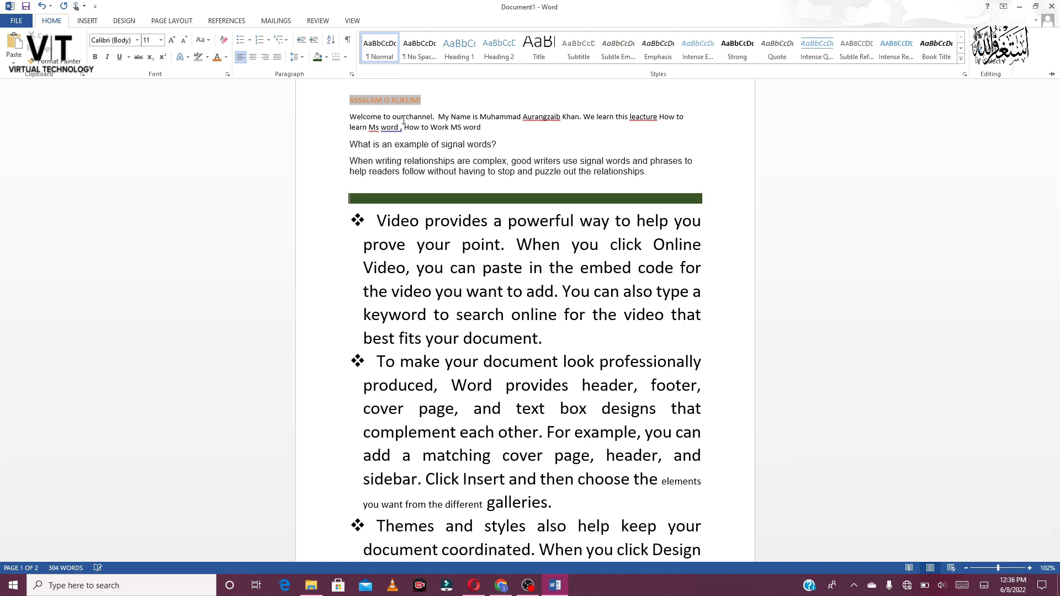
pyautogui.hotkey('ctrl', 'F1')
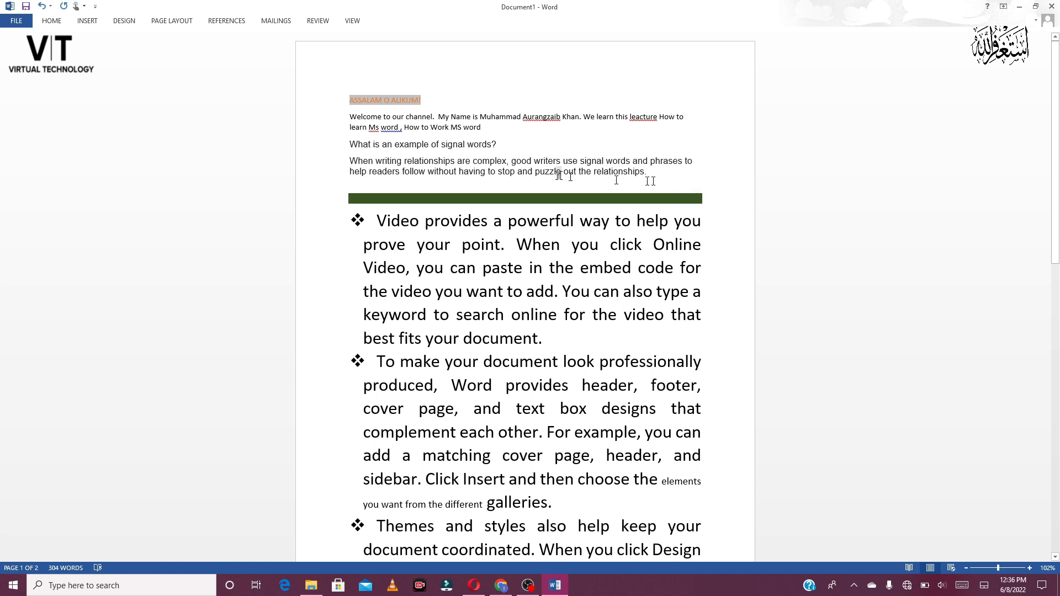
# - Examine the sort type options in the Sort Text dialog for the introductory paragraphs above the green bar, without sorting
pyautogui.moveTo(660, 173); pyautogui.dragTo(349, 117)
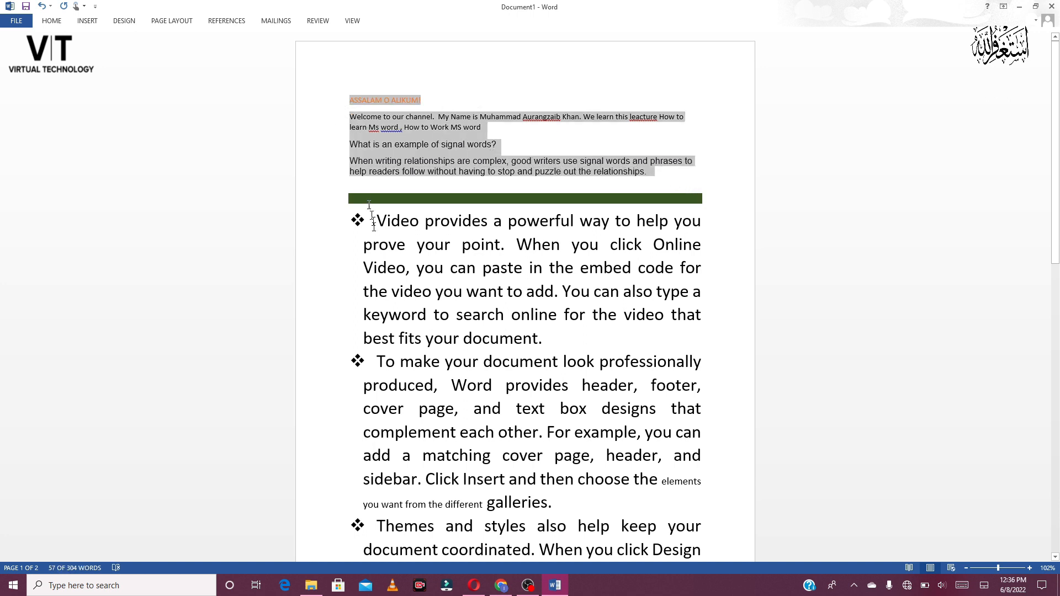
pyautogui.click(52, 21)
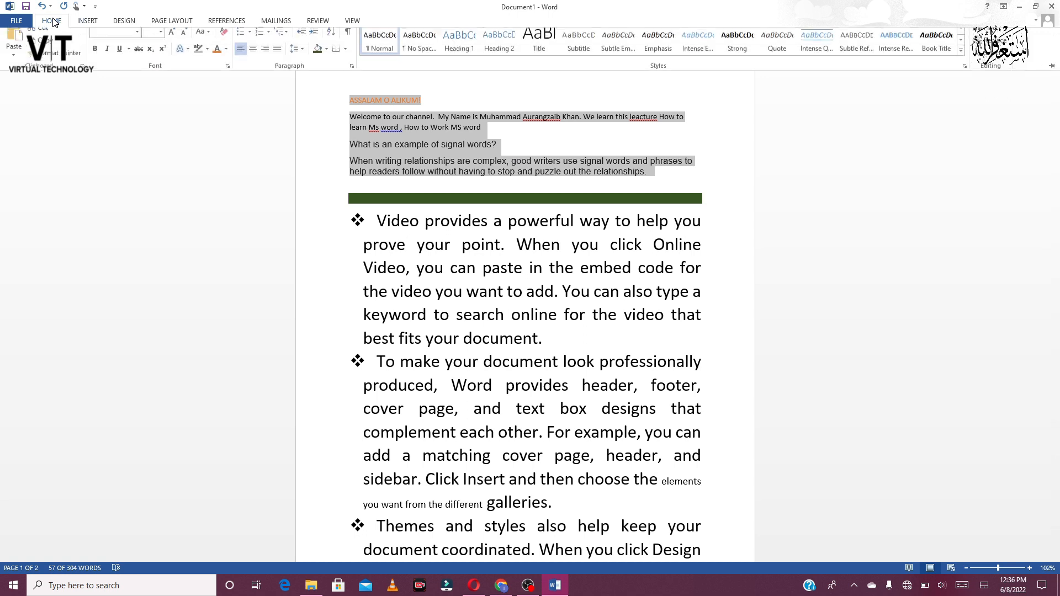
pyautogui.click(333, 42)
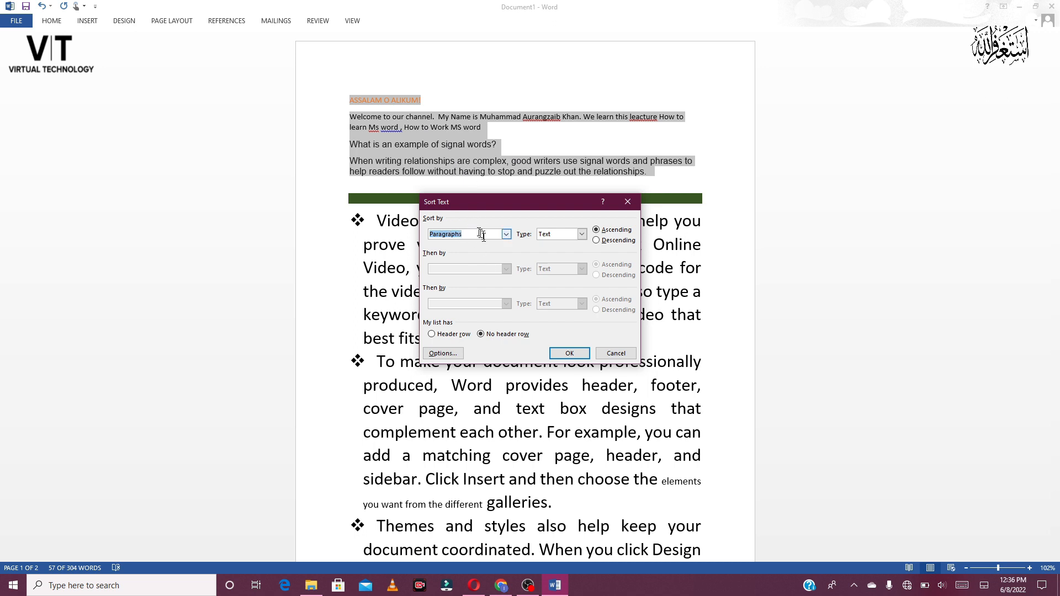
pyautogui.click(568, 236)
pyautogui.click(569, 238)
pyautogui.click(569, 237)
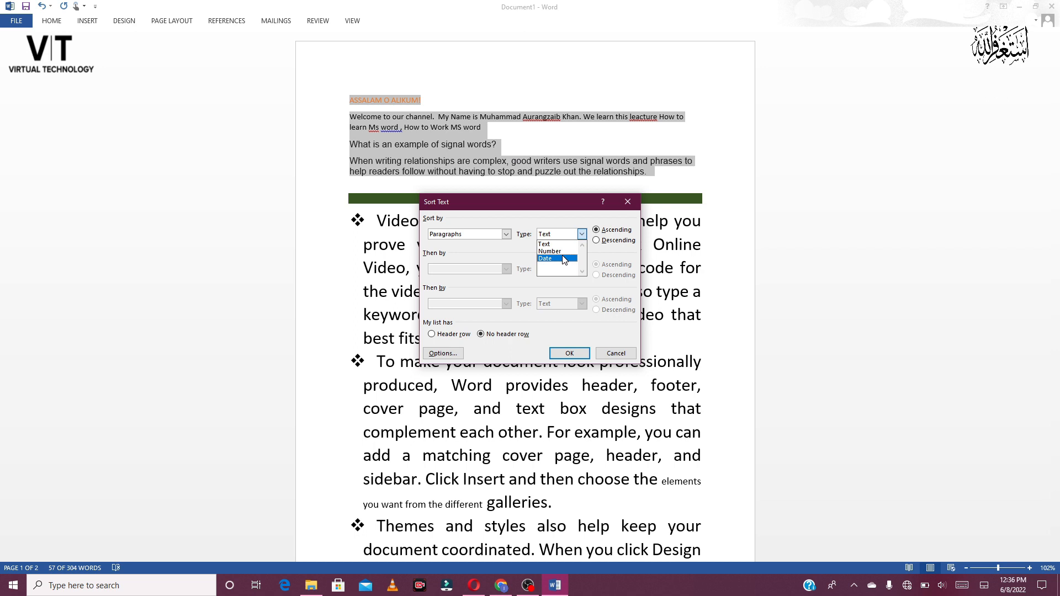
pyautogui.click(562, 236)
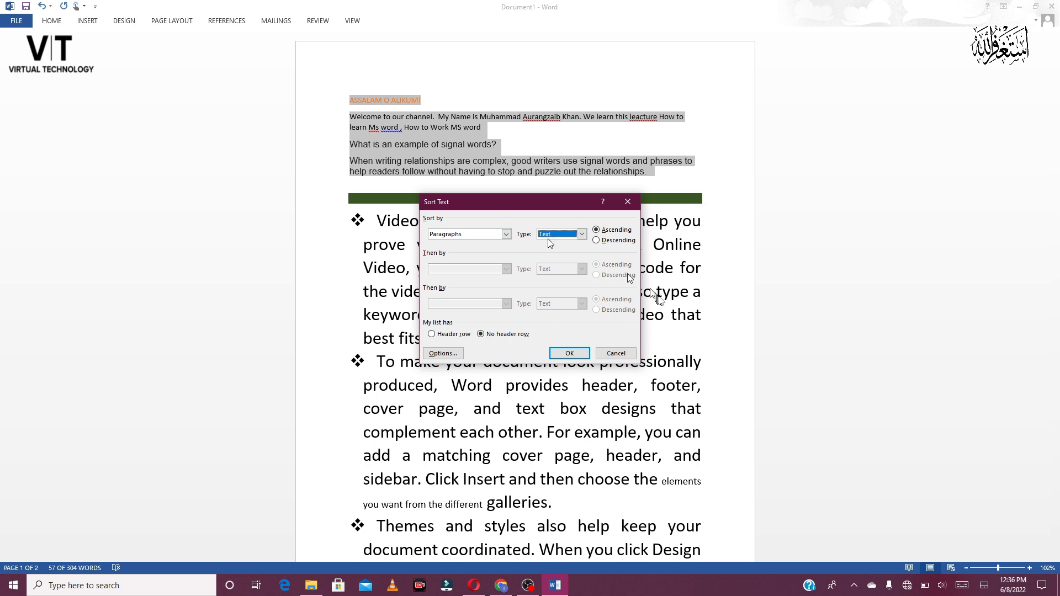
pyautogui.click(627, 354)
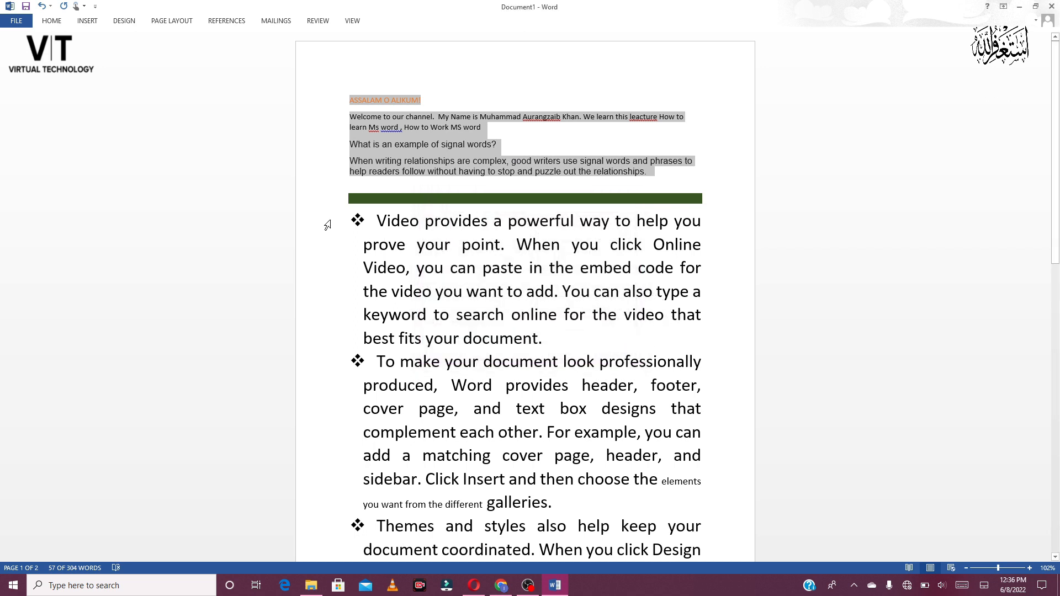
# - Preview the gallery styles on the selected introductory paragraphs and view the dialog for creating a new style
pyautogui.click(51, 20)
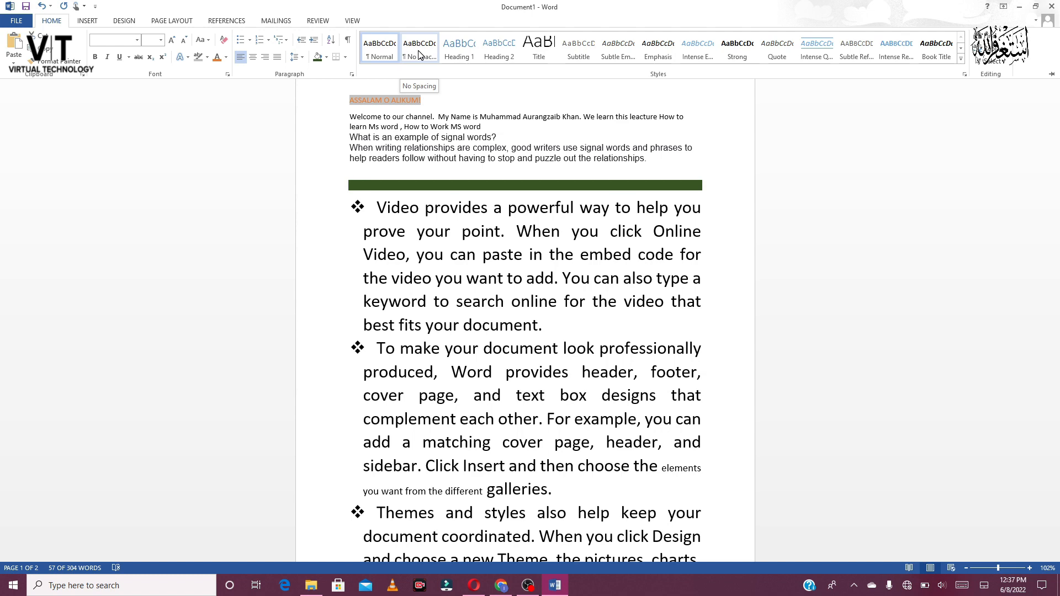
pyautogui.click(415, 54)
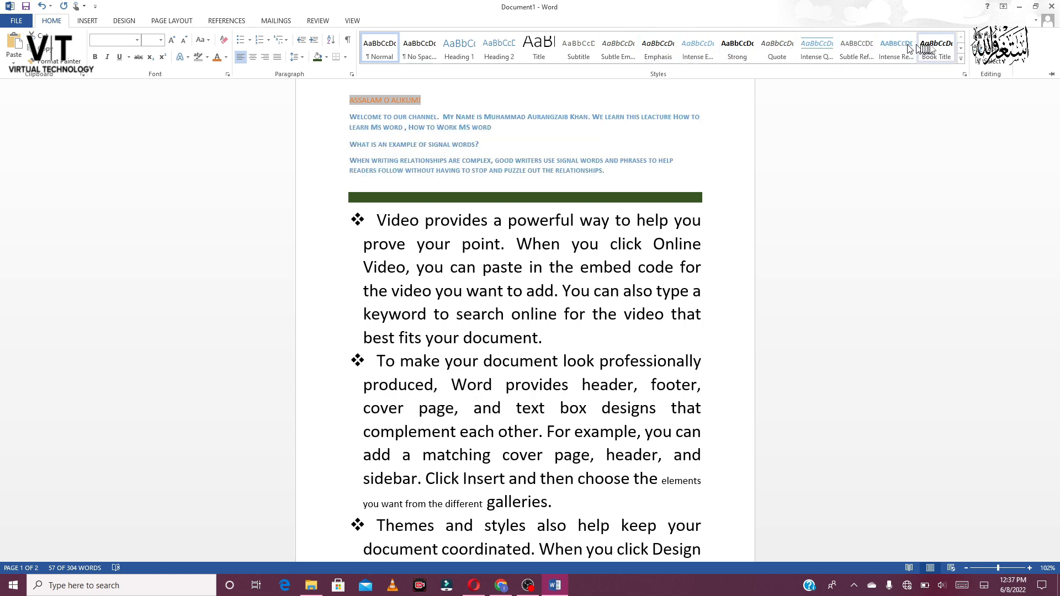
pyautogui.click(961, 59)
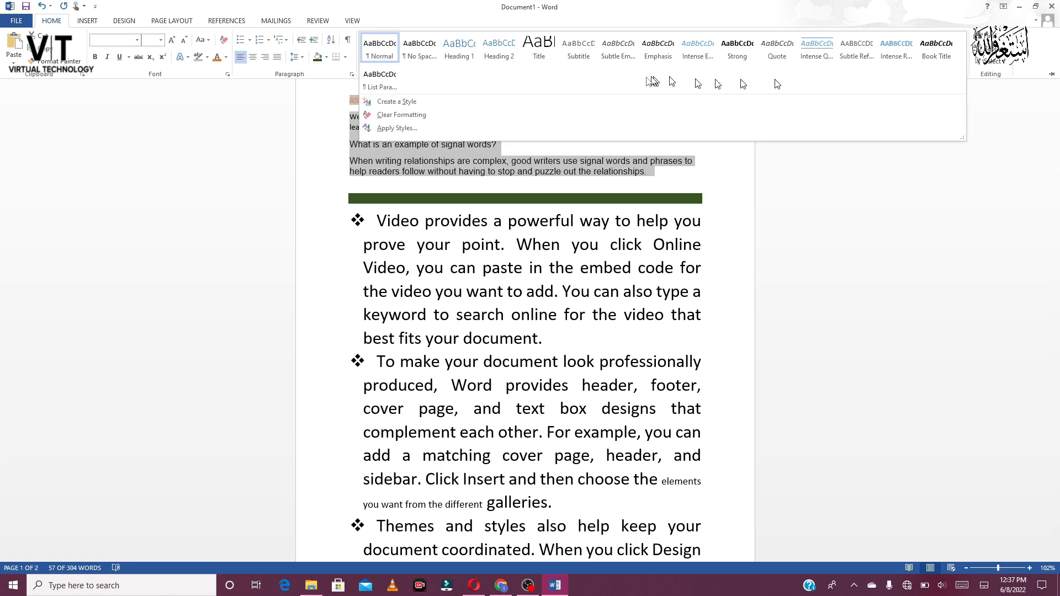
pyautogui.click(409, 103)
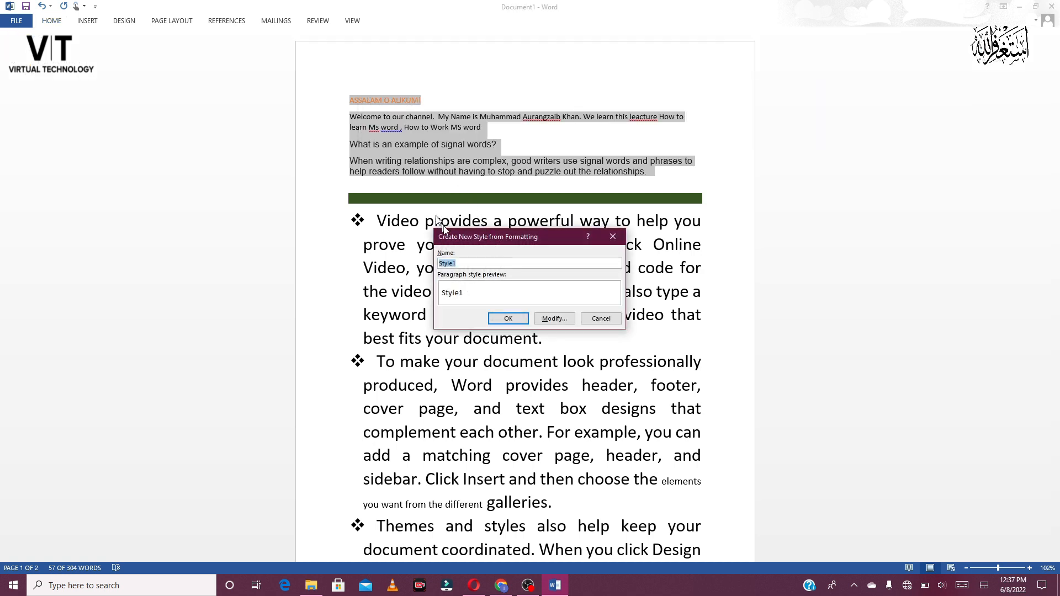
pyautogui.click(601, 319)
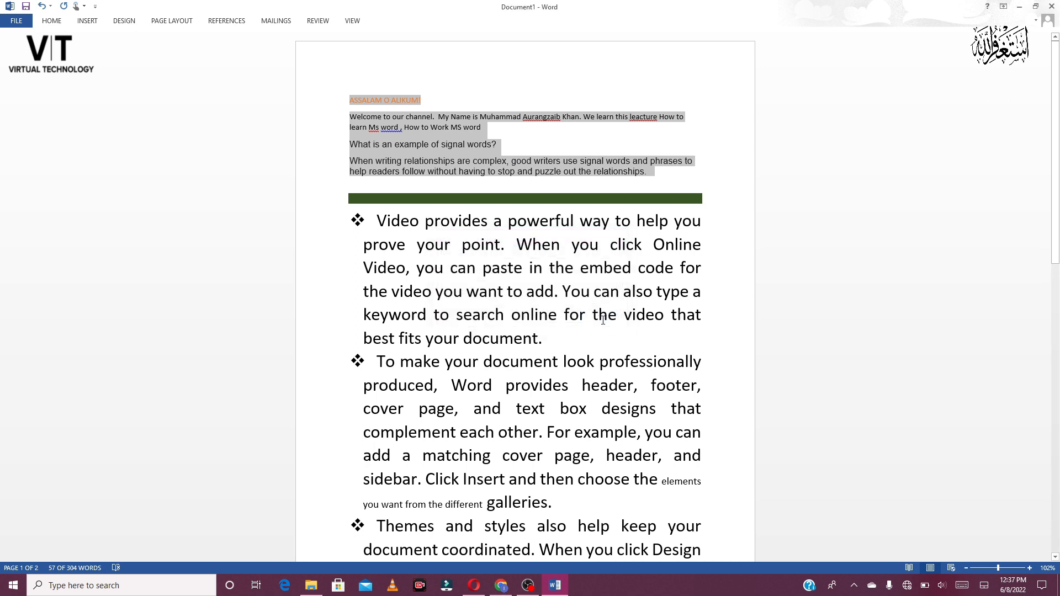
pyautogui.click(49, 25)
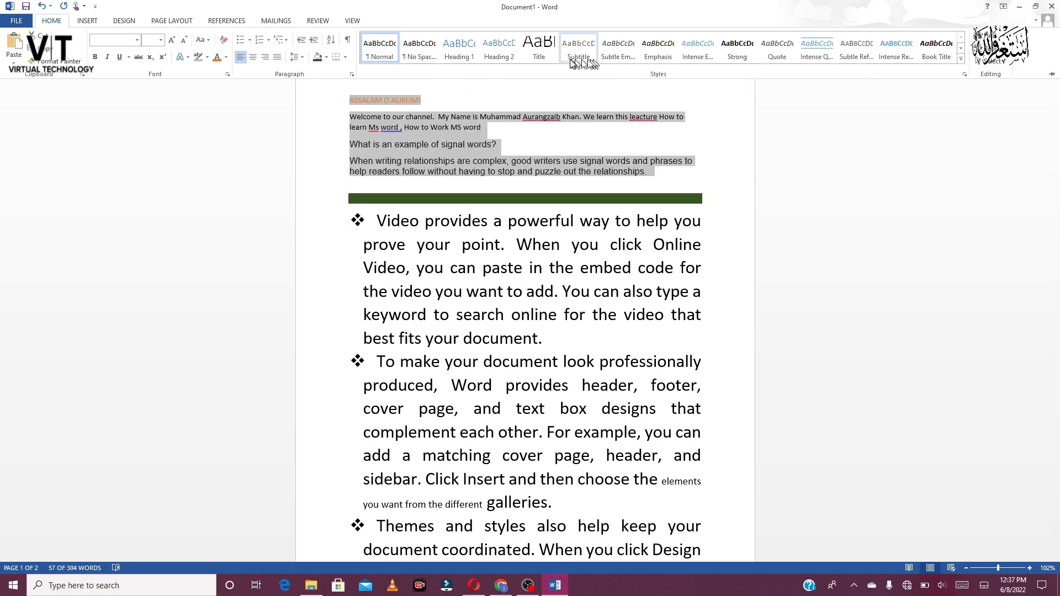
pyautogui.click(782, 198)
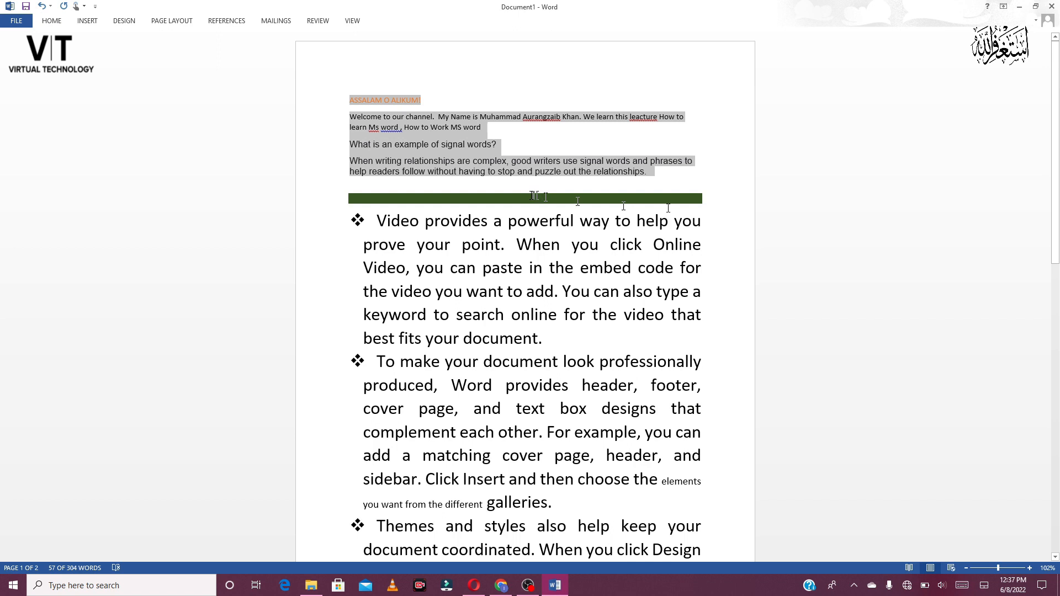
# - Apply the Intense Quote style to the line "ASSALAM O ALIKUM!" at the start of the document
pyautogui.click(517, 196)
pyautogui.moveTo(486, 135); pyautogui.dragTo(328, 112)
pyautogui.click(536, 132)
pyautogui.moveTo(458, 107); pyautogui.dragTo(353, 107)
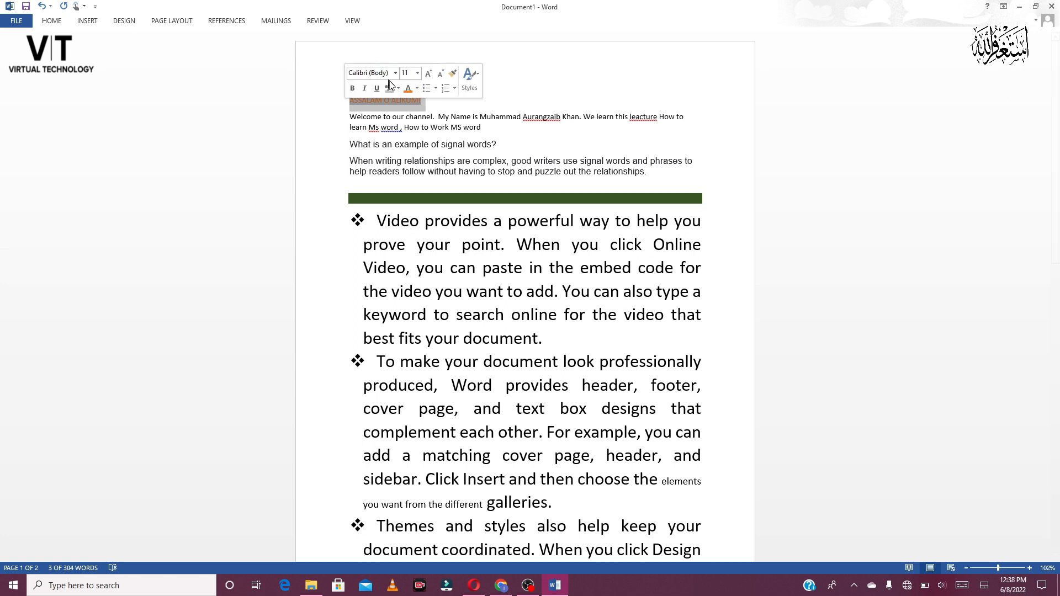
pyautogui.moveTo(433, 116); pyautogui.dragTo(347, 105)
pyautogui.click(440, 109)
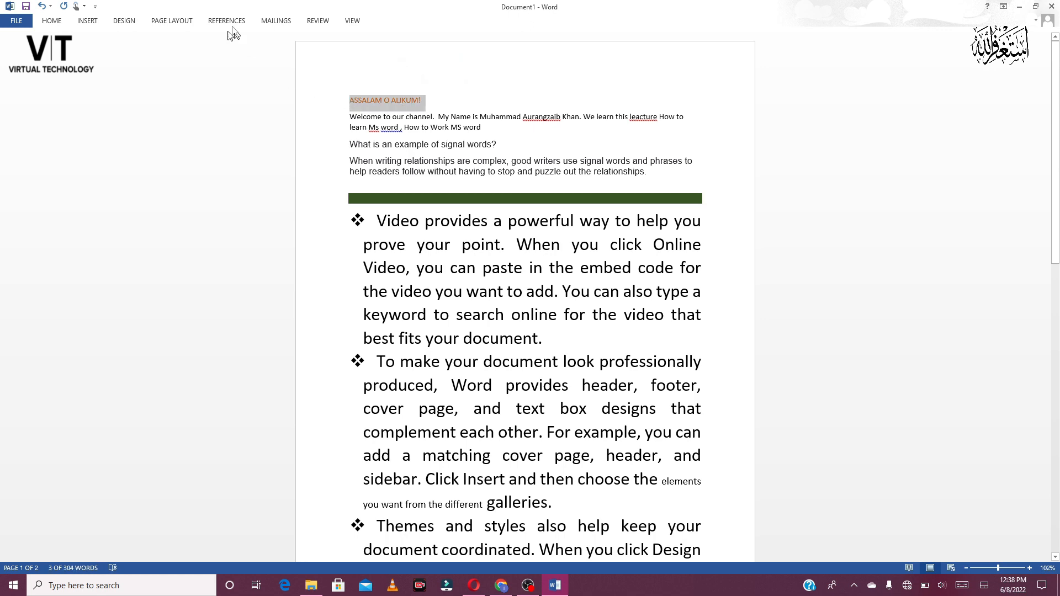
pyautogui.click(52, 20)
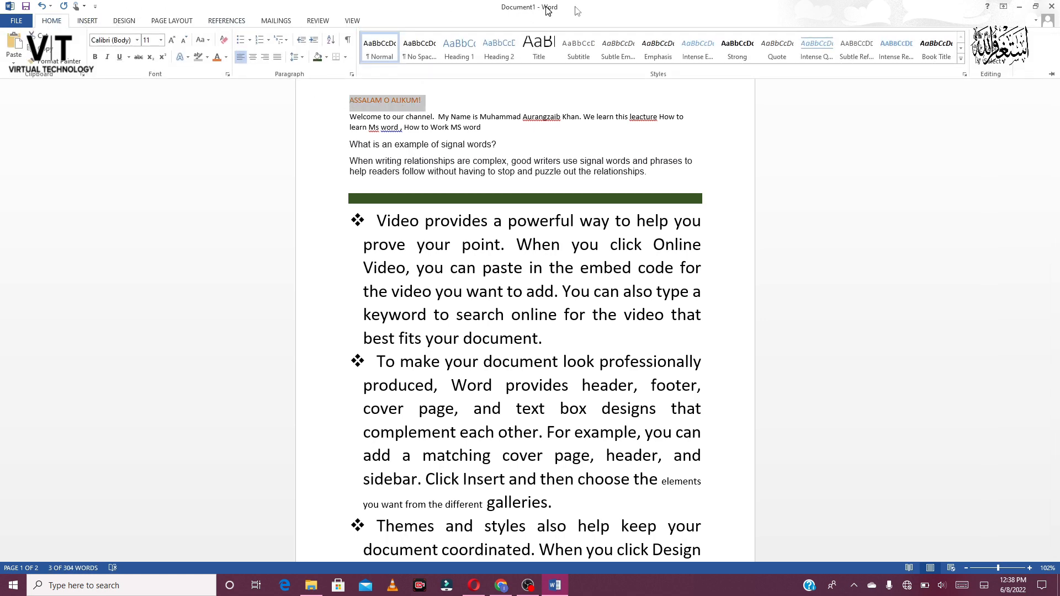
pyautogui.click(826, 44)
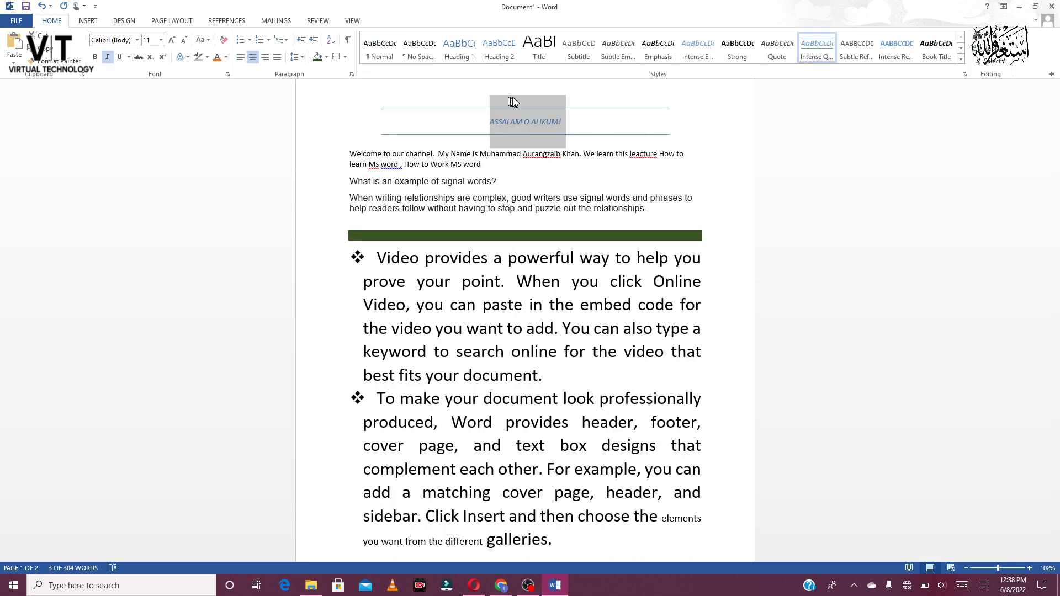
# - Preview font colors on the "ASSALAM O ALIKUM!" line and apply the black text effect with a hard shadow
pyautogui.click(226, 57)
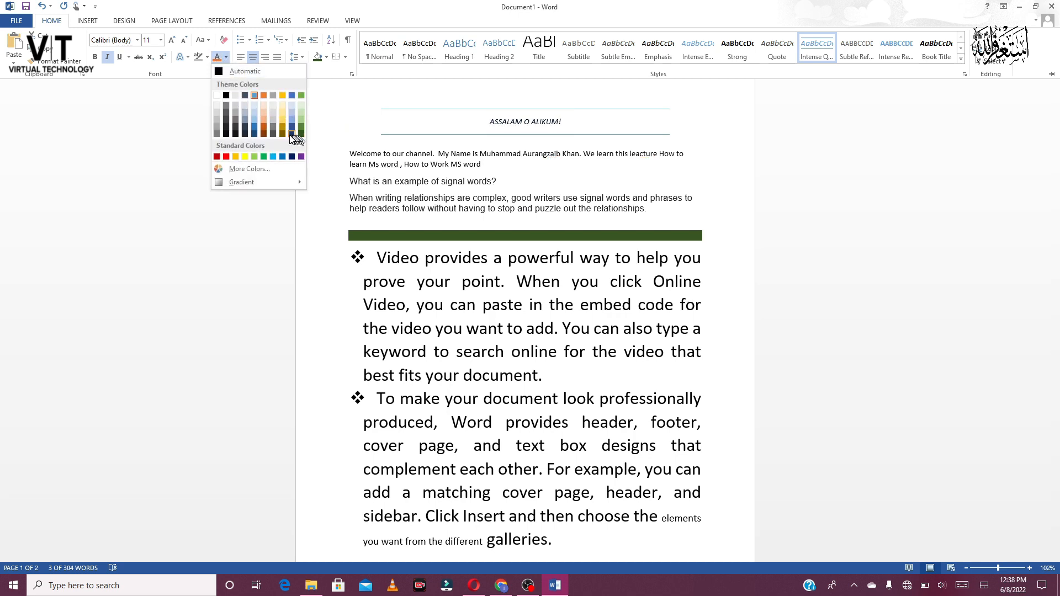
pyautogui.click(197, 77)
pyautogui.click(182, 57)
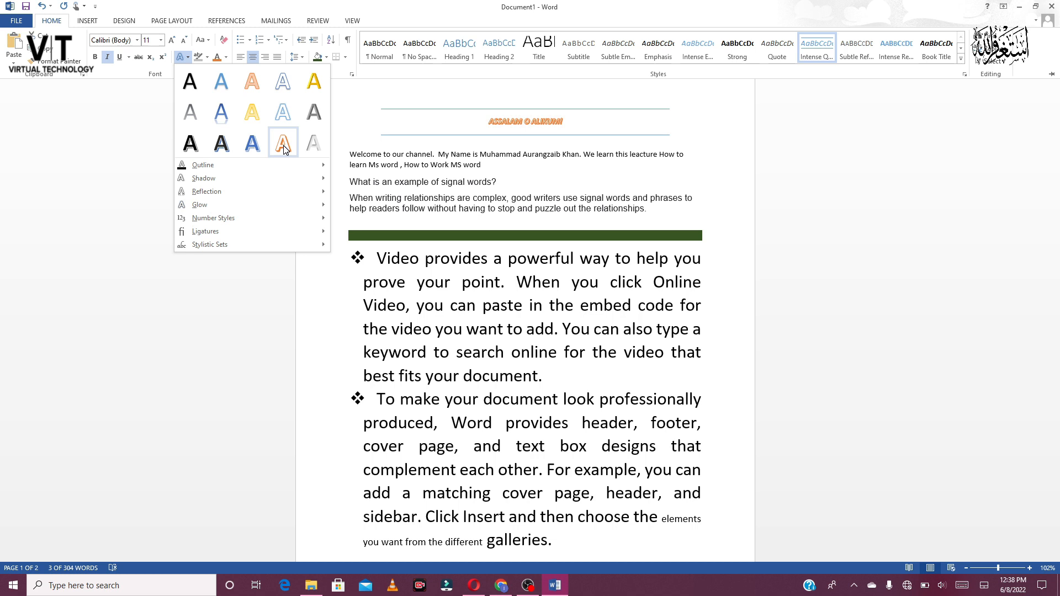
pyautogui.click(192, 145)
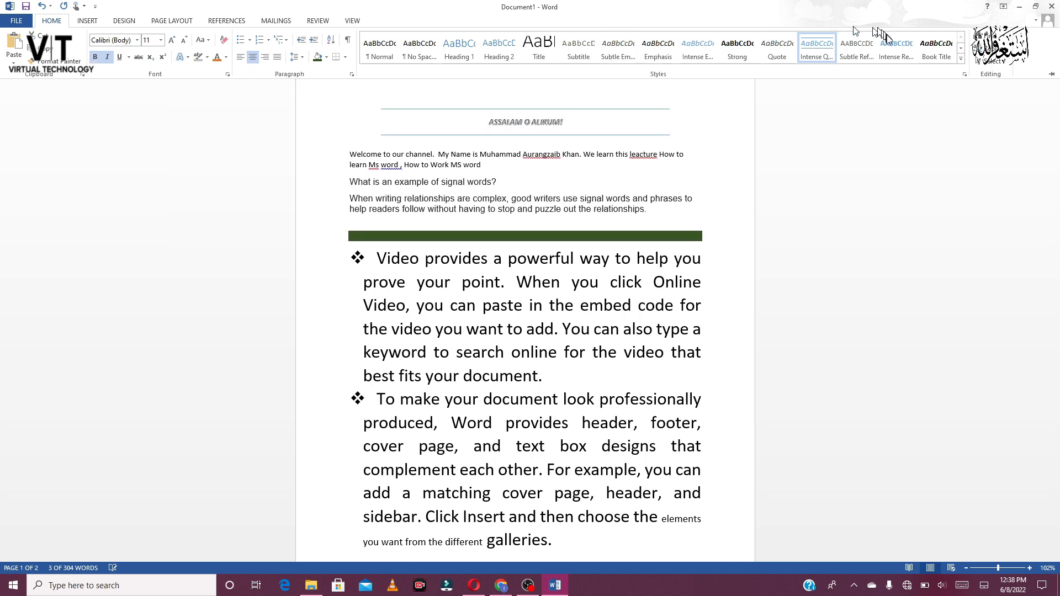
# - Modify the Intense Quote style so that it is based on Heading 8, using Apply Styles
pyautogui.click(962, 59)
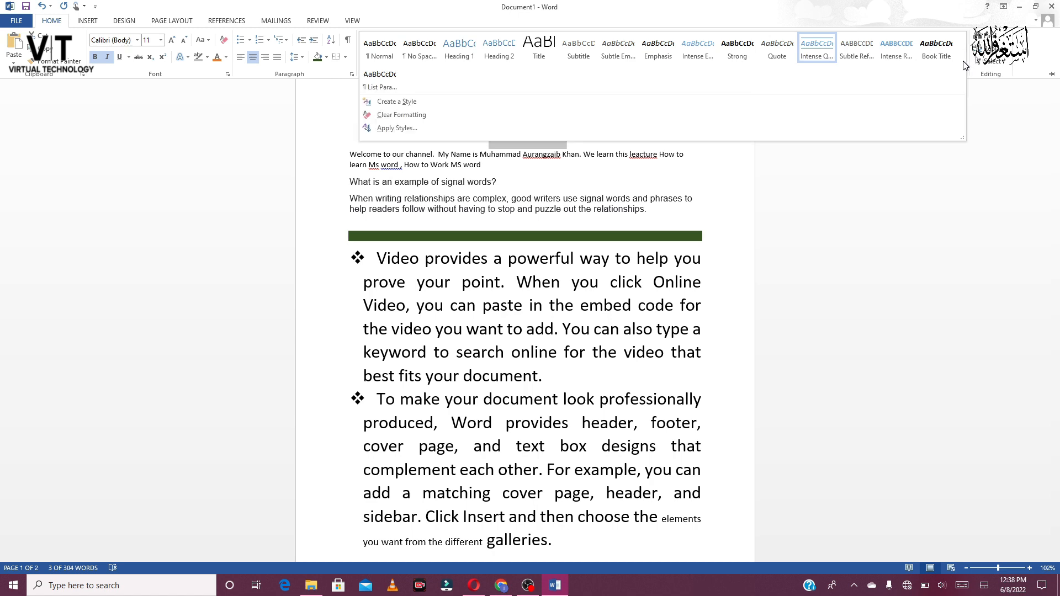
pyautogui.click(435, 136)
pyautogui.hotkey('ctrl', 'shift', 's')
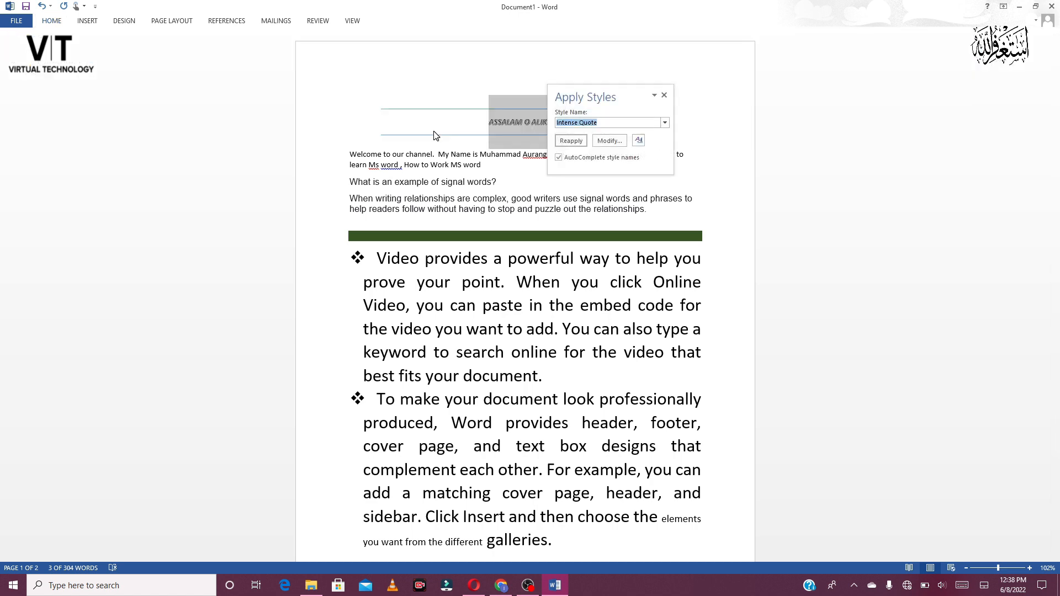
pyautogui.click(608, 142)
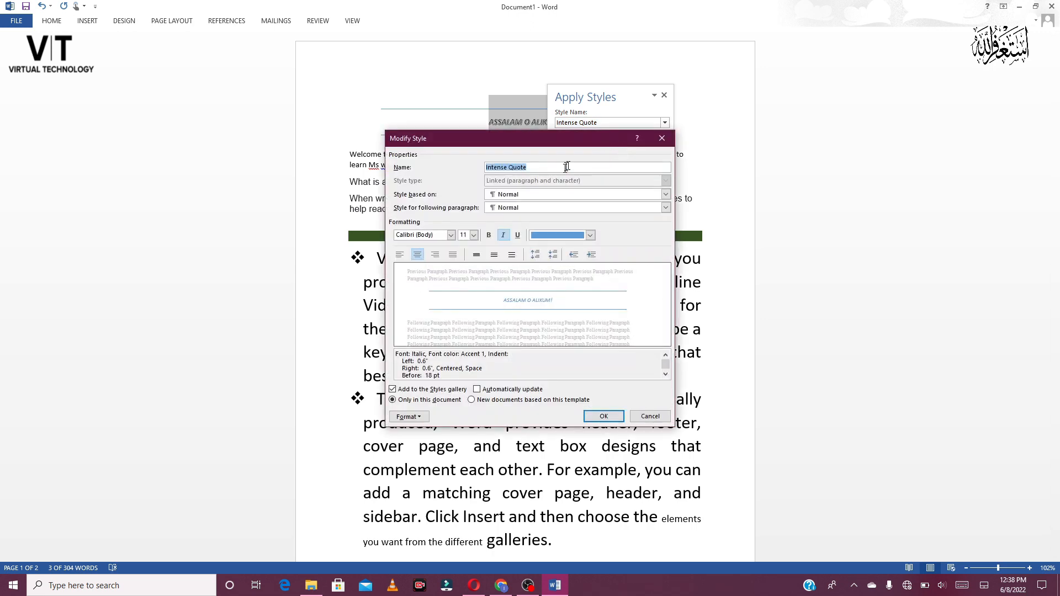
pyautogui.click(532, 196)
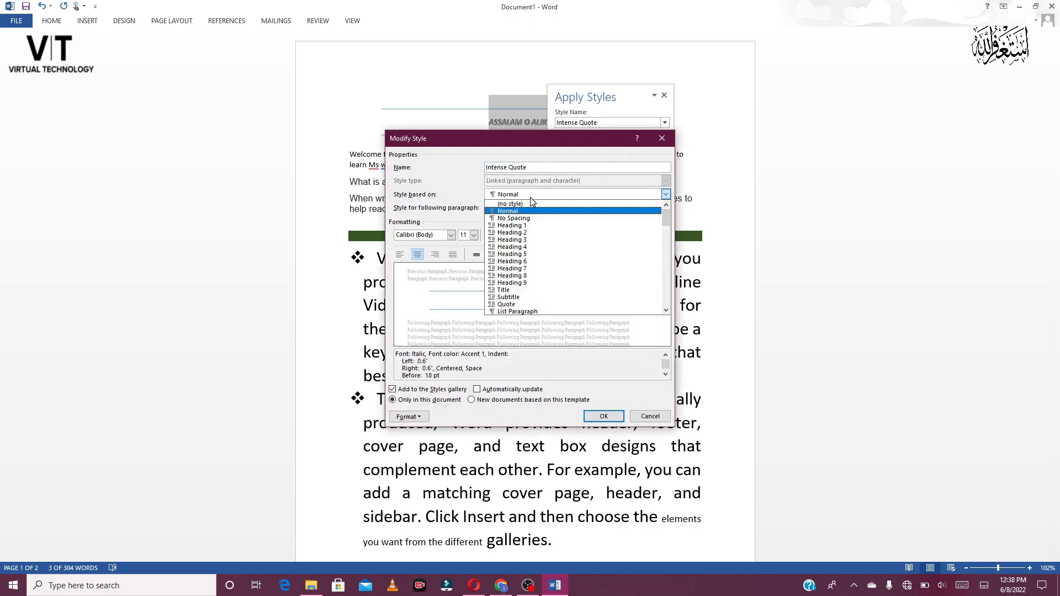
pyautogui.click(531, 276)
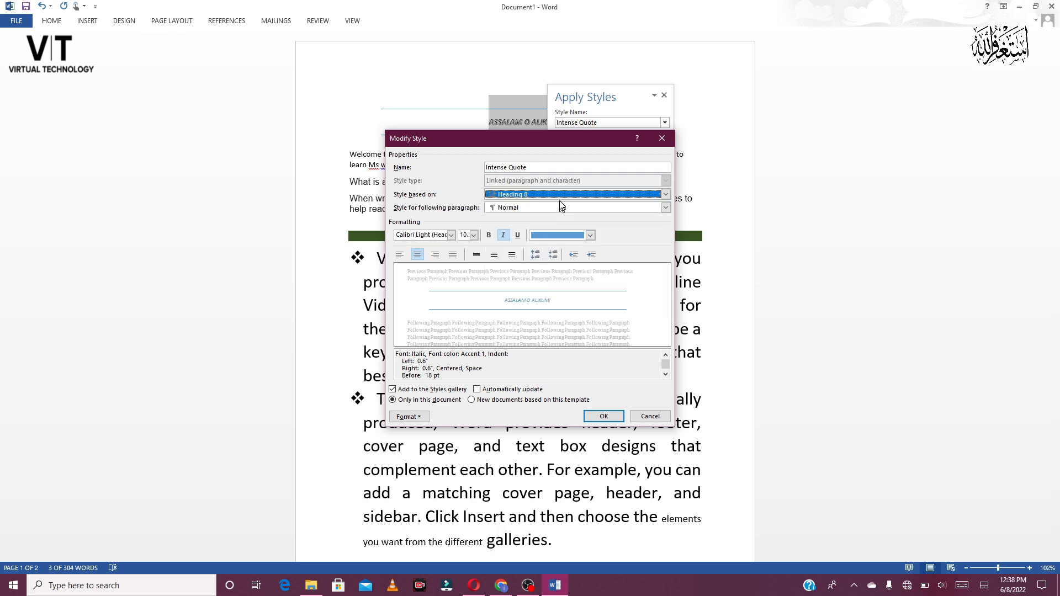
pyautogui.click(609, 417)
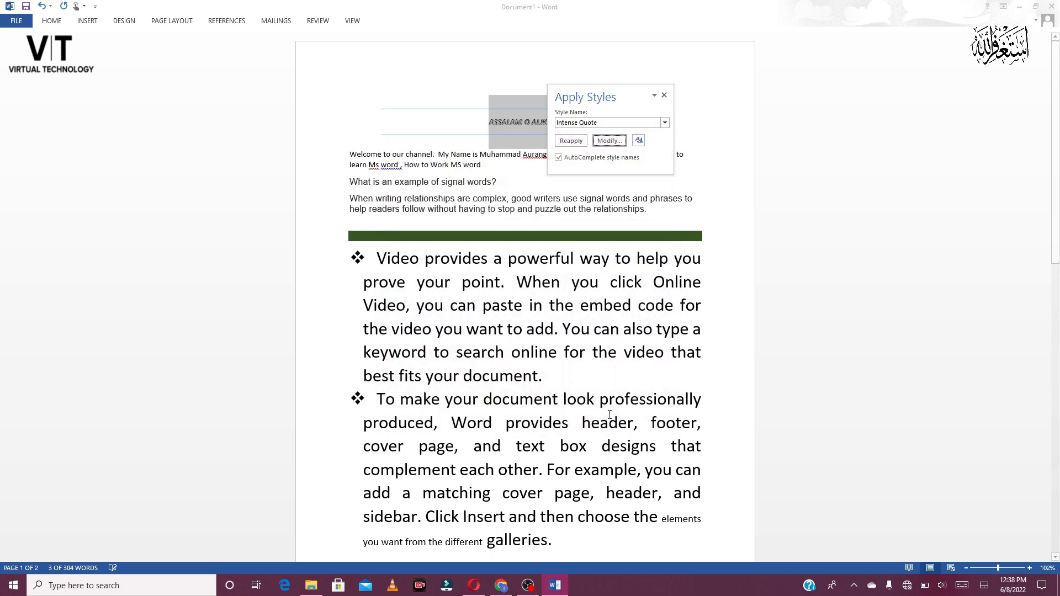
pyautogui.click(665, 95)
pyautogui.click(590, 111)
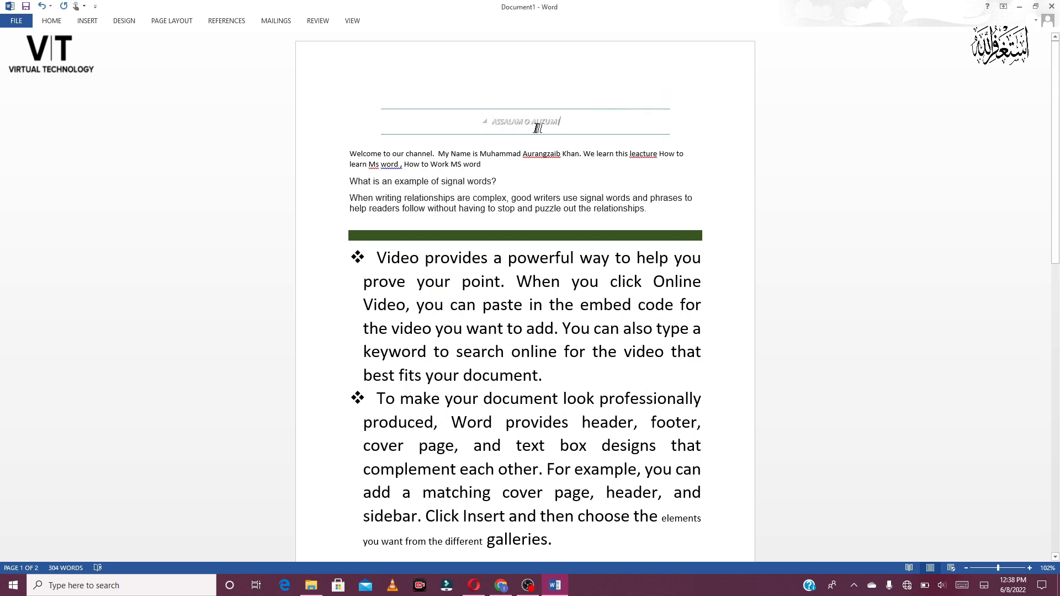
# - Undo the style modification, the text effect and the Intense Quote style on the "ASSALAM O ALIKUM!" line
pyautogui.click(42, 7)
pyautogui.click(42, 6)
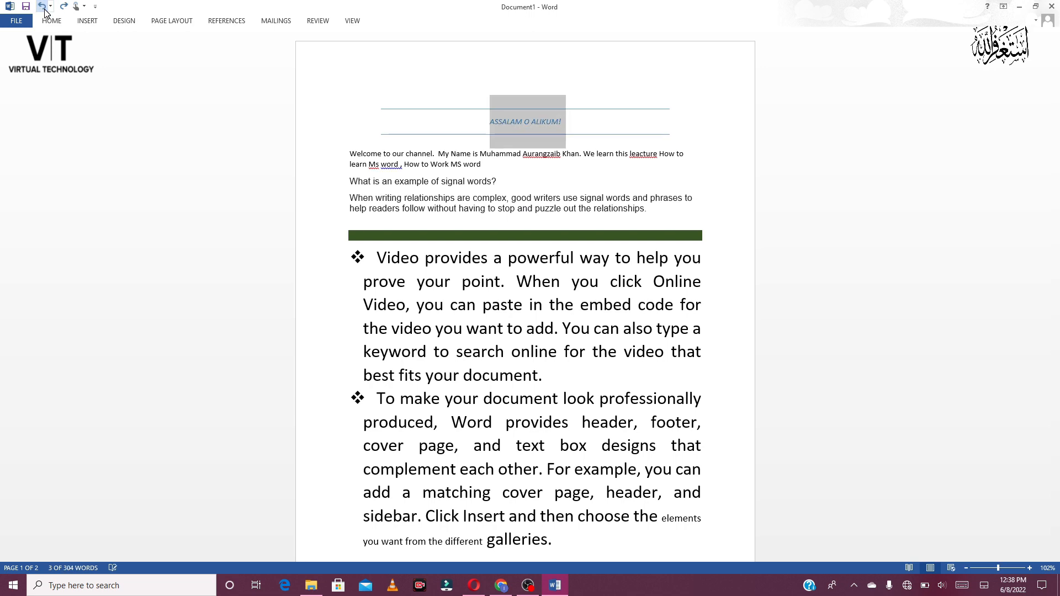
pyautogui.click(42, 7)
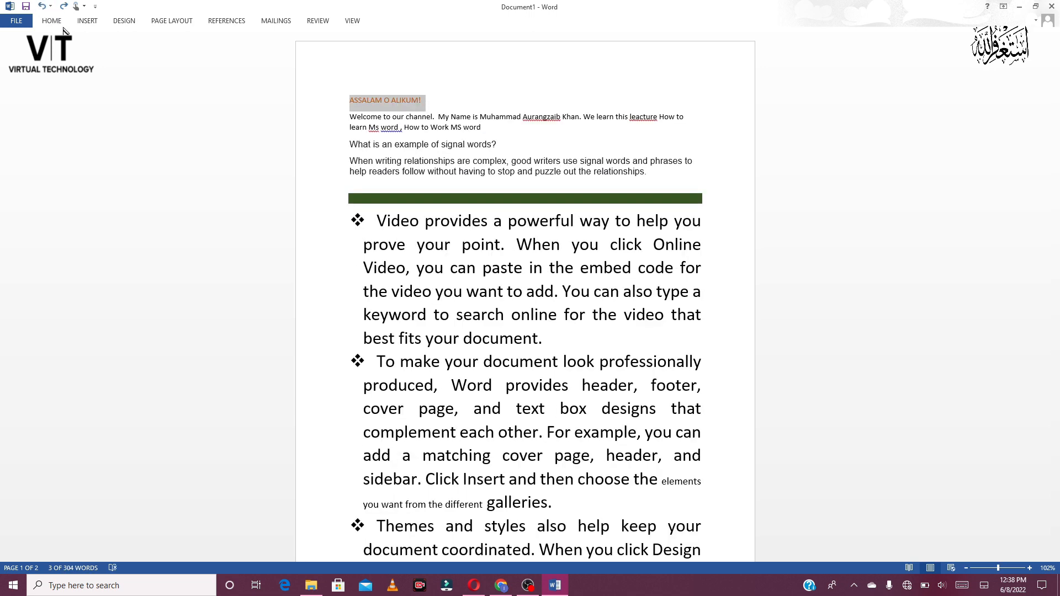
# - Search the document for "Welcome" in place of the selected text, and clear the search
pyautogui.click(58, 22)
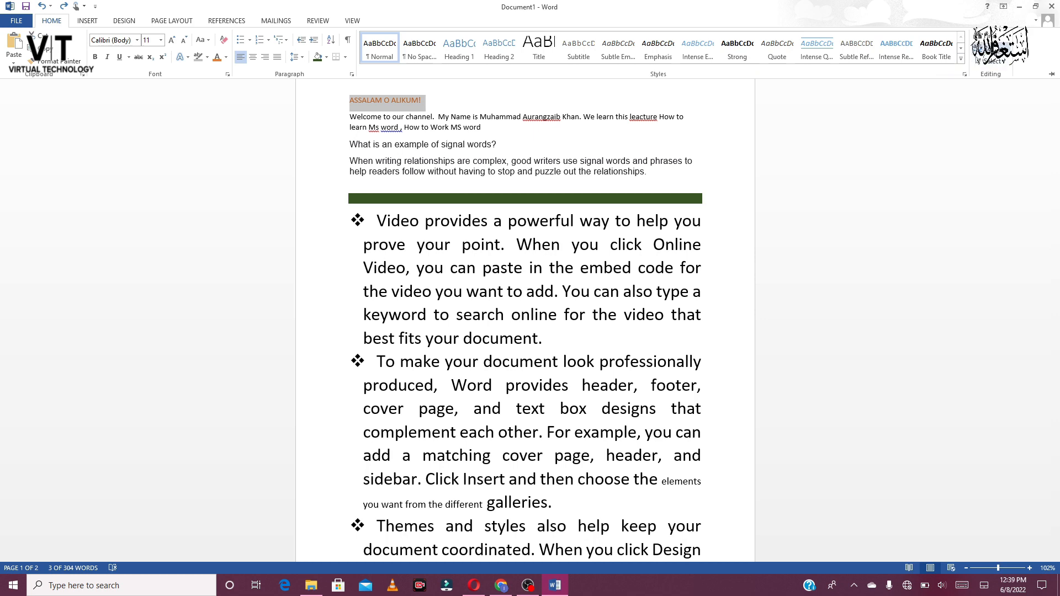
pyautogui.click(984, 36)
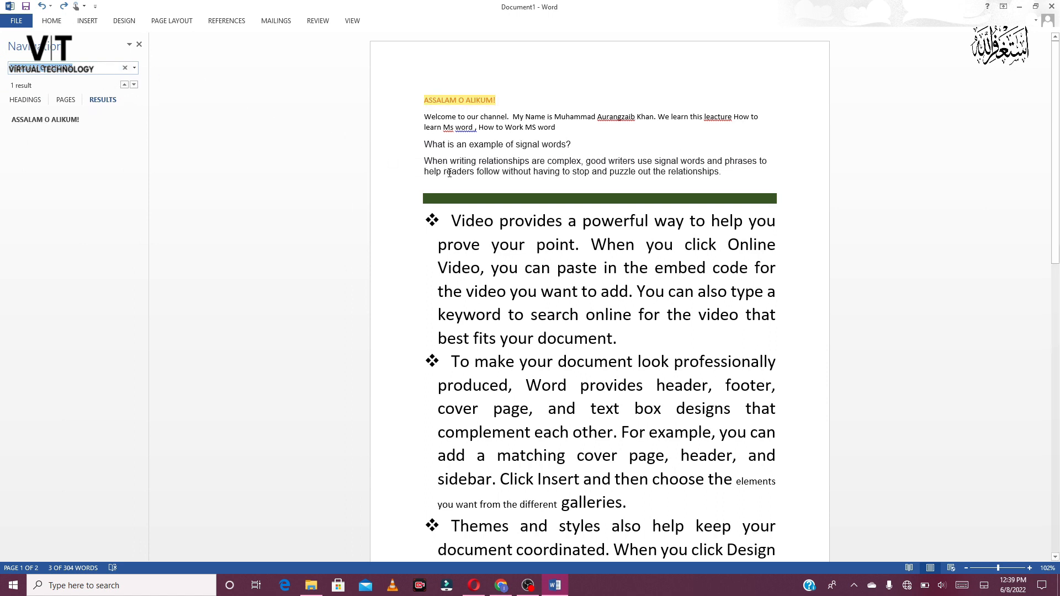
pyautogui.click(124, 68)
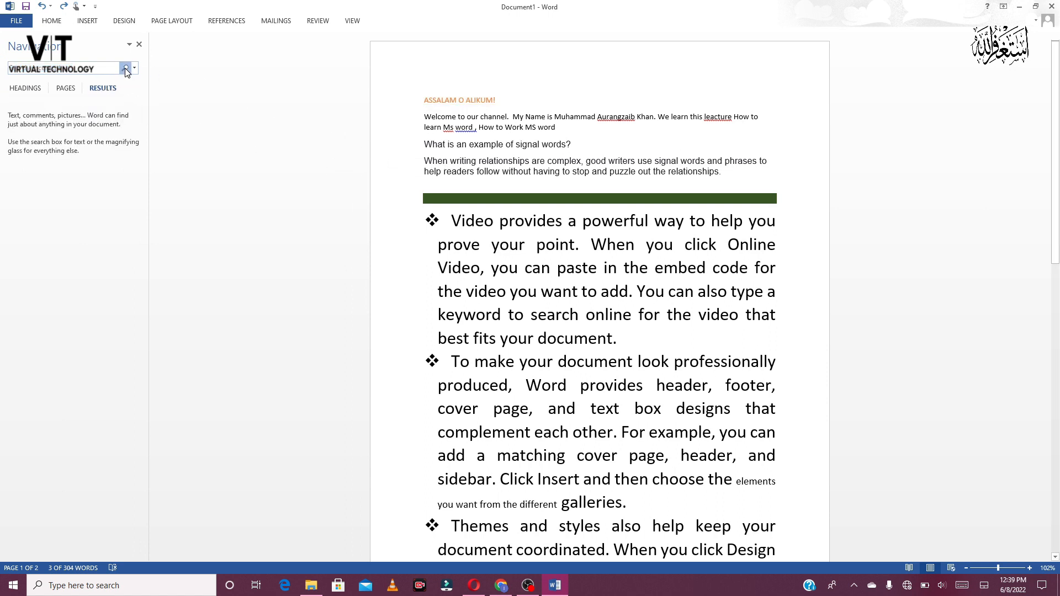
pyautogui.click(82, 69)
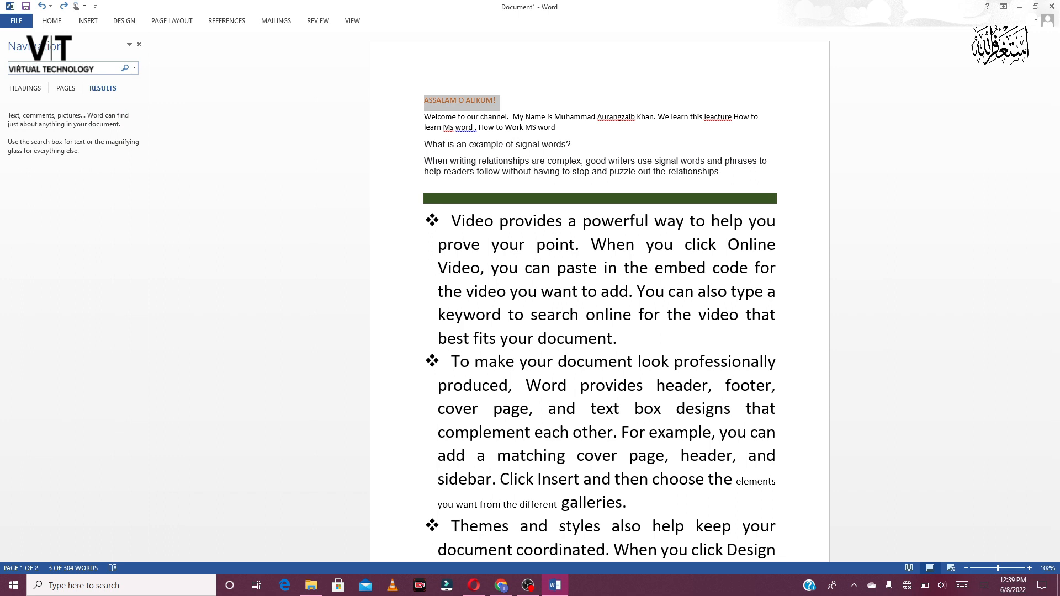
pyautogui.write('Welcome')
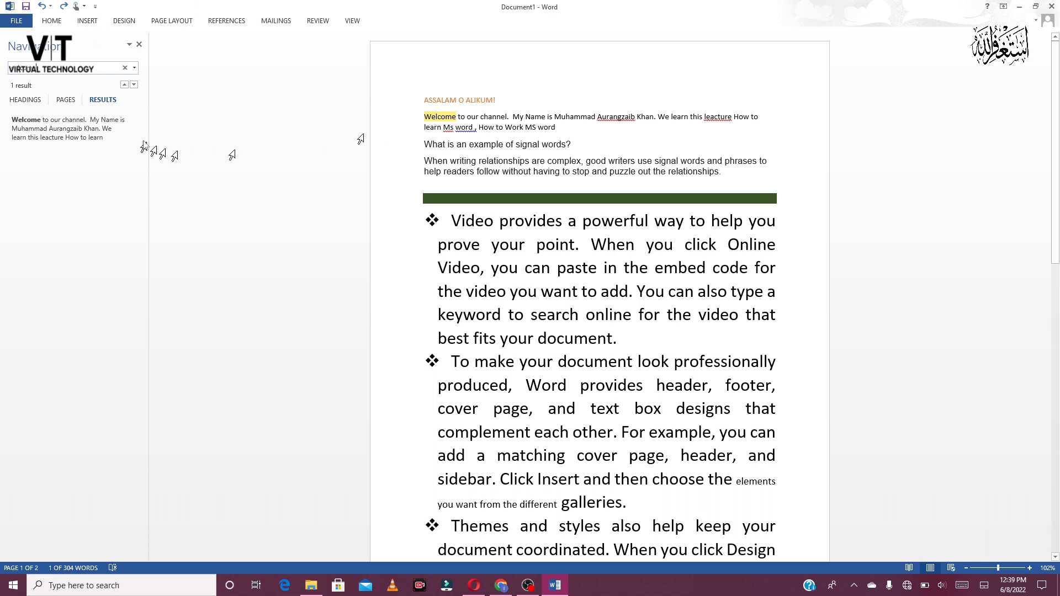
pyautogui.click(124, 71)
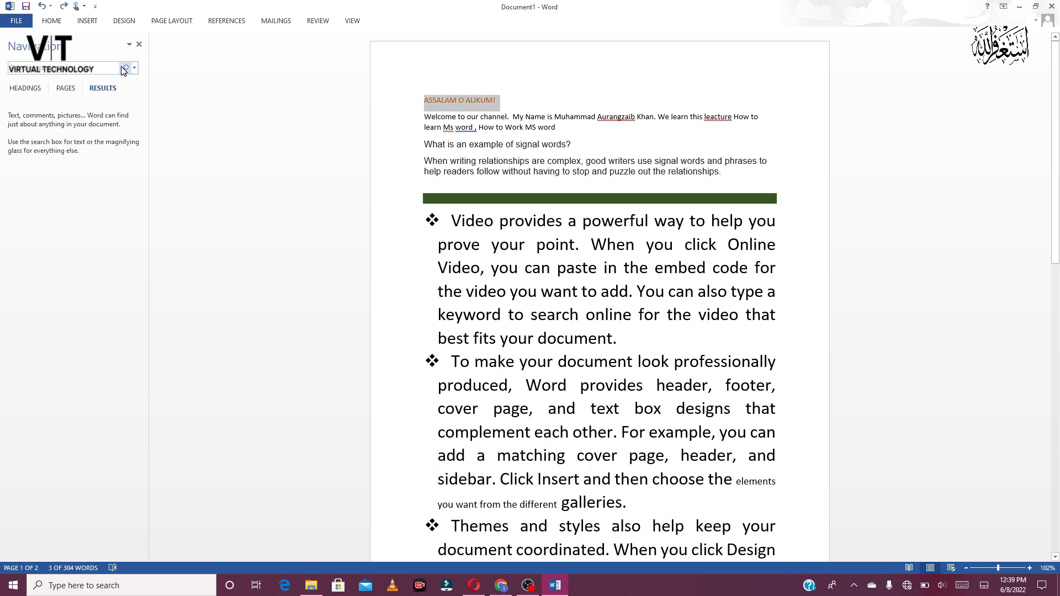
# - Insert four copies of the opening text block, from the "Assalam o Alikum!" greeting through the signal words paragraph, above the green bar
pyautogui.click(540, 173)
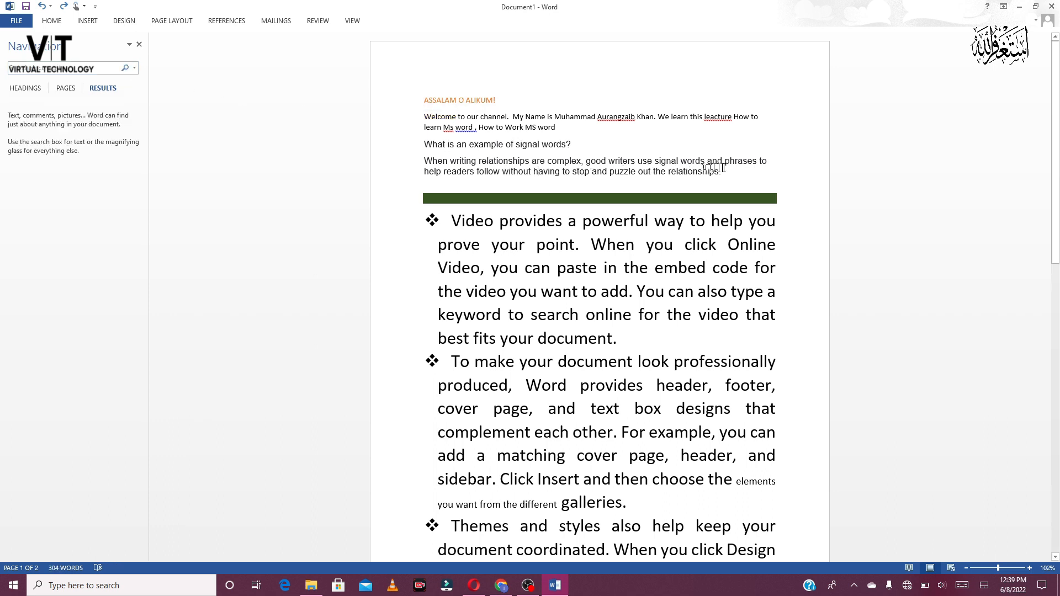
pyautogui.press('Return')
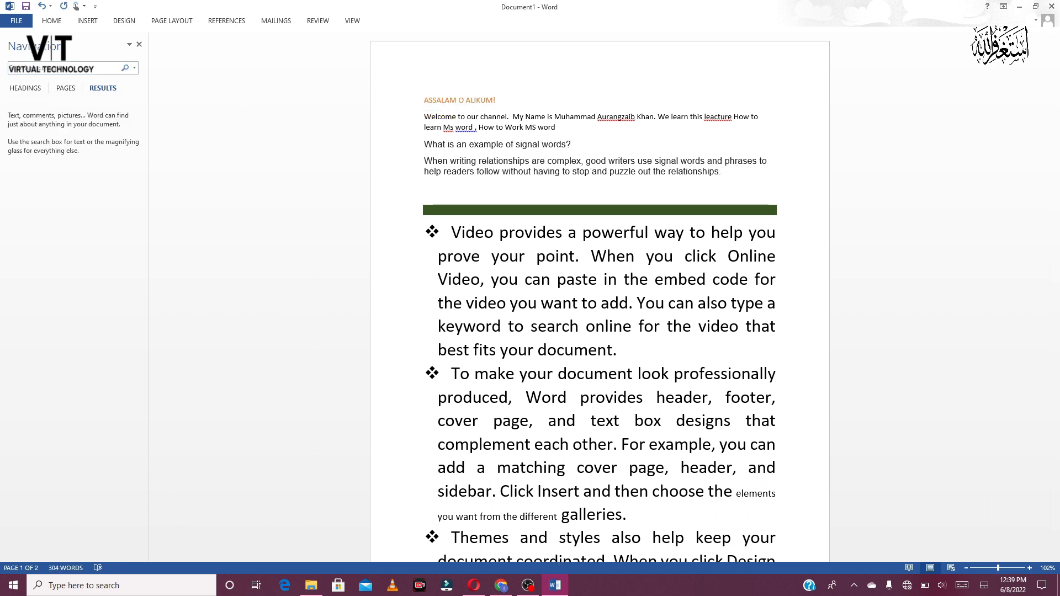
pyautogui.write('Assalam o Alikum! Welcome to our channel.  My Name is Muhammad Aurangzaib Khan. We learn this leacture How to learn Ms word , How to Work MS word What is an example of signal words? When writing relationships are complex, good writers use signal words and phrases to help readers follow without having to stop and puzzle out the relationships.')
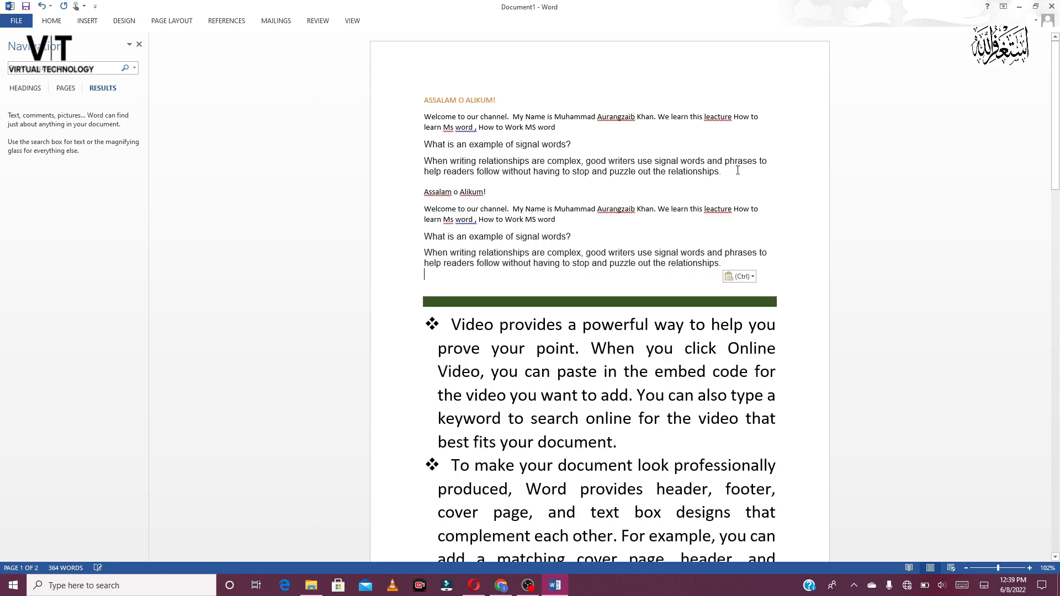
pyautogui.press('Return')
pyautogui.write('Assalam o Alikum! Welcome to our channel.  My Name is Muhammad Aurangzaib Khan. We learn this leacture How to learn Ms word , How to Work MS word What is an example of signal words? When writing relationships are complex, good writers use signal words and phrases to help readers follow without having to stop and puzzle out the relationships.')
pyautogui.press('Return')
pyautogui.write('Assalam o Alikum! Welcome to our channel.  My Name is Muhammad Aurangzaib Khan. We learn this leacture How to learn Ms word , How to Work MS word What is an example of signal words? When writing relationships are complex, good writers use signal words and phrases to help readers follow without having to stop and puzzle out the relationships.')
pyautogui.press('Return')
pyautogui.write('Assalam o Alikum! Welcome to our channel.  My Name is Muhammad Aurangzaib Khan. We learn this leacture How to learn Ms word , How to Work MS word What is an example of signal words? When writing relationships are complex, good writers use signal words and phrases to help readers follow without having to stop and puzzle out the relationships.')
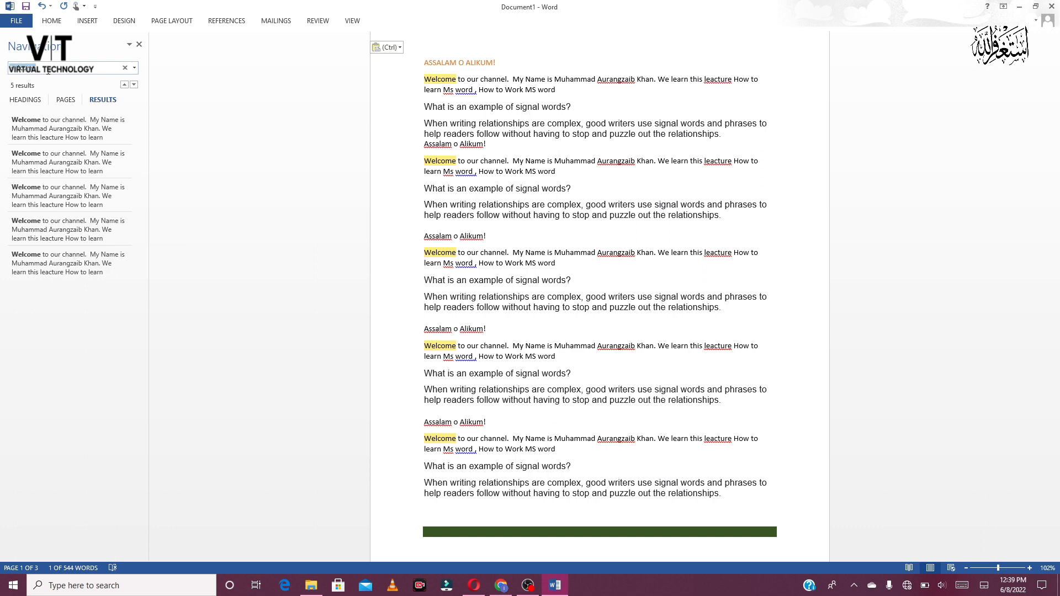
# - Replace all occurrences of "Good" in the document with nothing, and run the replacement again from the beginning
pyautogui.click(135, 68)
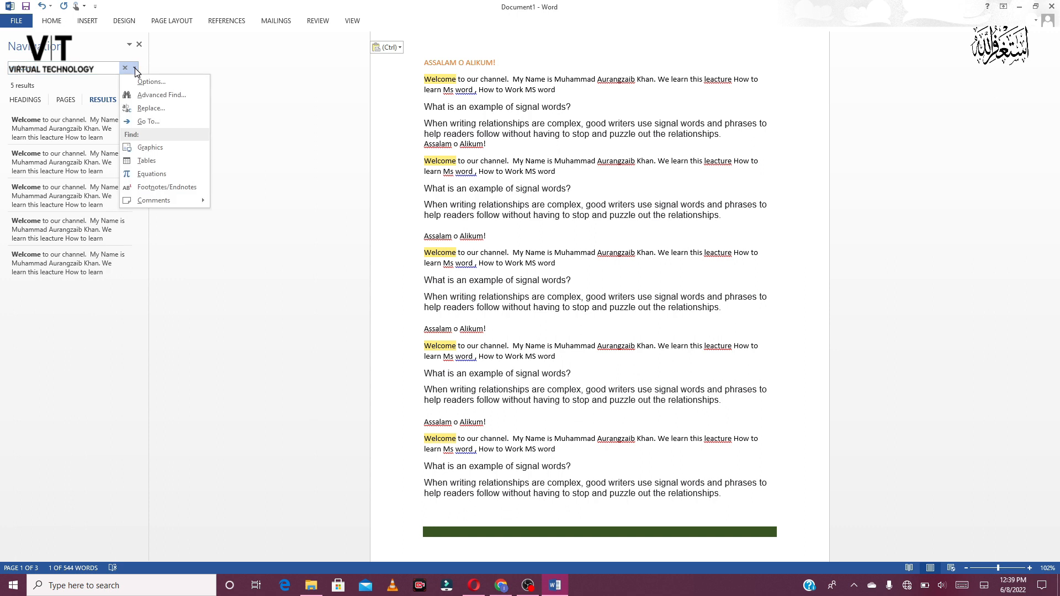
pyautogui.click(153, 106)
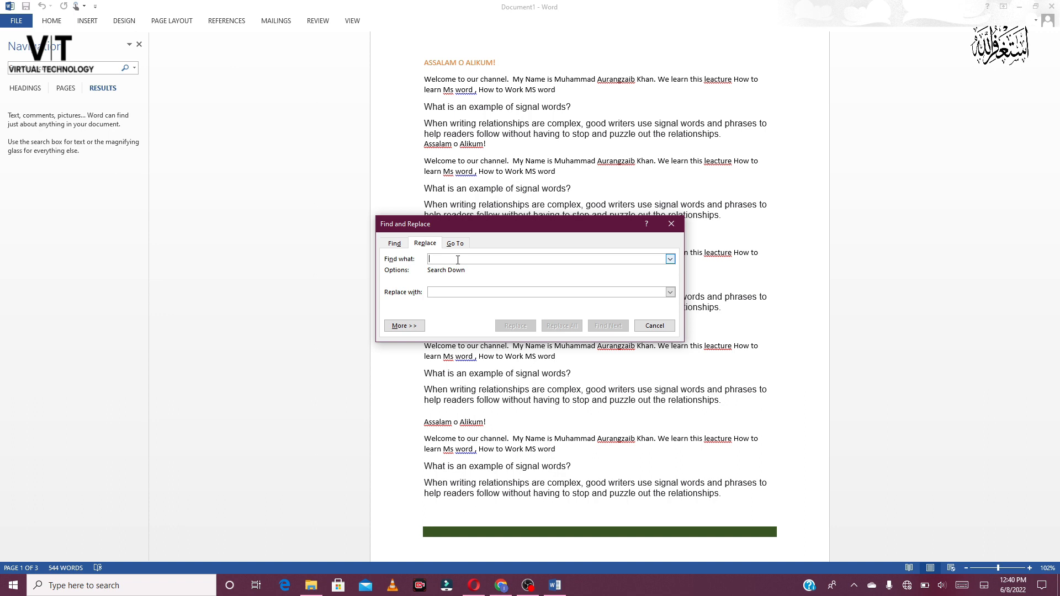
pyautogui.write('Good')
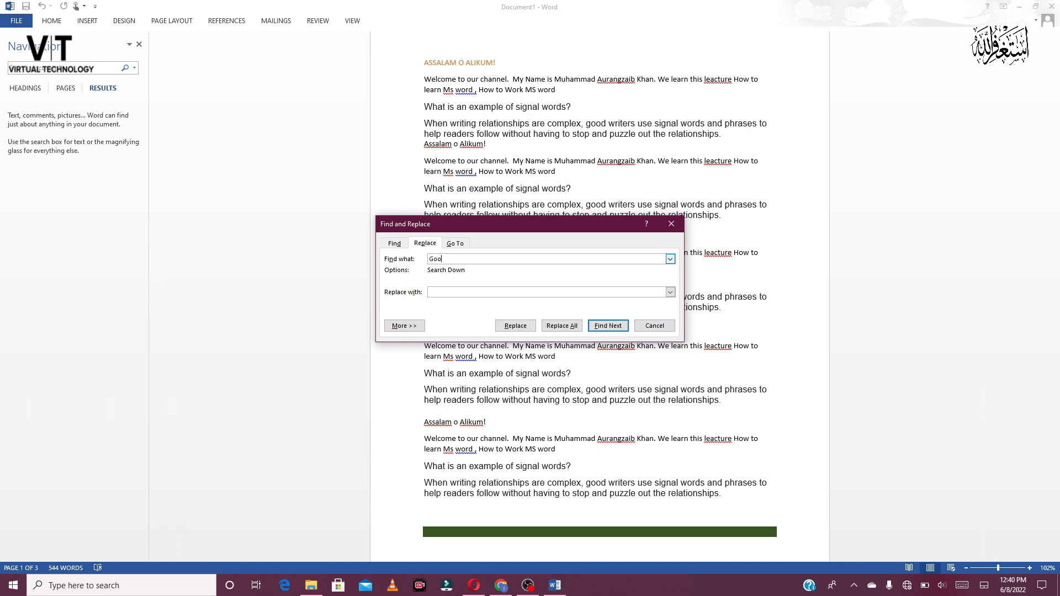
pyautogui.click(554, 326)
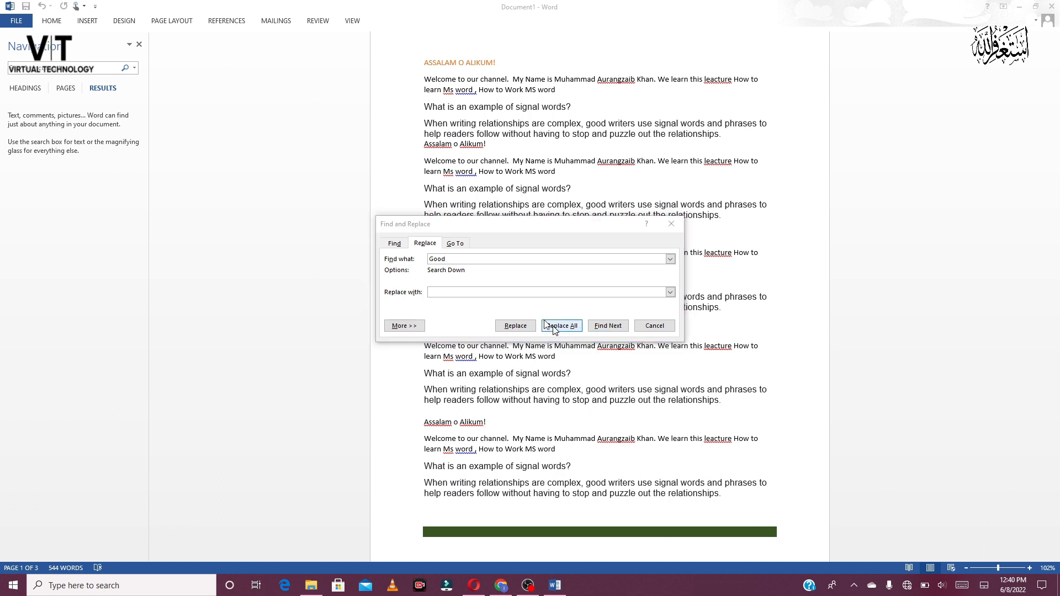
pyautogui.click(517, 326)
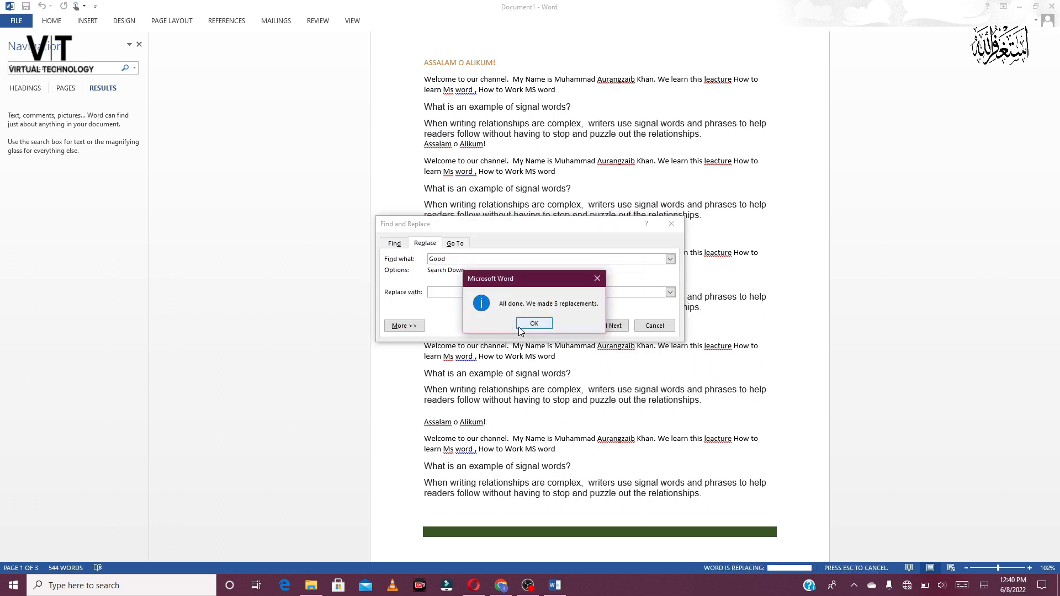
pyautogui.click(522, 326)
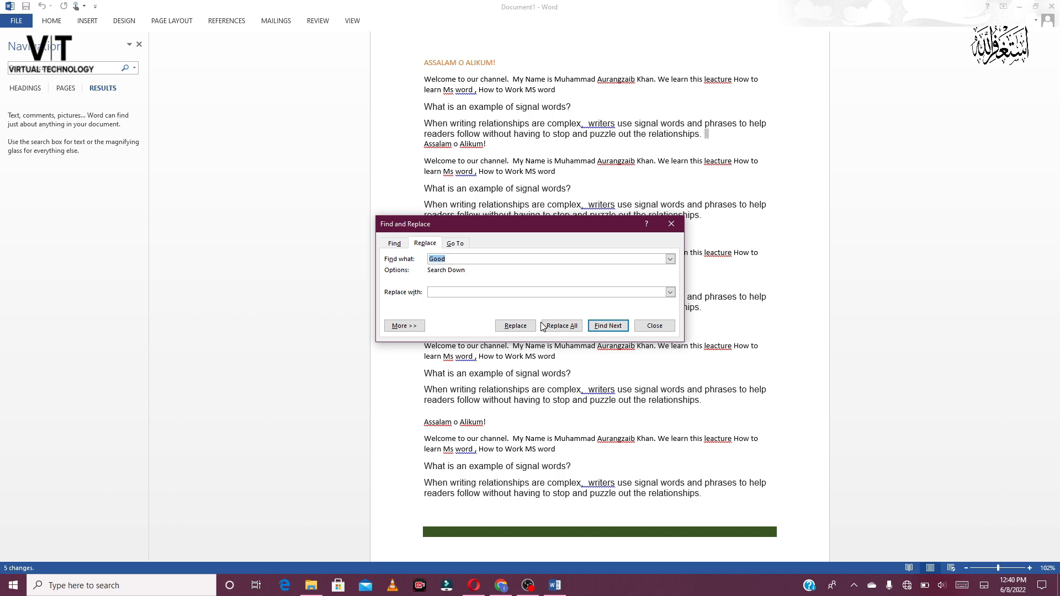
pyautogui.click(559, 326)
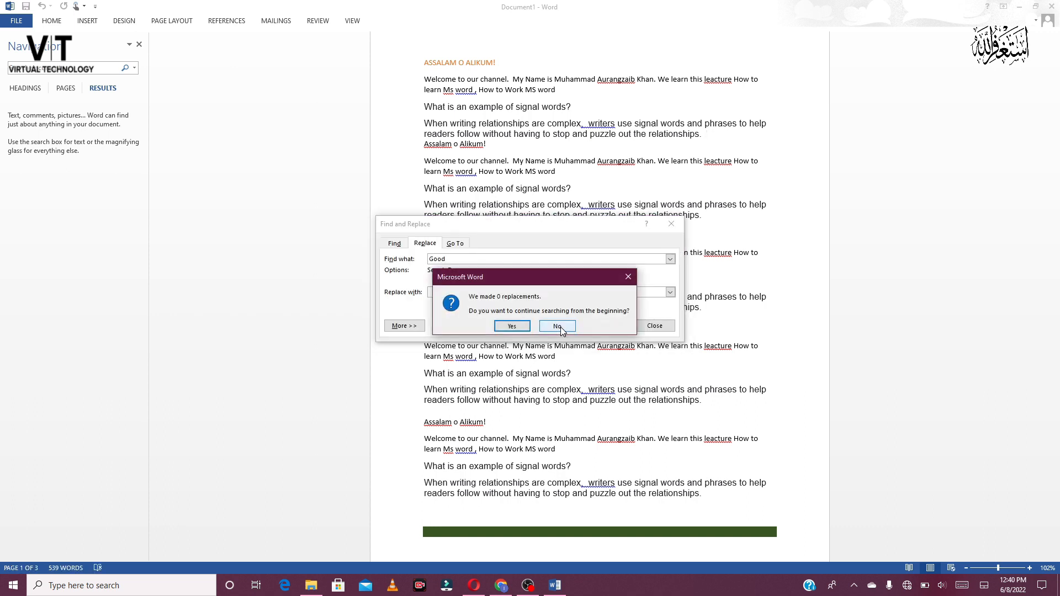
pyautogui.click(522, 326)
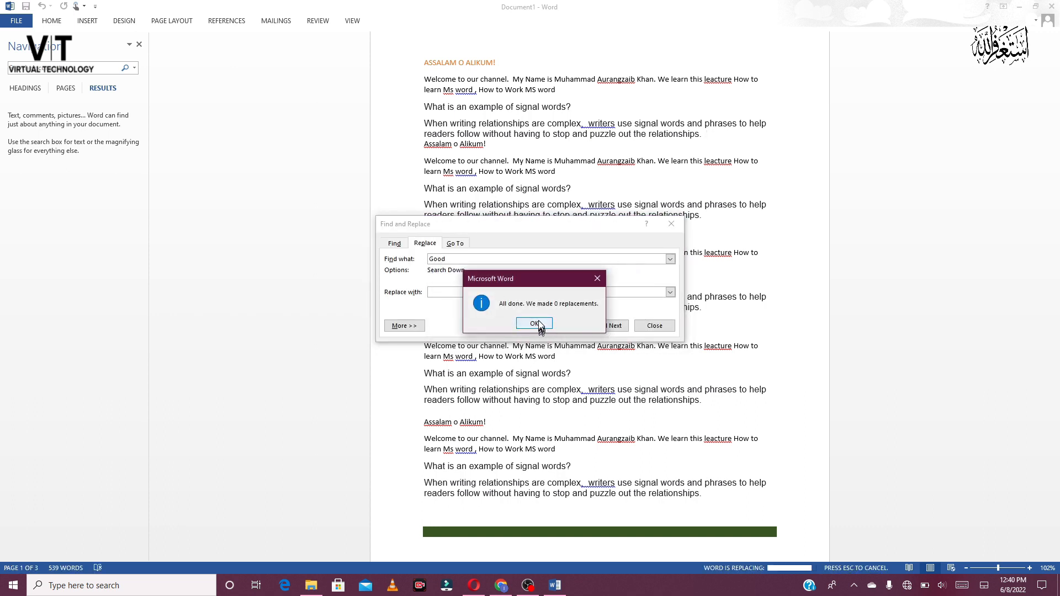
pyautogui.click(538, 324)
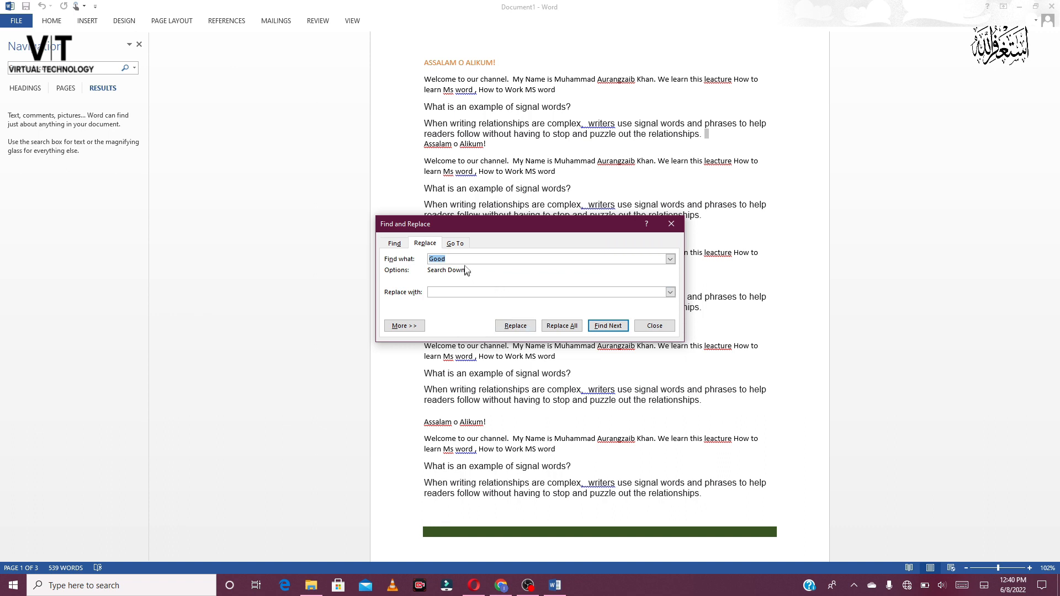
# - Replace all occurrences of "welcome" with "good", continuing the search from the beginning of the document
pyautogui.click(462, 262)
pyautogui.doubleClick(452, 259)
pyautogui.press('BackSpace')
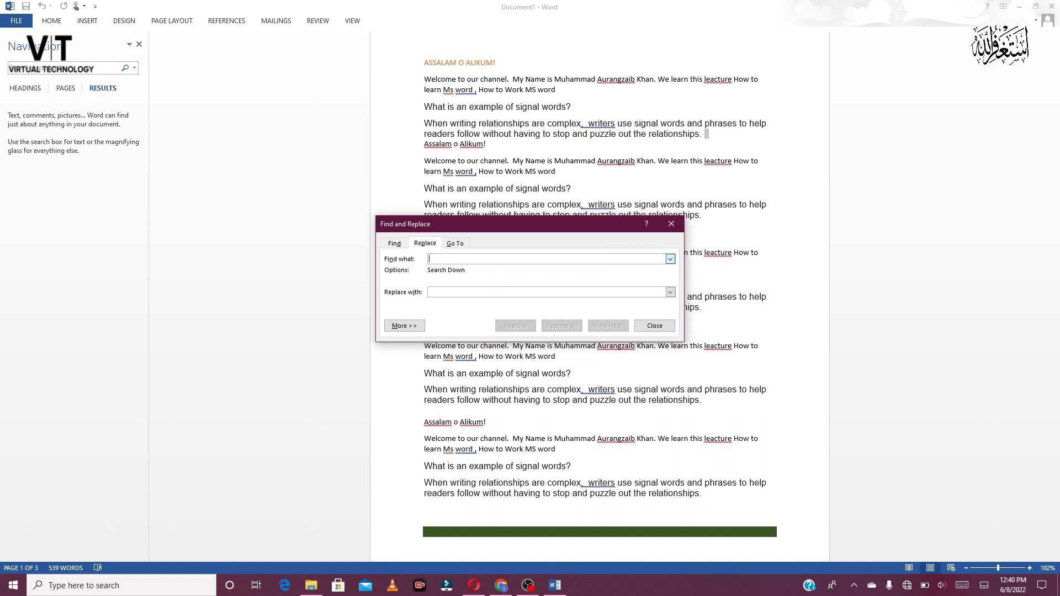
pyautogui.write('welcome')
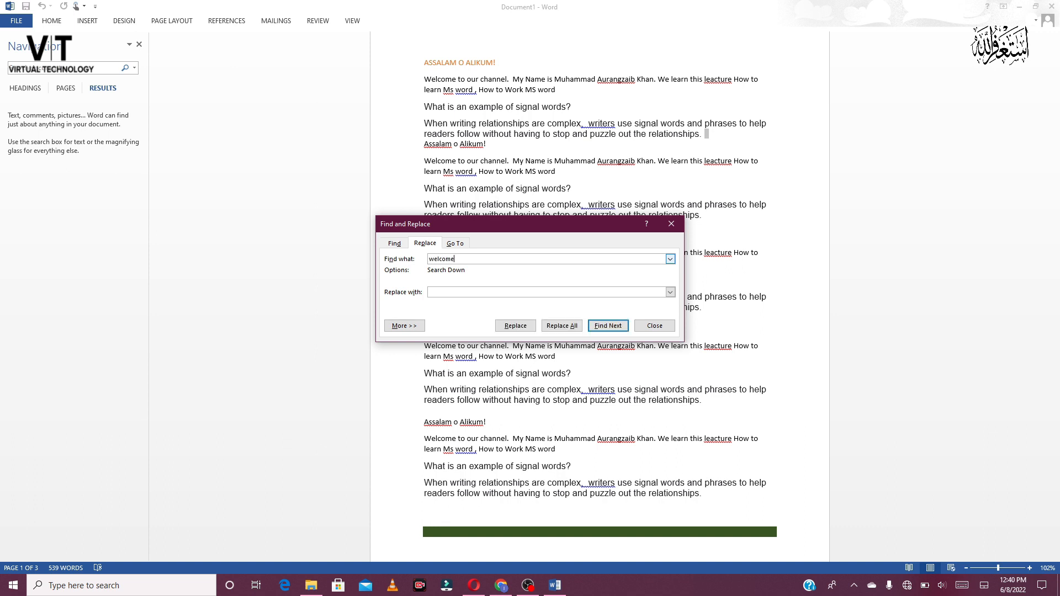
pyautogui.click(449, 294)
pyautogui.click(560, 326)
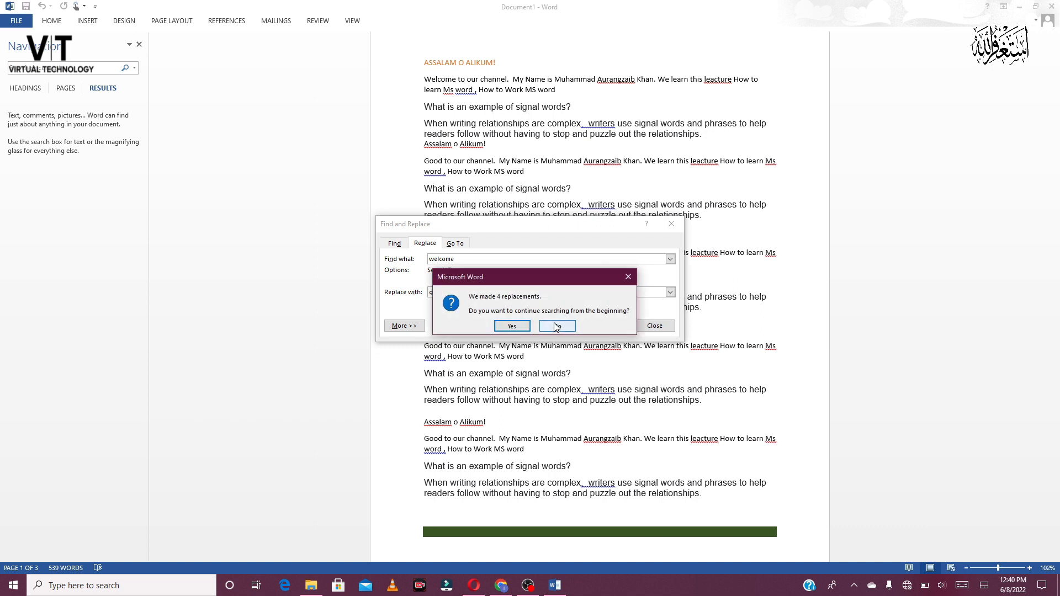
pyautogui.click(521, 326)
pyautogui.click(542, 324)
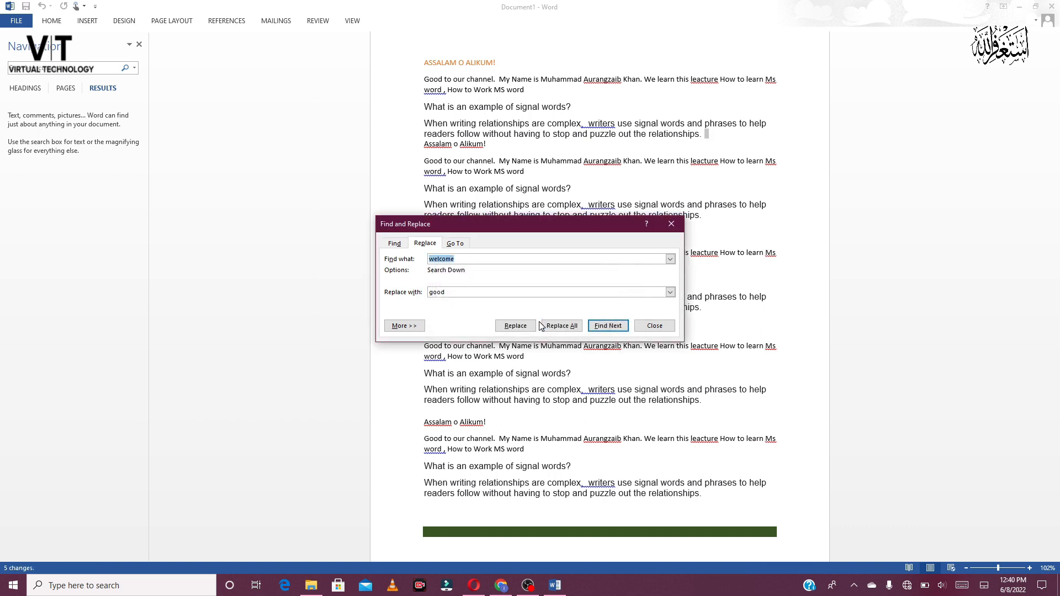
# - Look for any remaining "welcome" to the end of the document, and close Find and Replace
pyautogui.click(621, 327)
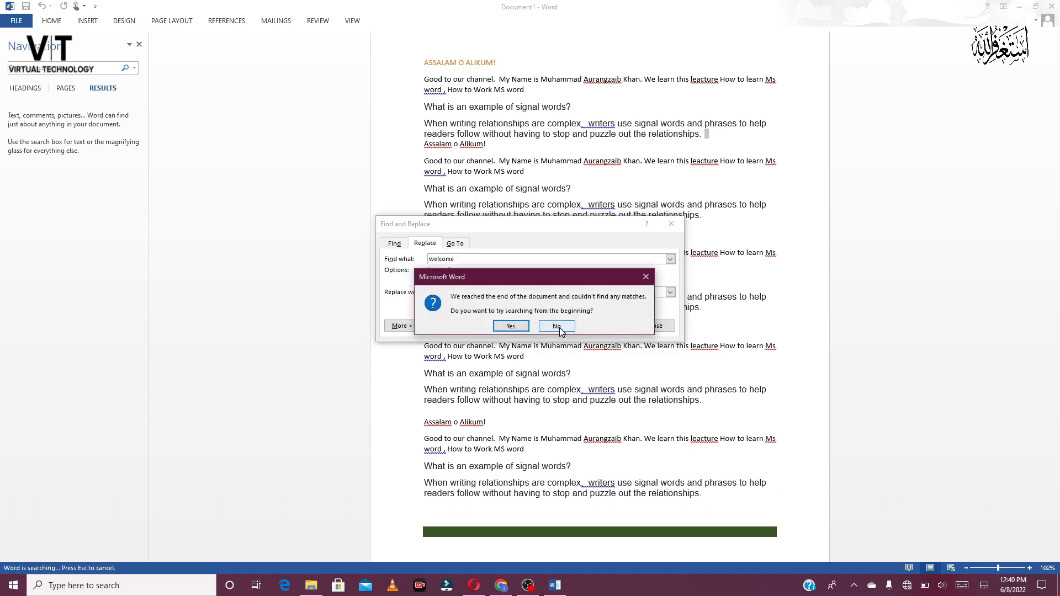
pyautogui.click(559, 326)
pyautogui.click(654, 326)
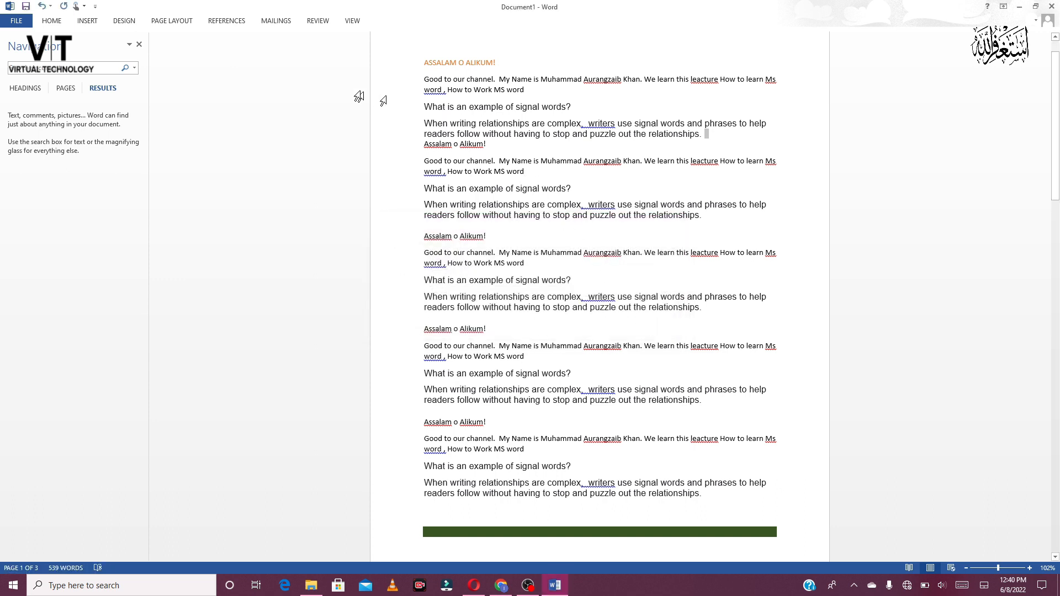
# - Search the document for "Good" to review the replaced words, and clear the search
pyautogui.click(25, 69)
pyautogui.write('Good')
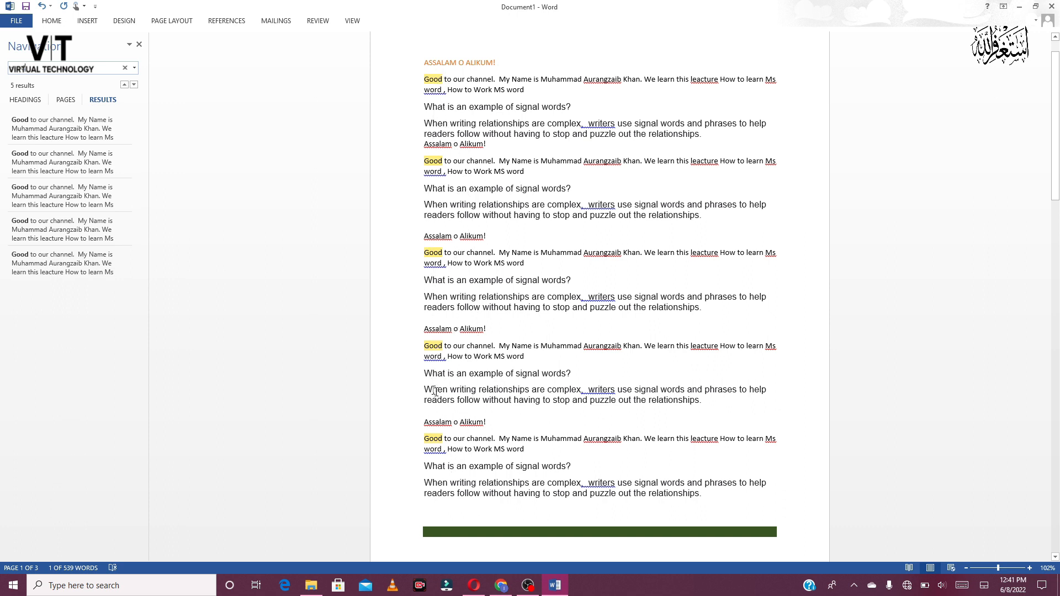
pyautogui.click(126, 66)
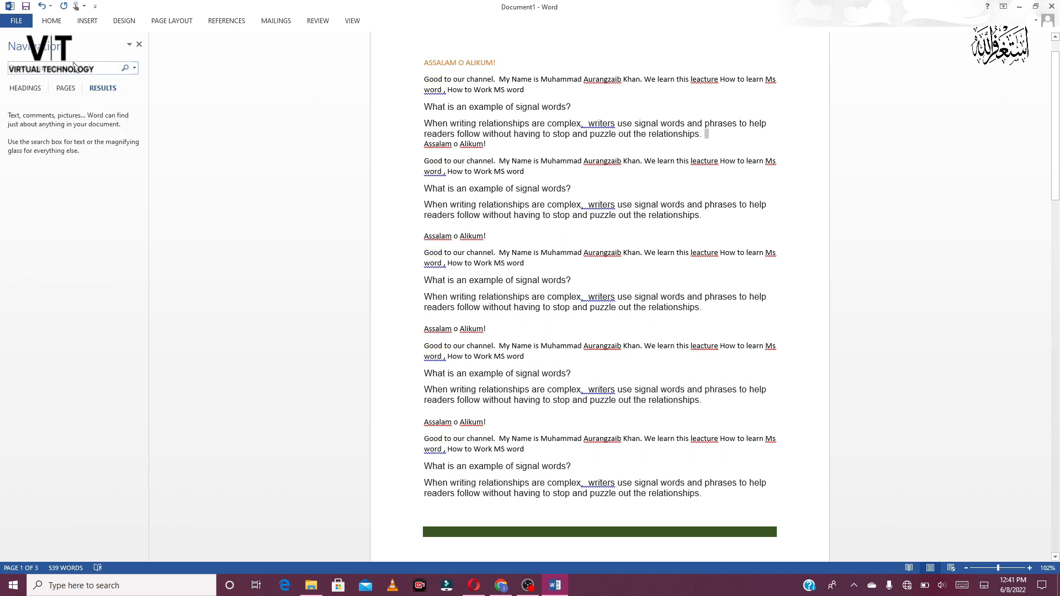
# - Undo both Replace All operations so the original "Welcome" and "good" wording is restored
pyautogui.click(42, 7)
pyautogui.click(42, 7)
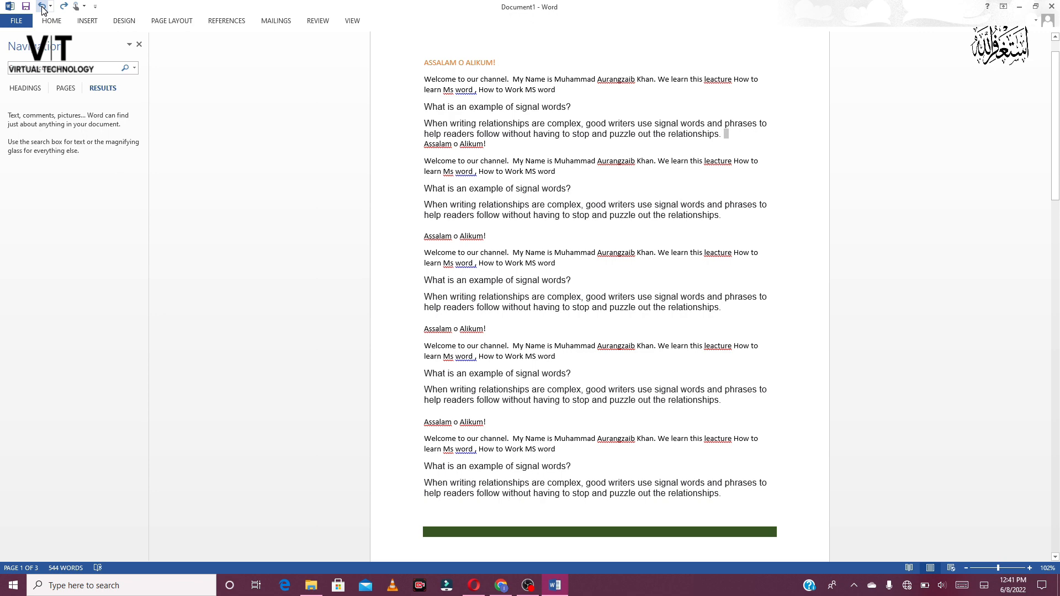
# - Use the Find command to highlight every "good" in the document
pyautogui.click(51, 21)
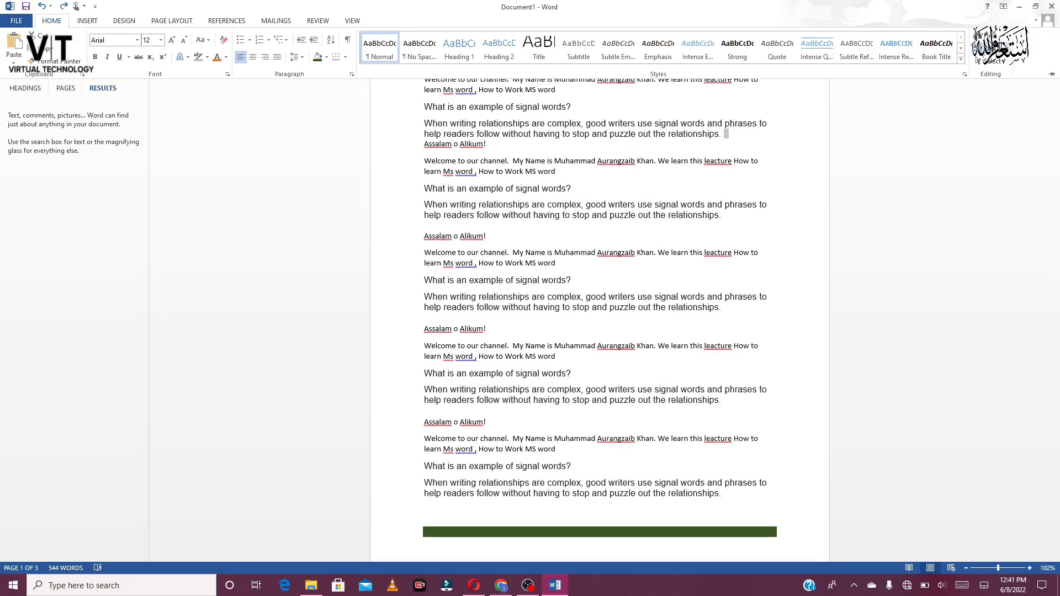
pyautogui.click(1003, 36)
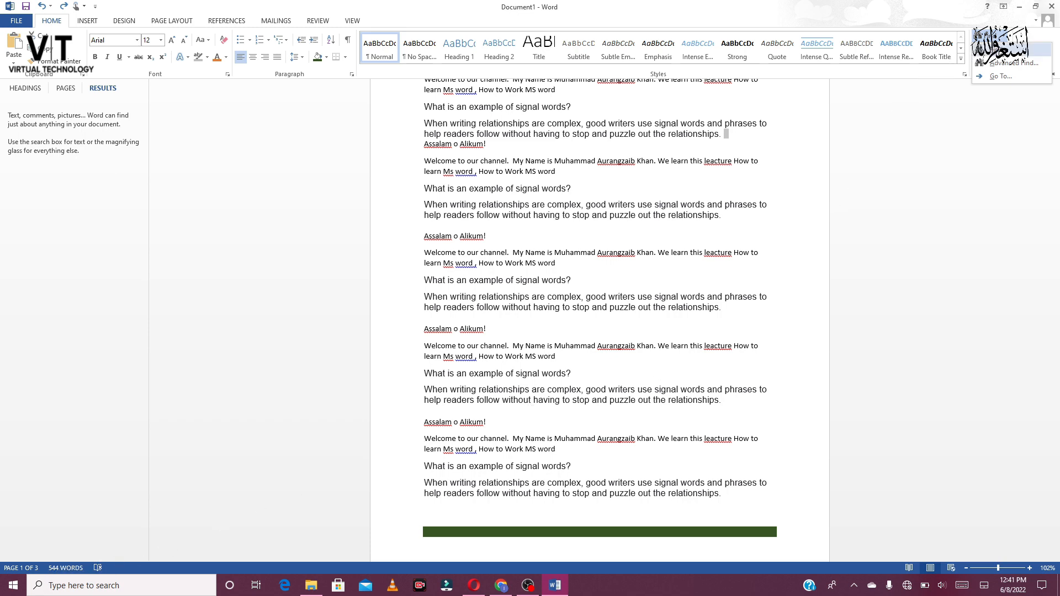
pyautogui.click(1010, 50)
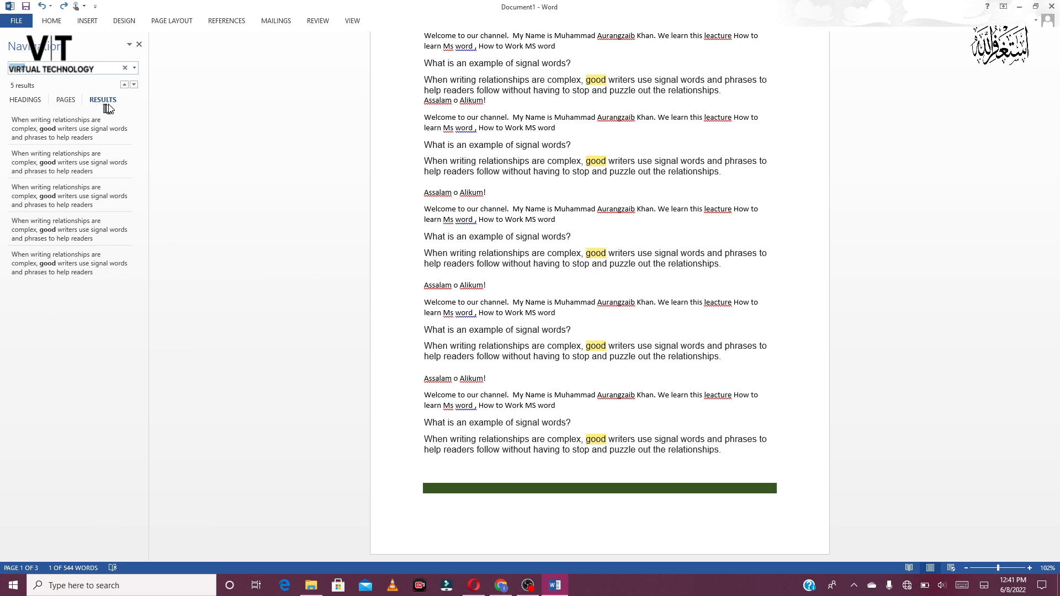
# - Select all of the document's text, and use the option that selects all text with similar formatting
pyautogui.click(55, 20)
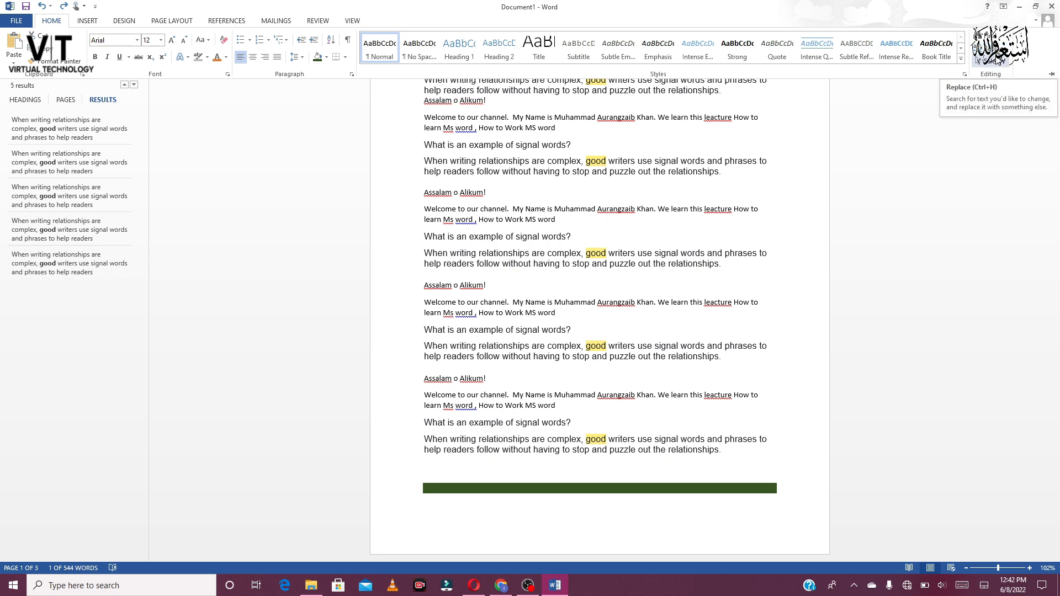
pyautogui.click(999, 61)
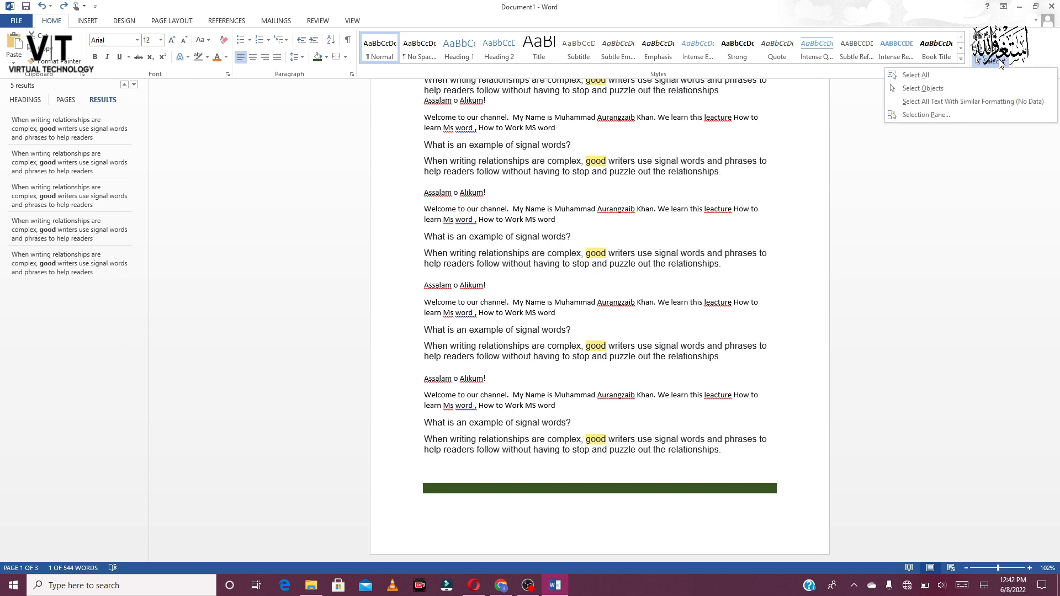
pyautogui.click(949, 74)
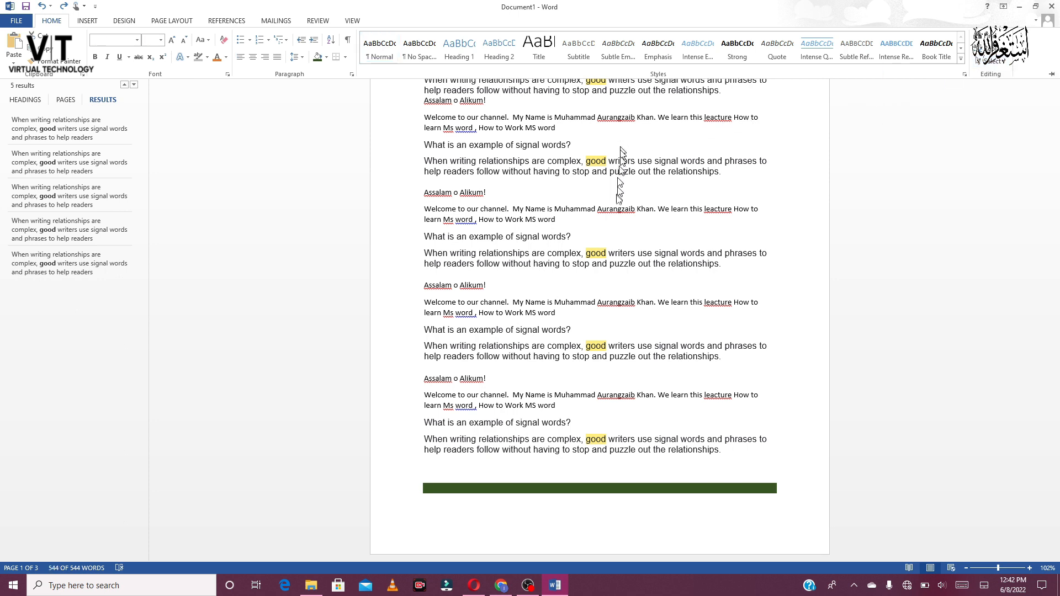
pyautogui.click(992, 62)
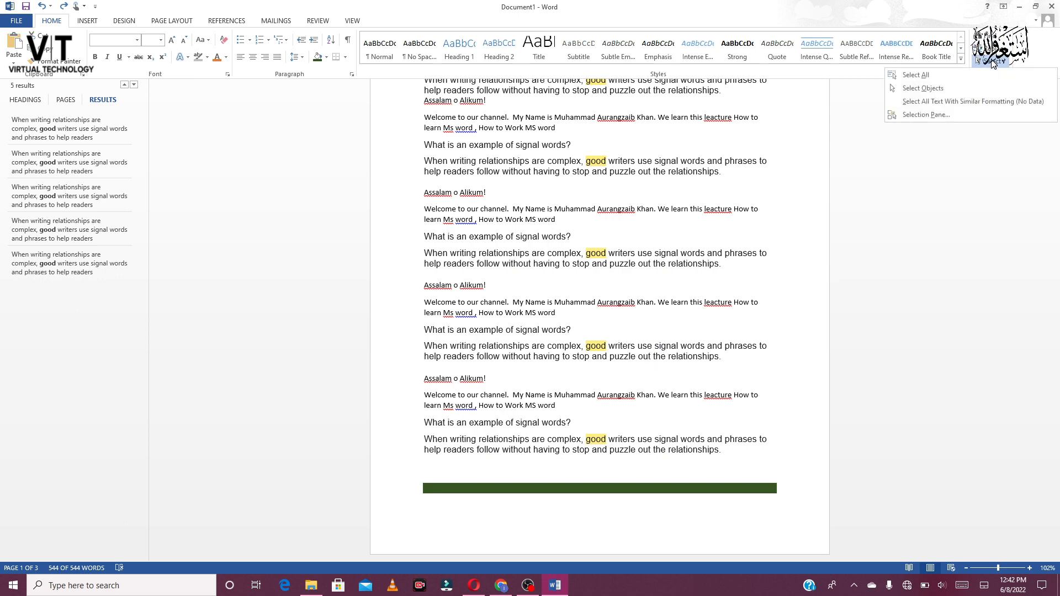
pyautogui.click(955, 75)
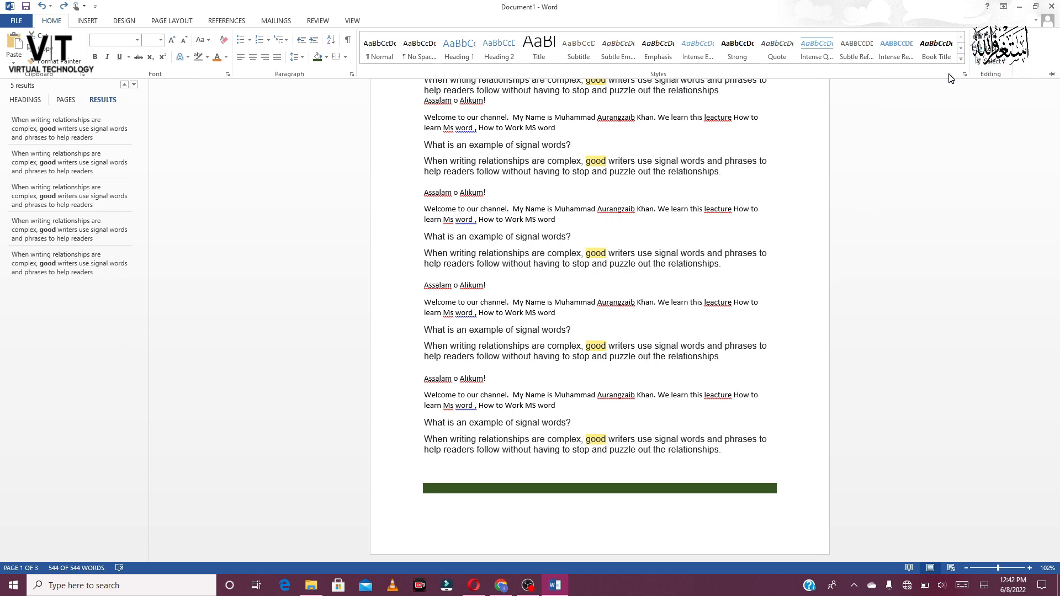
pyautogui.click(988, 61)
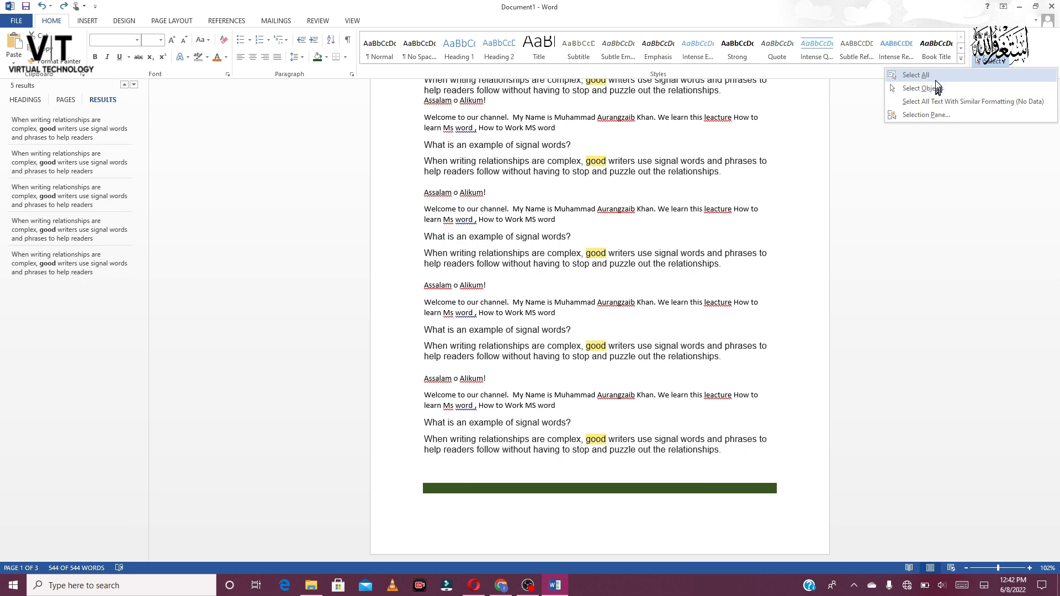
pyautogui.click(923, 102)
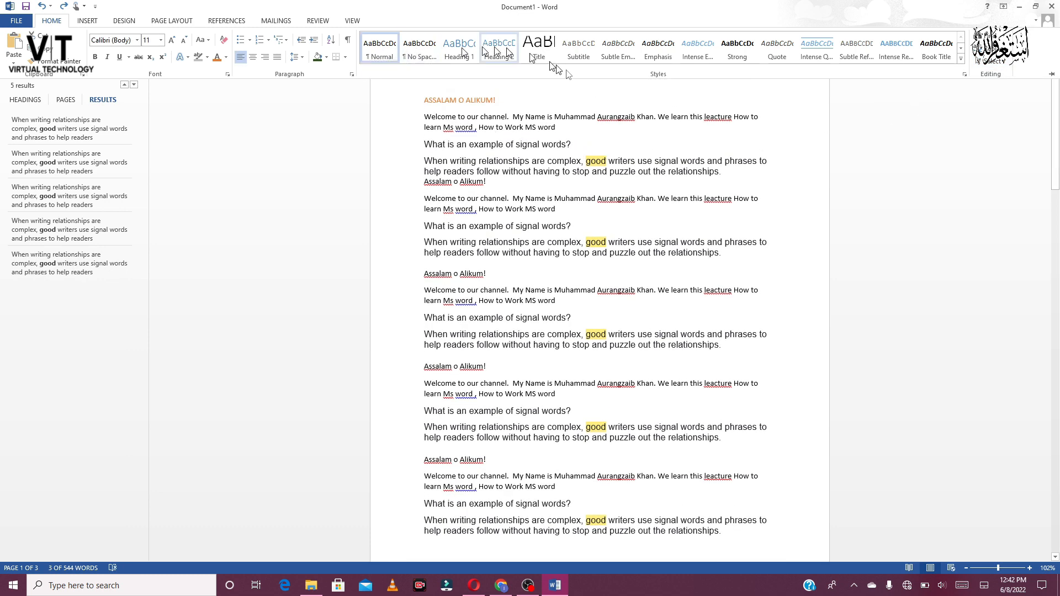
# - Display the Selection Pane and show all objects in the document
pyautogui.click(988, 61)
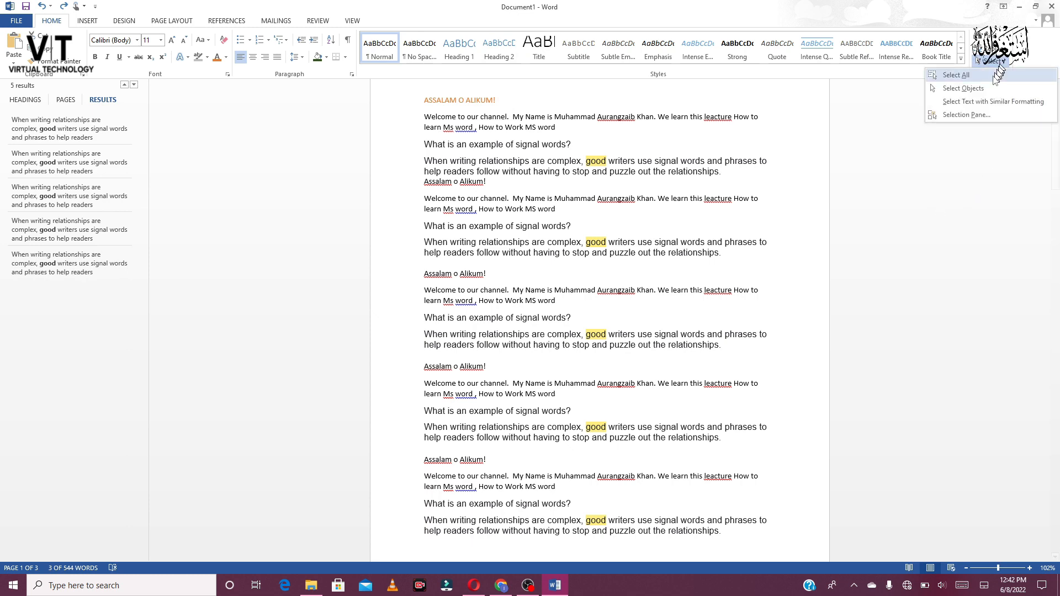
pyautogui.click(966, 115)
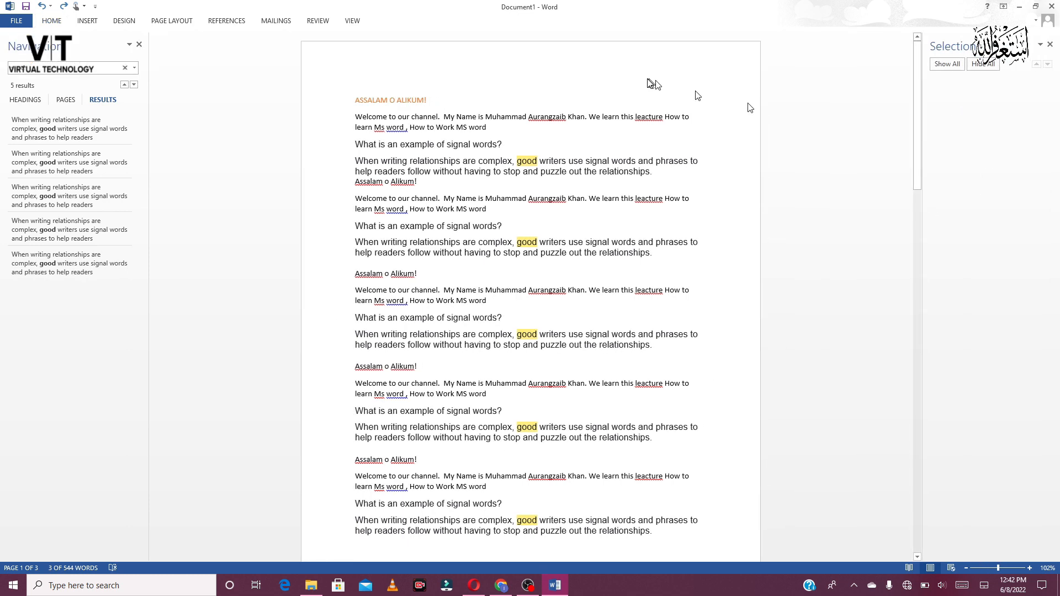
pyautogui.click(944, 65)
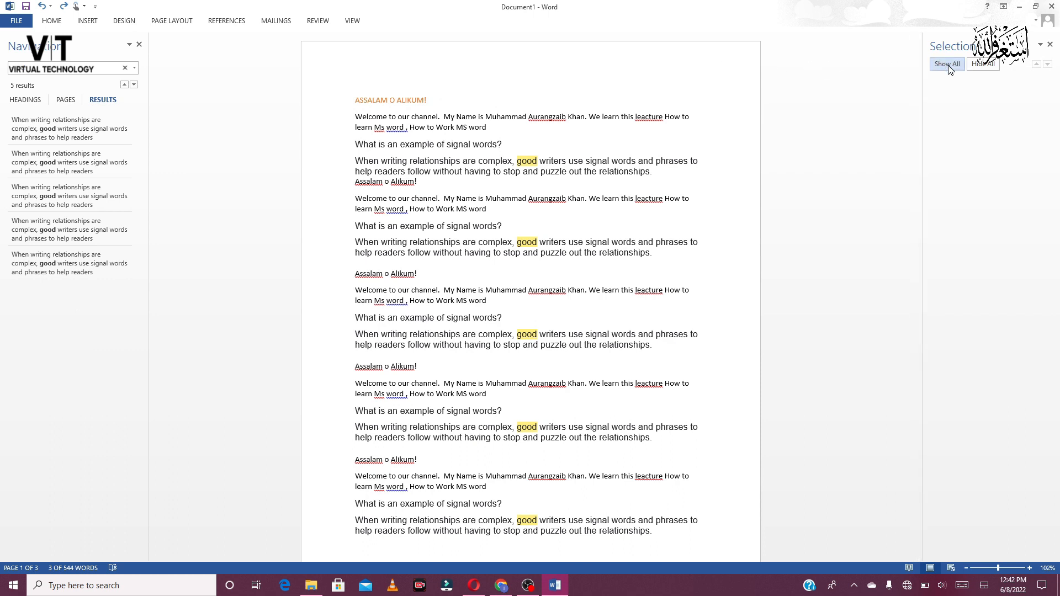
# - Select the whole document's text and close the Navigation pane
pyautogui.tripleClick(341, 182)
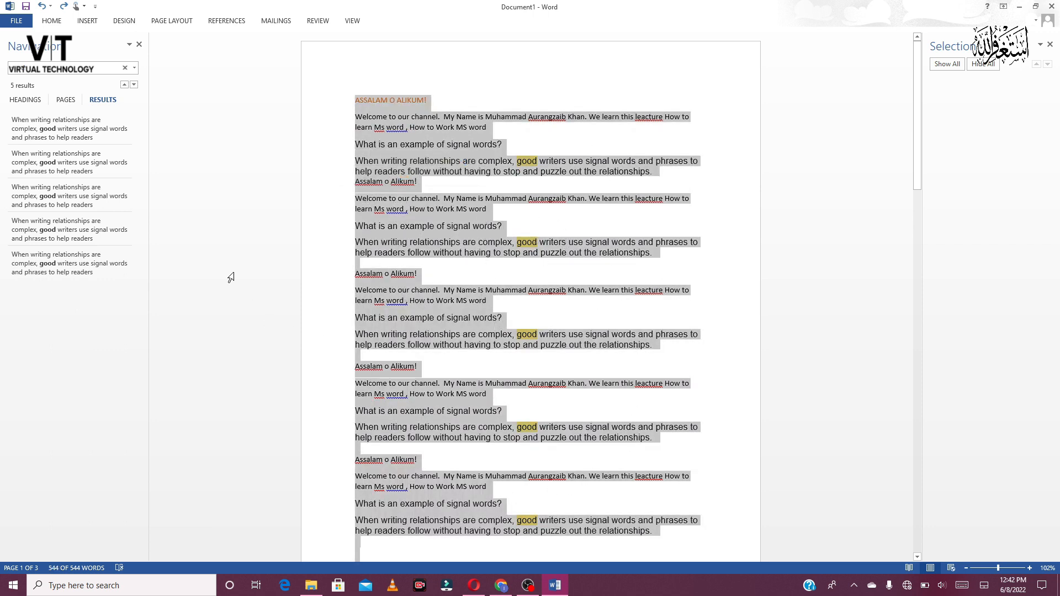
pyautogui.click(138, 44)
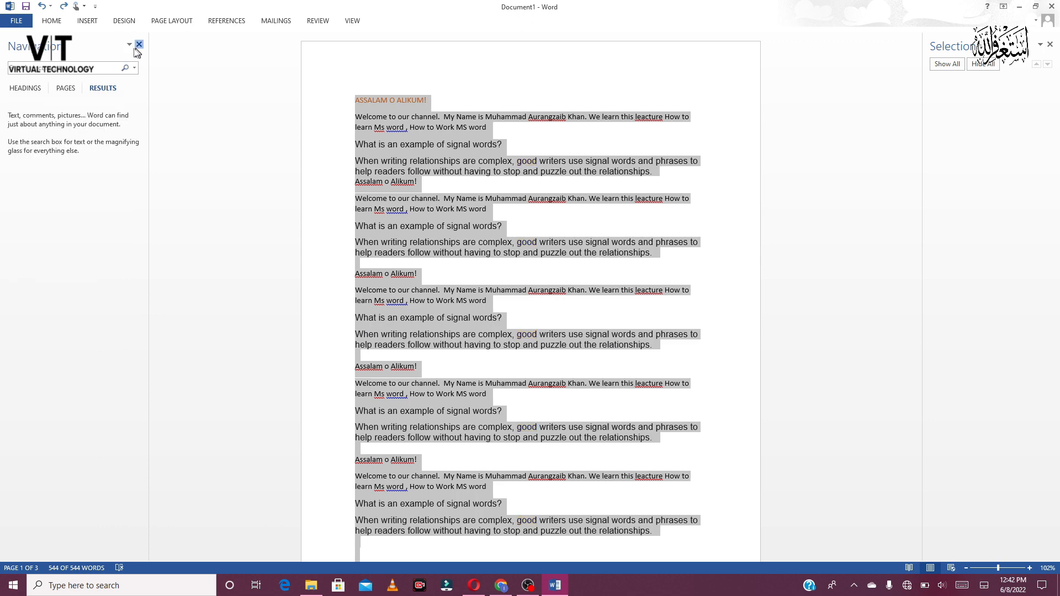
# - Insert the built-in Integral cover page at the start of the document
pyautogui.click(51, 21)
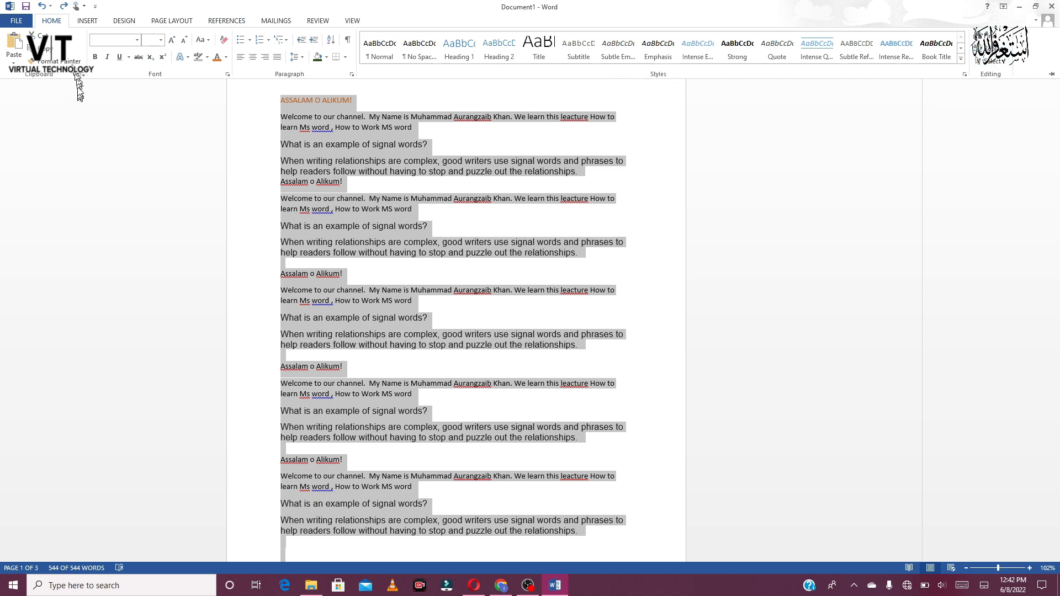
pyautogui.click(86, 22)
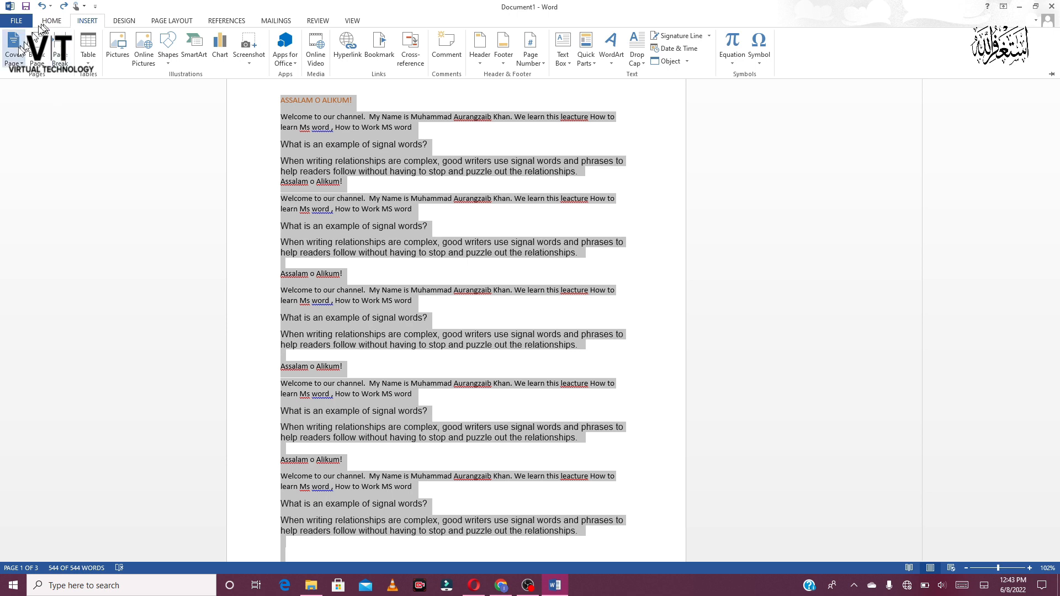
pyautogui.click(21, 62)
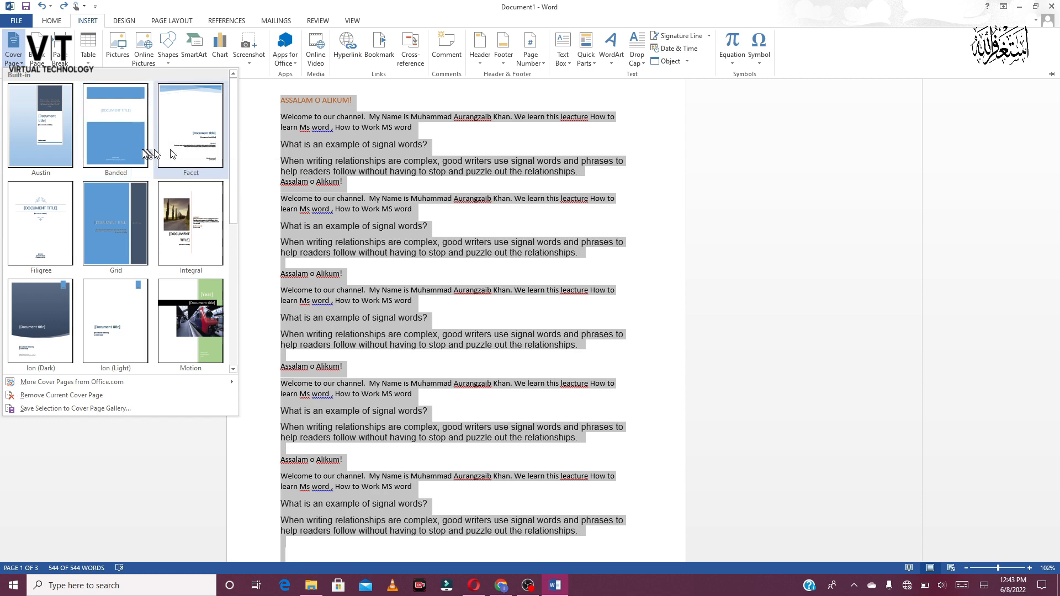
pyautogui.click(179, 204)
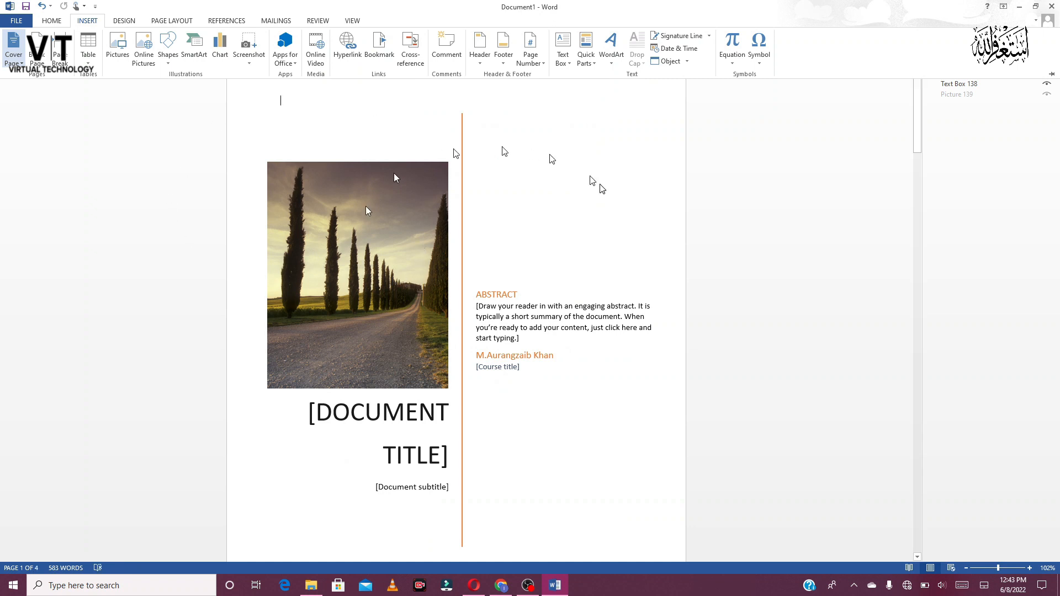
# - Start a new line under the cover page's Abstract heading and paste the copied greeting and signal-words text there
pyautogui.click(258, 133)
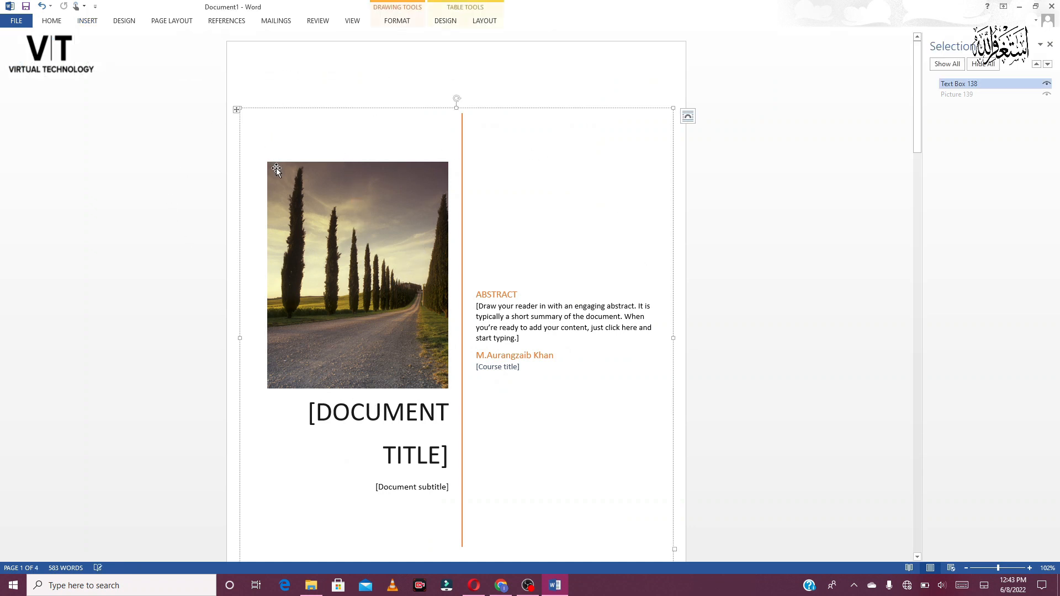
pyautogui.rightClick(519, 232)
pyautogui.click(498, 224)
pyautogui.press('Return')
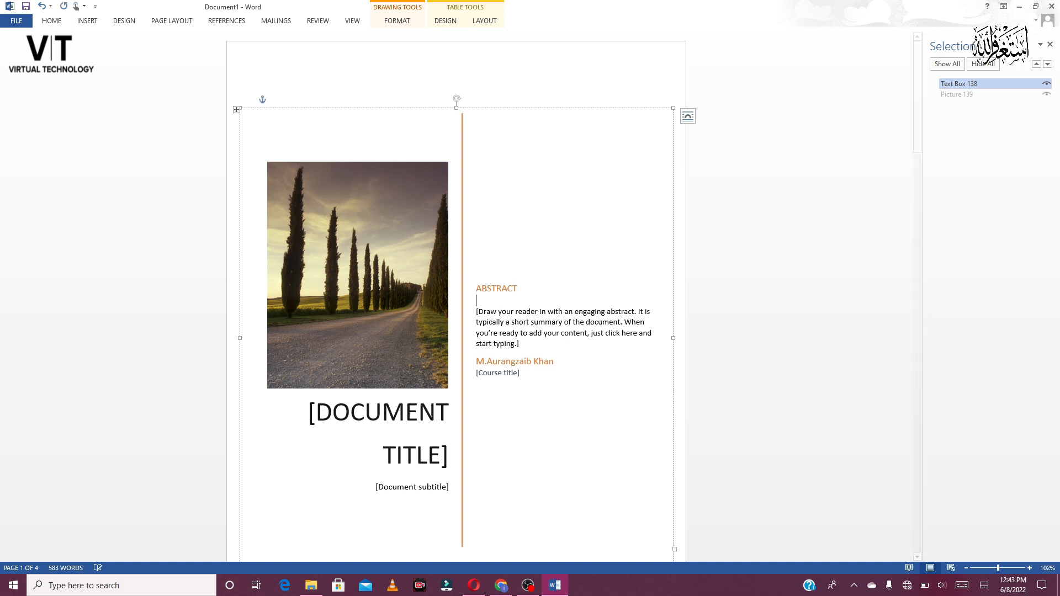
pyautogui.write('Assalam o Alikum! Welcome to our channel.  My Name is Muhammad Aurangzaib Khan. We learn this leacture How to learn Ms word , How to Work MS word What is an example of signal words? When writing relationships are complex, good writers use signal words and phrases to help readers follow without having to stop and puzzle out the relationships.')
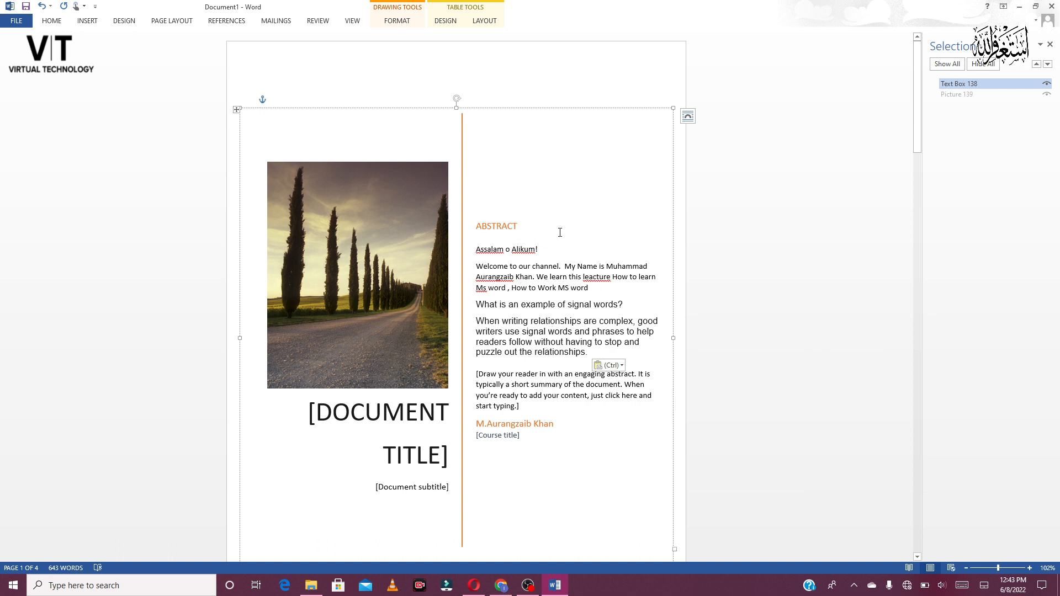
# - Look through the gallery of built-in cover page designs and close it without choosing one
pyautogui.click(52, 21)
pyautogui.click(86, 21)
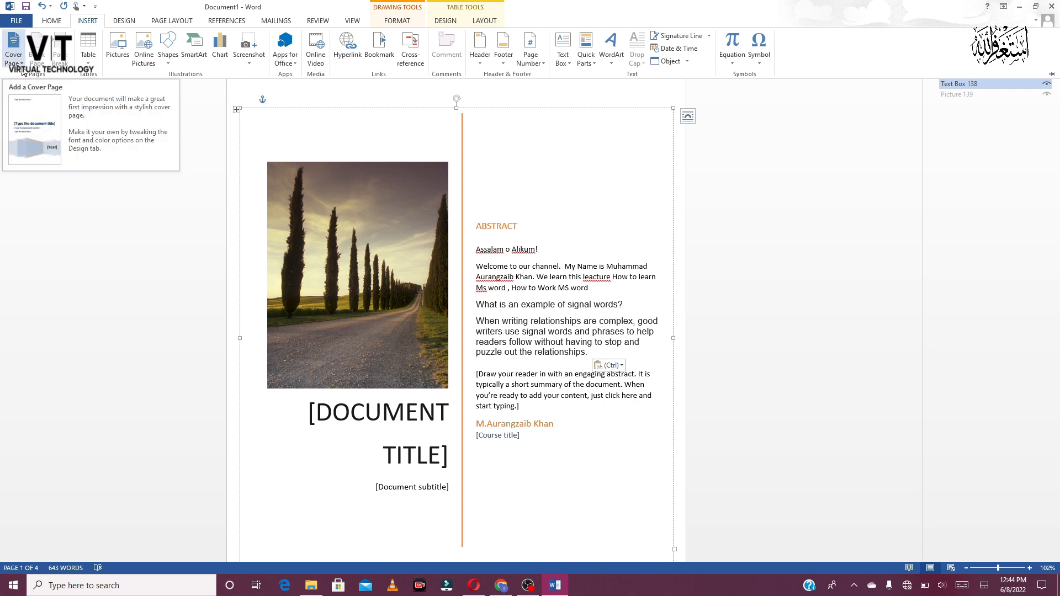
pyautogui.click(22, 69)
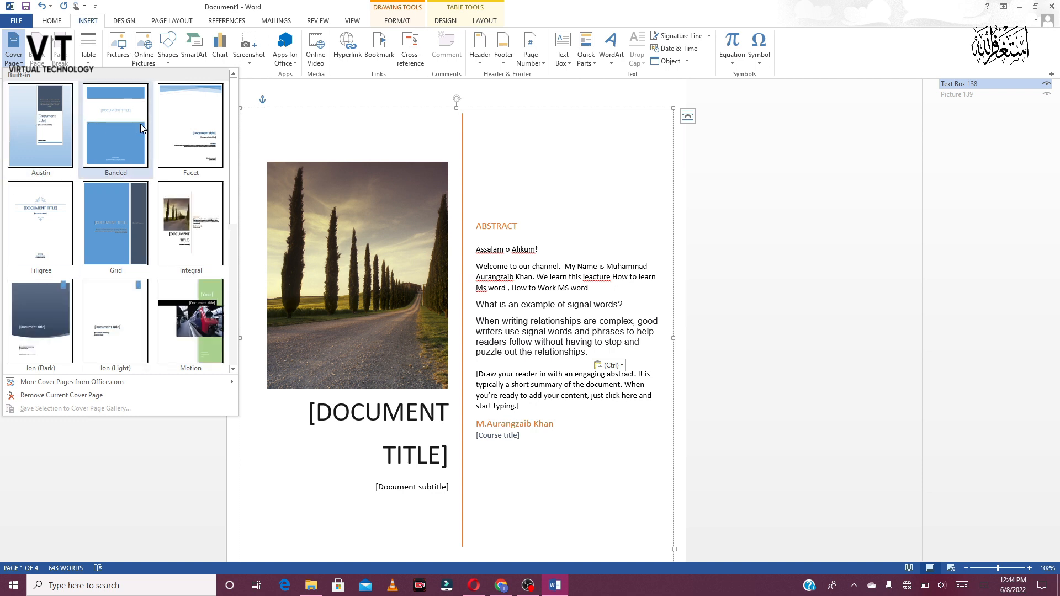
pyautogui.moveTo(235, 161); pyautogui.dragTo(235, 302)
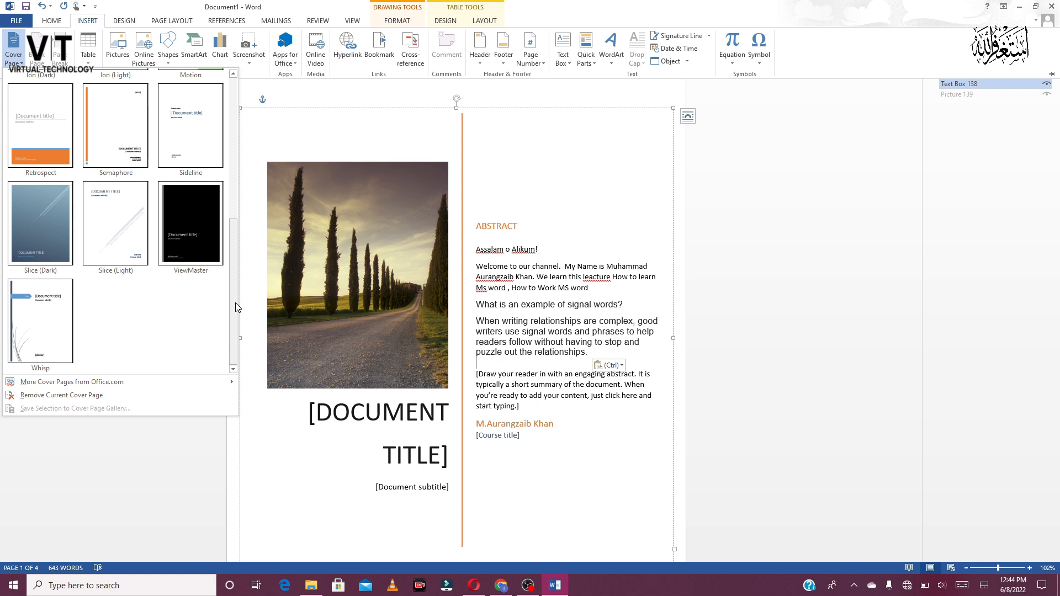
pyautogui.moveTo(235, 303); pyautogui.dragTo(242, 127)
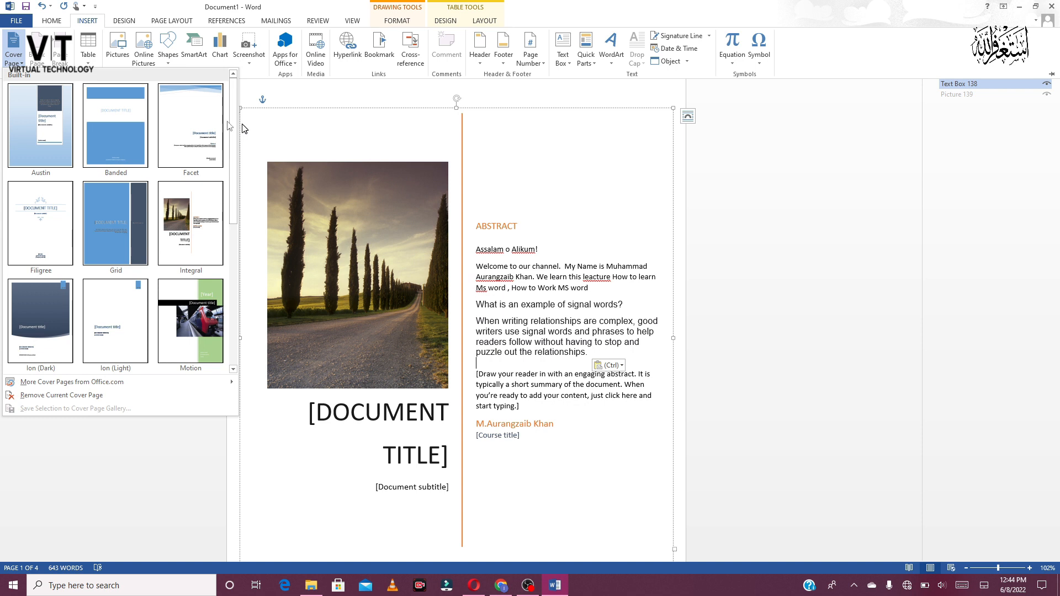
pyautogui.press('Escape')
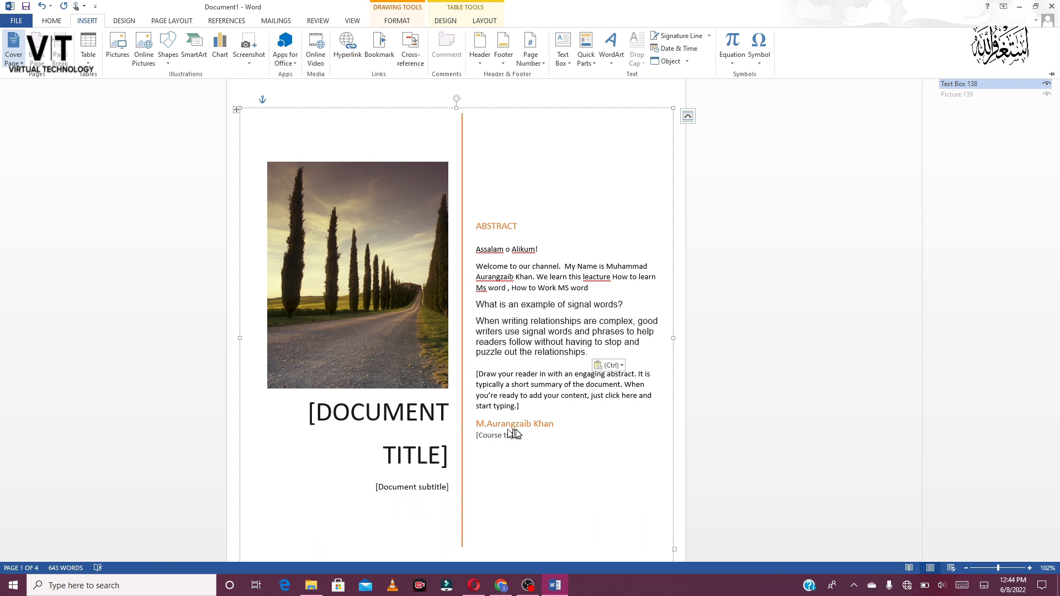
# - Examine the cover page's Abstract, author and course title fields, selecting the [Course title] placeholder
pyautogui.click(485, 228)
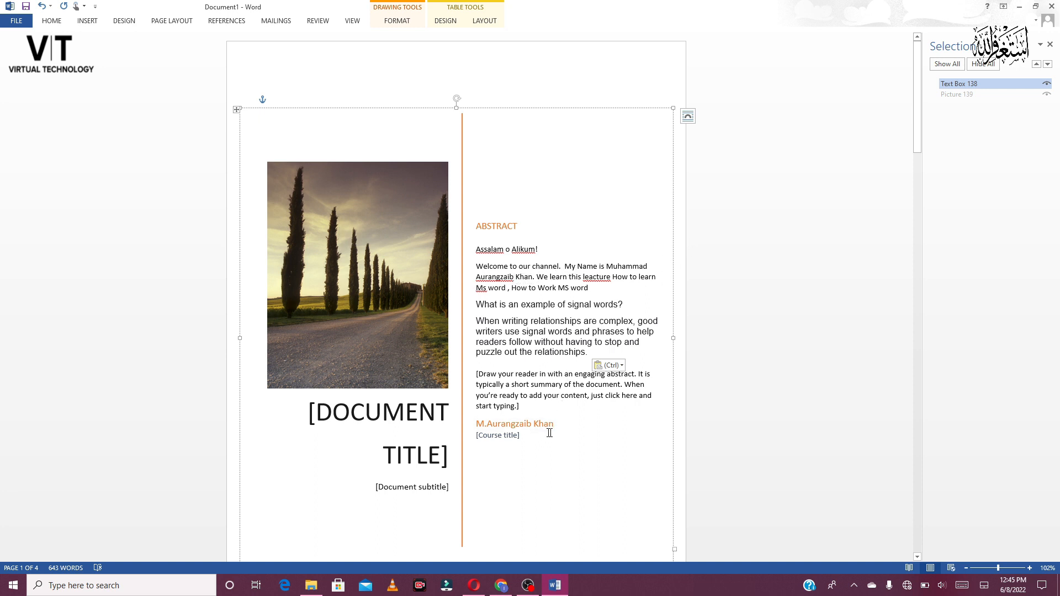
pyautogui.click(568, 424)
pyautogui.moveTo(567, 423); pyautogui.dragTo(478, 431)
pyautogui.click(603, 477)
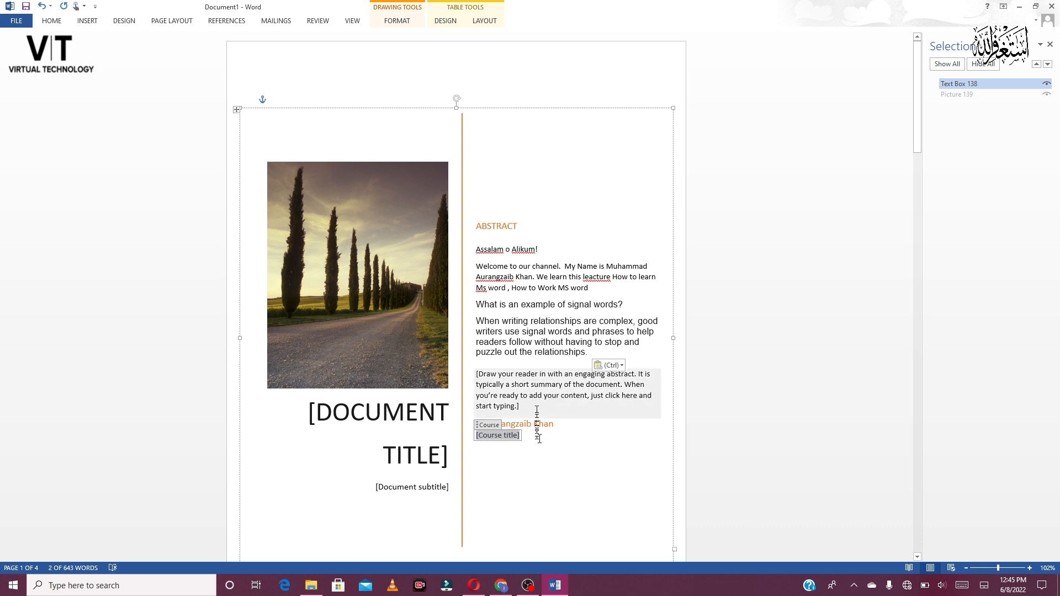
pyautogui.click(572, 461)
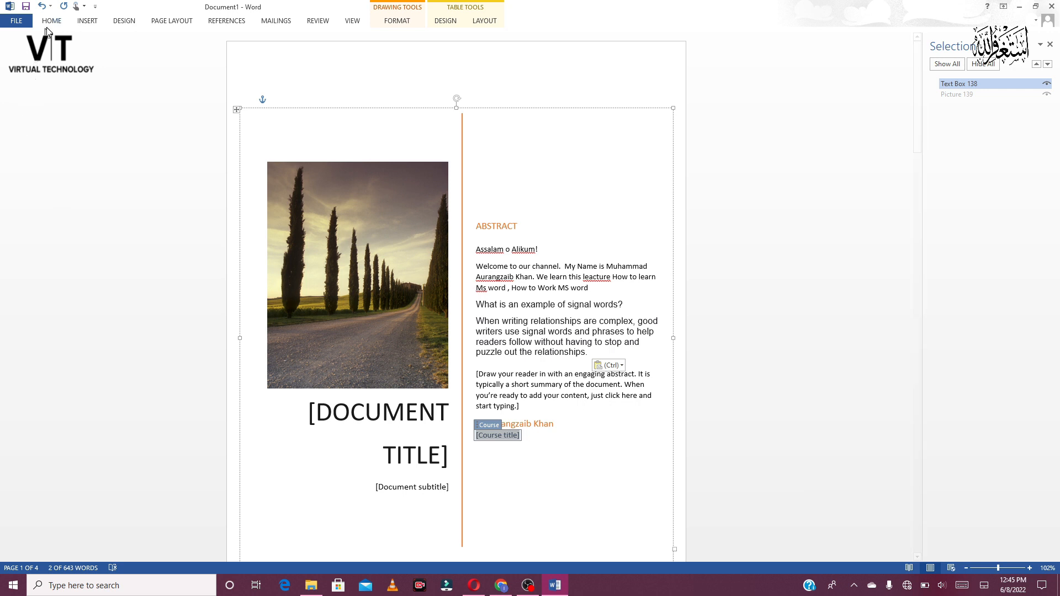
# - Undo every edit, including the cover page and all typed text, until the document is blank
pyautogui.click(86, 21)
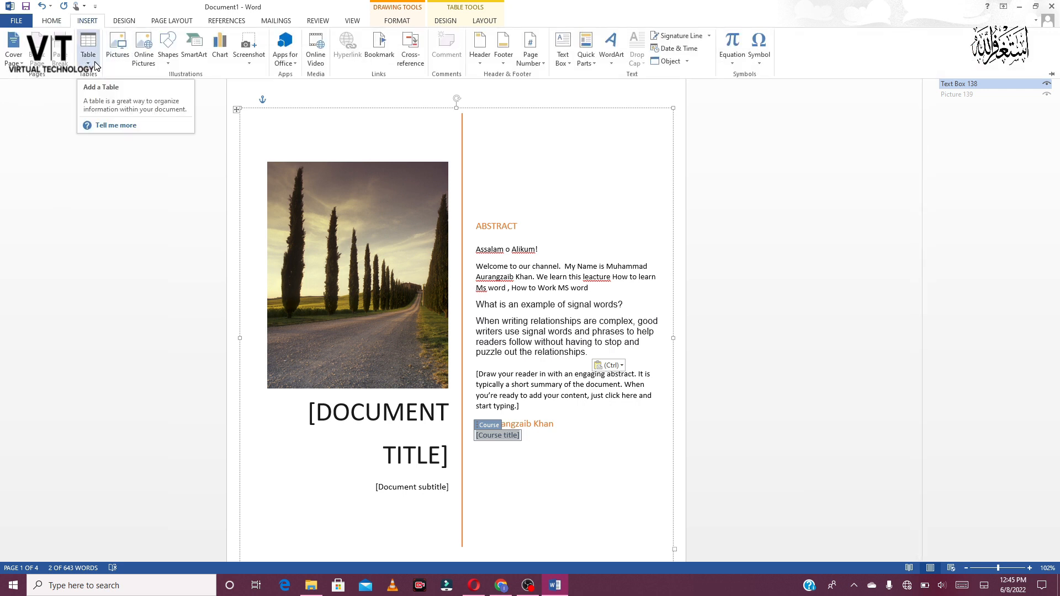
pyautogui.click(95, 63)
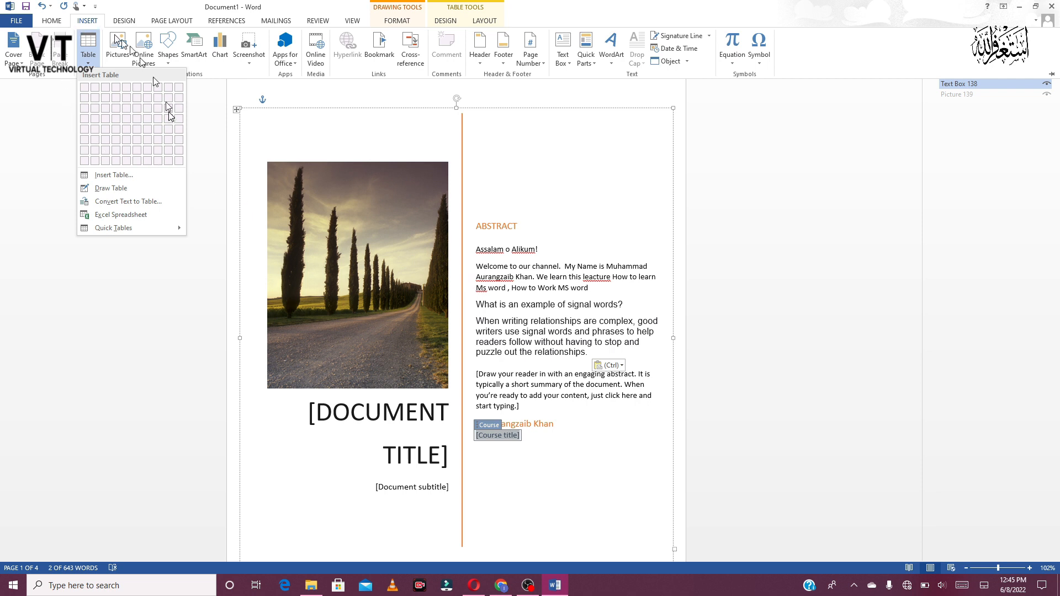
pyautogui.click(42, 7)
pyautogui.click(41, 8)
pyautogui.click(42, 7)
pyautogui.click(41, 8)
pyautogui.click(41, 8)
pyautogui.click(41, 8)
pyautogui.click(41, 7)
pyautogui.click(41, 8)
pyautogui.click(42, 7)
pyautogui.click(41, 8)
pyautogui.click(41, 8)
pyautogui.click(41, 8)
pyautogui.click(41, 8)
pyautogui.click(41, 8)
pyautogui.click(41, 7)
pyautogui.click(42, 7)
pyautogui.click(41, 8)
pyautogui.click(41, 8)
pyautogui.click(42, 8)
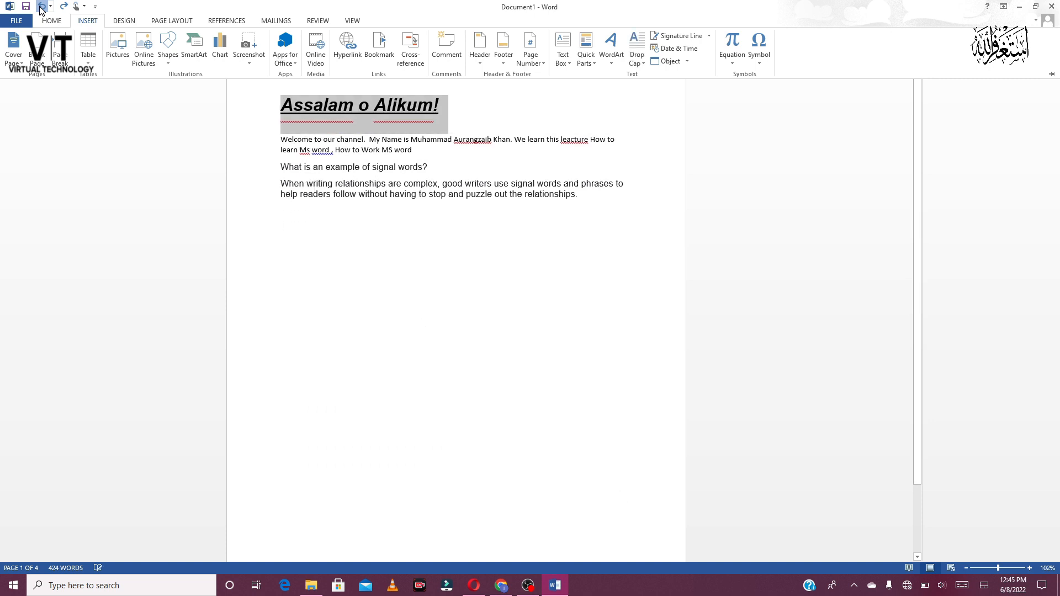
pyautogui.click(41, 8)
pyautogui.click(42, 7)
pyautogui.click(41, 7)
pyautogui.click(42, 7)
pyautogui.click(42, 7)
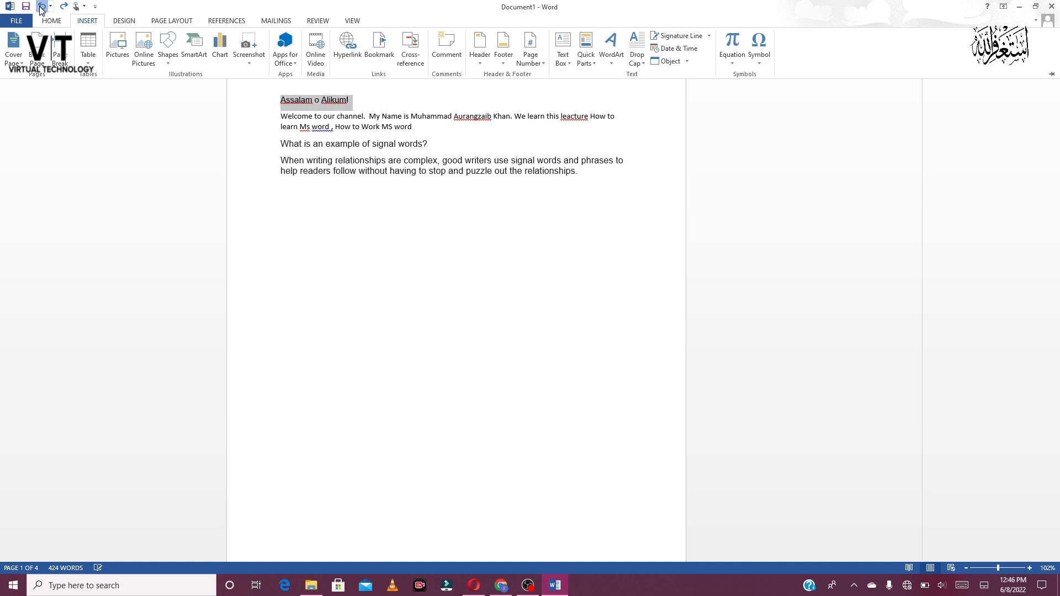
pyautogui.click(41, 8)
pyautogui.click(41, 8)
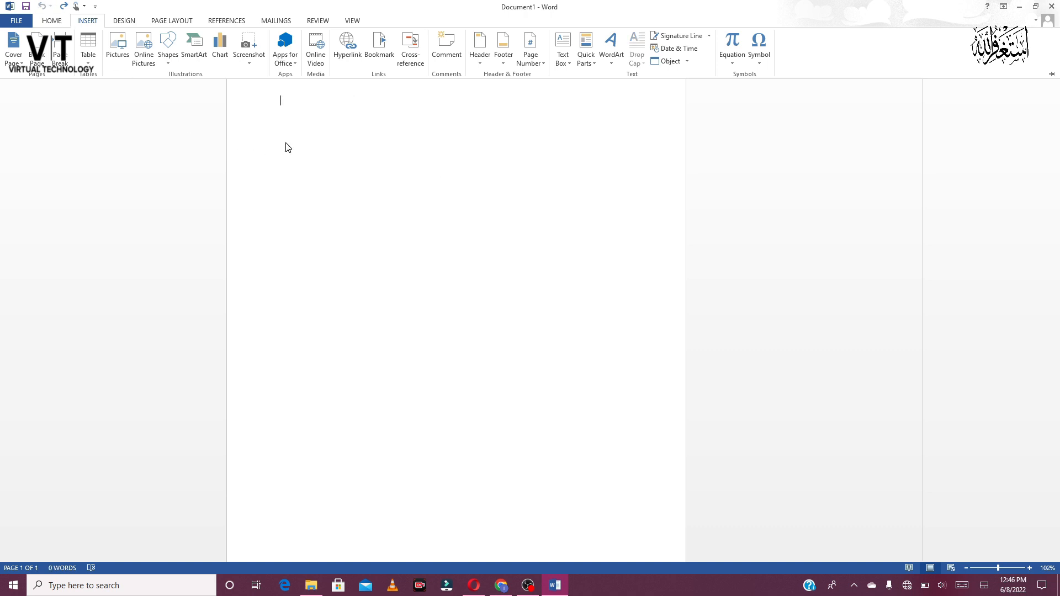
# - Insert a 3x3 table in the blank document and stretch it downward to make its rows taller
pyautogui.click(95, 55)
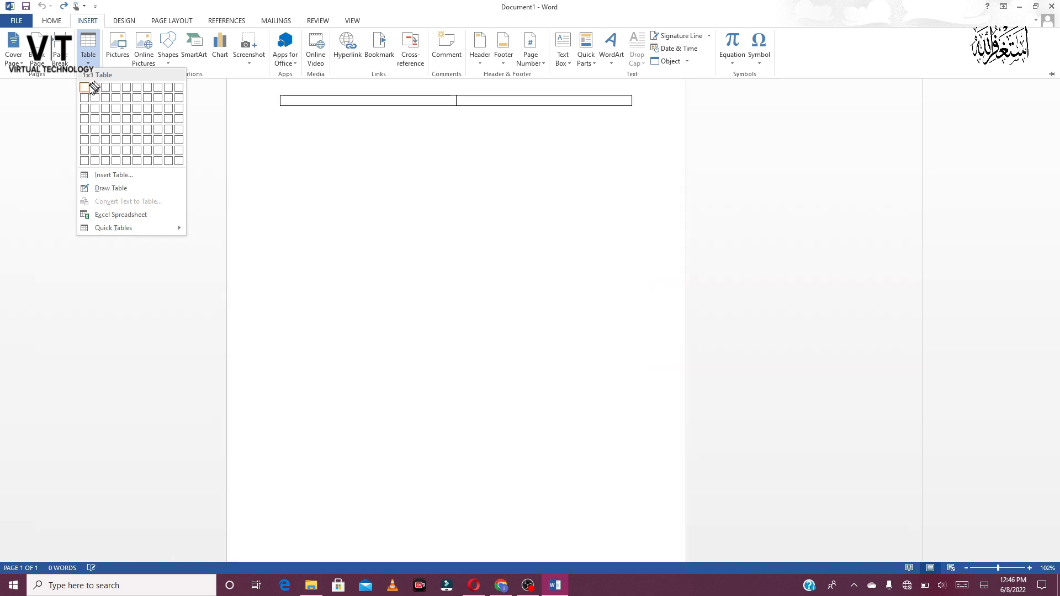
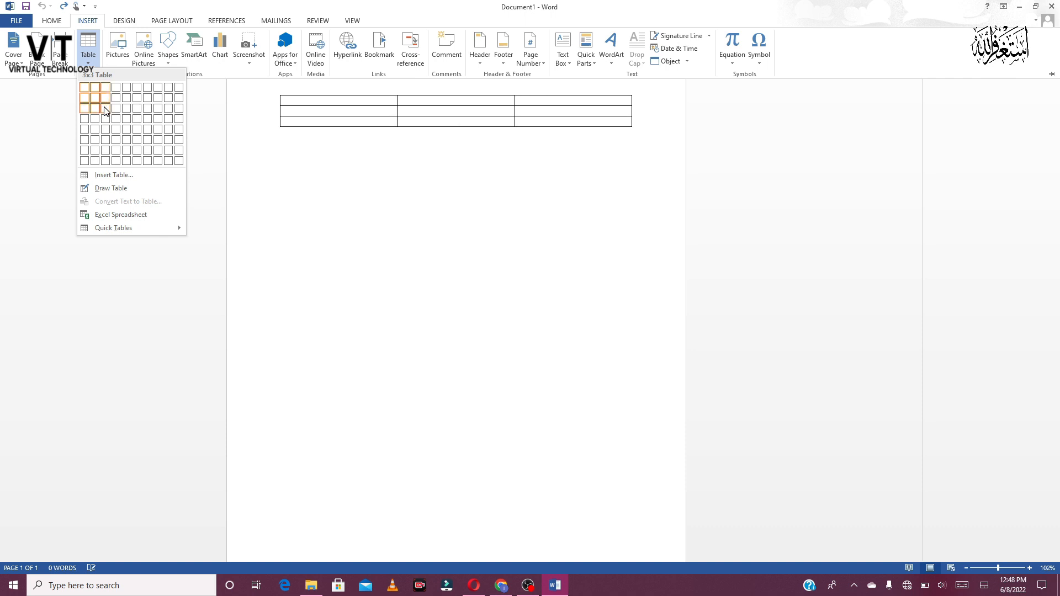
pyautogui.click(106, 110)
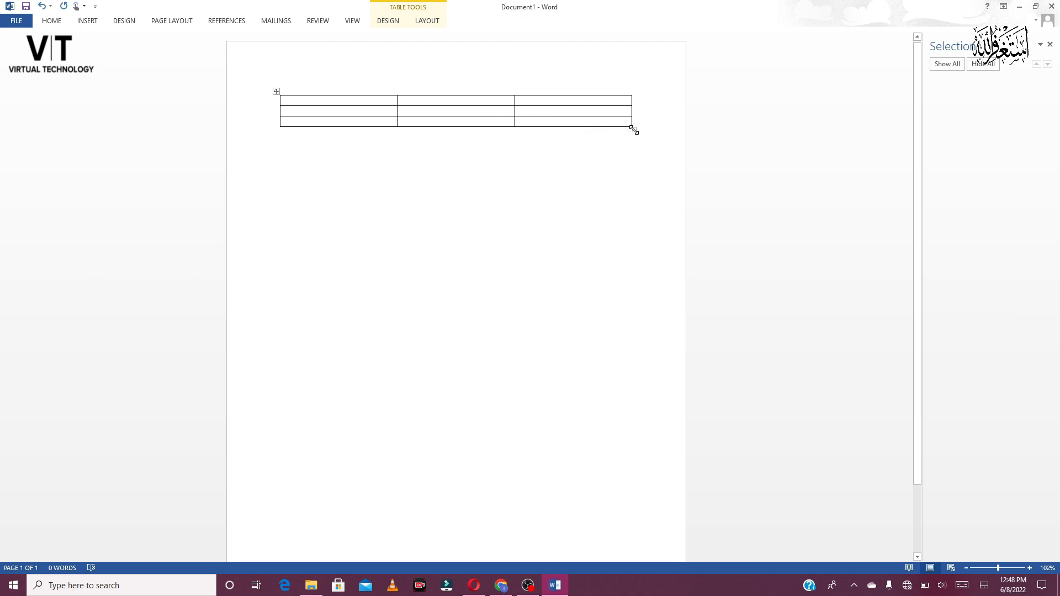
pyautogui.moveTo(632, 127); pyautogui.dragTo(633, 203)
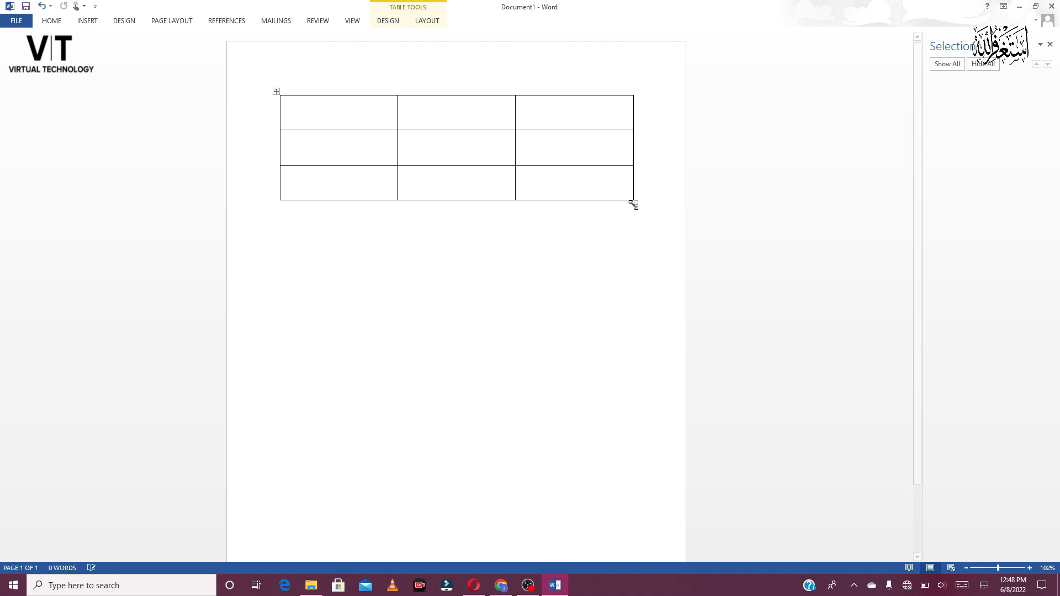
# - Select the table's first row, the entire table, and the first cell of its last row in turn
pyautogui.click(273, 100)
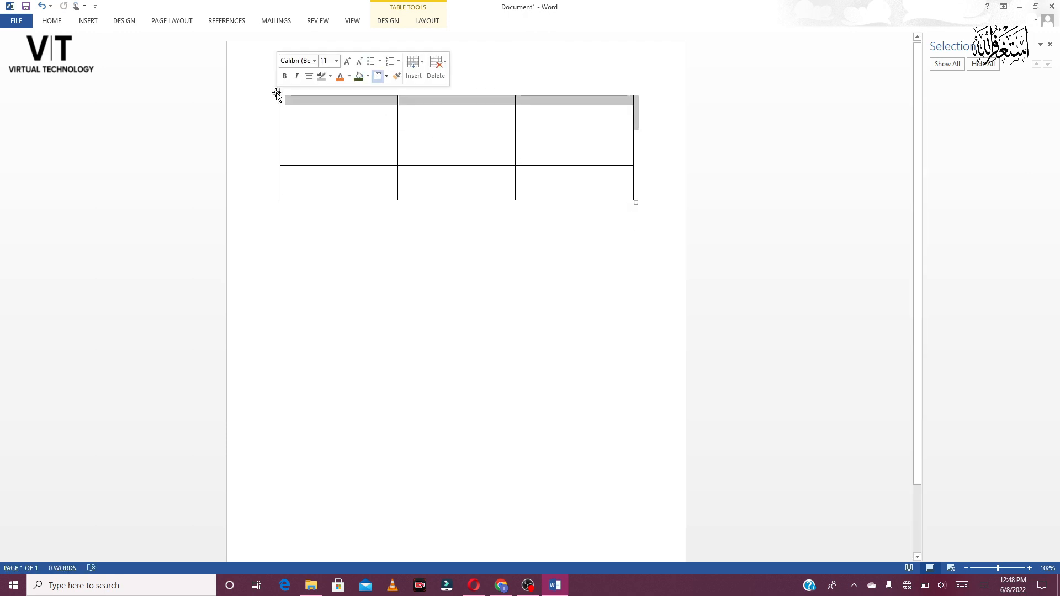
pyautogui.click(276, 91)
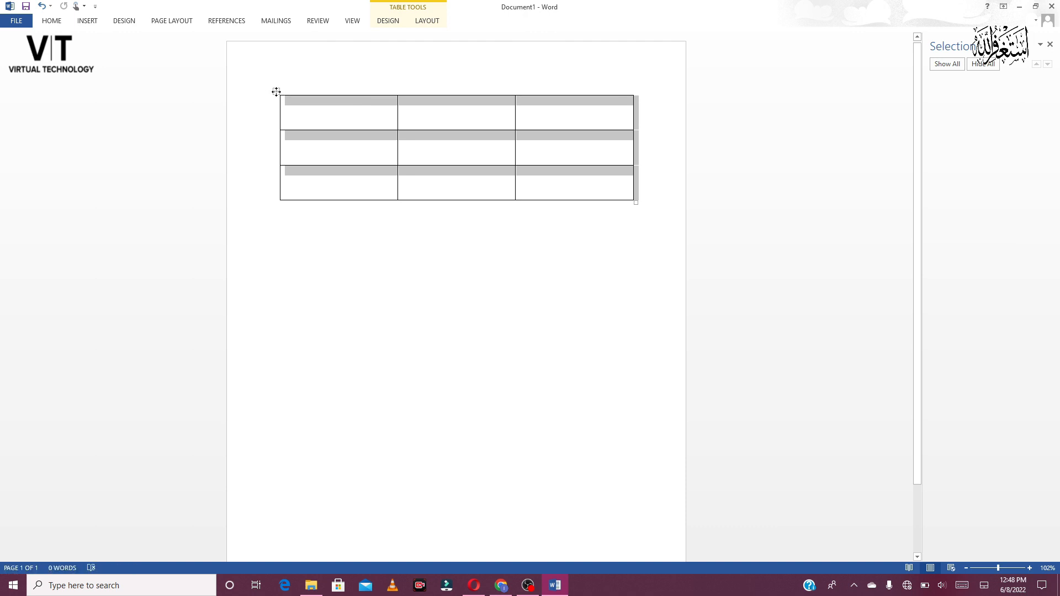
pyautogui.click(282, 198)
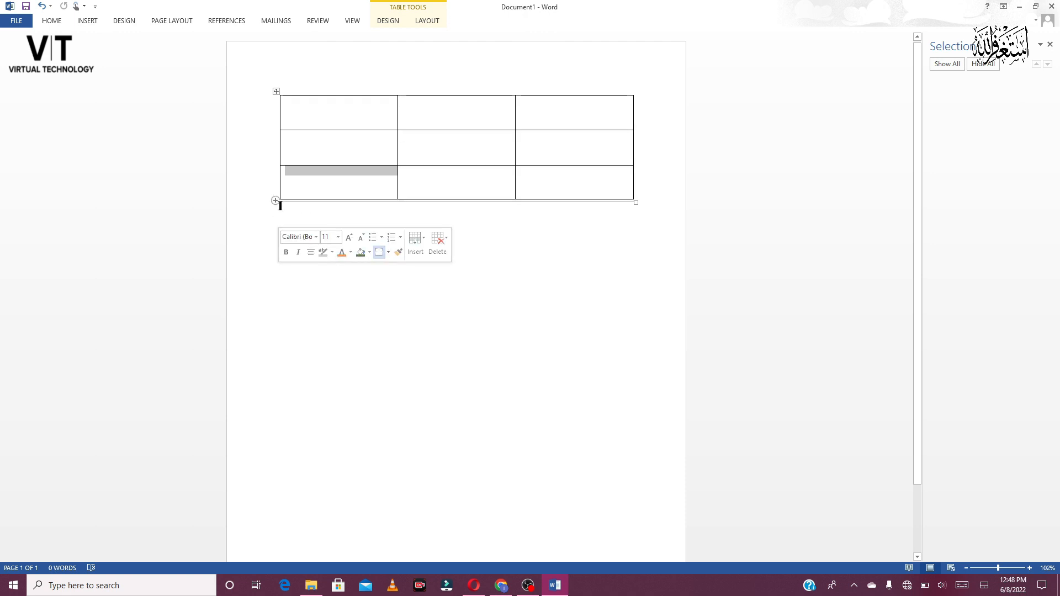
# - Add nine new rows directly below the table's third row
pyautogui.click(276, 200)
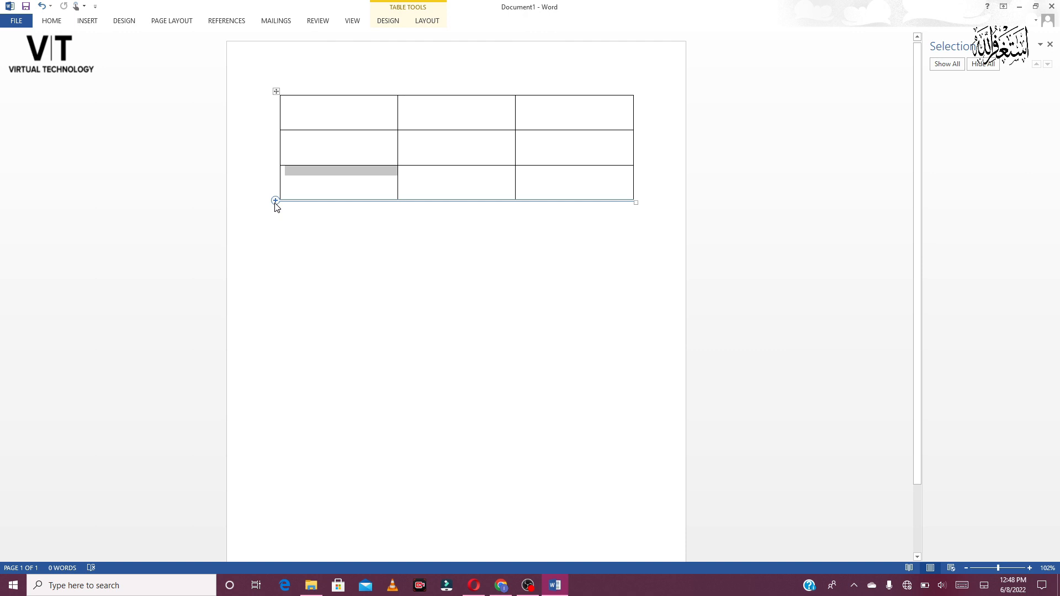
pyautogui.click(275, 200)
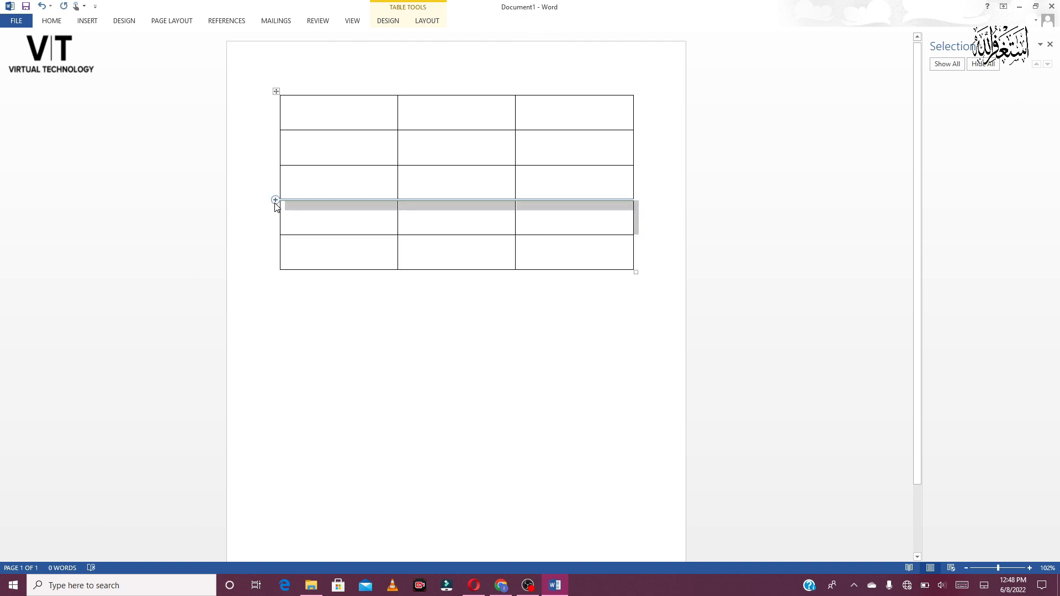
pyautogui.click(276, 200)
pyautogui.click(275, 200)
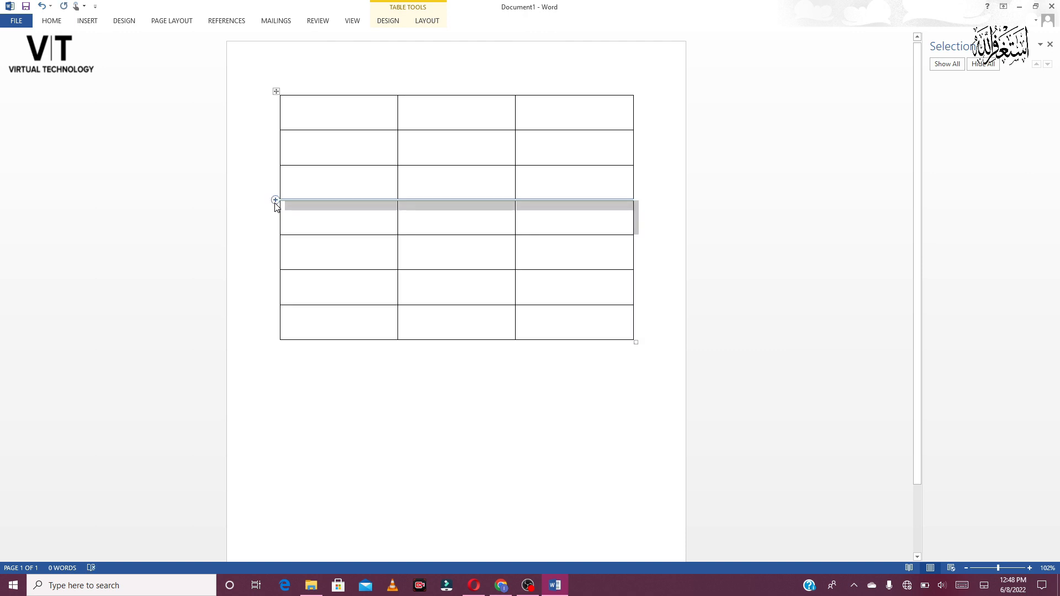
pyautogui.click(275, 200)
pyautogui.click(276, 200)
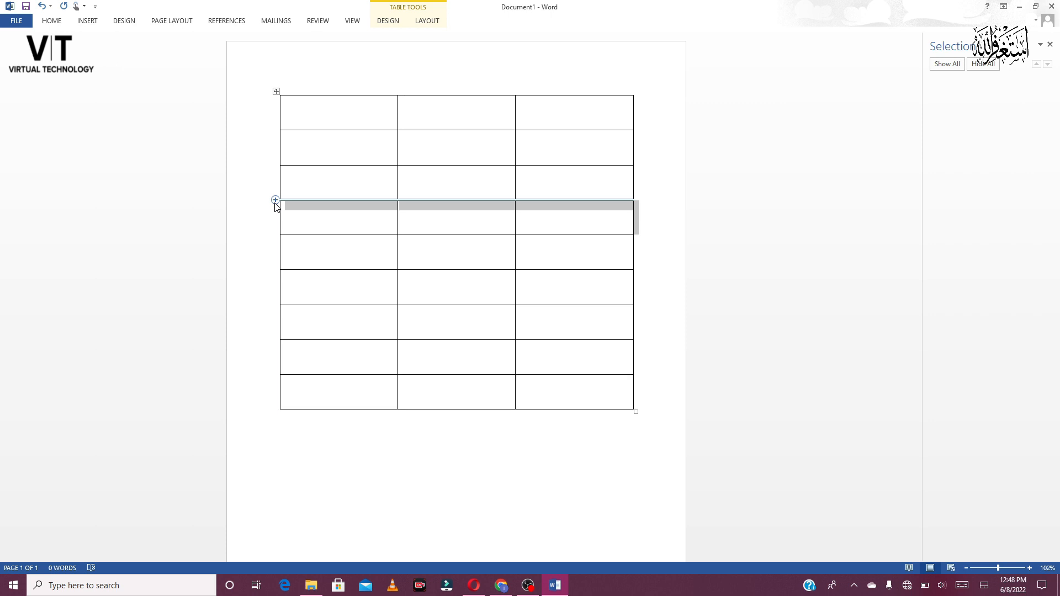
pyautogui.click(275, 201)
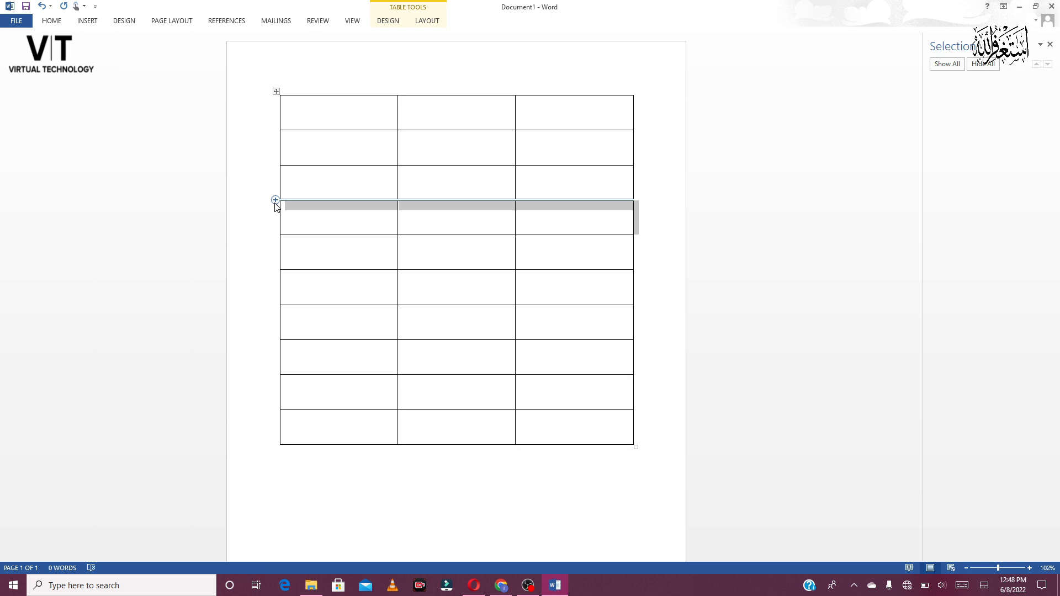
pyautogui.click(276, 200)
pyautogui.click(276, 201)
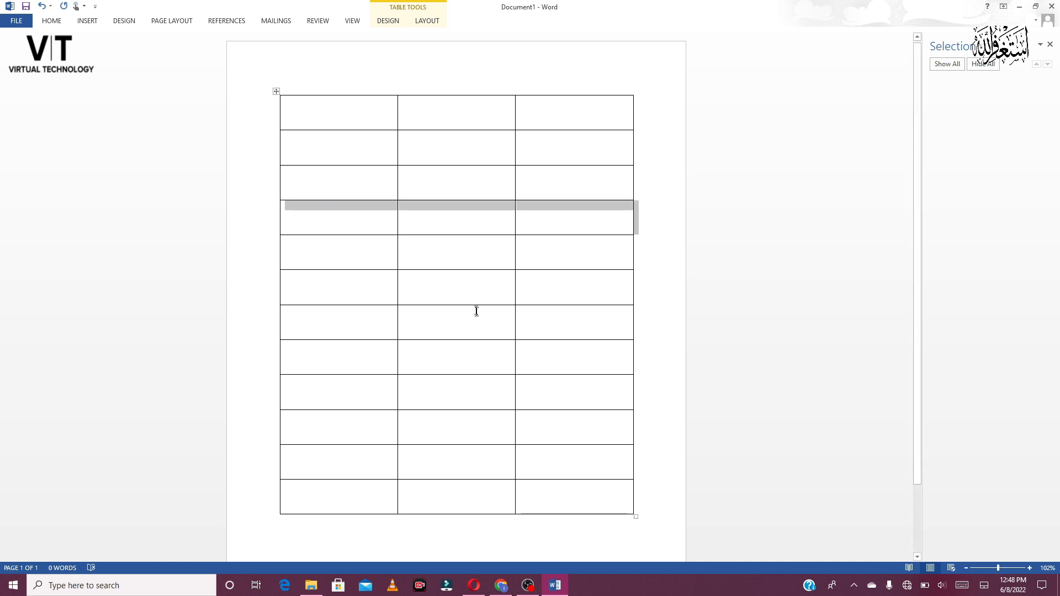
# - Undo all table edits until the document is blank, and redo only the insertion of the 3x3 table
pyautogui.click(42, 6)
pyautogui.click(42, 6)
pyautogui.click(42, 6)
pyautogui.click(42, 6)
pyautogui.click(42, 7)
pyautogui.click(42, 6)
pyautogui.click(42, 6)
pyautogui.click(42, 6)
pyautogui.click(42, 6)
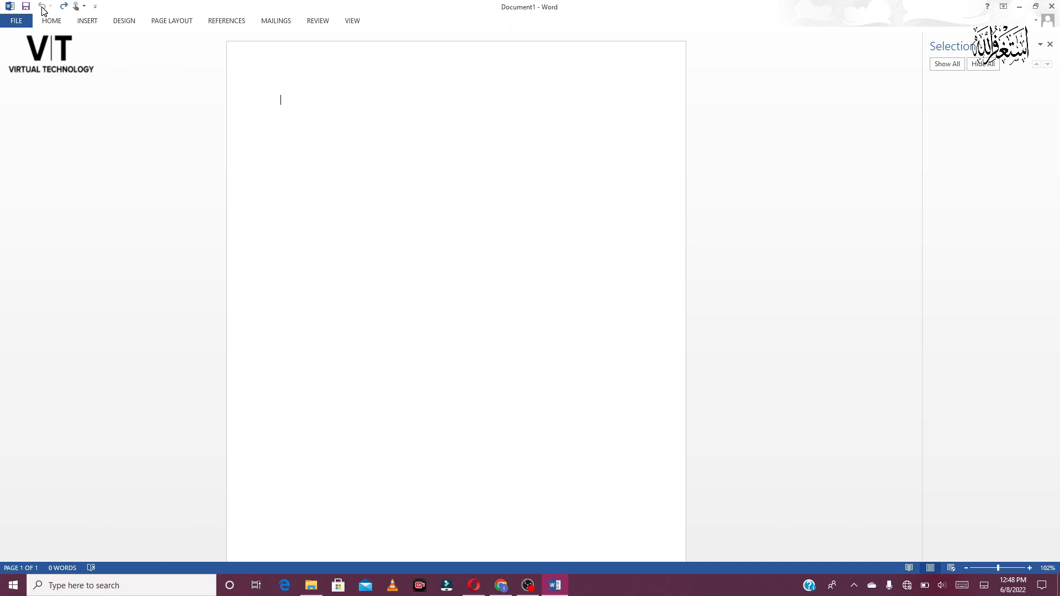
pyautogui.click(65, 7)
pyautogui.click(55, 21)
pyautogui.click(87, 21)
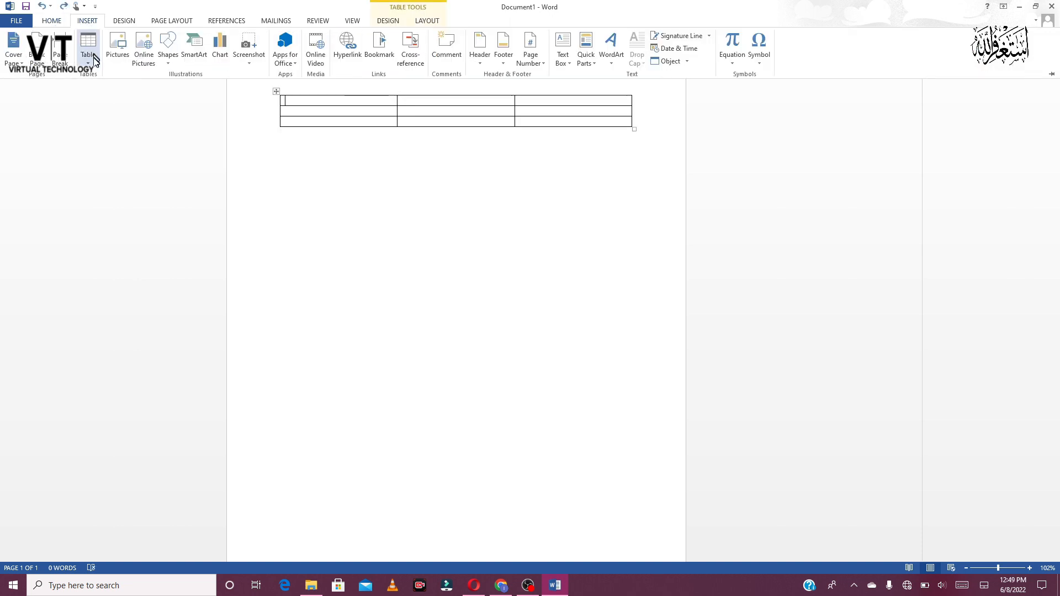
# - Enlarge the 3x3 table so that its columns are slightly wider and its rows about twice as tall
pyautogui.click(606, 105)
pyautogui.doubleClick(549, 109)
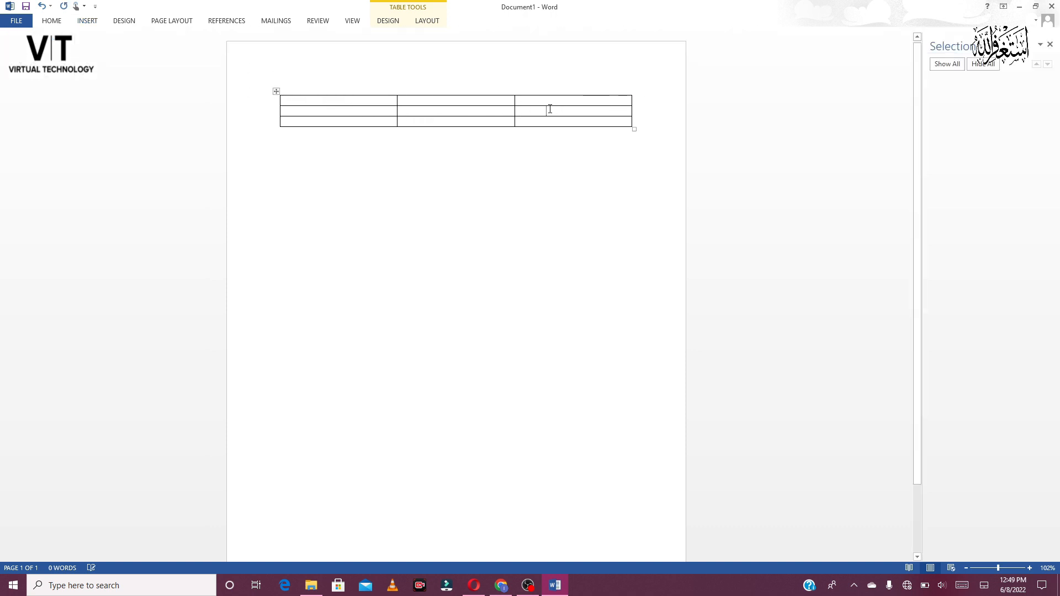
pyautogui.click(354, 103)
pyautogui.moveTo(634, 129); pyautogui.dragTo(649, 164)
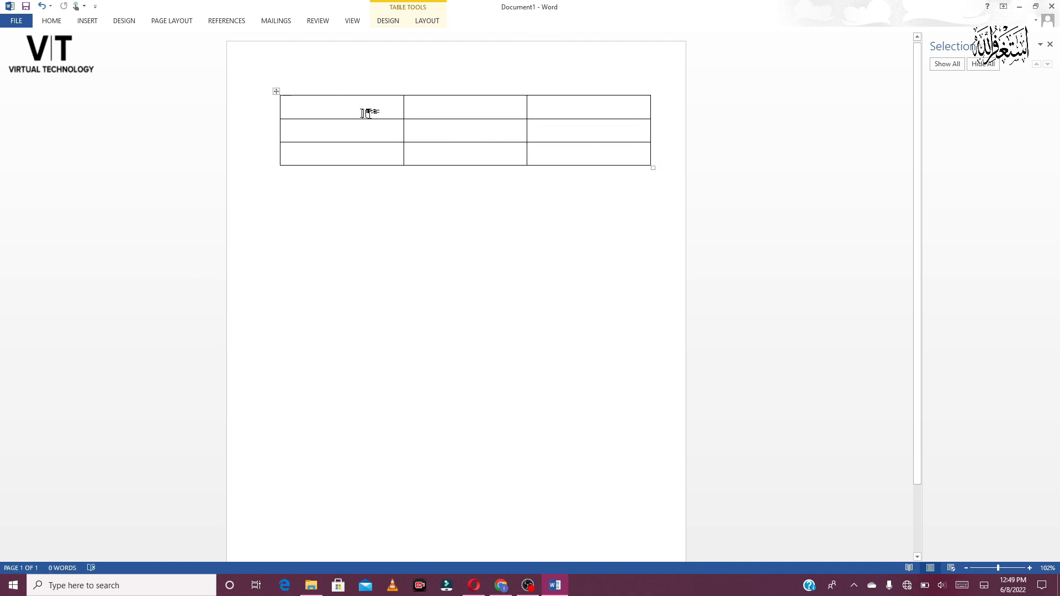
# - Enter a different person's first name in each of the three cells of the table's first row
pyautogui.write('Ali')
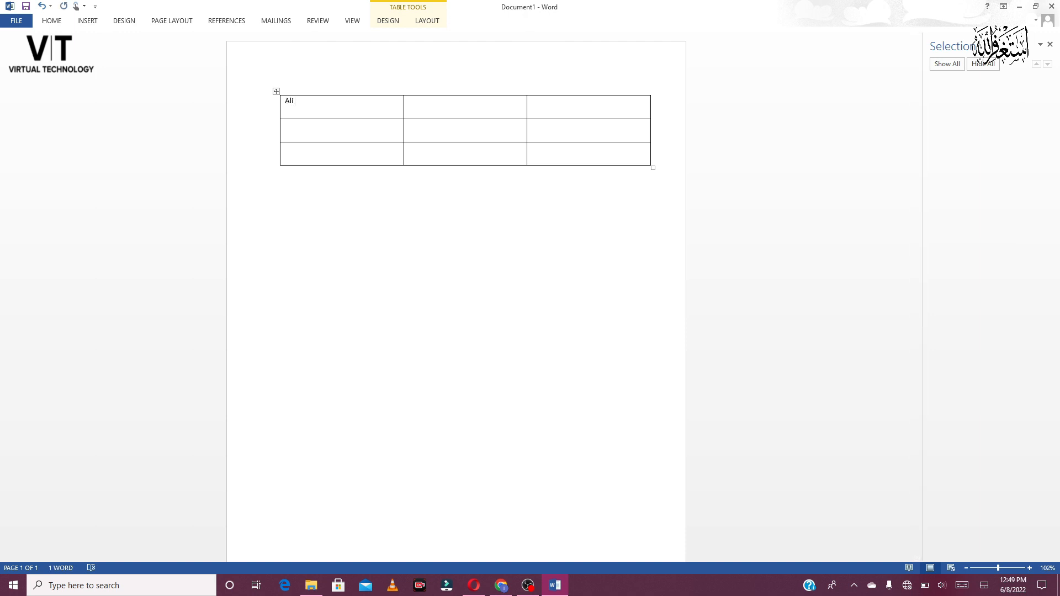
pyautogui.click(443, 109)
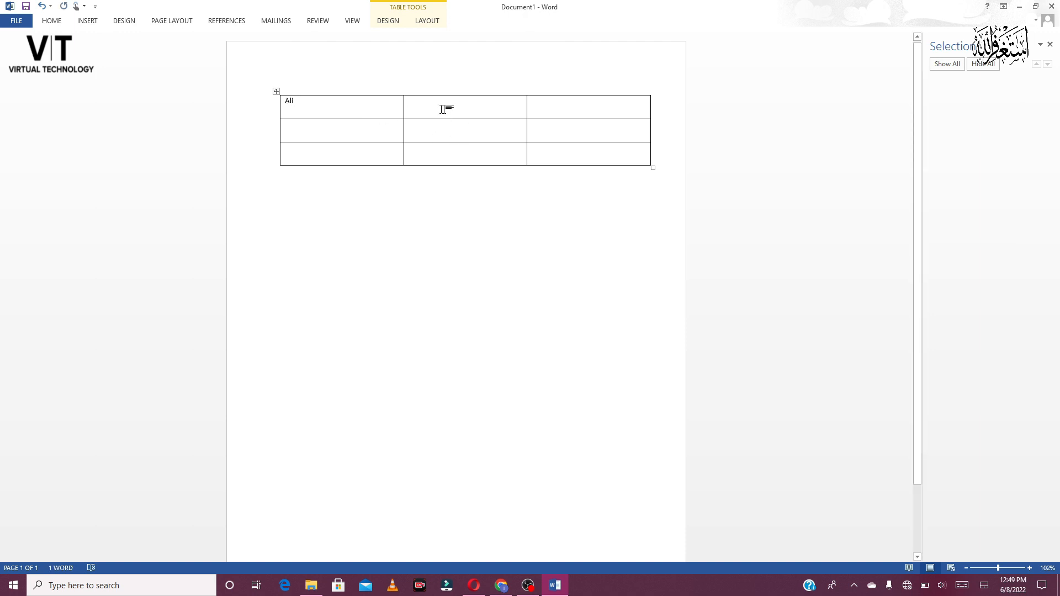
pyautogui.write('Zain')
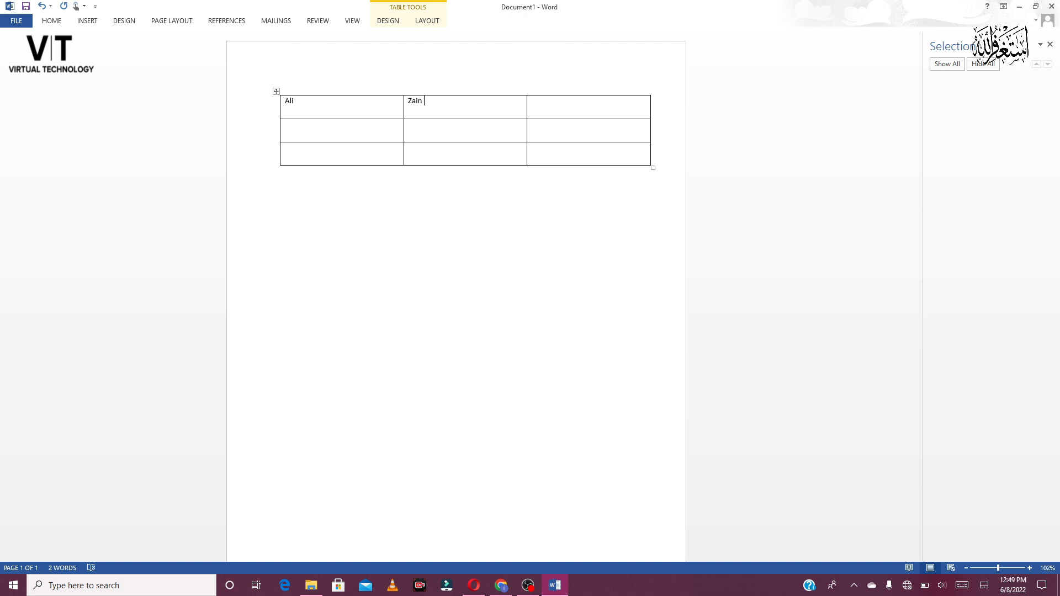
pyautogui.click(578, 110)
pyautogui.write('Aurangzaib')
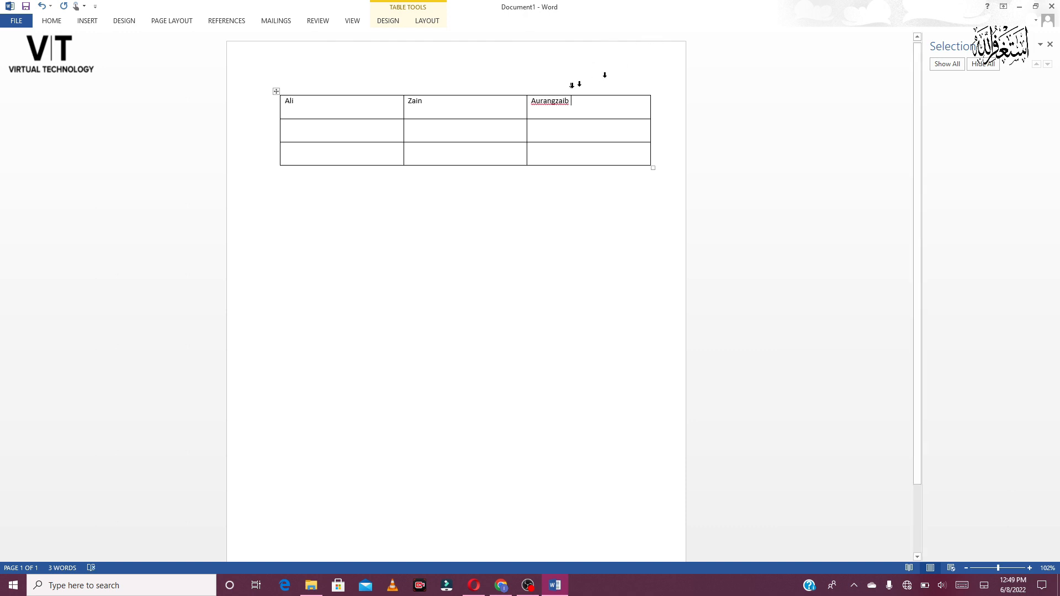
# - Copy the name in the first row's third cell into all three cells of the second row
pyautogui.moveTo(598, 102); pyautogui.dragTo(417, 99)
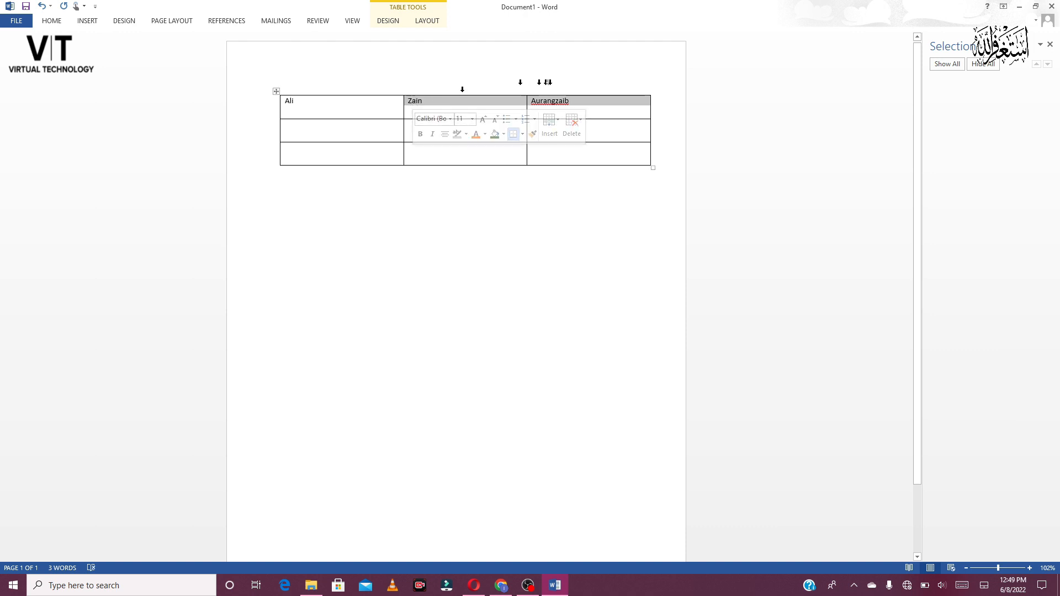
pyautogui.click(584, 111)
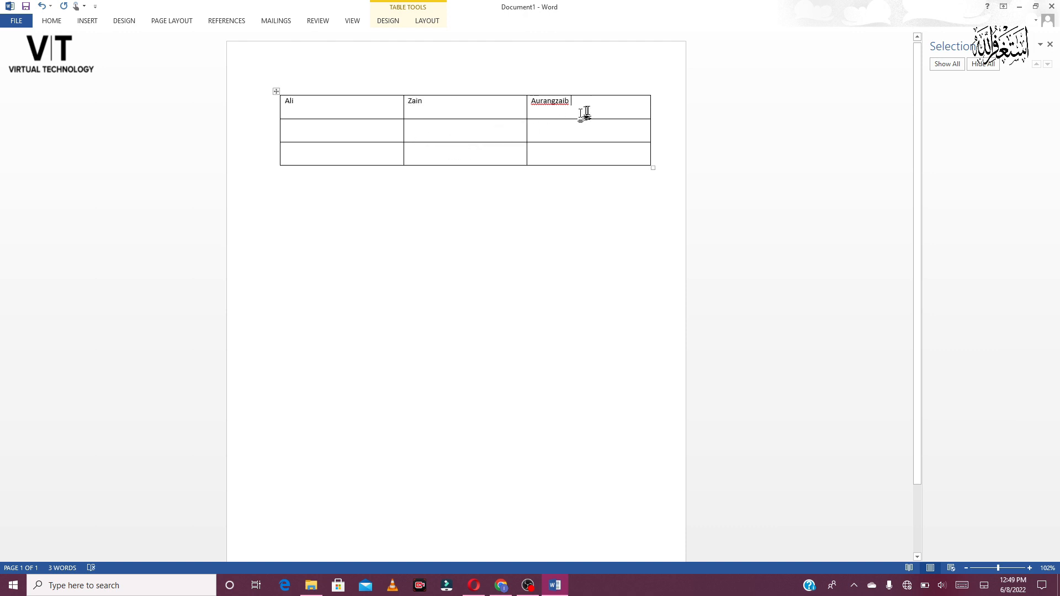
pyautogui.moveTo(540, 101)
pyautogui.mouseDown()
pyautogui.moveTo(580, 101)
pyautogui.moveTo(528, 100)
pyautogui.mouseUp()
pyautogui.hotkey('ctrl', 'c')
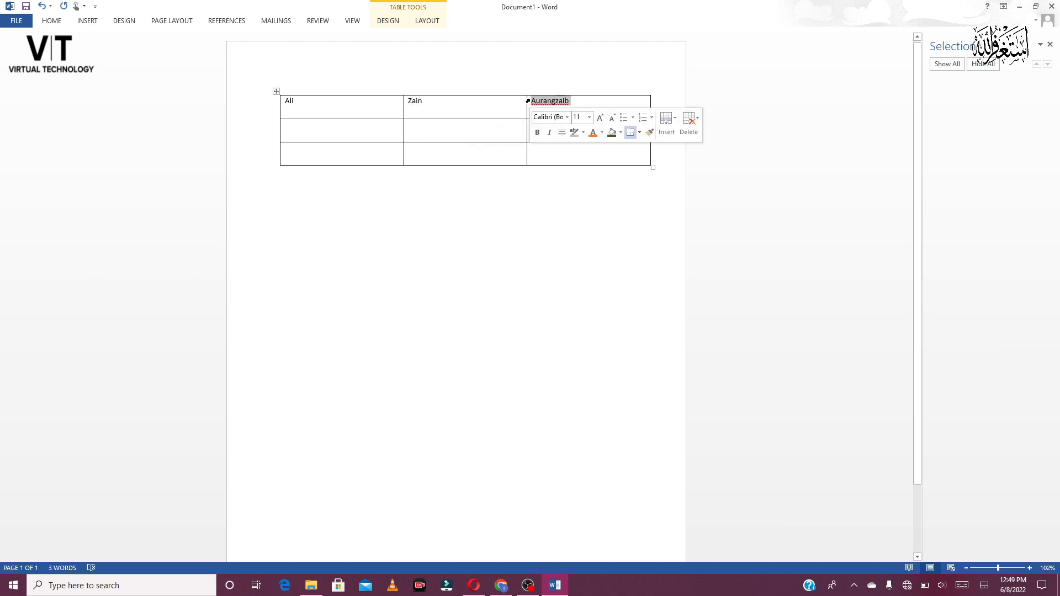
pyautogui.click(364, 127)
pyautogui.hotkey('ctrl', 'v')
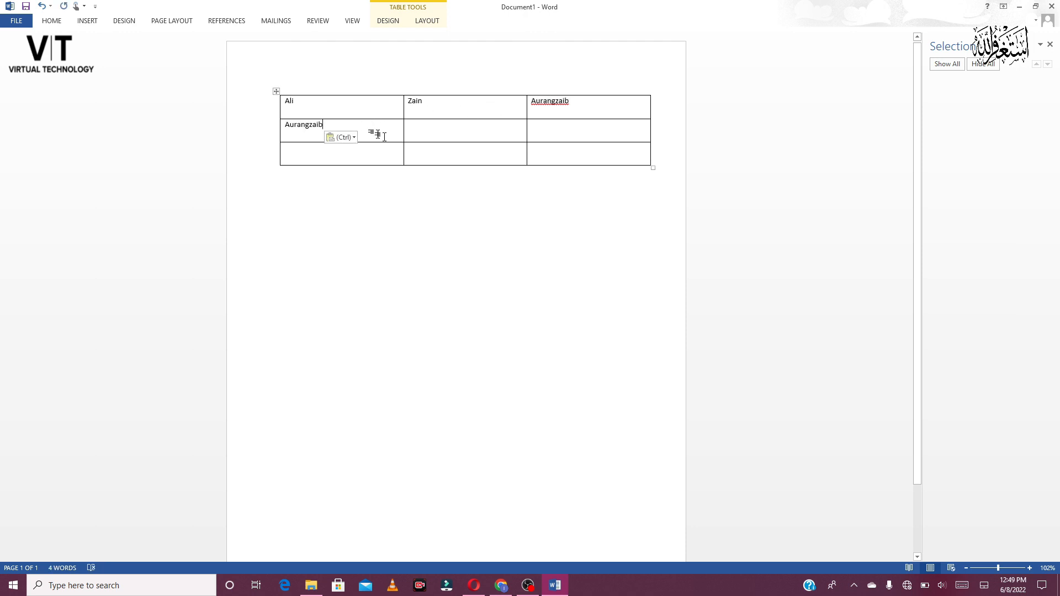
pyautogui.click(420, 137)
pyautogui.hotkey('ctrl', 'v')
pyautogui.click(552, 133)
pyautogui.hotkey('ctrl', 'v')
# - Paste the same copied name into all three cells of the table's third row
pyautogui.click(357, 153)
pyautogui.hotkey('ctrl', 'v')
pyautogui.click(419, 158)
pyautogui.hotkey('ctrl', 'v')
pyautogui.click(578, 158)
pyautogui.press('ctrl')
pyautogui.press('ctrl')
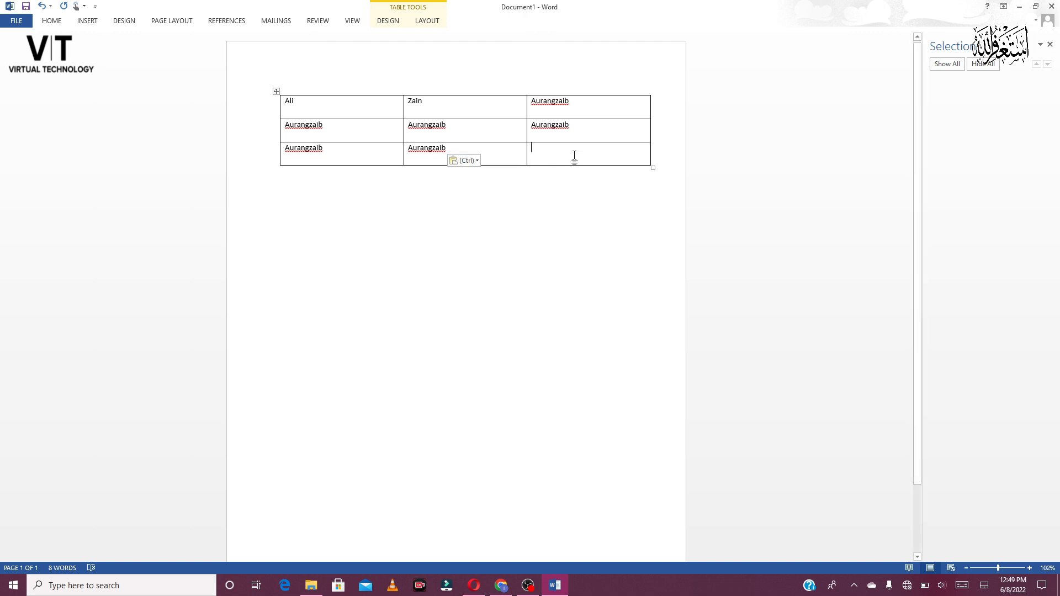
pyautogui.hotkey('ctrl', 'v')
pyautogui.press('ctrl')
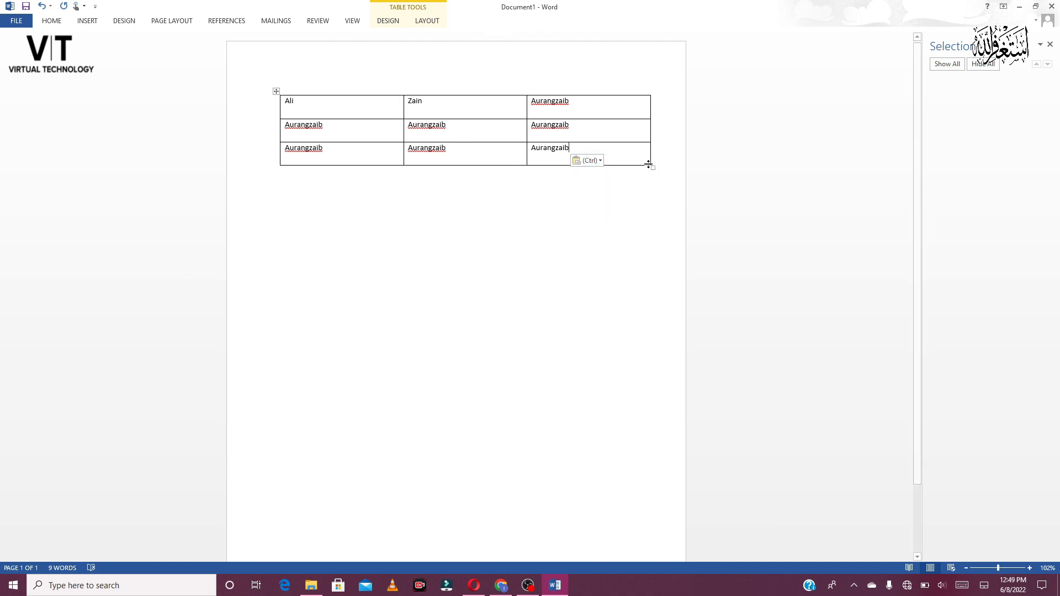
pyautogui.click(647, 168)
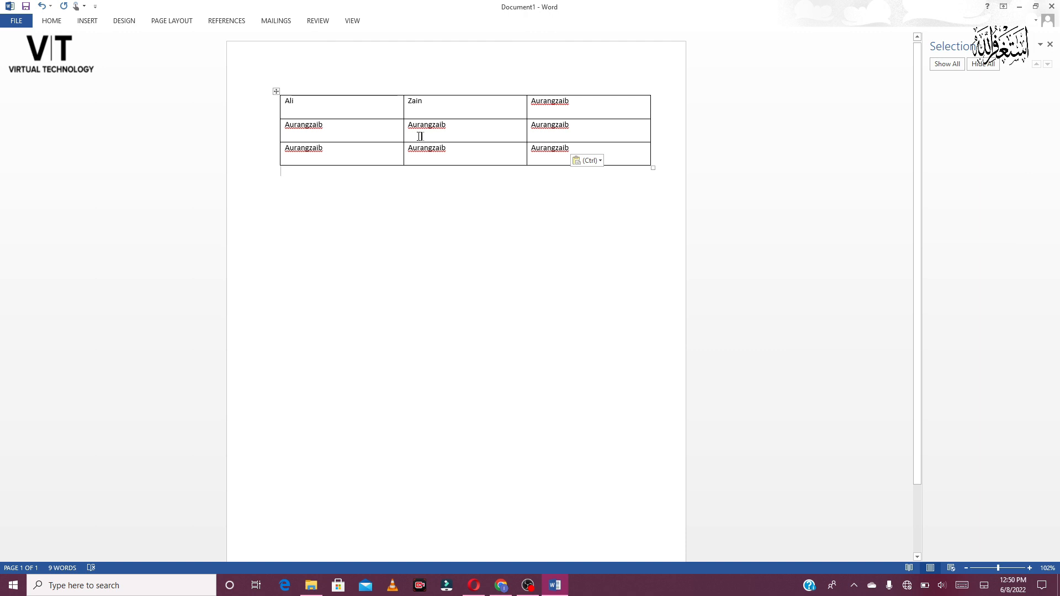
# - Set the font size of all the text in the table to 20
pyautogui.click(349, 110)
pyautogui.moveTo(610, 150); pyautogui.dragTo(325, 98)
pyautogui.click(51, 21)
pyautogui.click(160, 42)
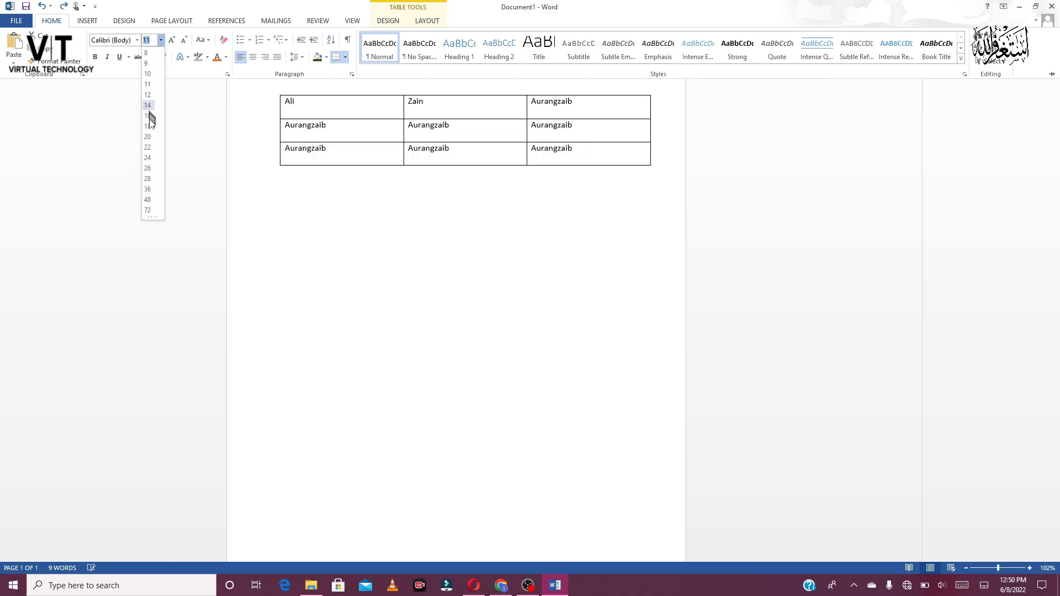
pyautogui.click(149, 137)
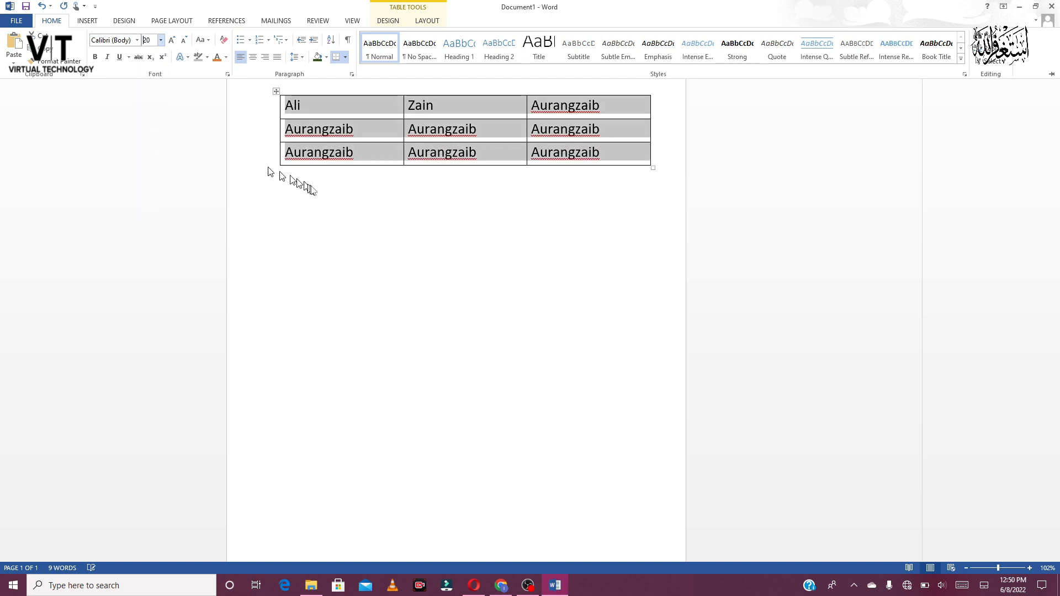
pyautogui.click(316, 190)
pyautogui.click(603, 179)
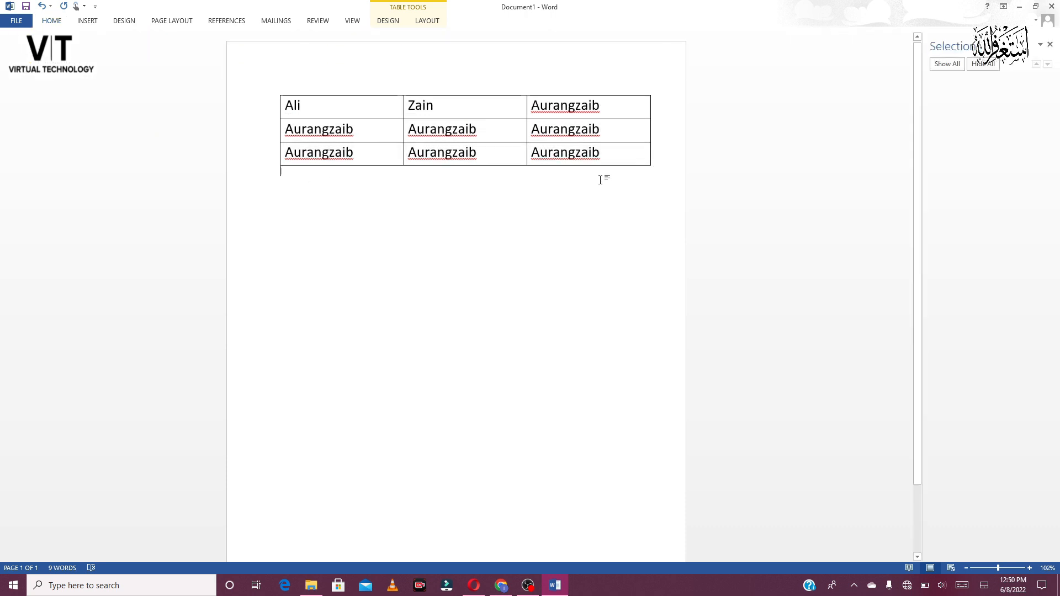
# - Italicize all the text in the table and apply the Subtle Reference style to it
pyautogui.moveTo(639, 159); pyautogui.dragTo(255, 111)
pyautogui.click(51, 21)
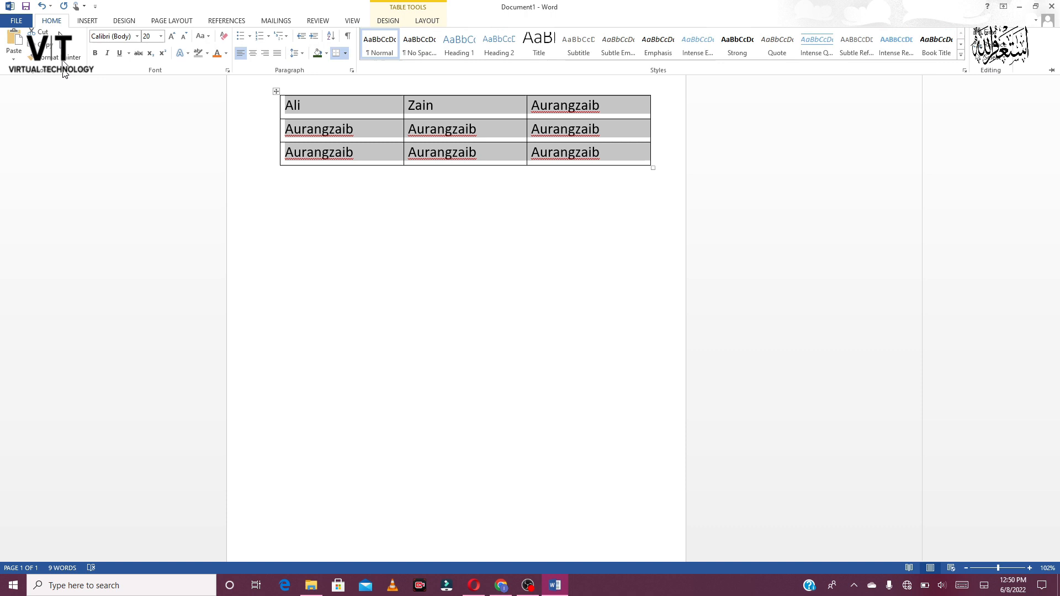
pyautogui.click(107, 58)
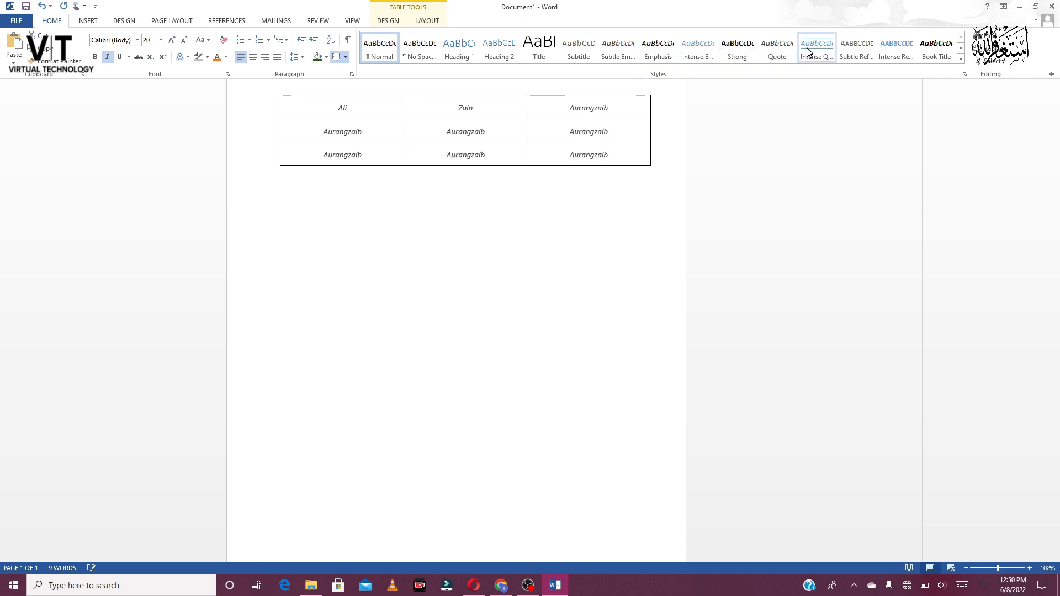
pyautogui.click(858, 59)
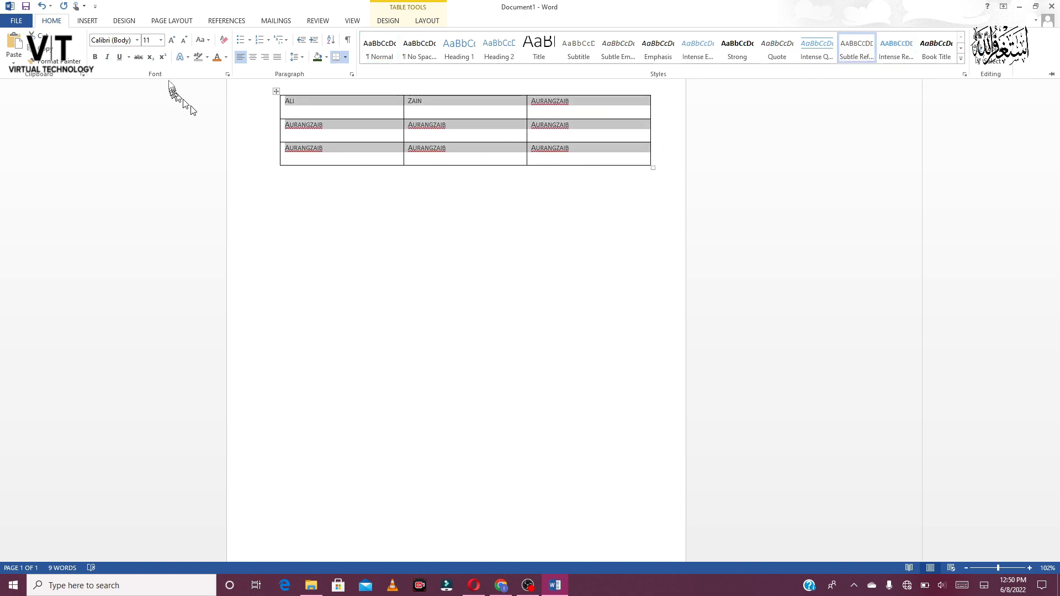
pyautogui.click(86, 22)
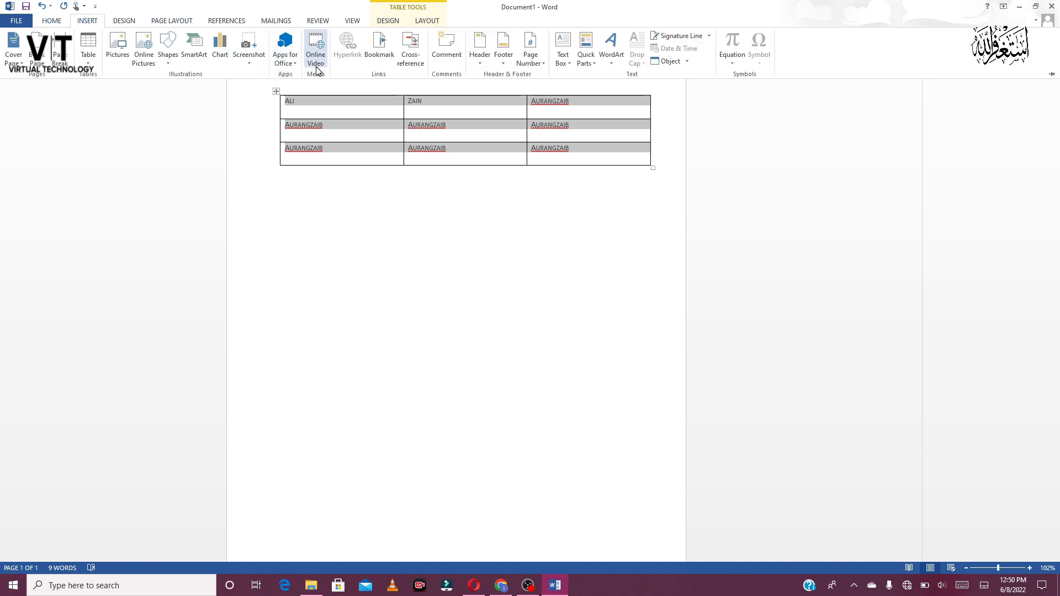
pyautogui.click(610, 56)
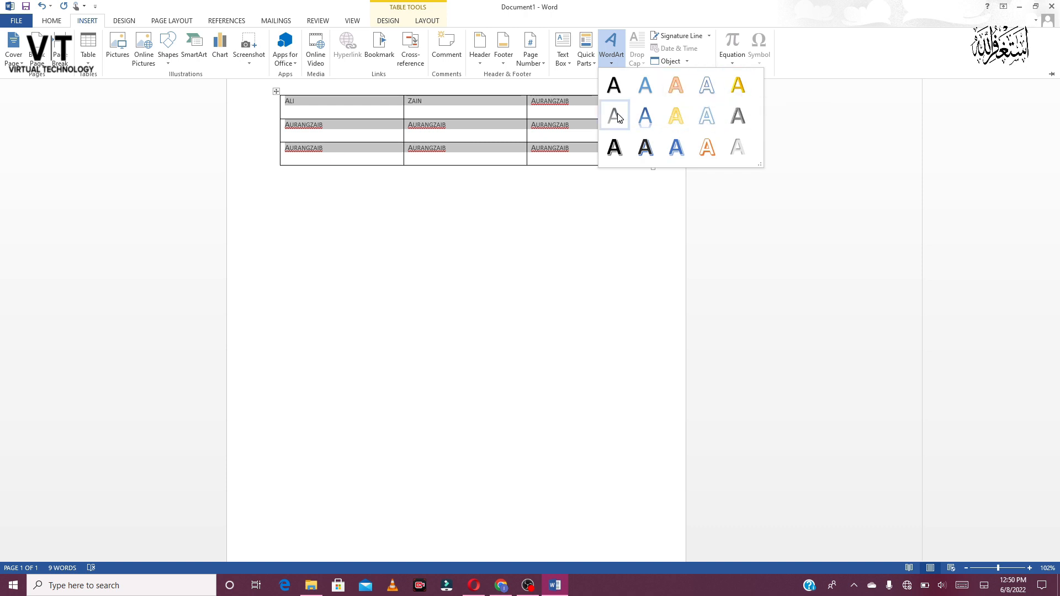
pyautogui.click(477, 136)
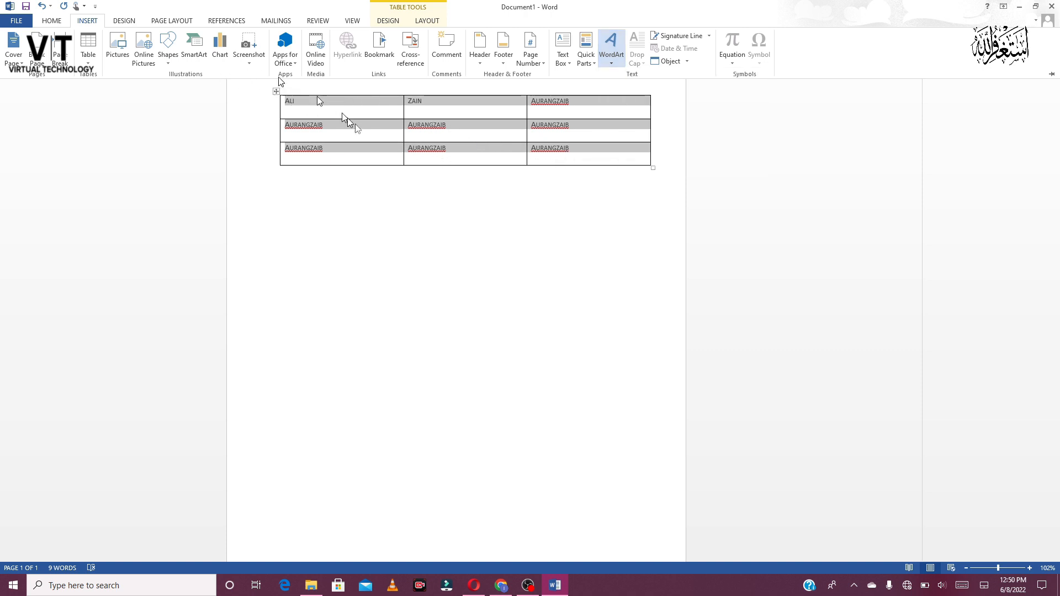
pyautogui.click(383, 156)
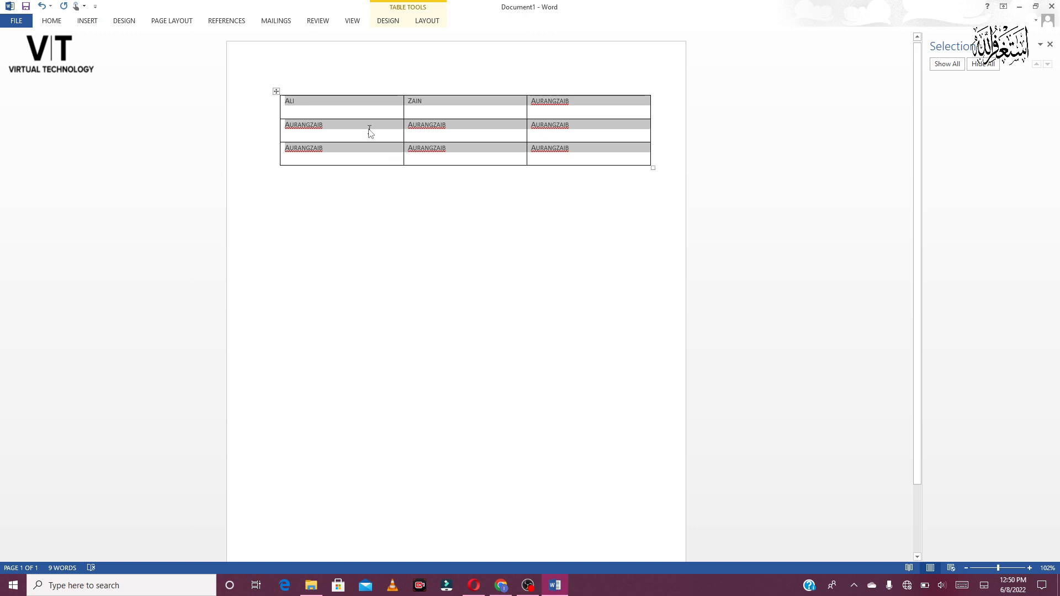
# - Shade the table's first cell dark green, and change that shading to a light gold theme color
pyautogui.click(355, 112)
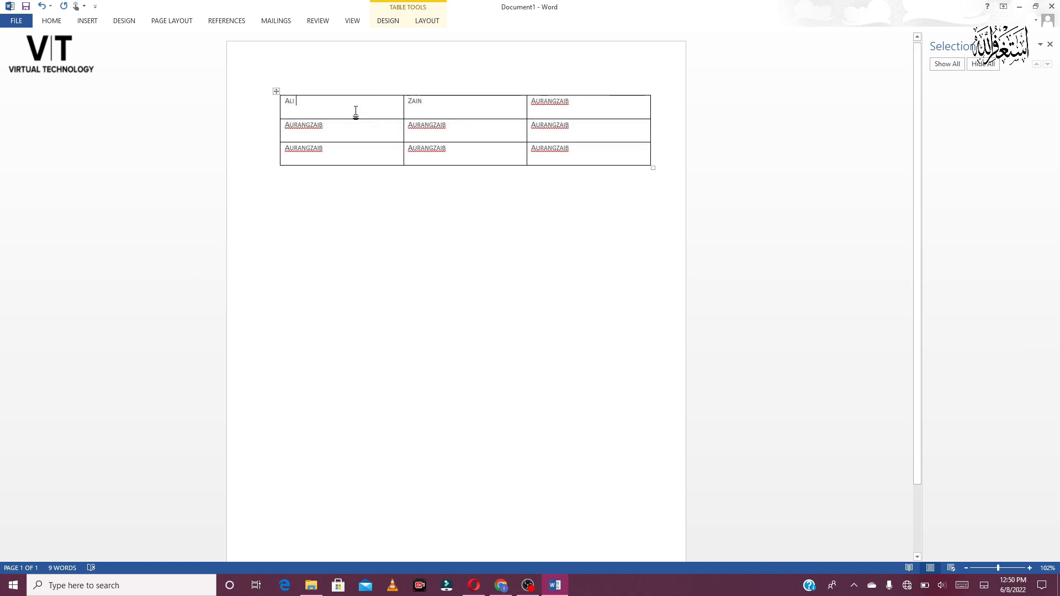
pyautogui.rightClick(355, 112)
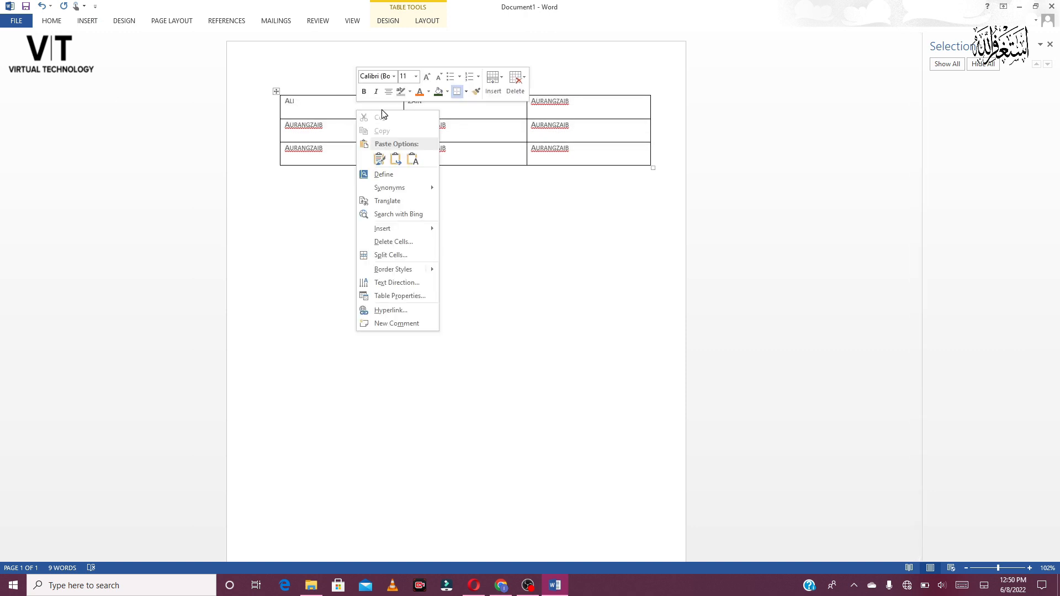
pyautogui.click(439, 91)
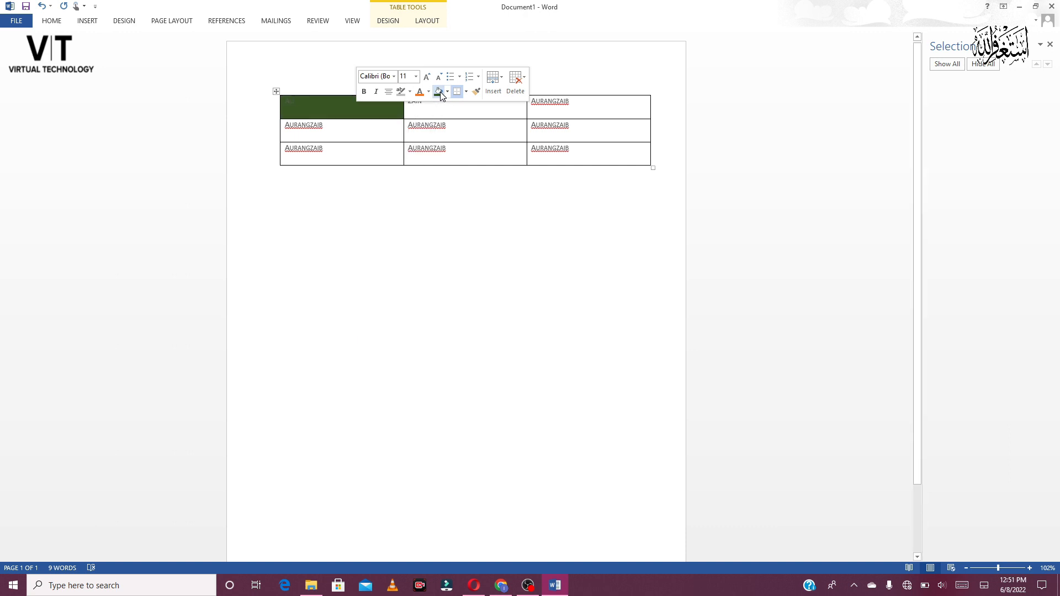
pyautogui.click(446, 92)
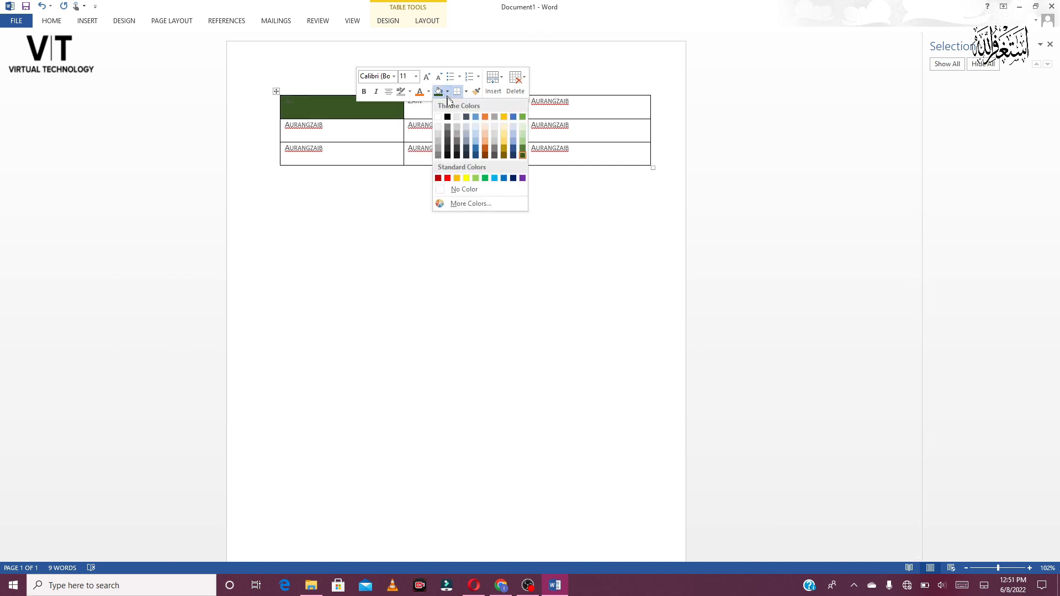
pyautogui.click(500, 136)
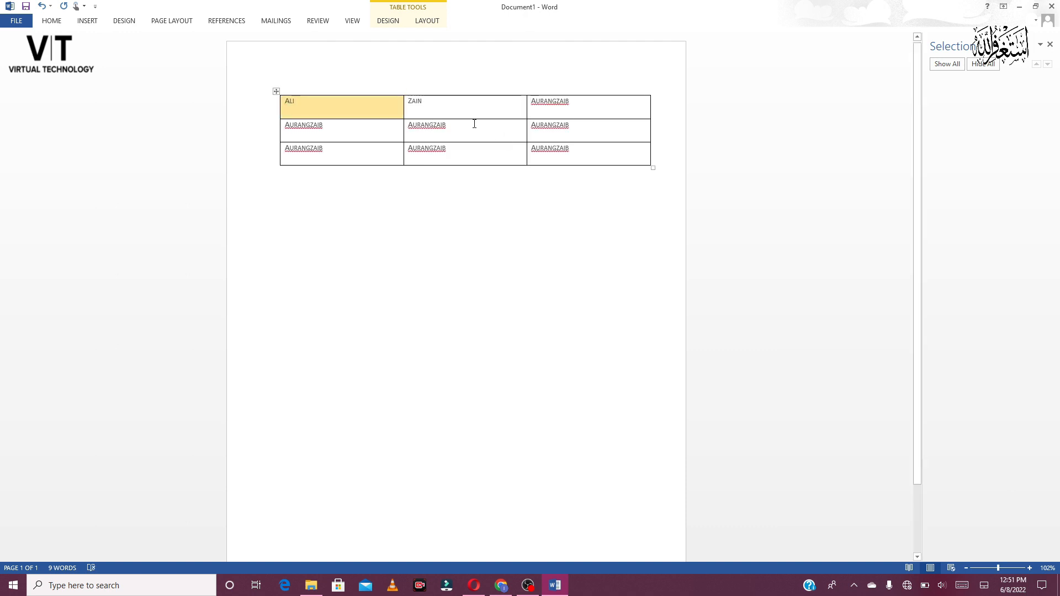
# - Shade the table's center cell and the last cell of the third row light gold
pyautogui.rightClick(473, 128)
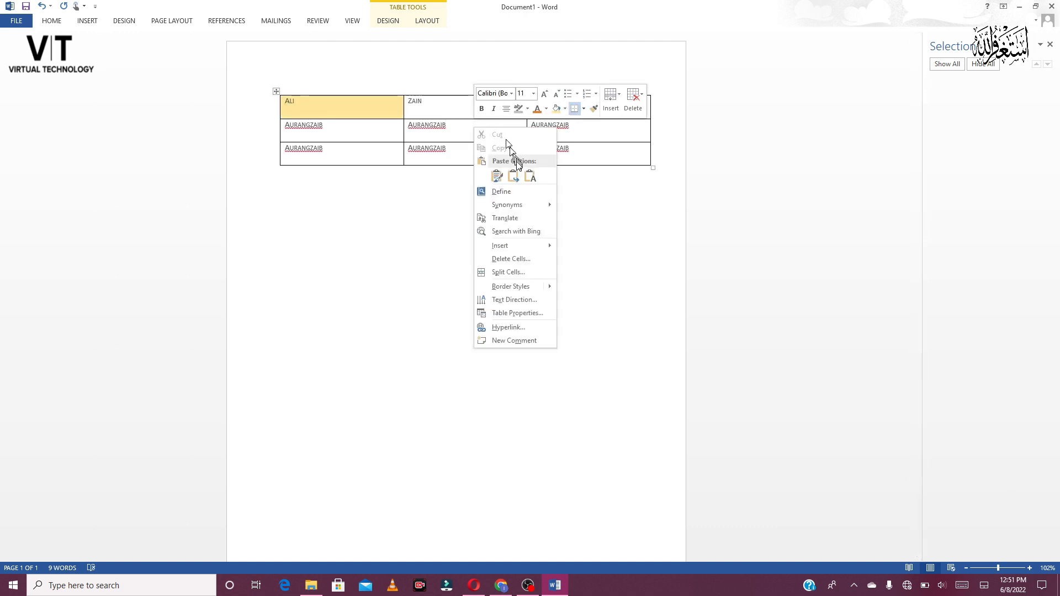
pyautogui.click(551, 111)
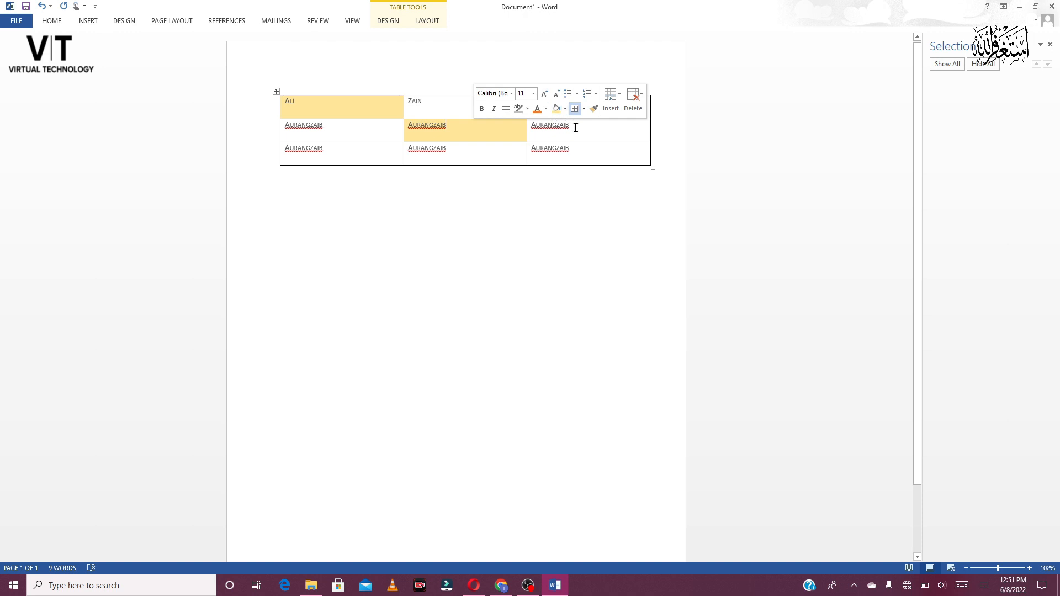
pyautogui.click(574, 128)
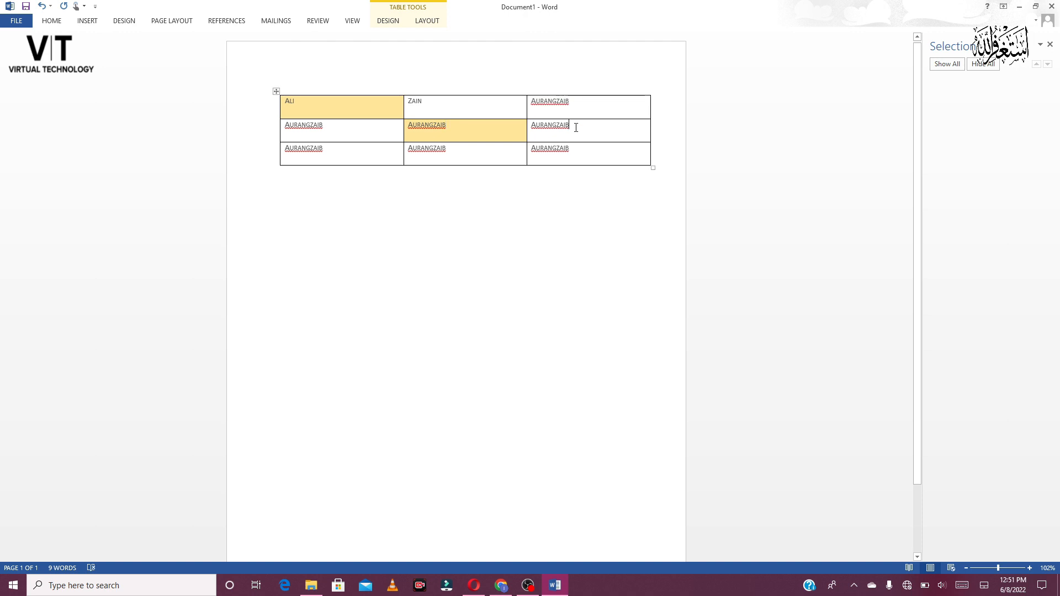
pyautogui.rightClick(572, 163)
pyautogui.click(654, 145)
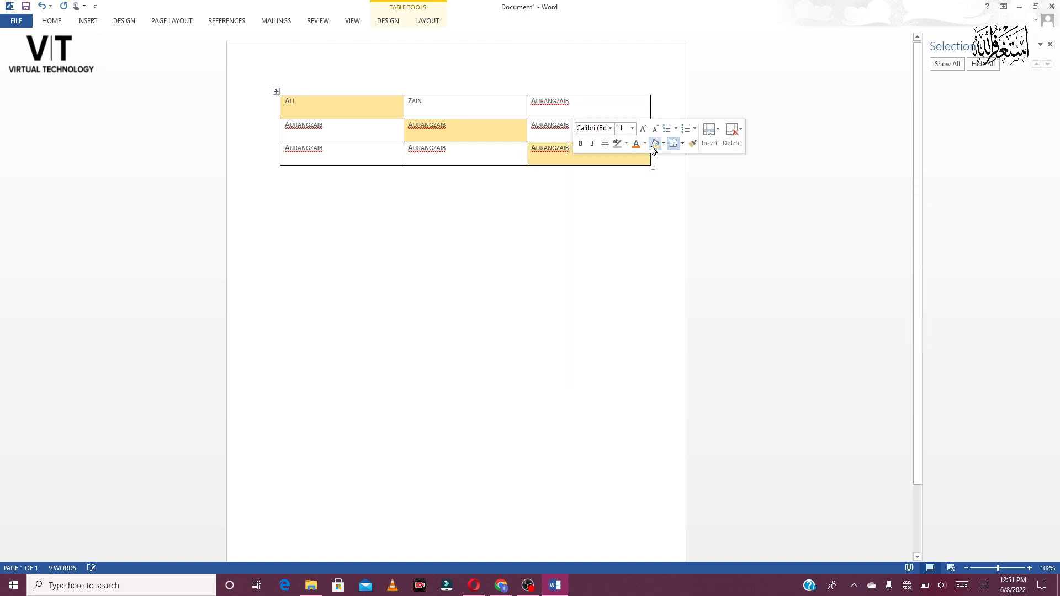
# - Shade the second and third cells of the table's first row with the lightest gray theme color
pyautogui.rightClick(470, 103)
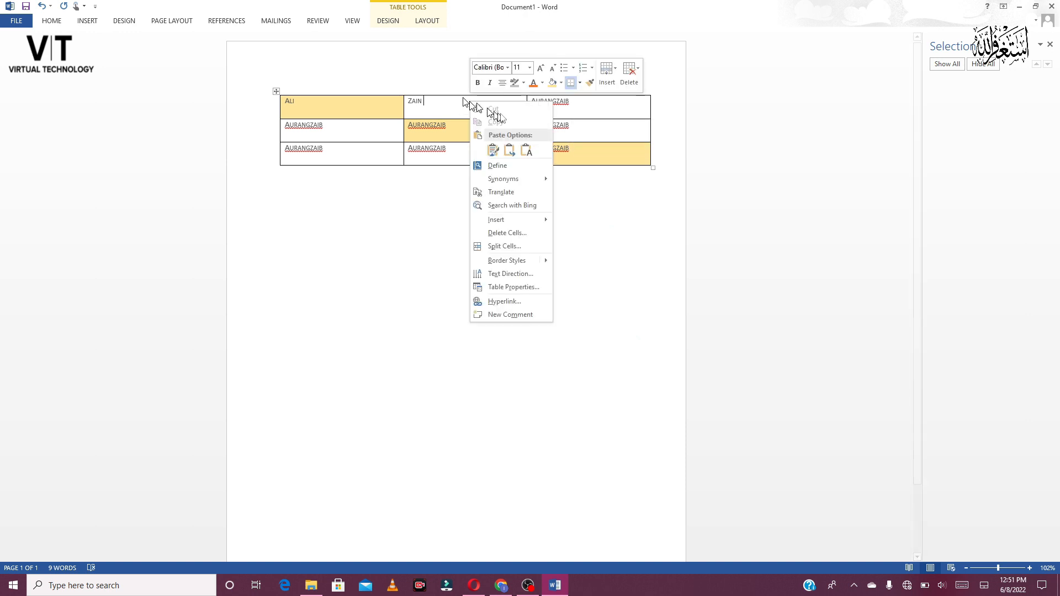
pyautogui.click(561, 83)
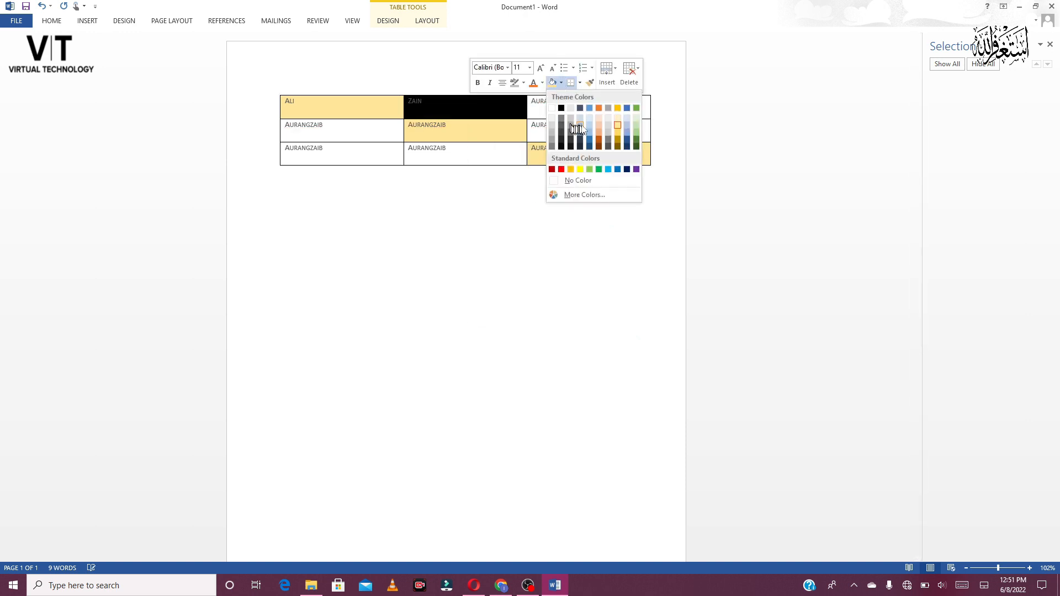
pyautogui.click(609, 122)
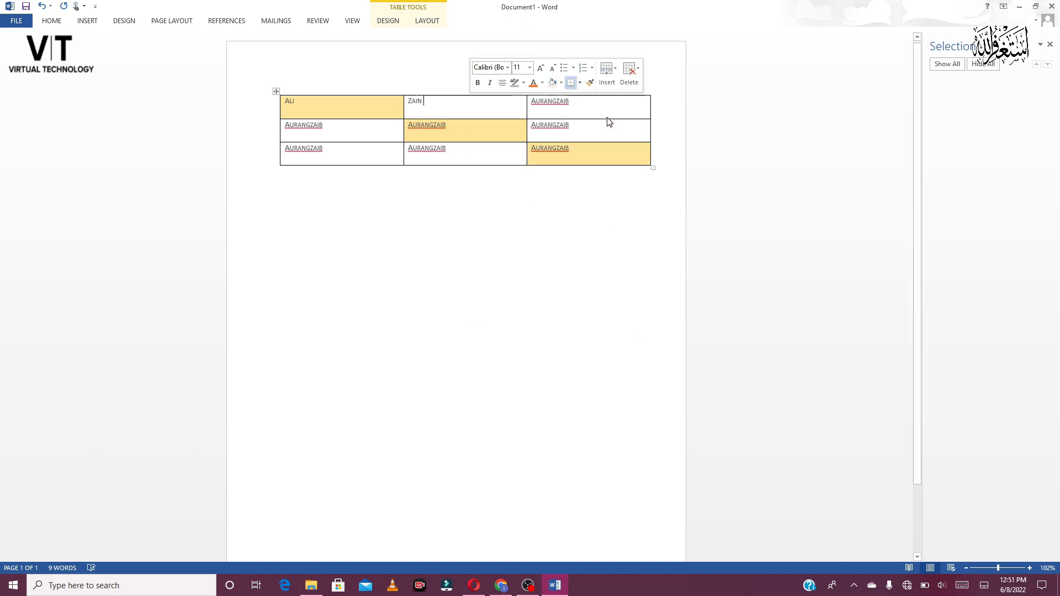
pyautogui.click(574, 108)
pyautogui.rightClick(575, 109)
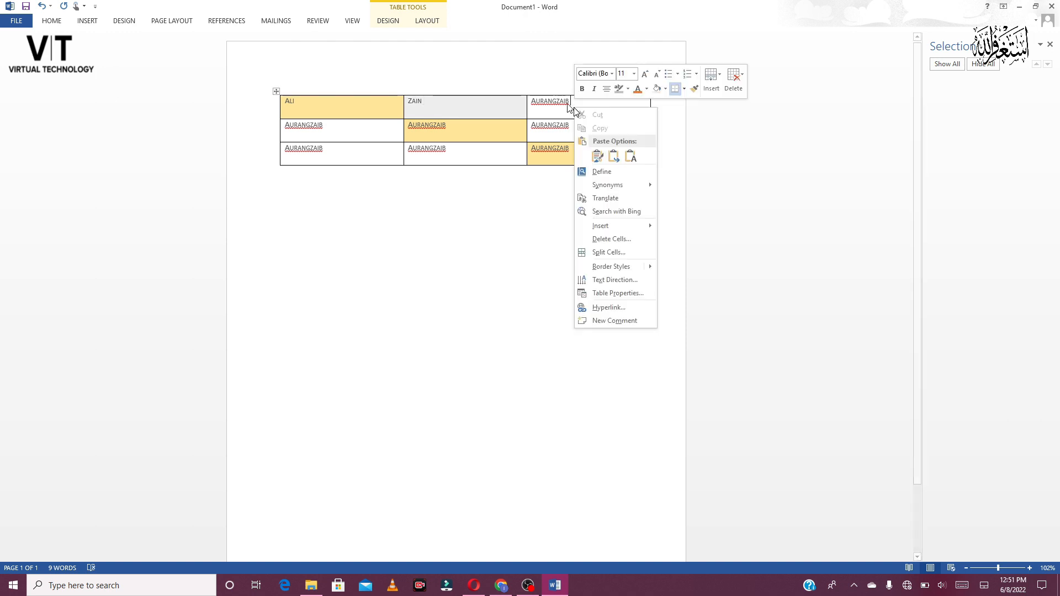
pyautogui.click(656, 90)
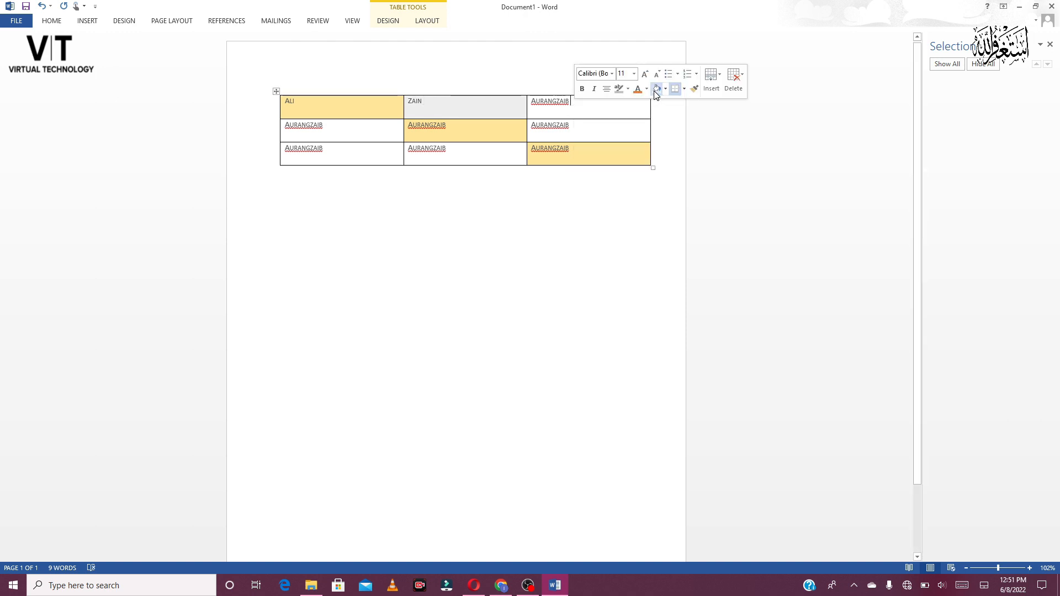
# - Shade the first cells of rows two and three light gray, and accept the suggested spelling for the name in the third row's middle cell
pyautogui.rightClick(378, 136)
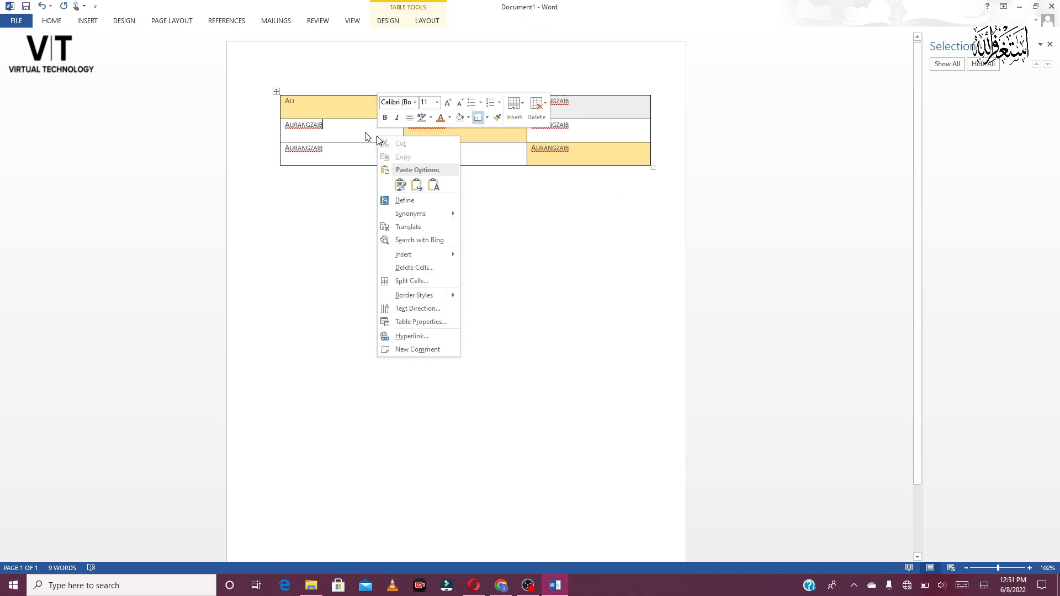
pyautogui.click(459, 117)
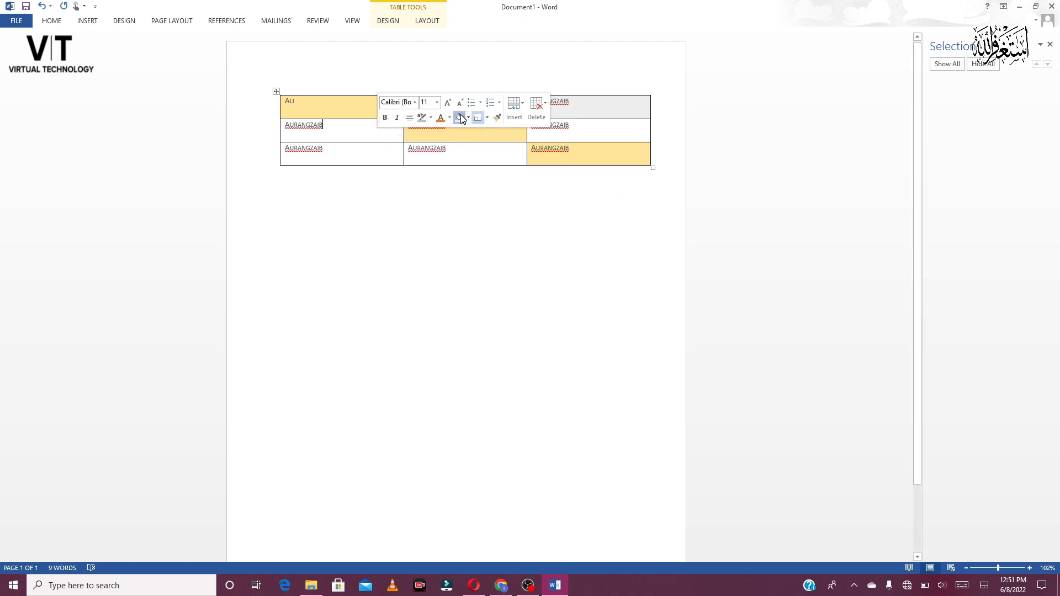
pyautogui.rightClick(364, 158)
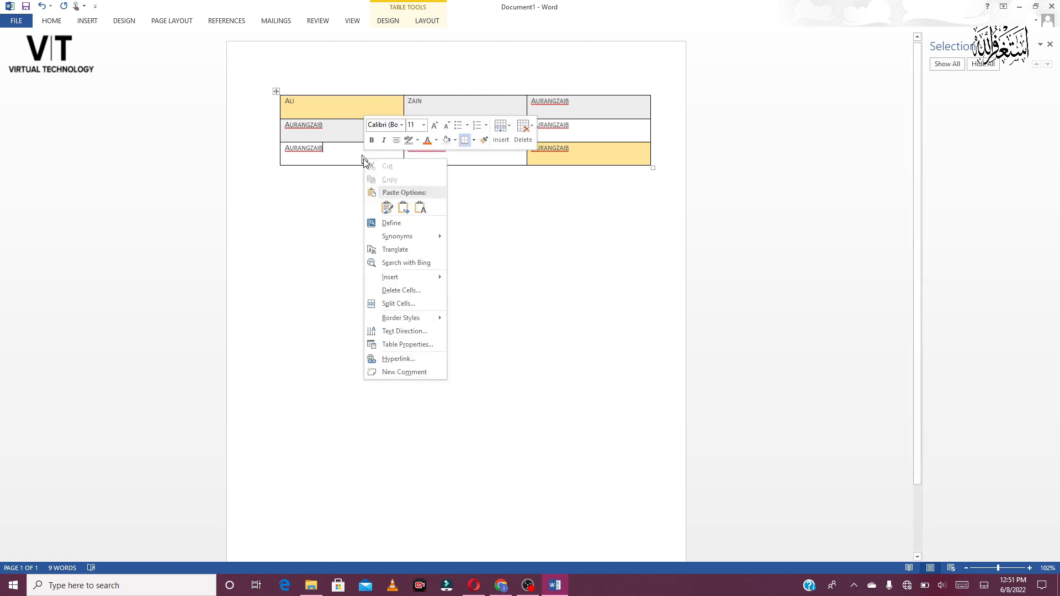
pyautogui.click(448, 140)
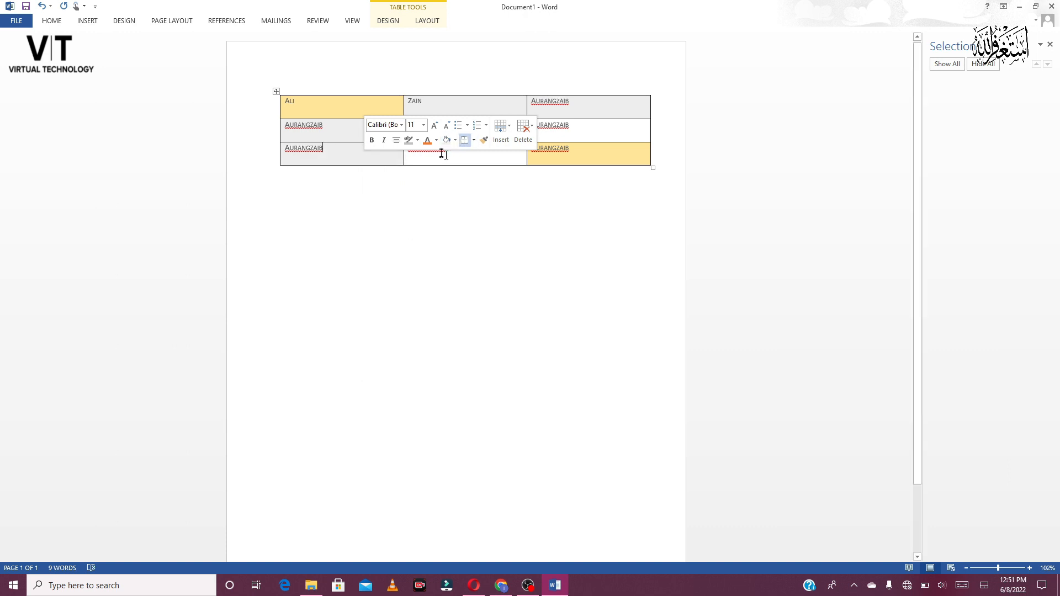
pyautogui.rightClick(441, 155)
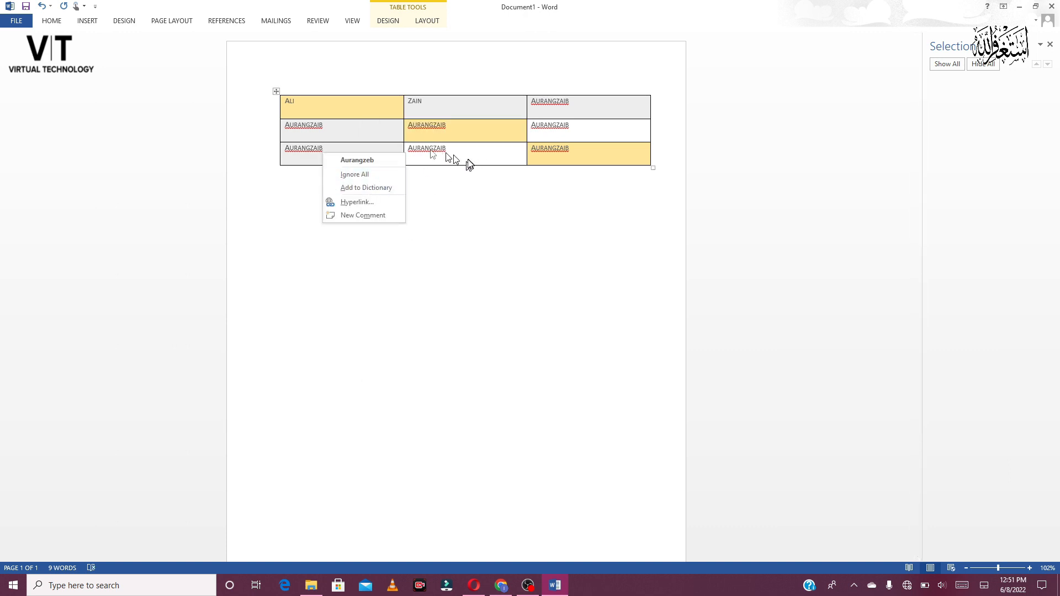
pyautogui.click(385, 159)
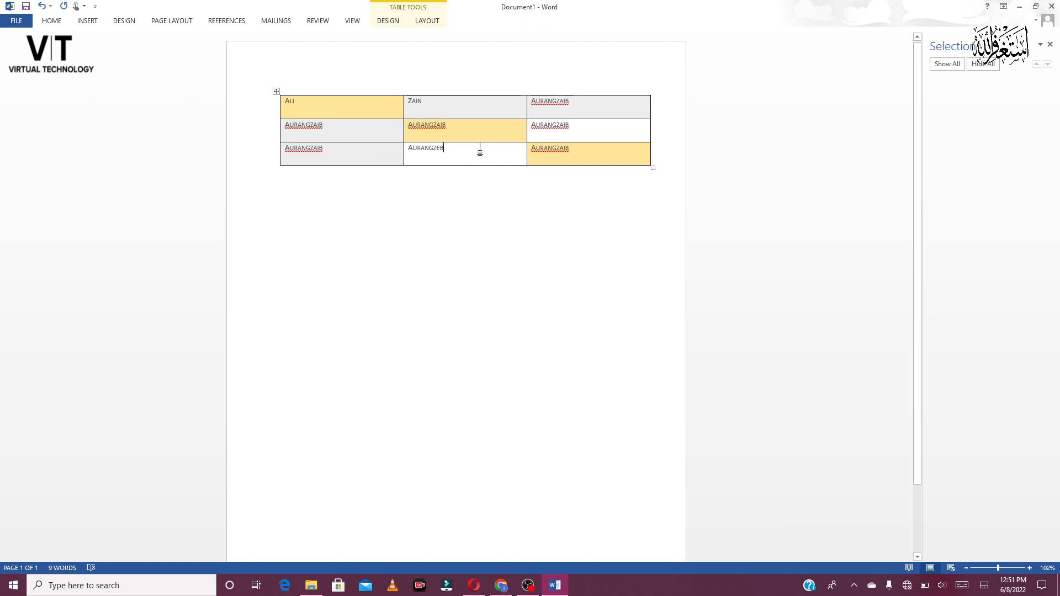
# - Insert the Virtual Technology picture from the Pictures folder into the middle cell of the table's third row
pyautogui.click(87, 20)
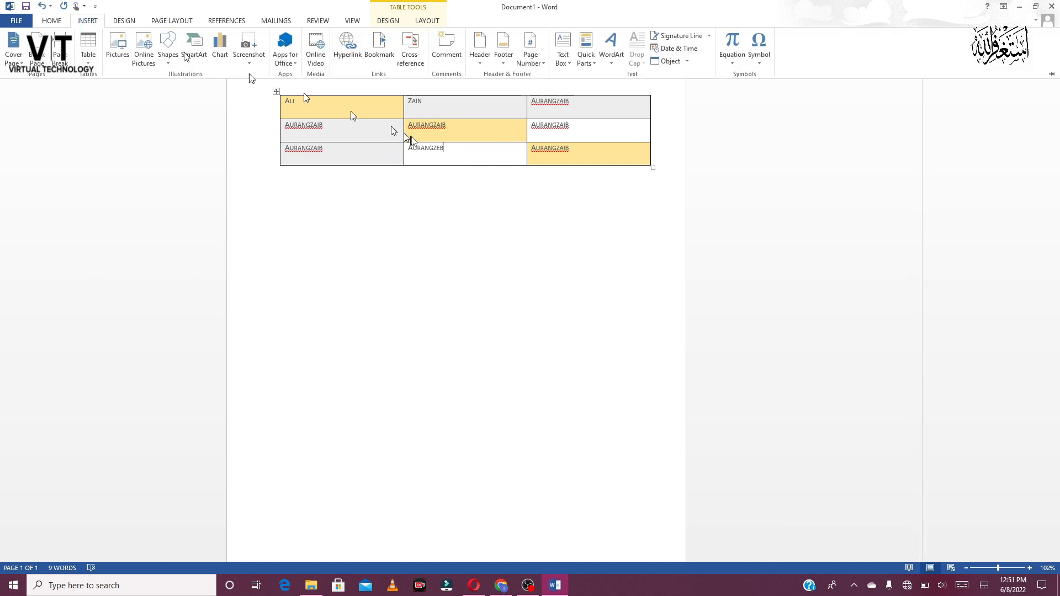
pyautogui.click(124, 57)
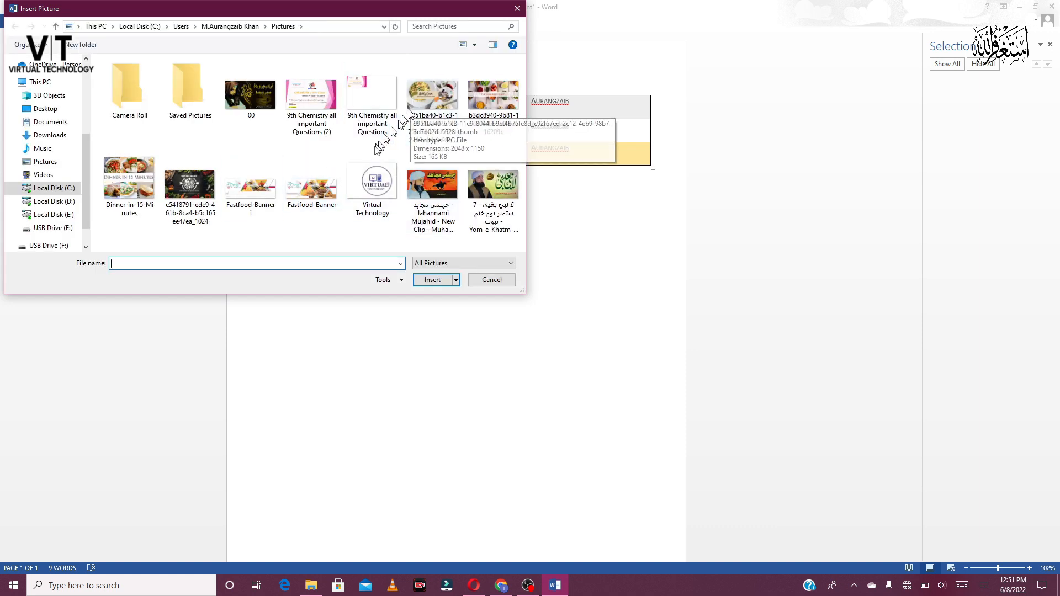
pyautogui.click(364, 182)
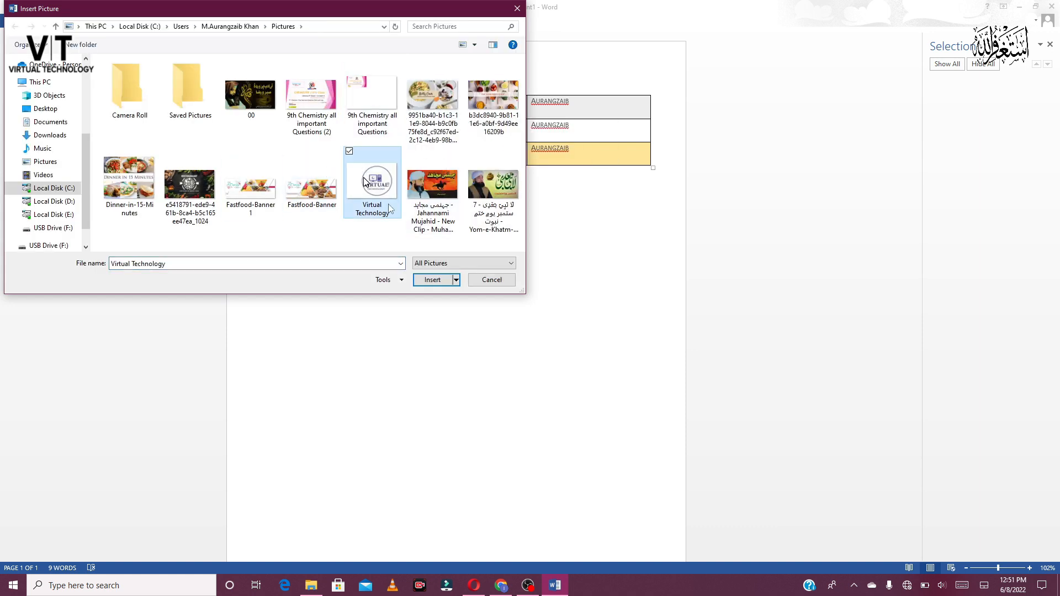
pyautogui.click(432, 280)
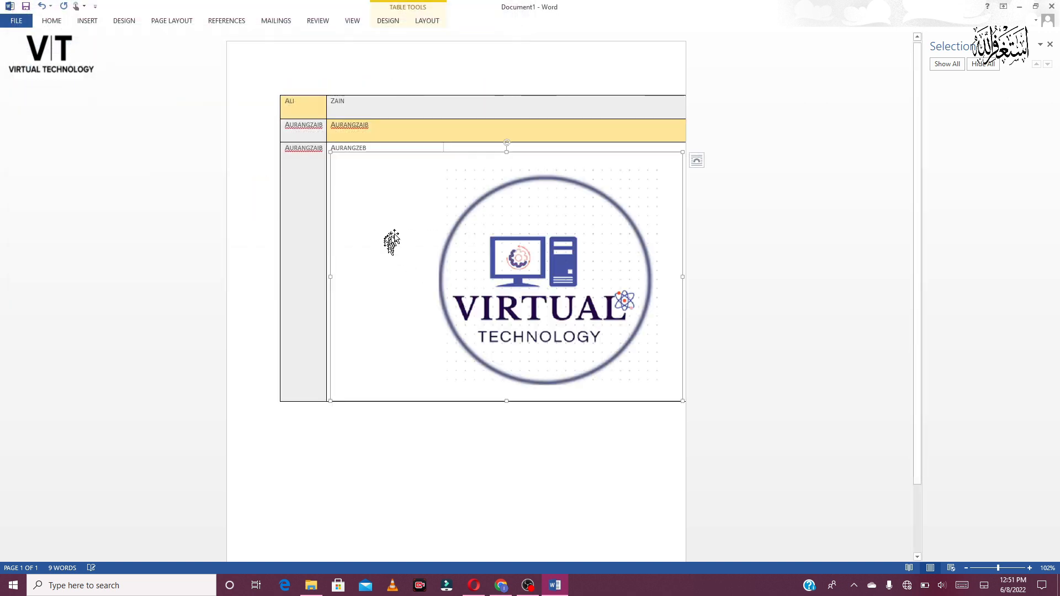
# - Try to move the inserted logo picture within the table cell
pyautogui.moveTo(497, 278); pyautogui.dragTo(363, 314)
pyautogui.moveTo(478, 300); pyautogui.dragTo(443, 249)
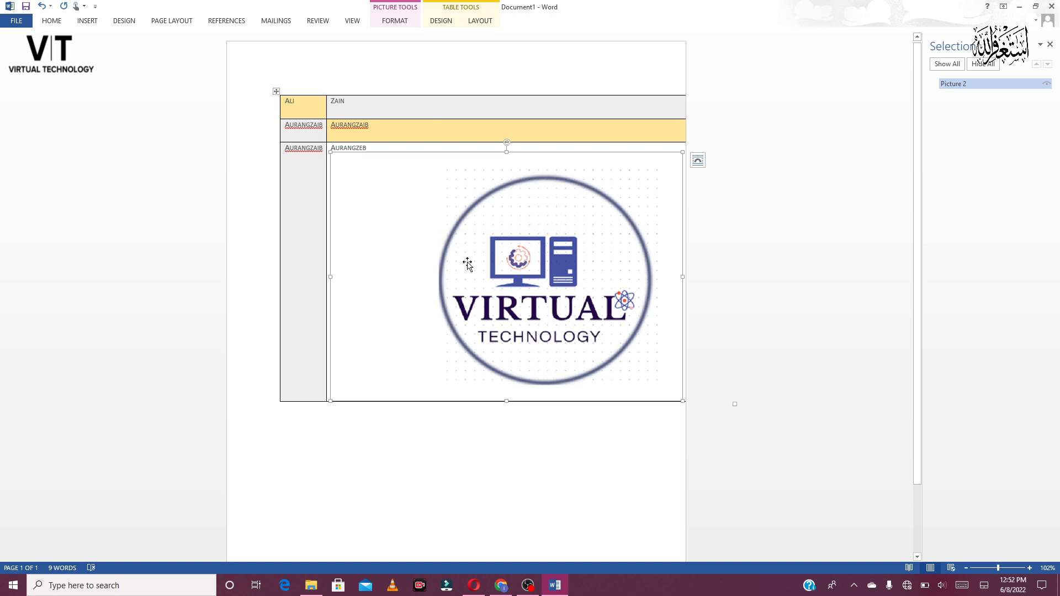
pyautogui.moveTo(512, 282); pyautogui.dragTo(458, 275)
pyautogui.click(533, 449)
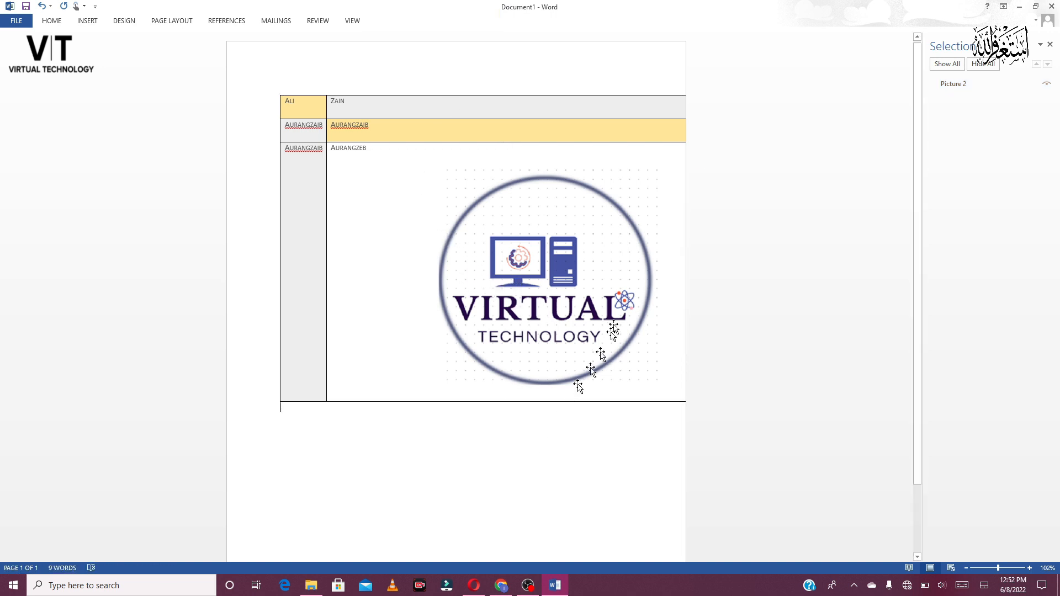
pyautogui.click(620, 302)
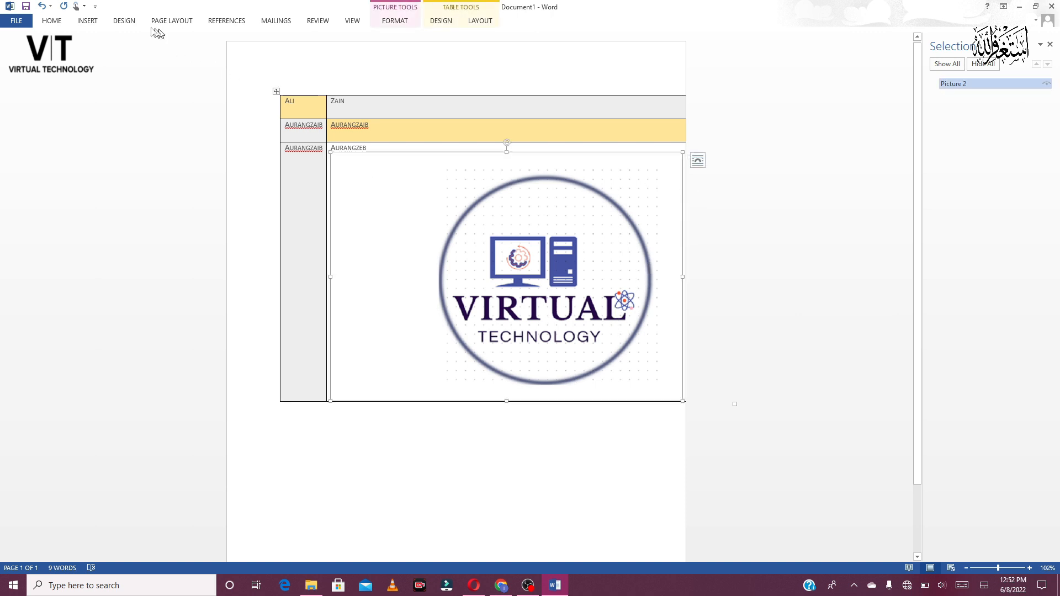
pyautogui.click(90, 22)
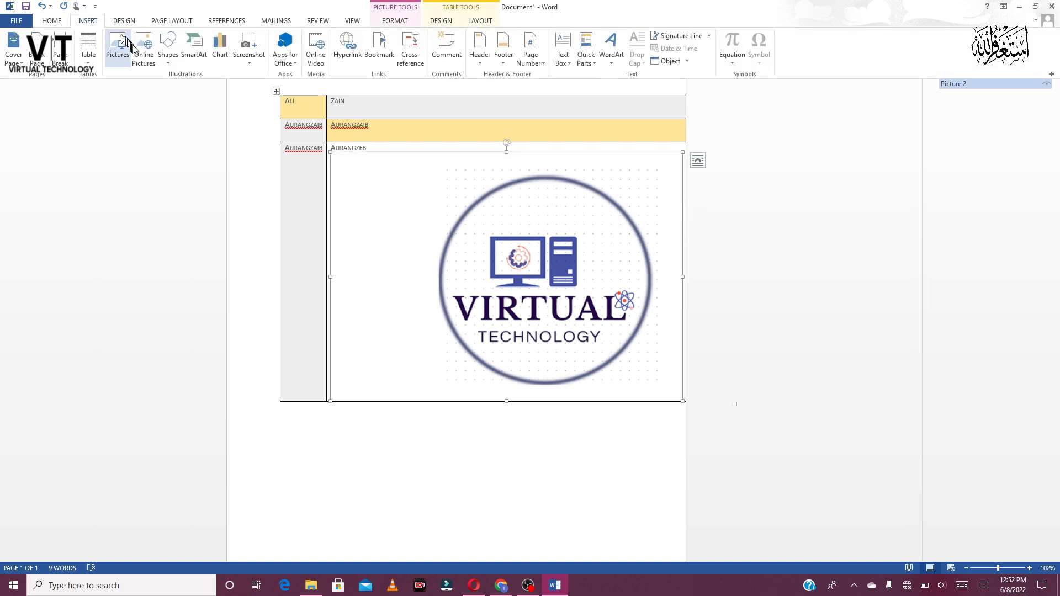
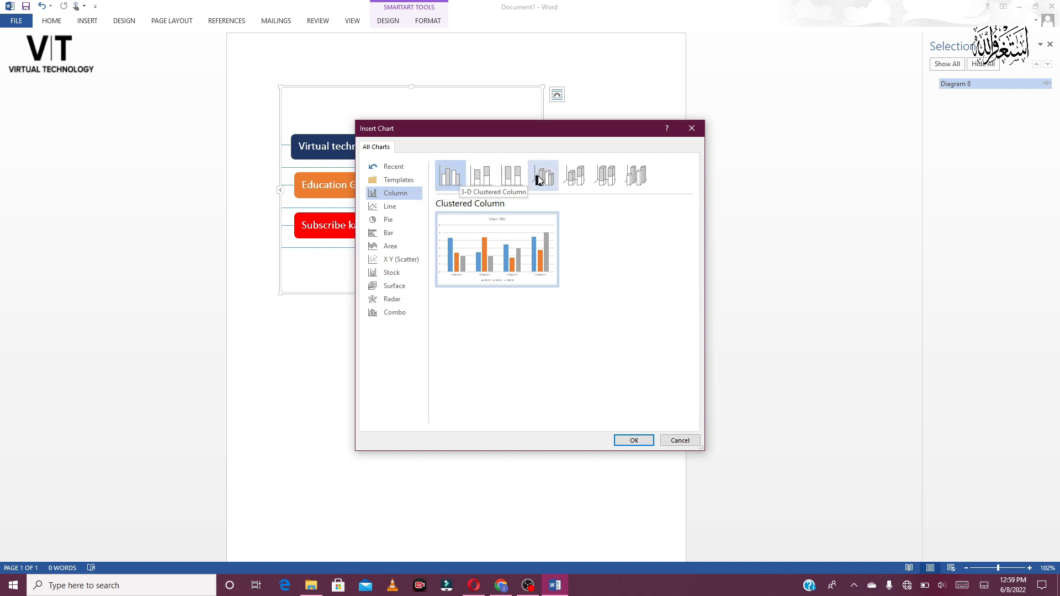
# - Preview the Line, Pie, Bar, Area, X Y (Scatter), Surface, Stock and Radar chart types
pyautogui.click(407, 207)
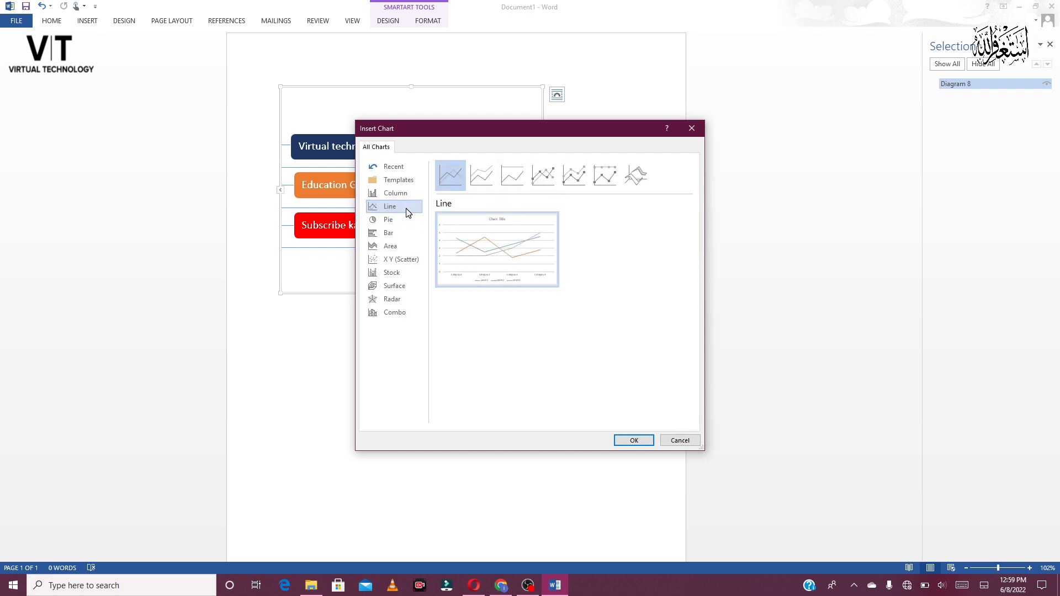
pyautogui.click(406, 221)
pyautogui.click(403, 234)
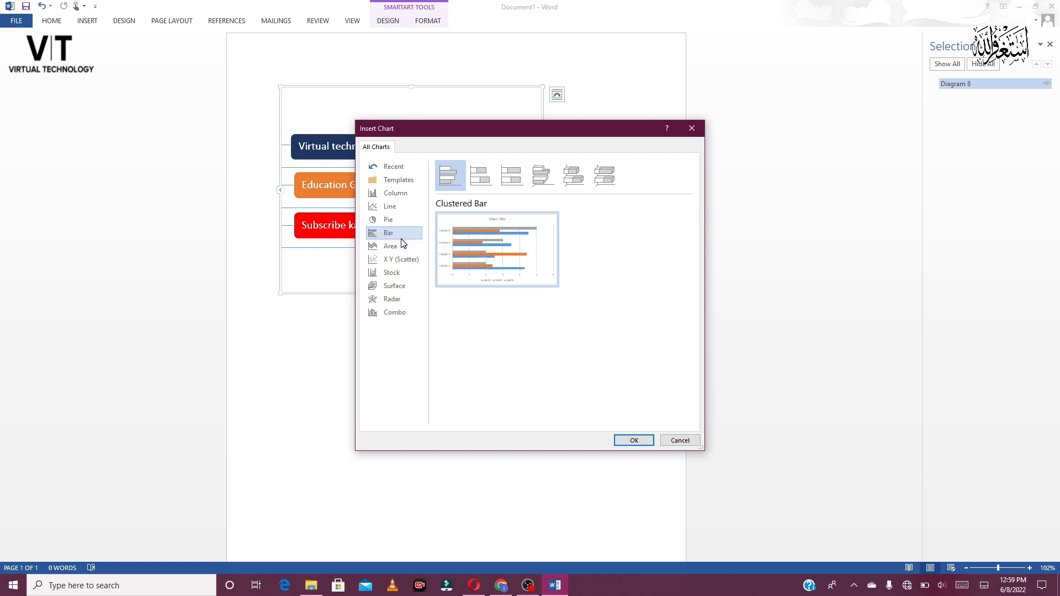
pyautogui.click(401, 250)
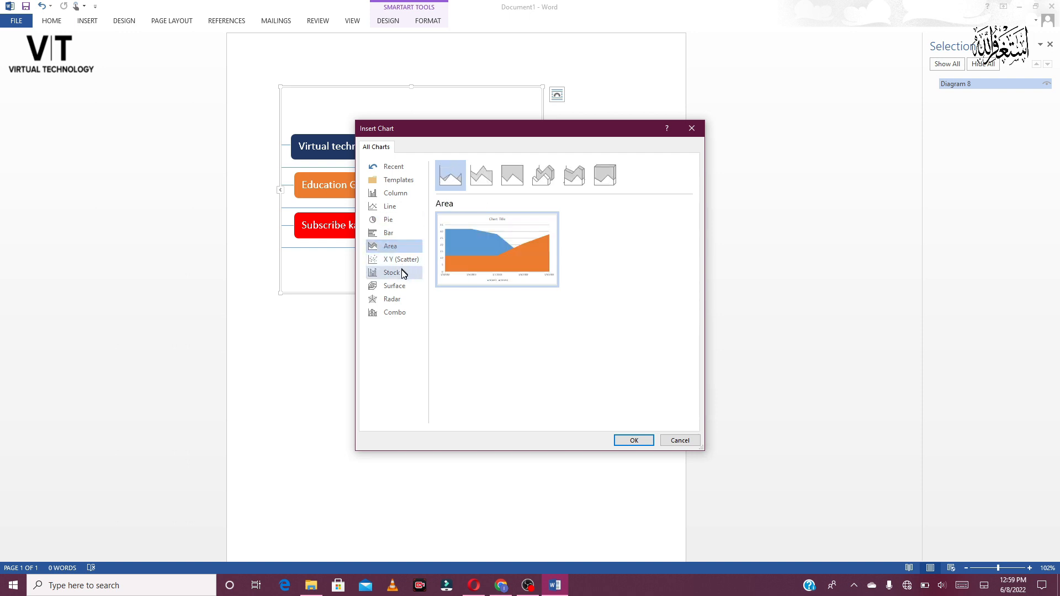
pyautogui.click(401, 271)
pyautogui.click(410, 262)
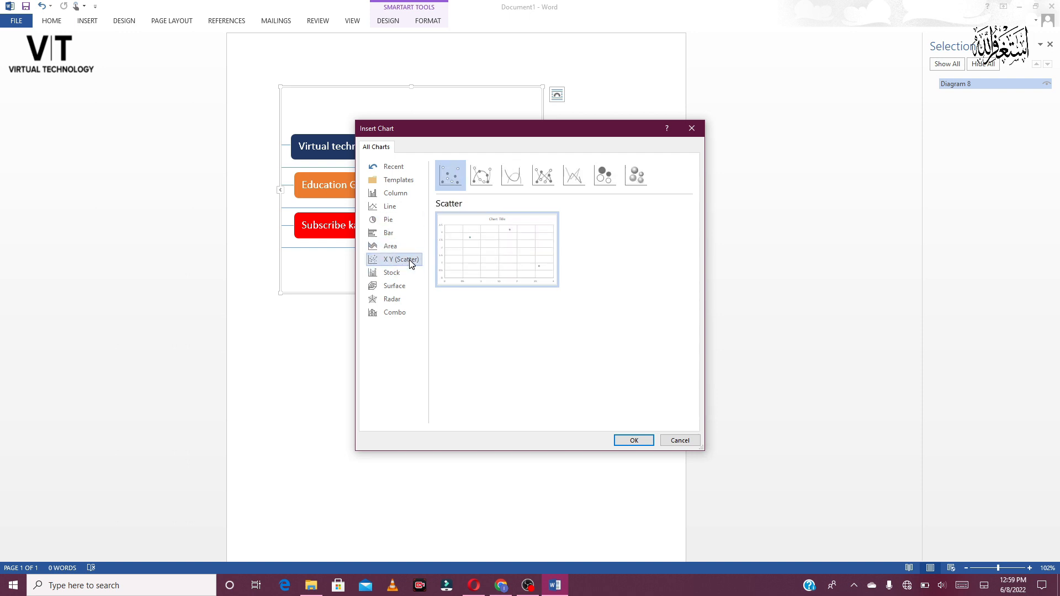
pyautogui.click(397, 292)
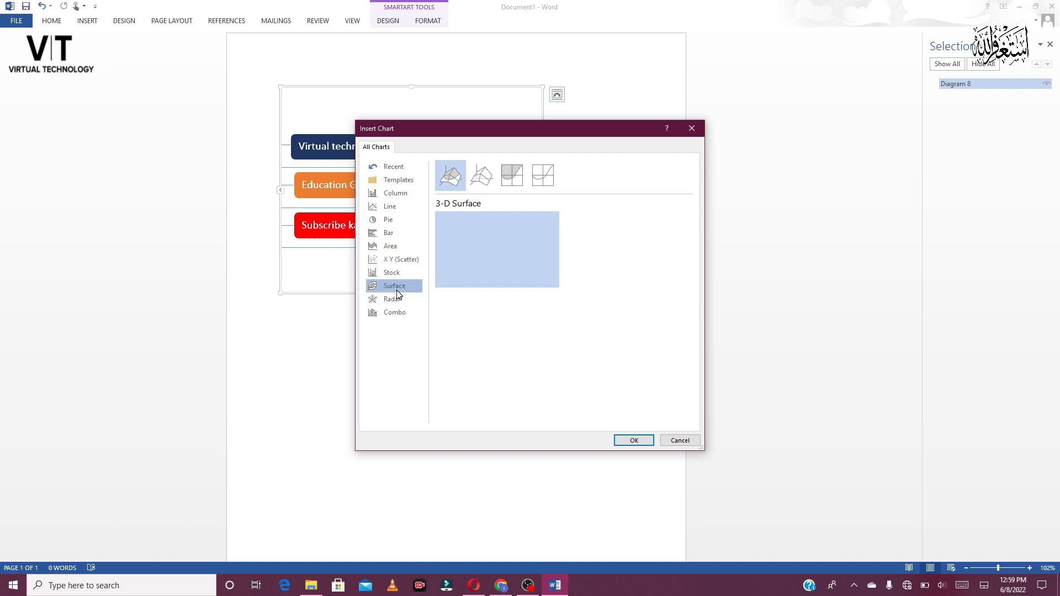
pyautogui.click(402, 276)
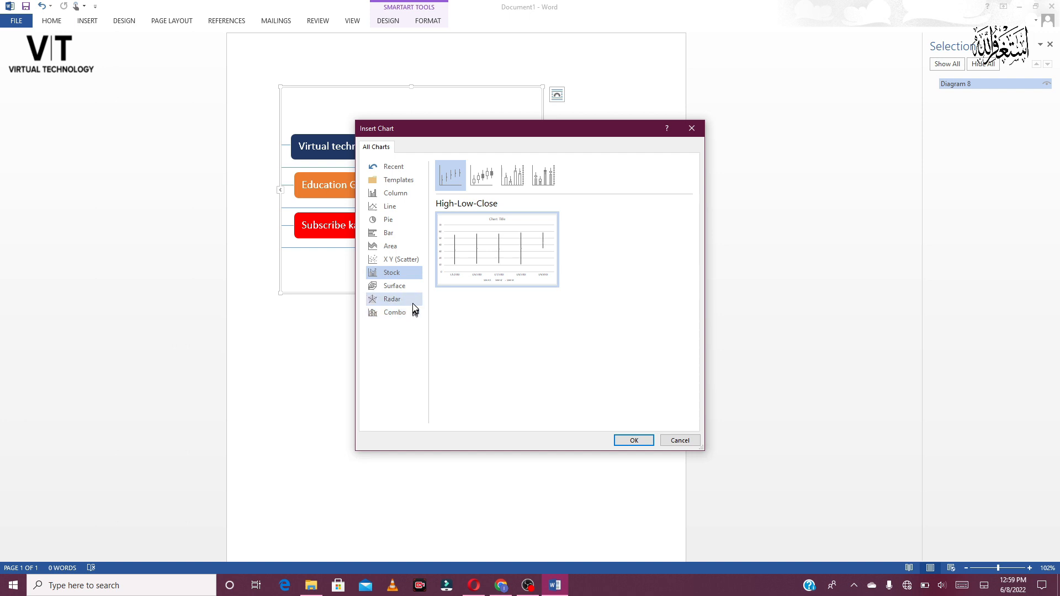
pyautogui.click(411, 300)
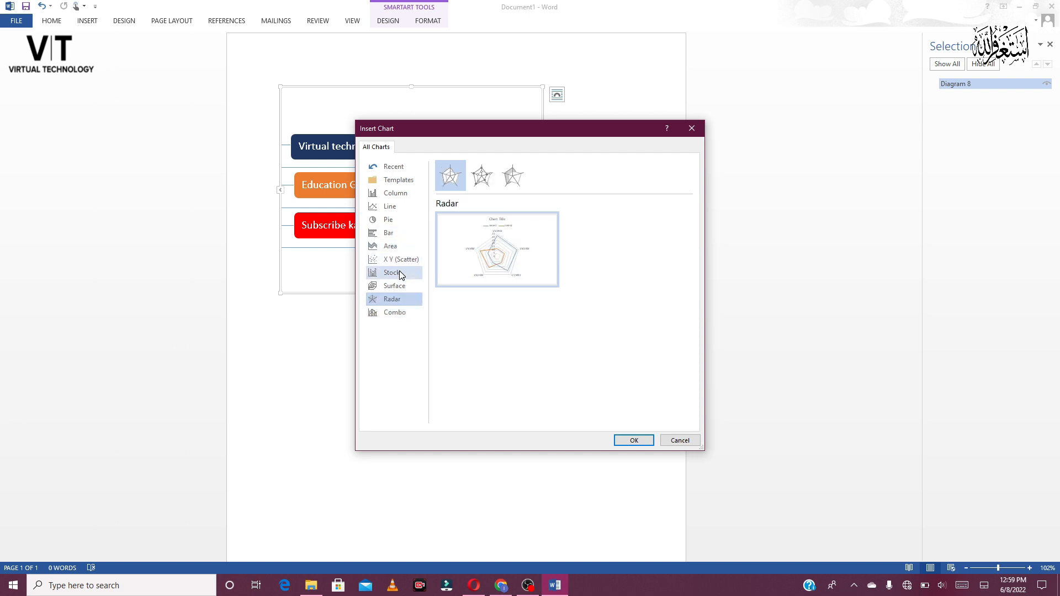
# - Insert a basic pie chart and move its data sheet clear of the chart, with the 1st Qtr sales cell selected
pyautogui.click(401, 218)
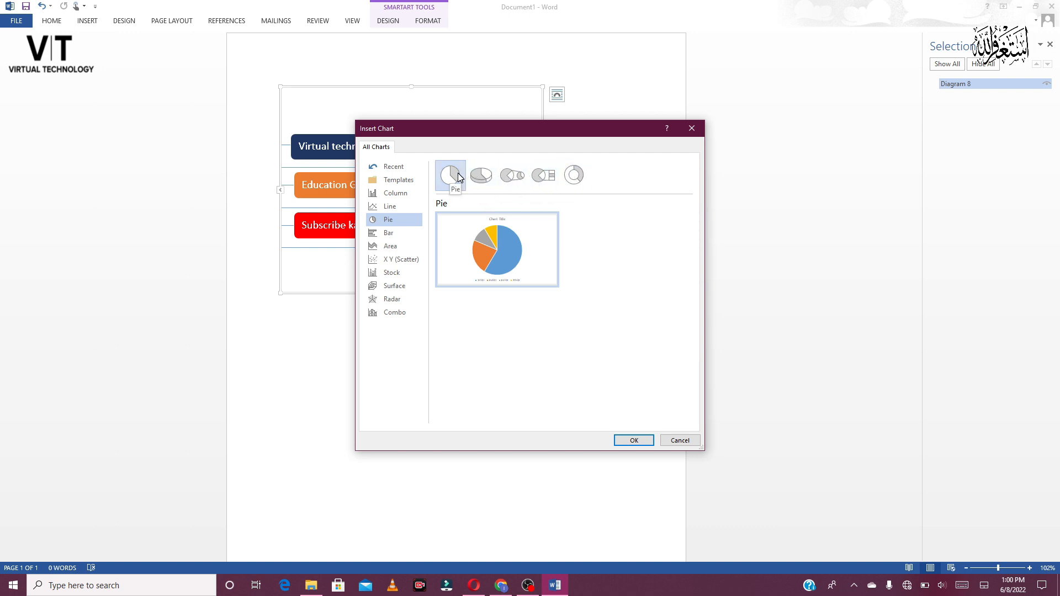
pyautogui.click(630, 440)
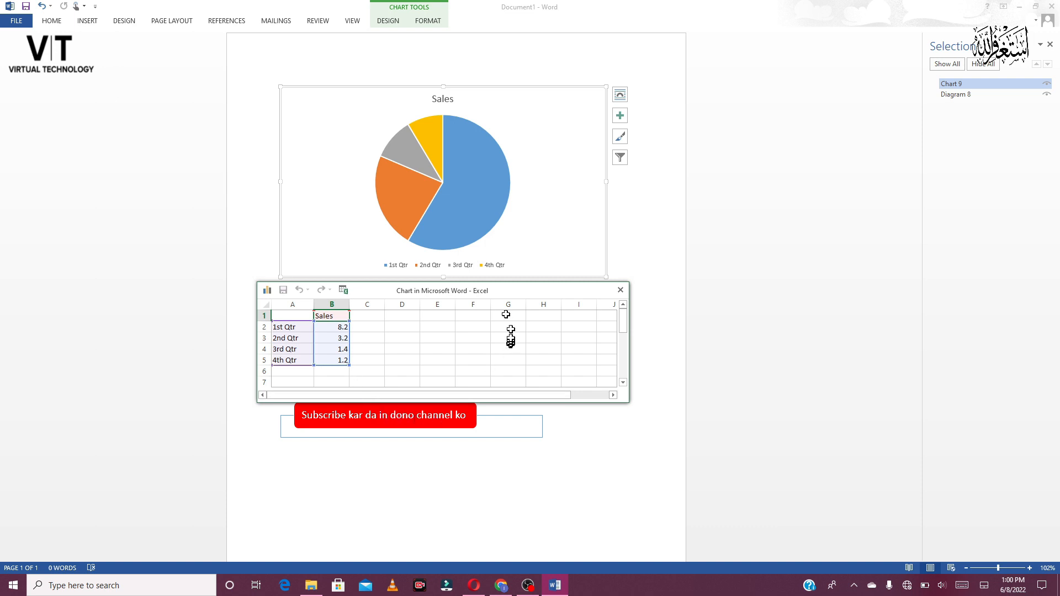
pyautogui.moveTo(500, 291); pyautogui.dragTo(619, 335)
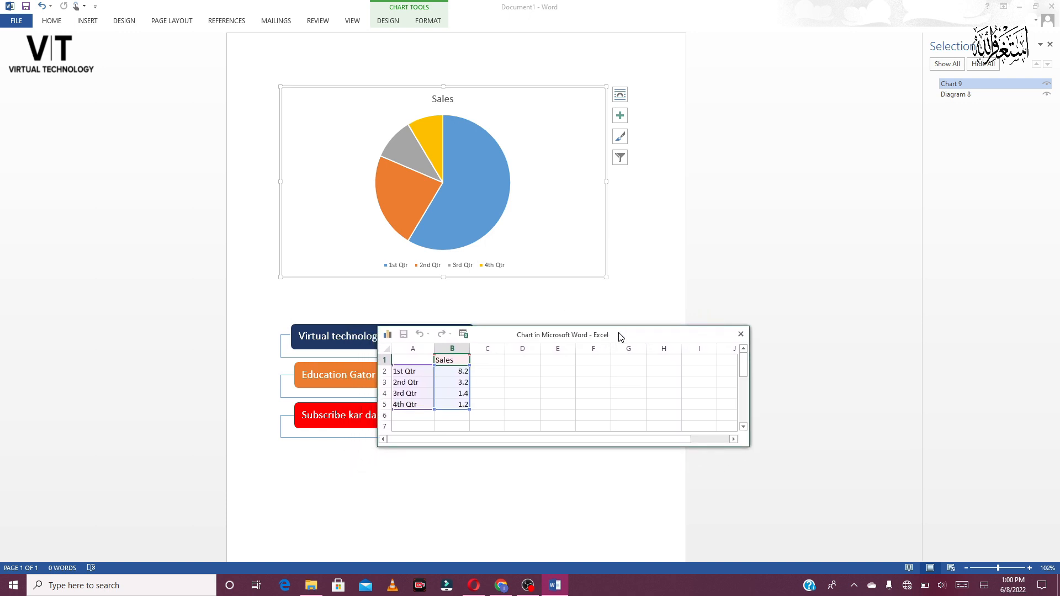
pyautogui.click(460, 373)
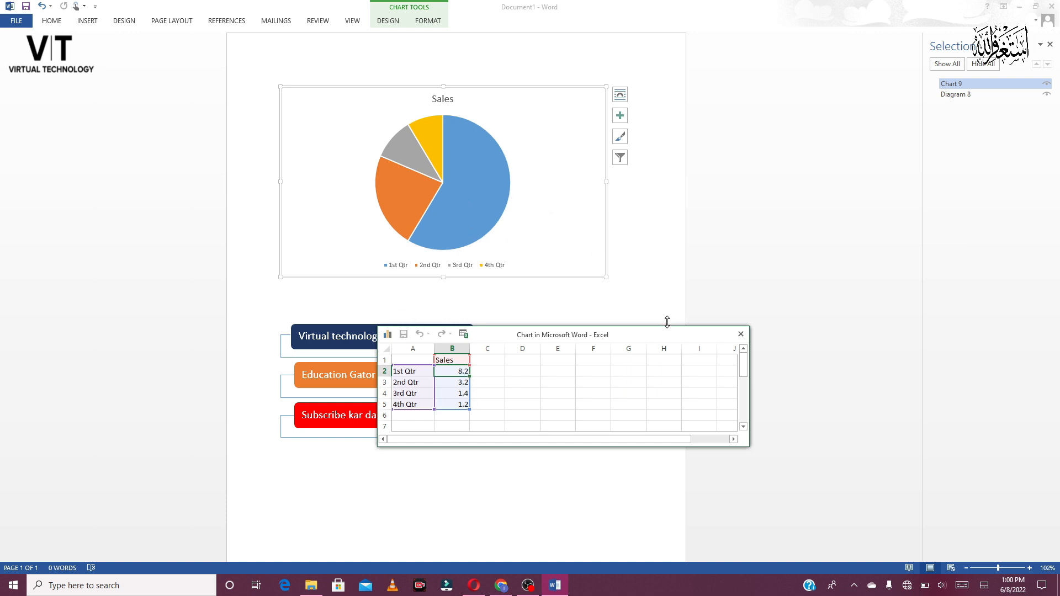
# - Close the chart's data sheet and select the plot area of the Sales pie chart
pyautogui.click(745, 337)
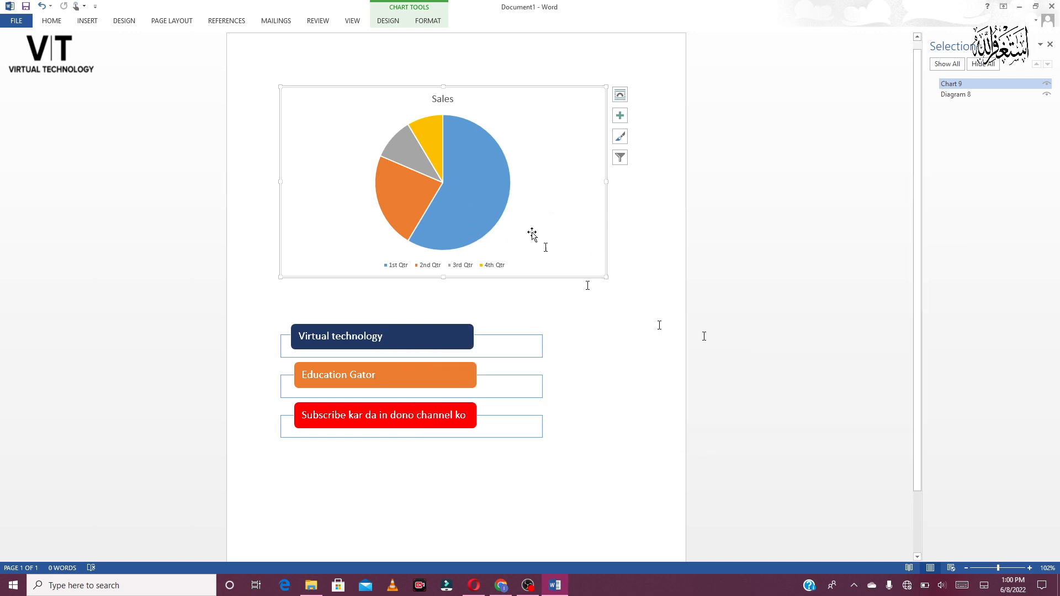
pyautogui.moveTo(460, 201); pyautogui.dragTo(582, 218)
pyautogui.moveTo(492, 207); pyautogui.dragTo(426, 177)
pyautogui.click(375, 131)
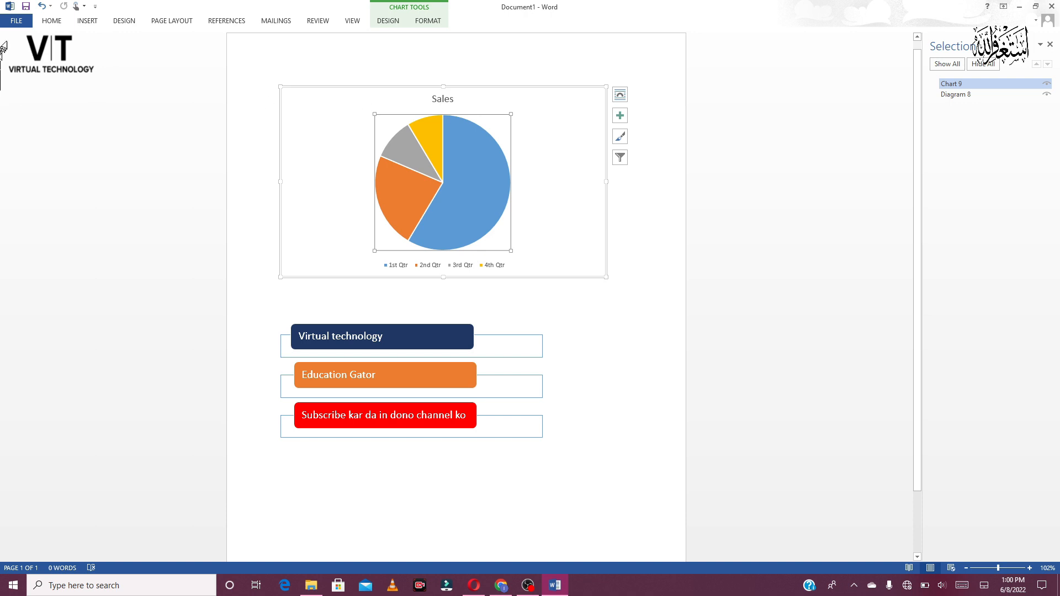
pyautogui.click(87, 20)
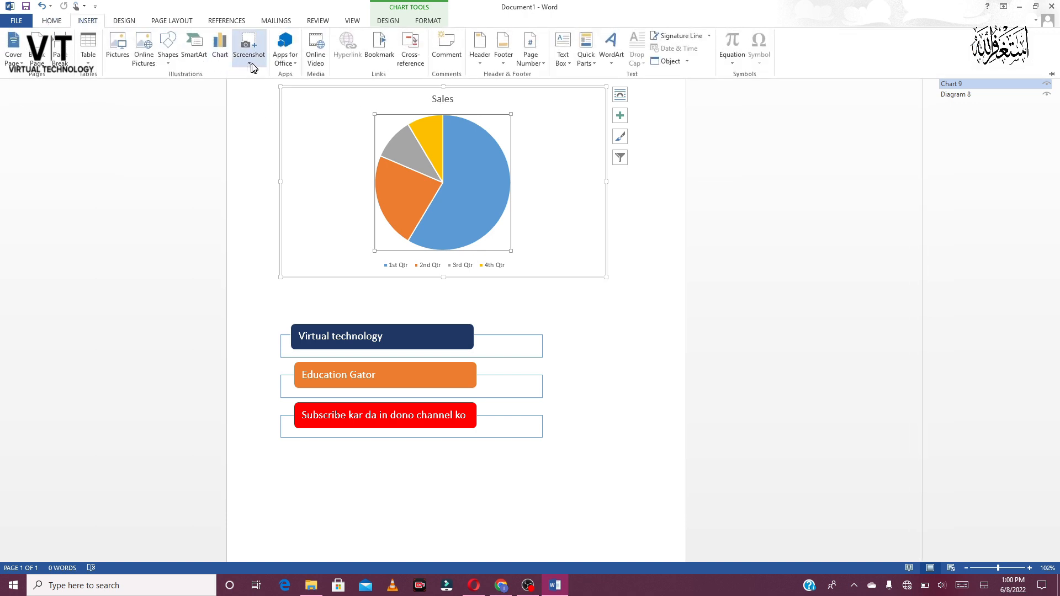
pyautogui.click(252, 59)
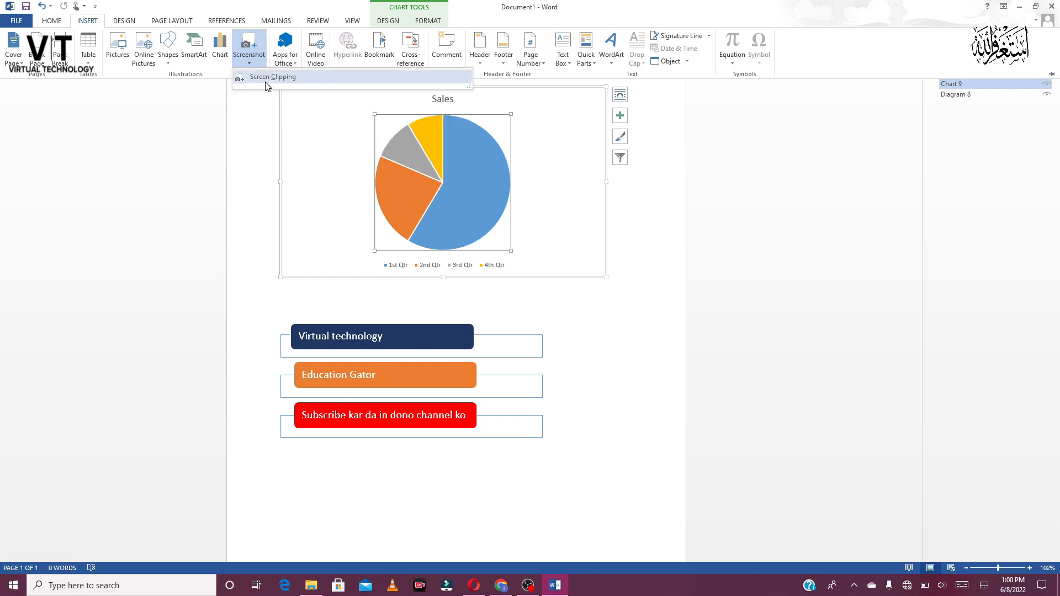
pyautogui.click(265, 86)
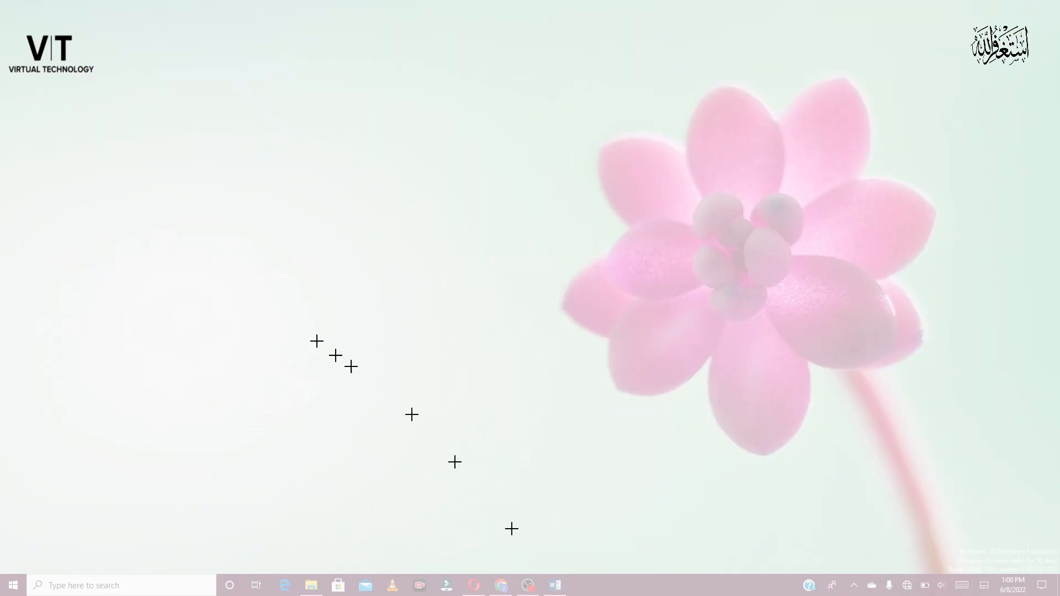
pyautogui.moveTo(156, 212); pyautogui.dragTo(91, 188)
pyautogui.press('Escape')
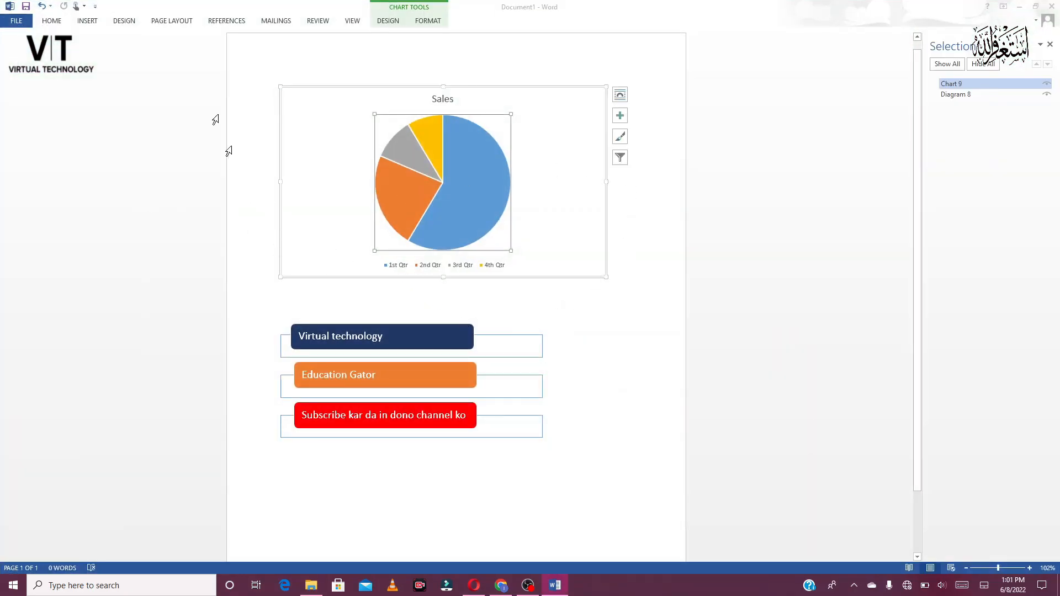
# - Try to insert a screen clipping covering most of the desktop into the document
pyautogui.click(87, 19)
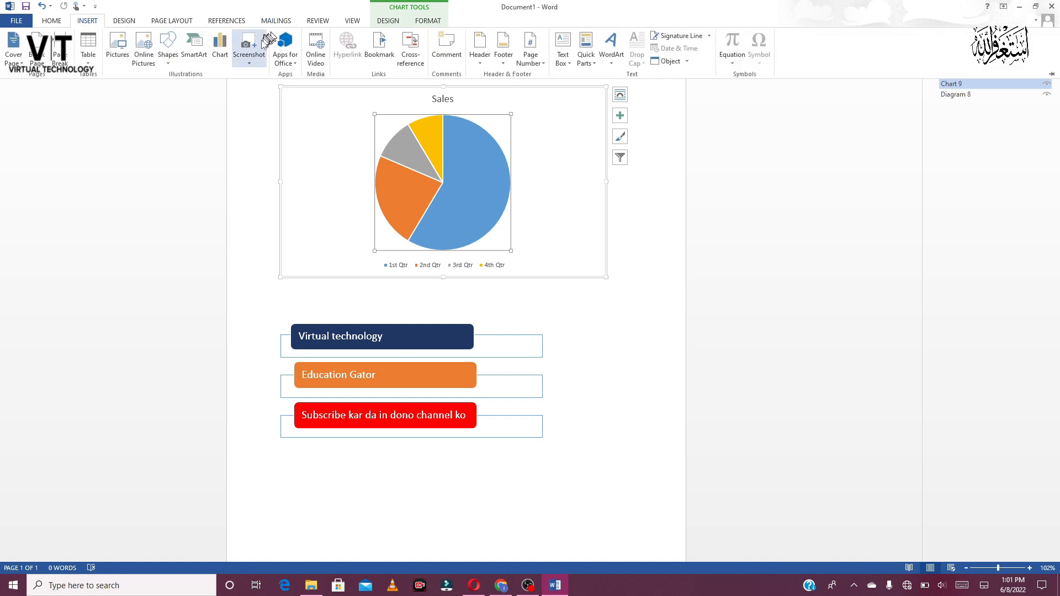
pyautogui.click(248, 50)
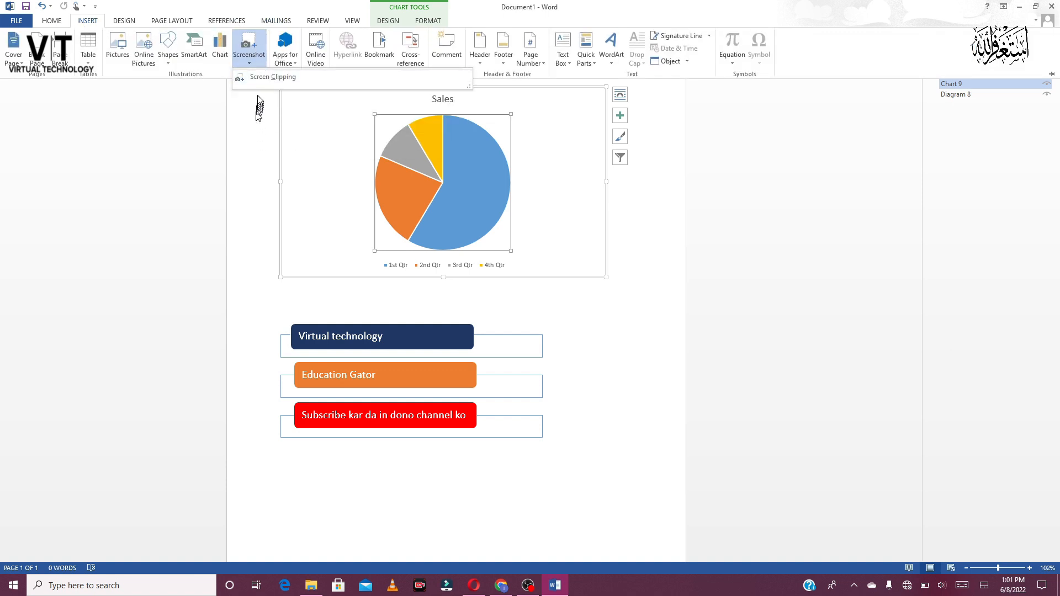
pyautogui.click(264, 77)
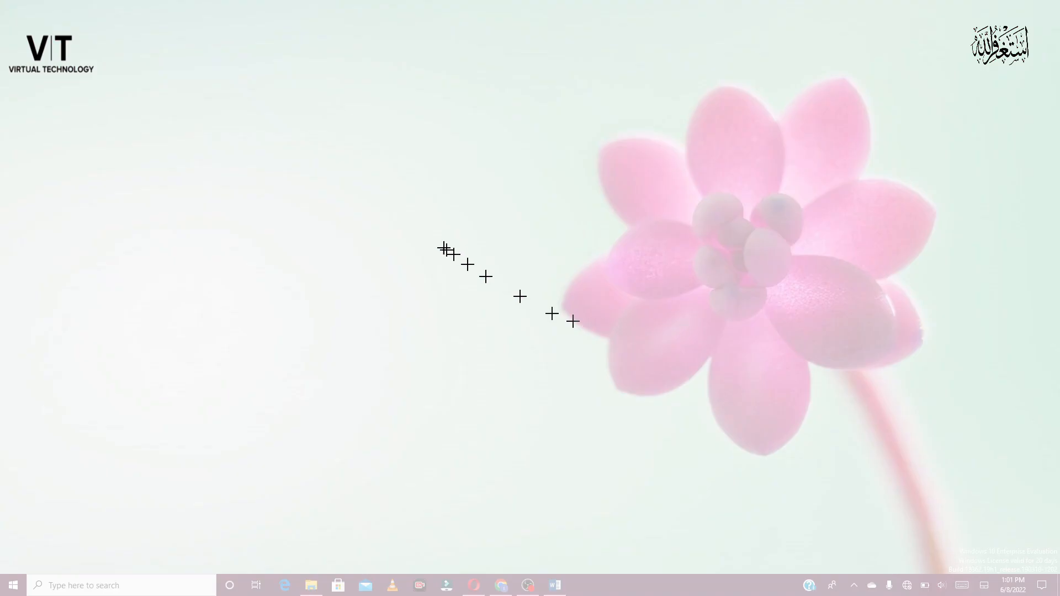
pyautogui.moveTo(201, 91); pyautogui.dragTo(1055, 518)
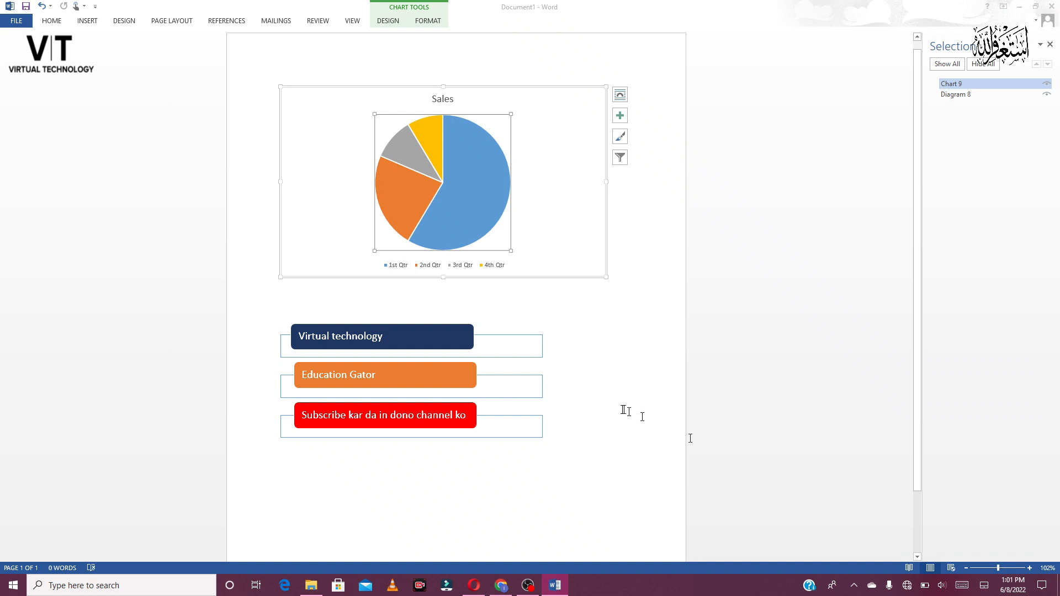
# - Select the SmartArt diagram and the Sales chart in turn to see which object each selection entry represents
pyautogui.click(953, 95)
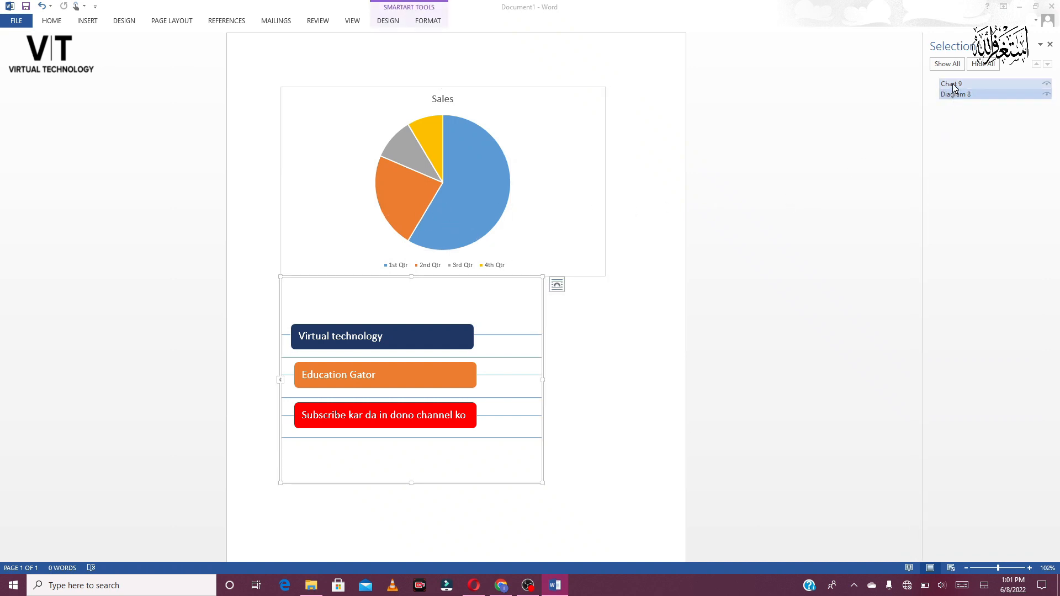
pyautogui.click(952, 84)
pyautogui.moveTo(920, 375); pyautogui.dragTo(923, 331)
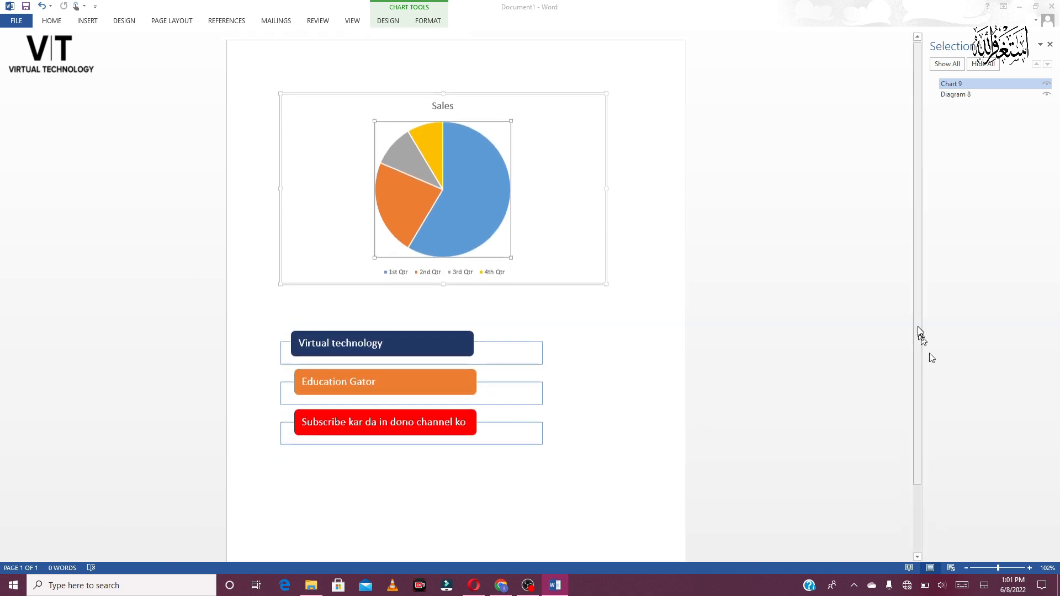
# - View the recently used Apps for Office and open the online video insertion dialog
pyautogui.click(122, 22)
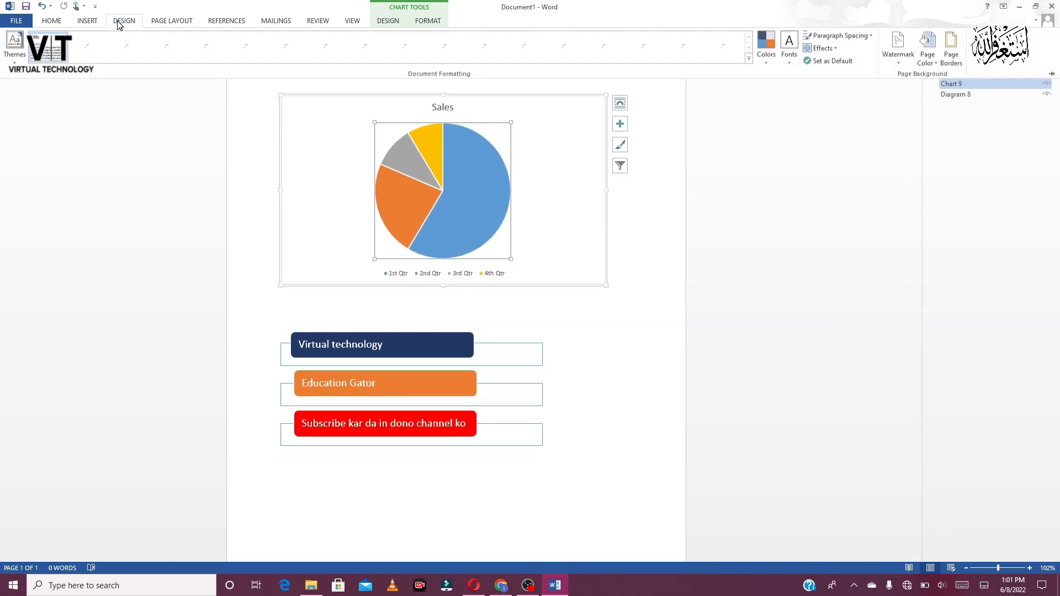
pyautogui.click(88, 22)
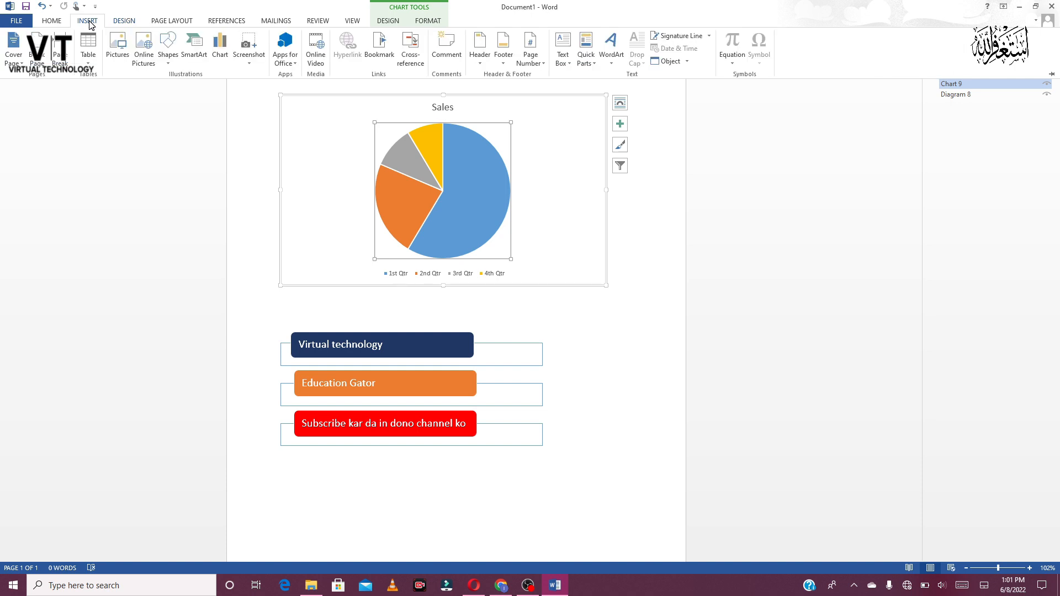
pyautogui.click(294, 66)
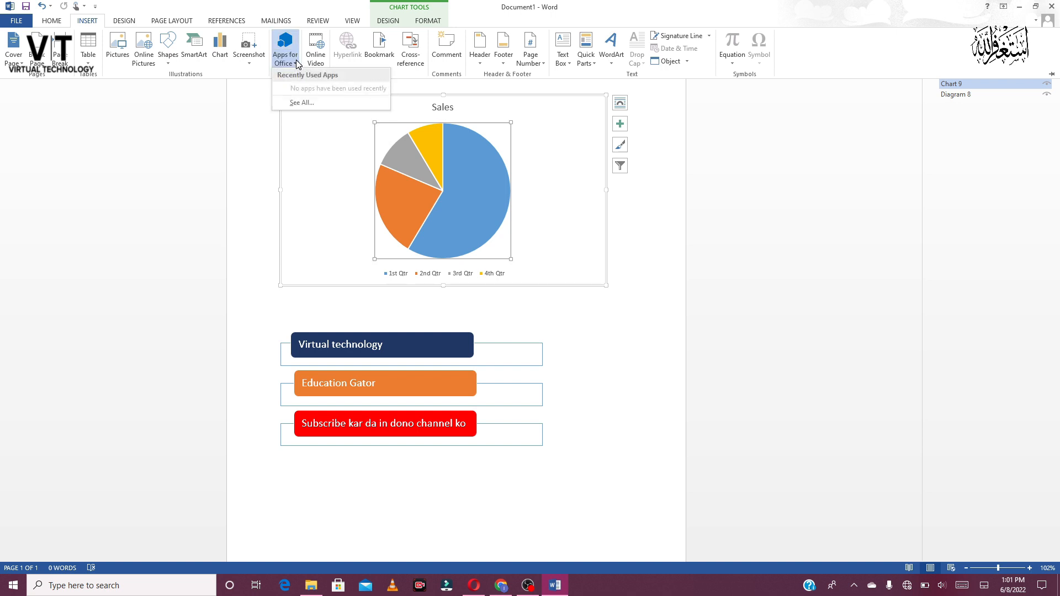
pyautogui.click(348, 64)
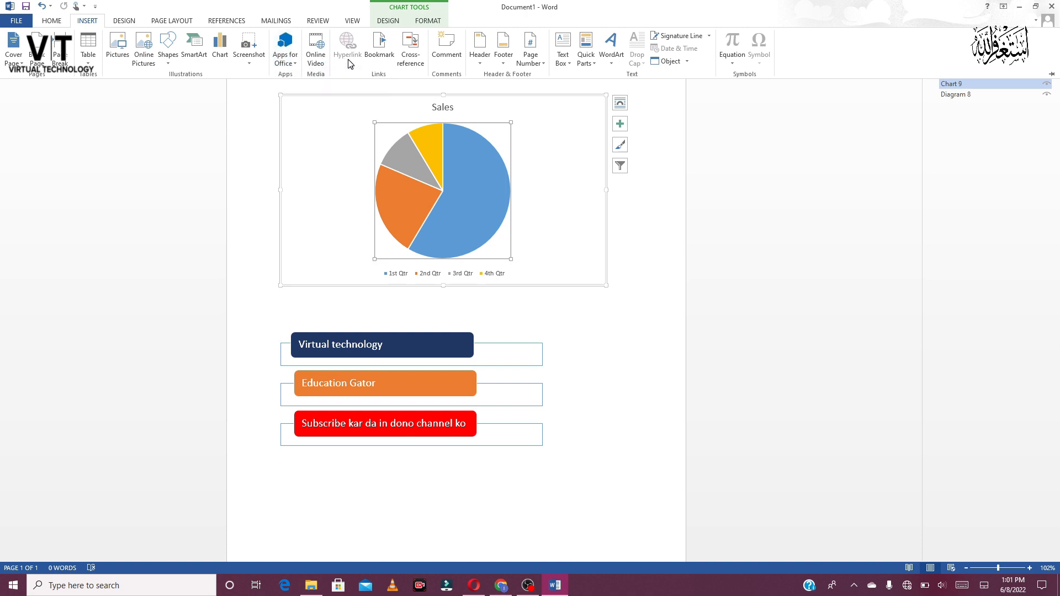
pyautogui.click(315, 60)
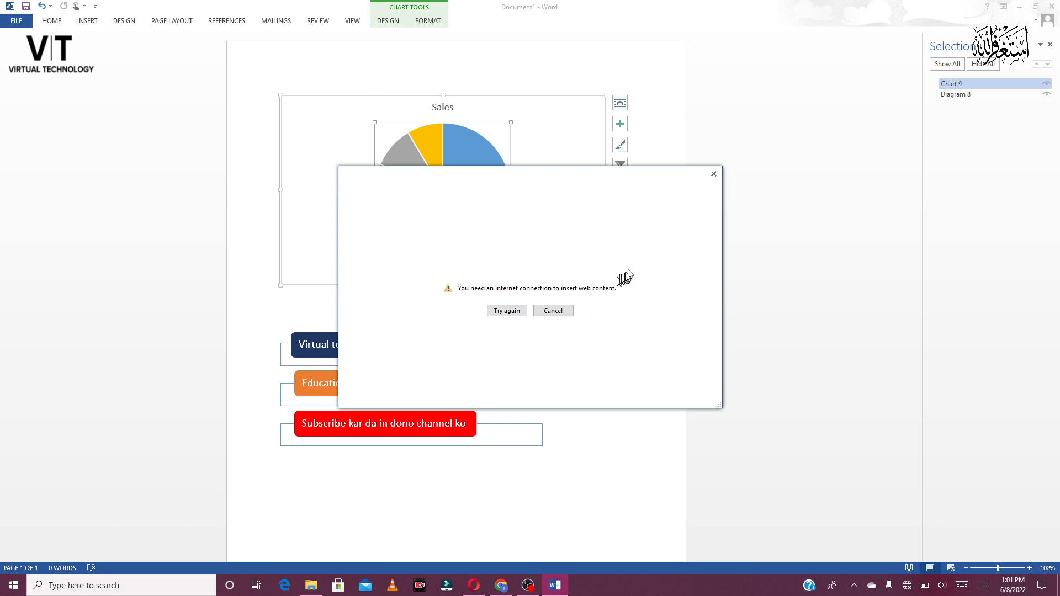
# - Dismiss the web content dialog and try the bookmark name "as" for the Sales chart without adding it
pyautogui.click(713, 174)
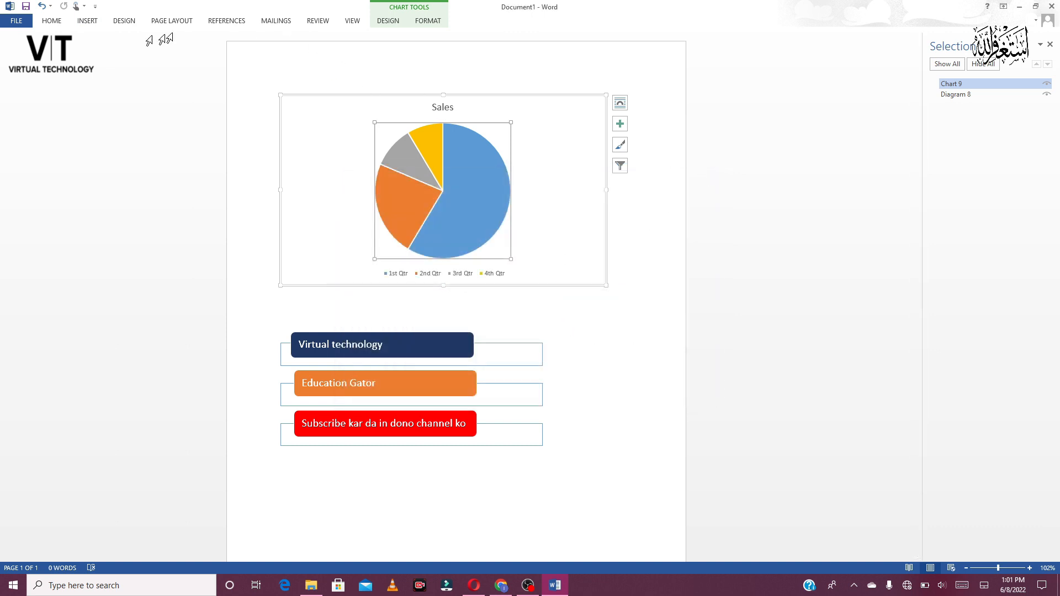
pyautogui.click(88, 21)
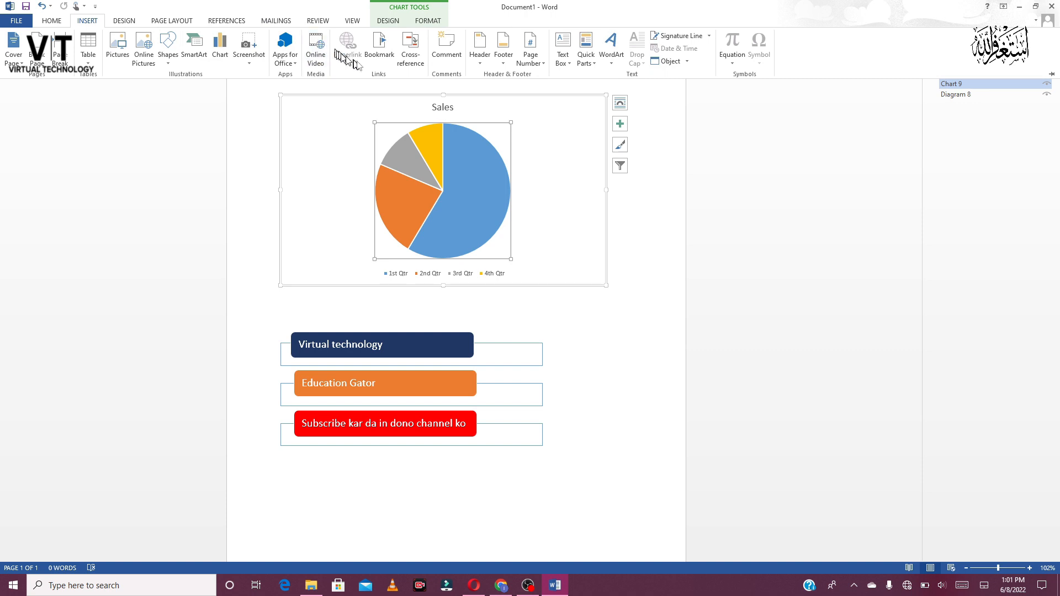
pyautogui.click(381, 62)
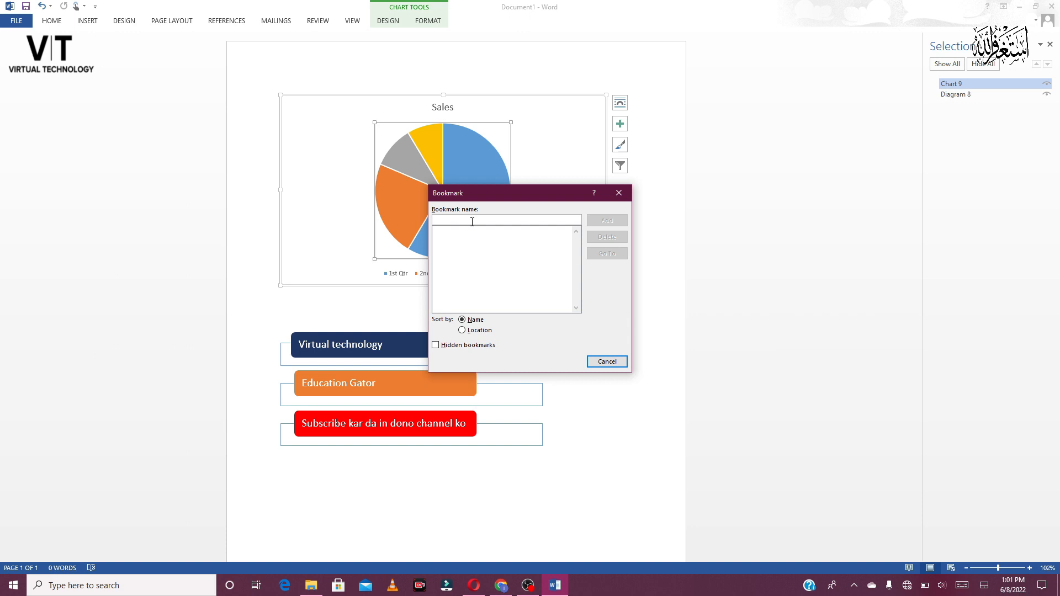
pyautogui.write('as')
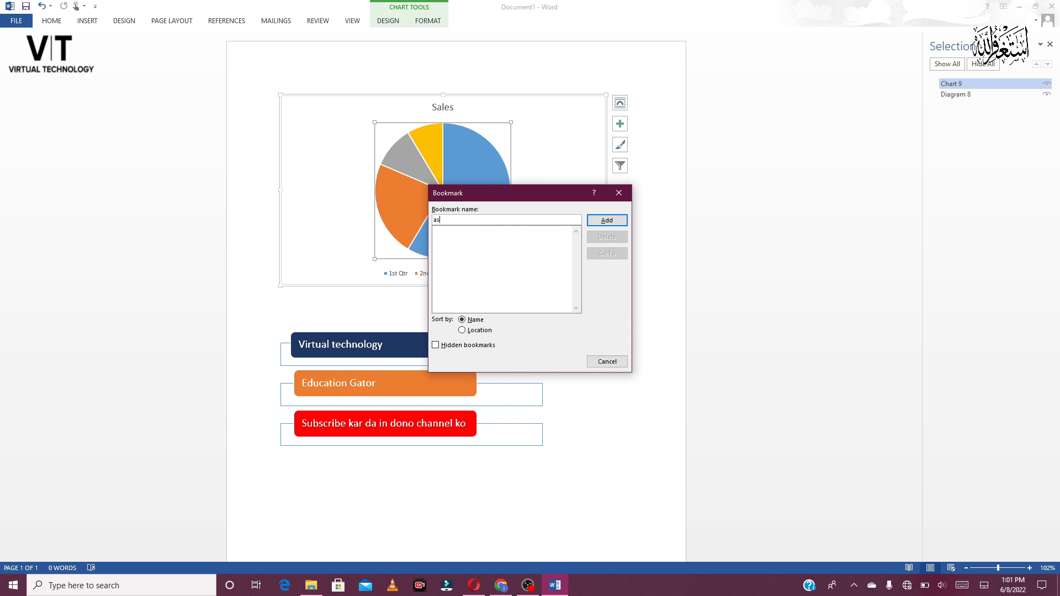
pyautogui.press('BackSpace')
pyautogui.press('BackSpace')
pyautogui.press('BackSpace')
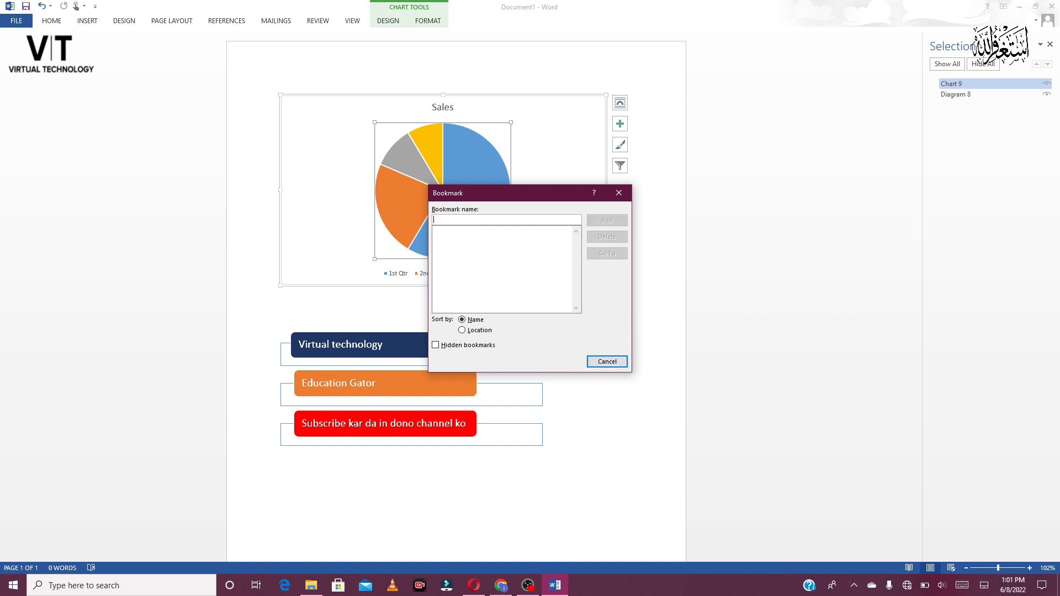
pyautogui.click(608, 361)
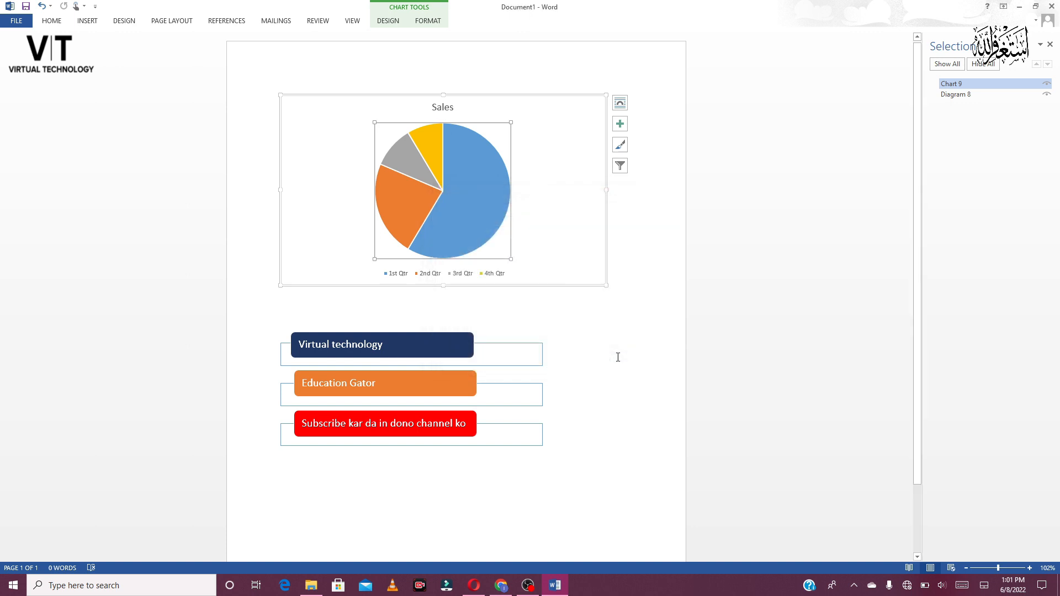
# - Try a cross-reference to a numbered item's page number with Include above/below enabled, and cancel it
pyautogui.click(88, 21)
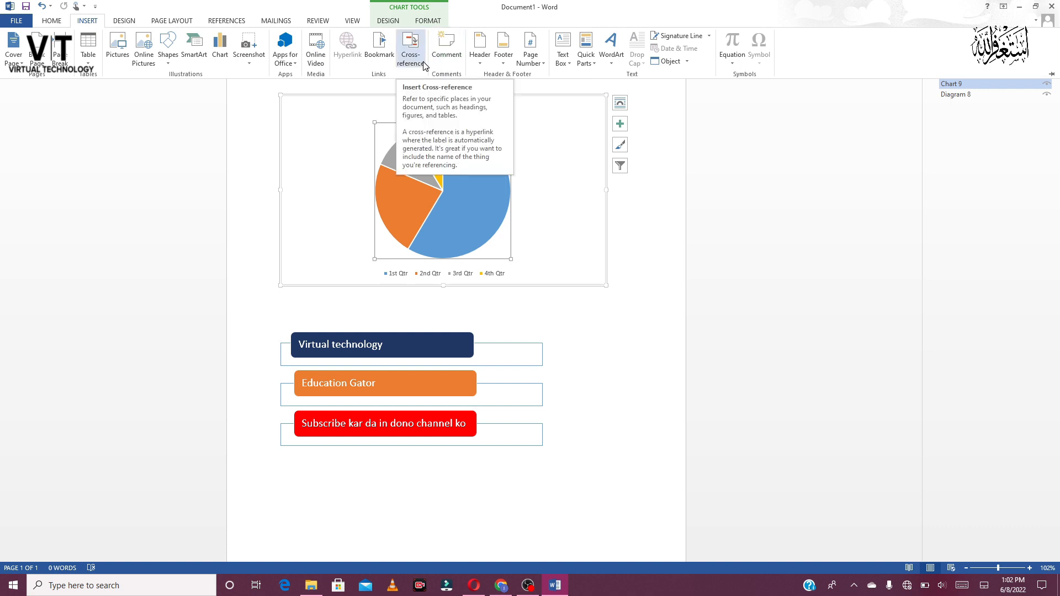
pyautogui.click(411, 52)
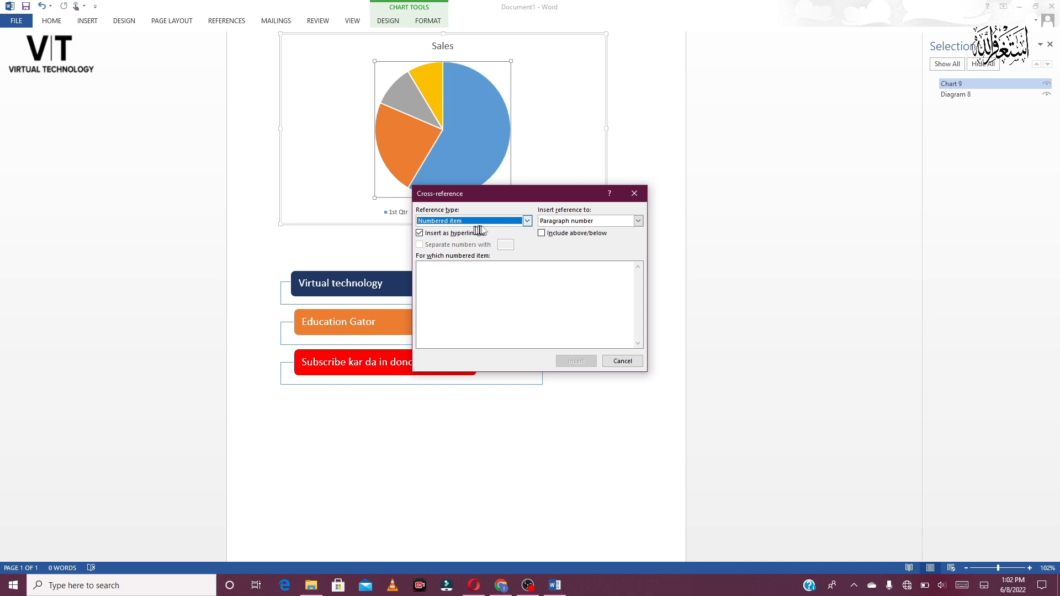
pyautogui.click(546, 234)
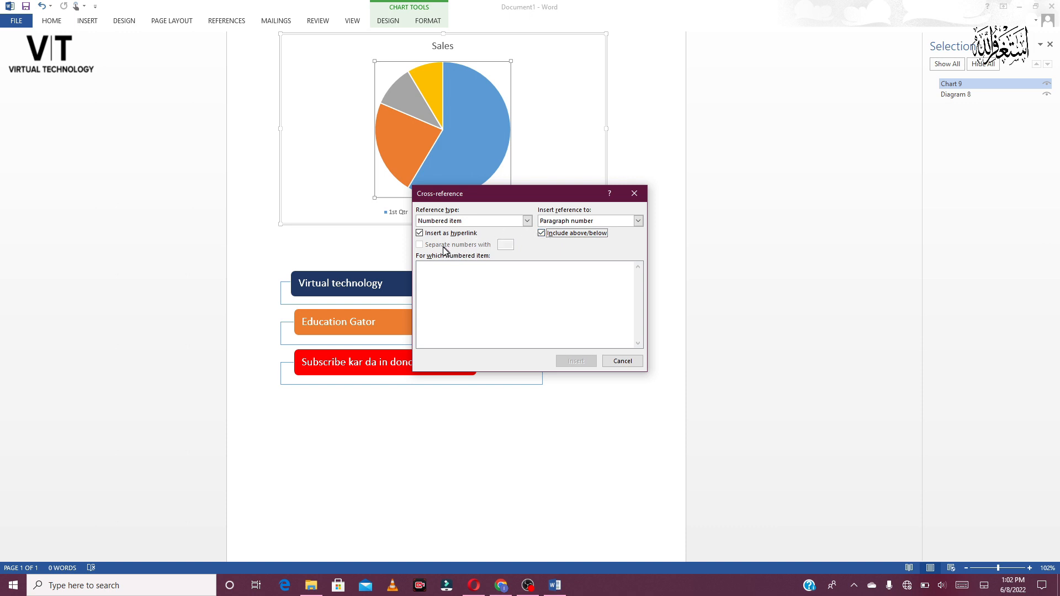
pyautogui.click(585, 220)
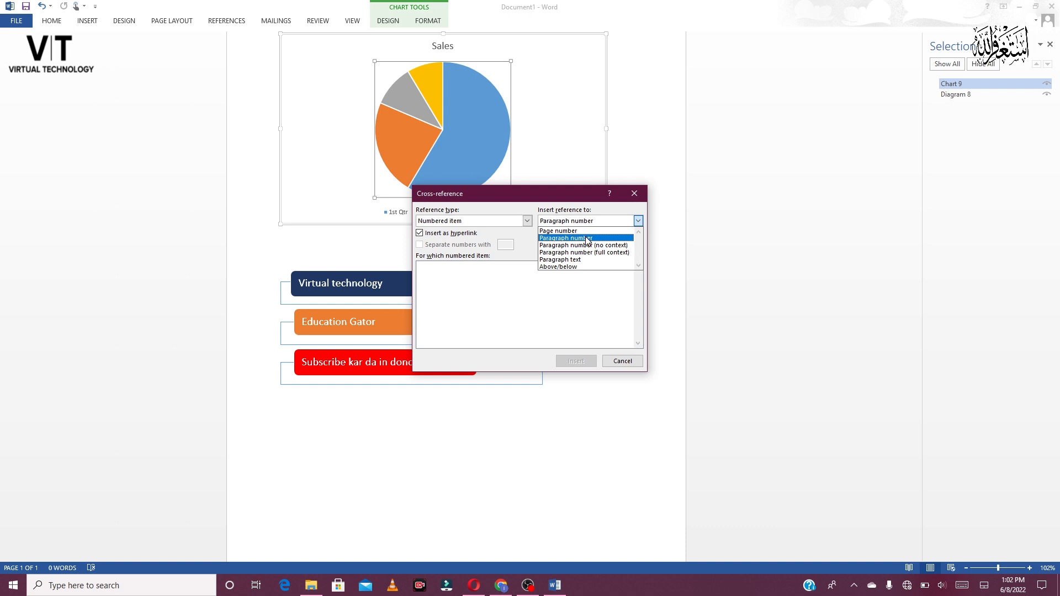
pyautogui.click(565, 231)
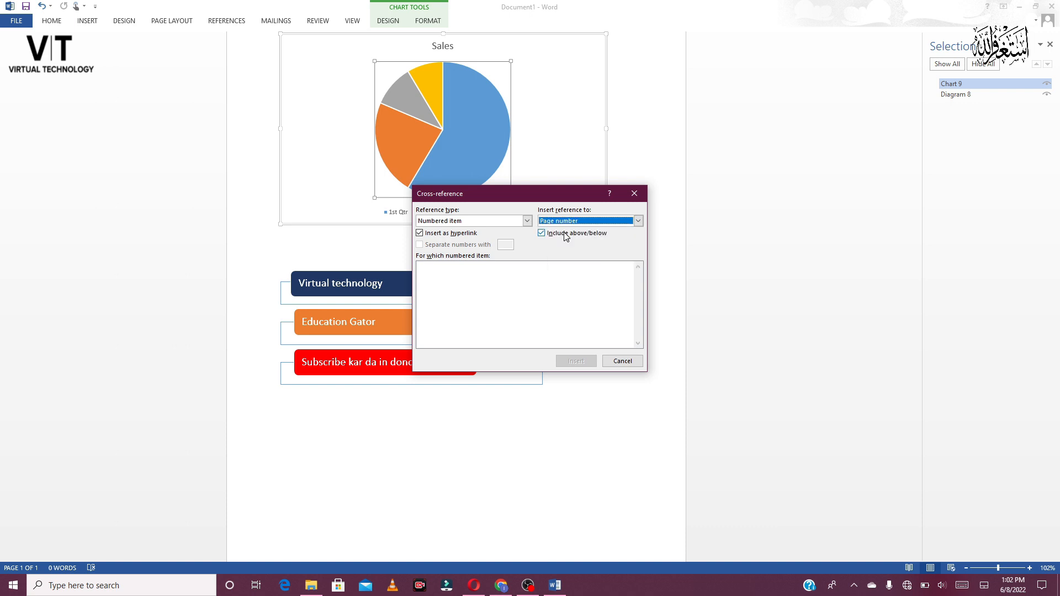
pyautogui.click(612, 363)
# - Enter =rand() beside the Sales chart and add a new paragraph below the SmartArt diagram
pyautogui.click(527, 418)
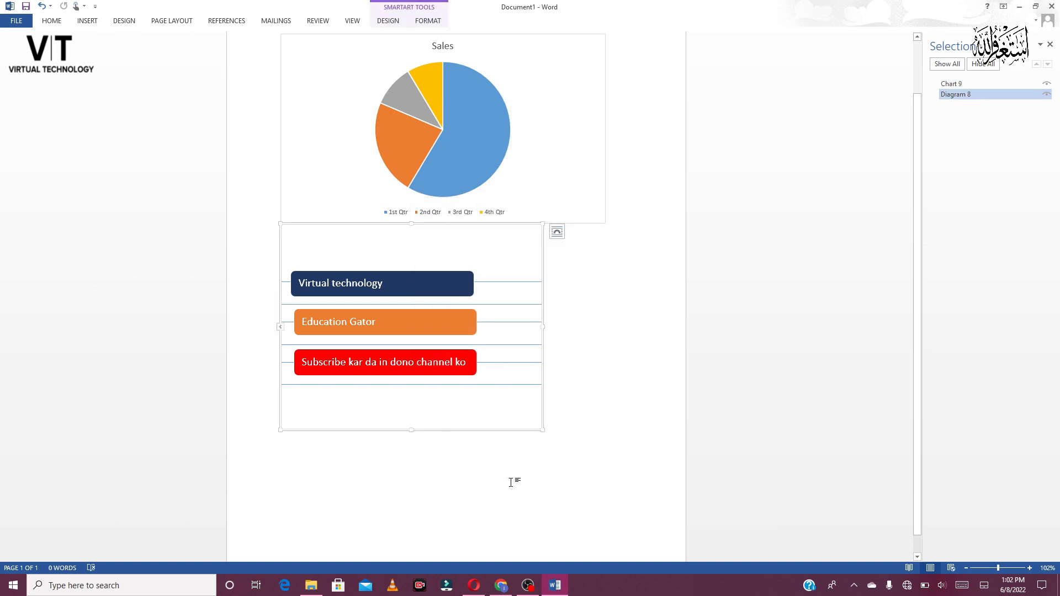
pyautogui.hotkey('ctrl', 'z')
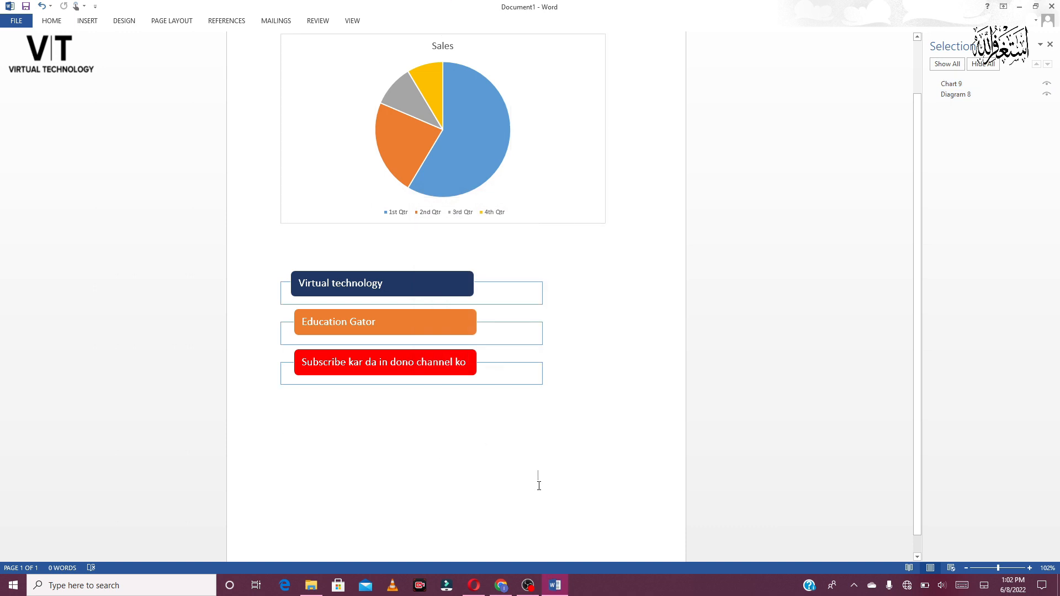
pyautogui.click(536, 486)
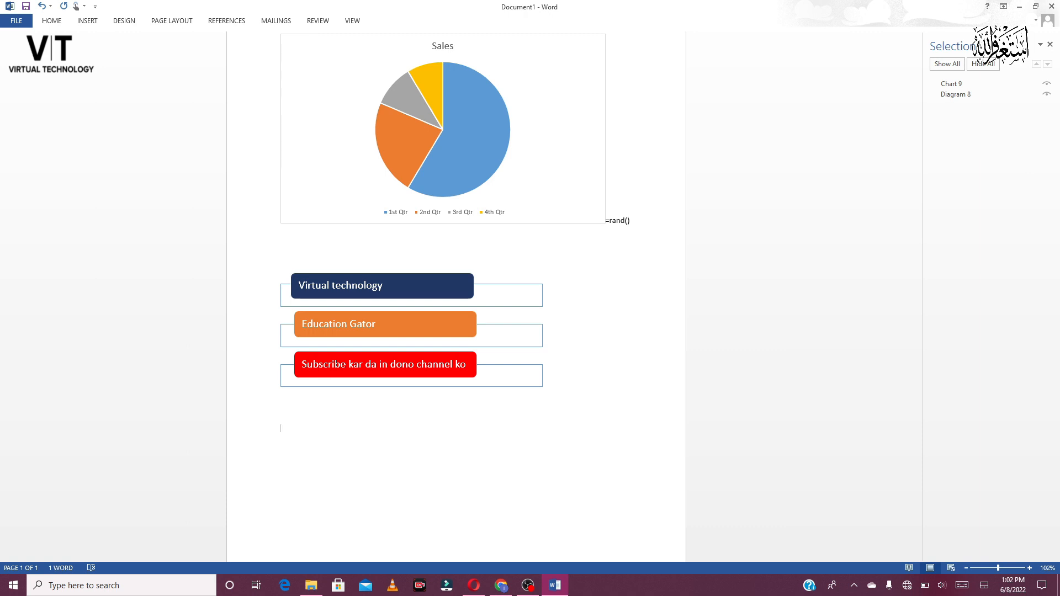
pyautogui.write('a')
pyautogui.press('BackSpace')
pyautogui.press('Return')
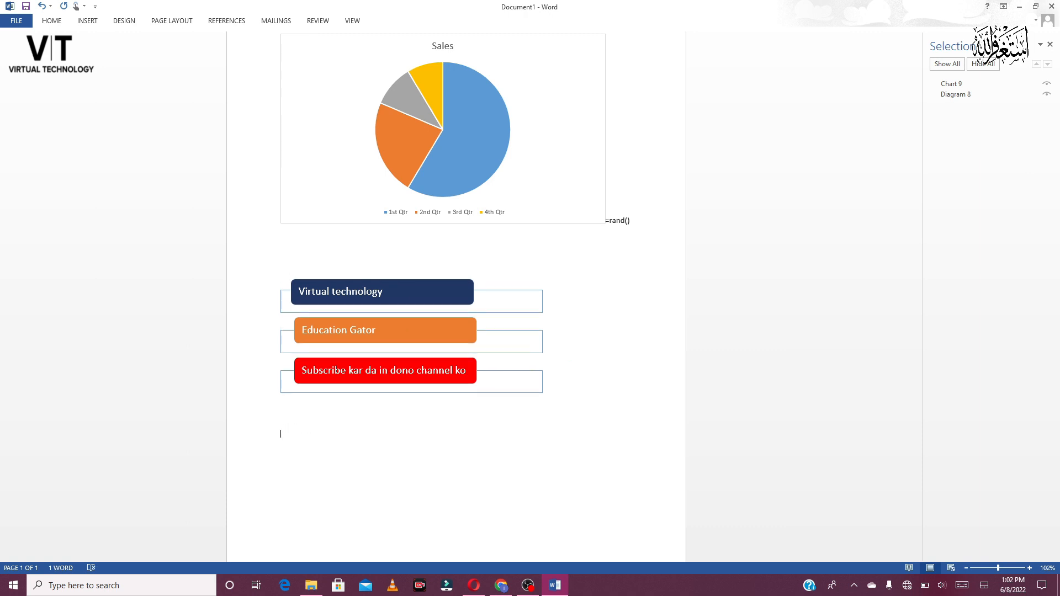
# - Generate sample paragraphs in the document by entering =rand() on the new line below the diagram
pyautogui.write('-')
pyautogui.press('BackSpace')
pyautogui.write('=')
pyautogui.write('ra')
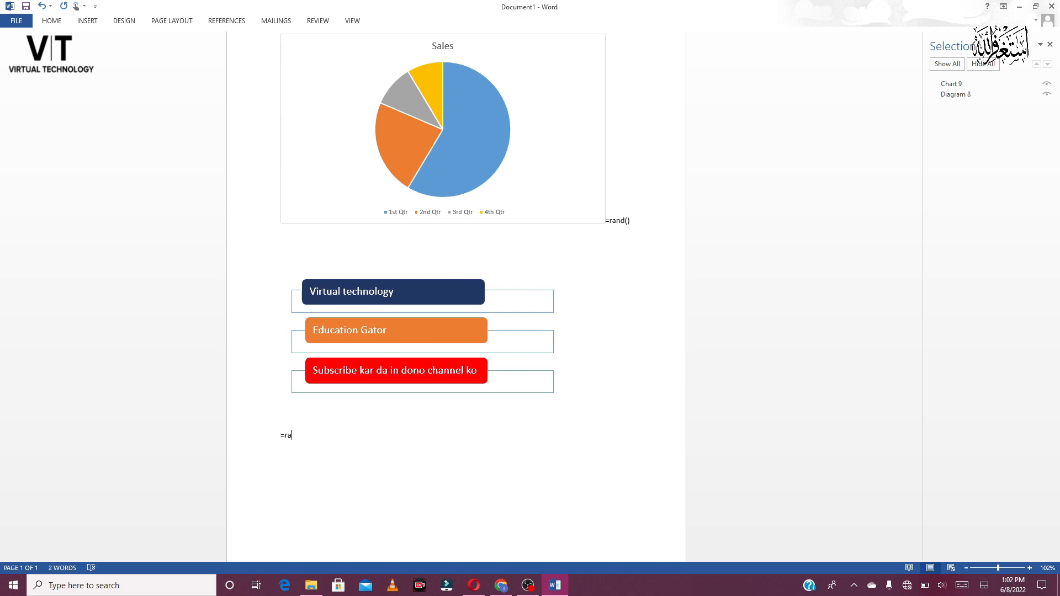
pyautogui.write('nd()')
pyautogui.press('Return')
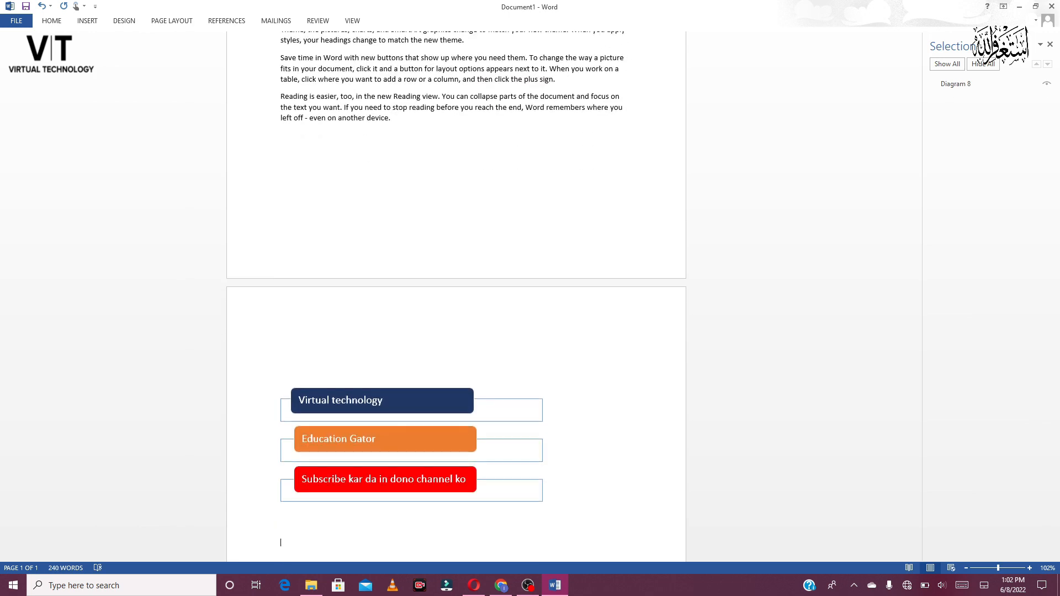
# - Try the Bookmark reference type for a cross-reference and return the type to Numbered item
pyautogui.moveTo(918, 245); pyautogui.dragTo(843, 131)
pyautogui.moveTo(915, 213); pyautogui.dragTo(871, 6)
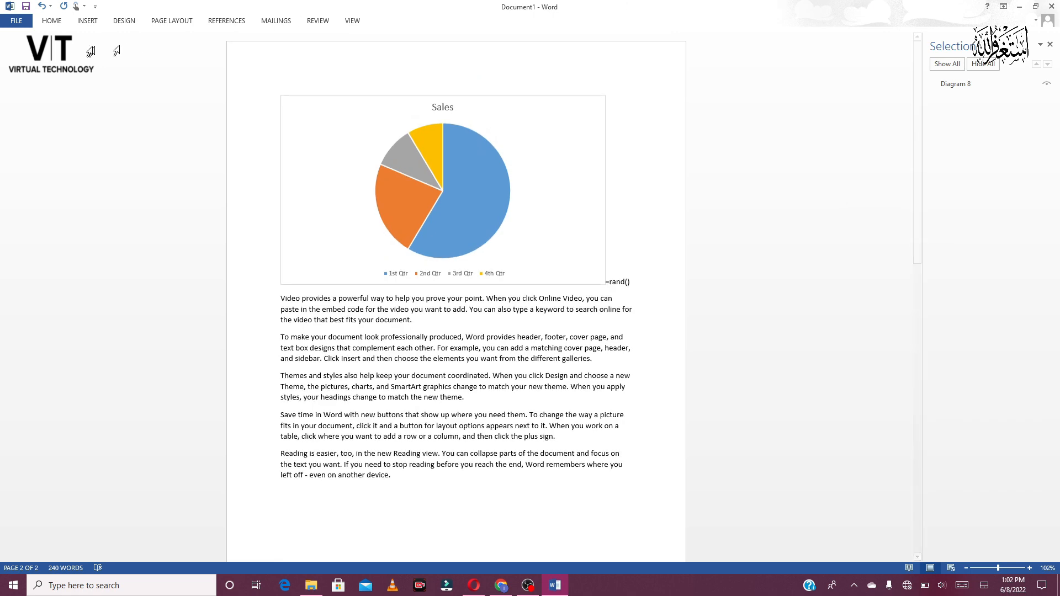
pyautogui.click(88, 21)
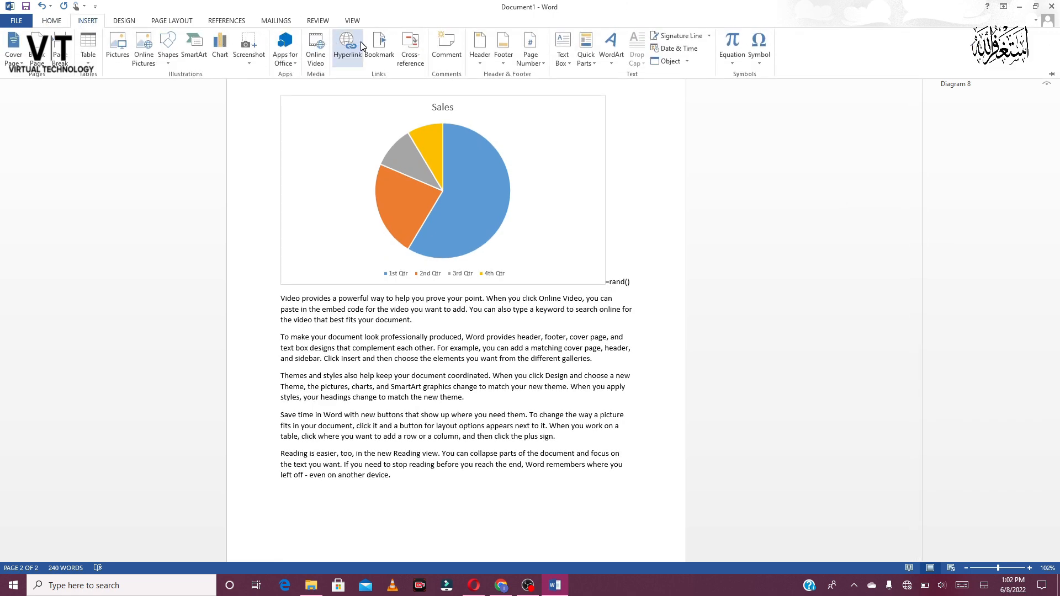
pyautogui.click(416, 59)
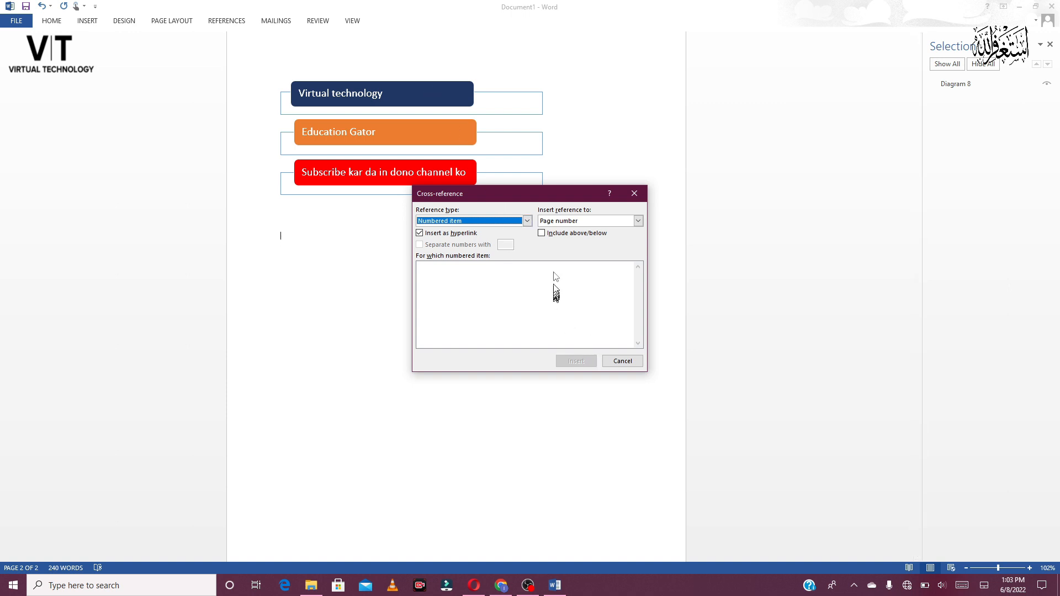
pyautogui.click(541, 233)
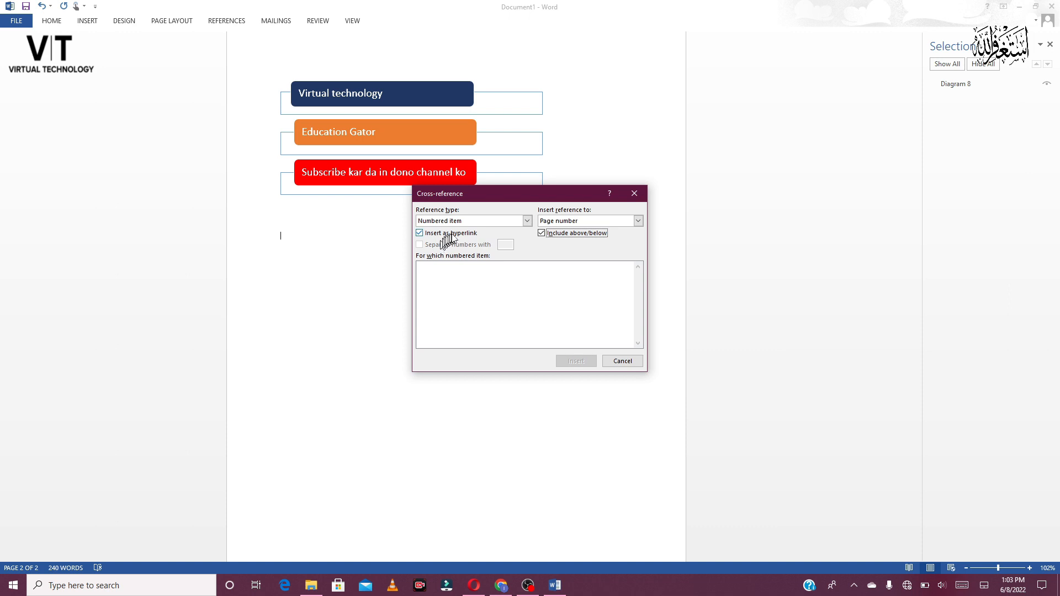
pyautogui.click(478, 221)
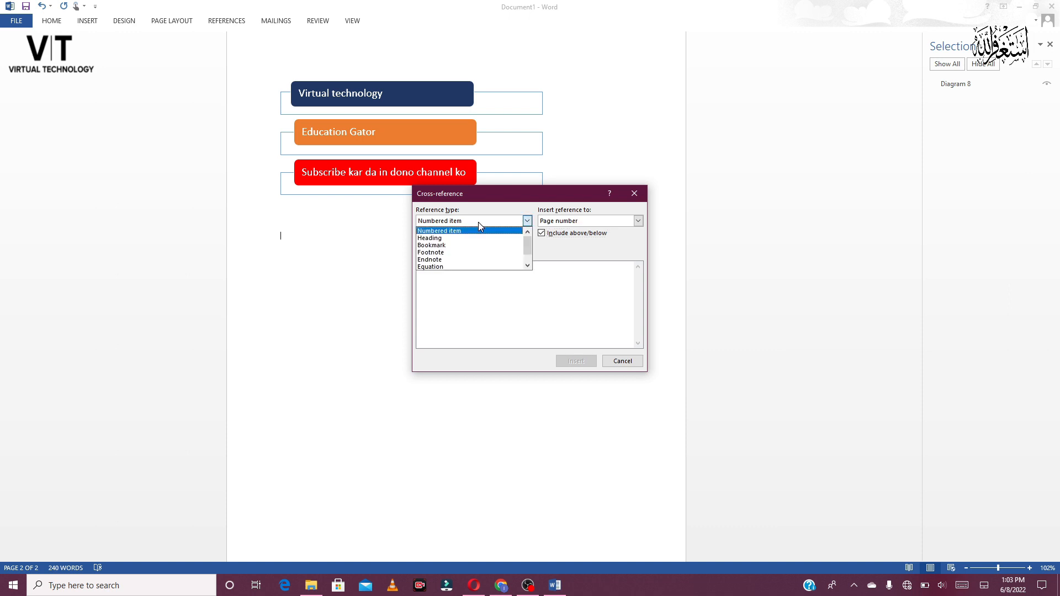
pyautogui.click(456, 245)
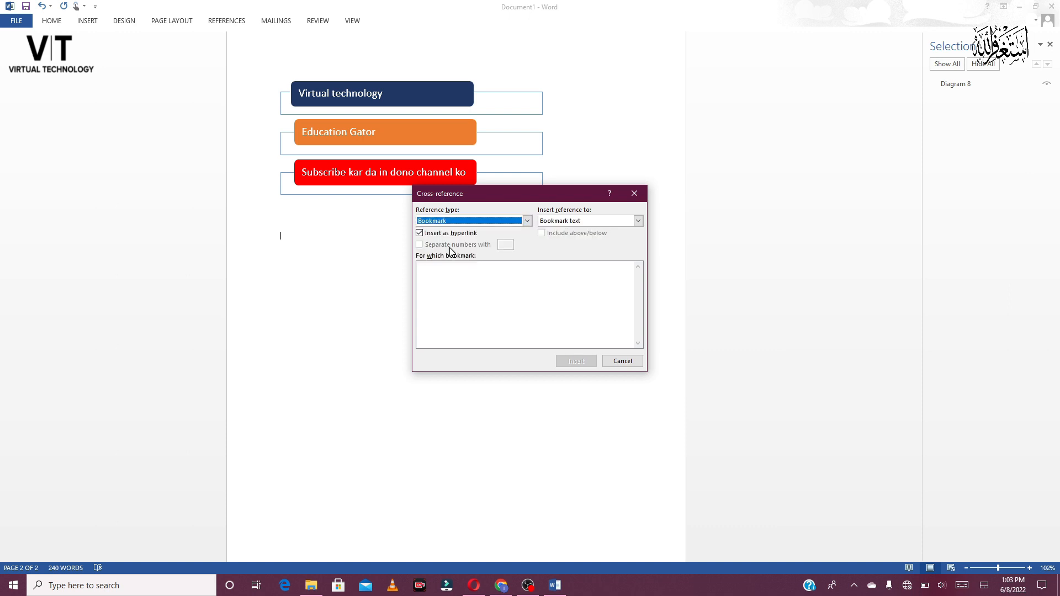
pyautogui.click(491, 221)
pyautogui.click(471, 228)
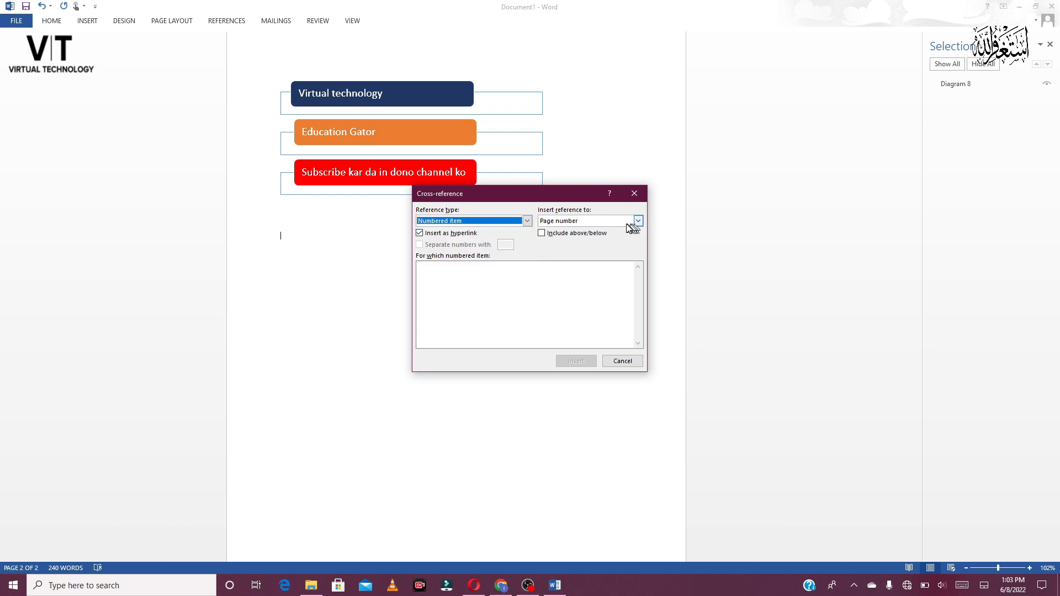
# - Try a page number cross-reference with Include above/below, check the document's pages beside the dialog, and cancel it
pyautogui.click(629, 223)
pyautogui.click(625, 220)
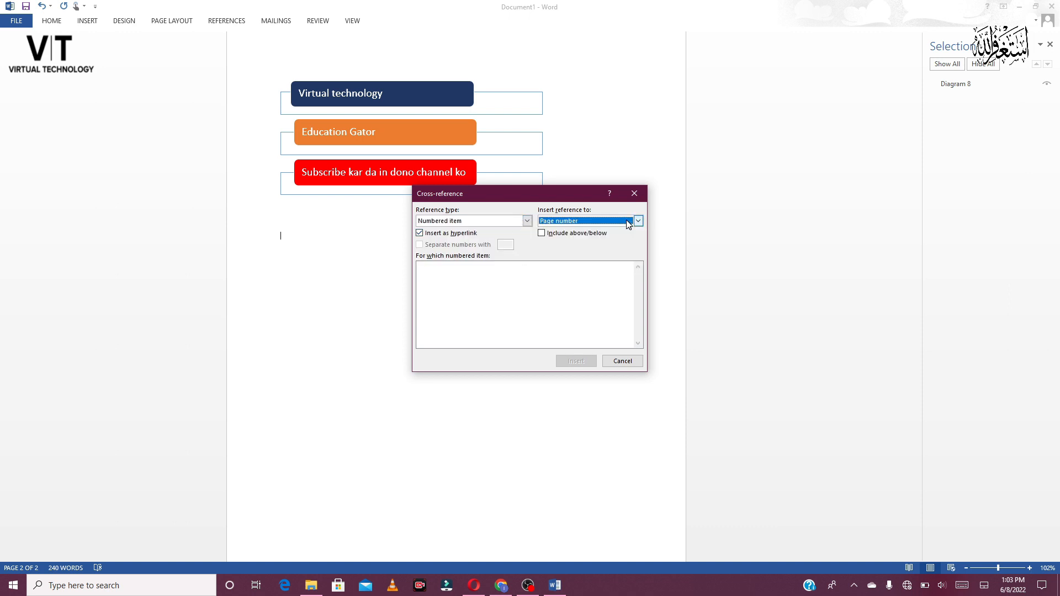
pyautogui.click(570, 237)
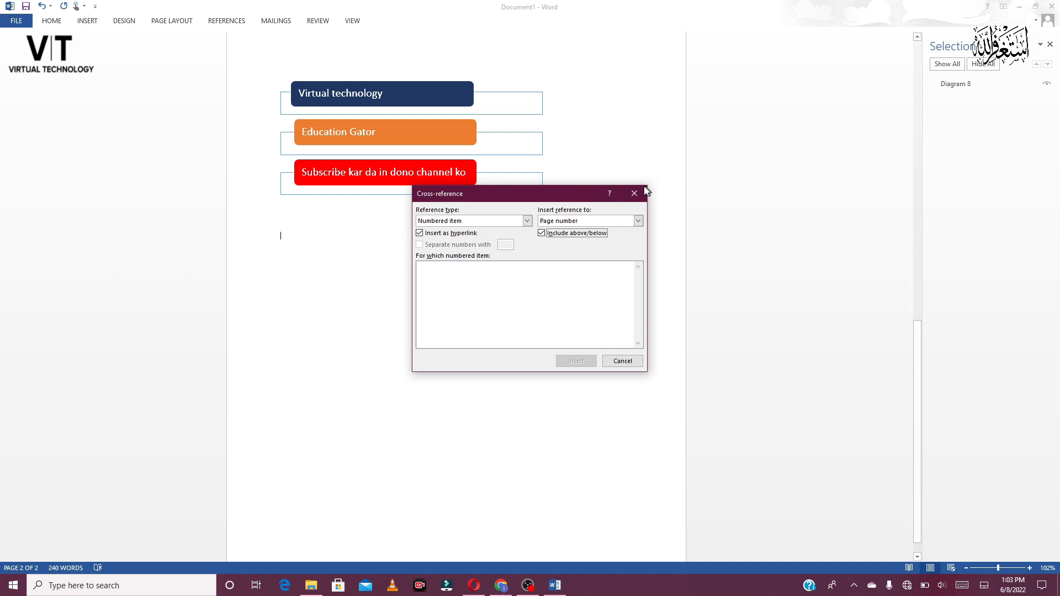
pyautogui.moveTo(591, 194); pyautogui.dragTo(827, 55)
pyautogui.moveTo(917, 348); pyautogui.dragTo(909, 229)
pyautogui.moveTo(912, 310); pyautogui.dragTo(881, 434)
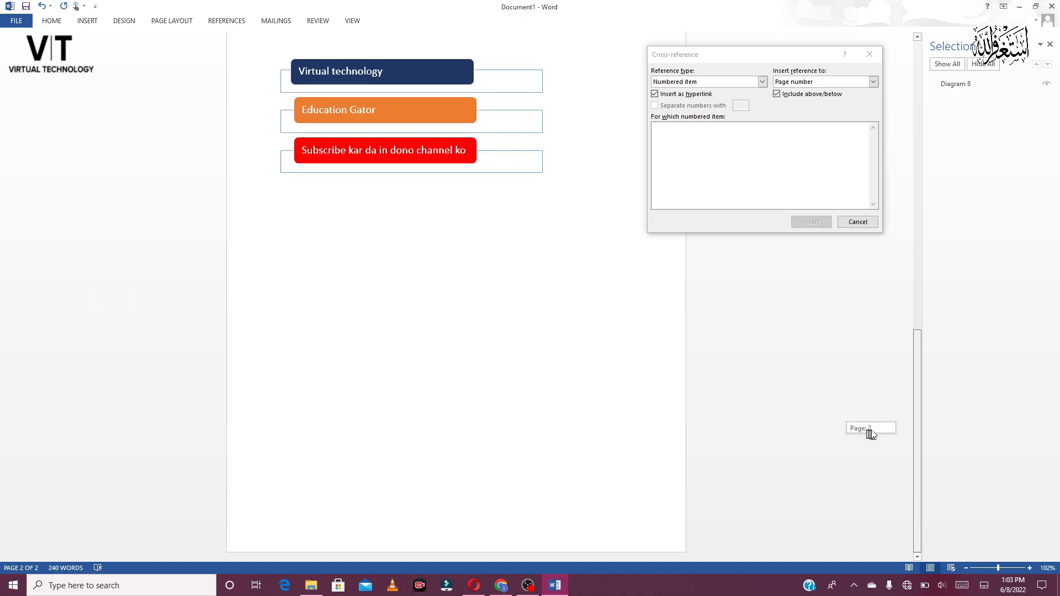
pyautogui.moveTo(879, 443); pyautogui.dragTo(857, 432)
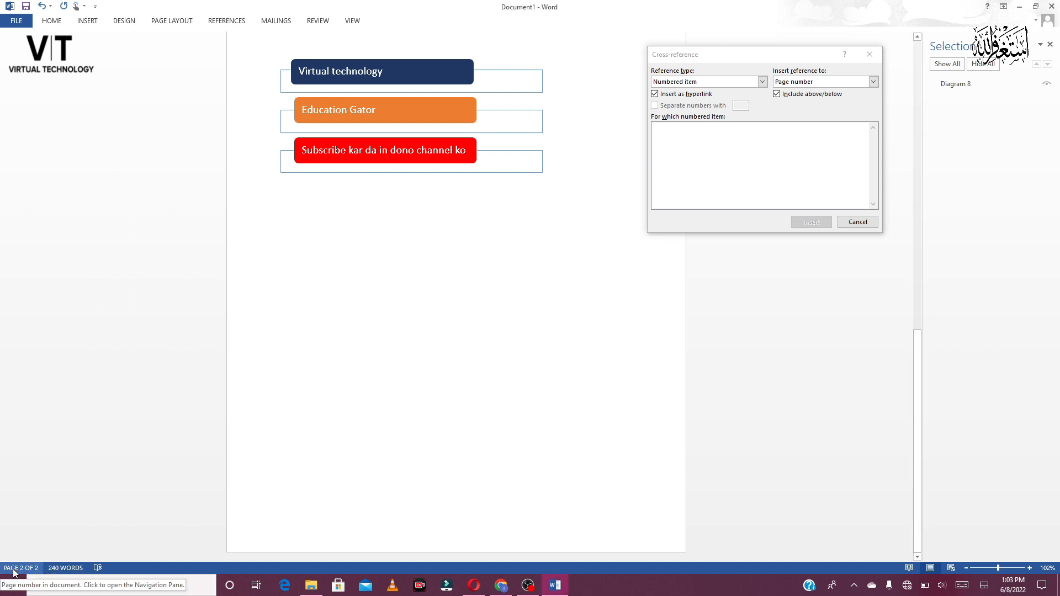
pyautogui.click(857, 221)
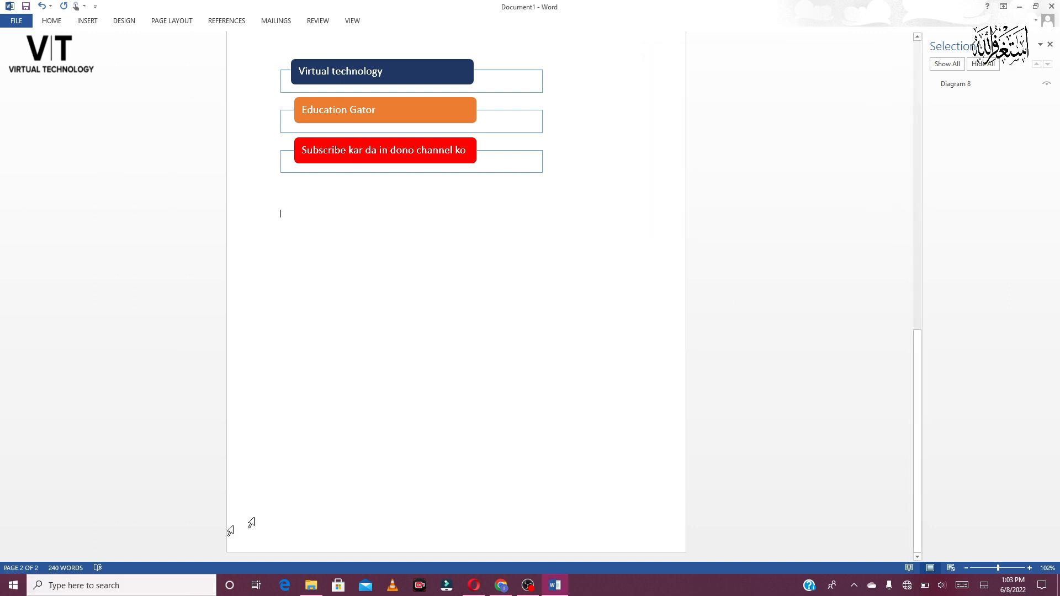
# - Insert a comment on the word "device" at the end of the last sample paragraph
pyautogui.click(39, 568)
pyautogui.click(33, 568)
pyautogui.moveTo(918, 383); pyautogui.dragTo(878, 76)
pyautogui.click(87, 20)
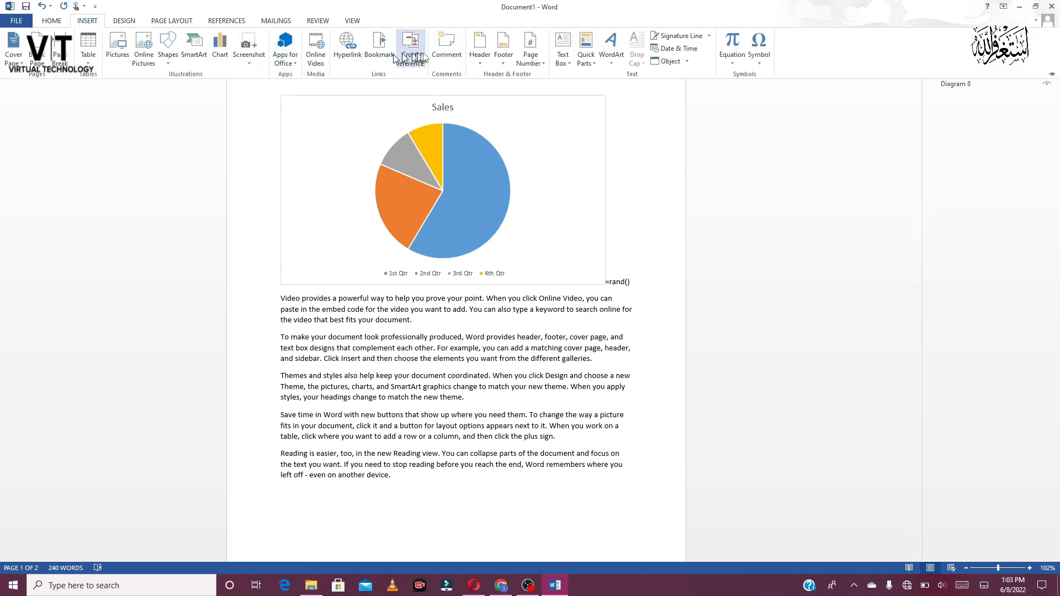
pyautogui.click(455, 58)
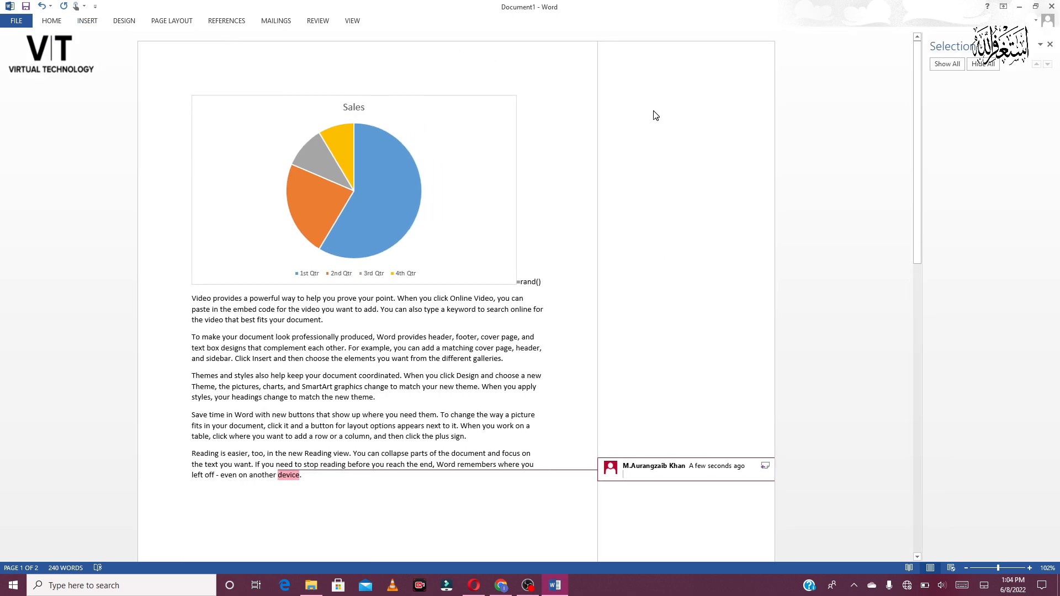
pyautogui.write('sds')
pyautogui.click(538, 533)
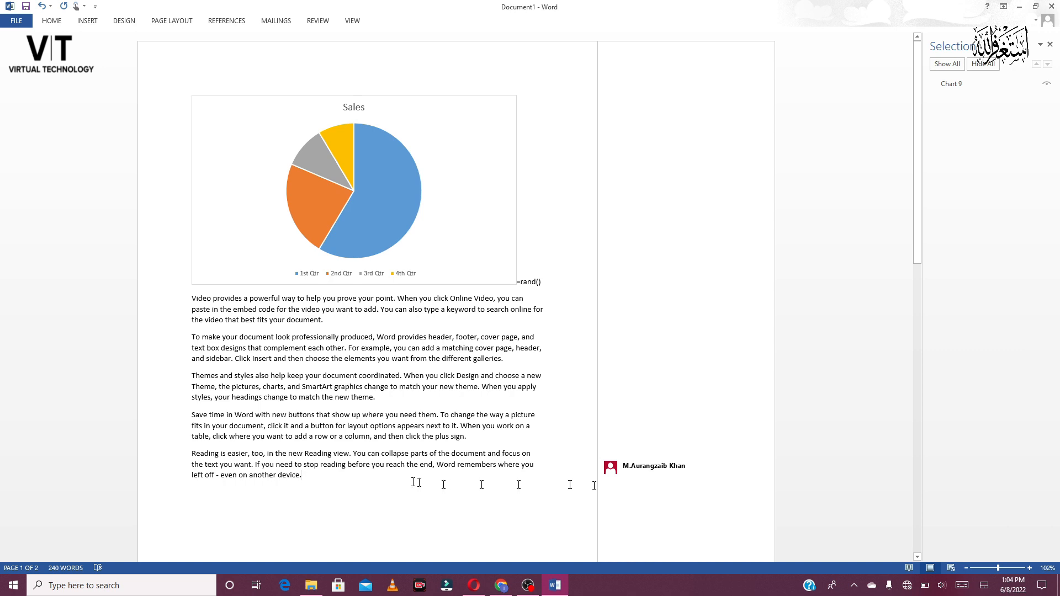
# - Insert the built-in Blank header into the document
pyautogui.click(88, 25)
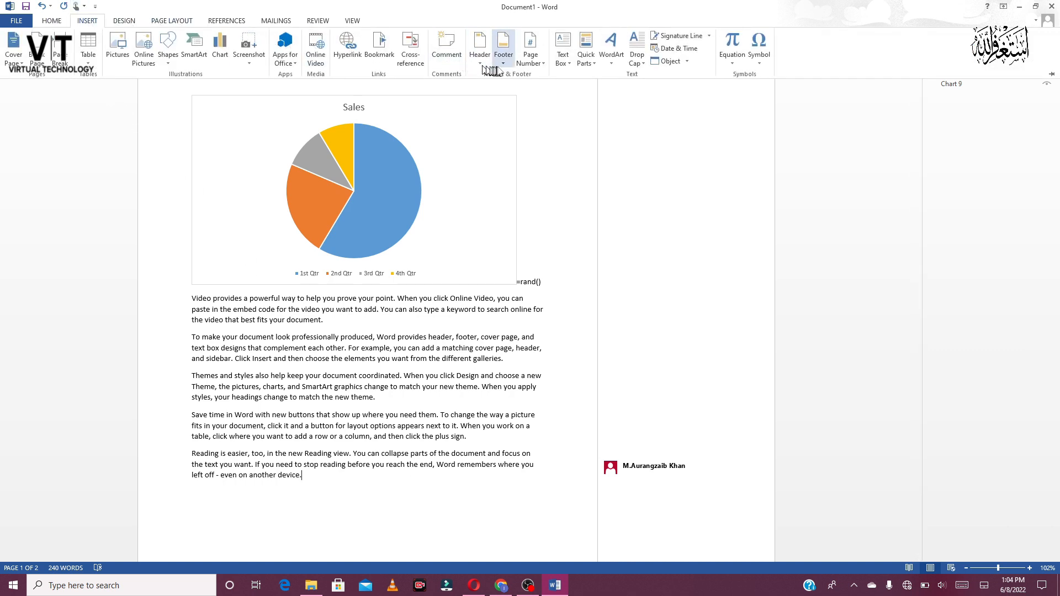
pyautogui.click(486, 59)
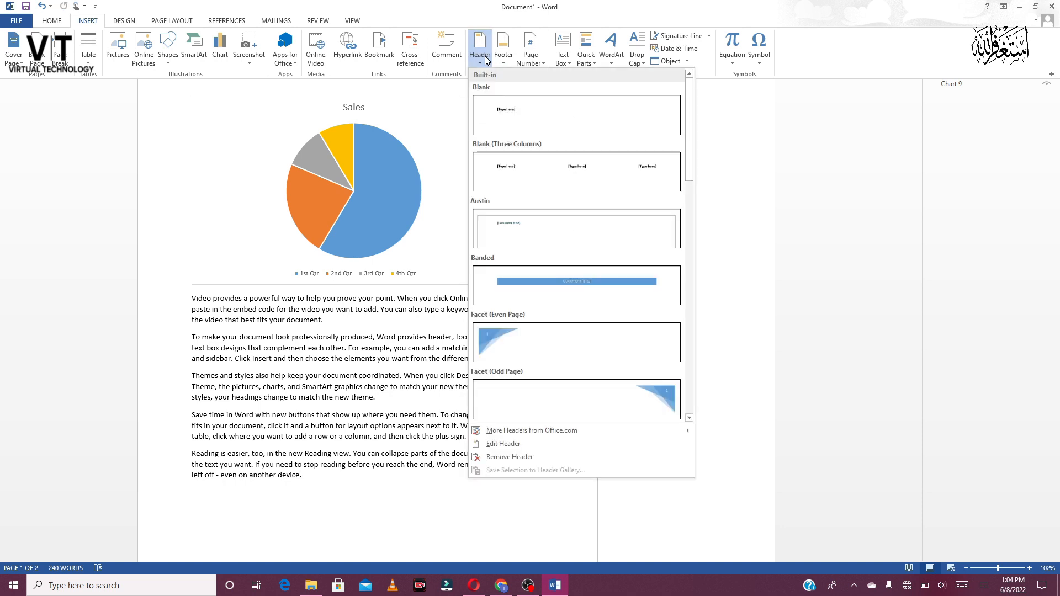
pyautogui.click(567, 125)
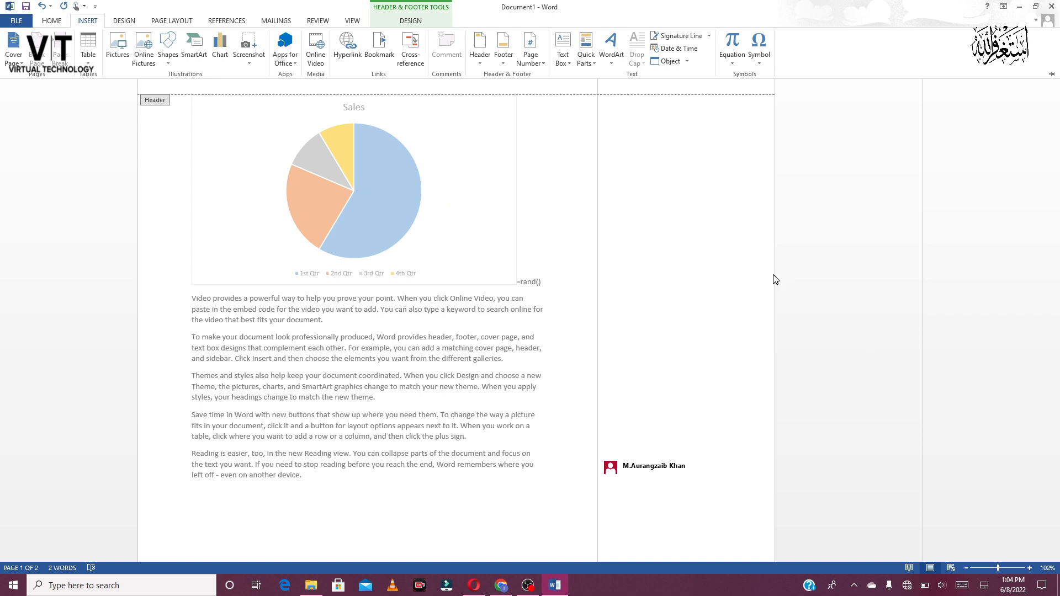
# - Leave header editing and check how the header appears on the second page
pyautogui.click(150, 101)
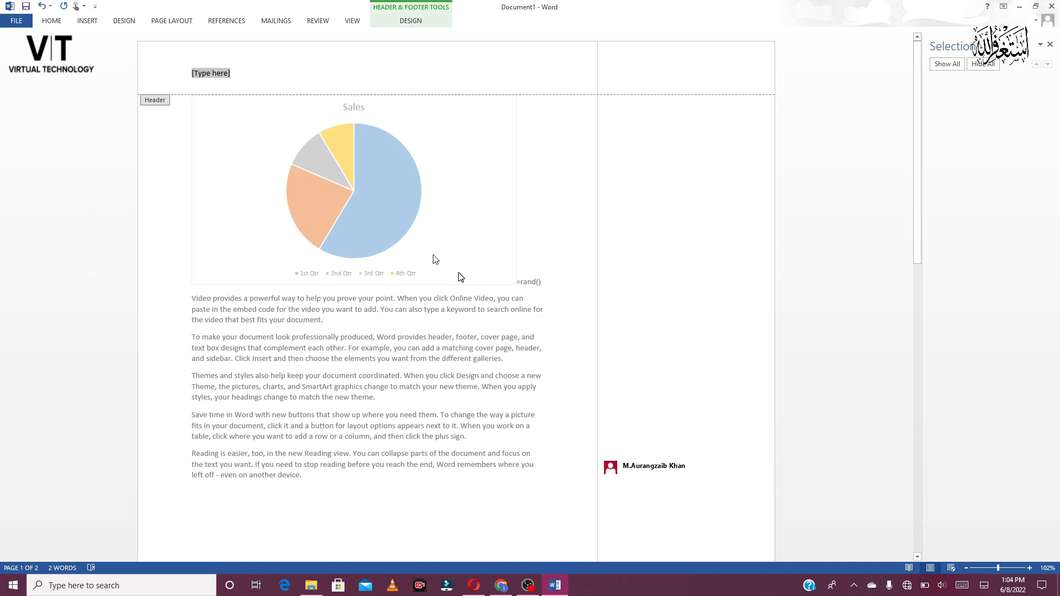
pyautogui.doubleClick(552, 255)
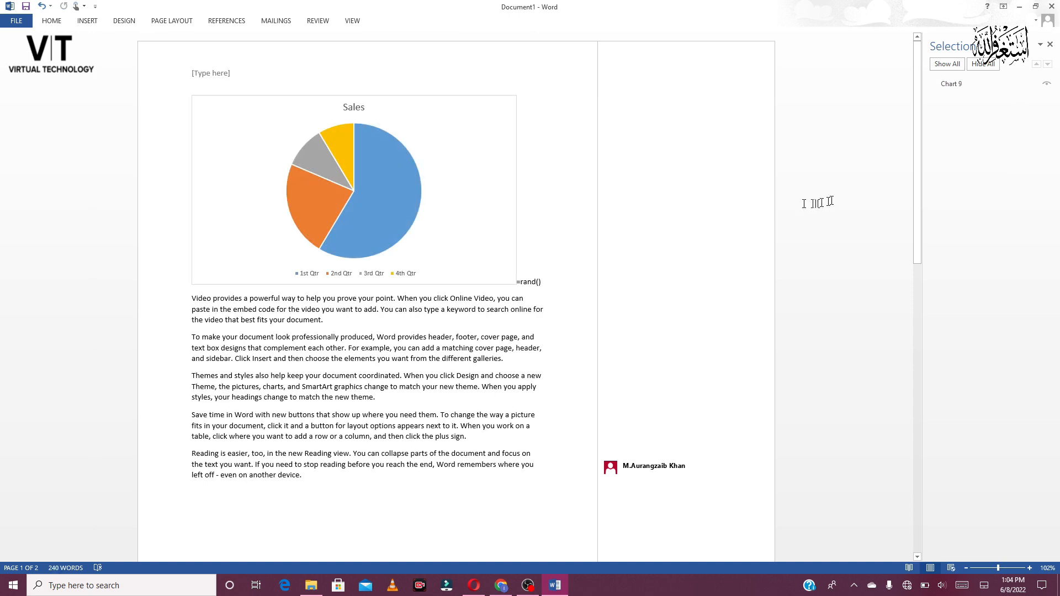
pyautogui.moveTo(917, 221); pyautogui.dragTo(920, 470)
# - Try the built-in Blank (Three Columns) footer and the Blank footer in the document
pyautogui.click(88, 20)
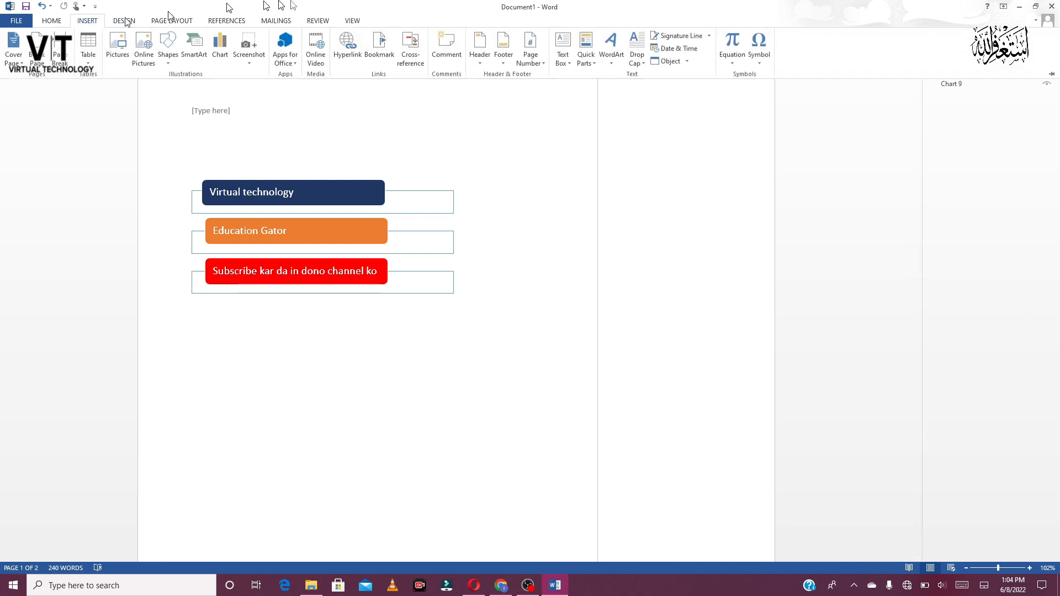
pyautogui.click(504, 58)
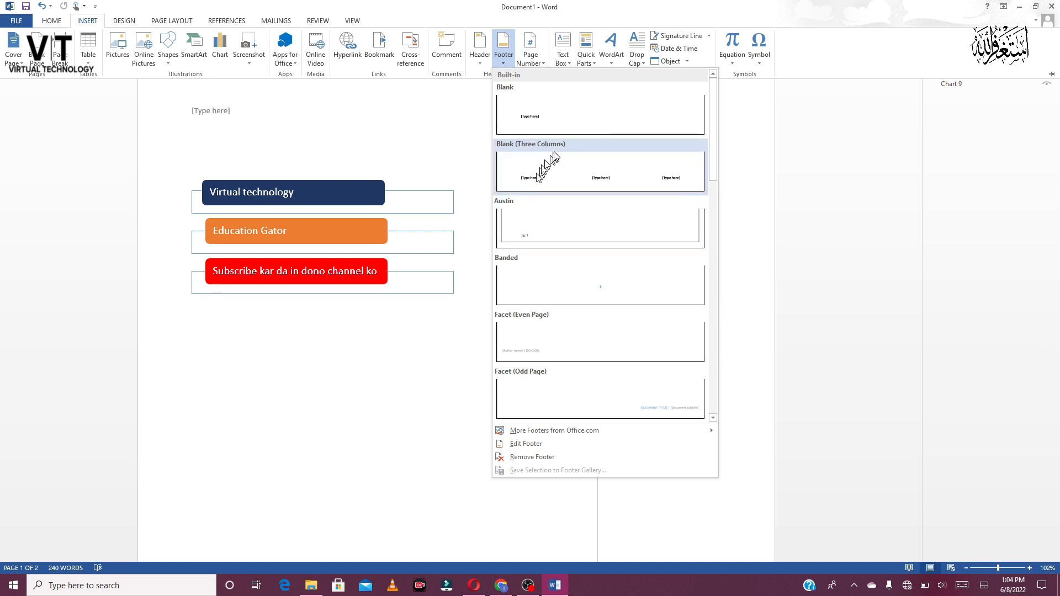
pyautogui.click(525, 157)
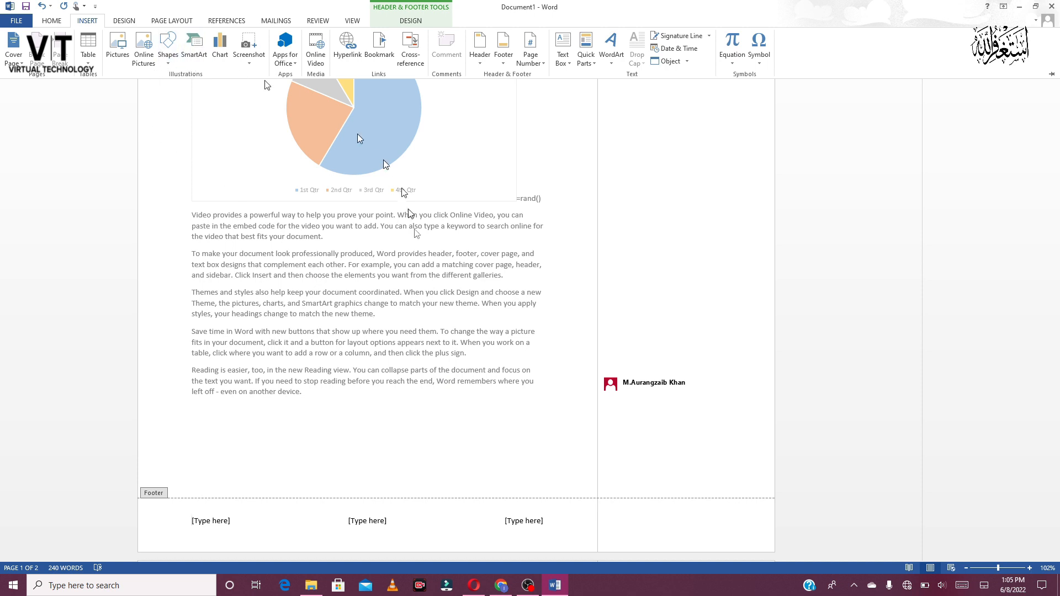
pyautogui.click(503, 55)
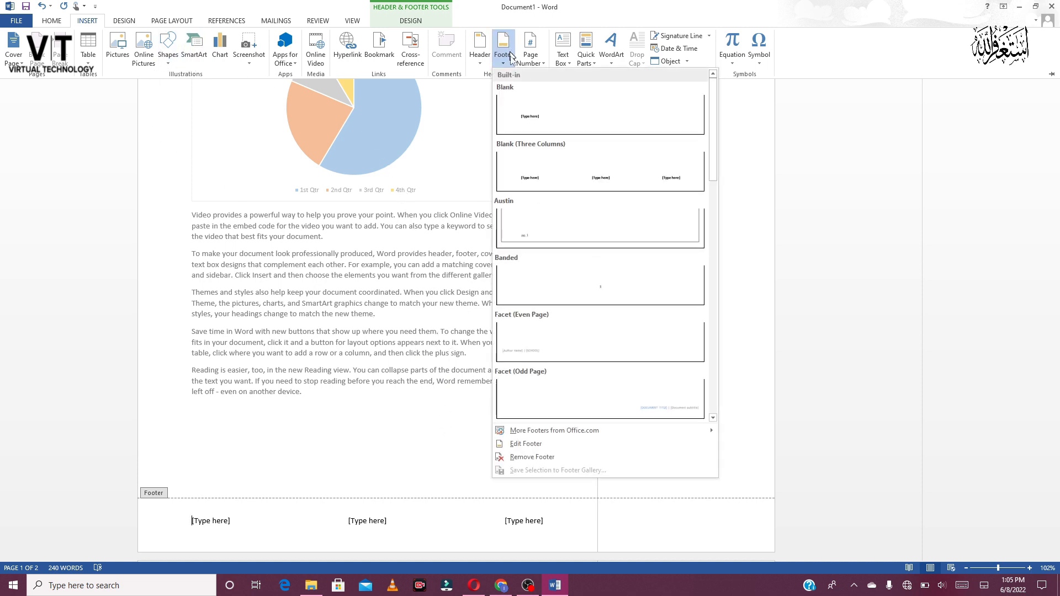
pyautogui.click(542, 118)
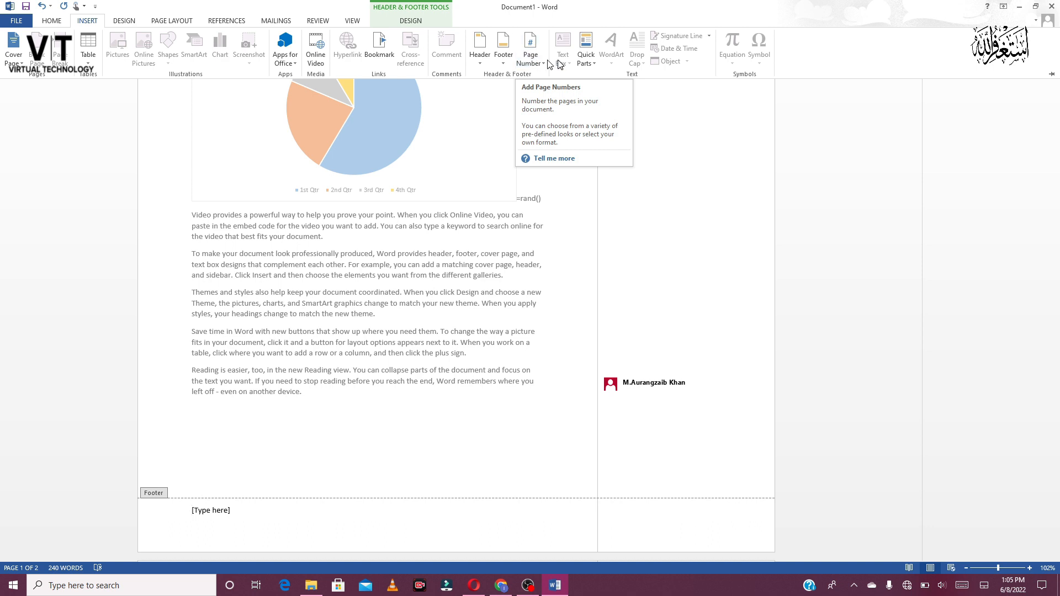
# - Replace the document's footer with the built-in Facet (Odd Page) design
pyautogui.click(508, 61)
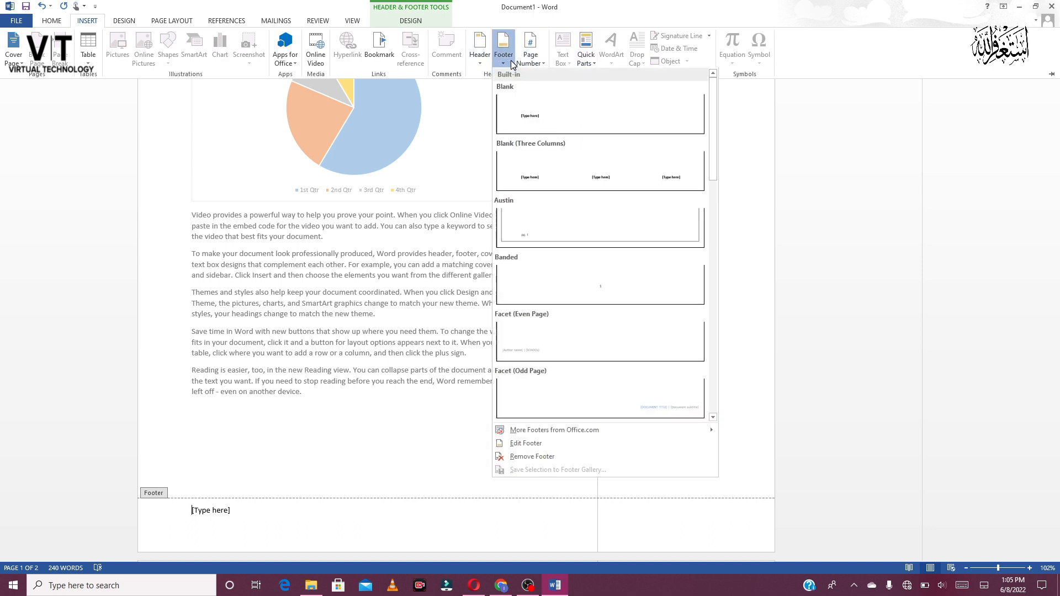
pyautogui.click(544, 389)
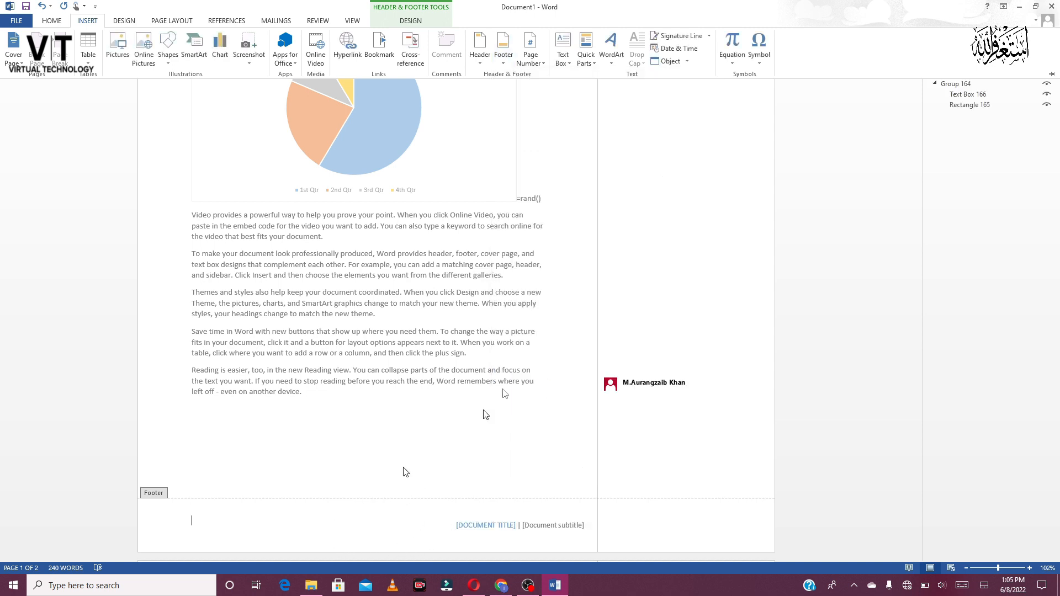
pyautogui.click(503, 47)
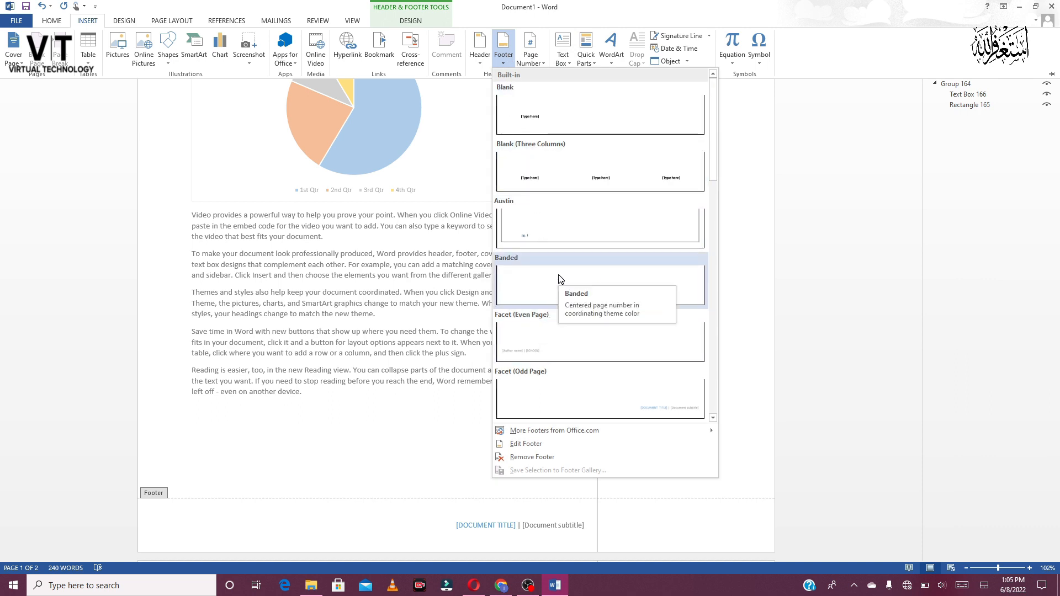
pyautogui.click(480, 61)
# - Replace the header with the built-in Banded design and view it at the head of the first page
pyautogui.click(480, 58)
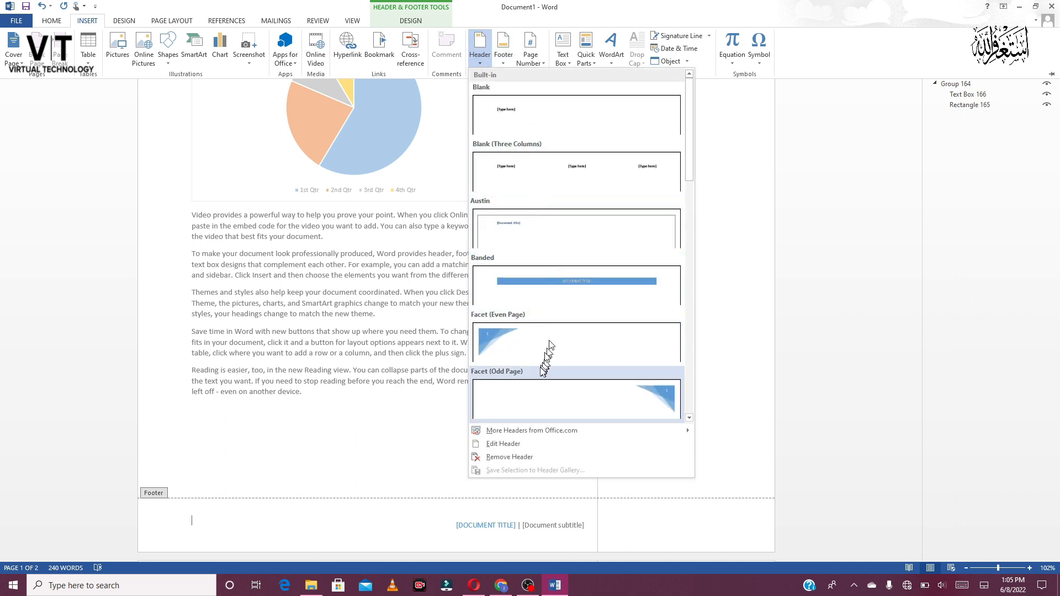
pyautogui.click(553, 307)
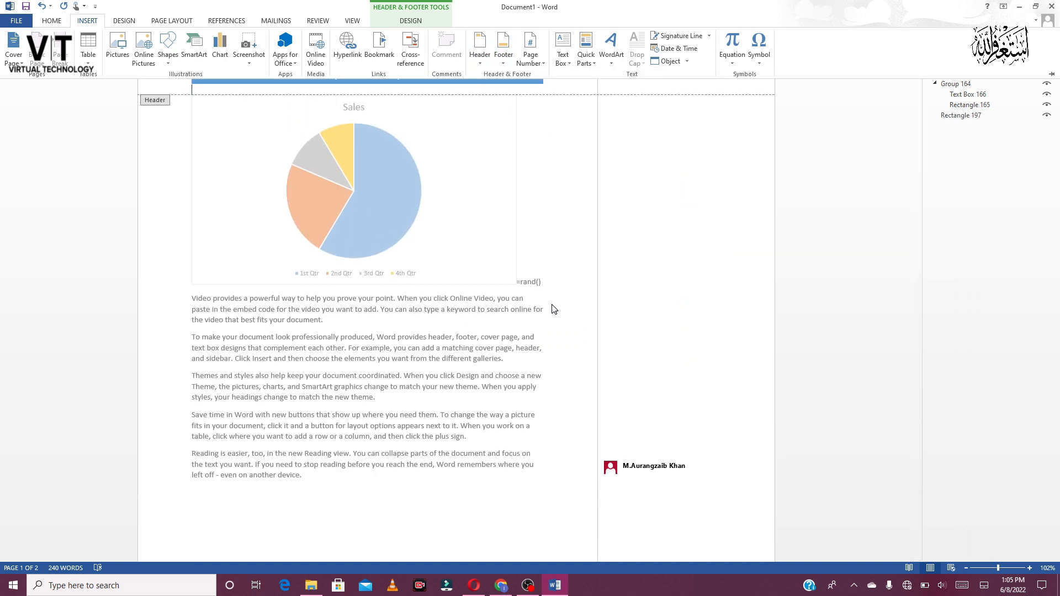
pyautogui.click(902, 355)
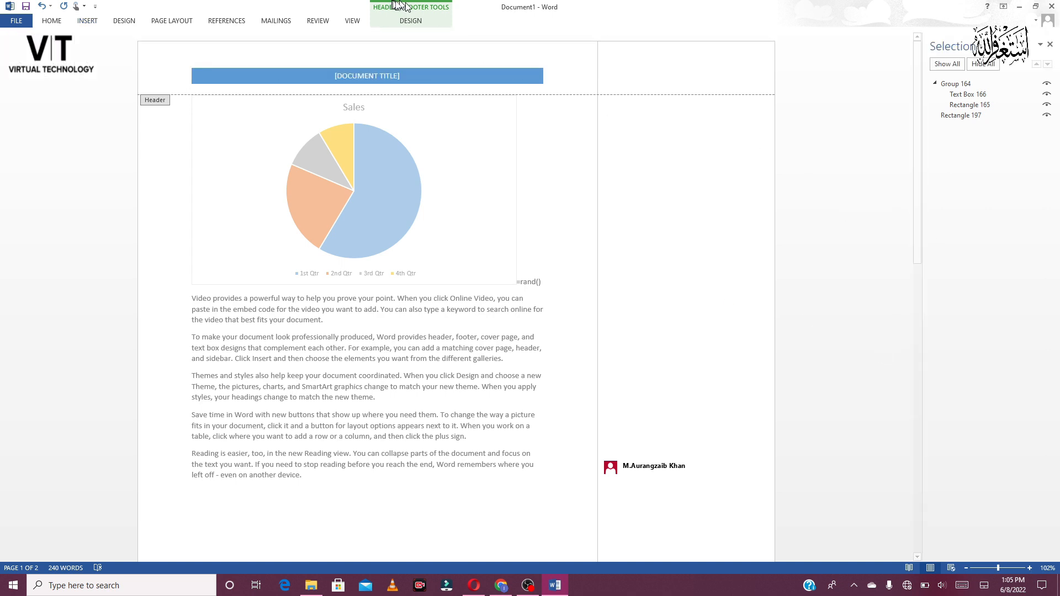
# - Look through the page number positions and try the Accent Bar, Left page number in the page margin
pyautogui.click(87, 21)
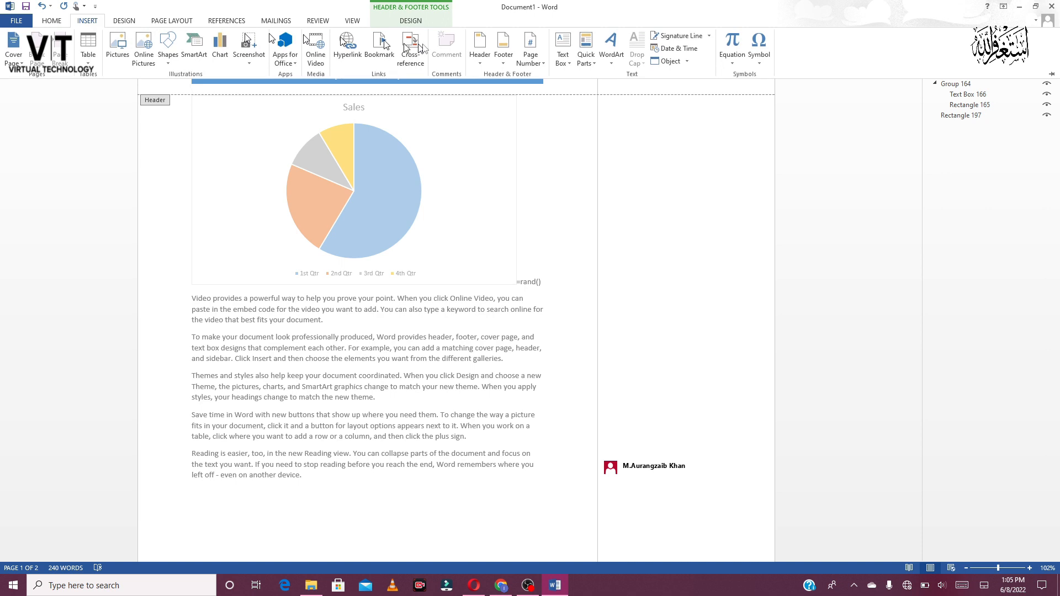
pyautogui.click(479, 47)
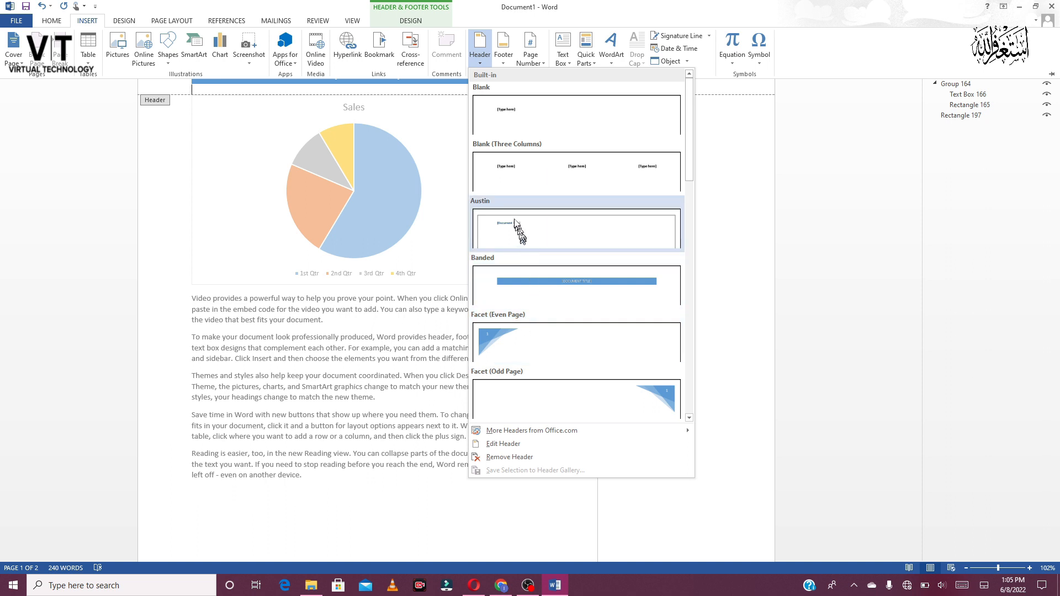
pyautogui.click(531, 60)
pyautogui.moveTo(554, 88)
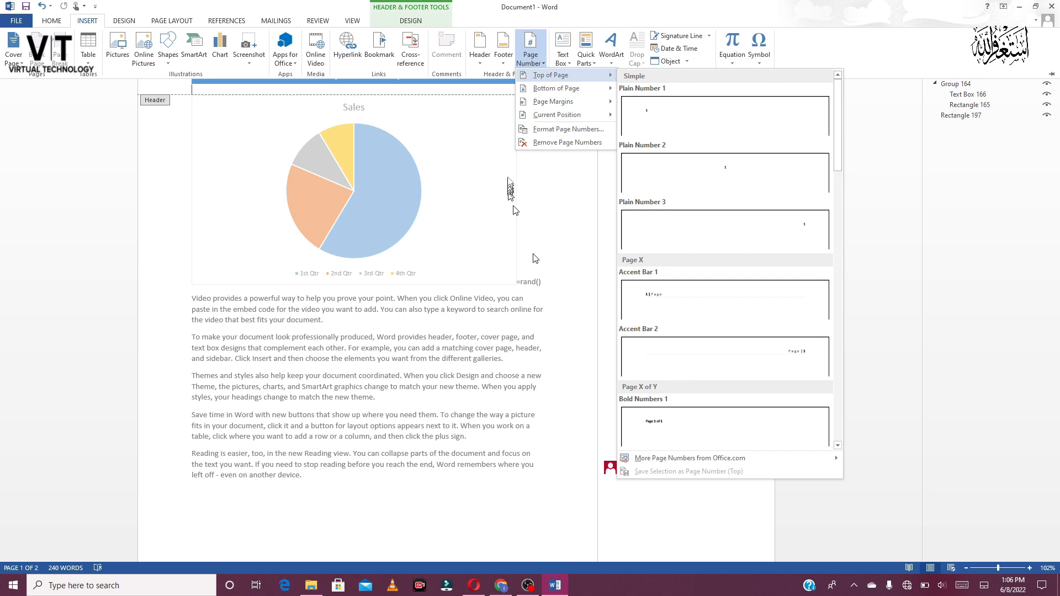
pyautogui.moveTo(571, 88)
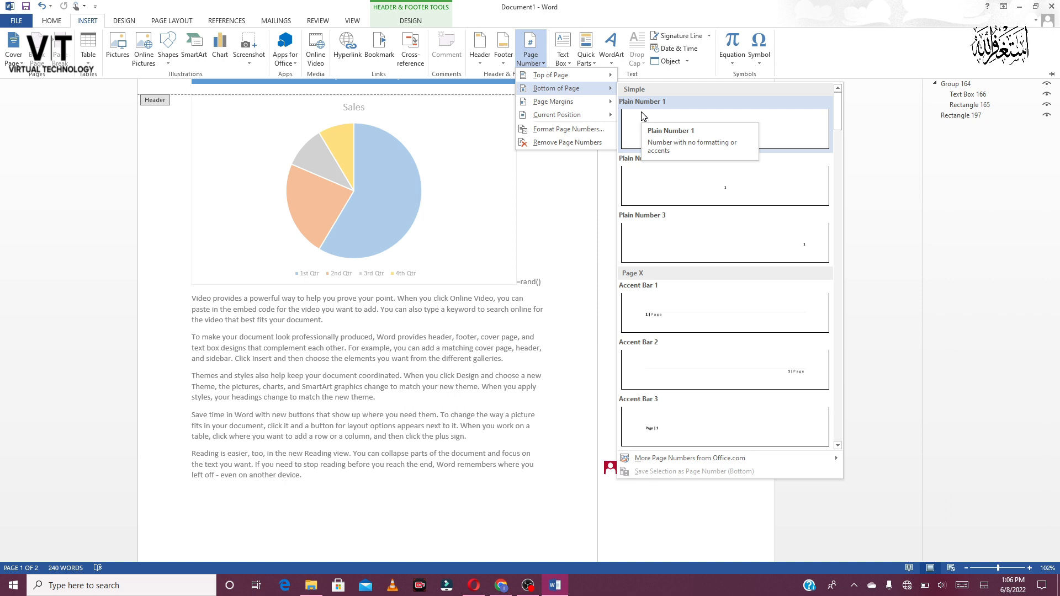
pyautogui.moveTo(603, 105)
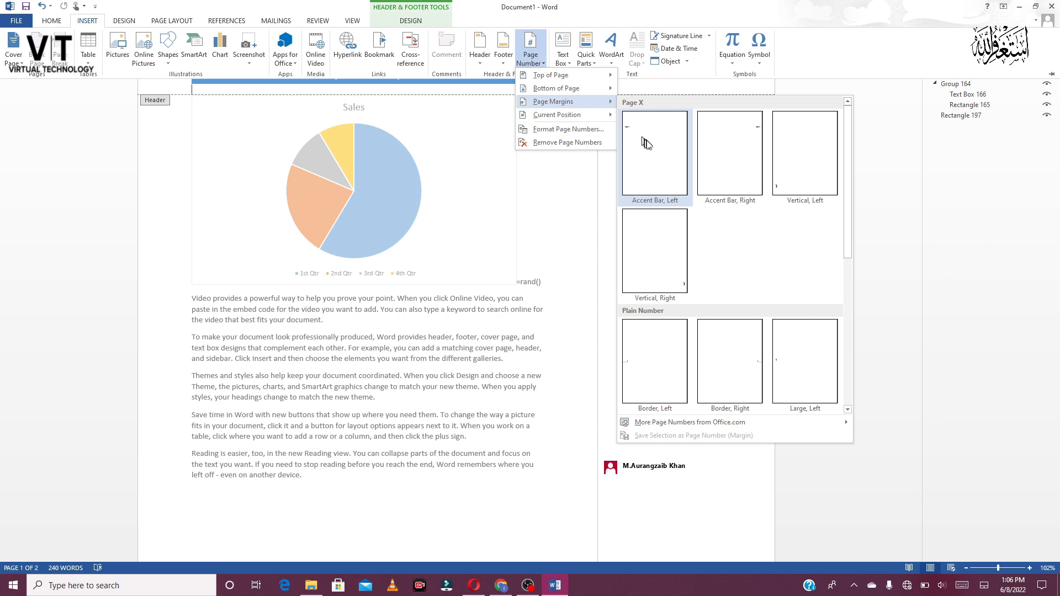
pyautogui.click(649, 158)
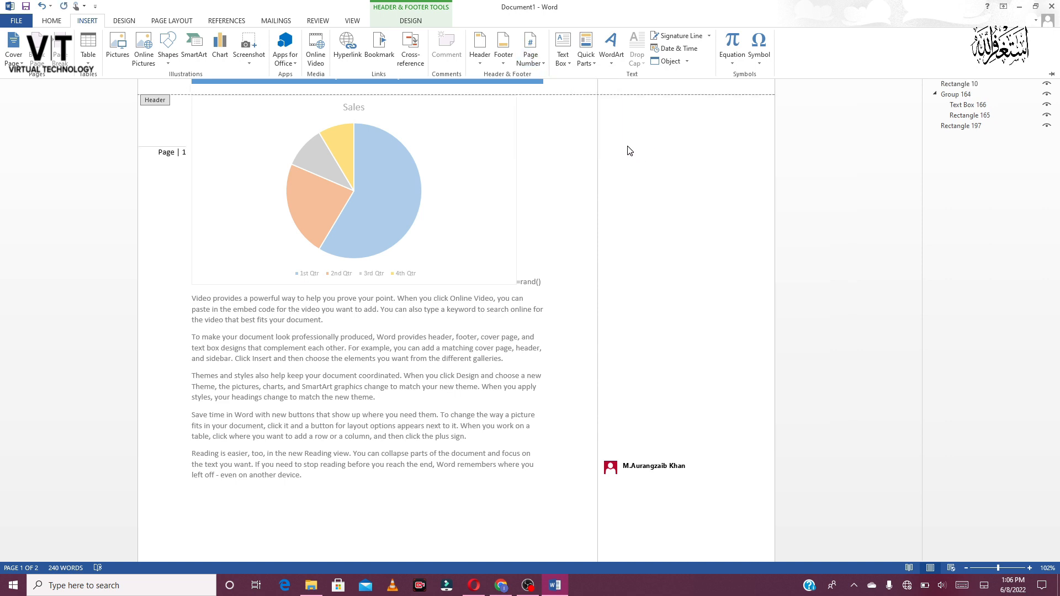
# - Change the margin page number to the Vertical, Left design and review the other page margin designs
pyautogui.click(534, 55)
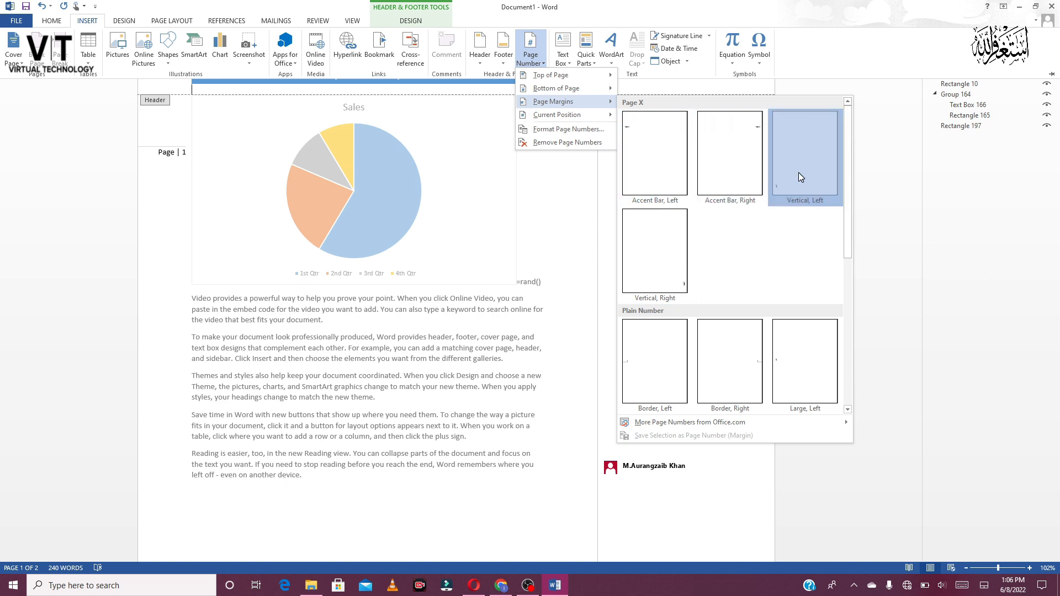
pyautogui.click(798, 175)
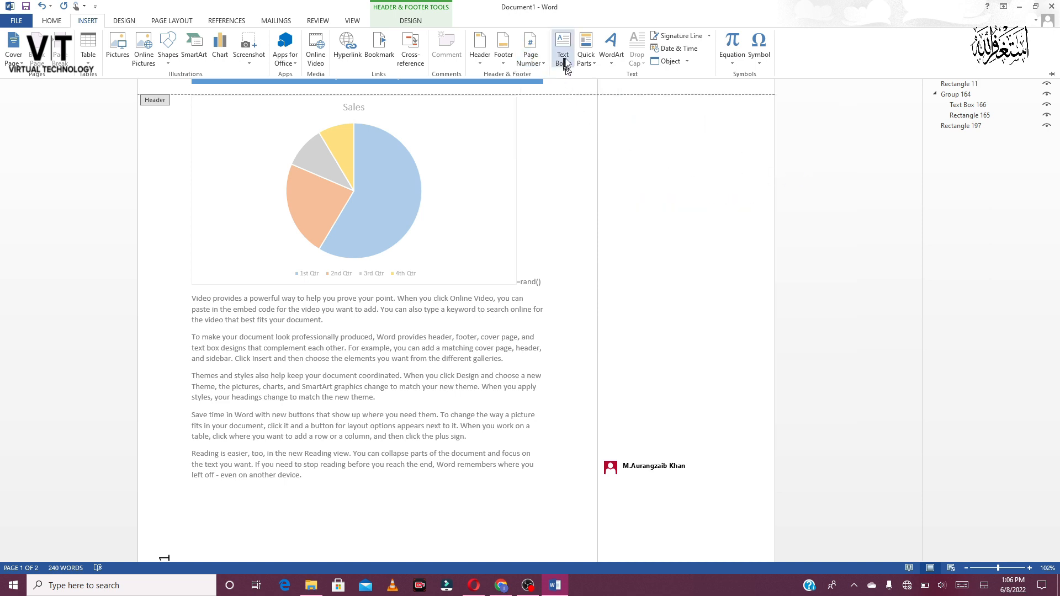
pyautogui.click(529, 52)
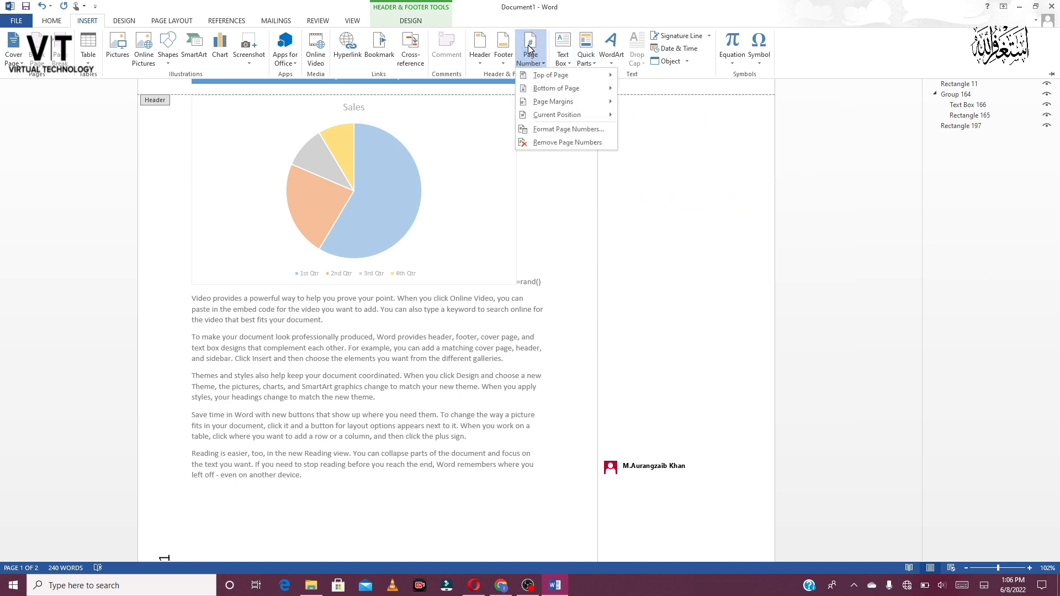
pyautogui.moveTo(557, 102)
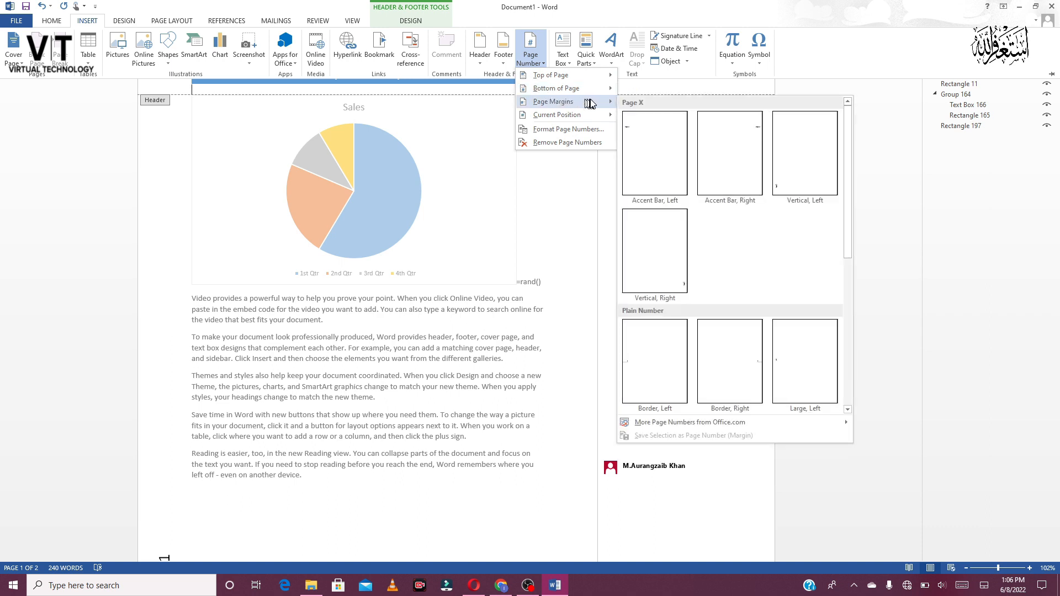
pyautogui.click(478, 72)
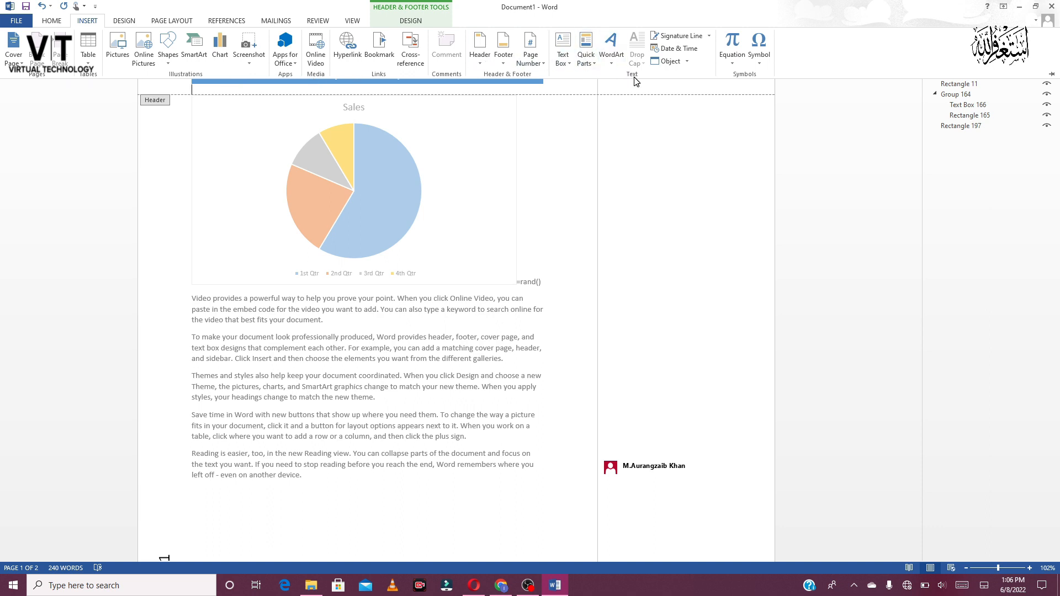
# - Browse the built-in text box designs, the Quick Parts options and the WordArt styles without inserting any
pyautogui.click(563, 58)
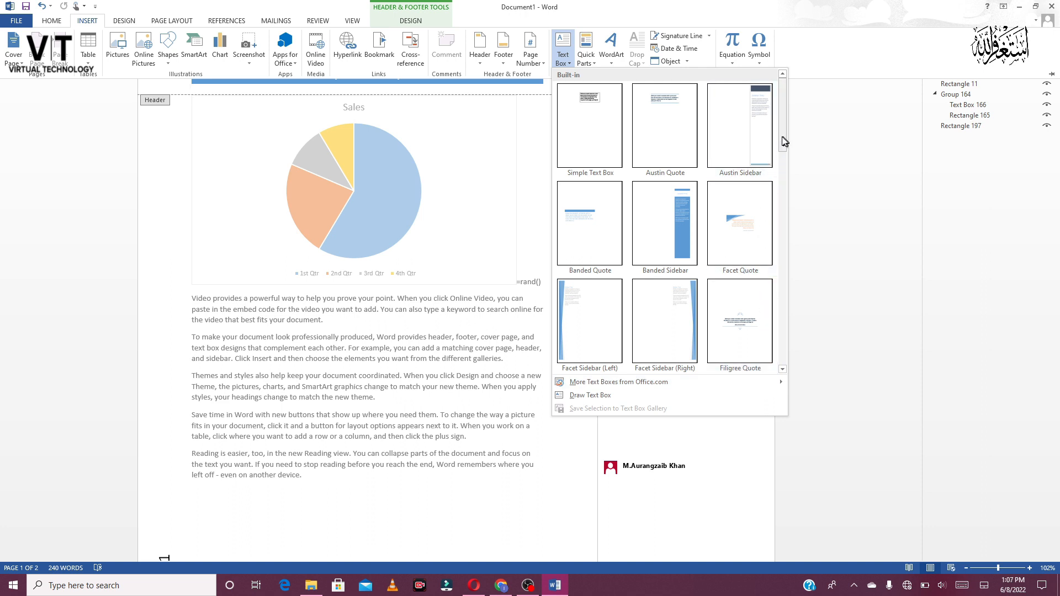
pyautogui.moveTo(782, 140); pyautogui.dragTo(798, 231)
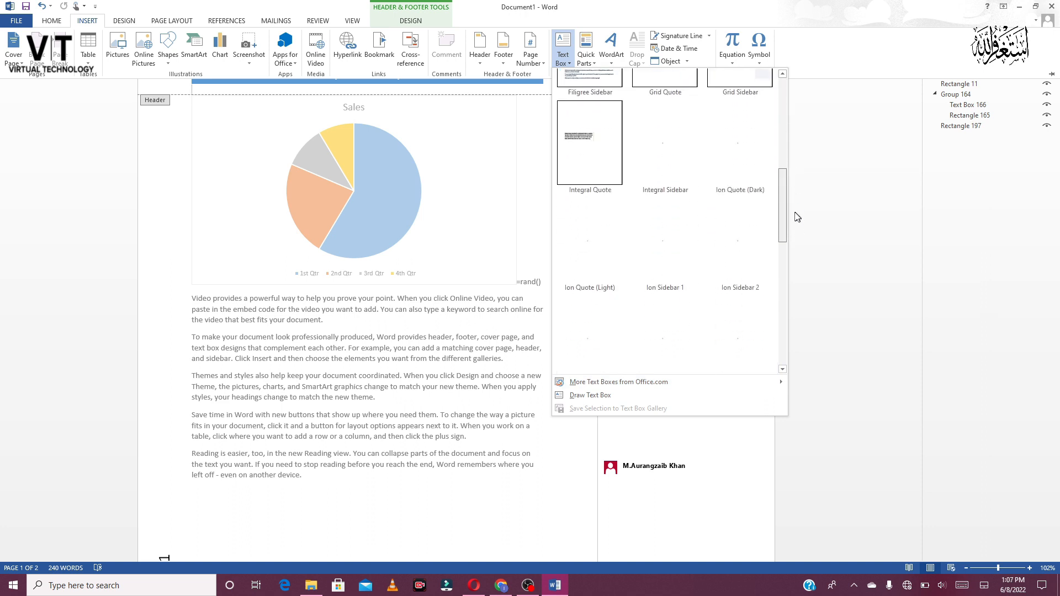
pyautogui.moveTo(783, 215); pyautogui.dragTo(780, 119)
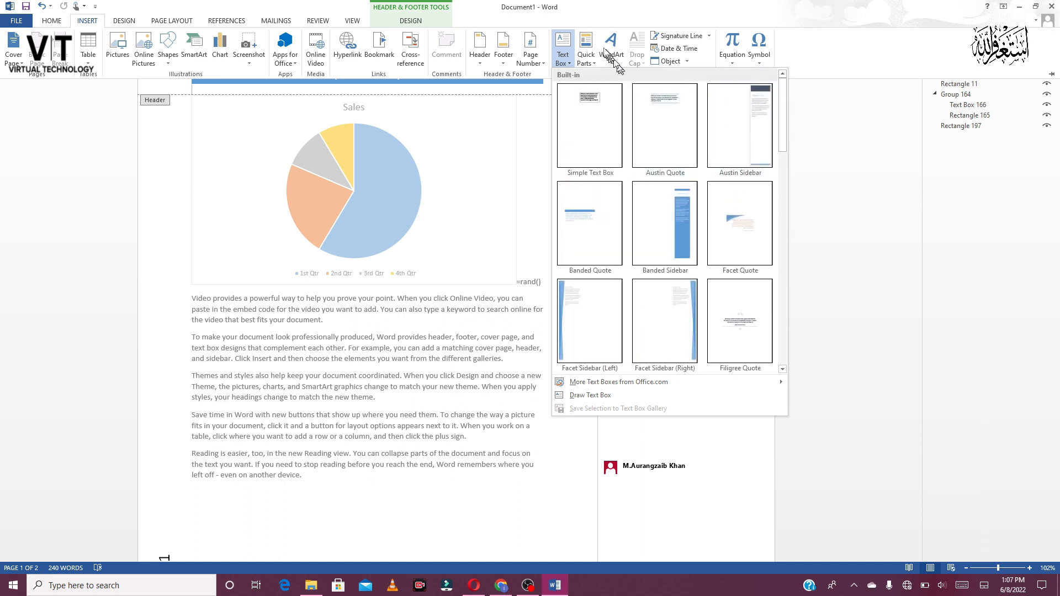
pyautogui.click(590, 59)
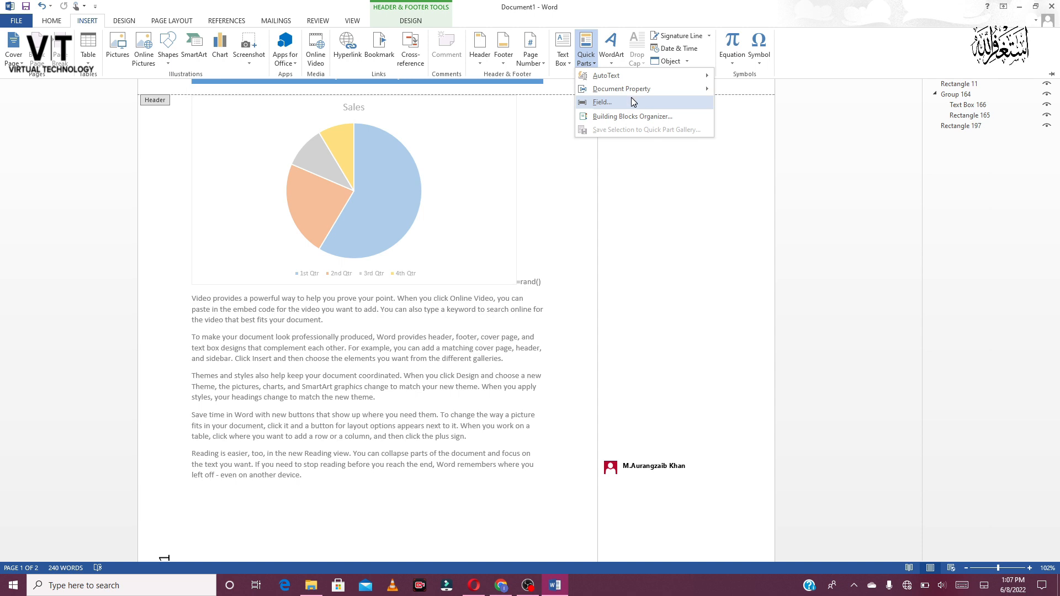
pyautogui.click(609, 55)
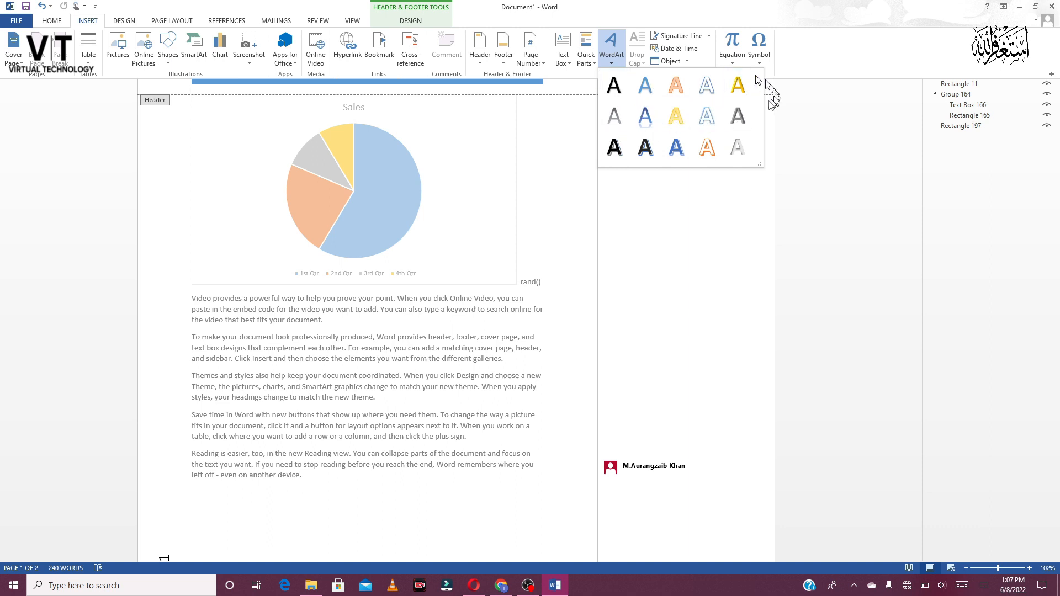
pyautogui.click(525, 163)
pyautogui.click(525, 163)
# - Return to the document body and check the header, footer and page number across both pages
pyautogui.doubleClick(495, 253)
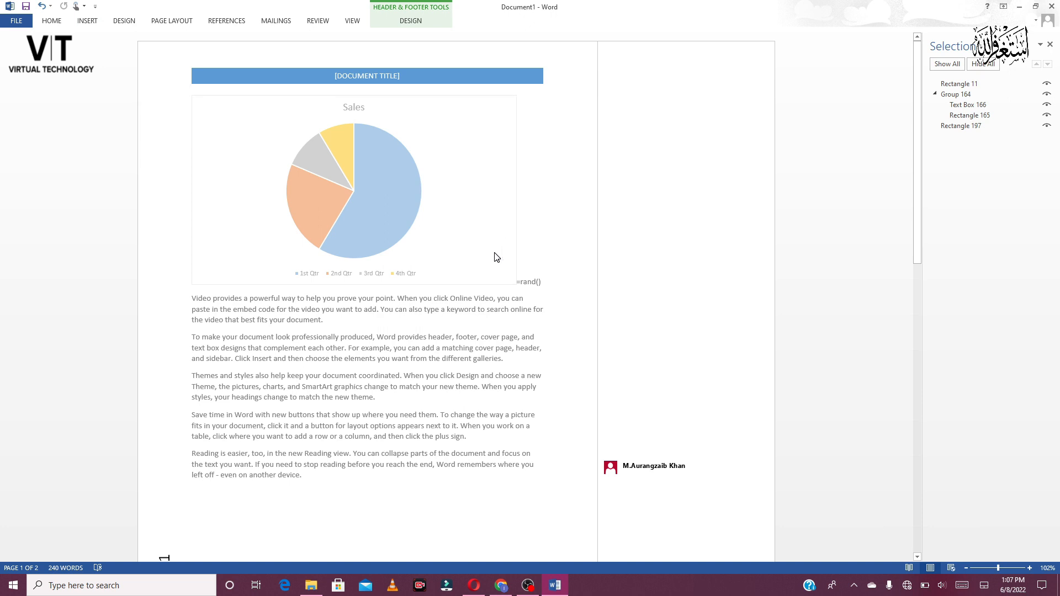
pyautogui.tripleClick(591, 268)
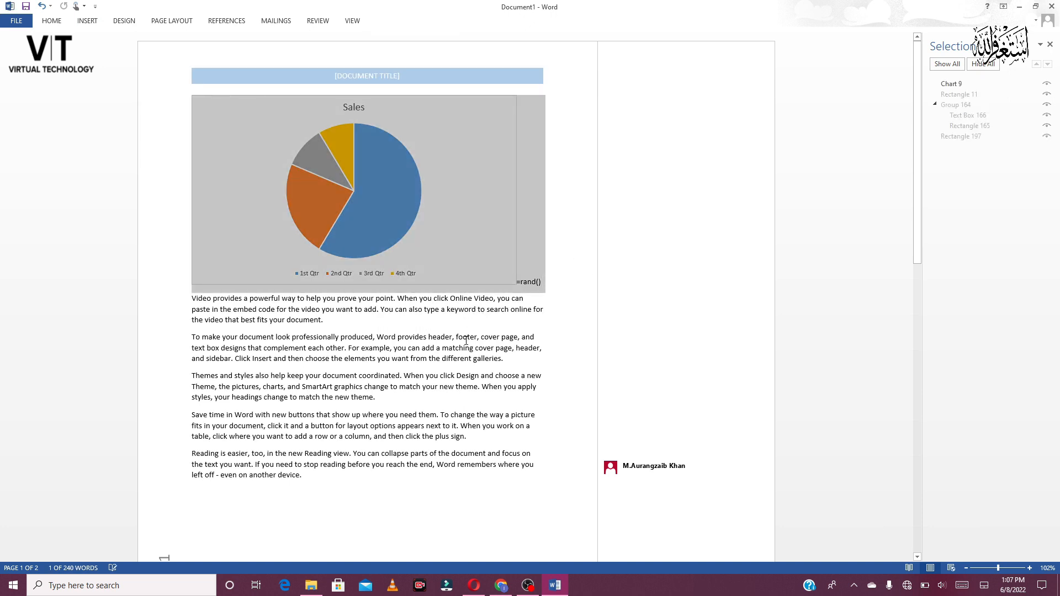
pyautogui.click(465, 340)
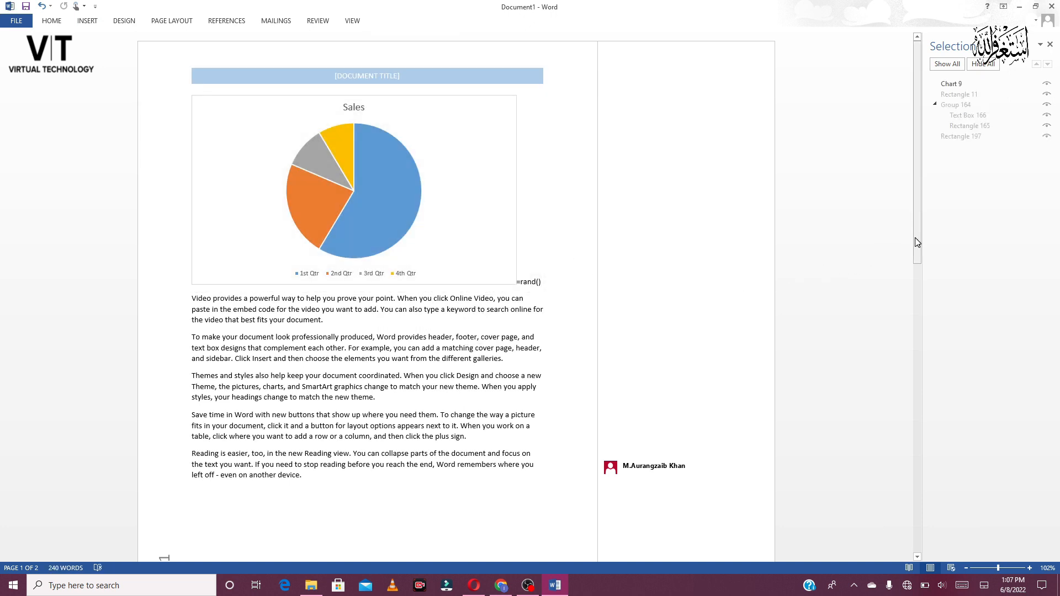
pyautogui.moveTo(915, 243); pyautogui.dragTo(942, 393)
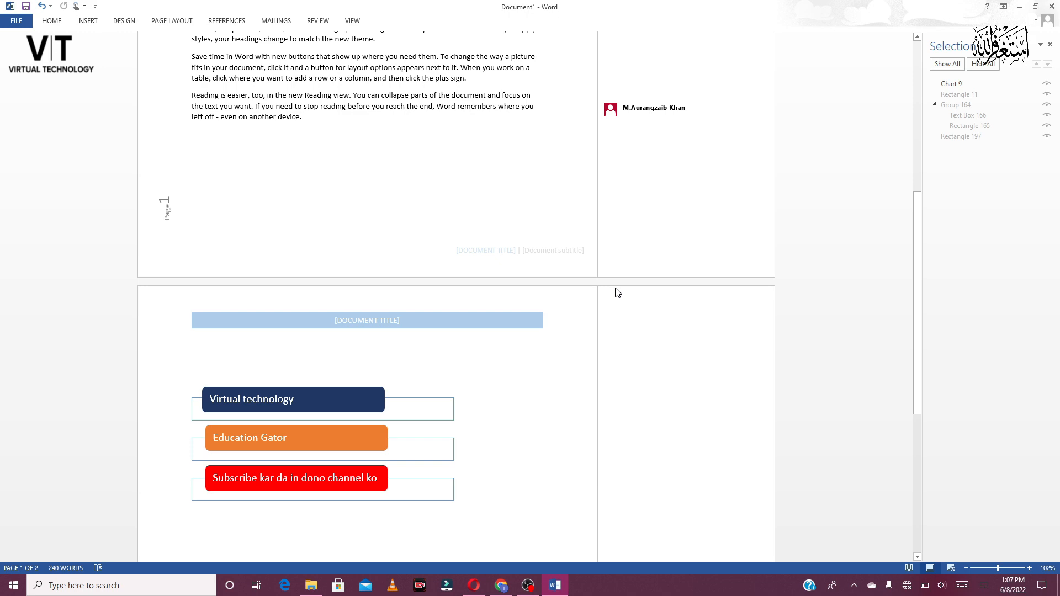
pyautogui.moveTo(916, 317); pyautogui.dragTo(907, 248)
# - Convert the last body paragraph, starting "Reading is easier", into orange outlined WordArt and select its text on the second page
pyautogui.moveTo(301, 286); pyautogui.dragTo(197, 268)
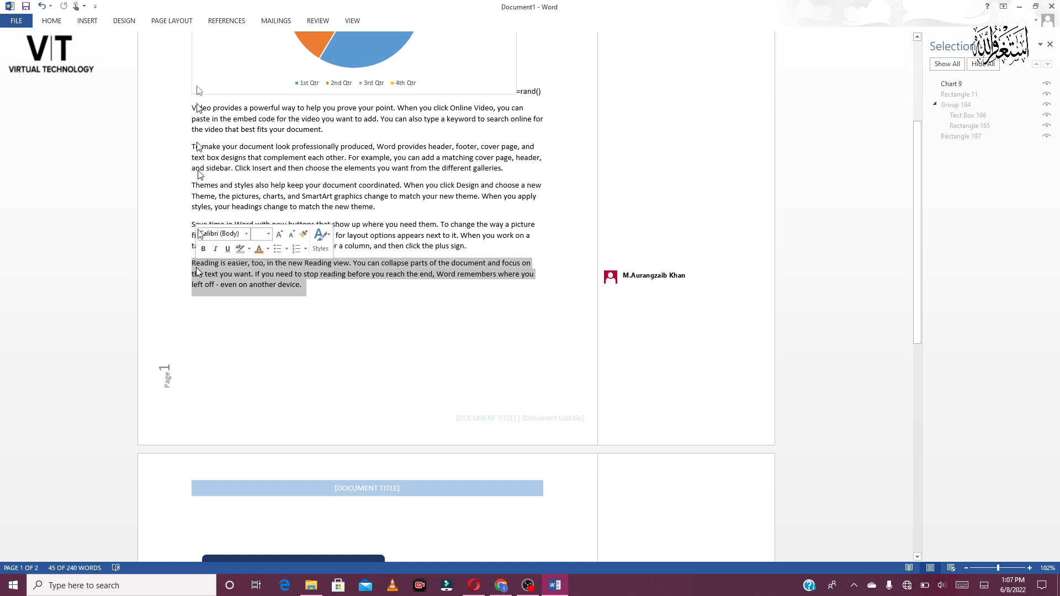
pyautogui.click(88, 22)
pyautogui.click(605, 49)
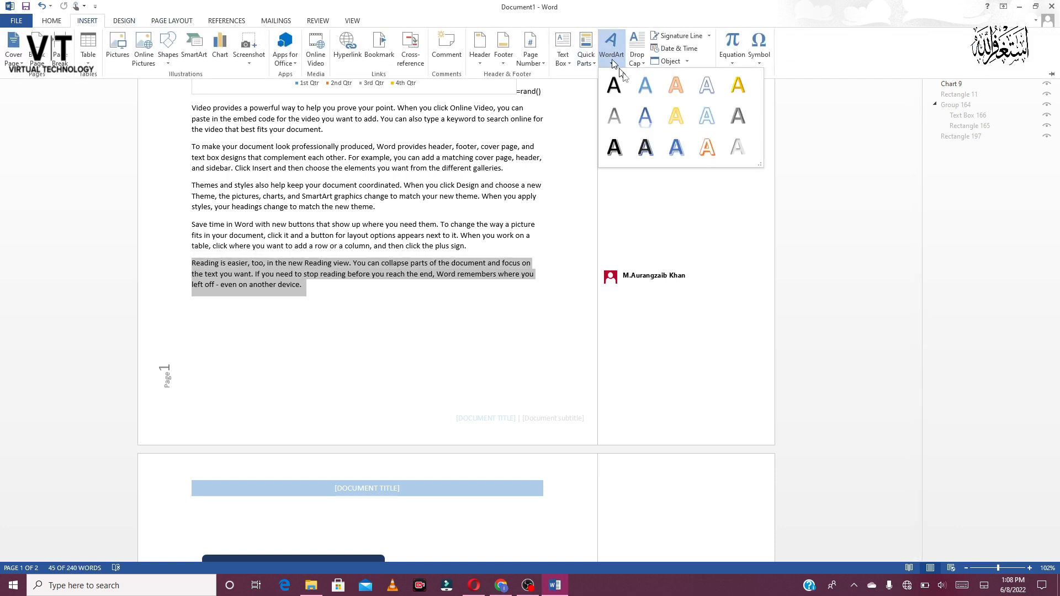
pyautogui.click(668, 94)
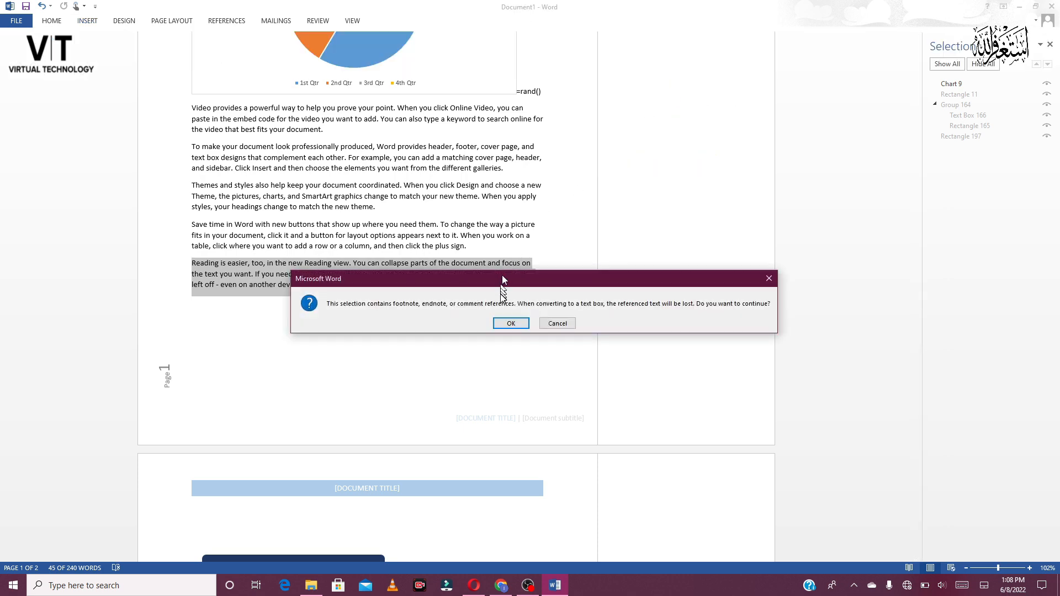
pyautogui.click(510, 323)
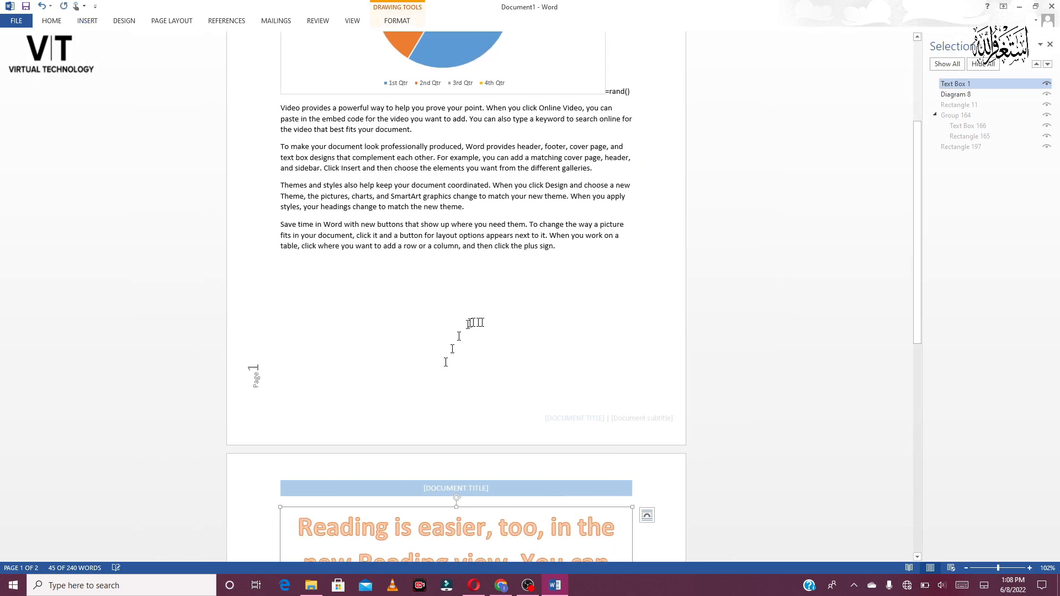
pyautogui.moveTo(920, 330); pyautogui.dragTo(946, 473)
pyautogui.moveTo(623, 411); pyautogui.dragTo(303, 94)
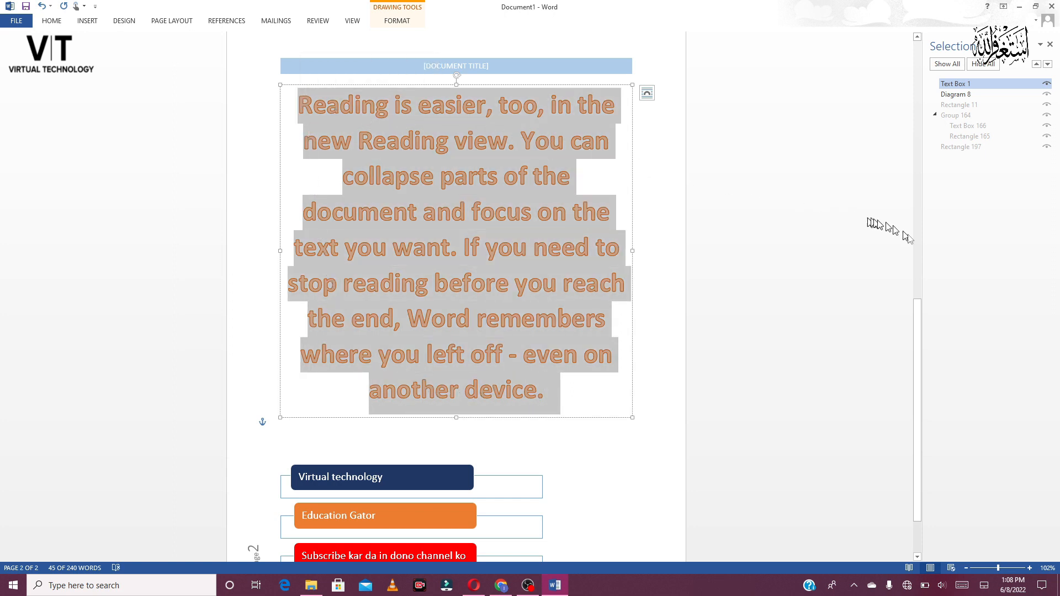
# - Undo the WordArt conversion along with the earlier margin page number, header and footer designs
pyautogui.moveTo(919, 349); pyautogui.dragTo(918, 336)
pyautogui.moveTo(882, 238); pyautogui.dragTo(568, 108)
pyautogui.click(42, 7)
pyautogui.click(42, 6)
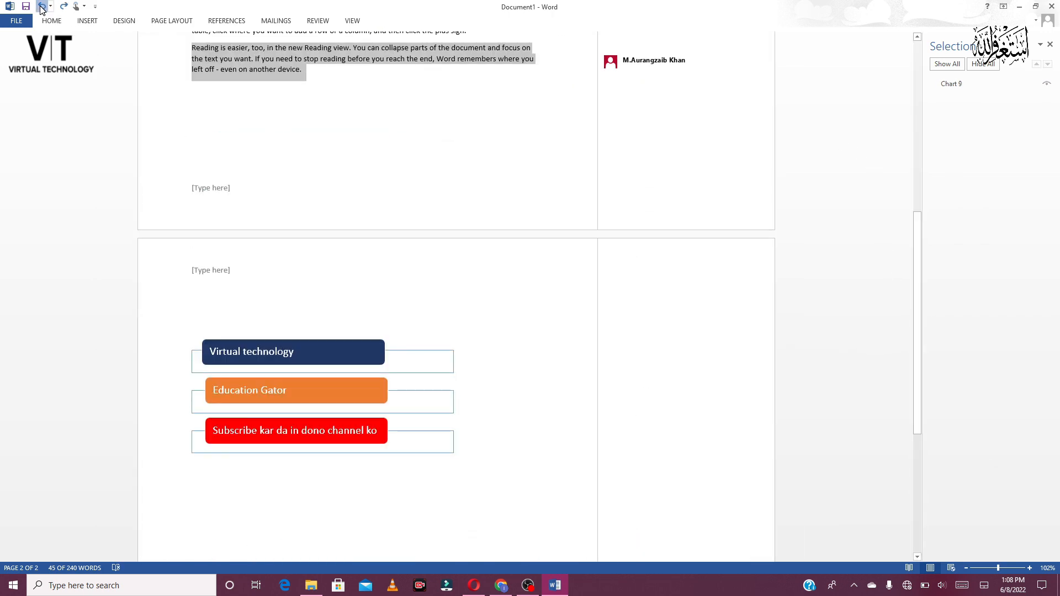
pyautogui.click(42, 7)
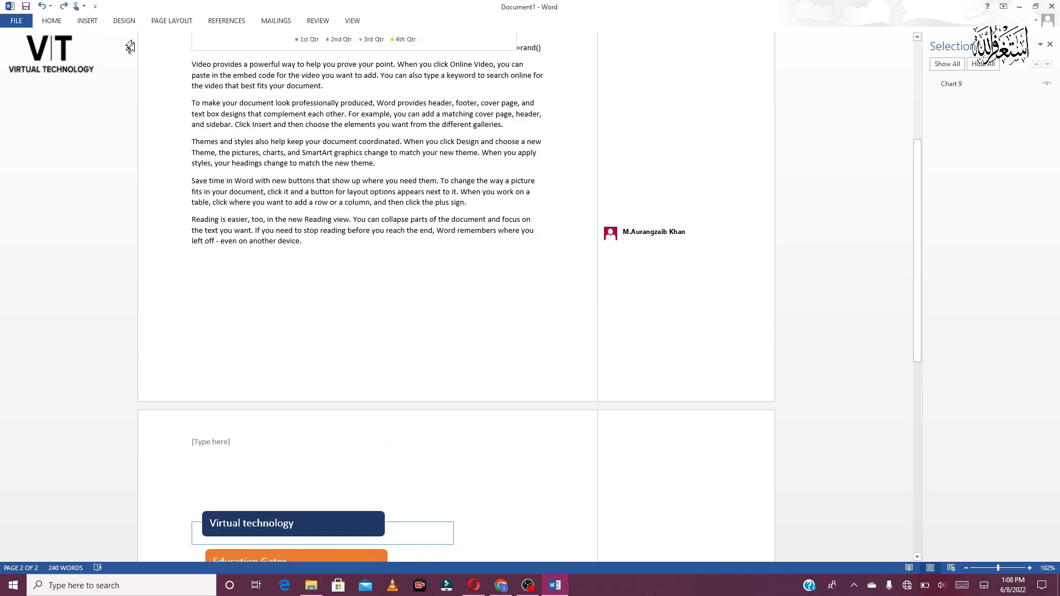
# - Review the WordArt styles, the drop cap positions and the Quick Parts options without inserting any
pyautogui.click(88, 20)
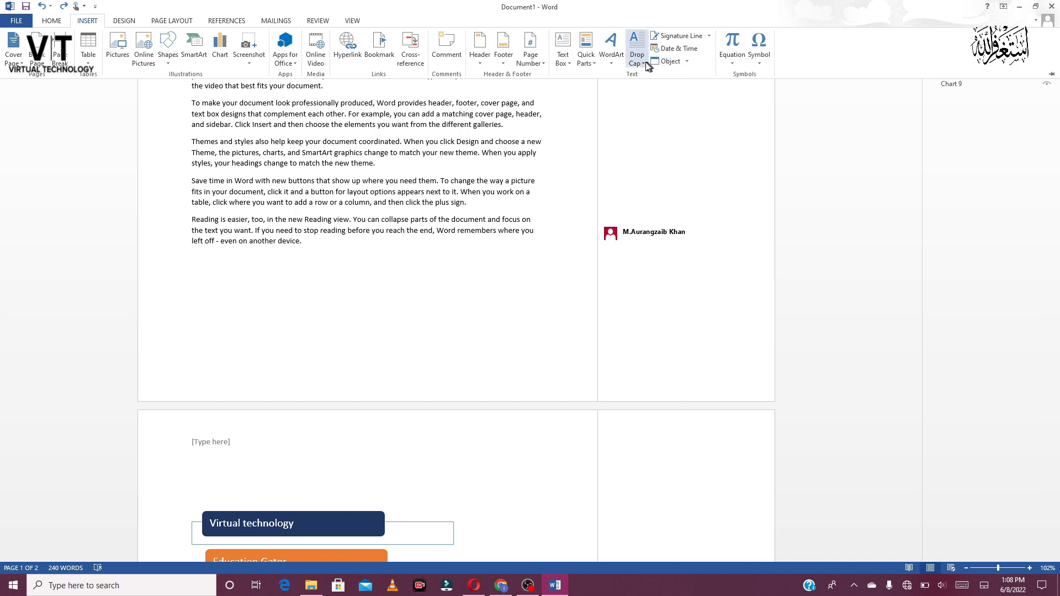
pyautogui.click(619, 60)
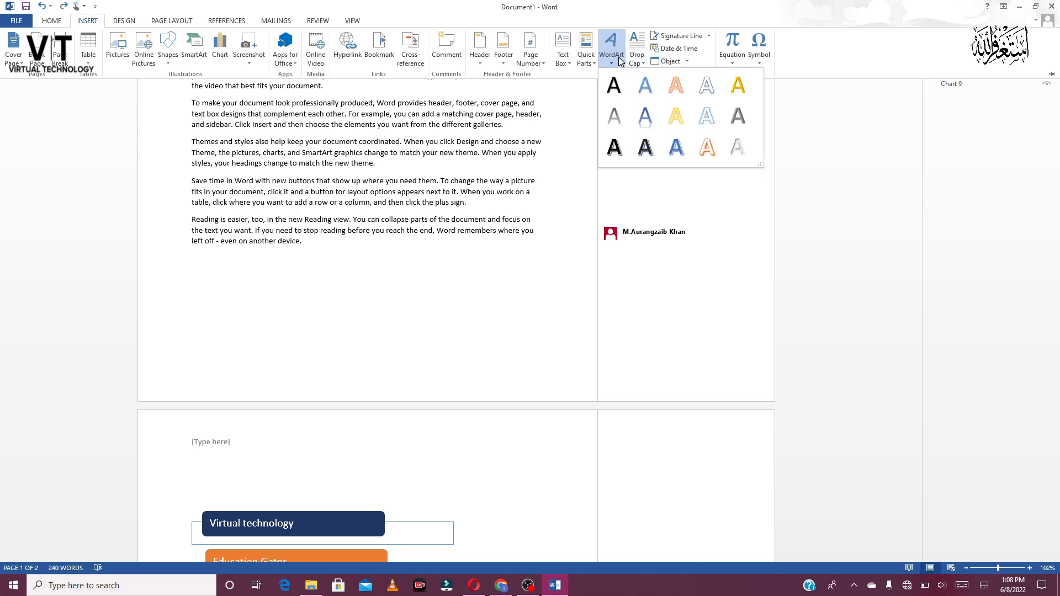
pyautogui.click(619, 59)
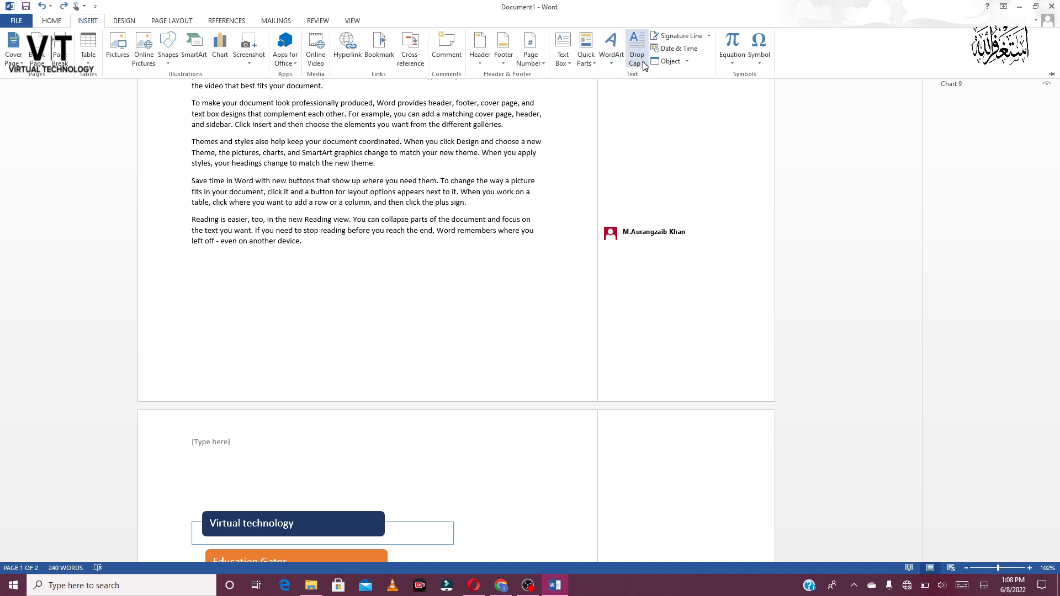
pyautogui.click(642, 63)
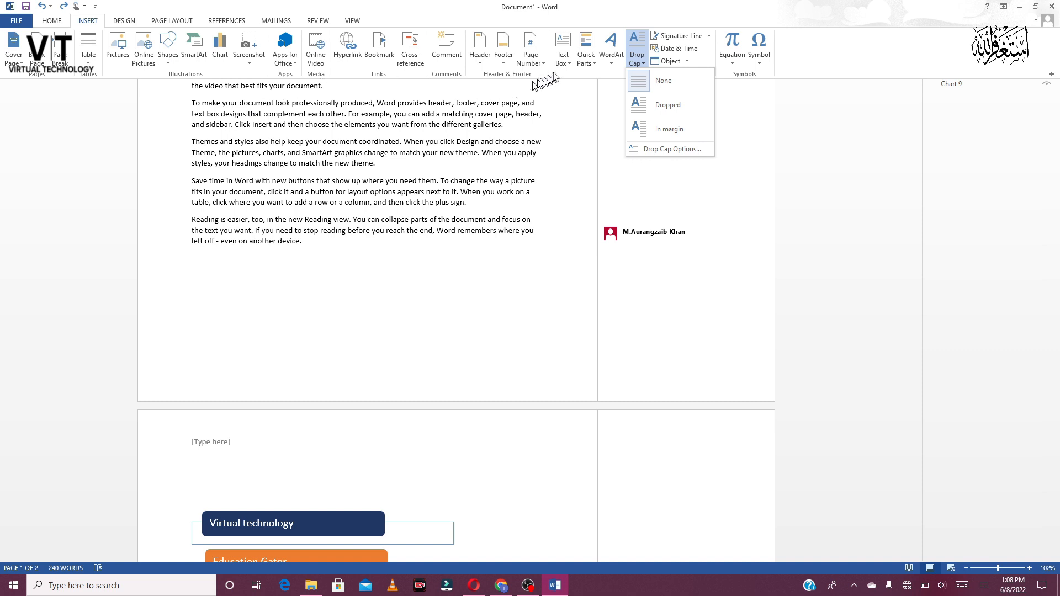
pyautogui.click(586, 59)
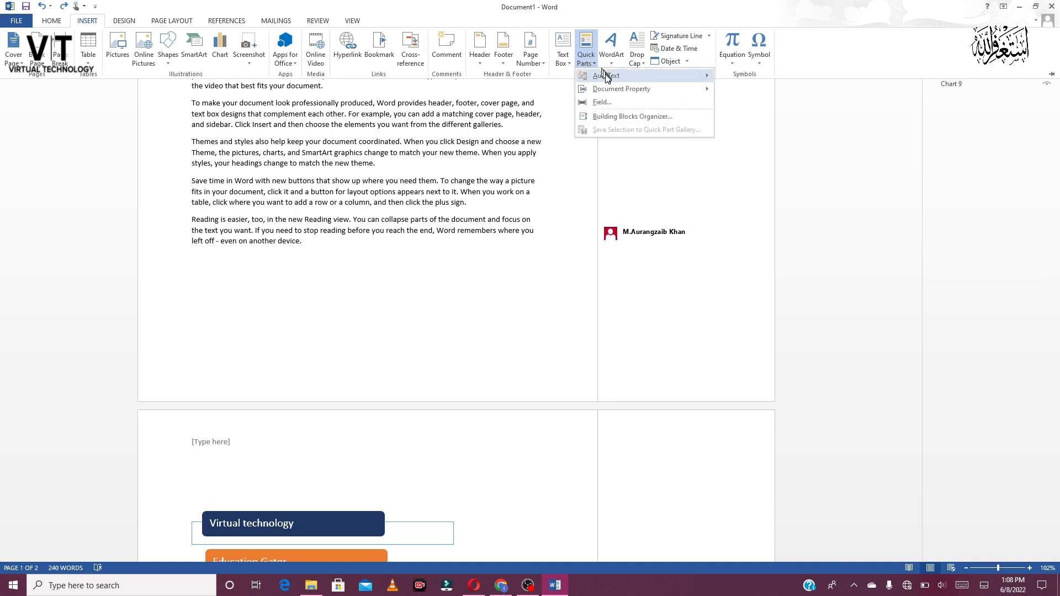
# - Insert the Austin Sidebar text box on the first page and narrow its text area slightly from its left edge
pyautogui.click(566, 60)
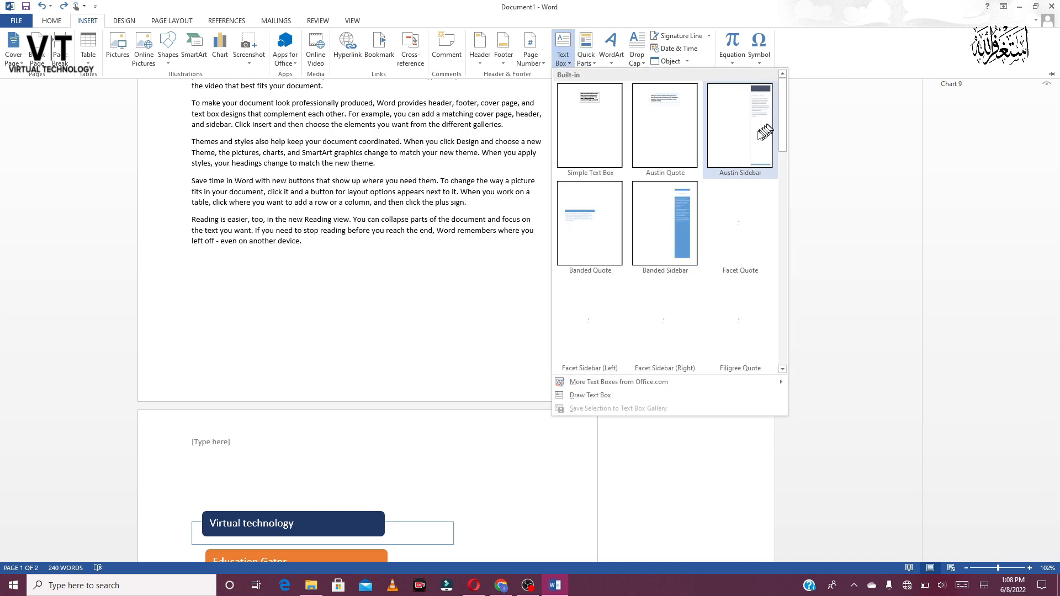
pyautogui.click(751, 137)
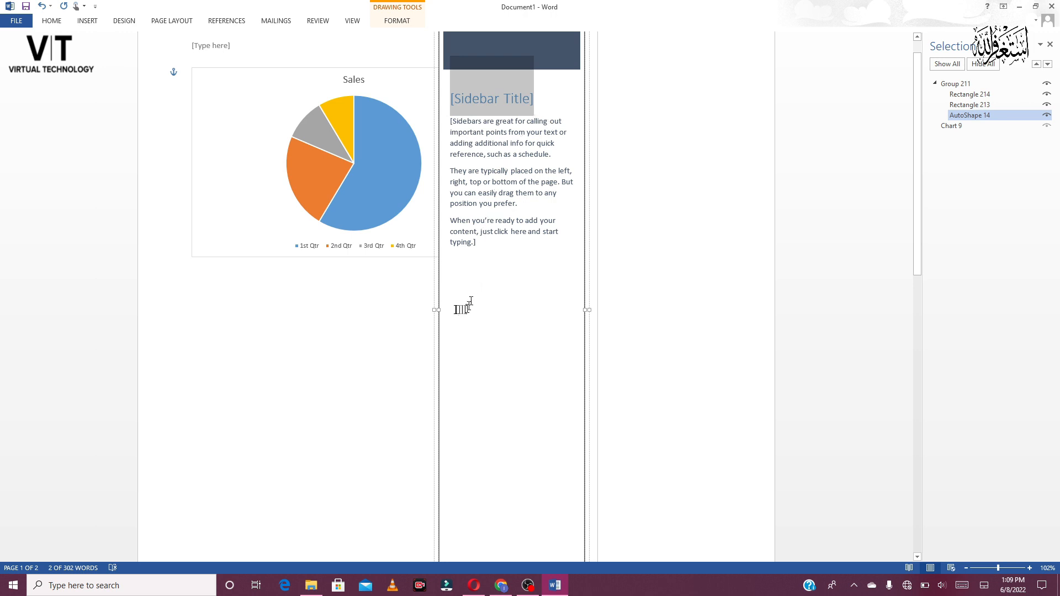
pyautogui.moveTo(436, 309)
pyautogui.mouseDown()
pyautogui.moveTo(426, 310)
pyautogui.moveTo(453, 311)
pyautogui.mouseUp()
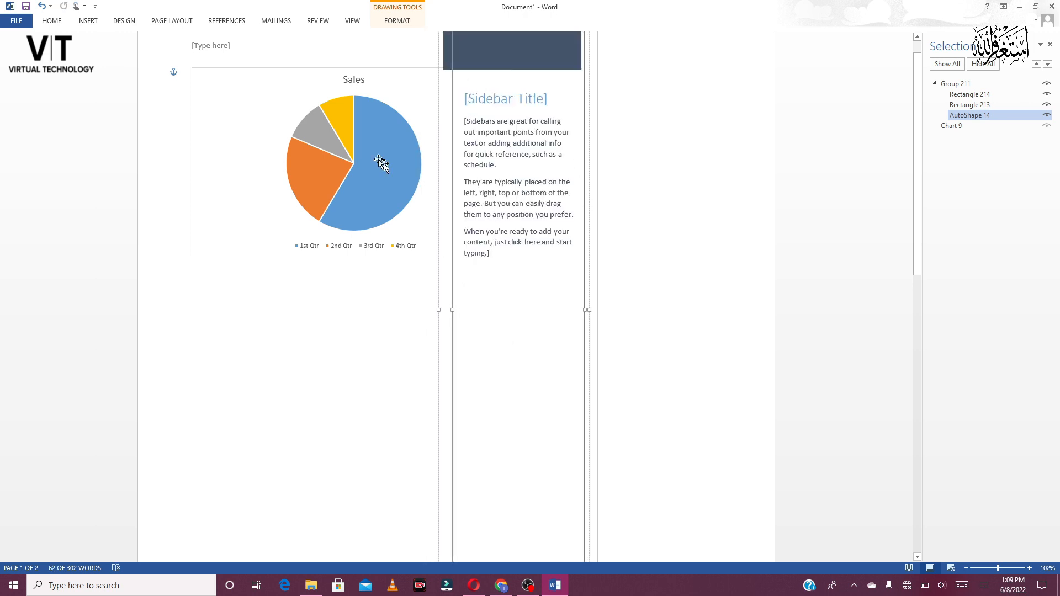
# - Explode the slices of the Sales pie chart and pull the orange 2nd Qtr slice back towards the center
pyautogui.click(167, 87)
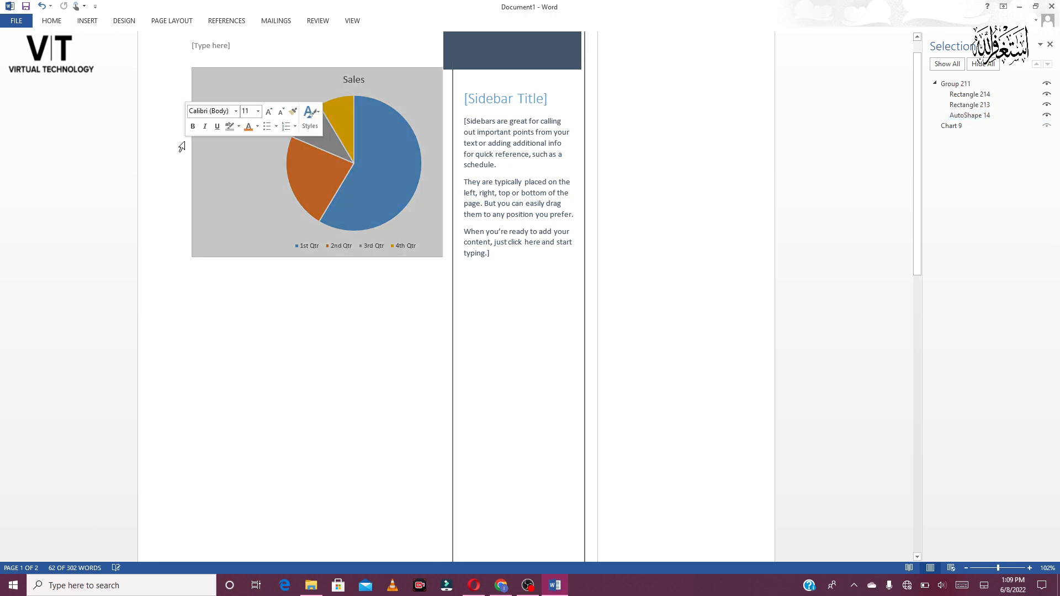
pyautogui.click(258, 170)
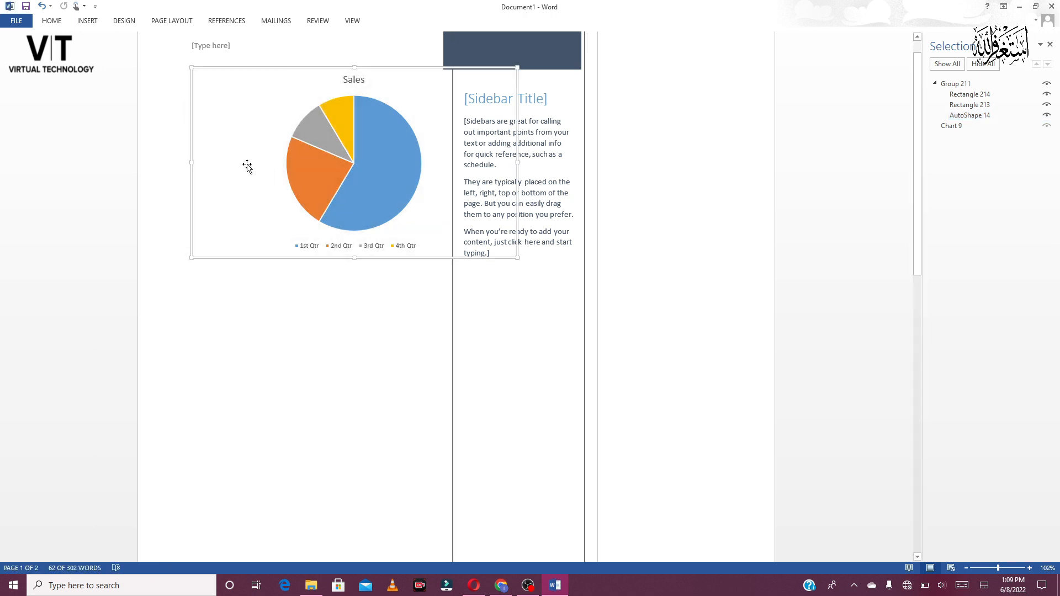
pyautogui.click(311, 164)
pyautogui.moveTo(311, 164)
pyautogui.mouseDown()
pyautogui.moveTo(288, 164)
pyautogui.moveTo(325, 163)
pyautogui.mouseUp()
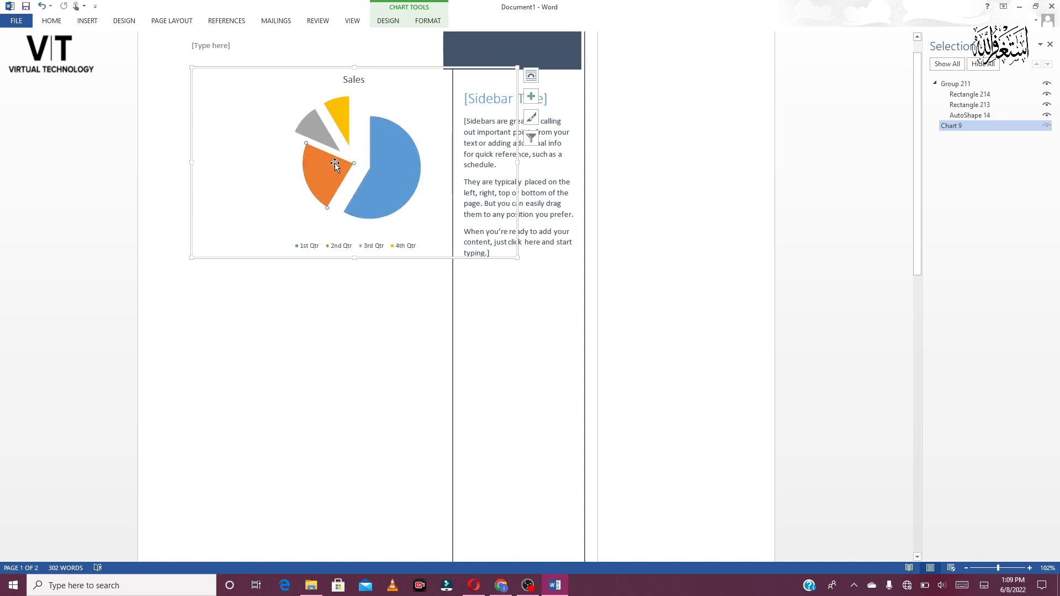
# - Move the remaining exploded slices of the Sales chart back together into a whole pie
pyautogui.click(86, 21)
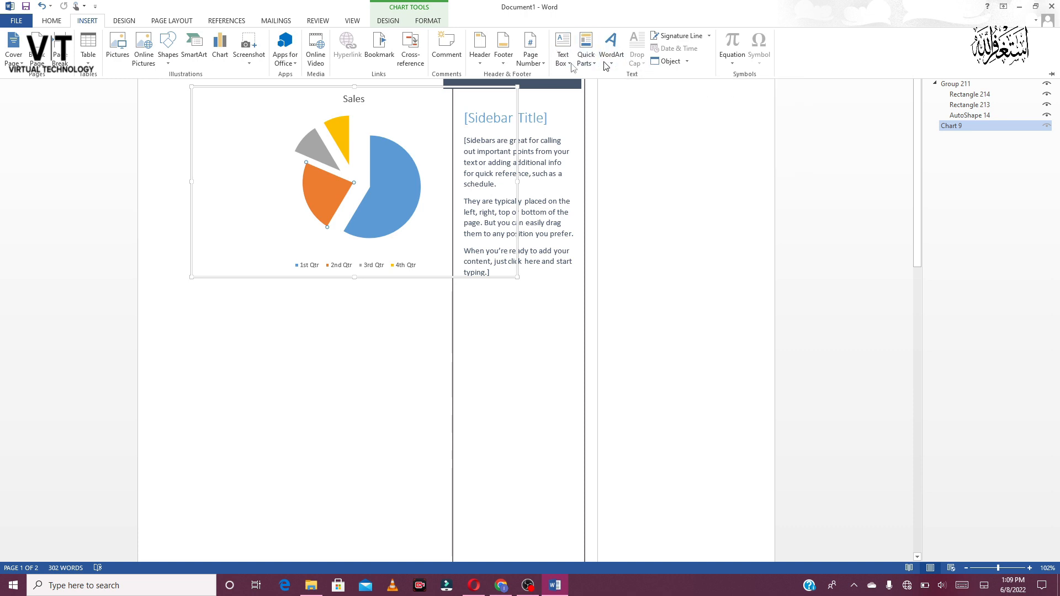
pyautogui.click(345, 185)
pyautogui.moveTo(321, 156); pyautogui.dragTo(355, 198)
pyautogui.click(338, 195)
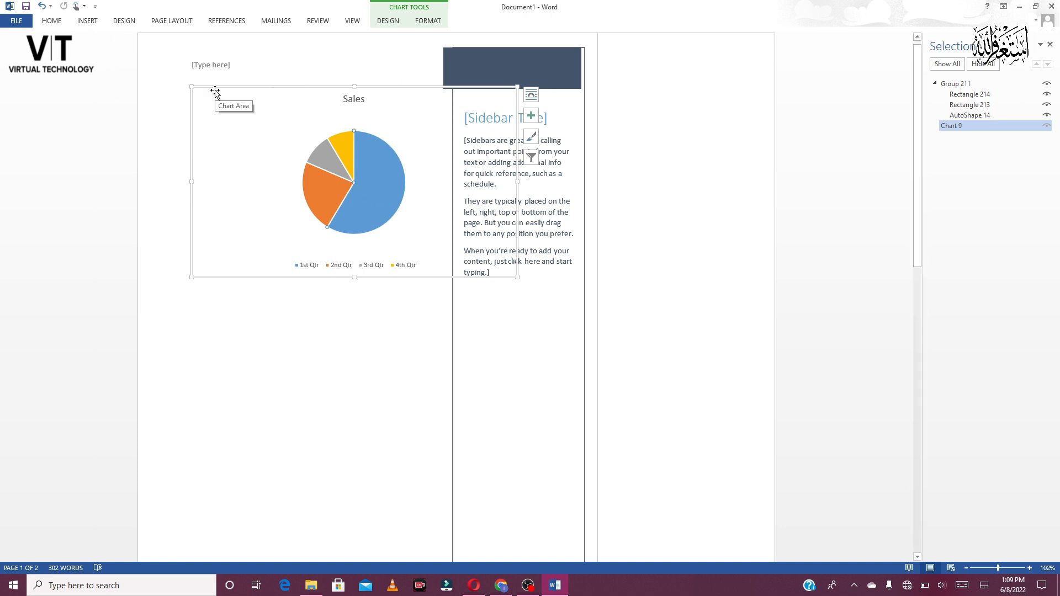
# - Select the sidebar title, then undo all the pie slice moves, the sidebar resize and the Austin Sidebar insertion
pyautogui.click(88, 20)
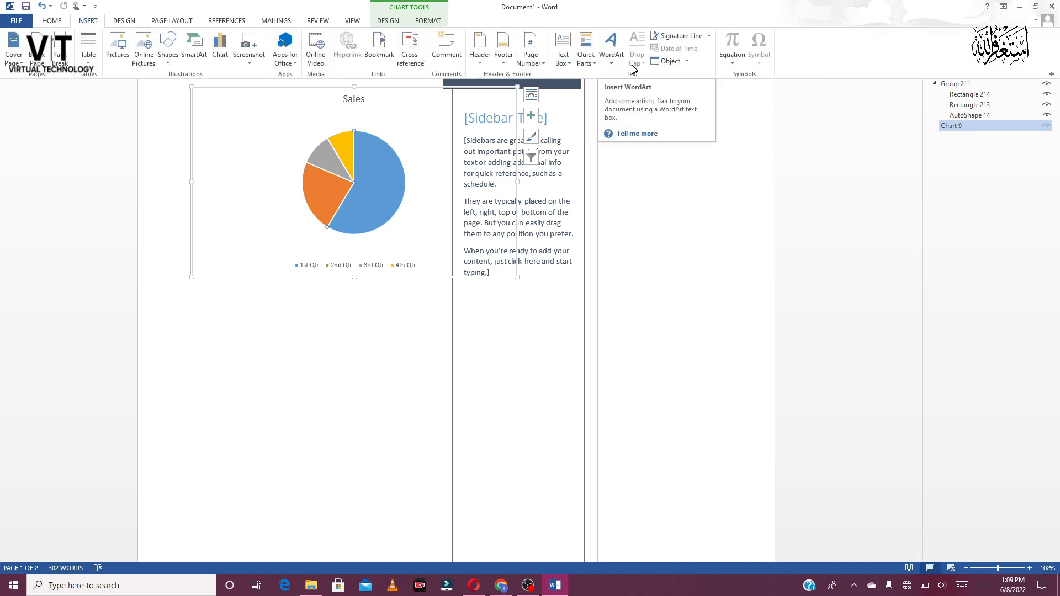
pyautogui.click(541, 119)
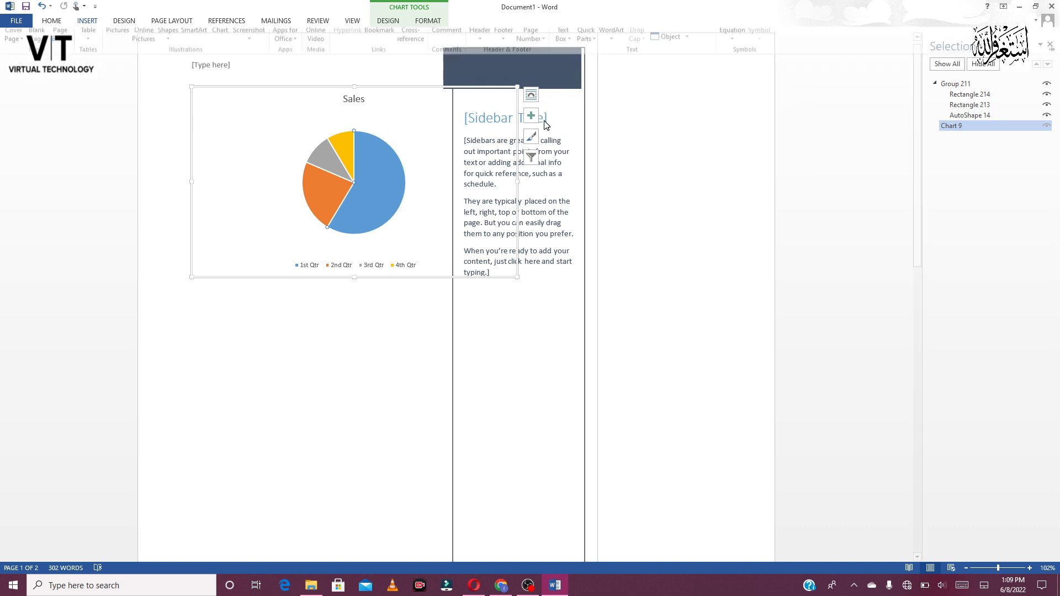
pyautogui.click(556, 125)
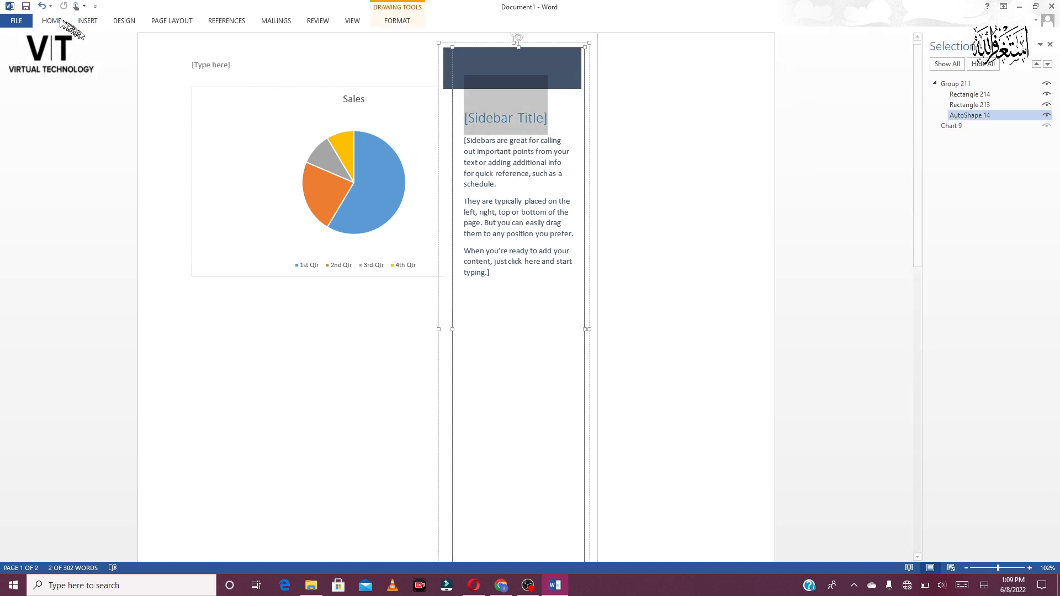
pyautogui.click(41, 6)
pyautogui.click(41, 7)
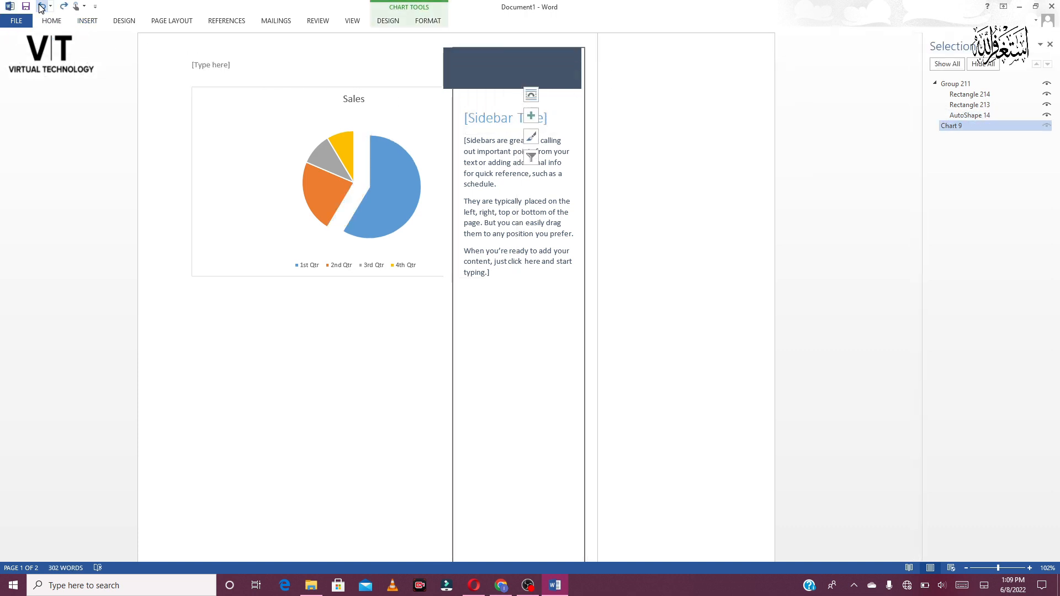
pyautogui.click(42, 7)
pyautogui.click(41, 6)
pyautogui.click(41, 7)
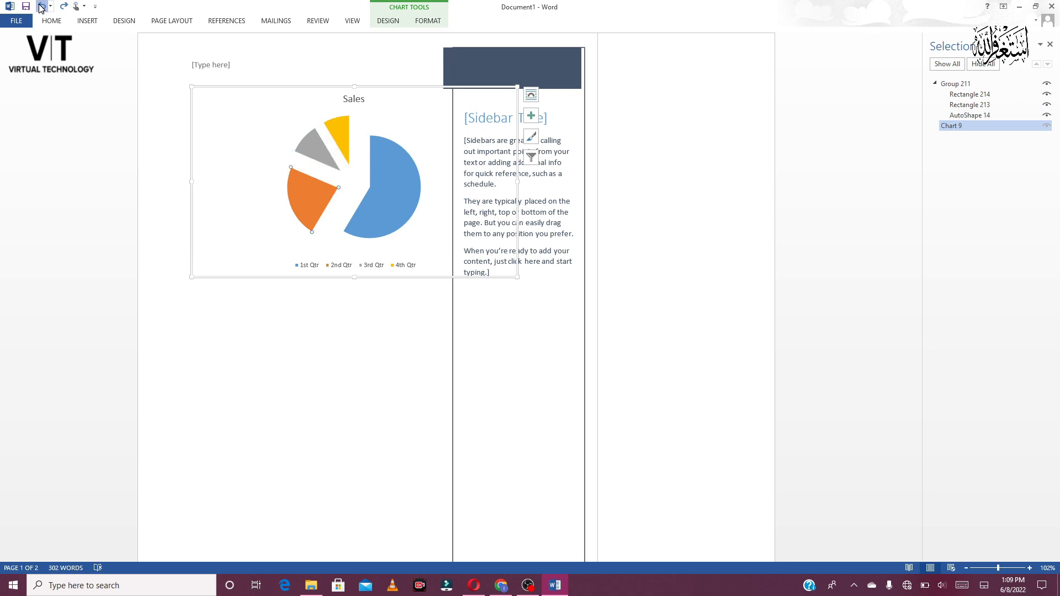
pyautogui.click(41, 6)
pyautogui.click(41, 6)
pyautogui.click(42, 6)
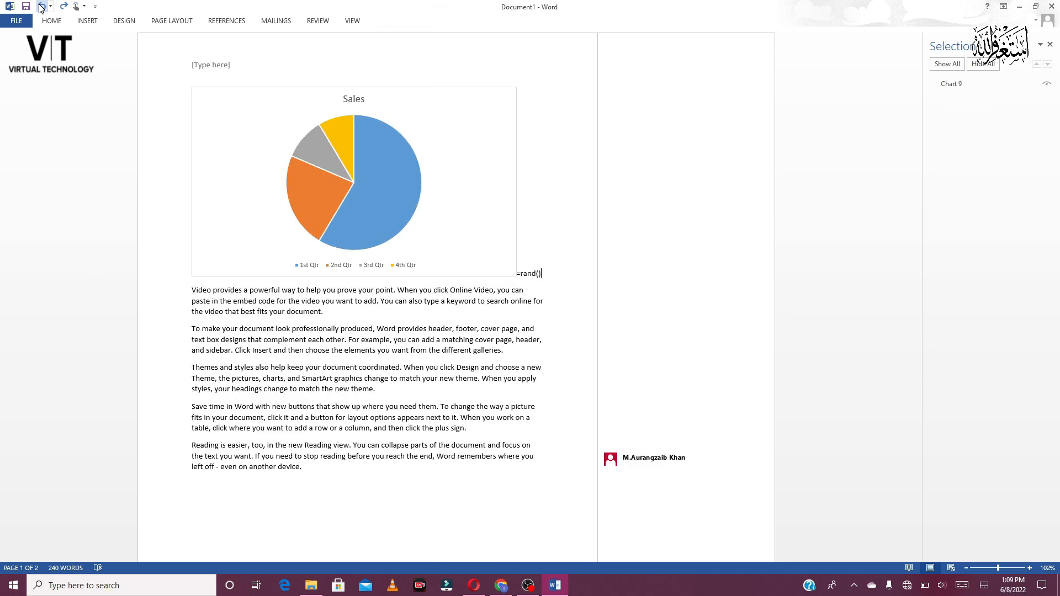
# - Apply the In margin drop cap to the paragraph holding the Sales chart and inspect the top of the first page
pyautogui.click(88, 20)
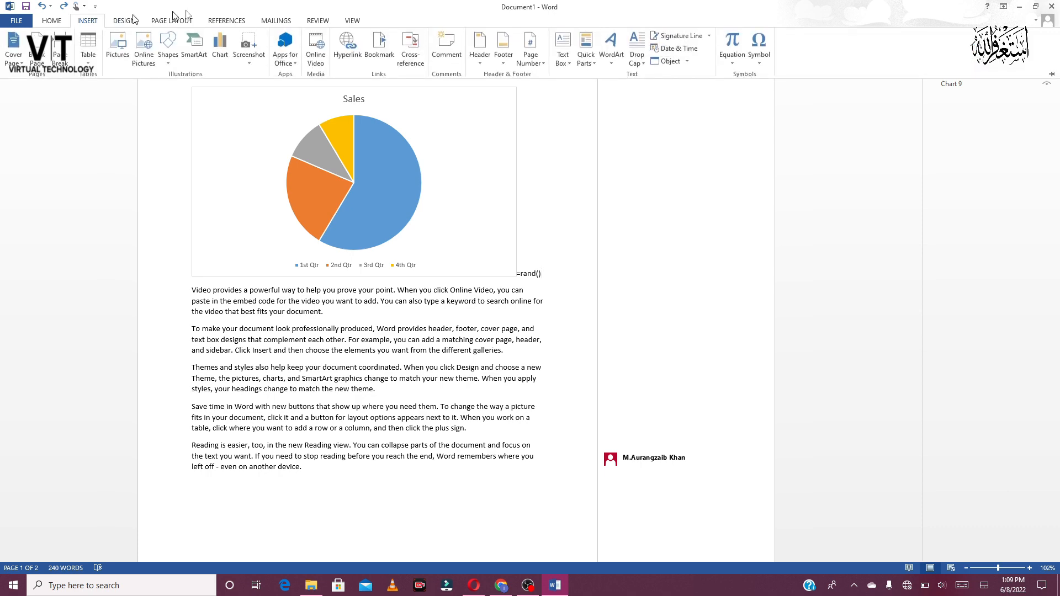
pyautogui.click(639, 57)
pyautogui.click(669, 127)
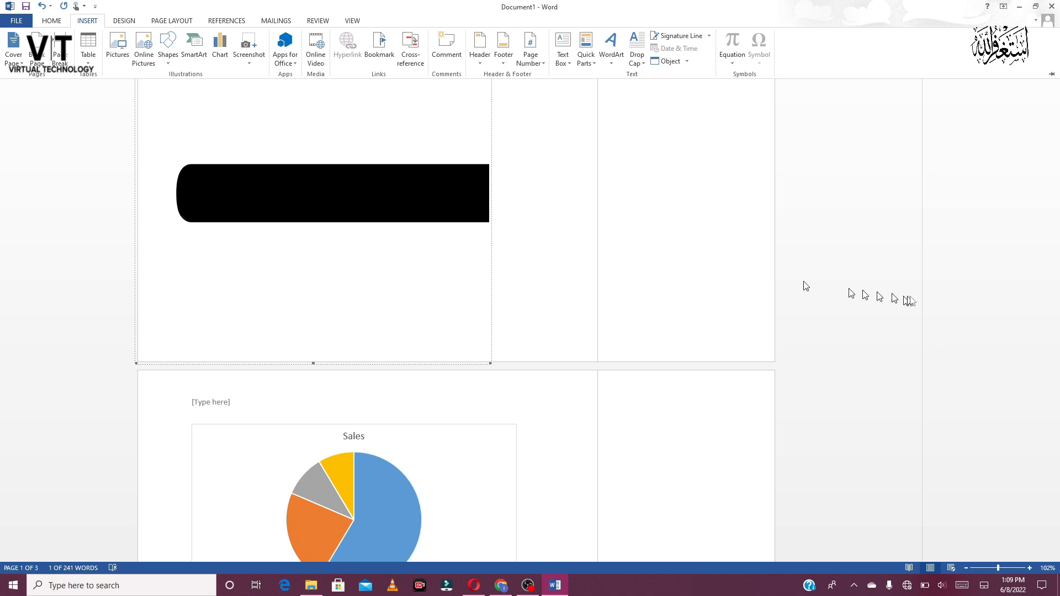
pyautogui.click(770, 255)
pyautogui.moveTo(917, 212); pyautogui.dragTo(866, 99)
pyautogui.click(541, 282)
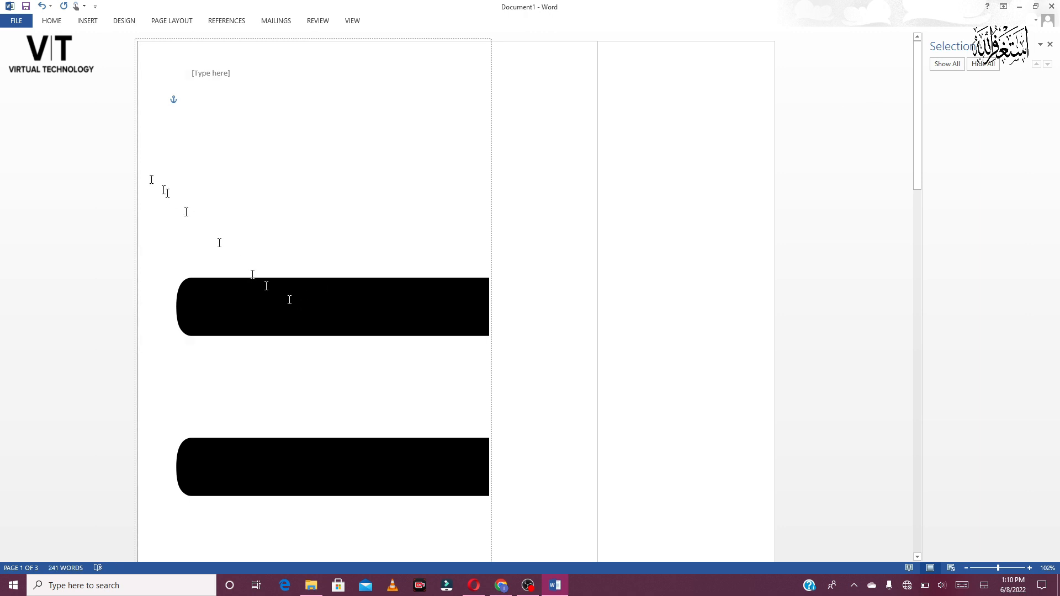
# - Change the drop cap on the first page to the Dropped position
pyautogui.click(81, 25)
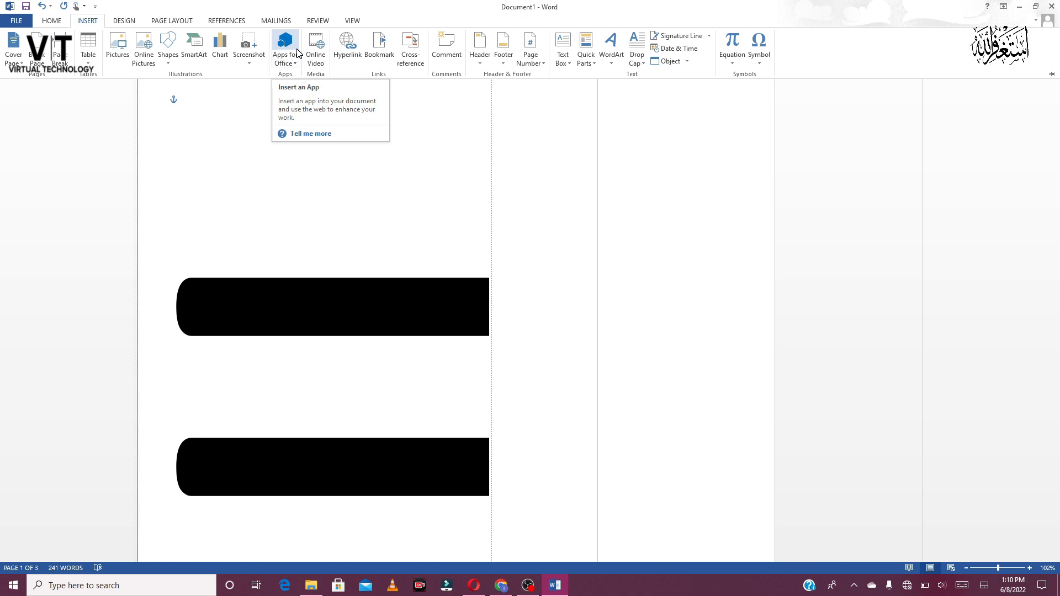
pyautogui.click(641, 62)
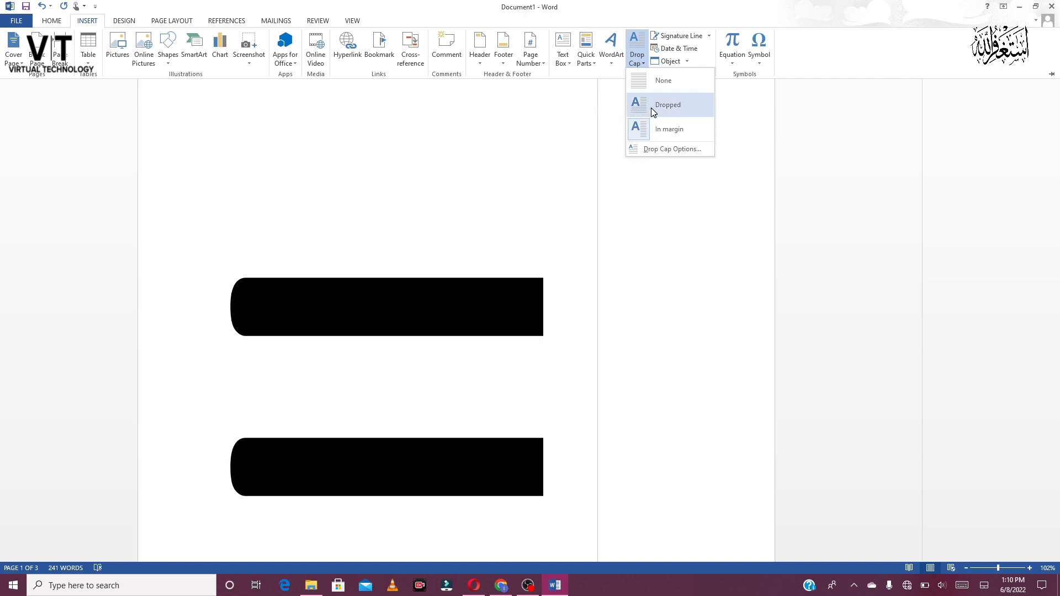
pyautogui.click(652, 106)
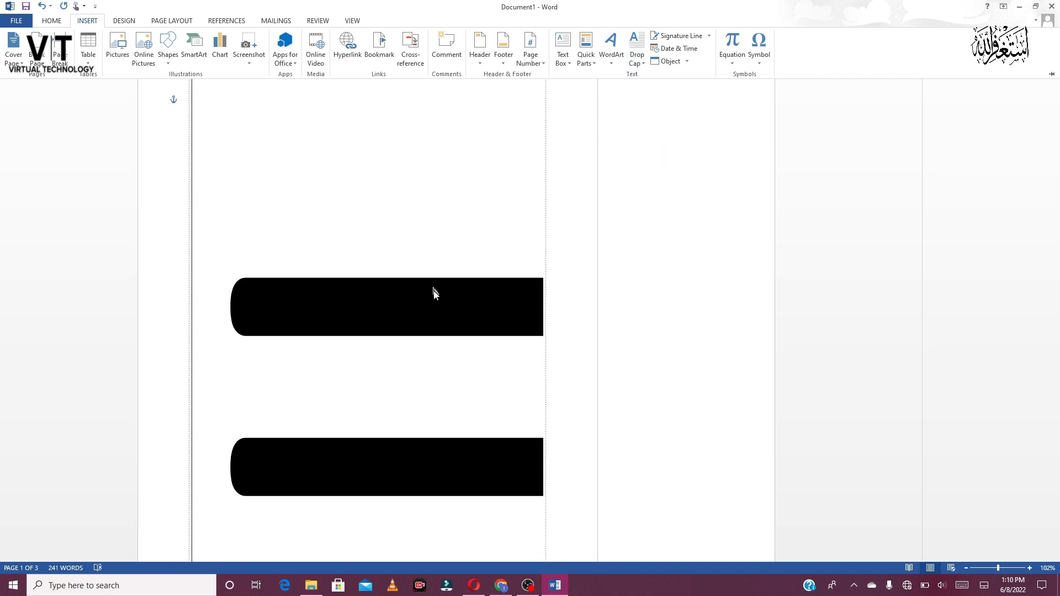
# - Insert a signature line with the suggested signer's name, title and e-mail, showing the sign date, and select it on the first page
pyautogui.click(682, 38)
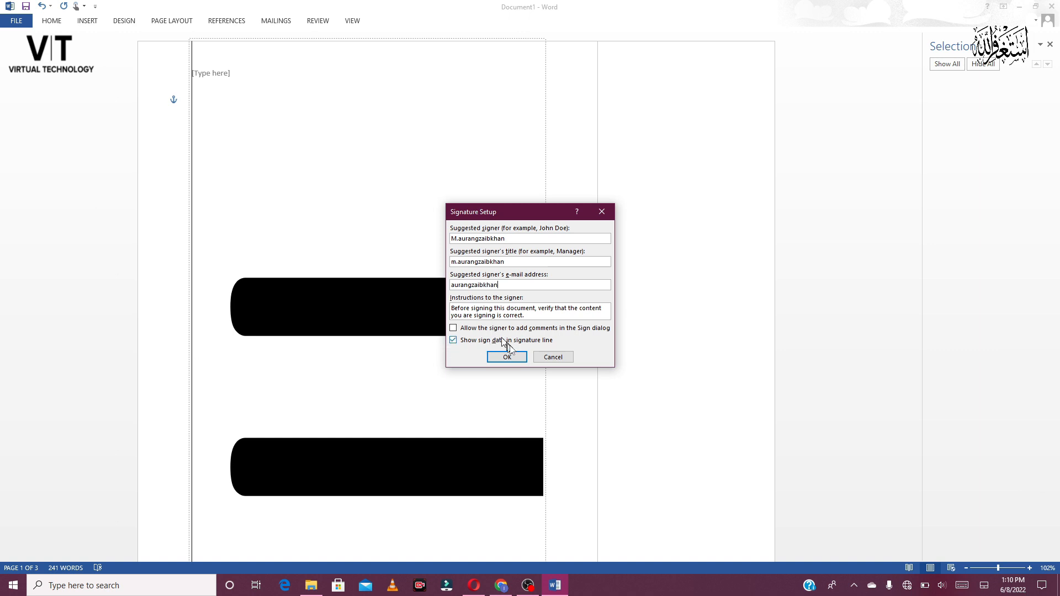
pyautogui.click(500, 356)
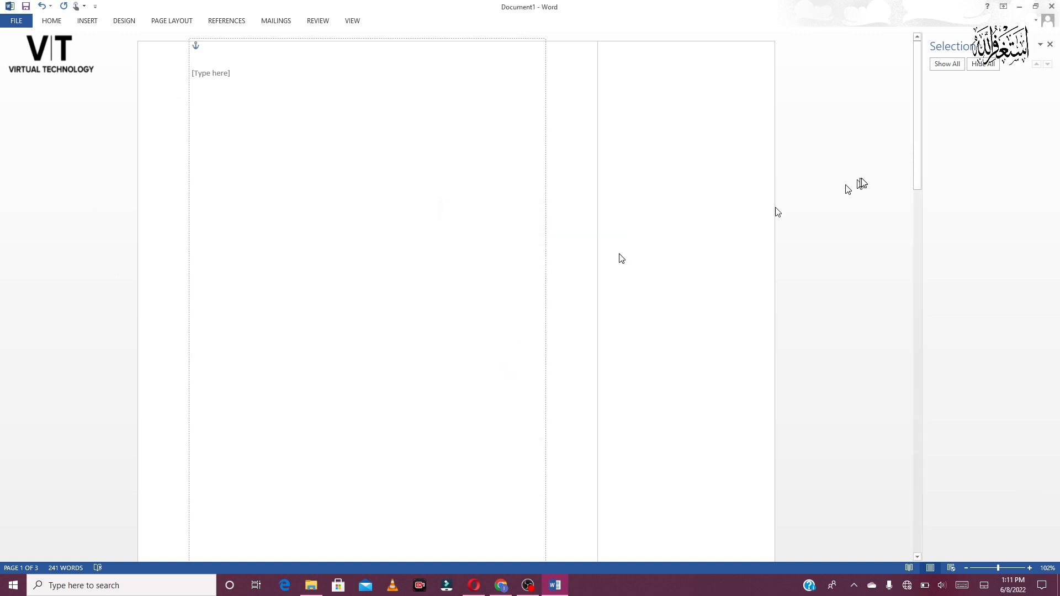
pyautogui.moveTo(911, 171); pyautogui.dragTo(916, 266)
pyautogui.click(213, 260)
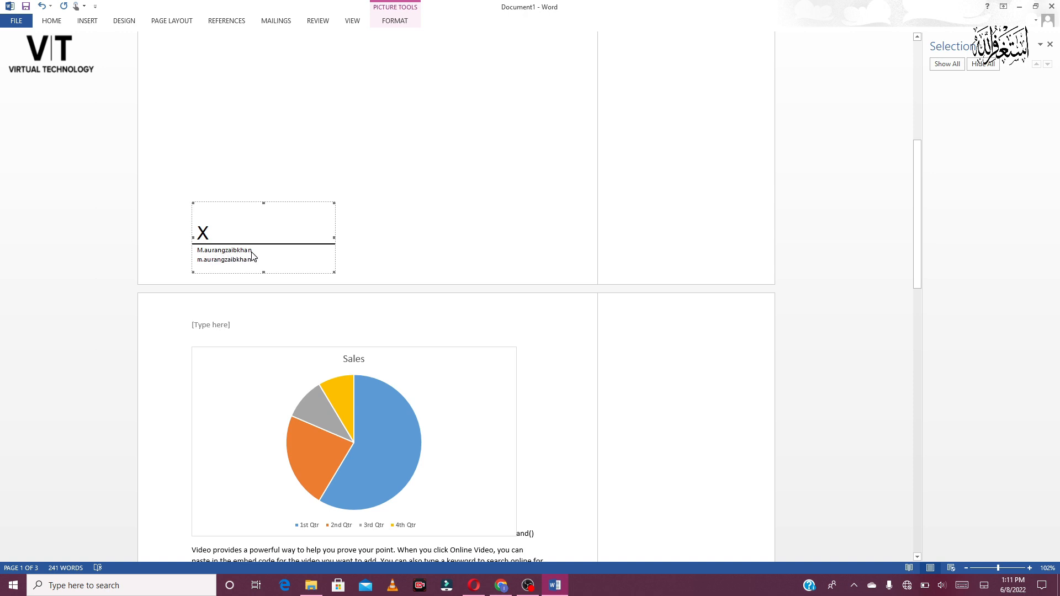
pyautogui.moveTo(264, 259)
pyautogui.mouseDown()
pyautogui.moveTo(333, 250)
pyautogui.moveTo(238, 254)
pyautogui.mouseUp()
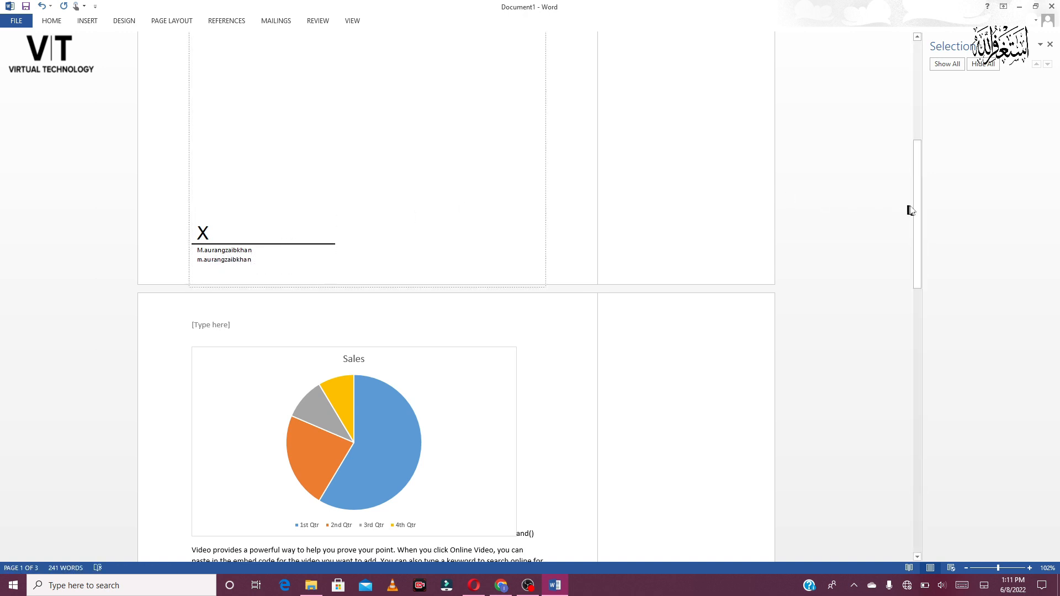
pyautogui.moveTo(916, 211)
pyautogui.mouseDown()
pyautogui.moveTo(929, 300)
pyautogui.moveTo(932, 490)
pyautogui.moveTo(859, 130)
pyautogui.moveTo(821, 71)
pyautogui.moveTo(886, 148)
pyautogui.moveTo(920, 158)
pyautogui.mouseUp()
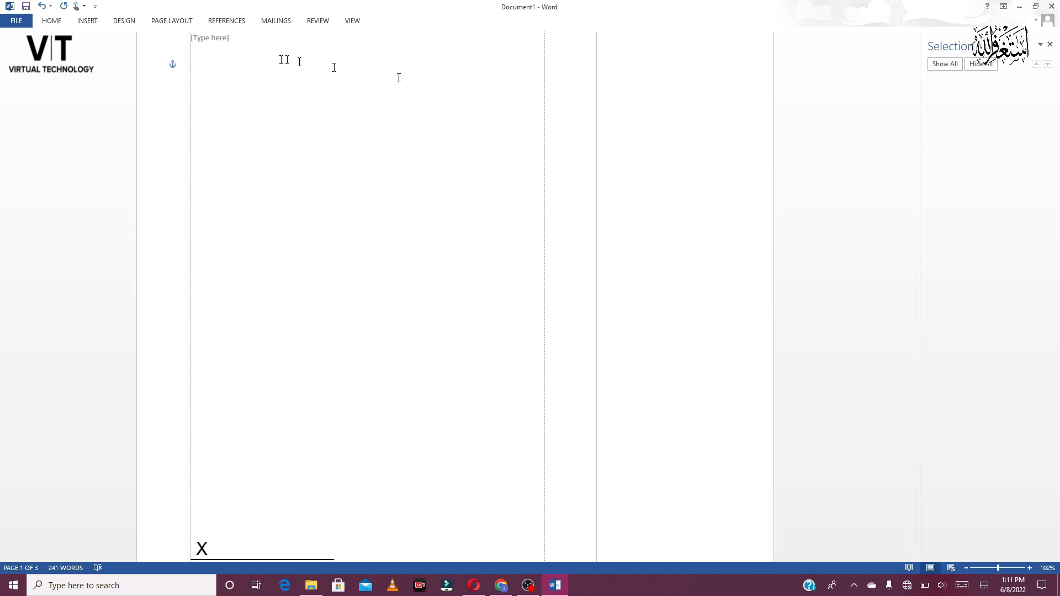
pyautogui.click(87, 22)
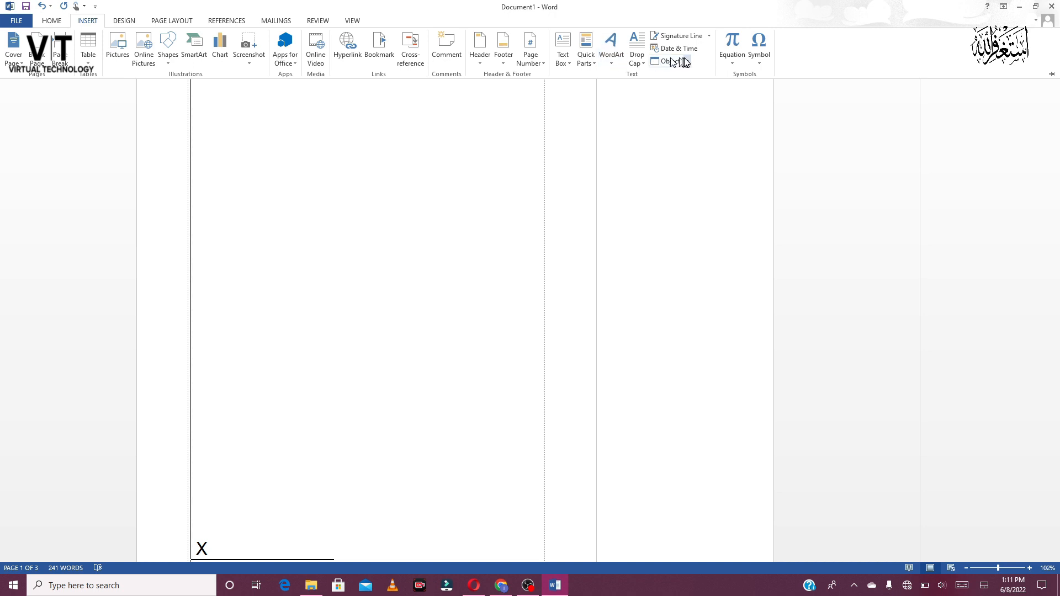
pyautogui.click(681, 35)
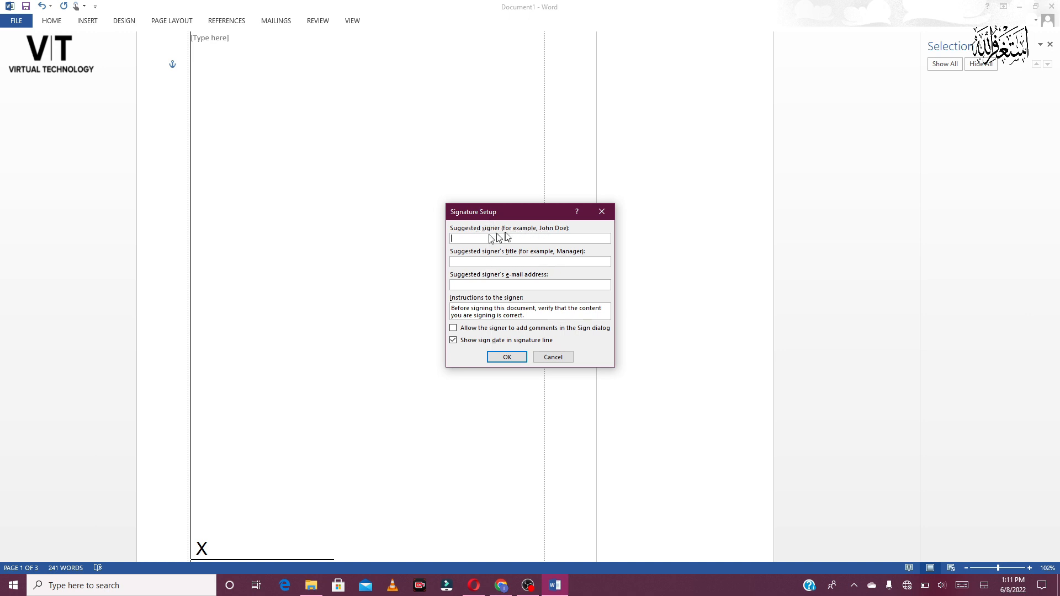
pyautogui.click(602, 212)
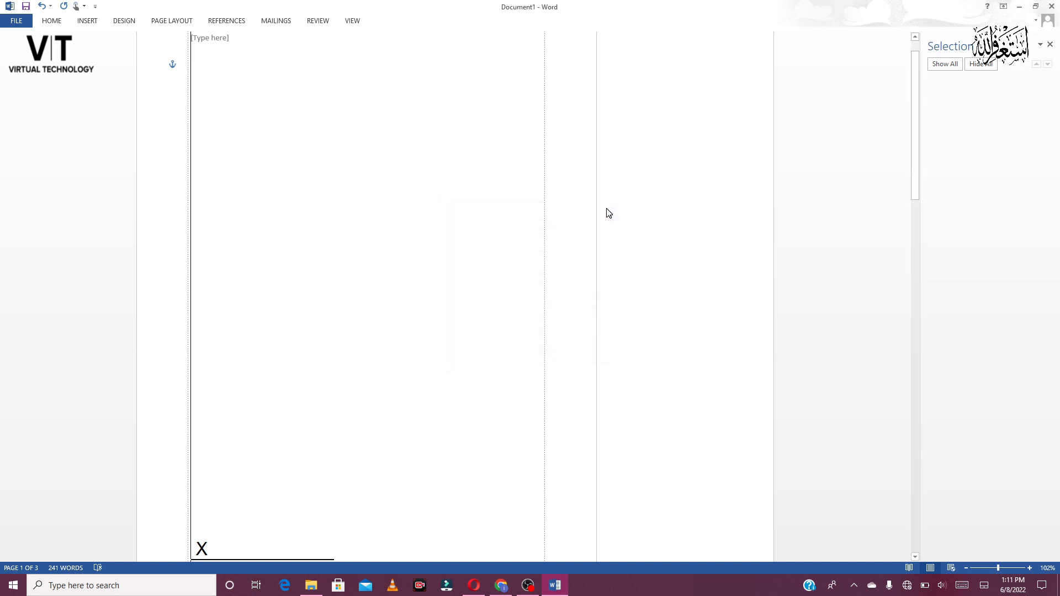
# - Insert the date into the first page's drop cap frame in the "Wednesday, June 8, 2022" format
pyautogui.click(89, 22)
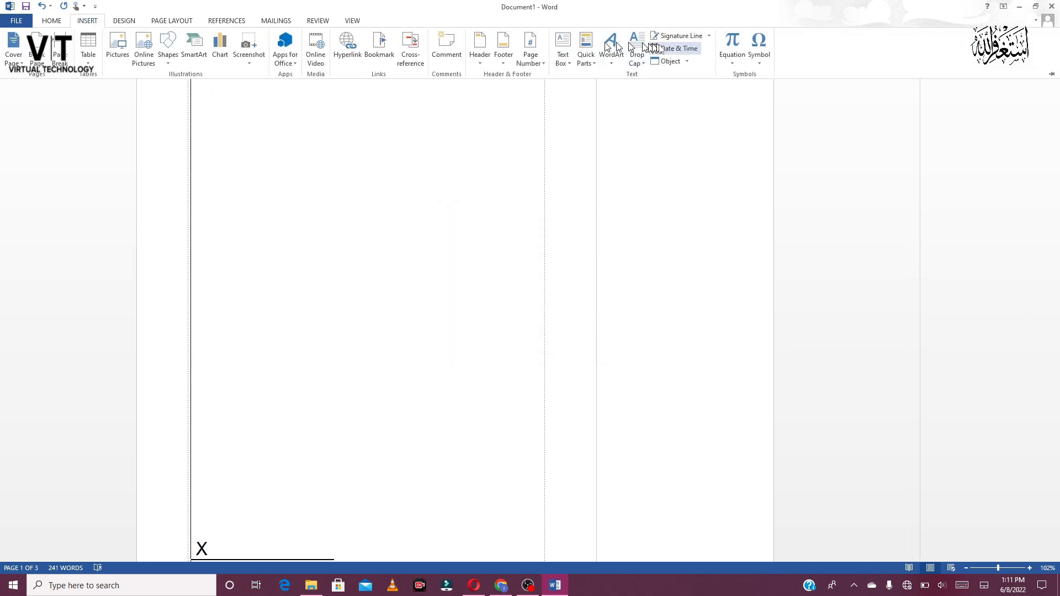
pyautogui.click(678, 49)
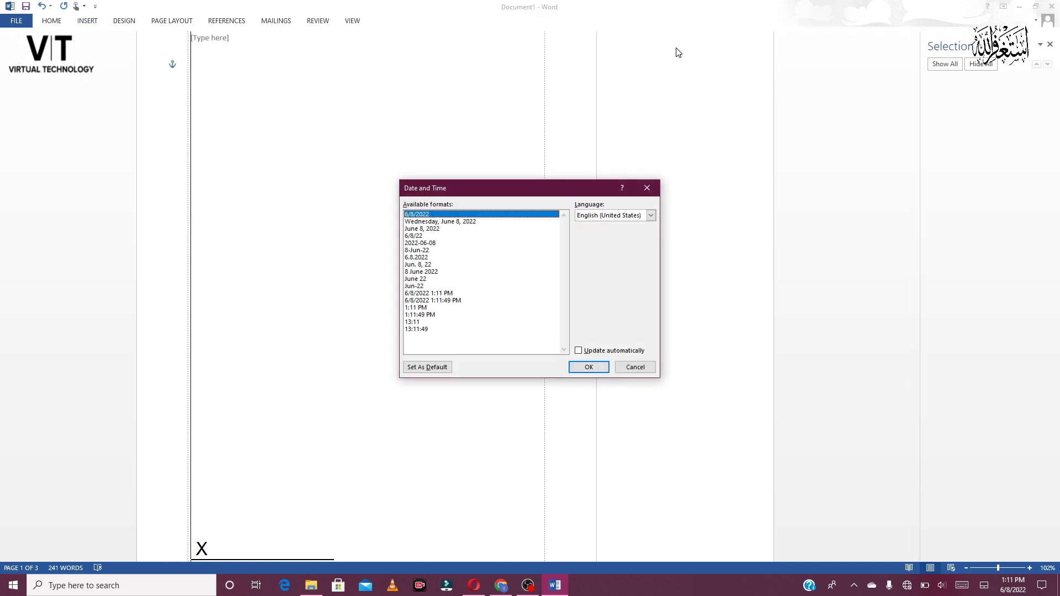
pyautogui.click(456, 223)
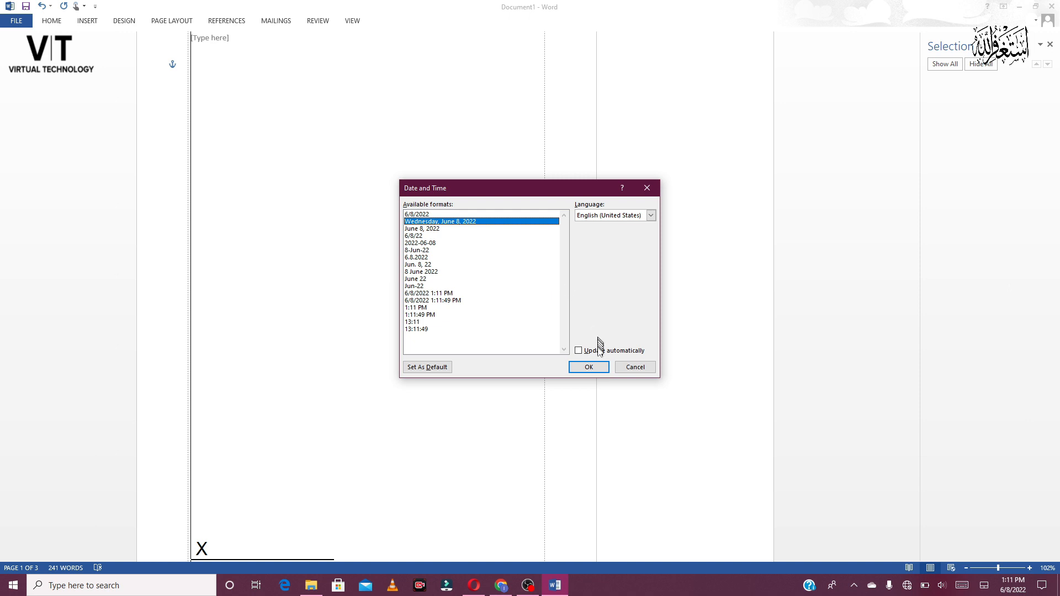
pyautogui.click(588, 367)
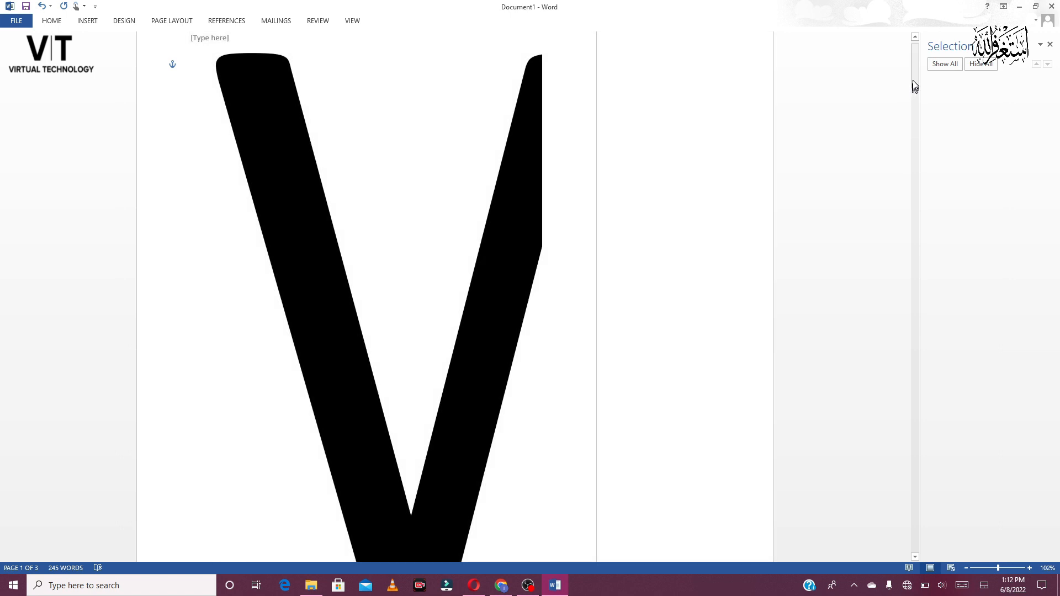
# - Examine the enlarged date from the first page down to the Sales chart and body paragraphs
pyautogui.moveTo(914, 66); pyautogui.dragTo(857, 96)
pyautogui.hotkey('ctrl', 'a')
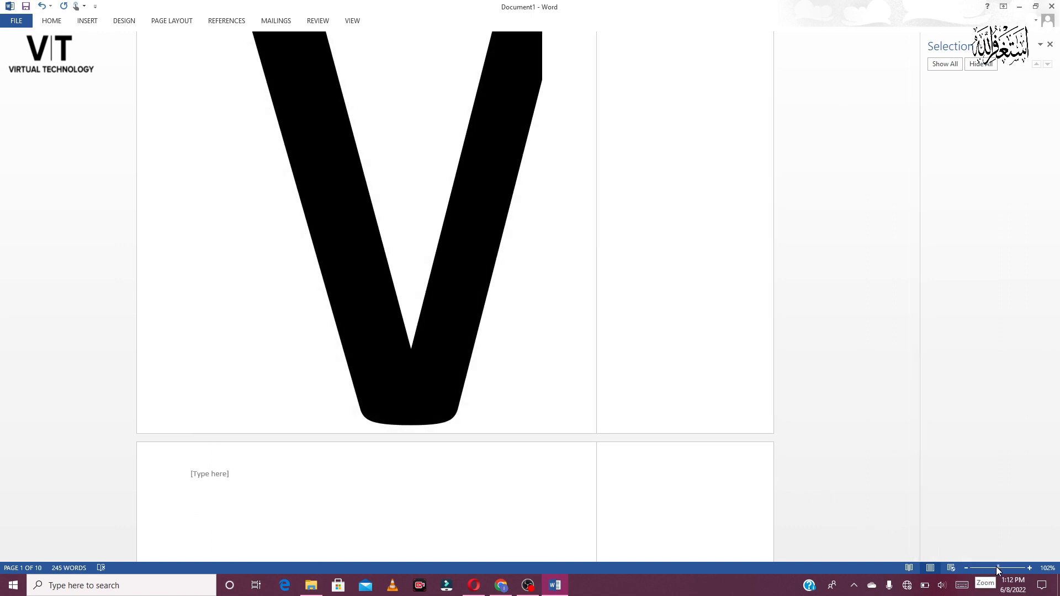
pyautogui.moveTo(997, 567); pyautogui.dragTo(997, 569)
pyautogui.scroll(-5, 455, 293)
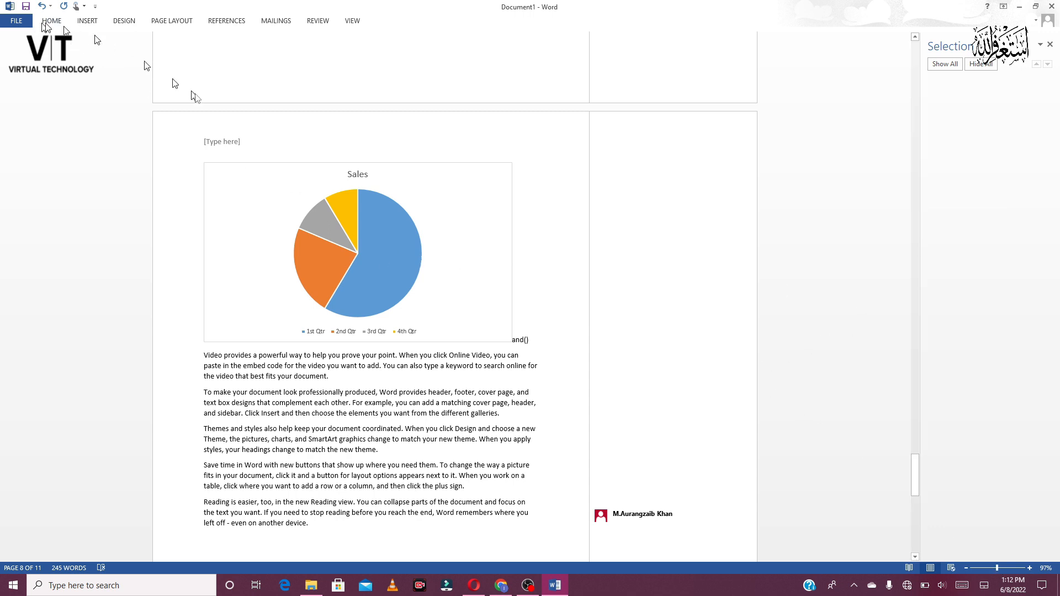
pyautogui.tripleClick(442, 334)
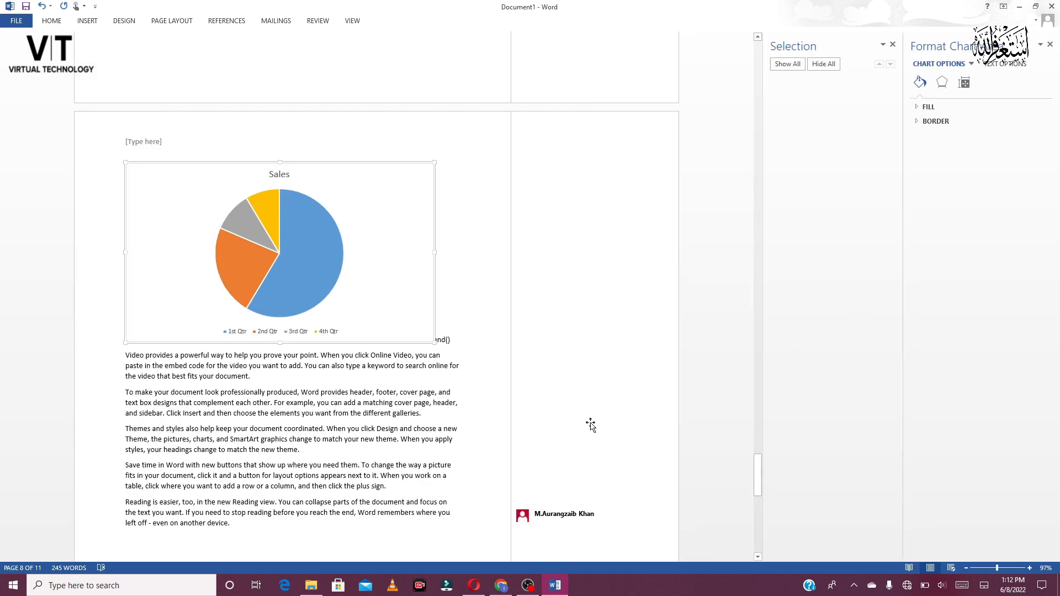
pyautogui.click(757, 461)
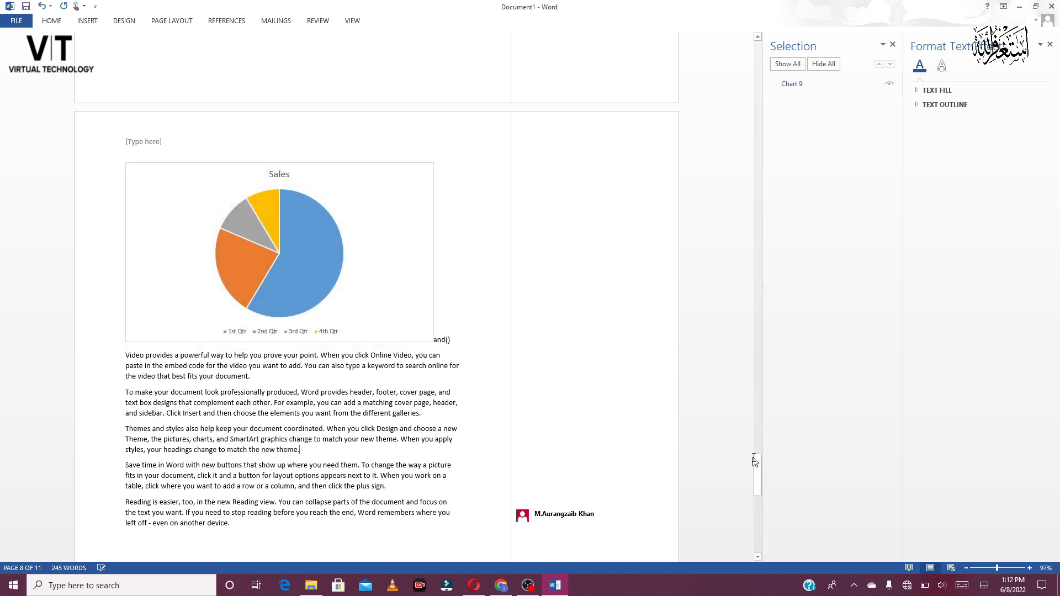
pyautogui.moveTo(757, 466); pyautogui.dragTo(728, 37)
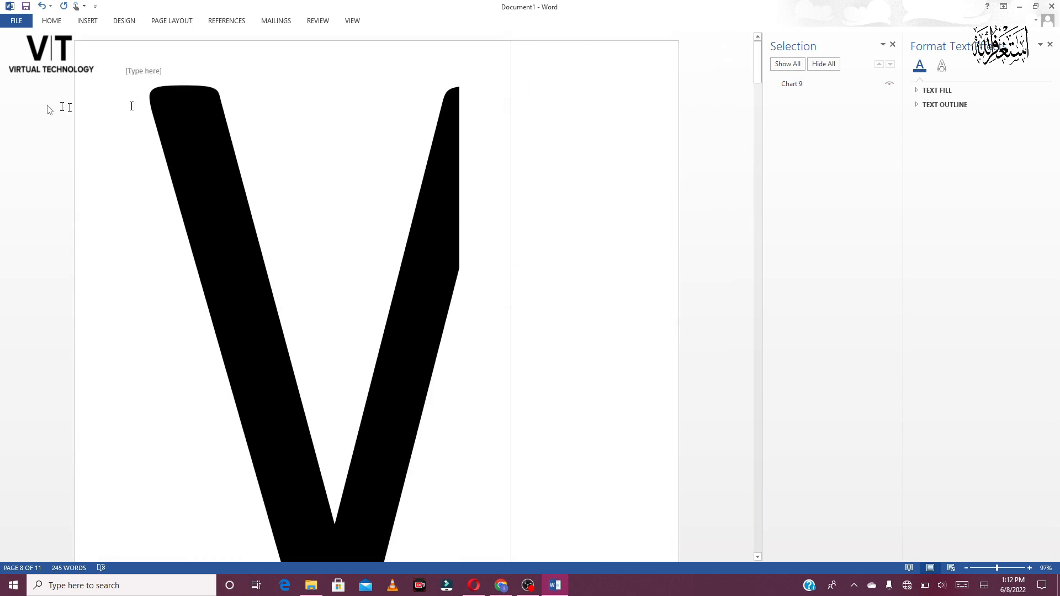
# - Replace the enlarged date on the first page with the automatically updating time in the 13:12 format
pyautogui.hotkey('ctrl', 'a')
pyautogui.click(162, 103)
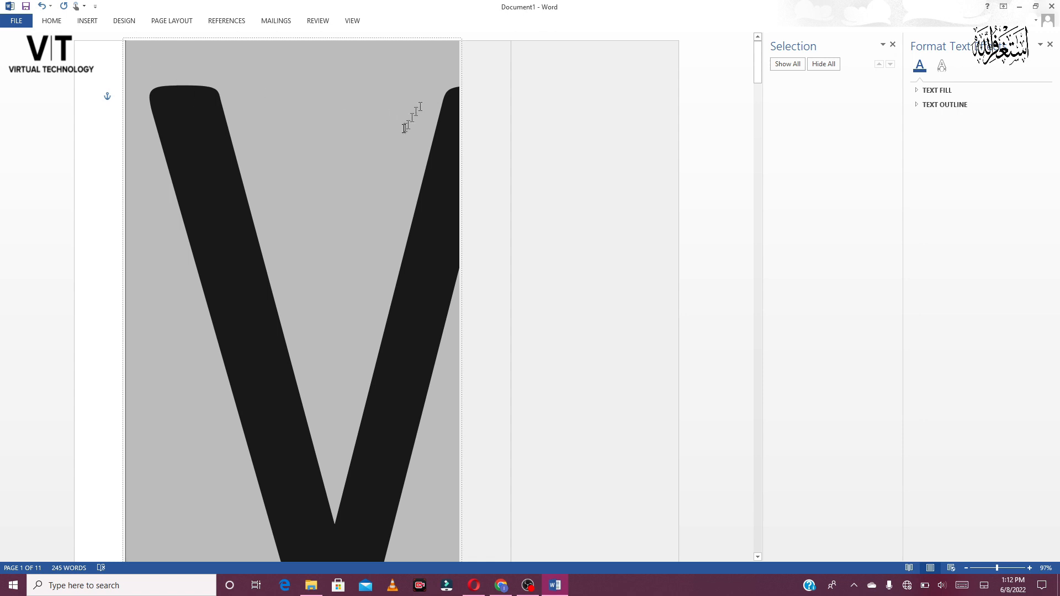
pyautogui.moveTo(758, 60); pyautogui.dragTo(737, 52)
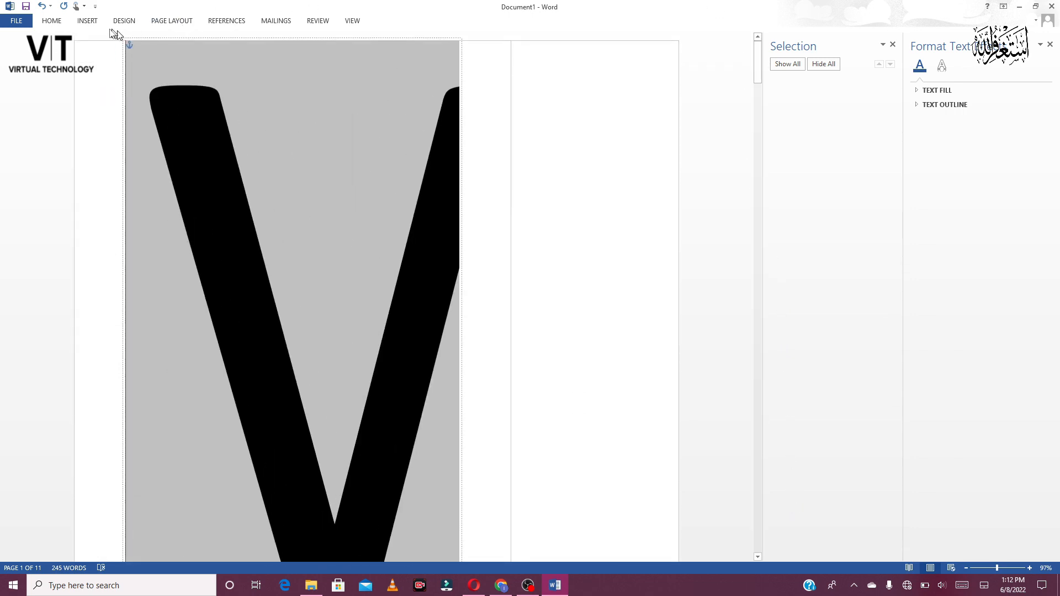
pyautogui.click(93, 24)
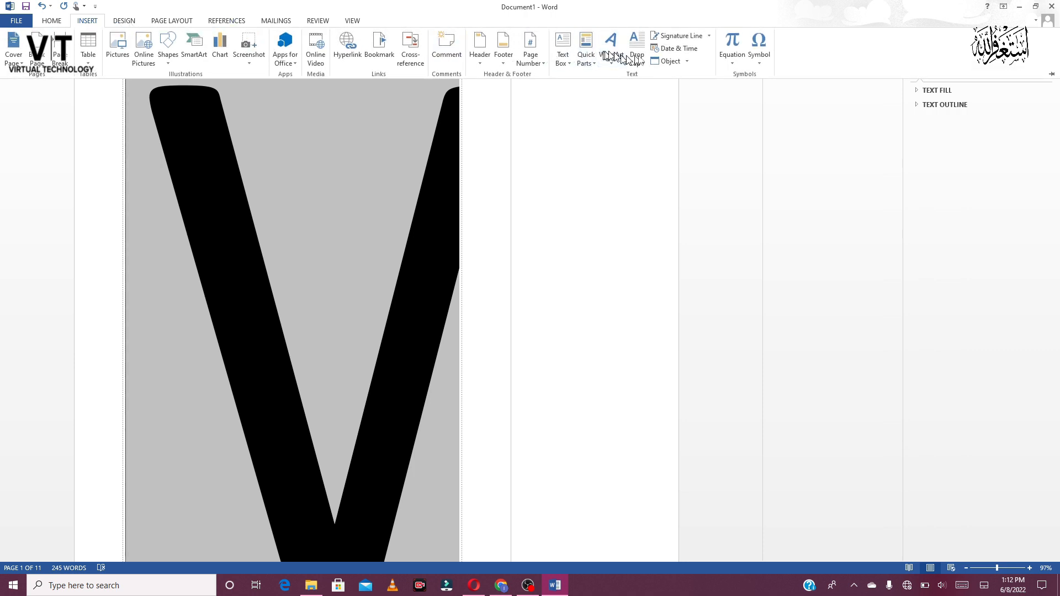
pyautogui.click(672, 53)
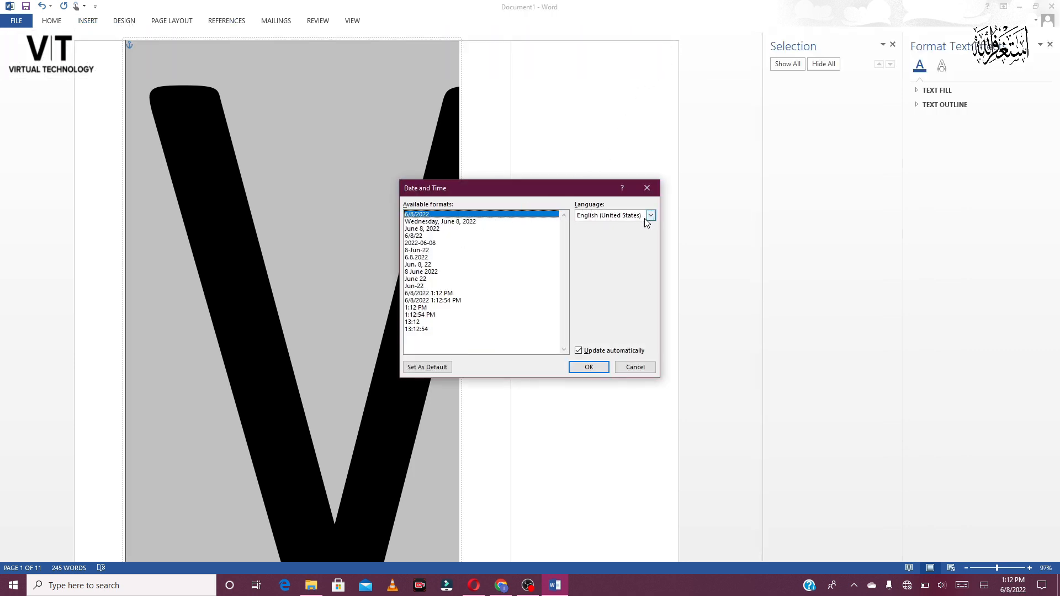
pyautogui.click(419, 321)
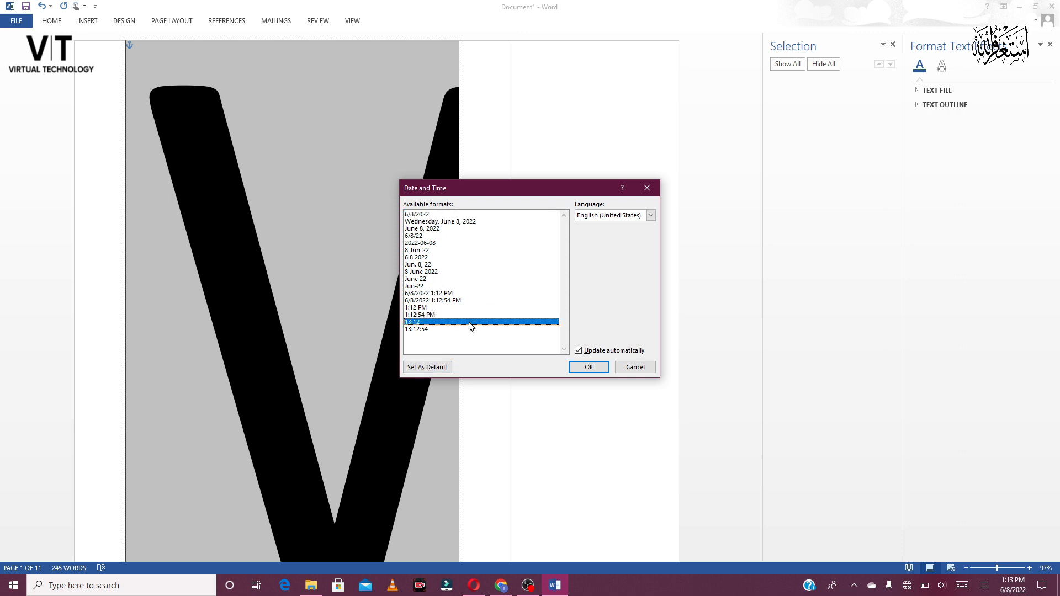
pyautogui.click(596, 369)
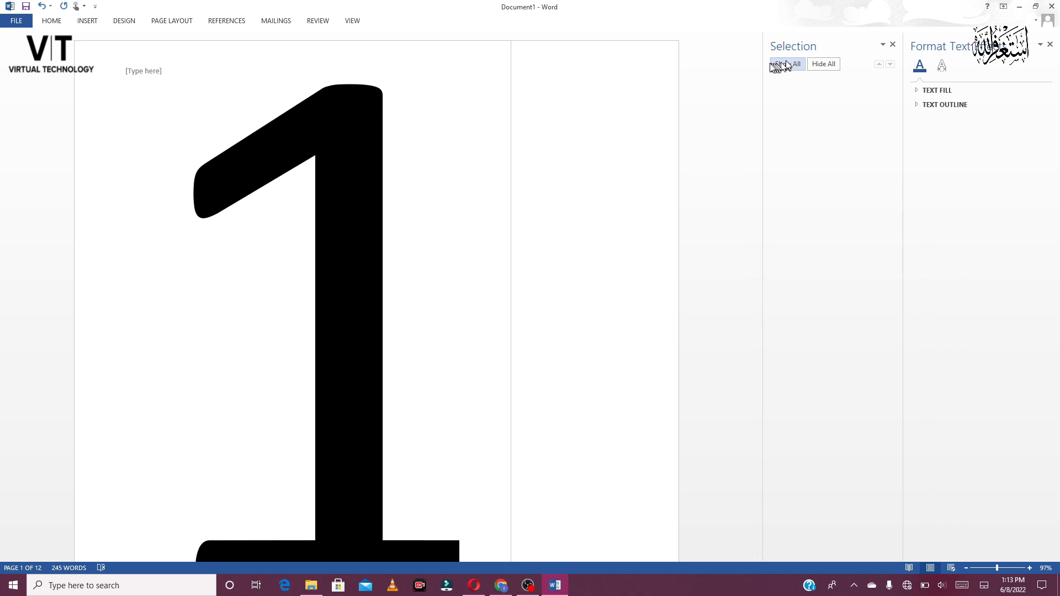
# - Examine how the enlarged time characters are spread over the document's pages
pyautogui.click(761, 68)
pyautogui.moveTo(760, 68); pyautogui.dragTo(589, 54)
pyautogui.keyDown('ctrl'); pyautogui.scroll(-3, 587, 55); pyautogui.keyUp('ctrl')
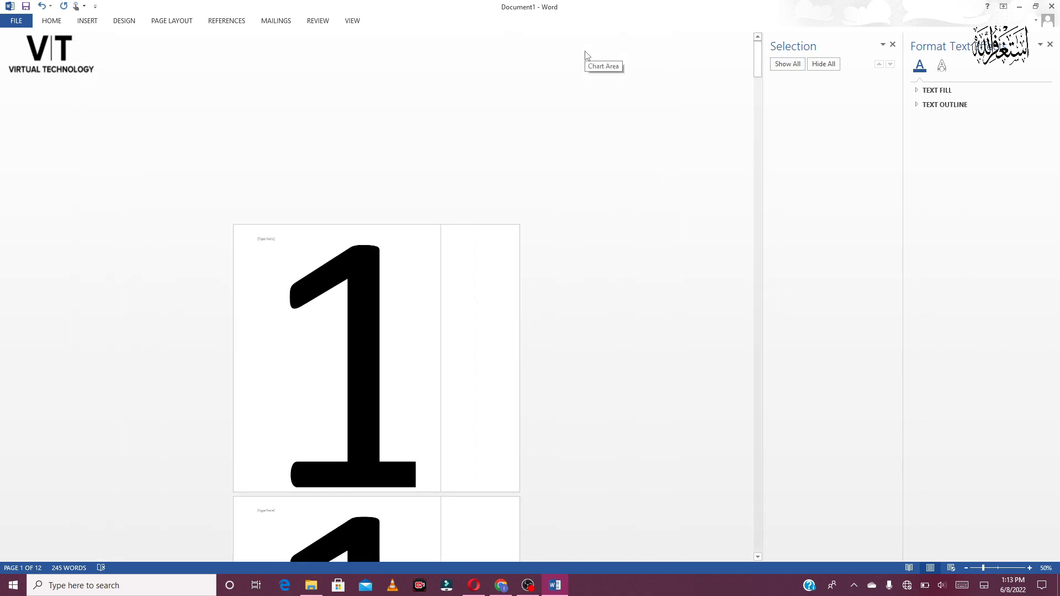
pyautogui.scroll(-4, 587, 55)
pyautogui.keyDown('ctrl'); pyautogui.scroll(-2, 586, 55); pyautogui.keyUp('ctrl')
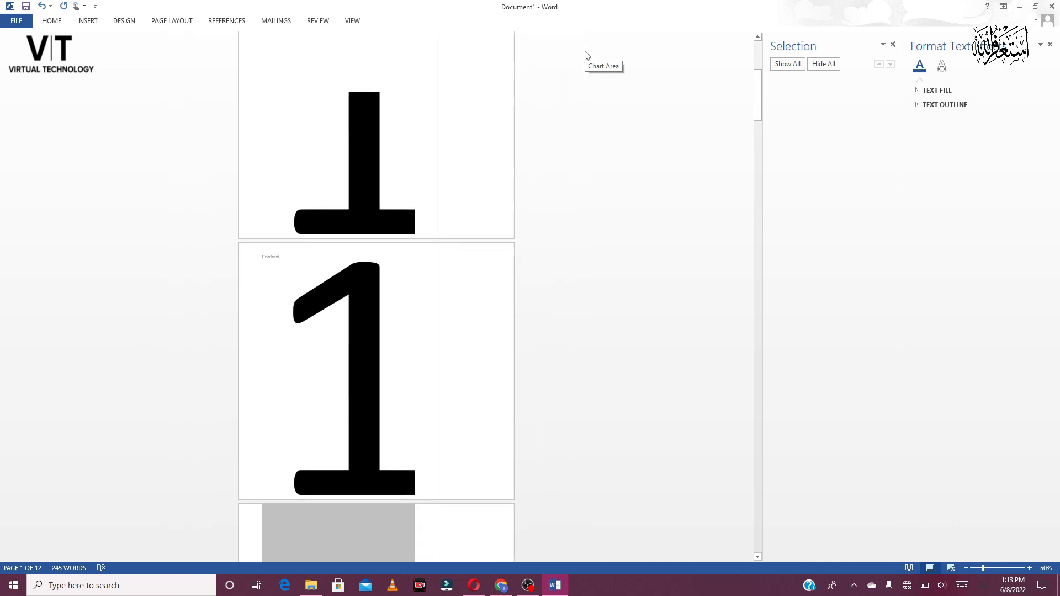
pyautogui.scroll(-5, 587, 55)
pyautogui.scroll(4, 587, 55)
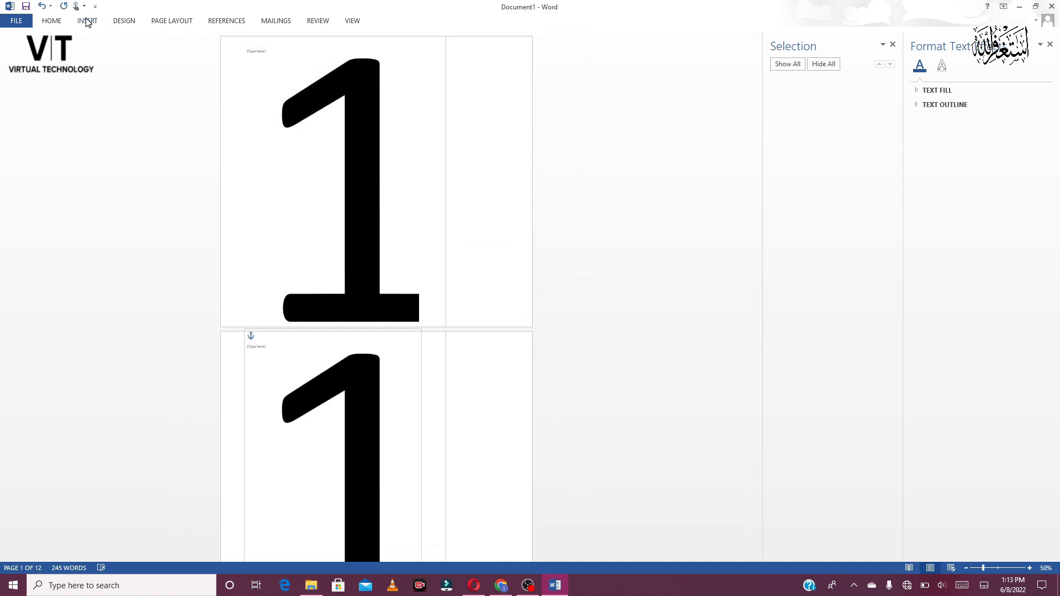
# - Undo the time and date insertions, the signature line and the drop cap, back to the plain page with the Sales chart
pyautogui.click(42, 8)
pyautogui.click(43, 8)
pyautogui.click(43, 8)
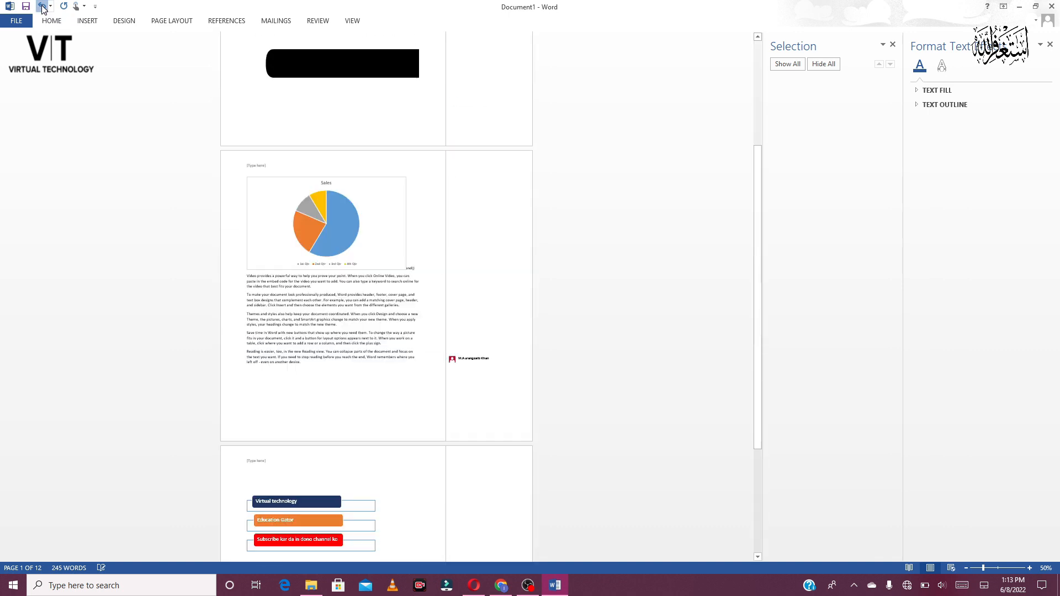
pyautogui.click(43, 8)
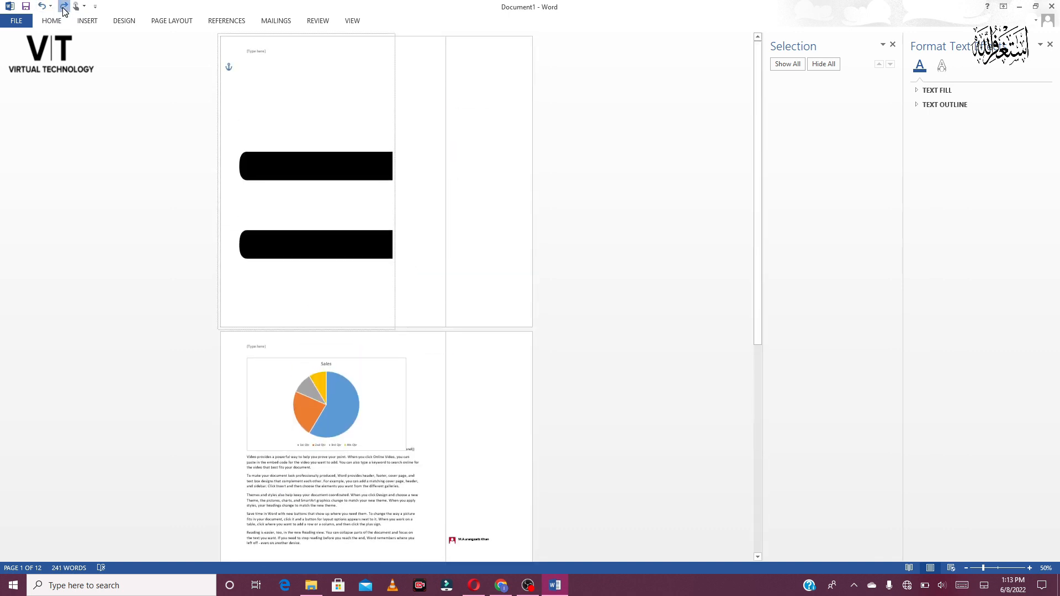
pyautogui.click(63, 7)
pyautogui.click(63, 8)
pyautogui.click(44, 8)
pyautogui.click(43, 7)
pyautogui.click(44, 8)
pyautogui.click(44, 8)
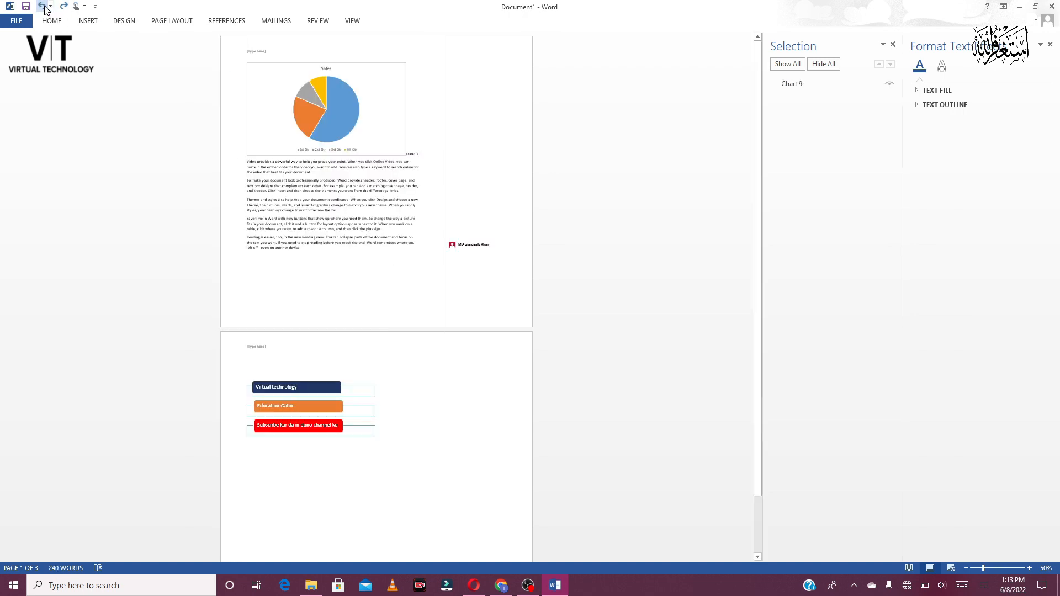
pyautogui.scroll(7, 47, 10)
pyautogui.scroll(3, 46, 10)
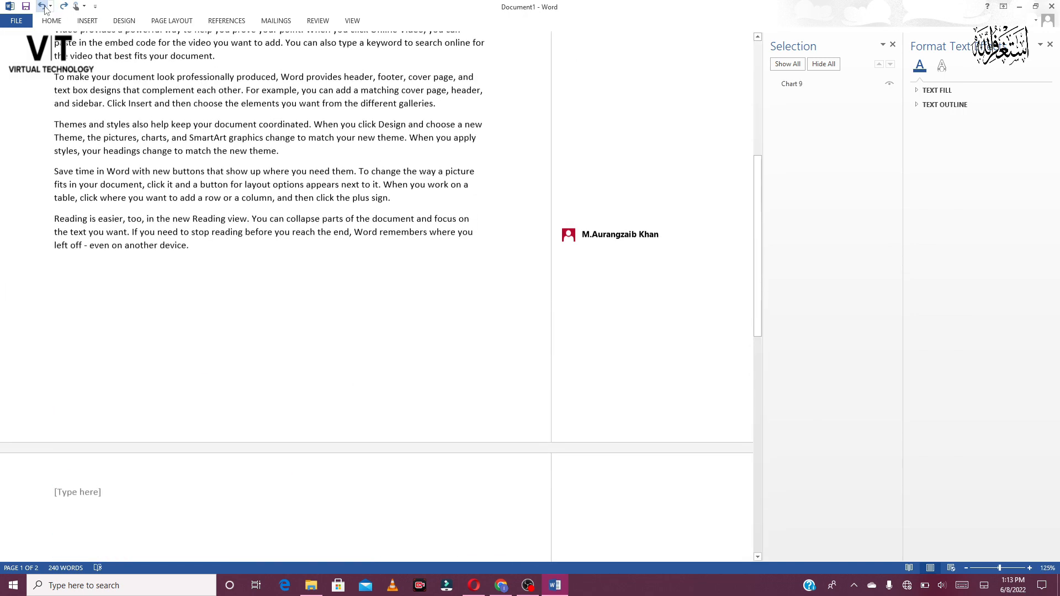
pyautogui.scroll(-6, 46, 9)
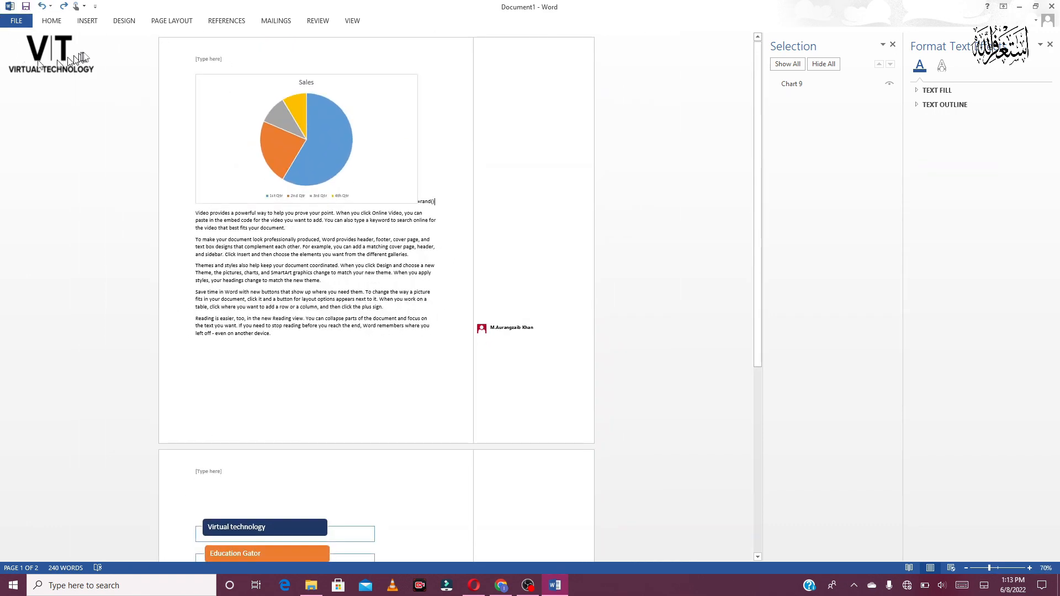
# - Insert a new MathType 7.0 Equation object after the =rand() text beside the Sales chart
pyautogui.click(87, 20)
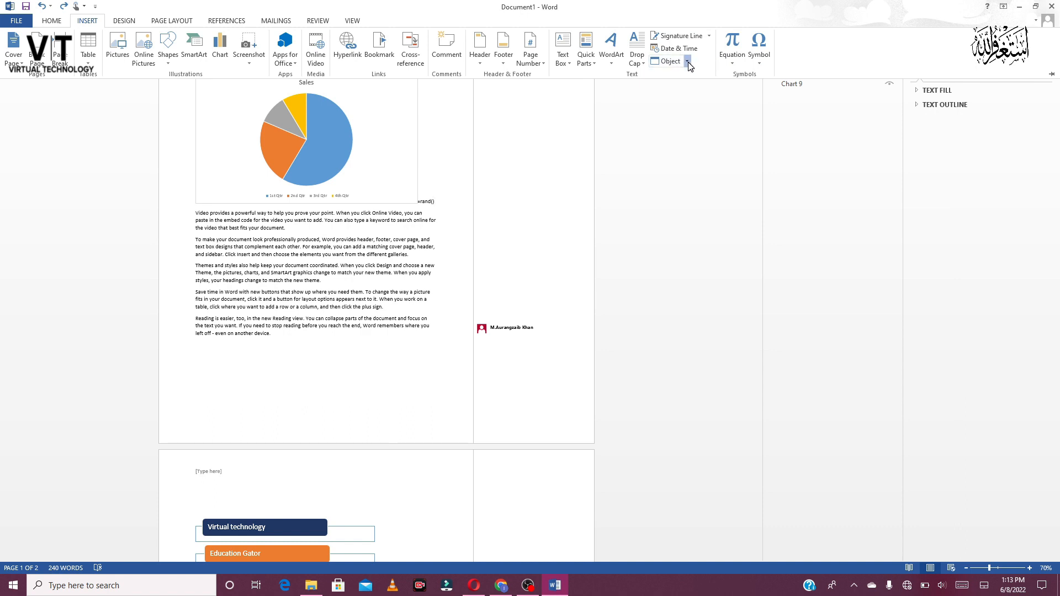
pyautogui.click(687, 62)
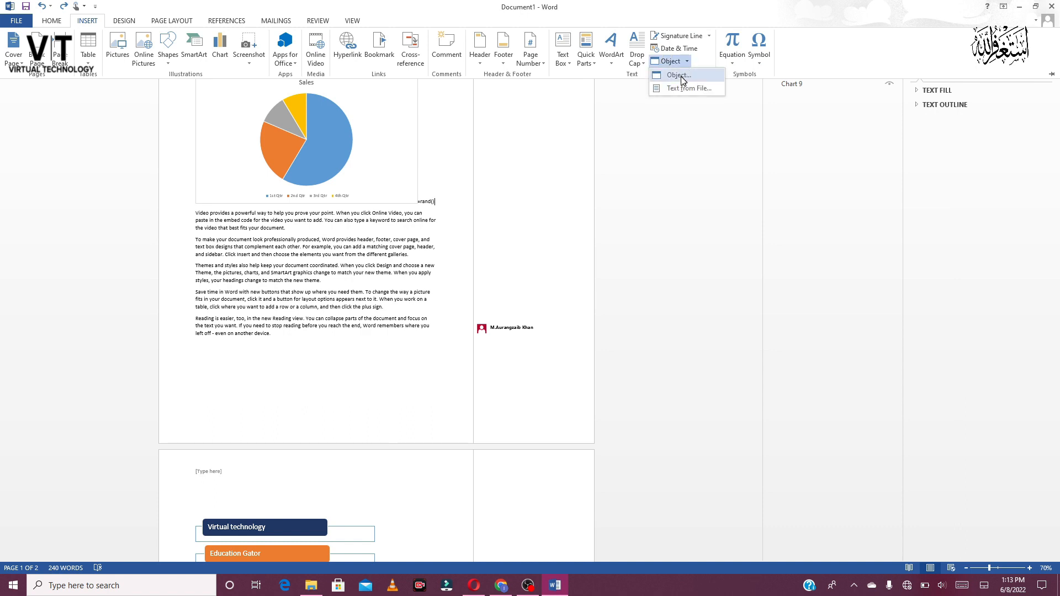
pyautogui.click(680, 77)
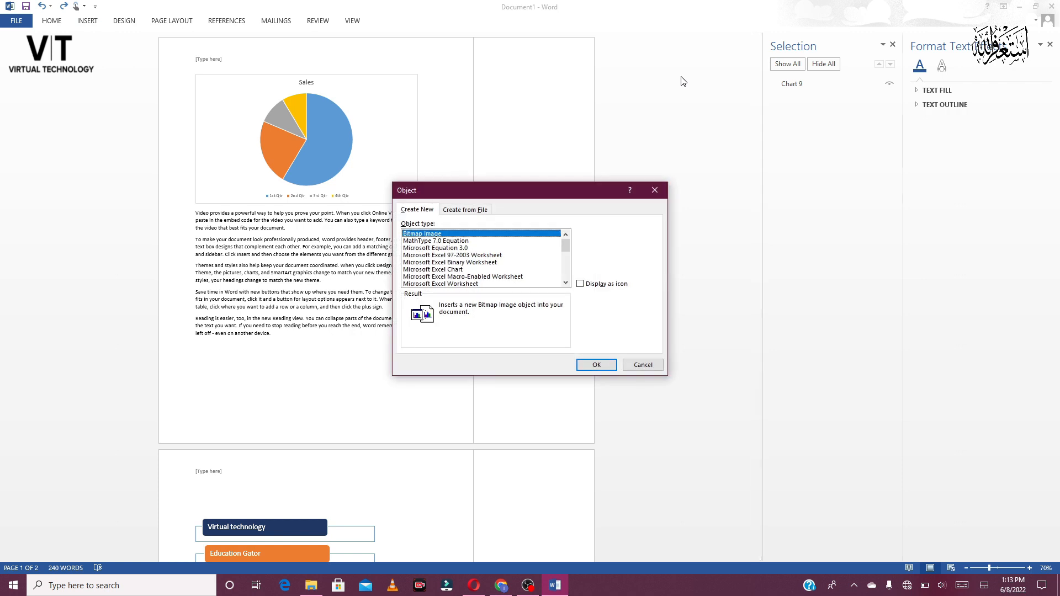
pyautogui.click(436, 242)
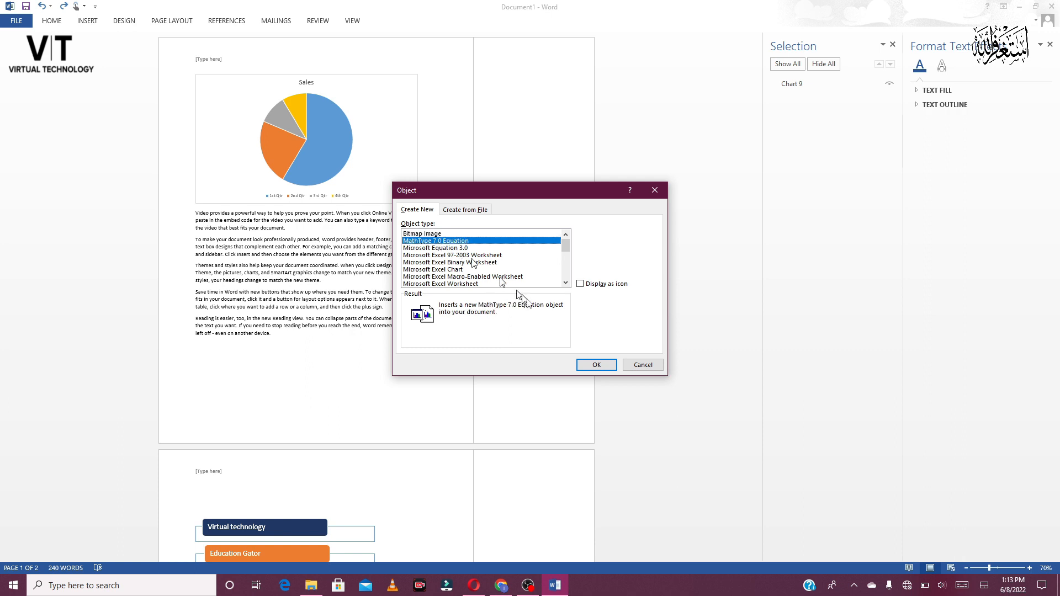
pyautogui.click(596, 365)
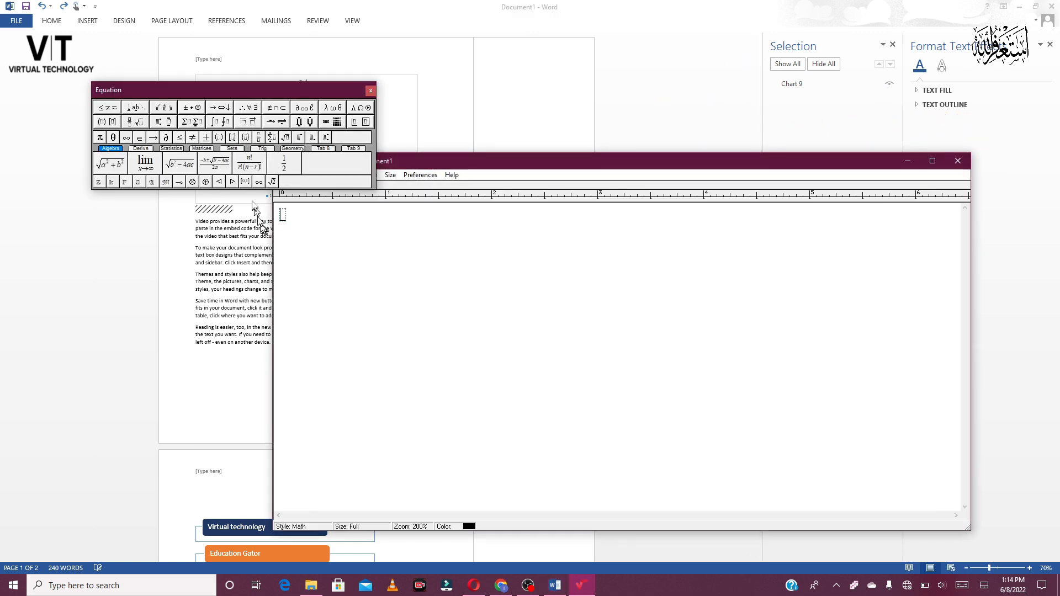
# - Open the n!/(r!(n−r)!) template for editing in MathType, accept its template properties and select the whole expression
pyautogui.doubleClick(255, 165)
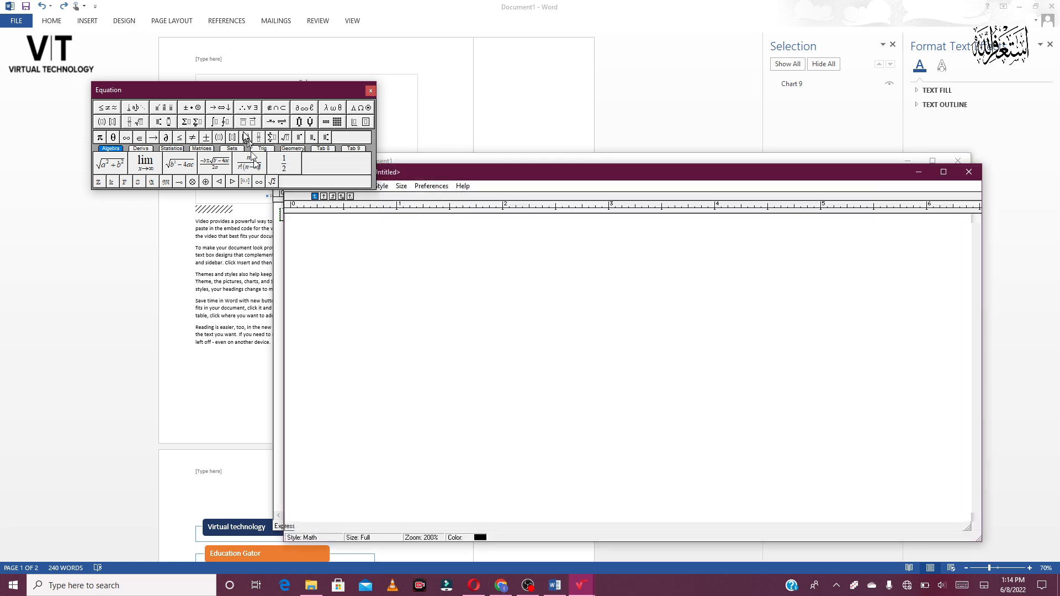
pyautogui.doubleClick(243, 137)
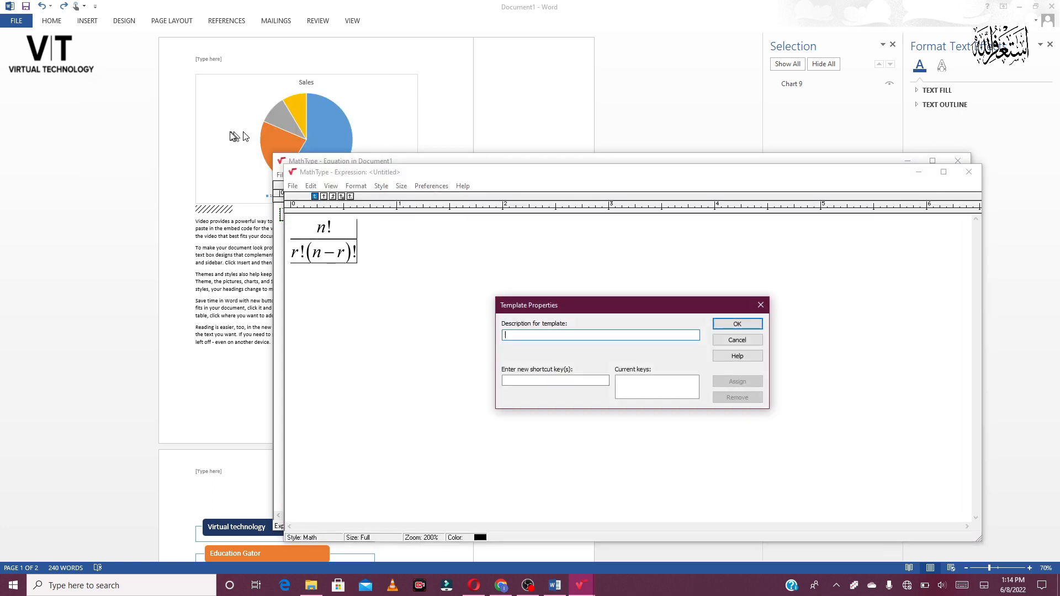
pyautogui.click(737, 326)
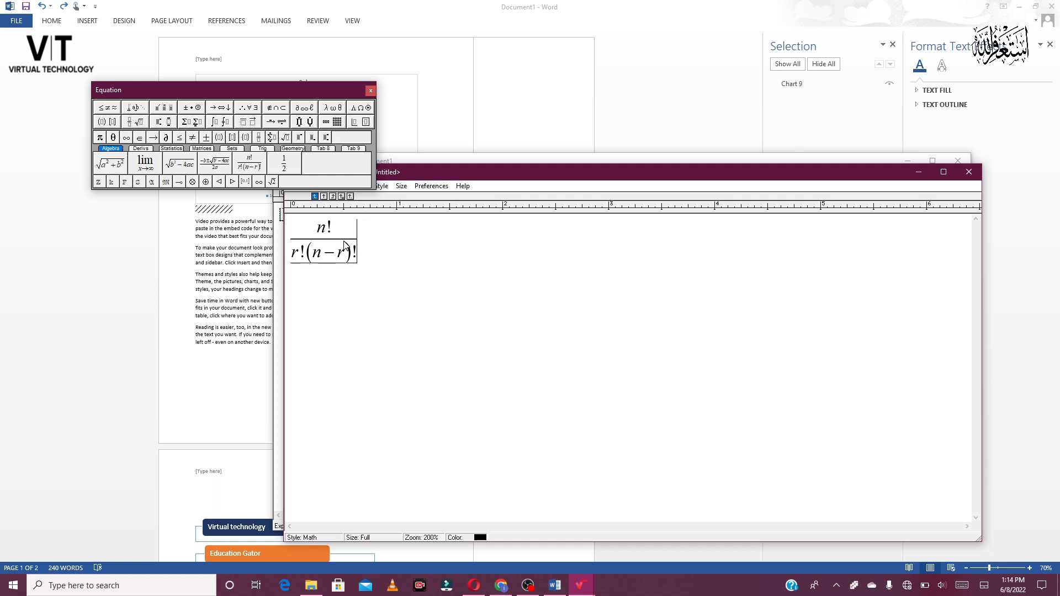
pyautogui.hotkey('ctrl', 'a')
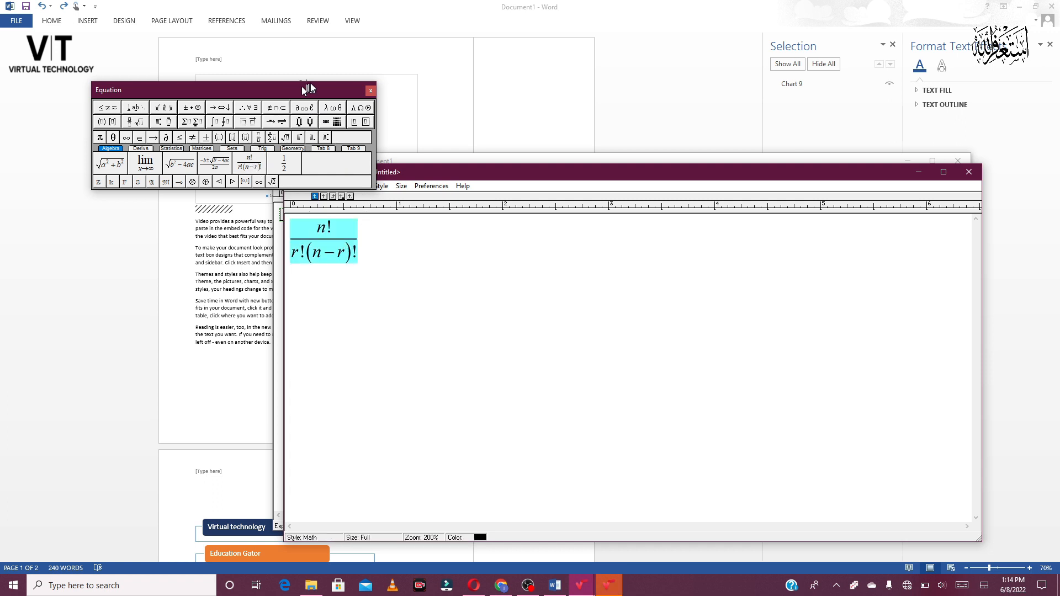
# - Close the MathType equation palette and both editor windows, exit the licence notice and save the empty equation to Document1
pyautogui.click(370, 90)
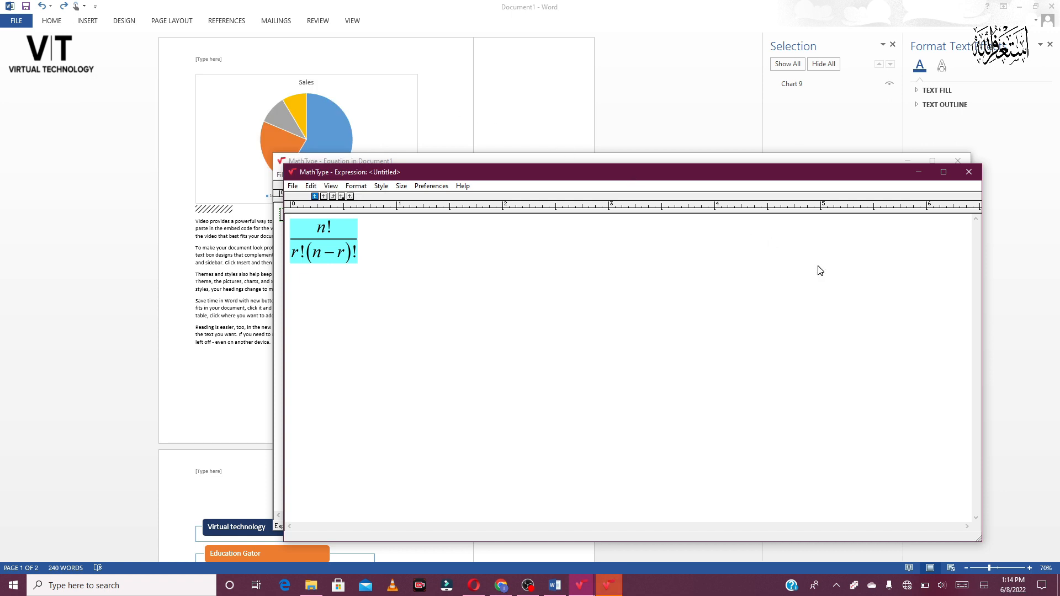
pyautogui.click(969, 171)
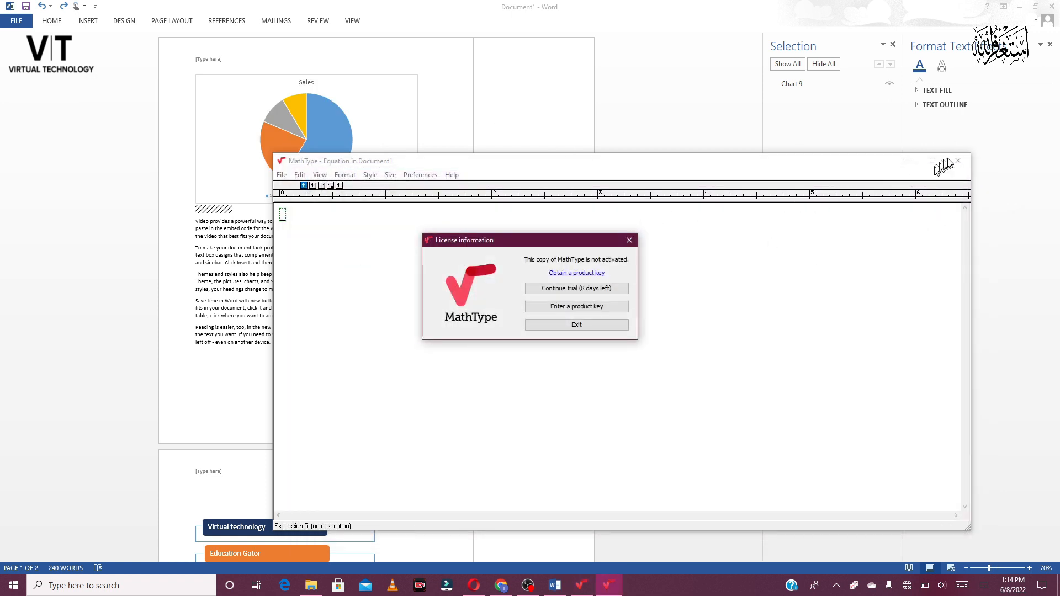
pyautogui.click(957, 162)
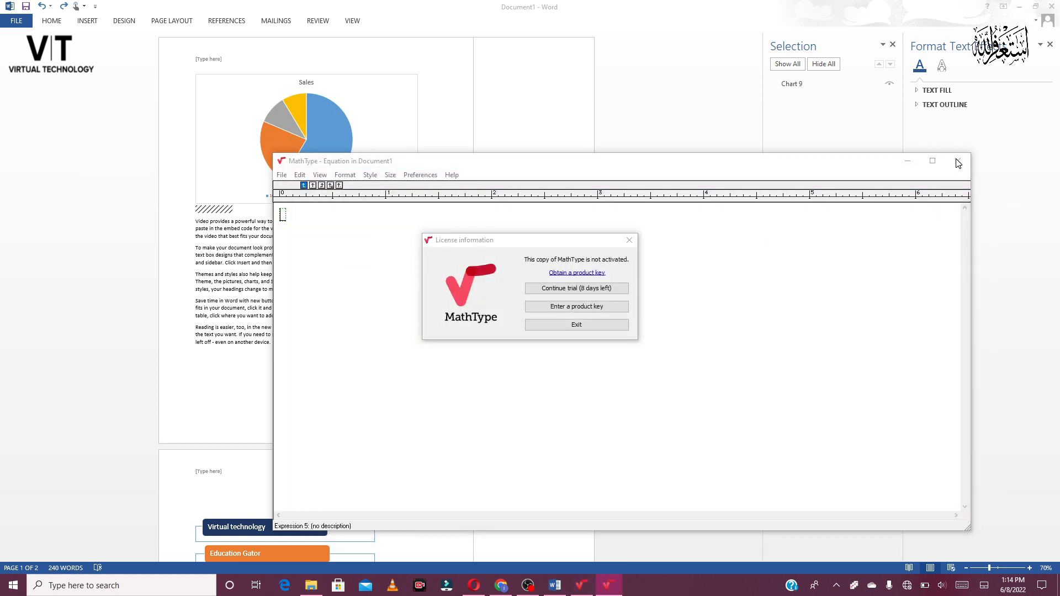
pyautogui.click(568, 325)
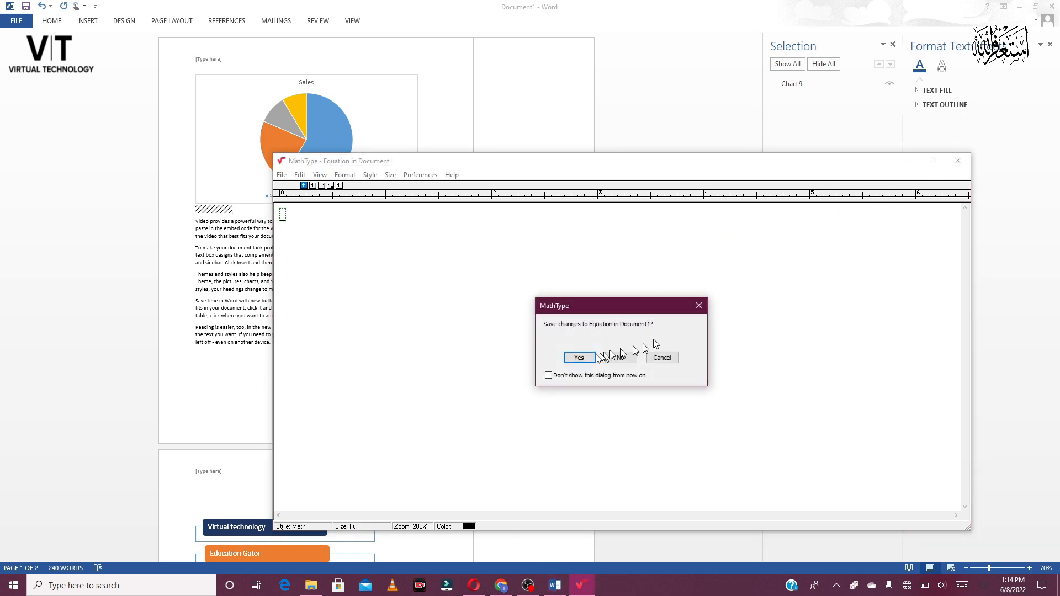
pyautogui.click(584, 357)
pyautogui.click(614, 349)
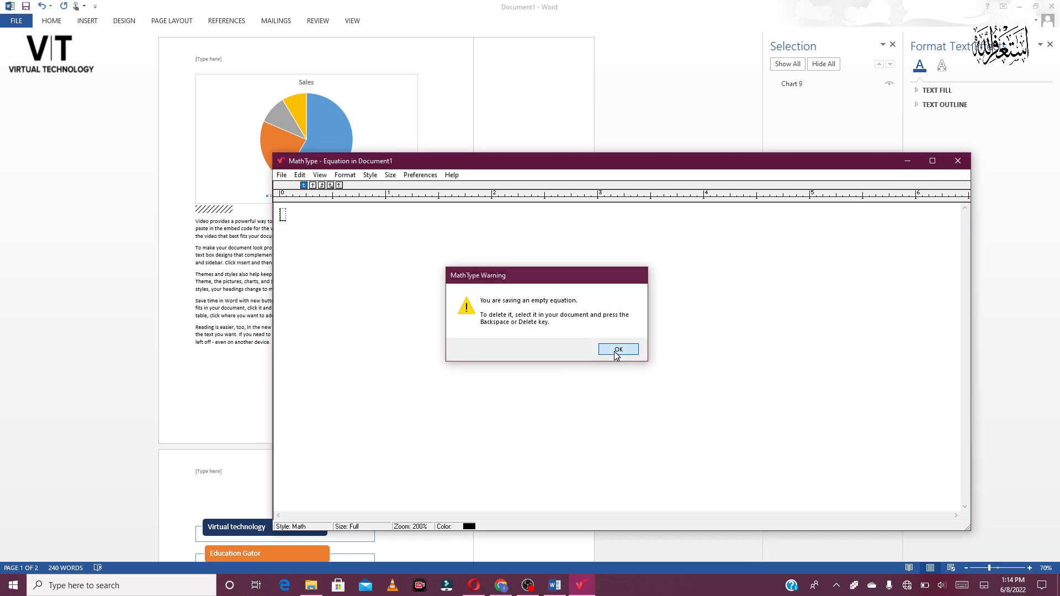
# - Enter a person's first name on the line below the Sales chart
pyautogui.write('Aurangzaib')
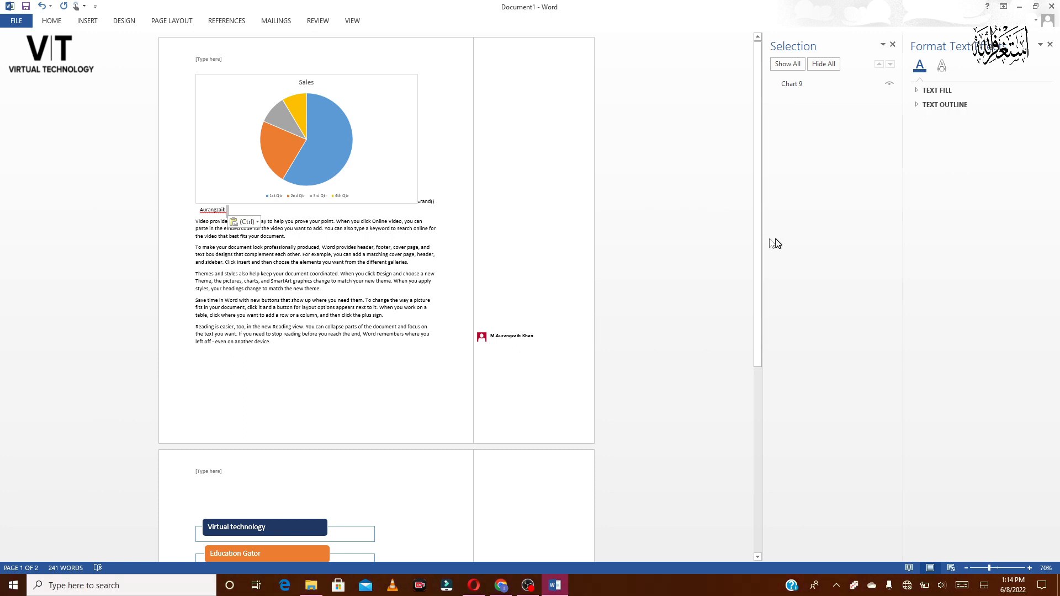
pyautogui.moveTo(758, 242); pyautogui.dragTo(757, 240)
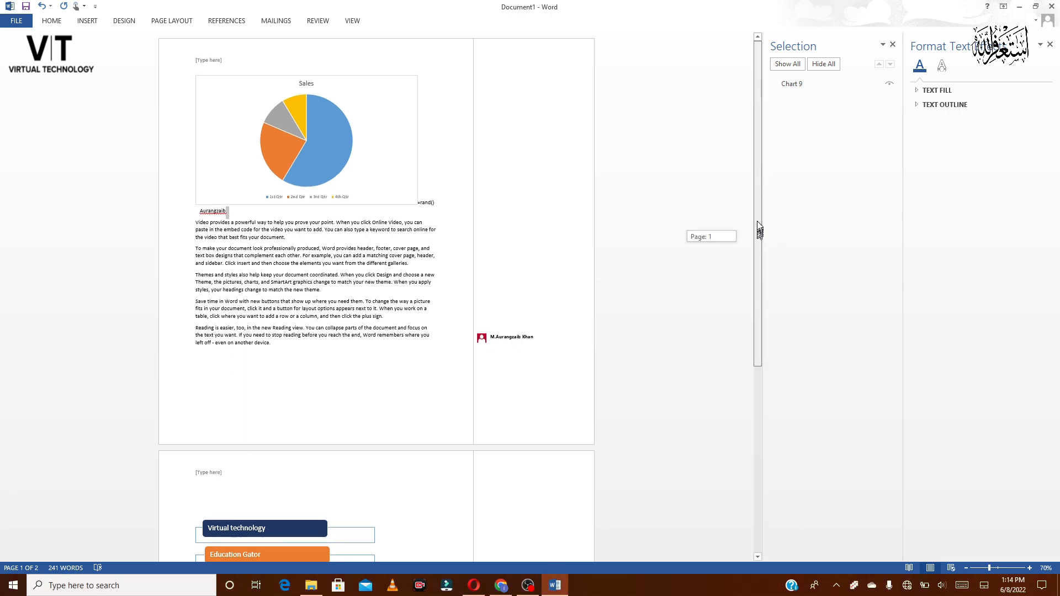
# - Look at the Text from File insertion and dismiss its file chooser without inserting anything
pyautogui.click(89, 22)
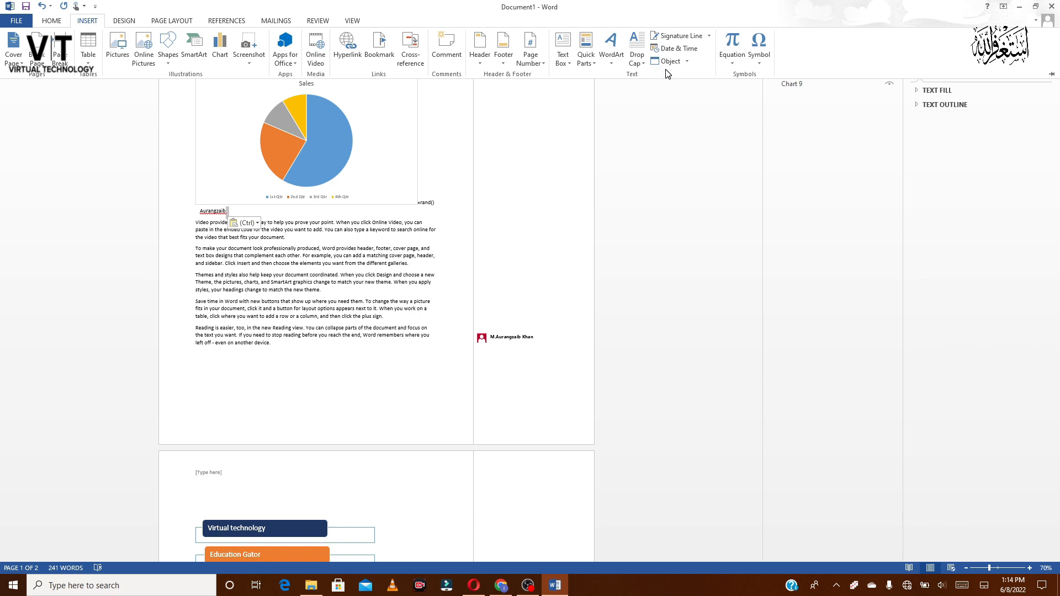
pyautogui.click(688, 61)
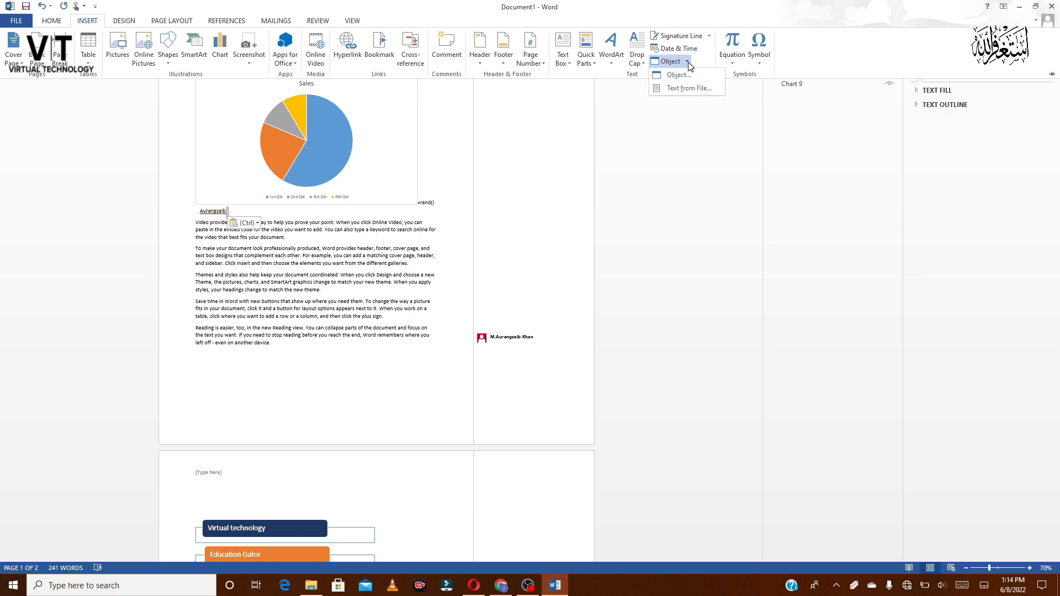
pyautogui.click(687, 89)
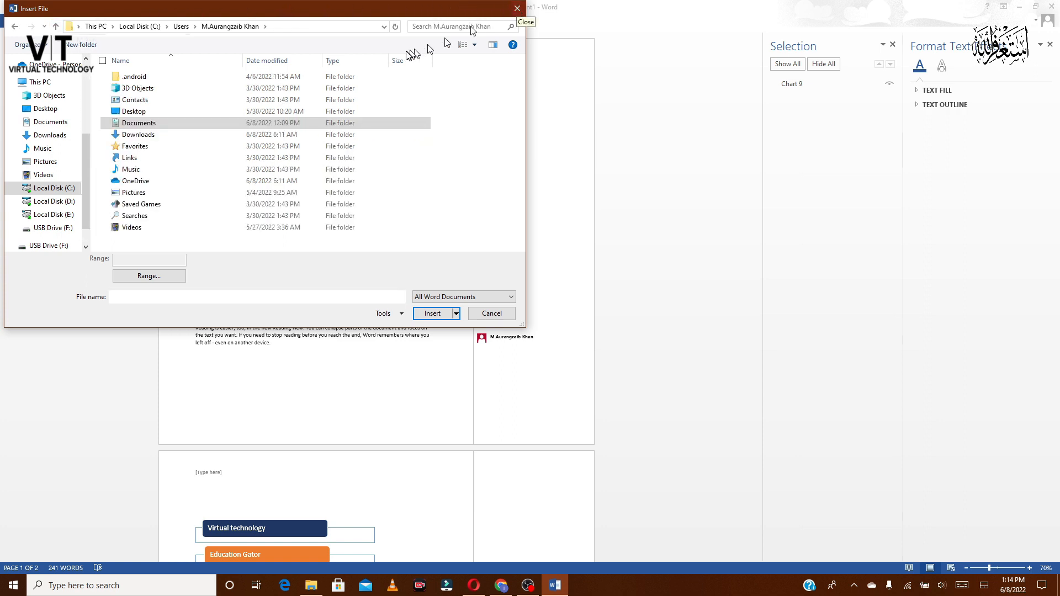
pyautogui.click(517, 9)
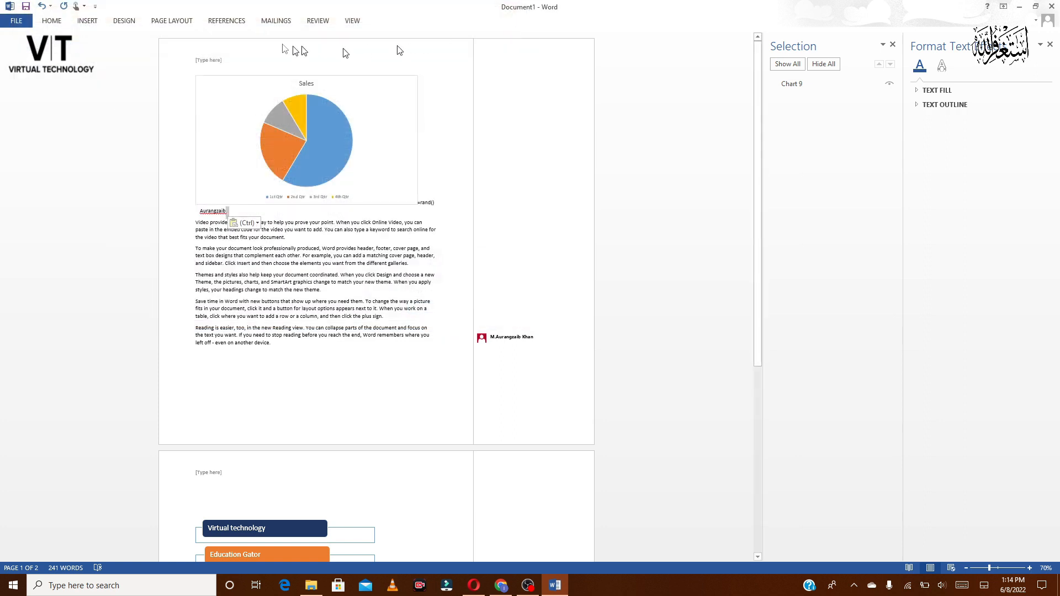
# - Insert the built-in Area of Circle equation directly after the name below the Sales chart, dismissing the Windows licence notice
pyautogui.click(87, 22)
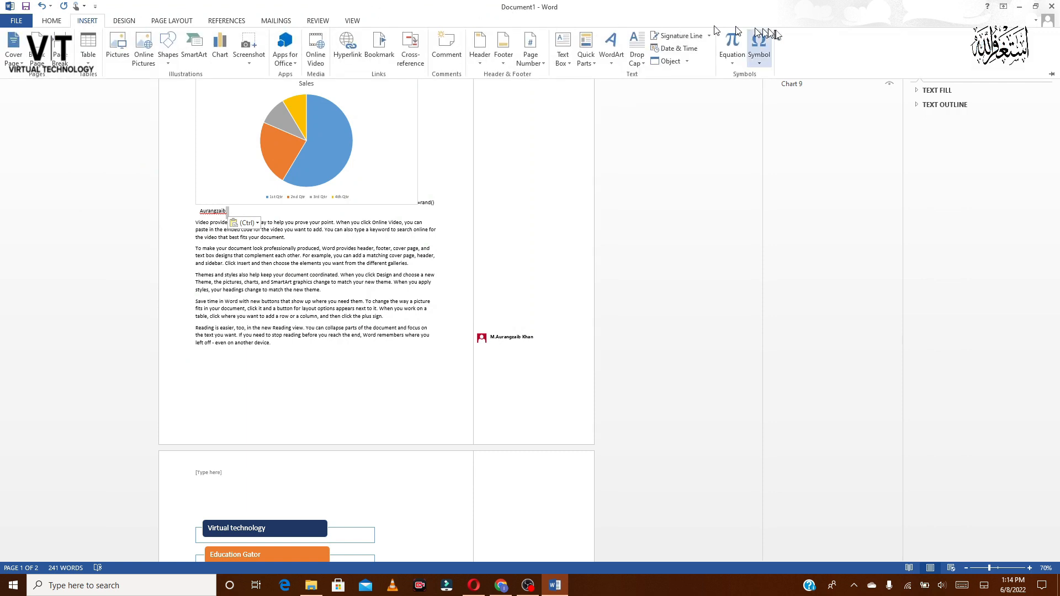
pyautogui.click(740, 59)
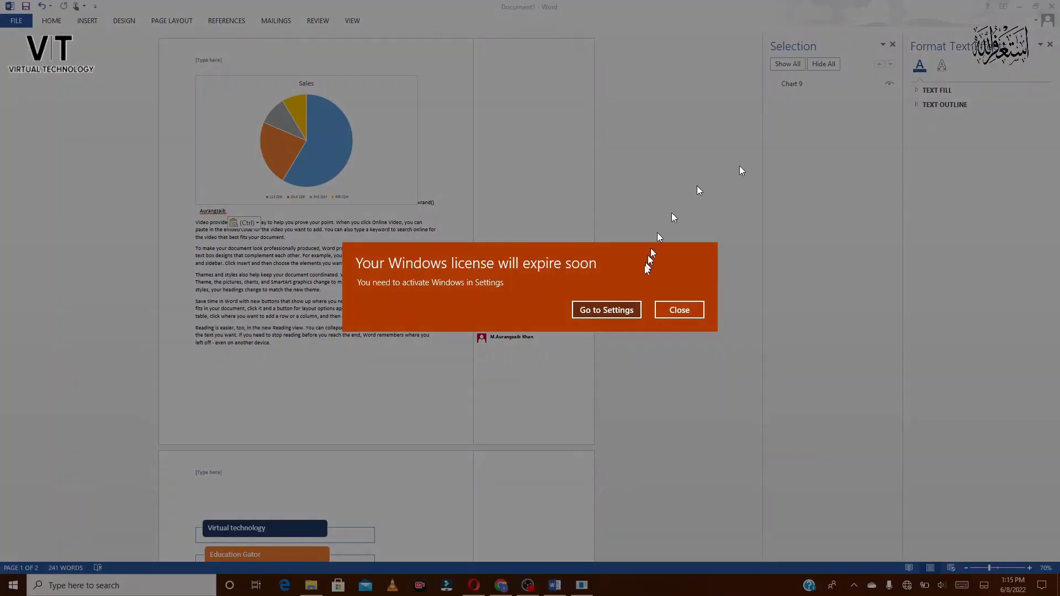
pyautogui.click(678, 310)
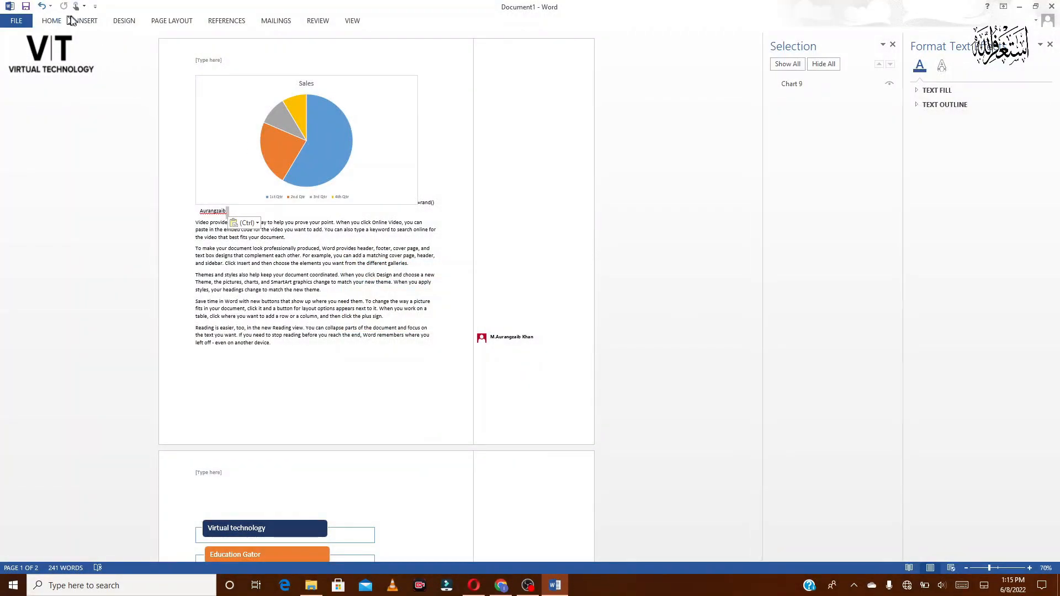
pyautogui.click(82, 21)
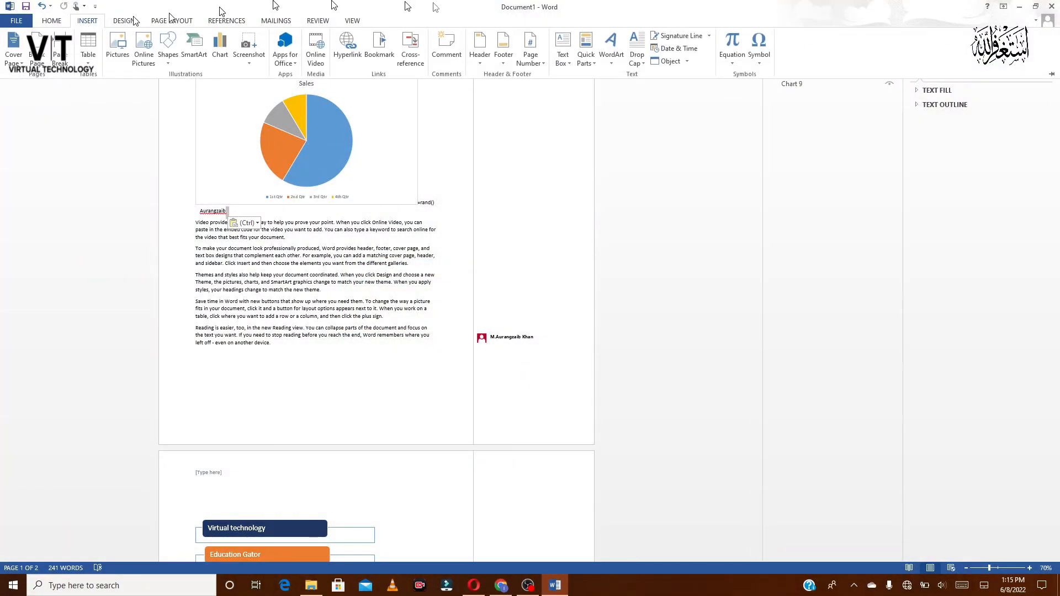
pyautogui.click(736, 61)
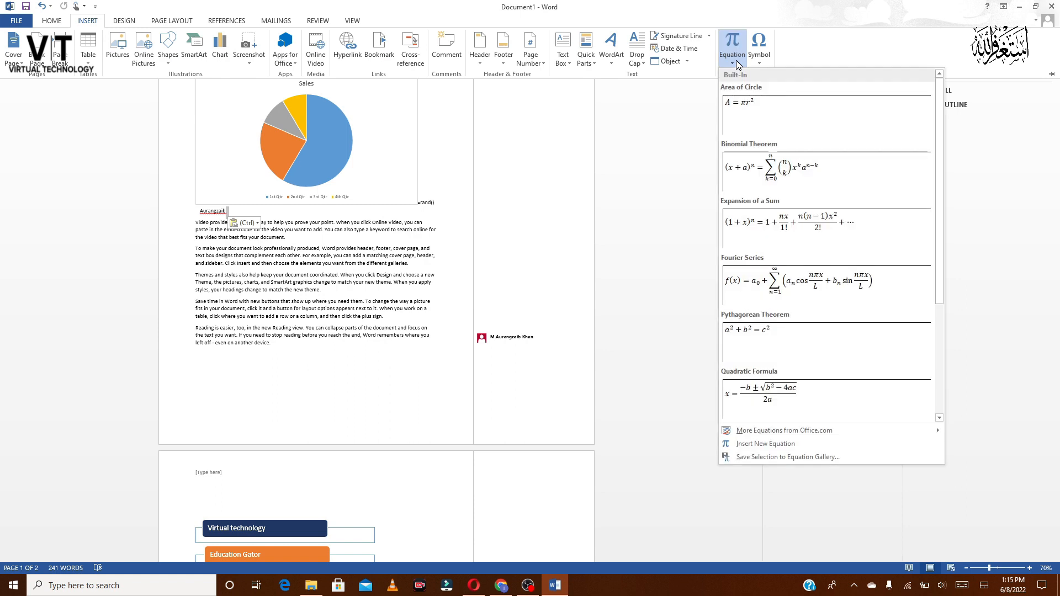
pyautogui.click(784, 174)
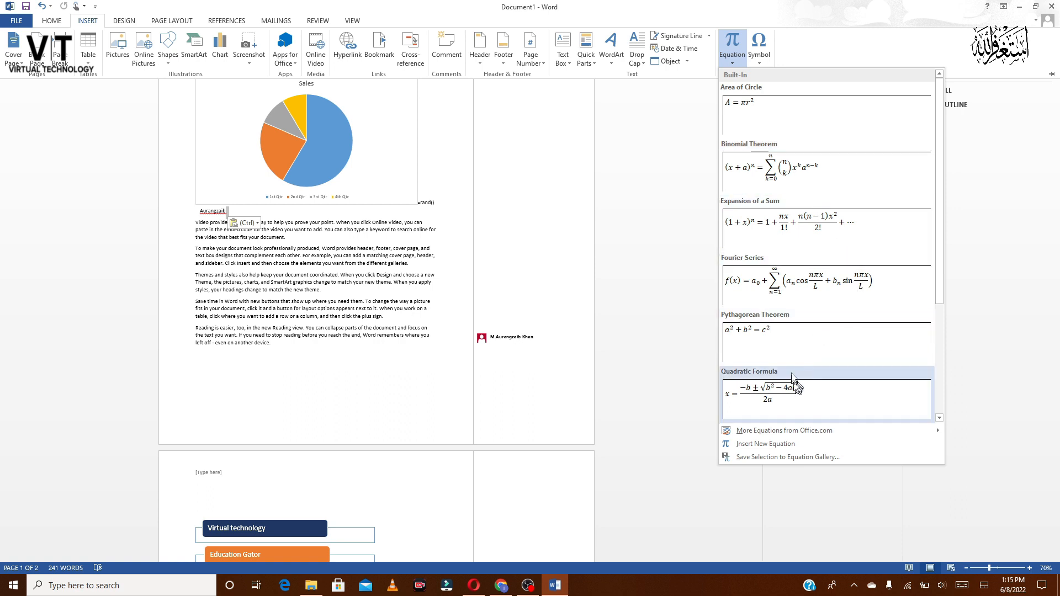
pyautogui.click(775, 131)
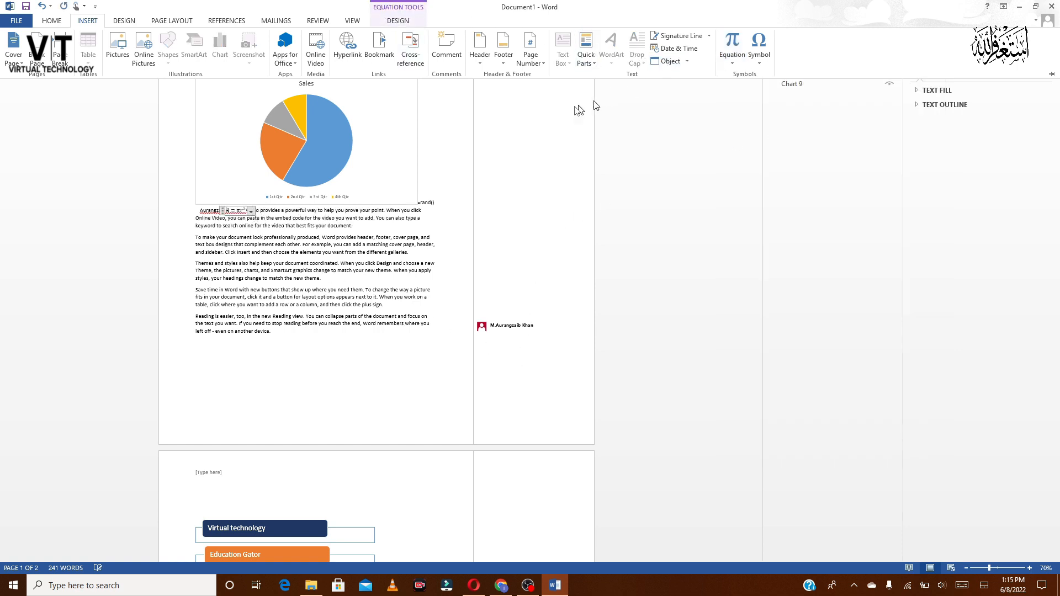
pyautogui.click(997, 567)
pyautogui.click(997, 567)
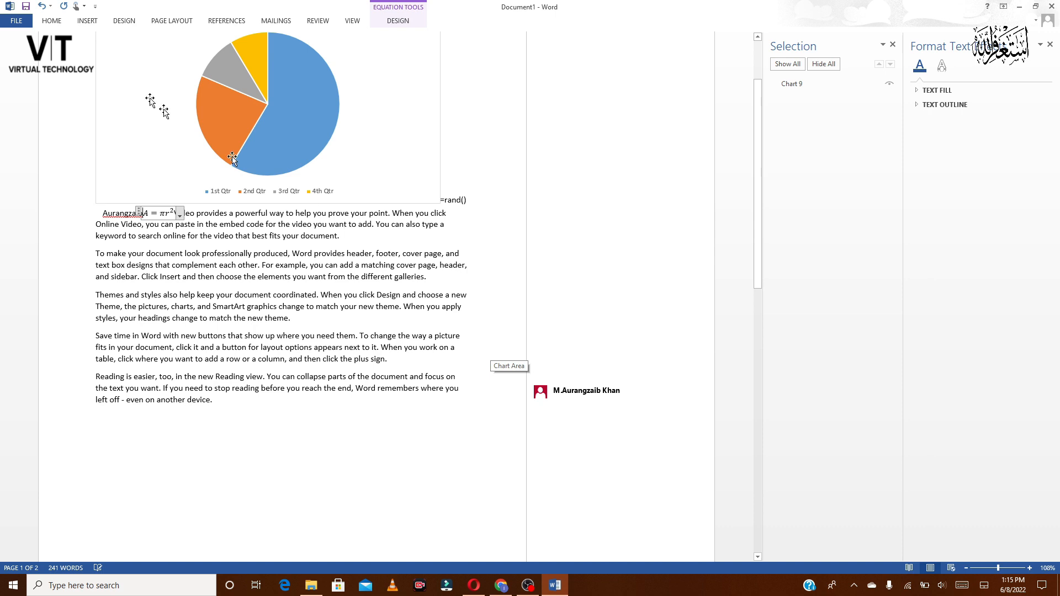
# - Look at the symbols available for insertion and at the document formatting style sets
pyautogui.click(87, 22)
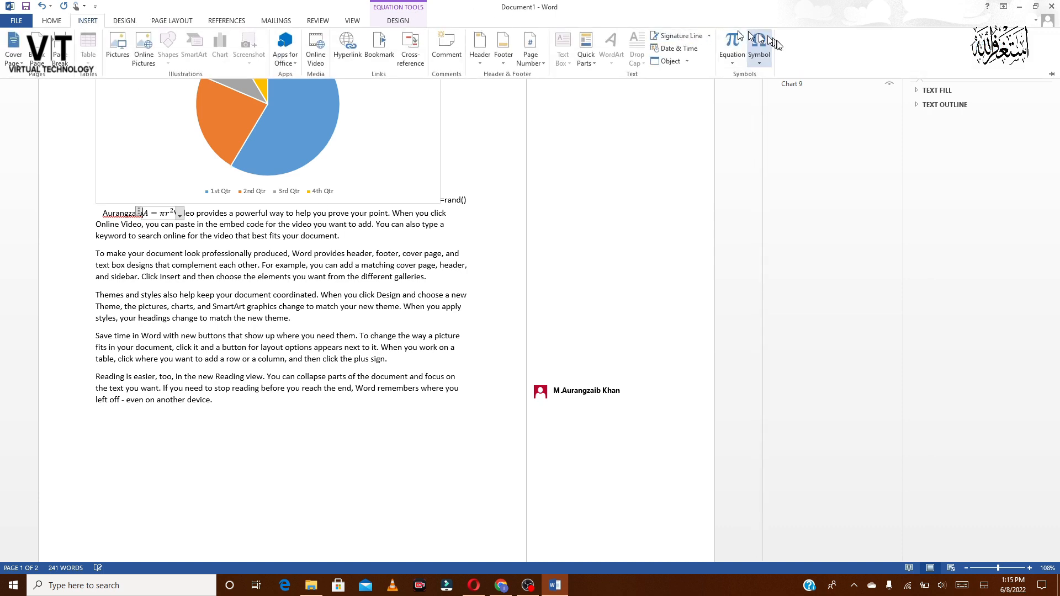
pyautogui.click(763, 52)
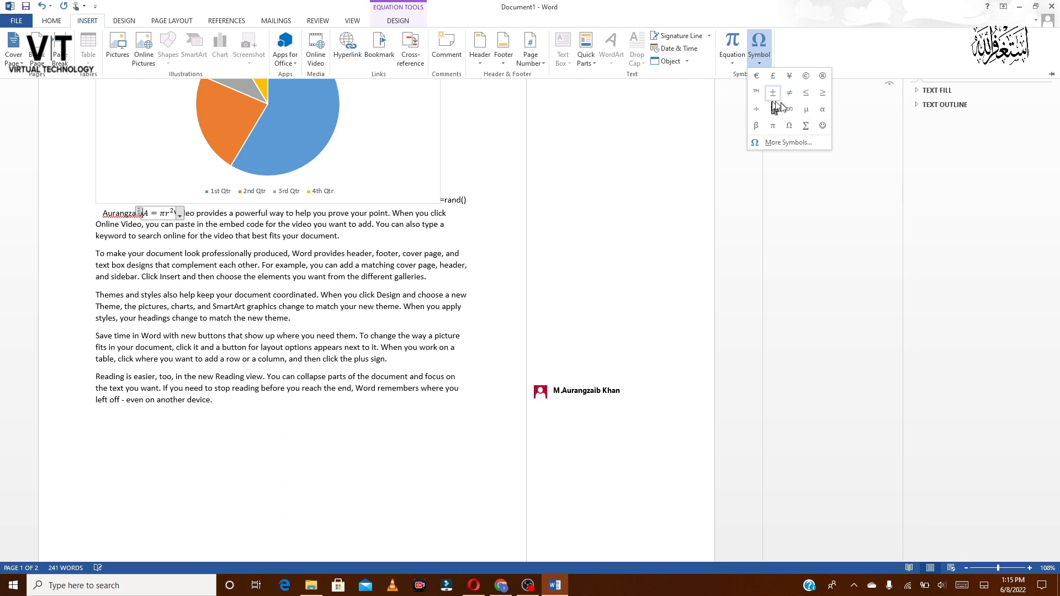
pyautogui.click(130, 22)
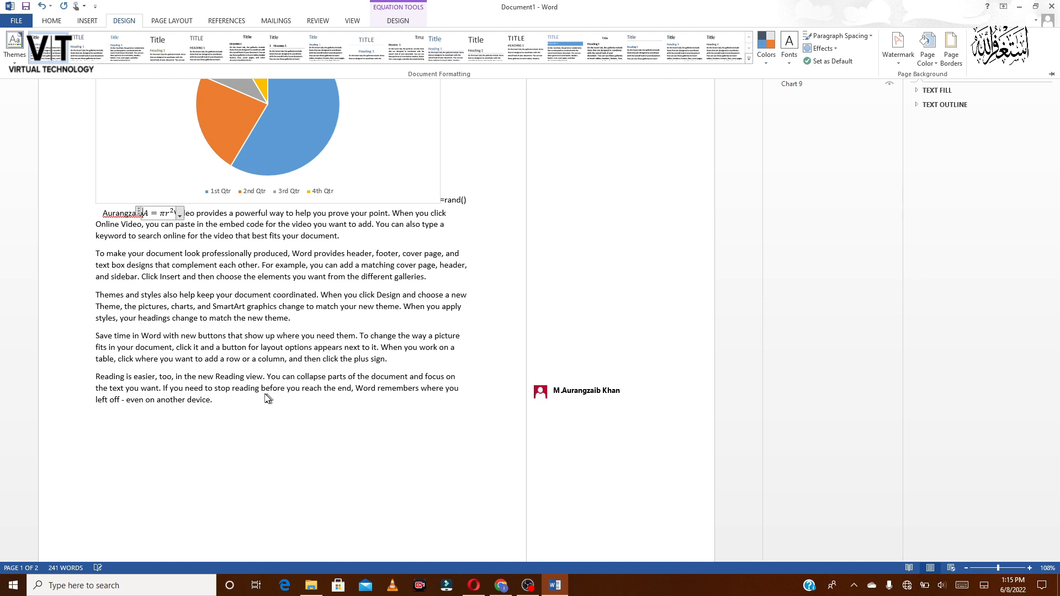
pyautogui.press('Escape')
# - Select the body text from the name line through the last paragraph and try several document style sets in turn
pyautogui.moveTo(217, 409); pyautogui.dragTo(96, 214)
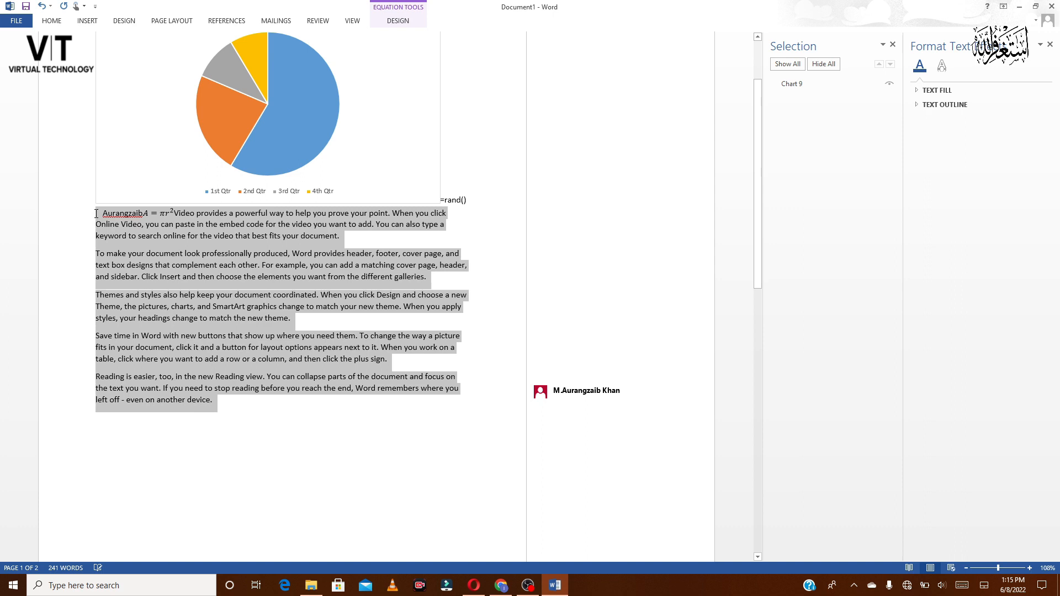
pyautogui.click(124, 21)
pyautogui.click(121, 41)
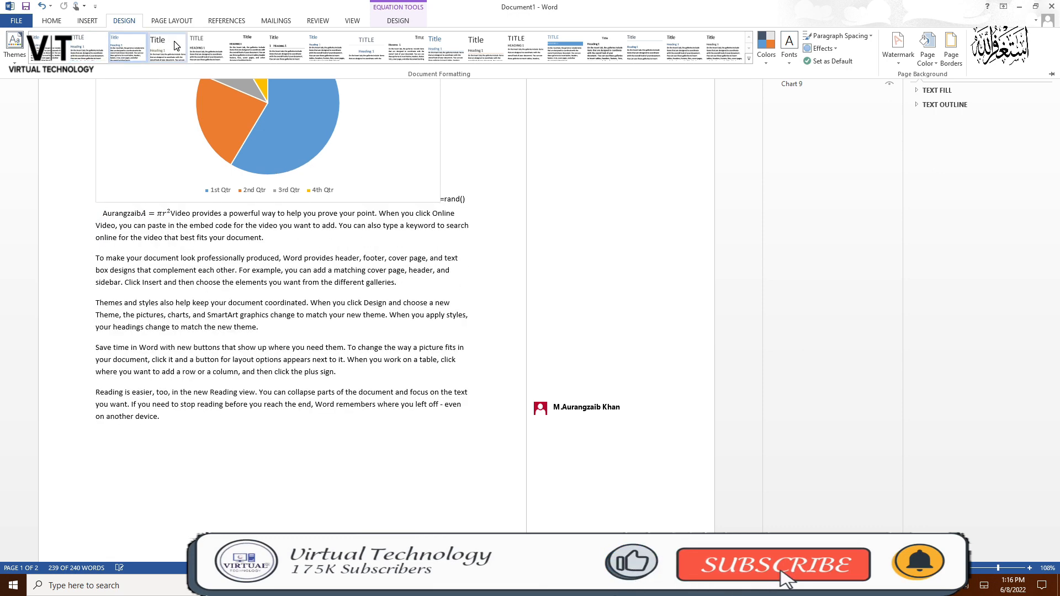
pyautogui.click(247, 46)
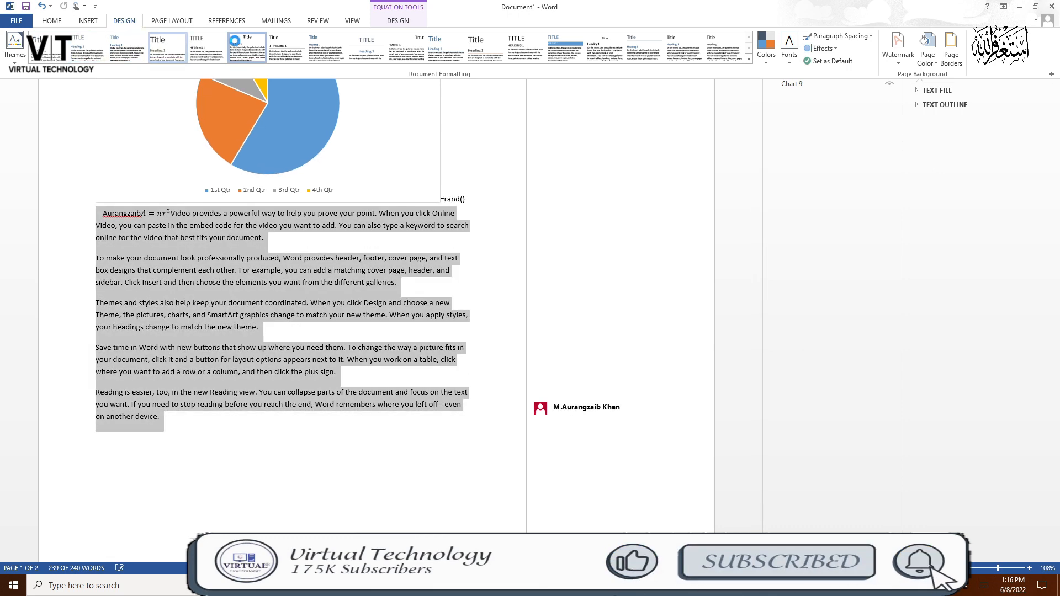
pyautogui.click(278, 45)
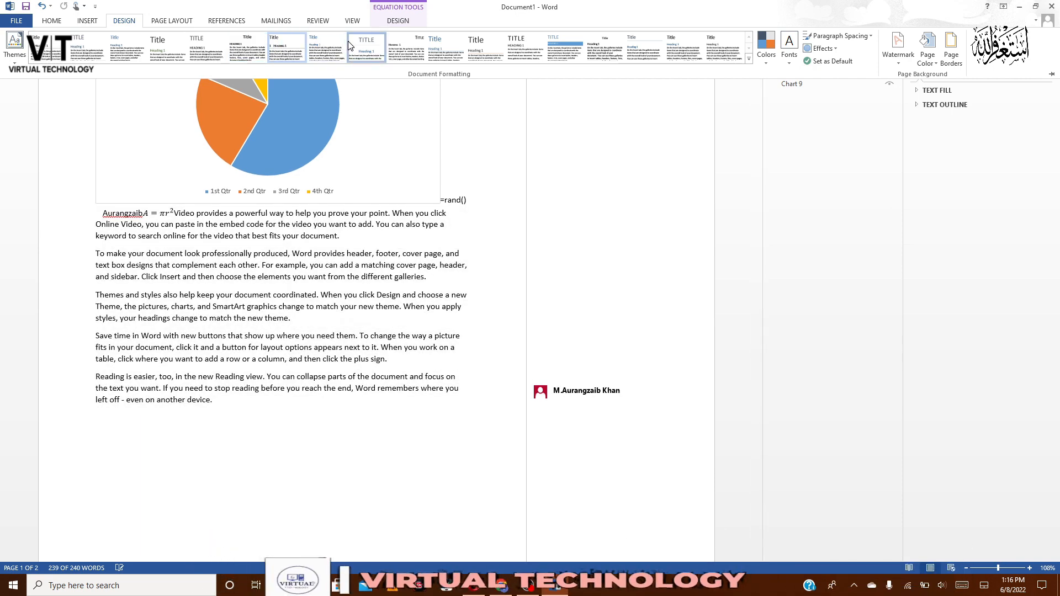
pyautogui.click(347, 41)
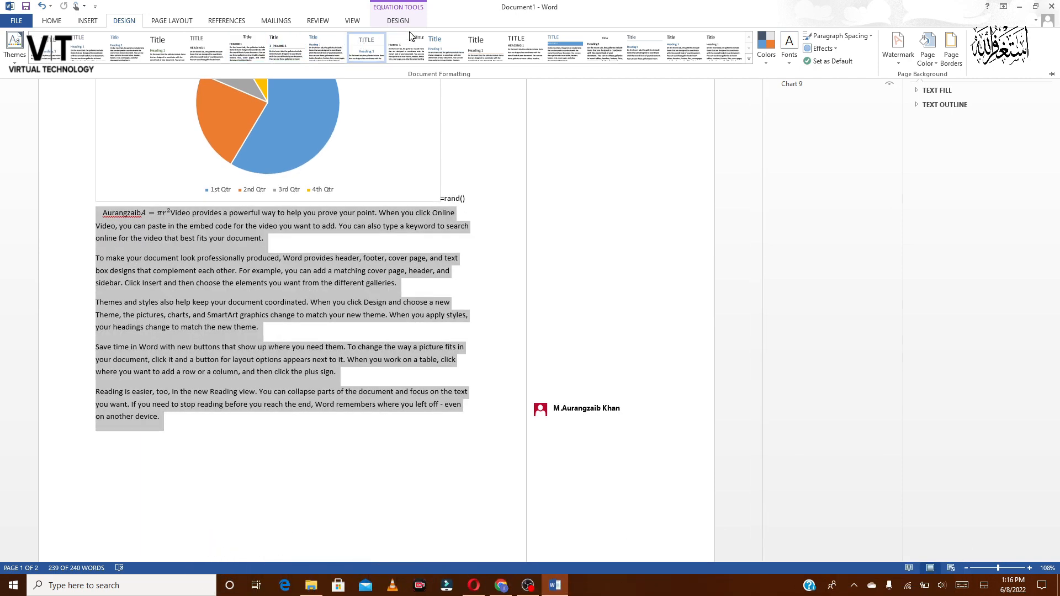
pyautogui.click(431, 41)
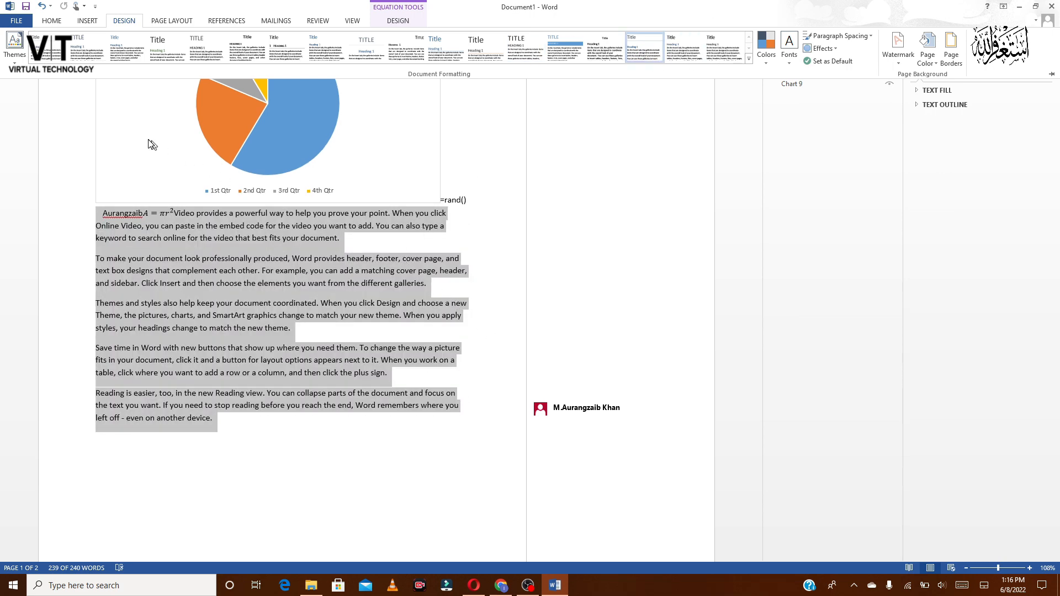
pyautogui.click(473, 226)
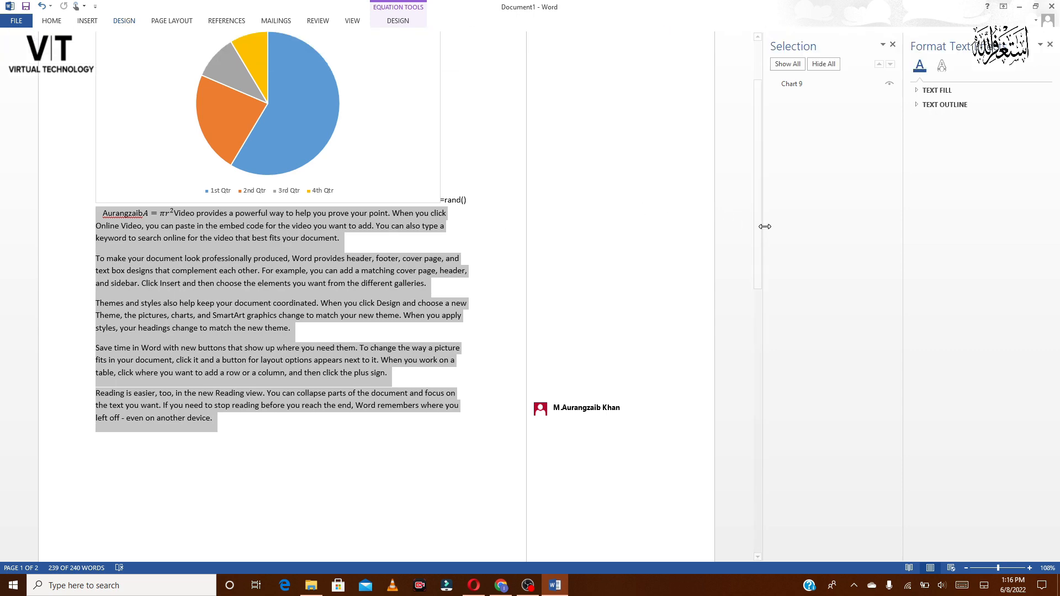
# - Create a new blank document and fill it with Word's sample paragraphs using =rand()
pyautogui.moveTo(759, 229); pyautogui.dragTo(728, 121)
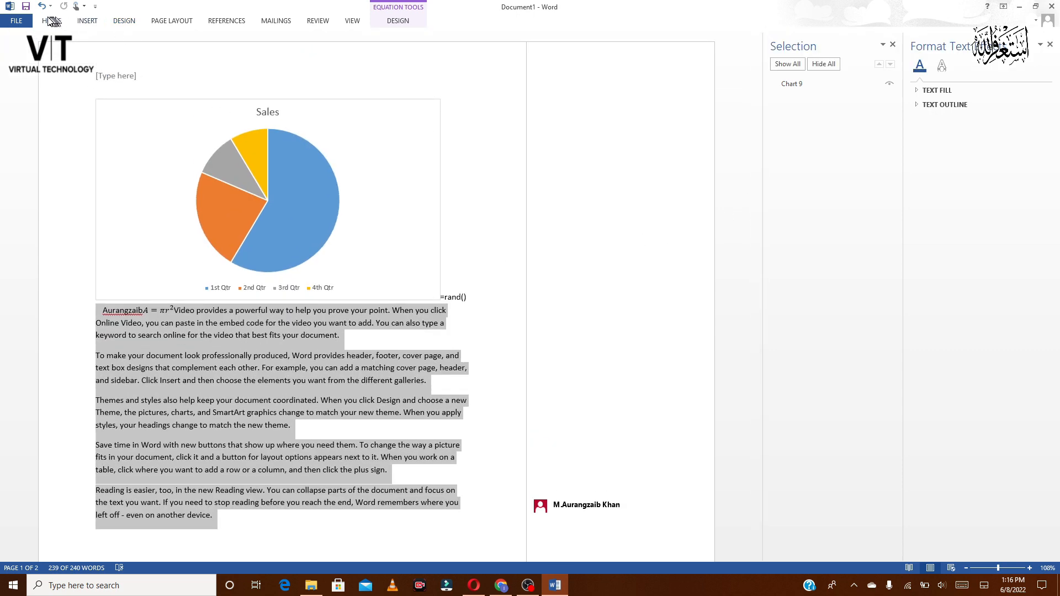
pyautogui.click(17, 20)
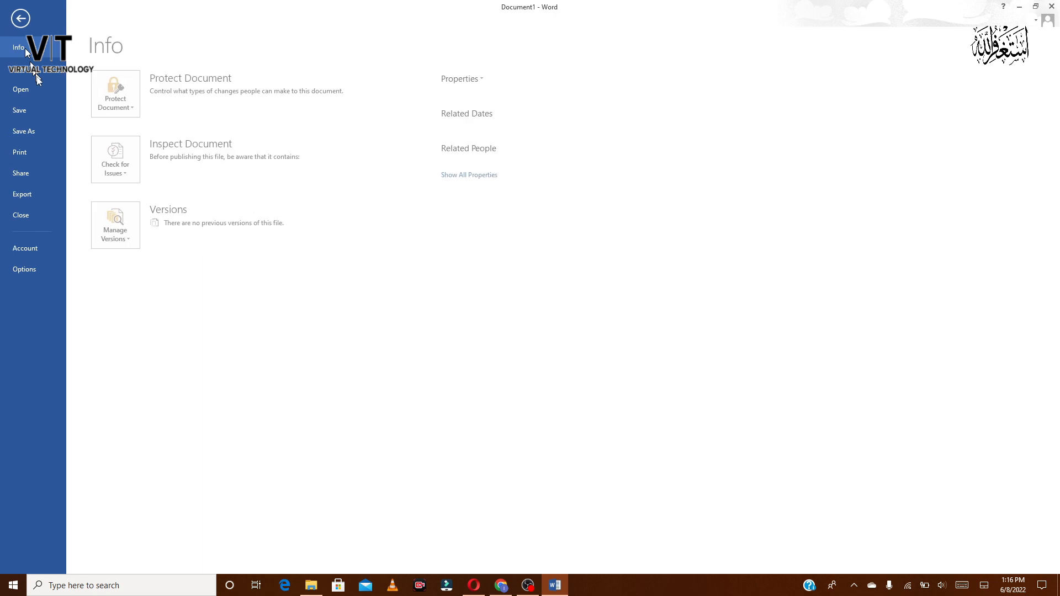
pyautogui.click(32, 70)
pyautogui.click(147, 187)
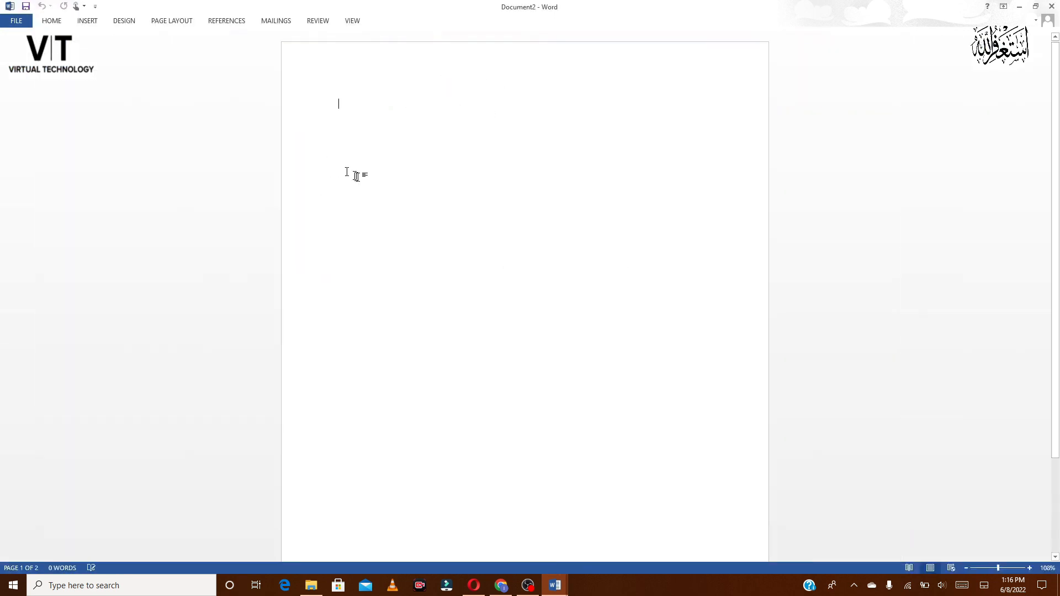
pyautogui.write('=')
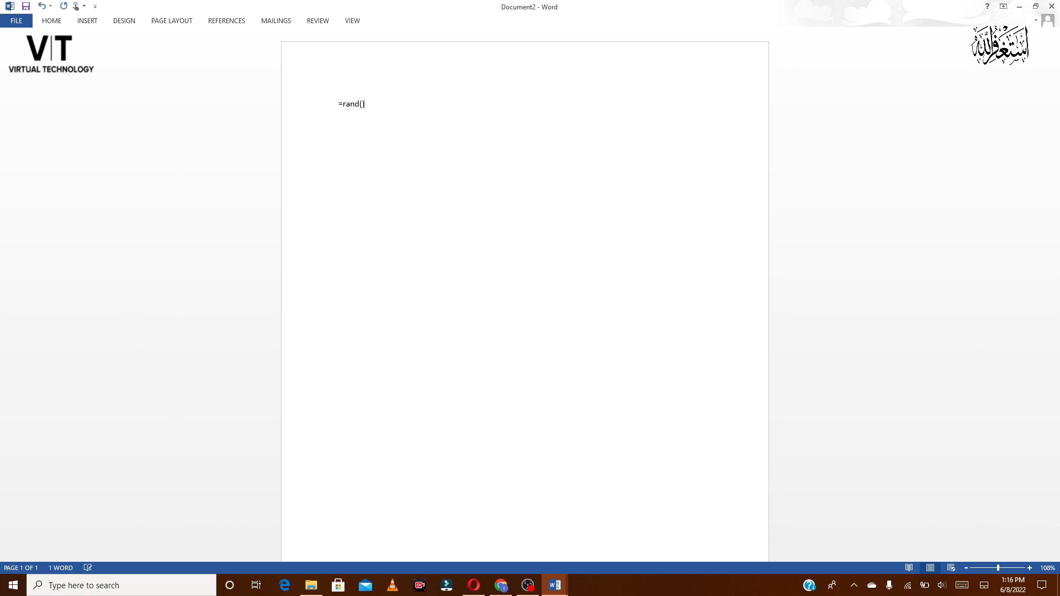
pyautogui.write('rand()')
pyautogui.press('Return')
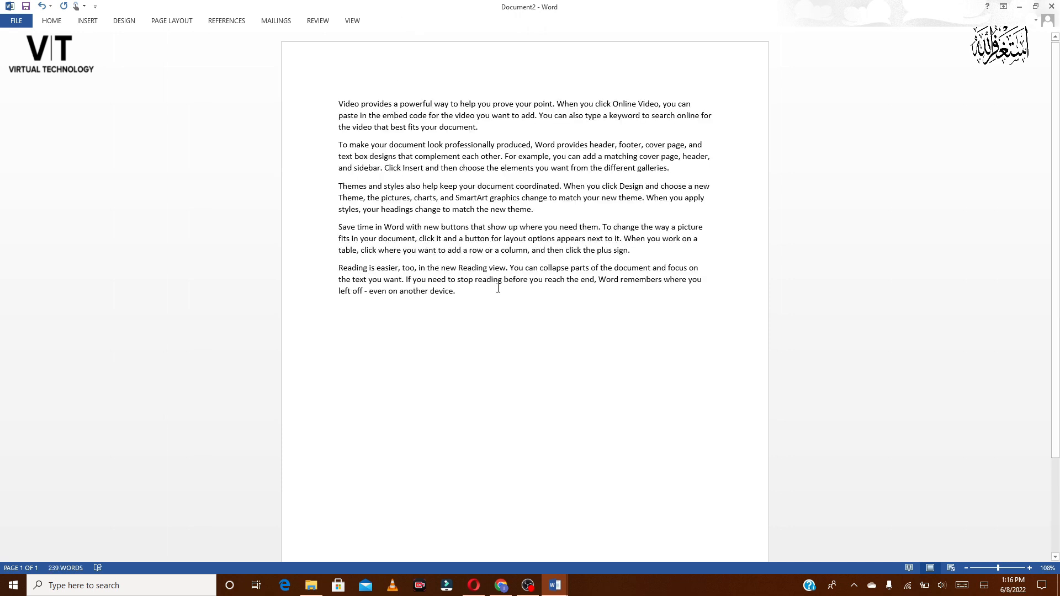
# - Select all the sample paragraphs and apply the Shaded document style set
pyautogui.moveTo(459, 308); pyautogui.dragTo(309, 105)
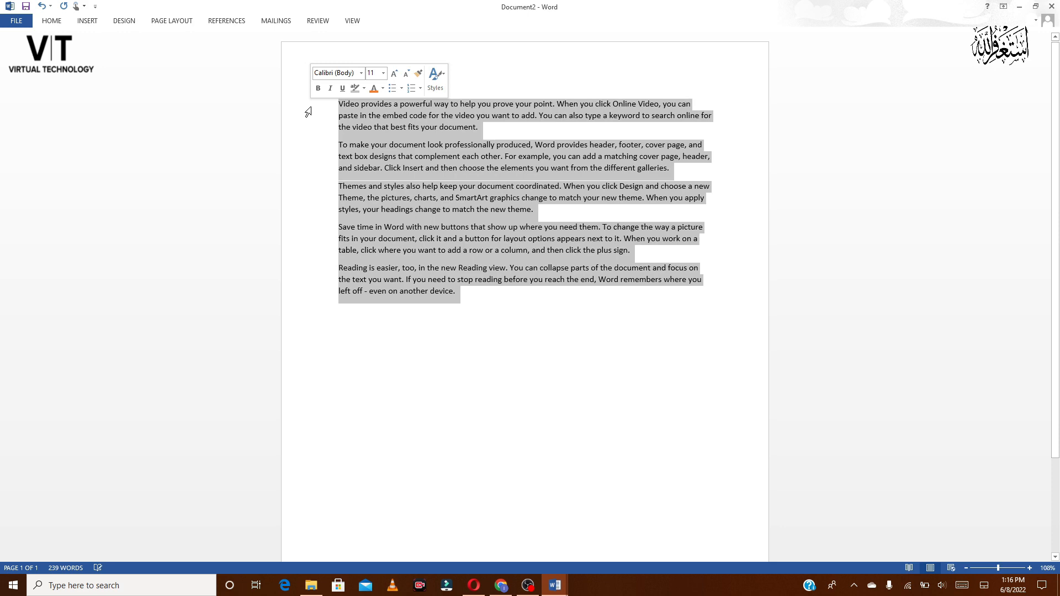
pyautogui.click(120, 25)
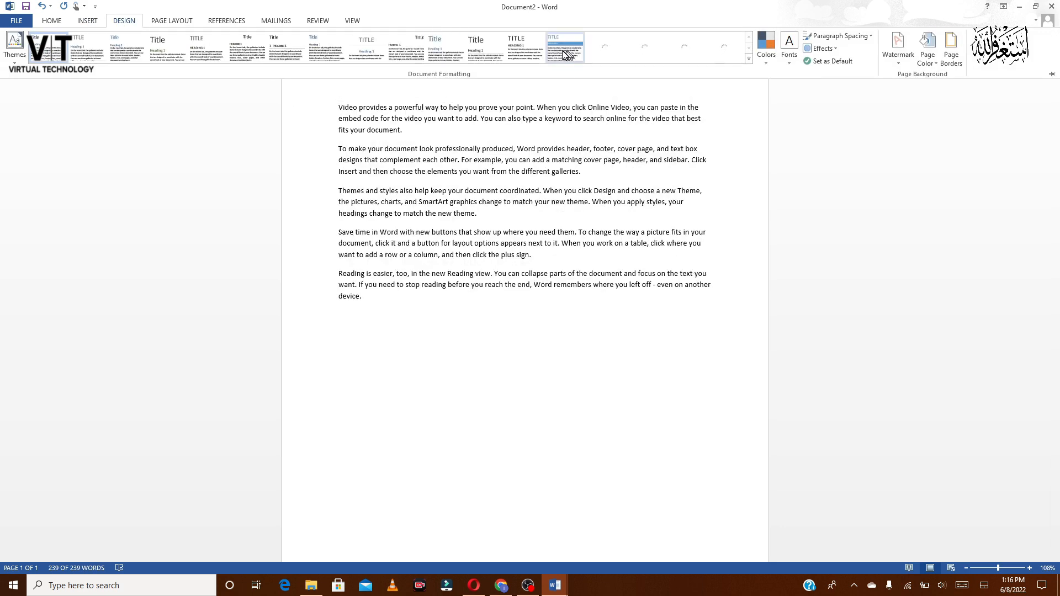
pyautogui.click(563, 51)
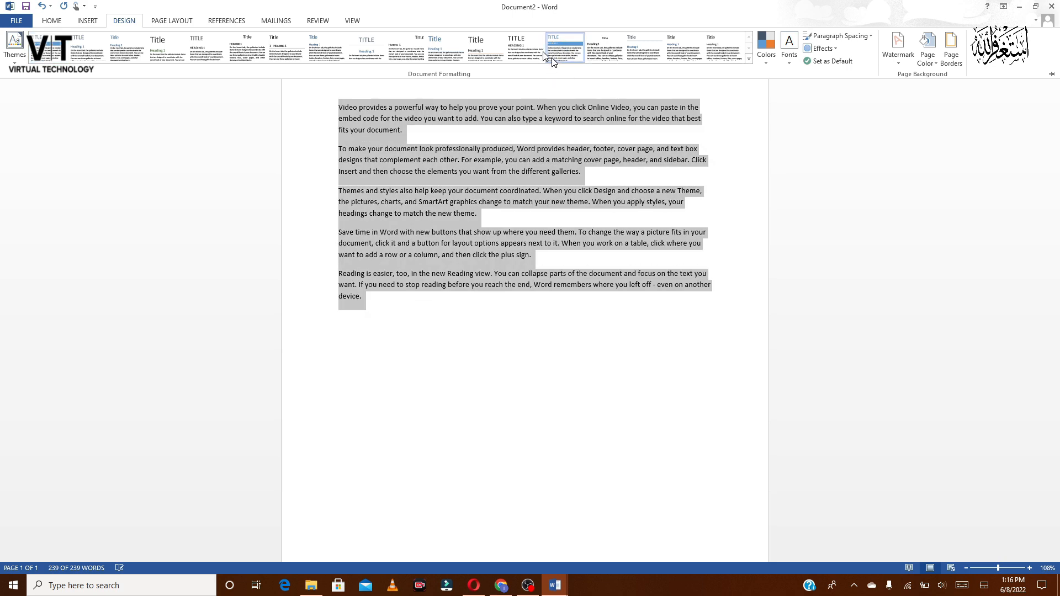
# - Insert three blank lines above the first paragraph and enter the author's name on the top line
pyautogui.click(364, 93)
pyautogui.doubleClick(365, 92)
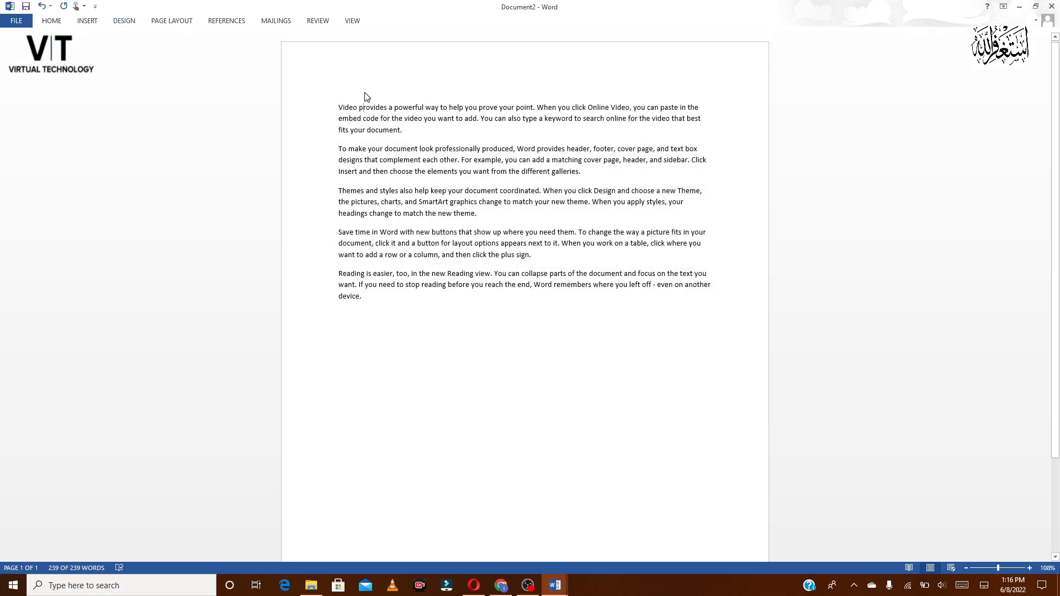
pyautogui.doubleClick(323, 162)
pyautogui.click(568, 381)
pyautogui.press('Return')
pyautogui.press('Return')
pyautogui.press('Return')
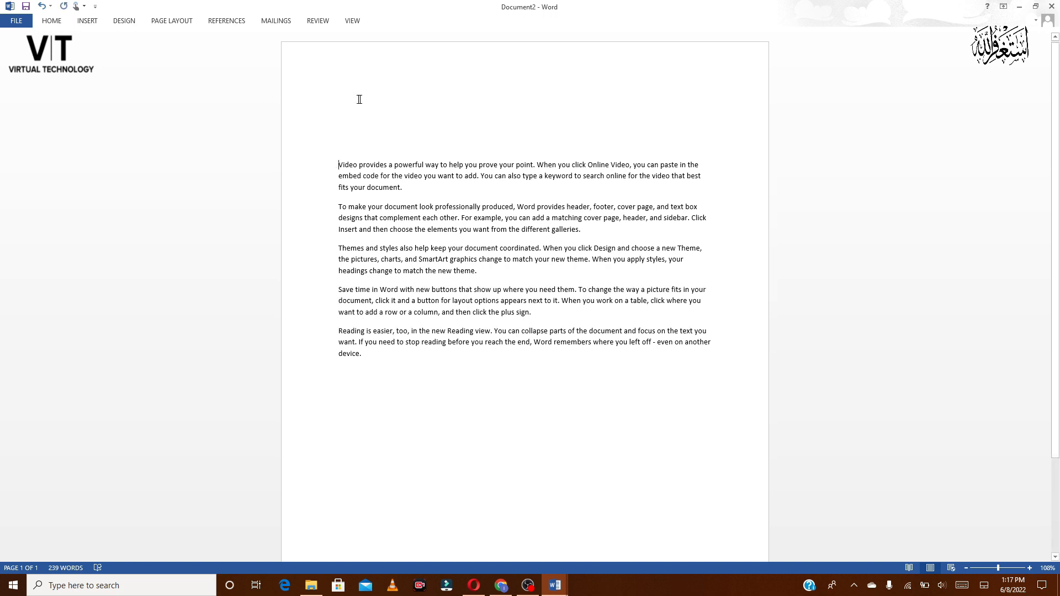
pyautogui.write('M.Aurangzaibkhan')
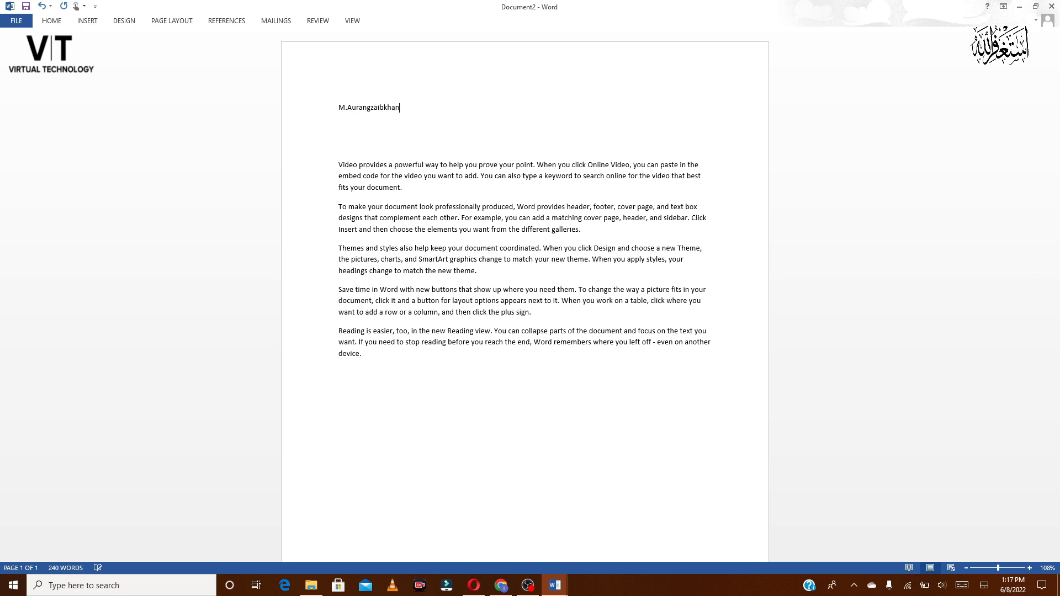
# - Select the name line, look at the theme fonts and colours, and try two document style sets
pyautogui.moveTo(405, 106); pyautogui.dragTo(342, 107)
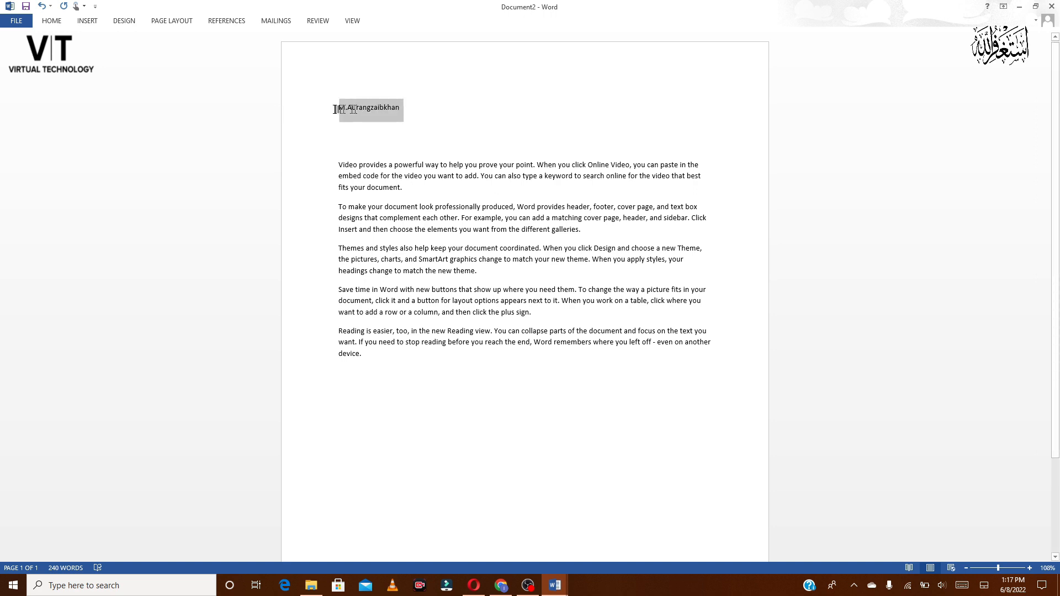
pyautogui.click(123, 21)
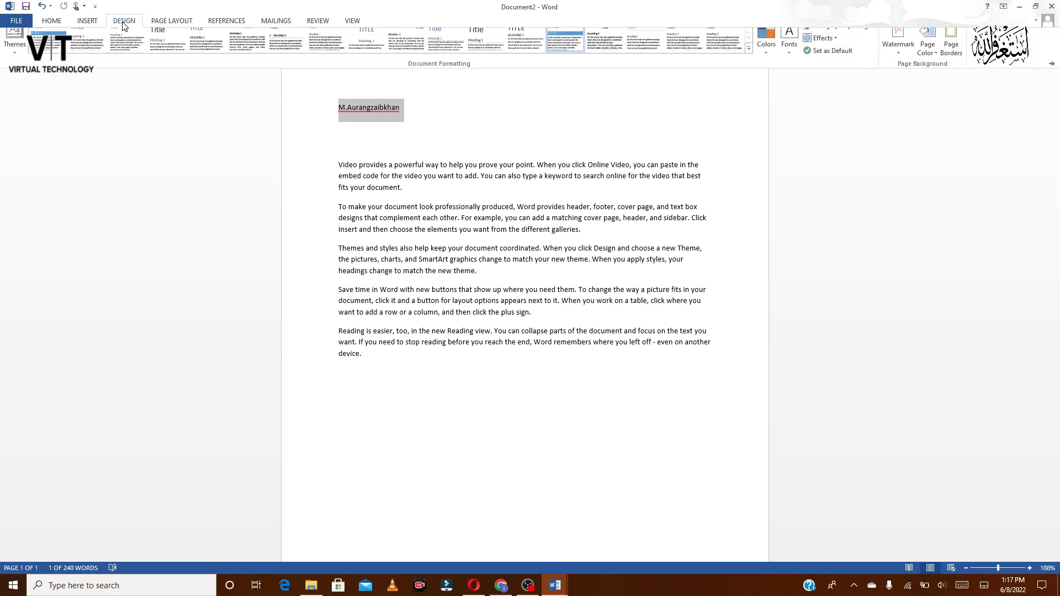
pyautogui.click(561, 42)
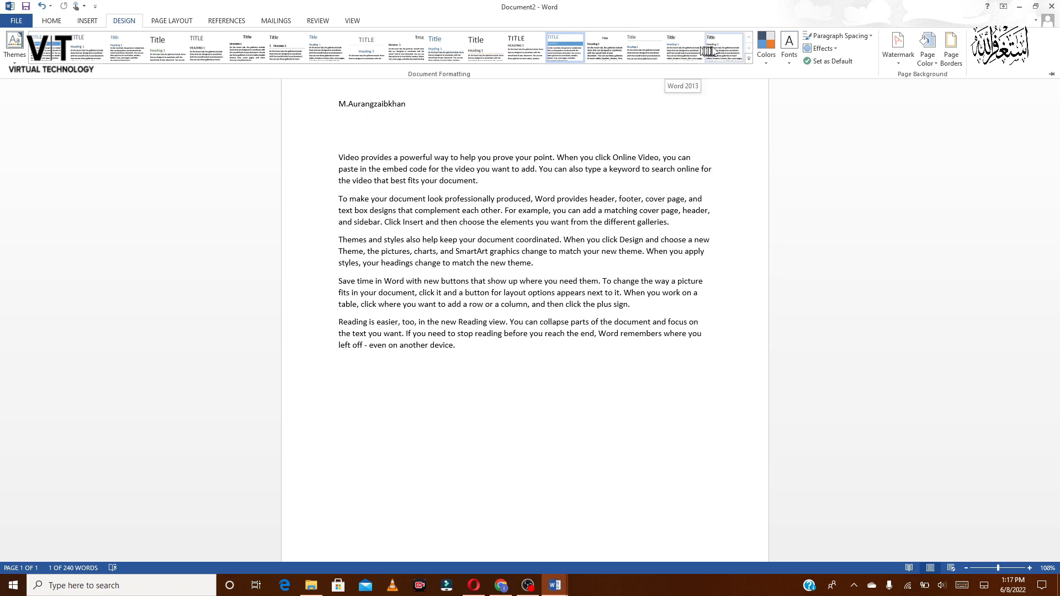
pyautogui.click(789, 49)
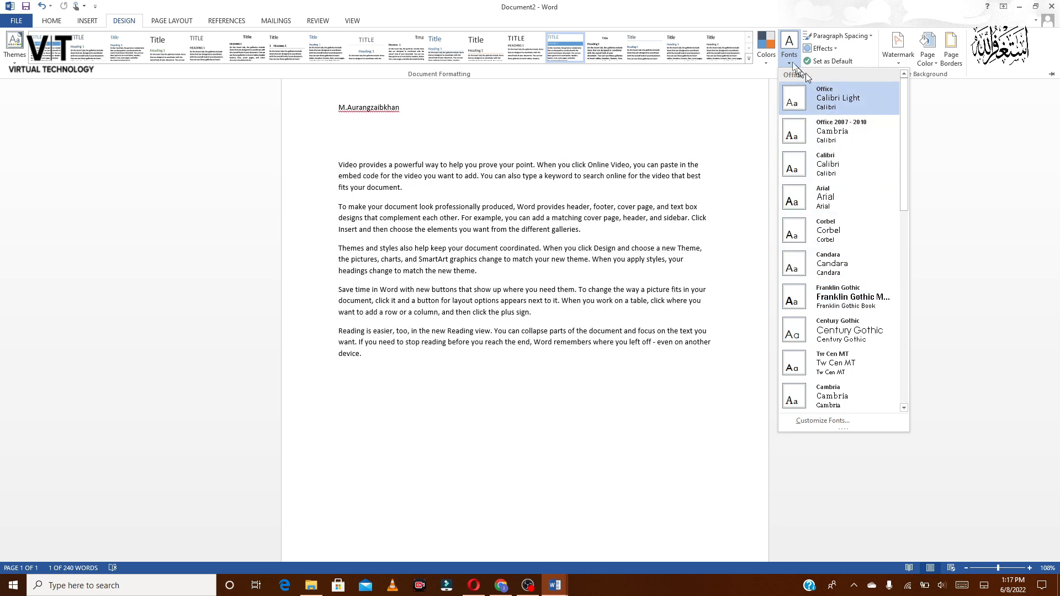
pyautogui.click(765, 49)
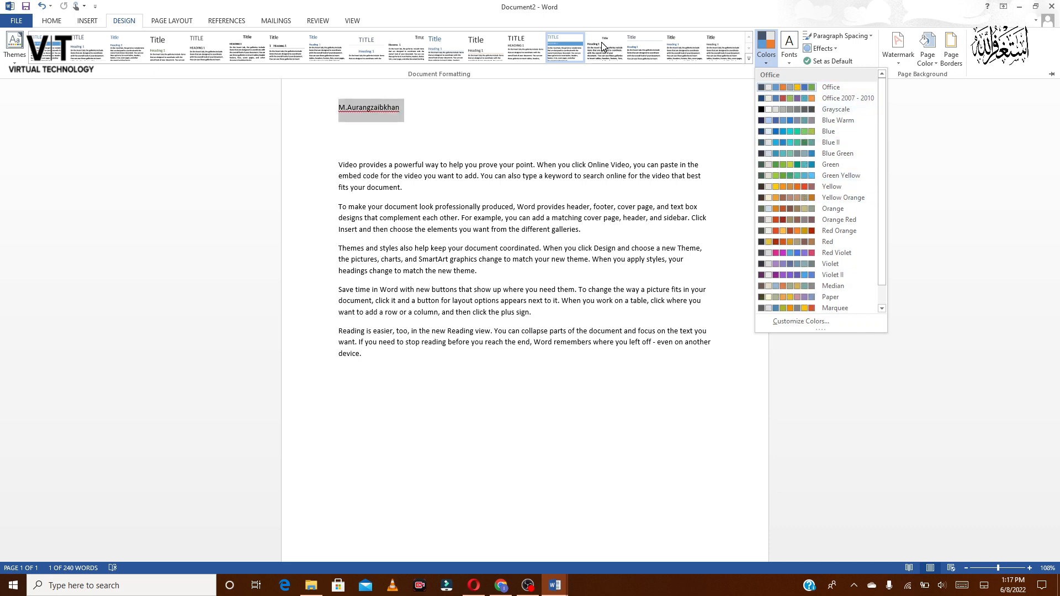
pyautogui.click(642, 54)
pyautogui.click(642, 54)
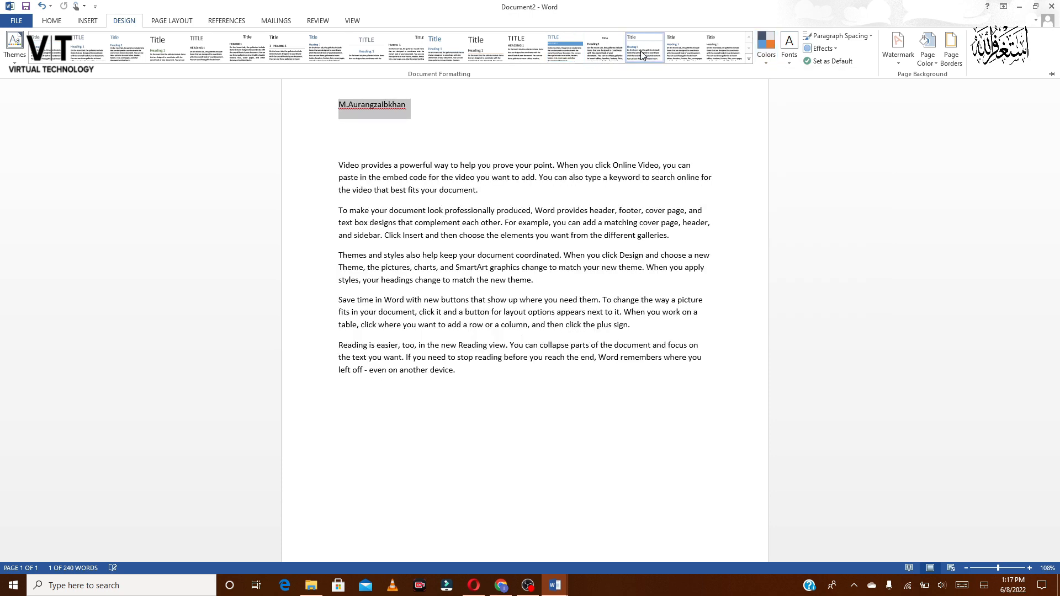
# - Change the document's theme colours to Violet II
pyautogui.click(764, 64)
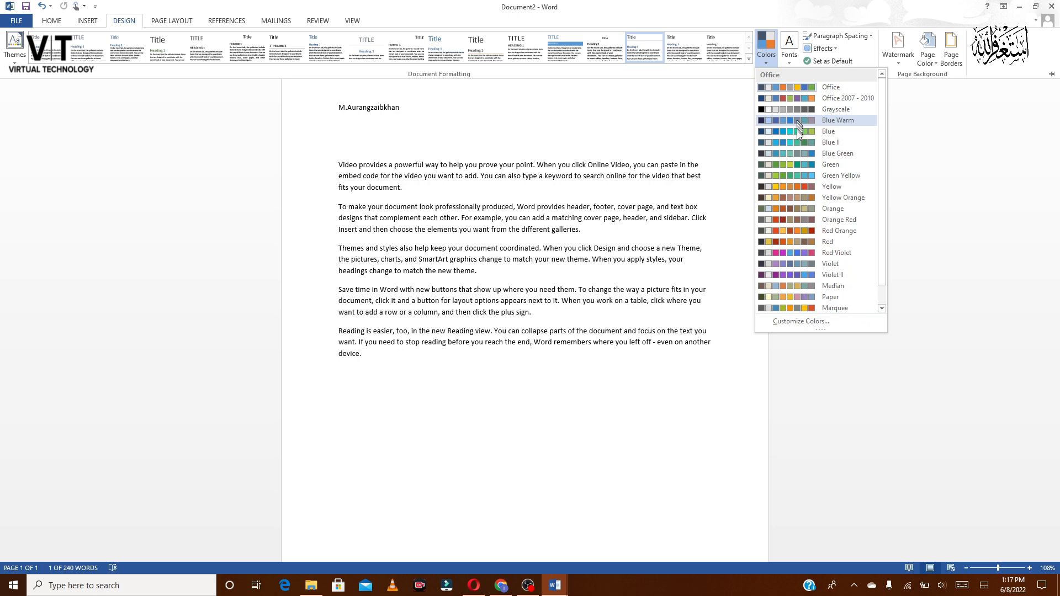
pyautogui.click(819, 277)
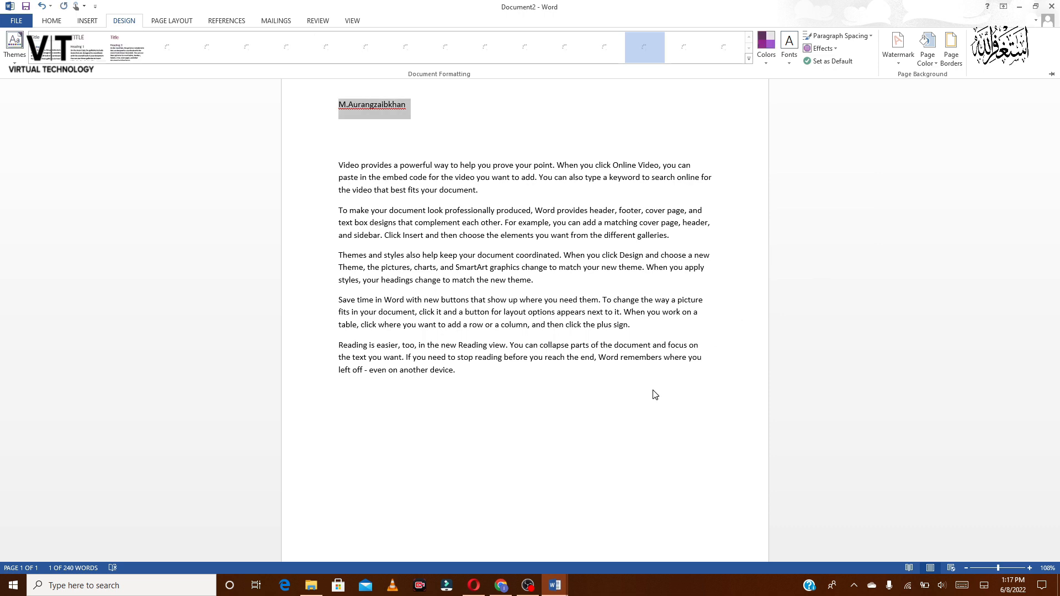
pyautogui.hotkey('ctrl', 'F1')
# - Select the text from the name line through the last paragraph and apply the Shaded style set
pyautogui.moveTo(460, 371); pyautogui.dragTo(315, 58)
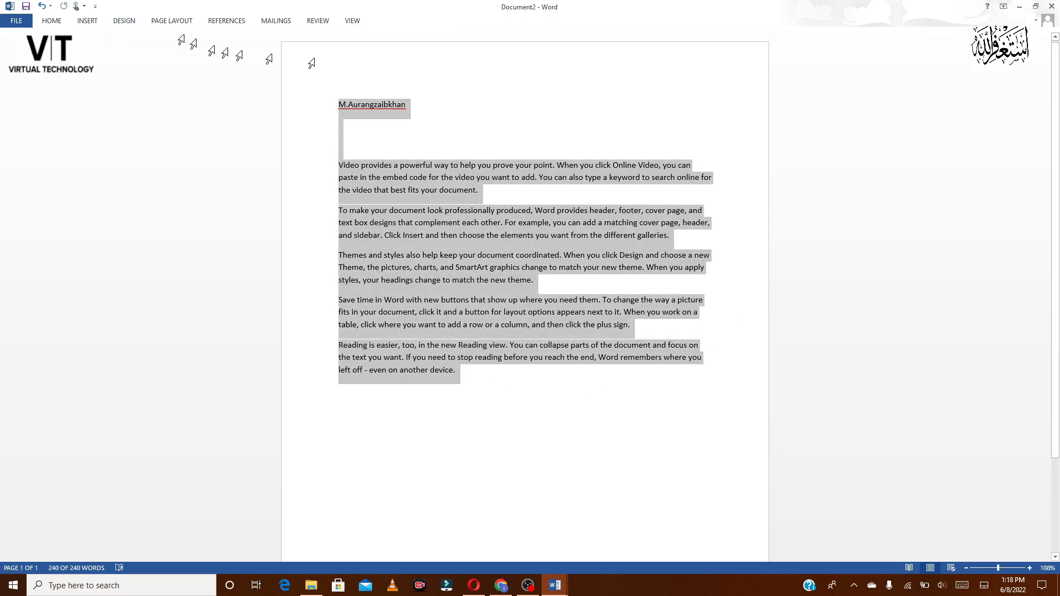
pyautogui.click(118, 22)
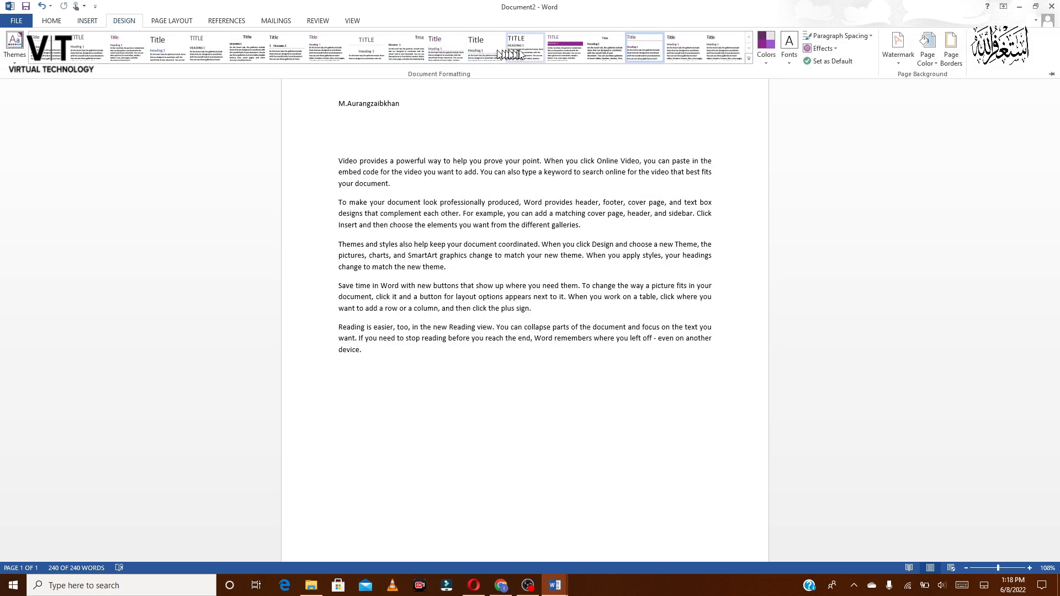
pyautogui.click(558, 54)
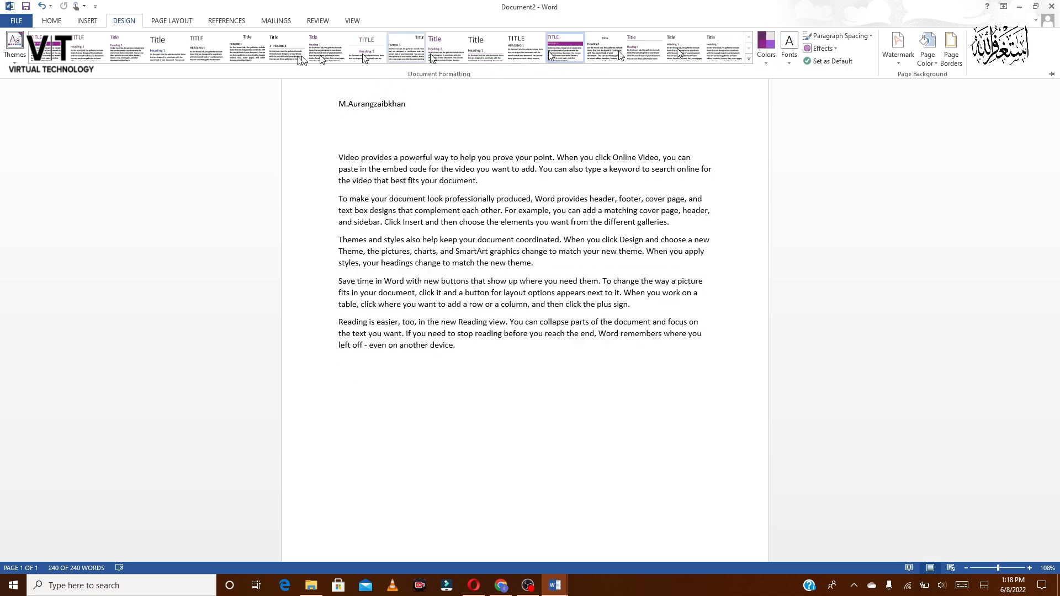
# - Try the Slice theme on the document and switch it to the Wisp theme
pyautogui.click(18, 60)
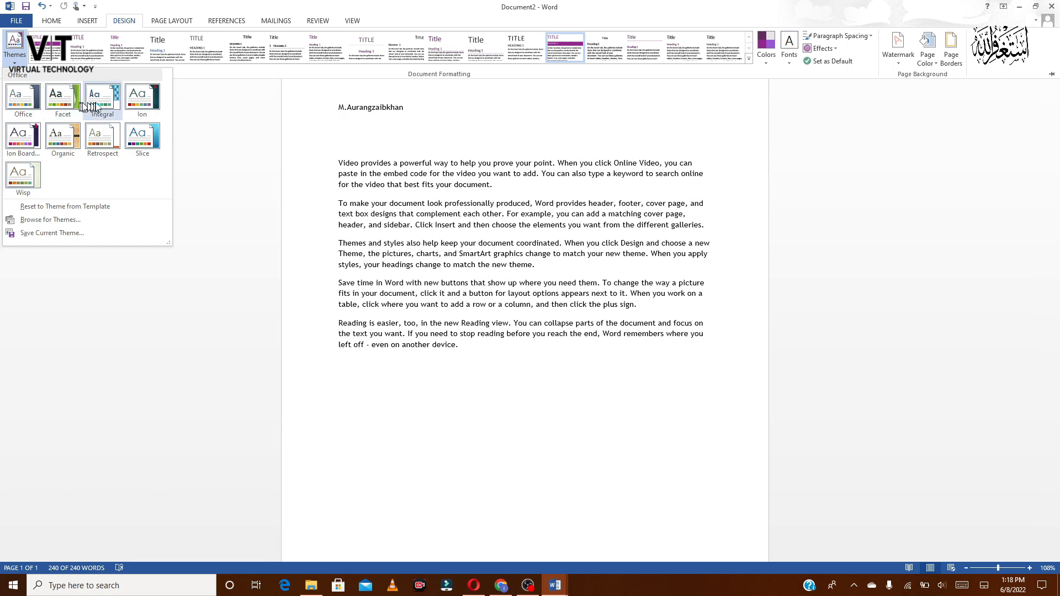
pyautogui.click(138, 142)
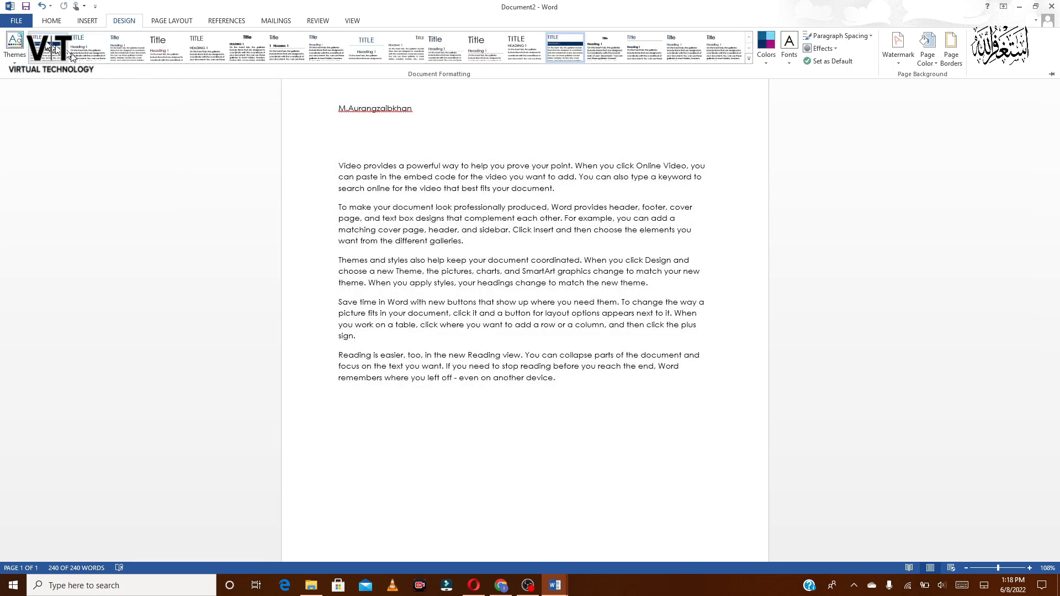
pyautogui.click(7, 40)
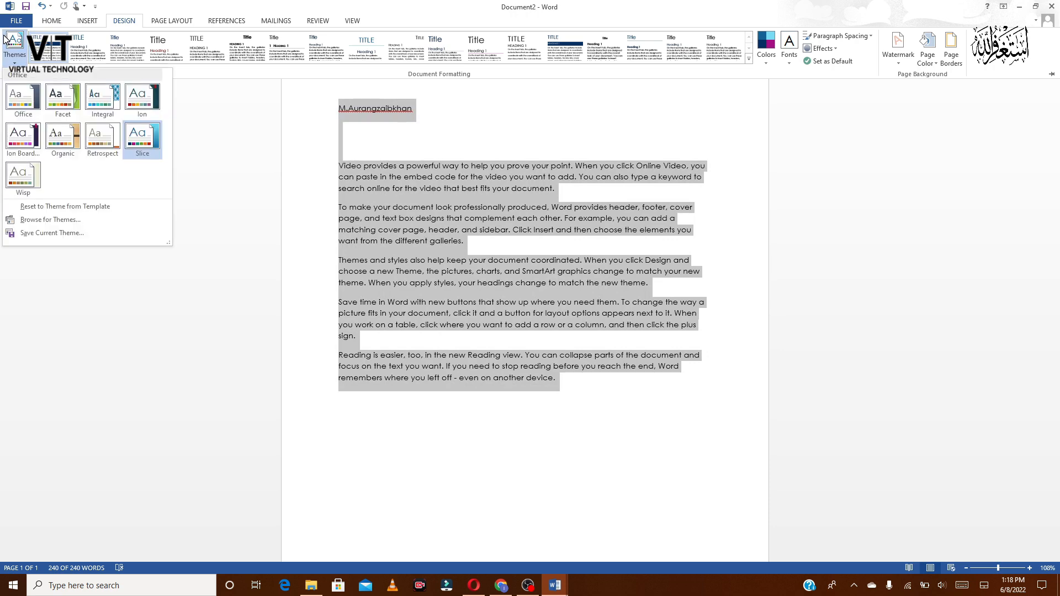
pyautogui.click(18, 176)
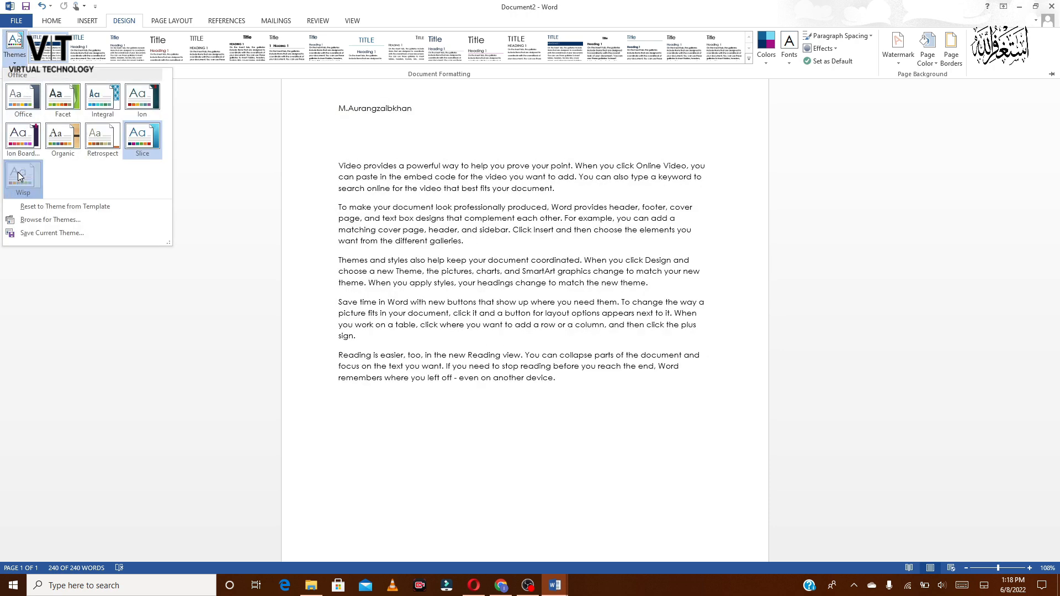
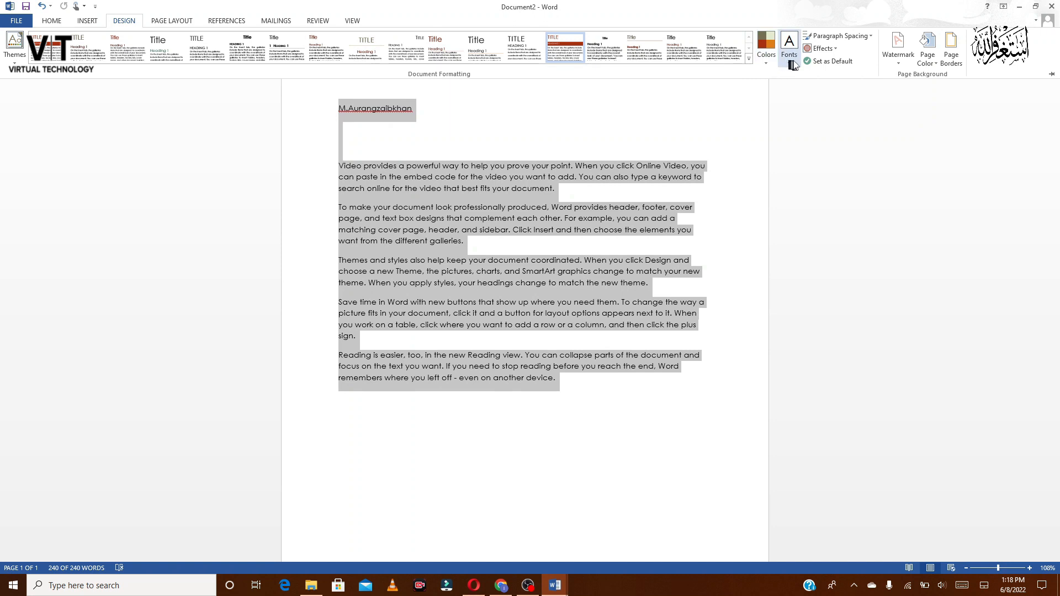
# - Set the theme effects to Inset and the document's paragraph spacing to Tight
pyautogui.click(822, 49)
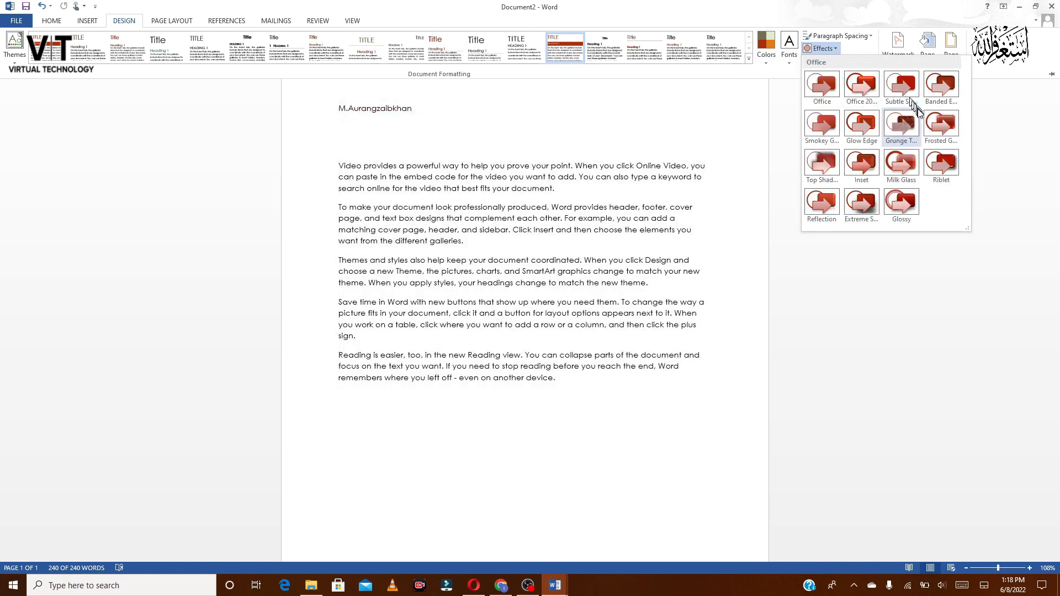
pyautogui.click(857, 163)
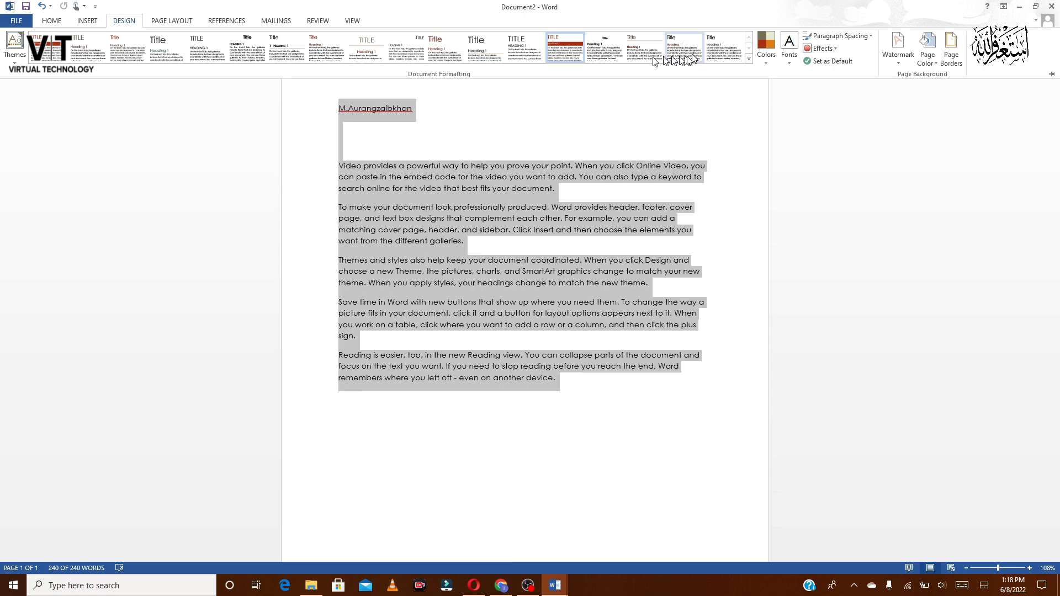
pyautogui.click(843, 37)
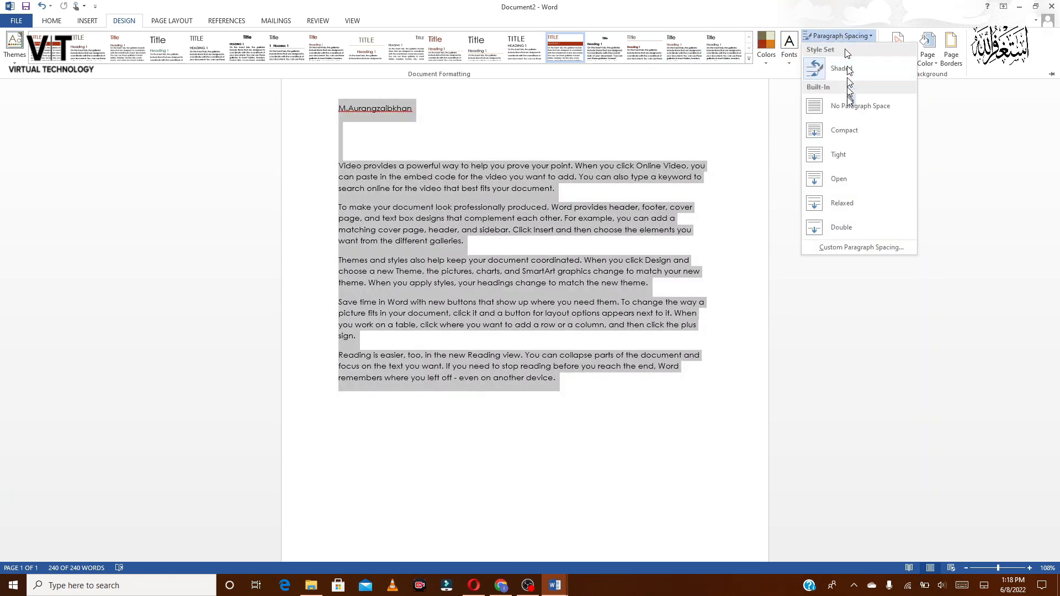
pyautogui.click(840, 150)
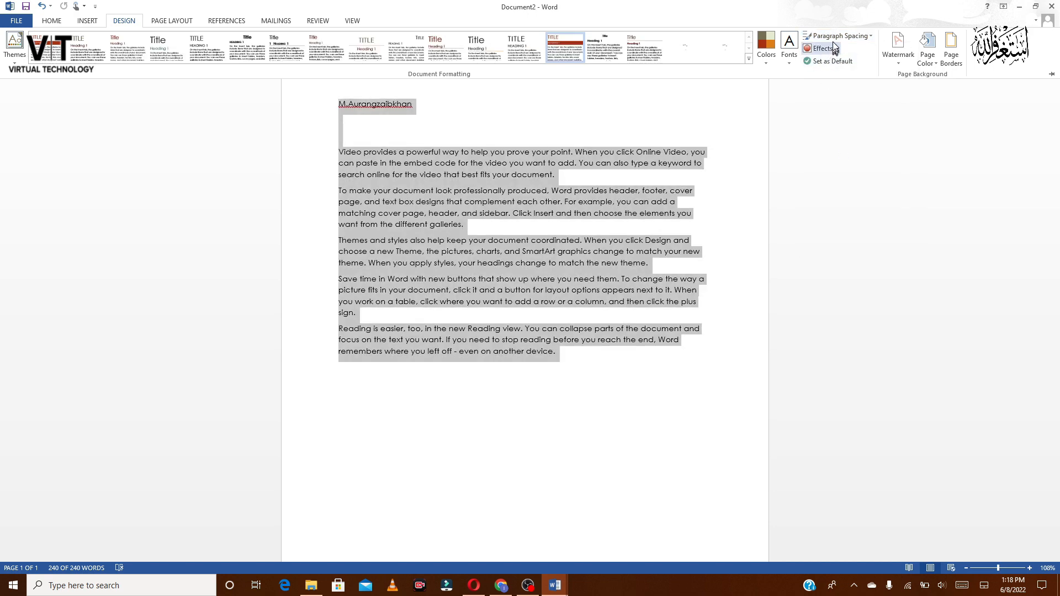
pyautogui.click(839, 35)
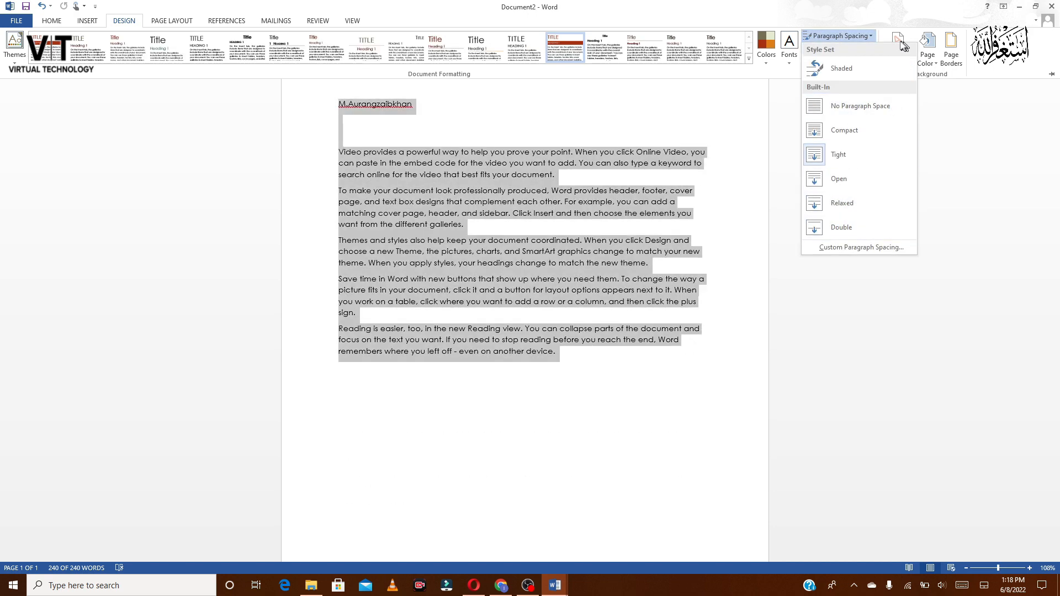
pyautogui.click(886, 38)
# - Look at the built-in watermarks, and set the page colour to the lightest grey theme shade below white
pyautogui.click(898, 43)
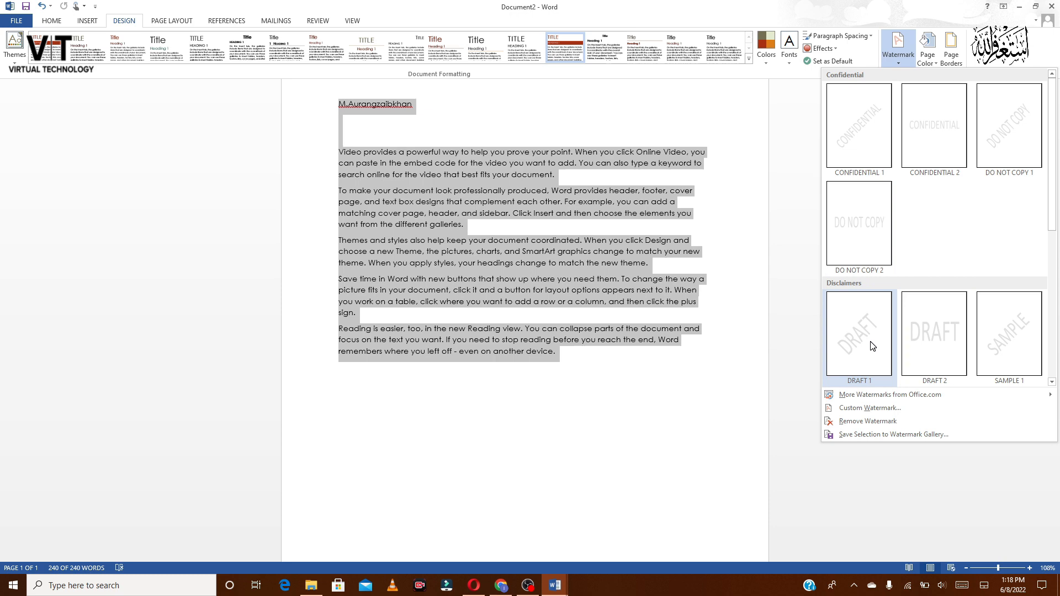
pyautogui.click(928, 63)
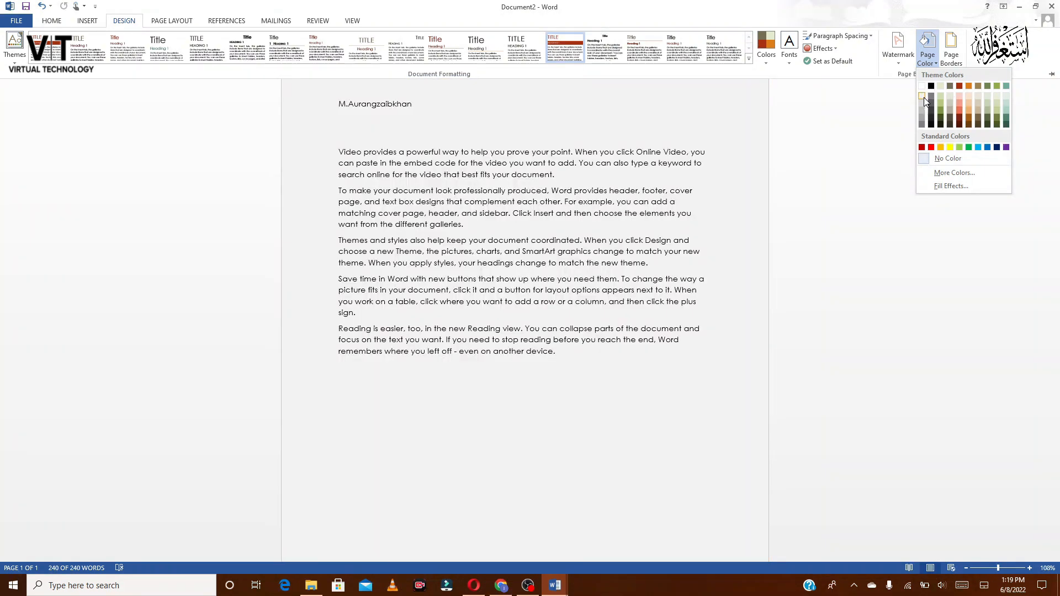
pyautogui.click(922, 96)
pyautogui.hotkey('ctrl', 'a')
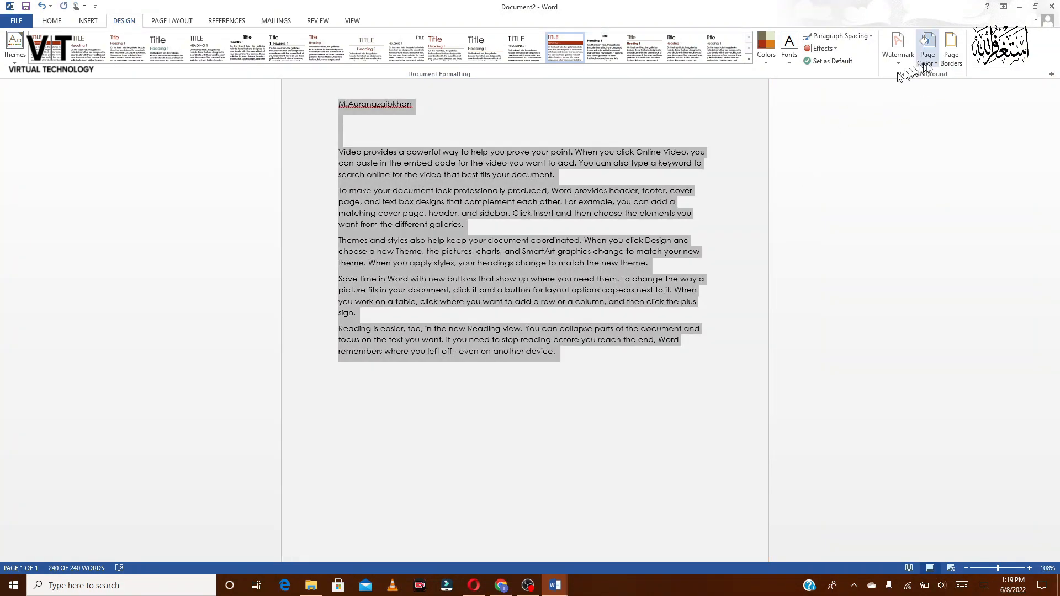
# - Add a Box page border with a solid line style around the whole document and deselect the text
pyautogui.click(943, 63)
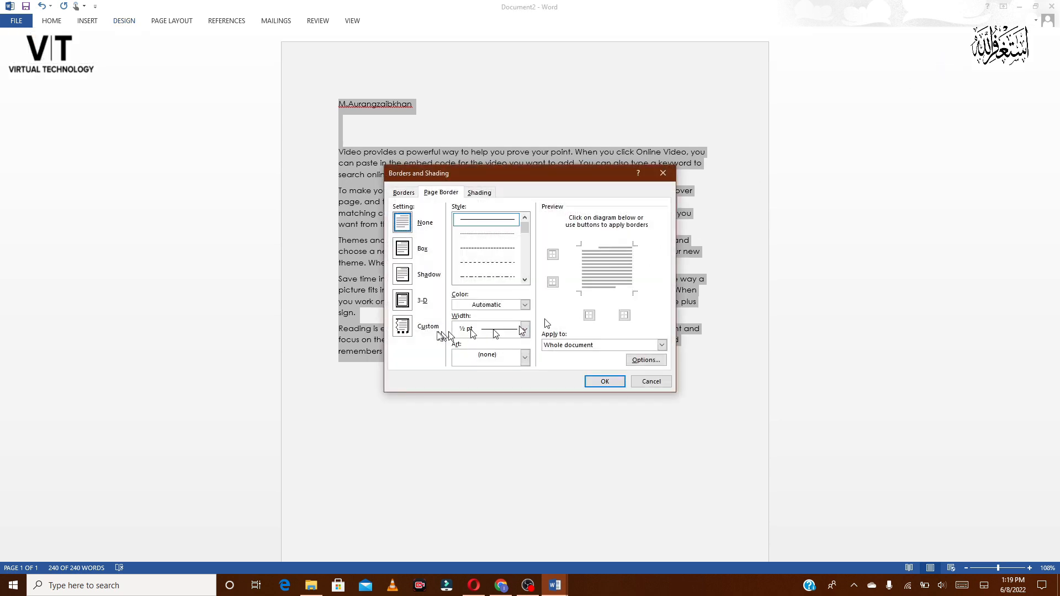
pyautogui.click(404, 248)
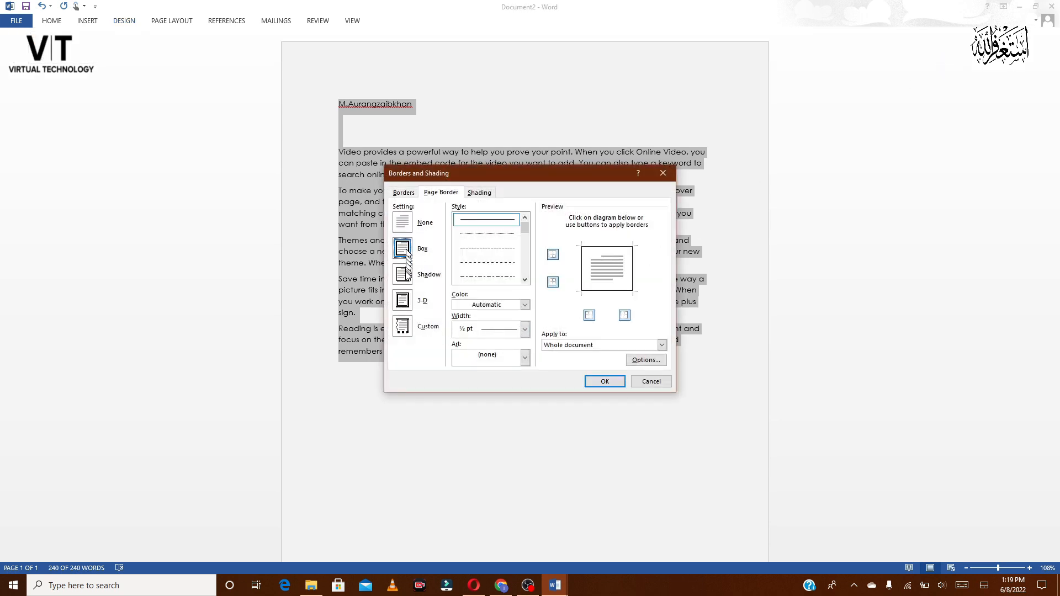
pyautogui.click(405, 275)
pyautogui.click(406, 303)
pyautogui.click(400, 255)
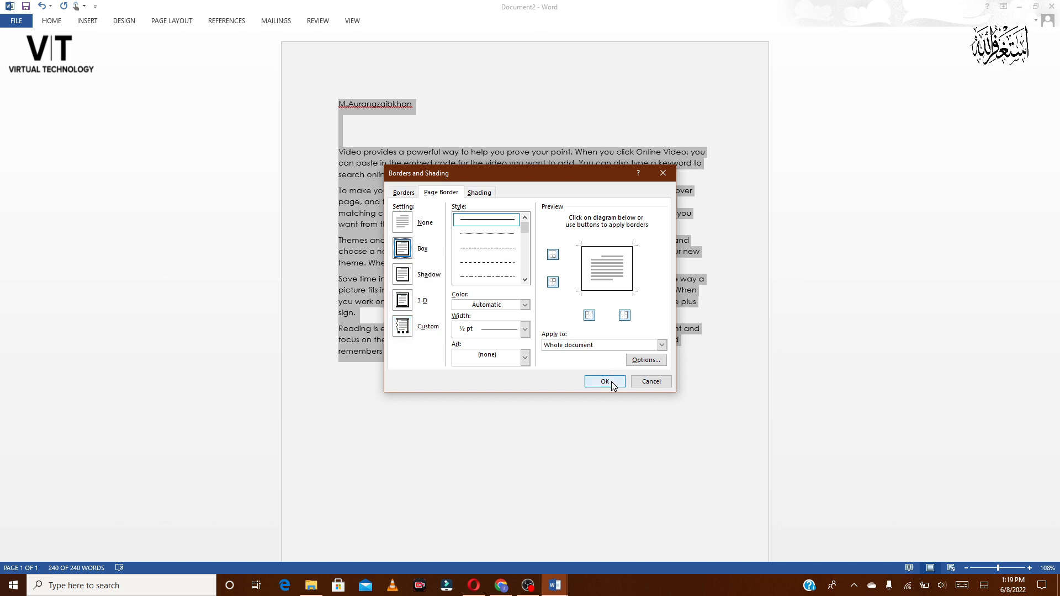
pyautogui.click(493, 261)
pyautogui.click(493, 247)
pyautogui.click(494, 219)
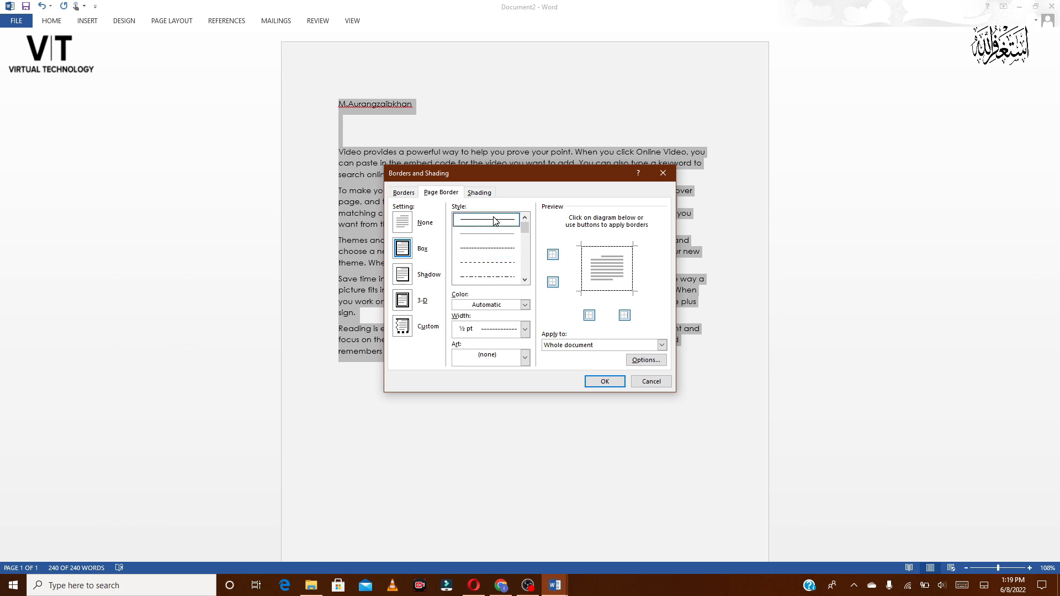
pyautogui.click(605, 381)
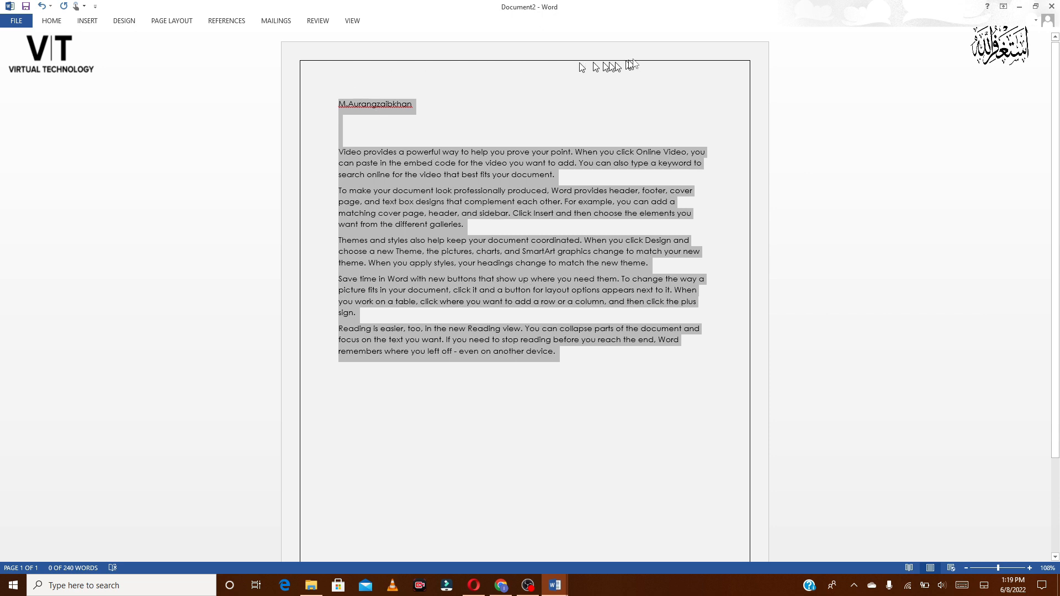
pyautogui.click(772, 393)
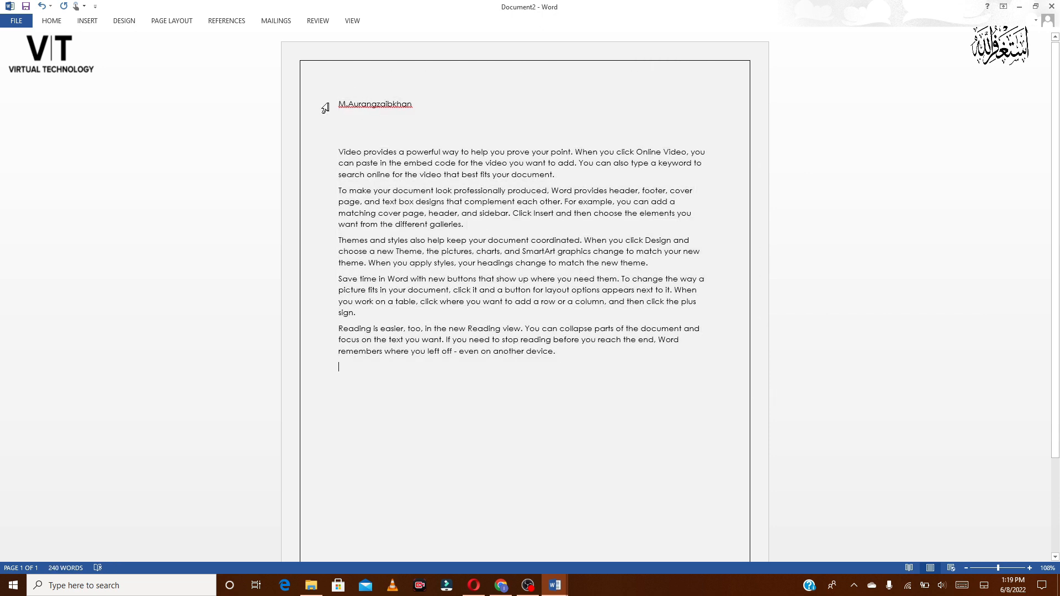
# - Try the Moderate page margins on the document and return to the Normal margins
pyautogui.click(124, 21)
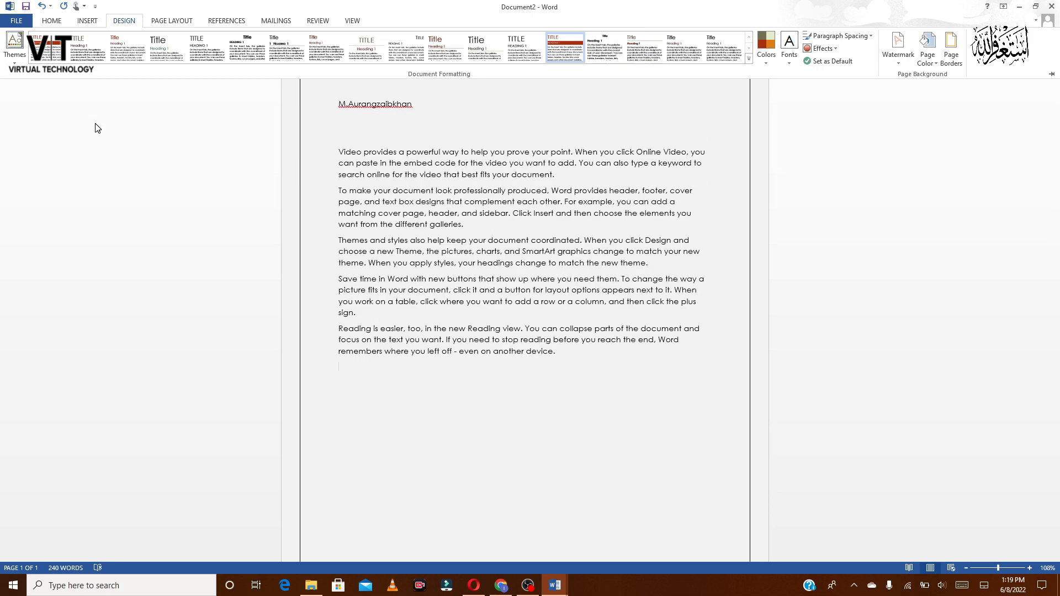
pyautogui.click(175, 23)
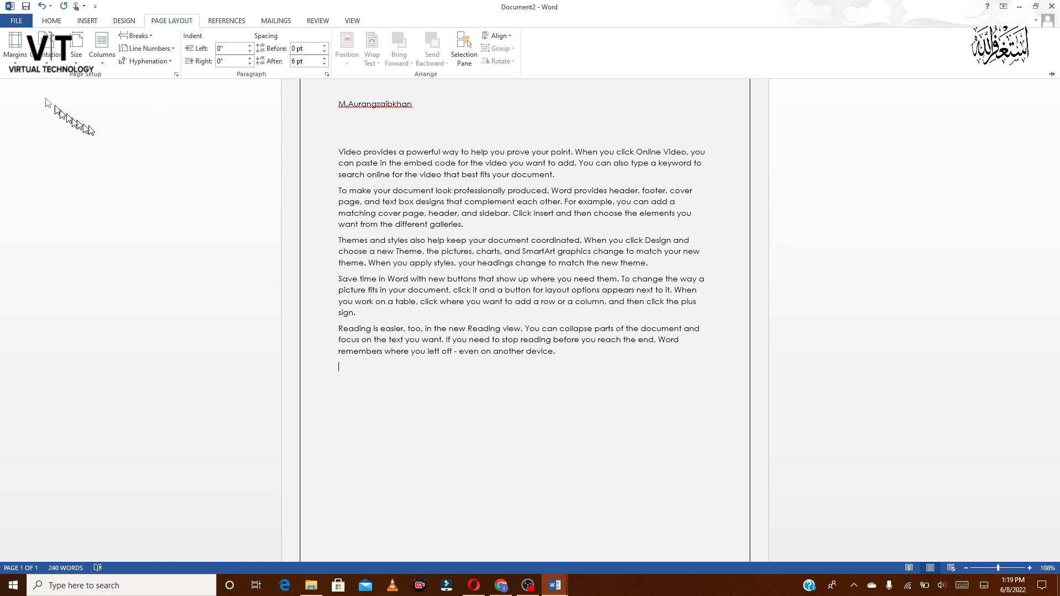
pyautogui.click(16, 65)
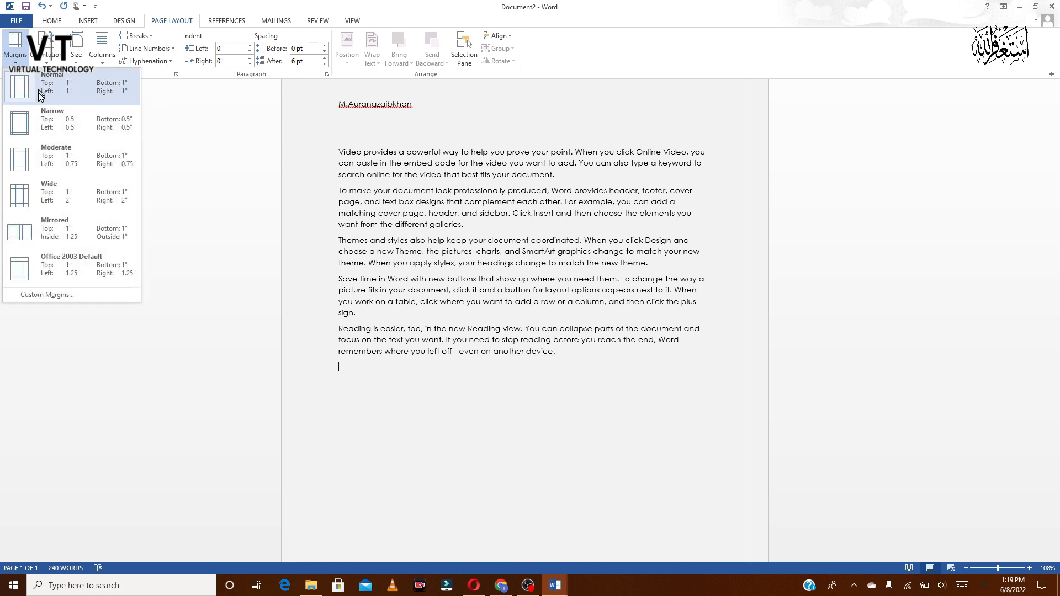
pyautogui.click(29, 150)
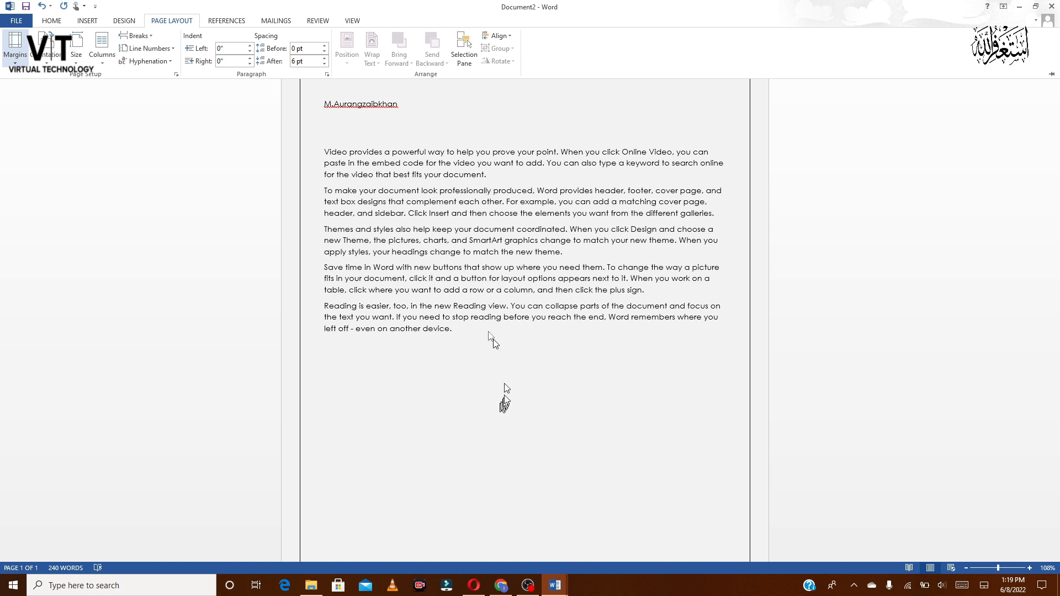
pyautogui.hotkey('ctrl', 'F1')
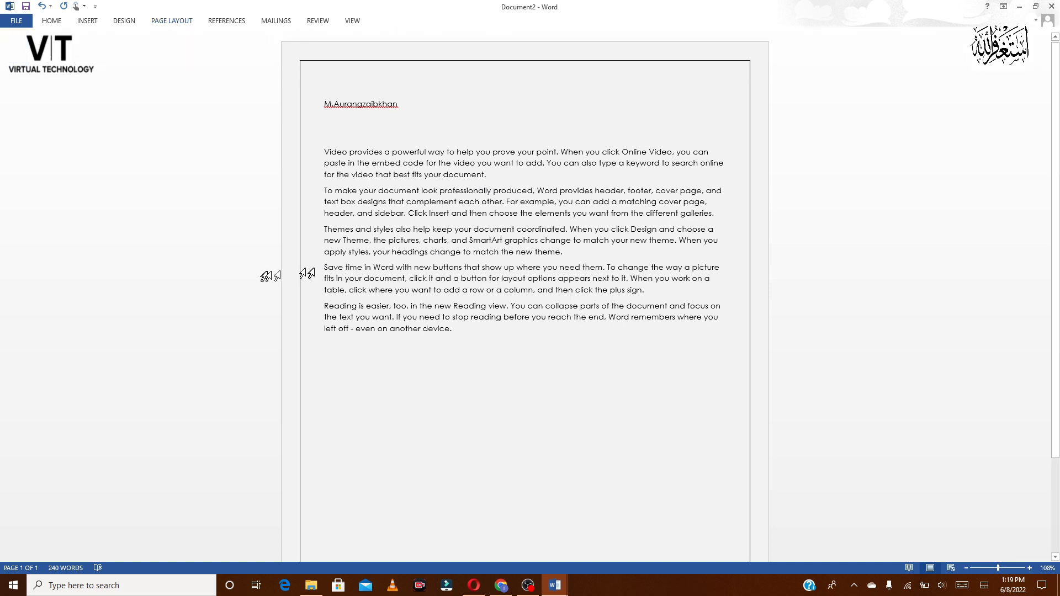
pyautogui.click(160, 22)
pyautogui.click(15, 47)
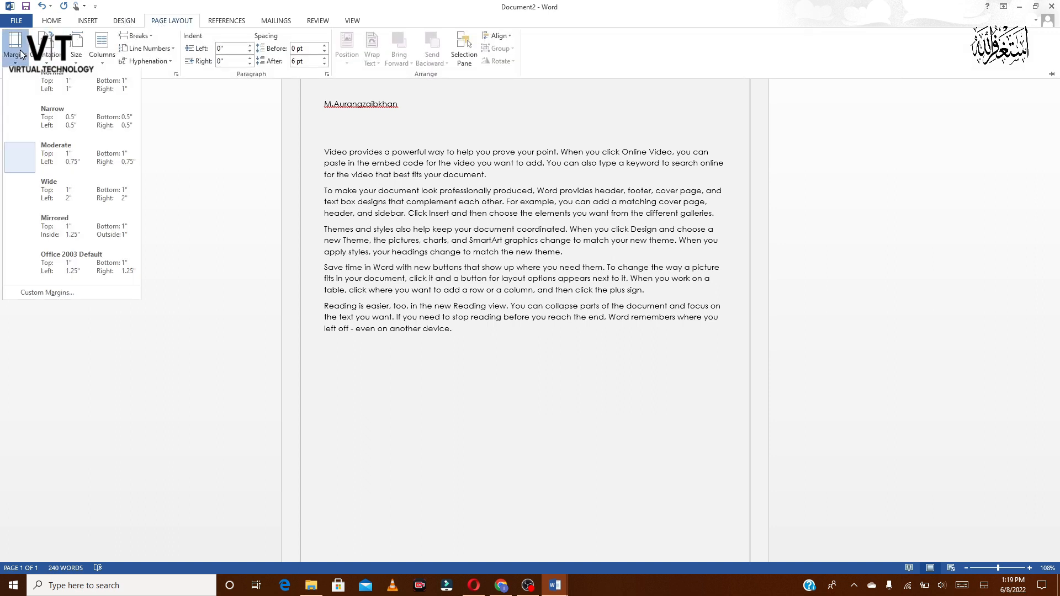
pyautogui.click(22, 91)
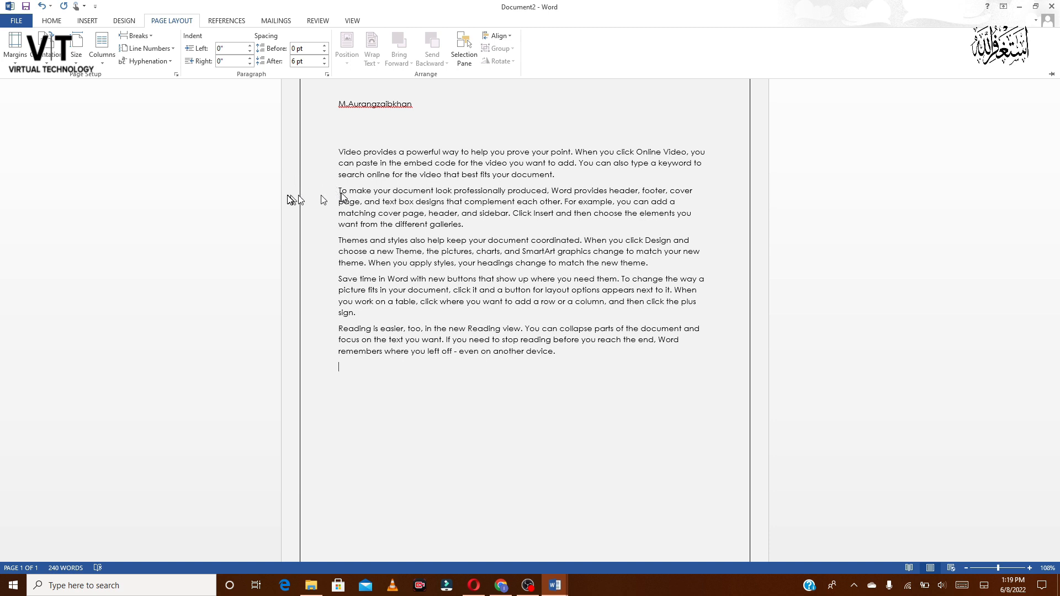
# - Try the Wide page margins, switch to the Mirrored margins, and dismiss the Windows licence notice
pyautogui.click(16, 48)
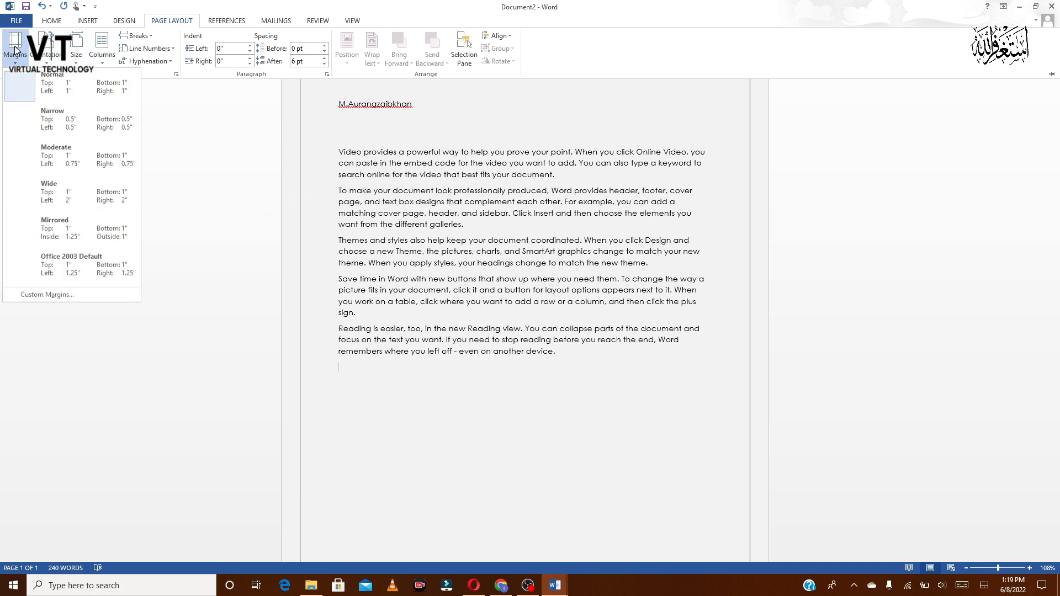
pyautogui.click(22, 193)
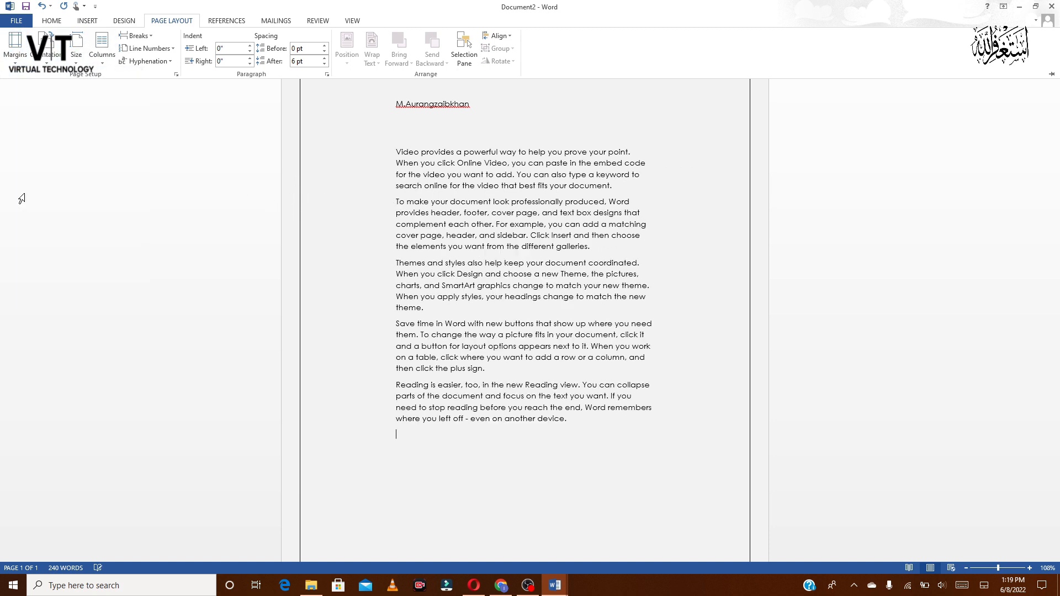
pyautogui.click(16, 51)
pyautogui.click(23, 239)
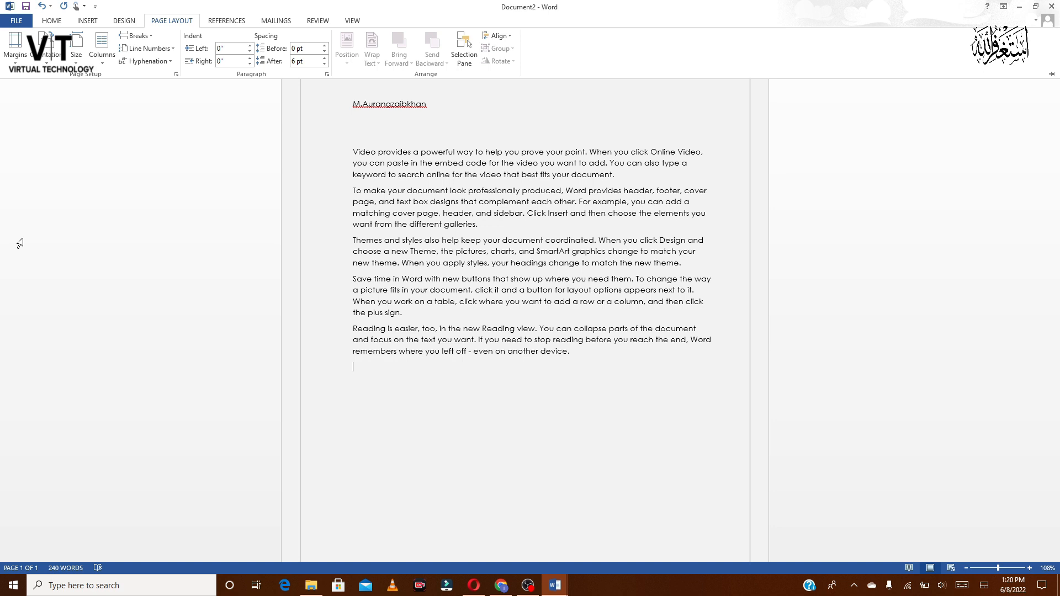
pyautogui.click(15, 48)
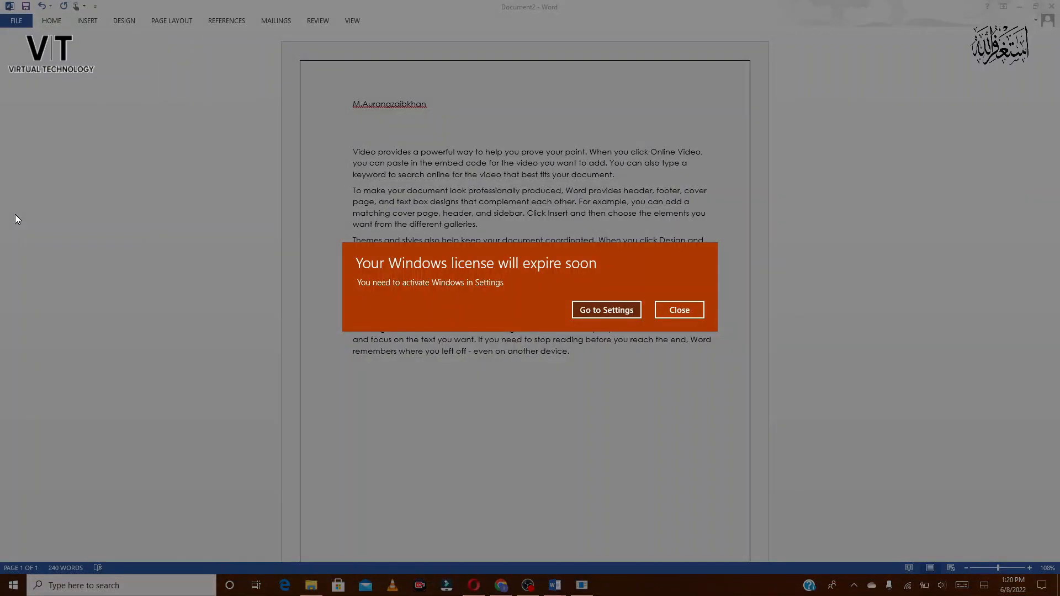
pyautogui.click(679, 311)
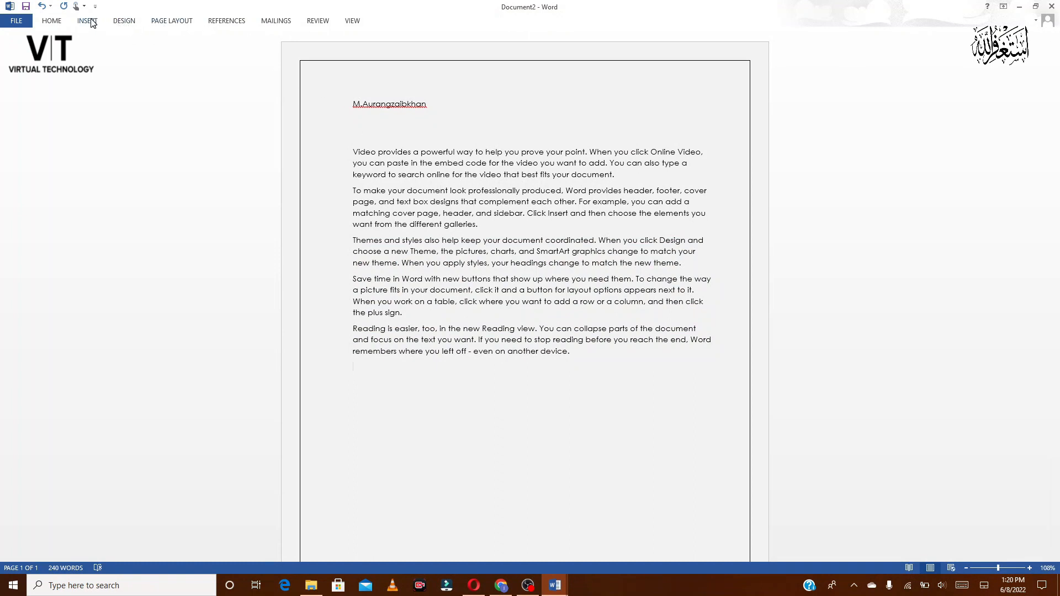
# - Try the Landscape page orientation and return the document to Portrait
pyautogui.click(173, 20)
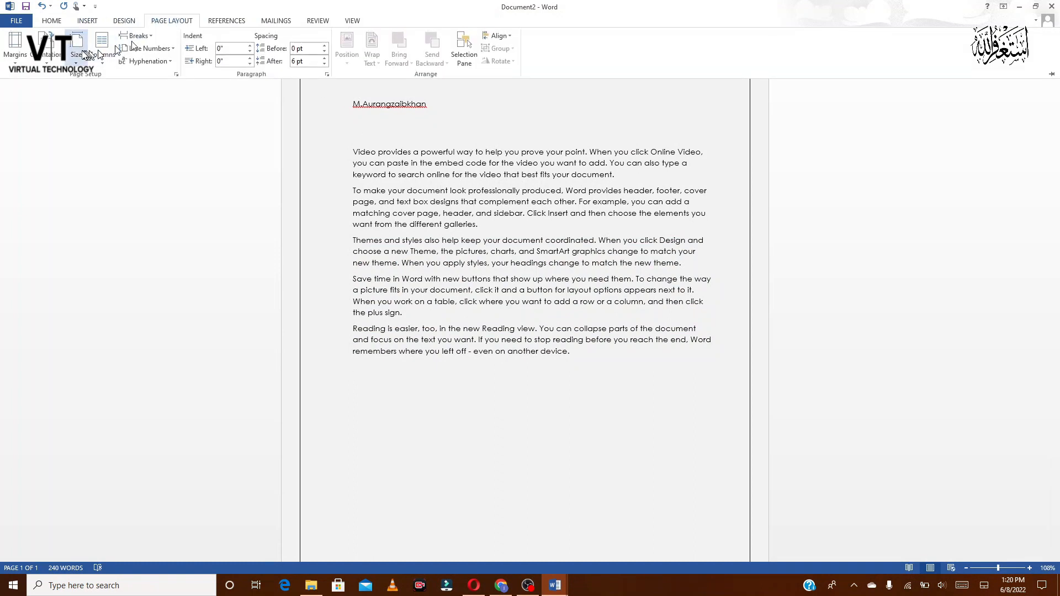
pyautogui.click(53, 65)
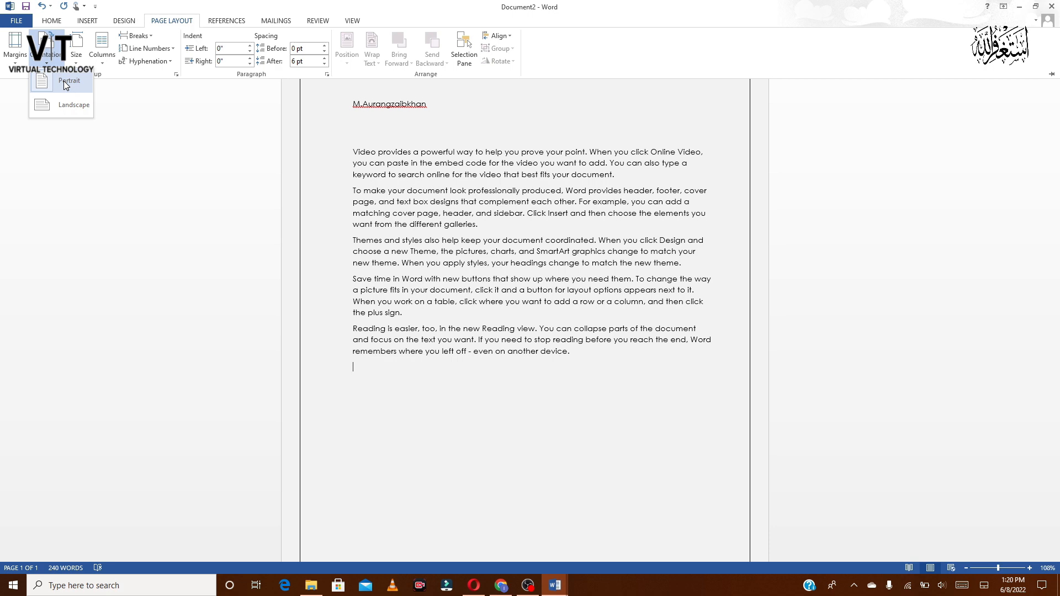
pyautogui.click(62, 105)
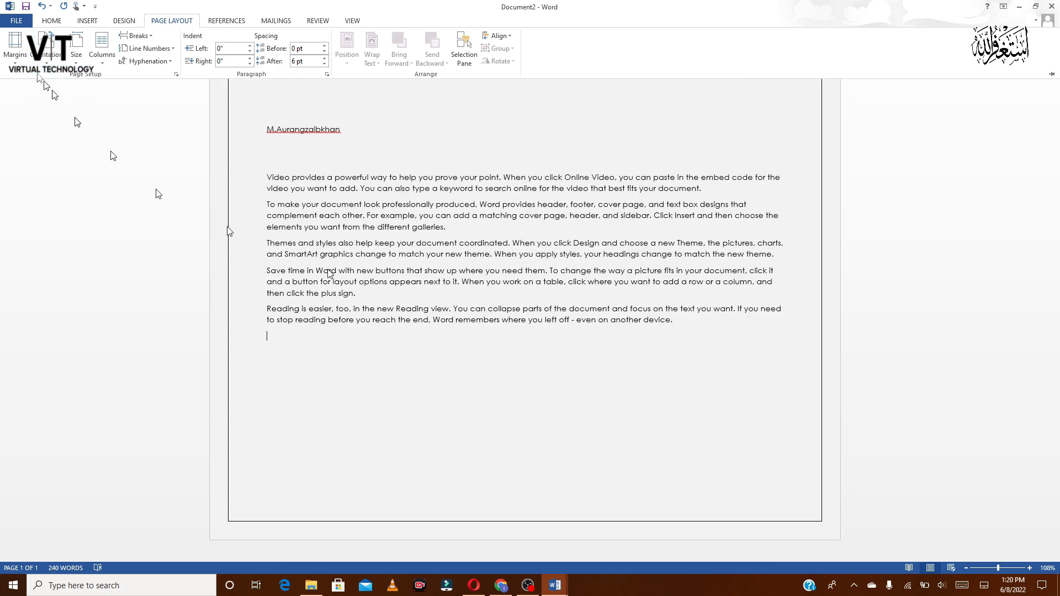
pyautogui.click(47, 50)
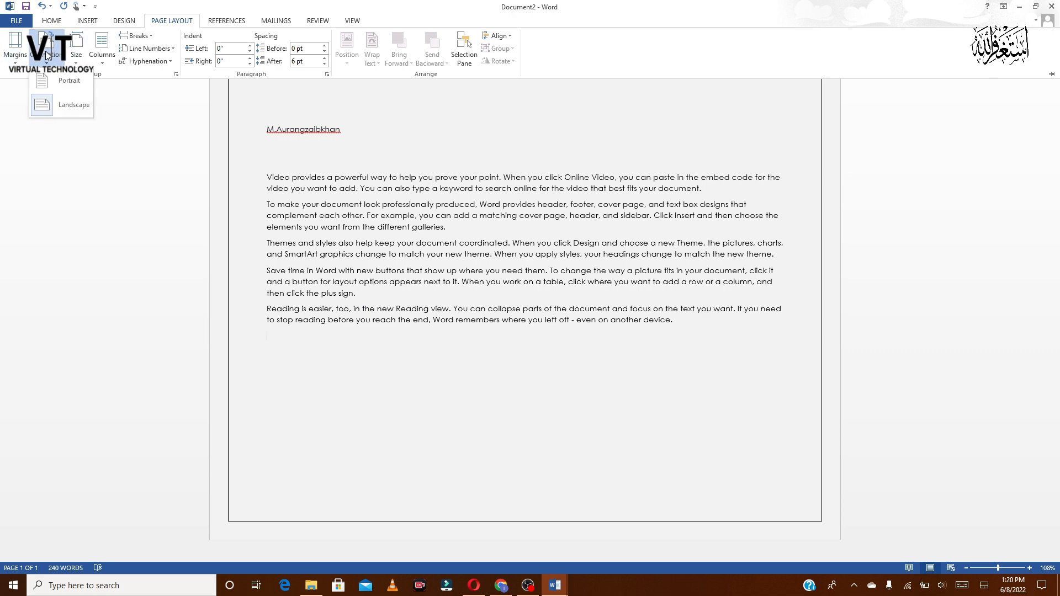
pyautogui.click(59, 84)
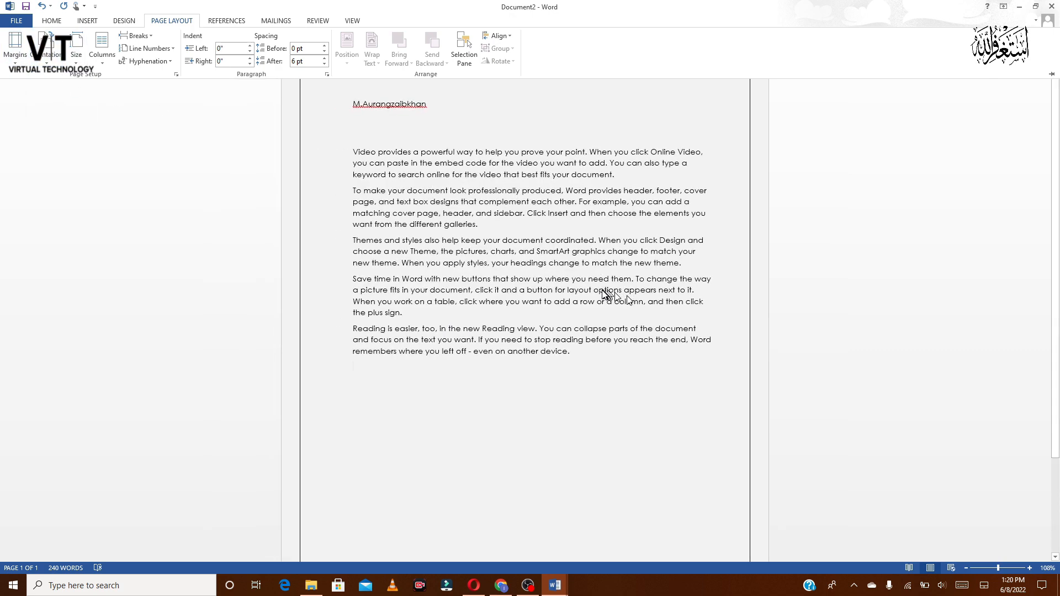
# - Try the Tabloid, Legal and A3 paper sizes on the document
pyautogui.click(83, 44)
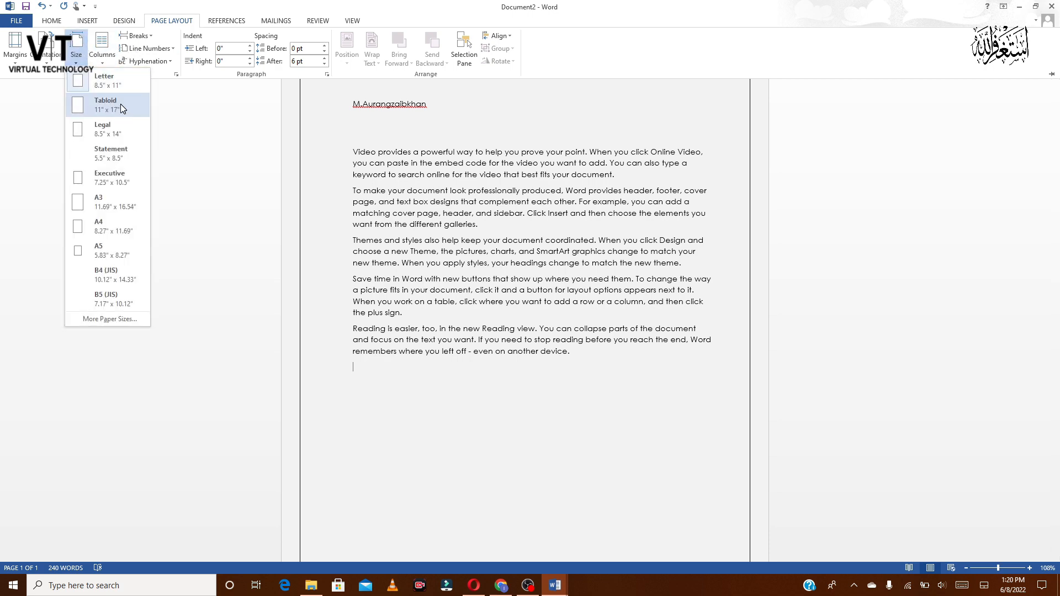
pyautogui.click(120, 103)
pyautogui.click(77, 49)
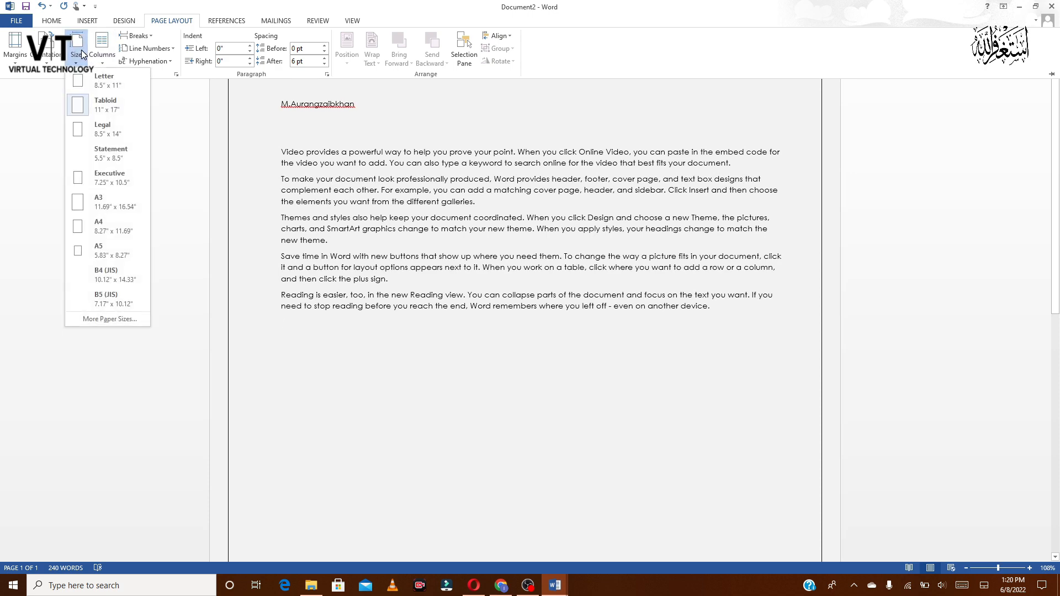
pyautogui.click(102, 129)
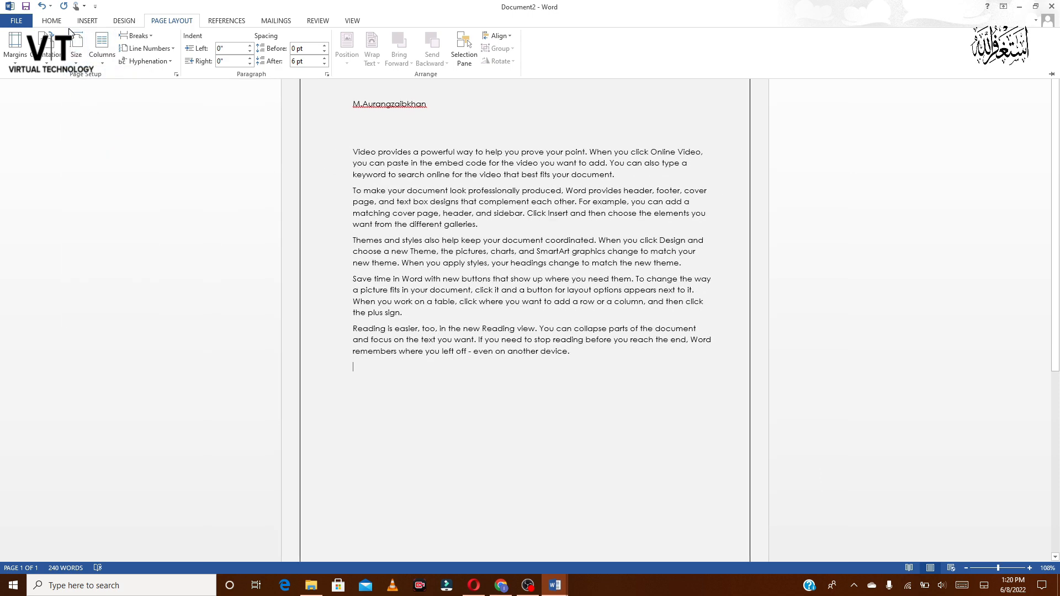
pyautogui.click(76, 45)
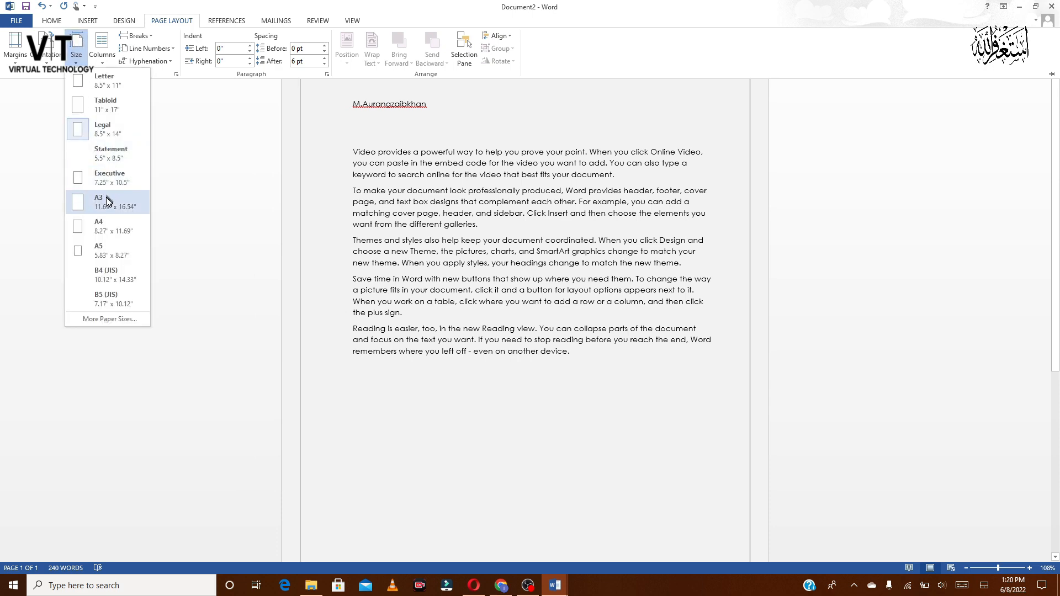
pyautogui.click(106, 198)
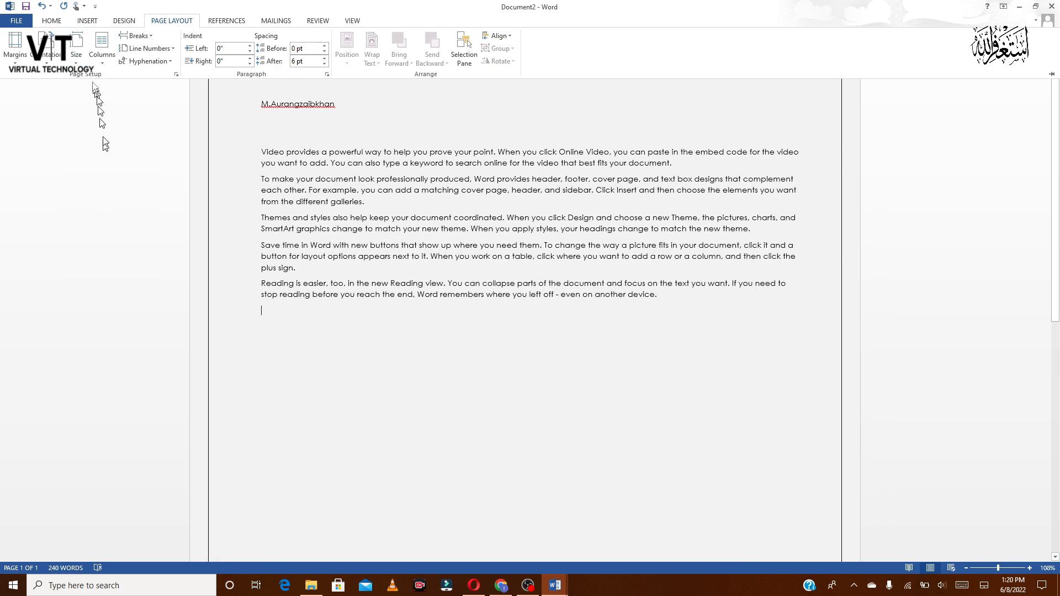
# - Try the A4 and B4 (JIS) paper sizes and return the document to Letter size
pyautogui.click(78, 45)
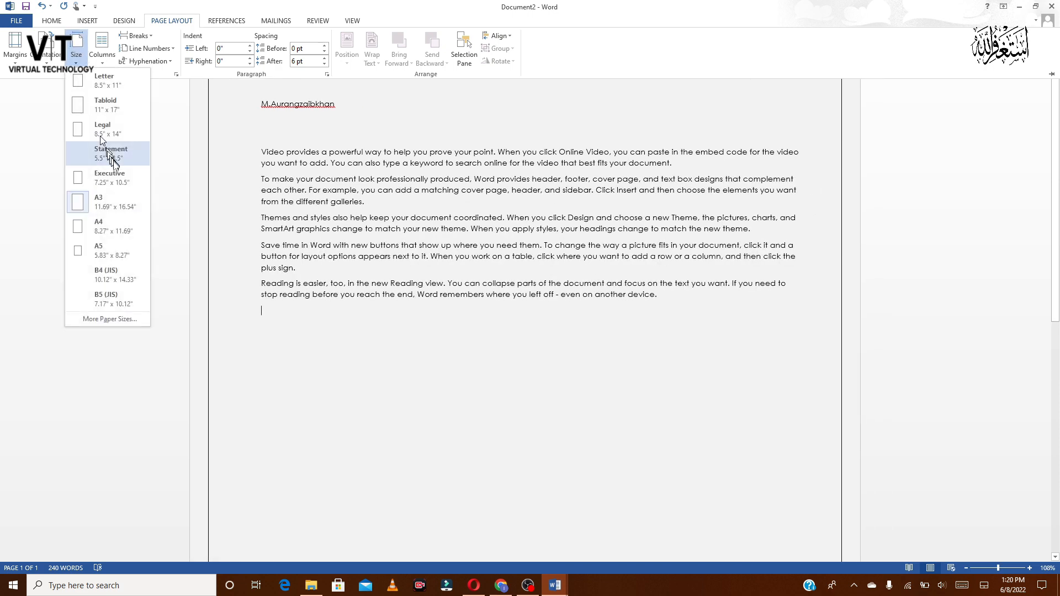
pyautogui.click(103, 228)
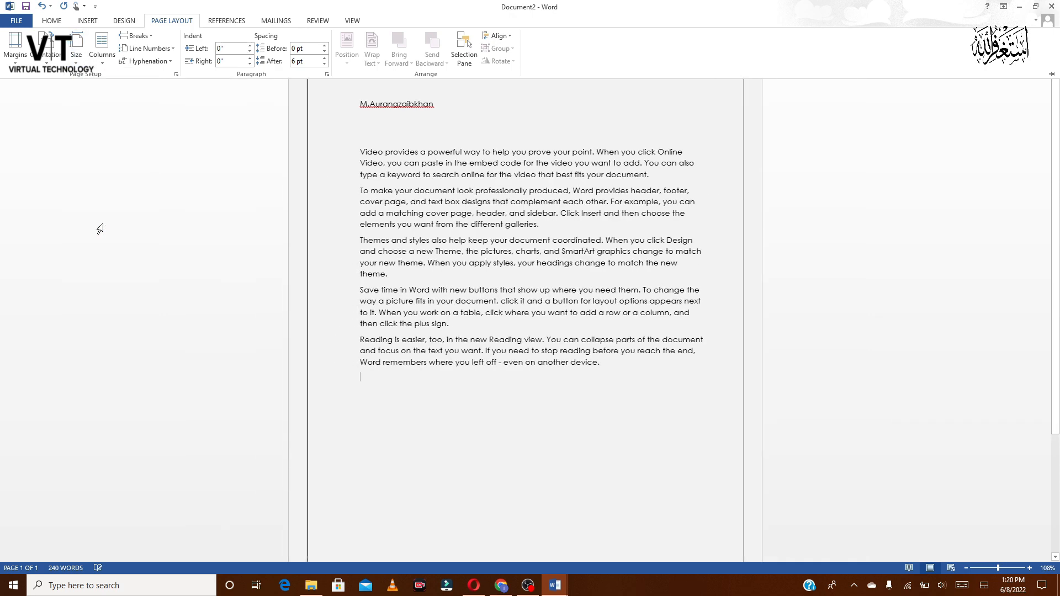
pyautogui.click(78, 47)
pyautogui.click(95, 273)
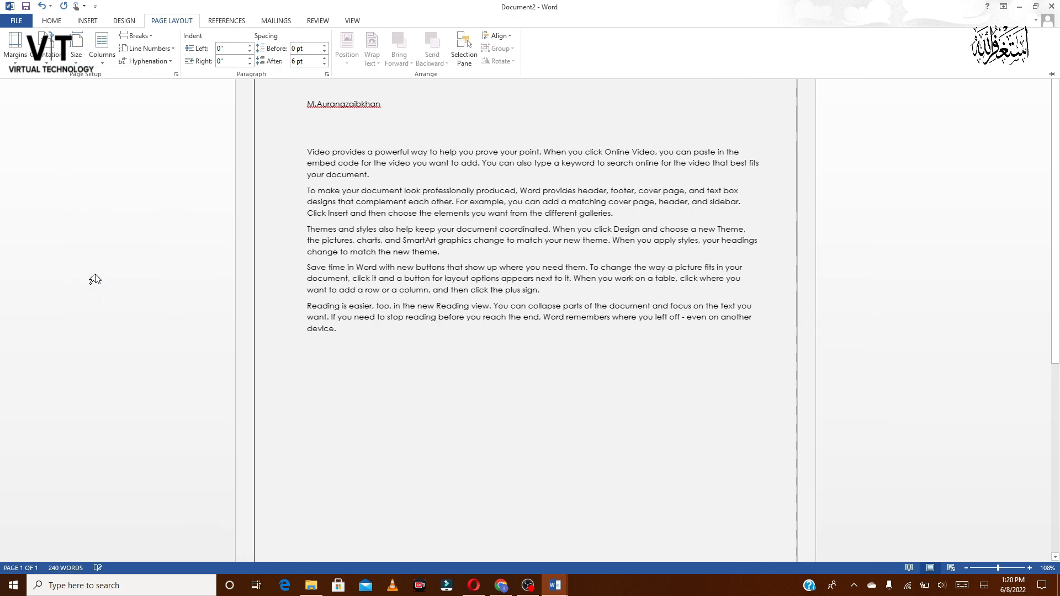
pyautogui.click(78, 55)
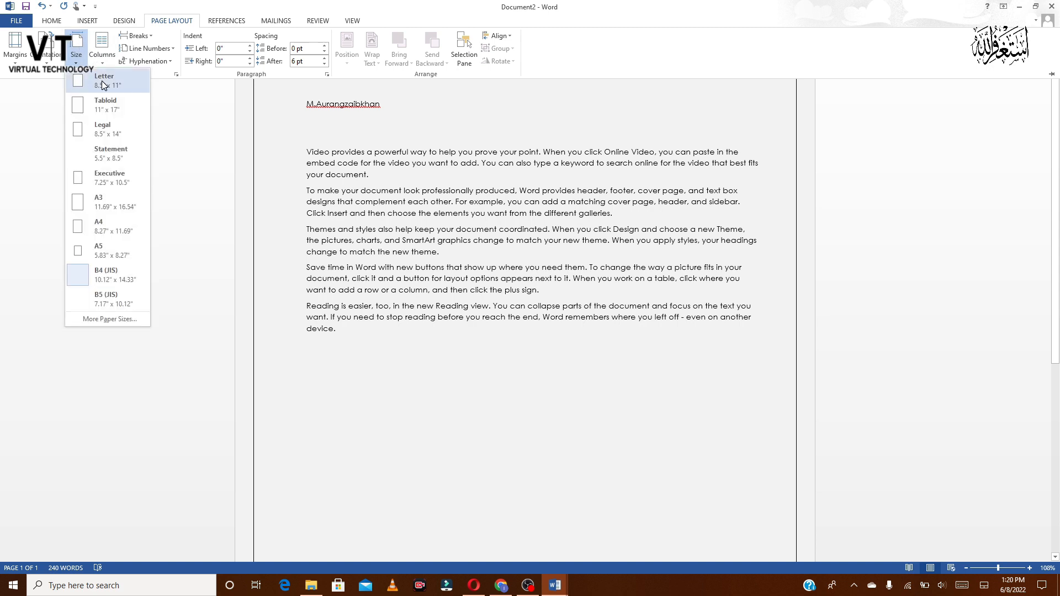
pyautogui.click(90, 78)
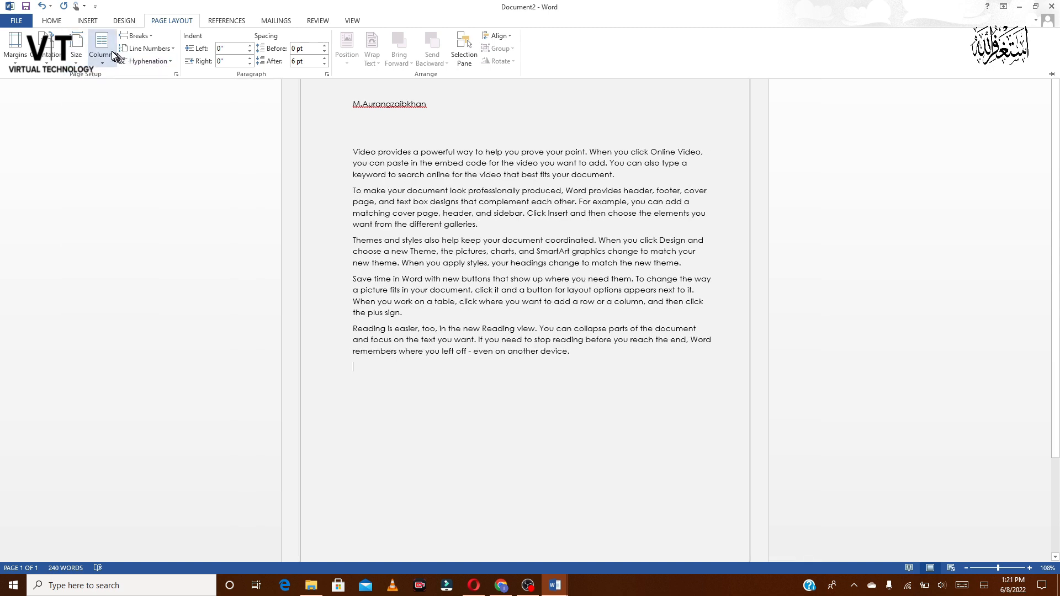
# - Lay out the document text in two columns
pyautogui.click(112, 57)
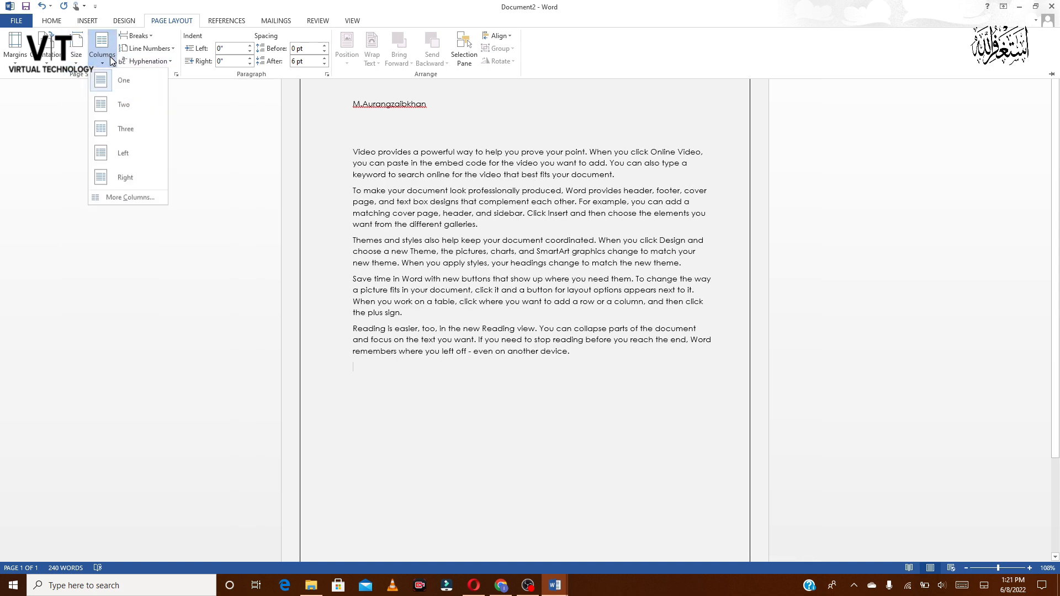
pyautogui.click(114, 106)
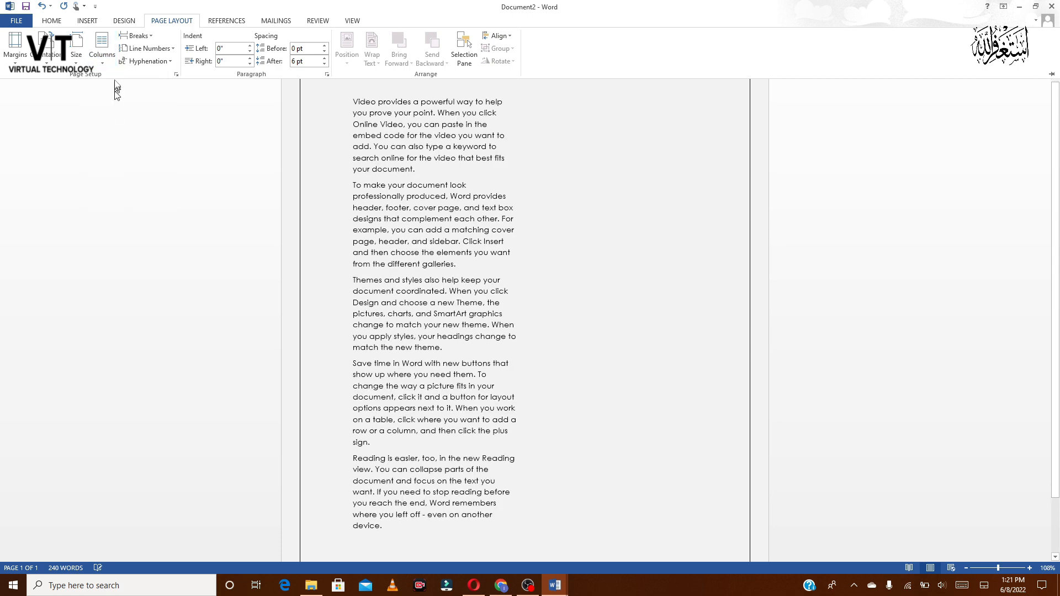
# - Try the Three, Left and Right column layouts on the text and return it to One column
pyautogui.click(113, 40)
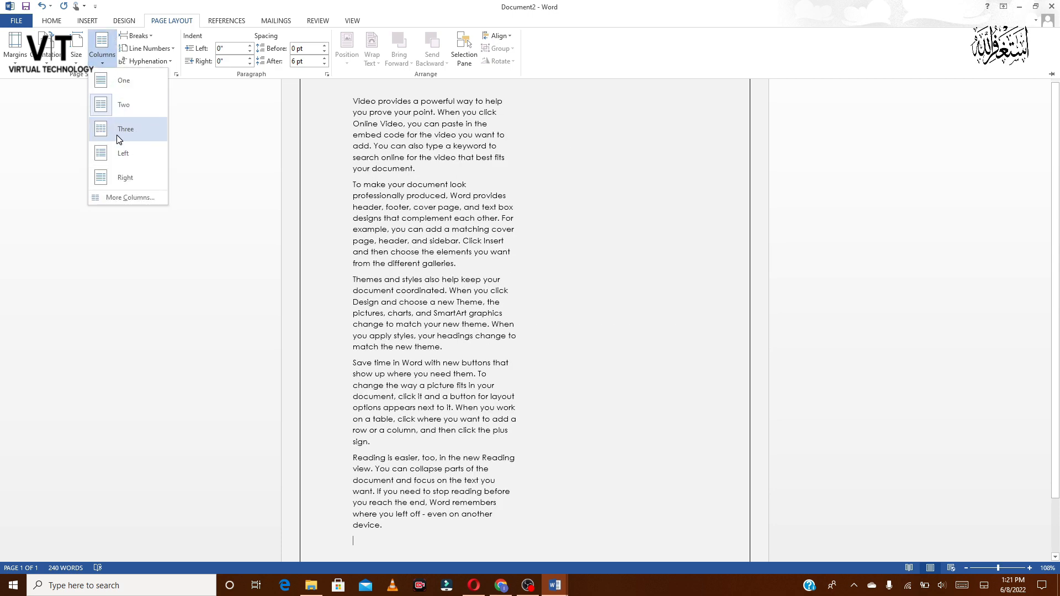
pyautogui.click(114, 132)
pyautogui.click(99, 58)
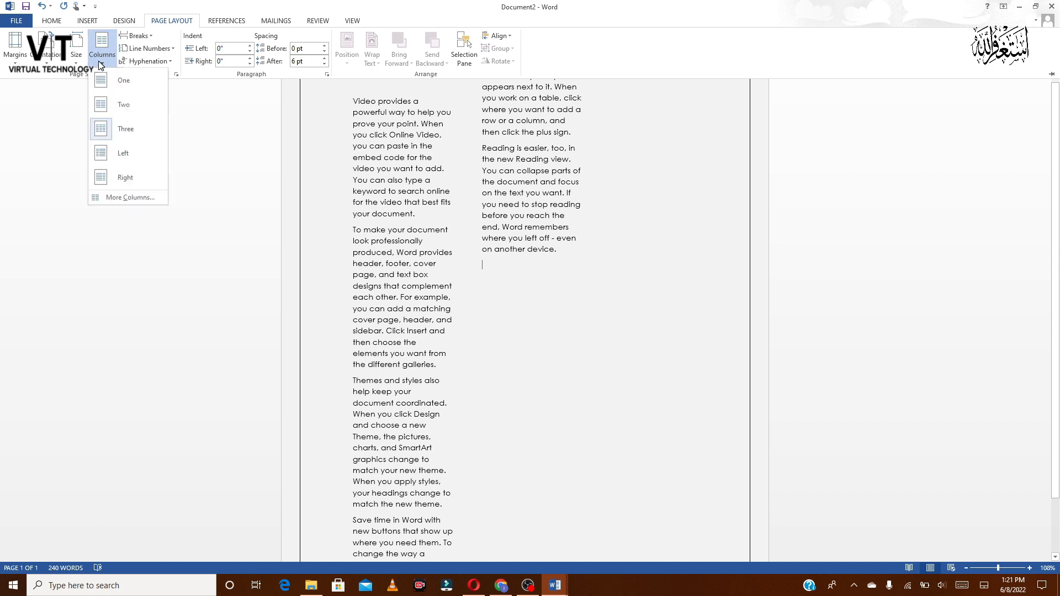
pyautogui.click(111, 157)
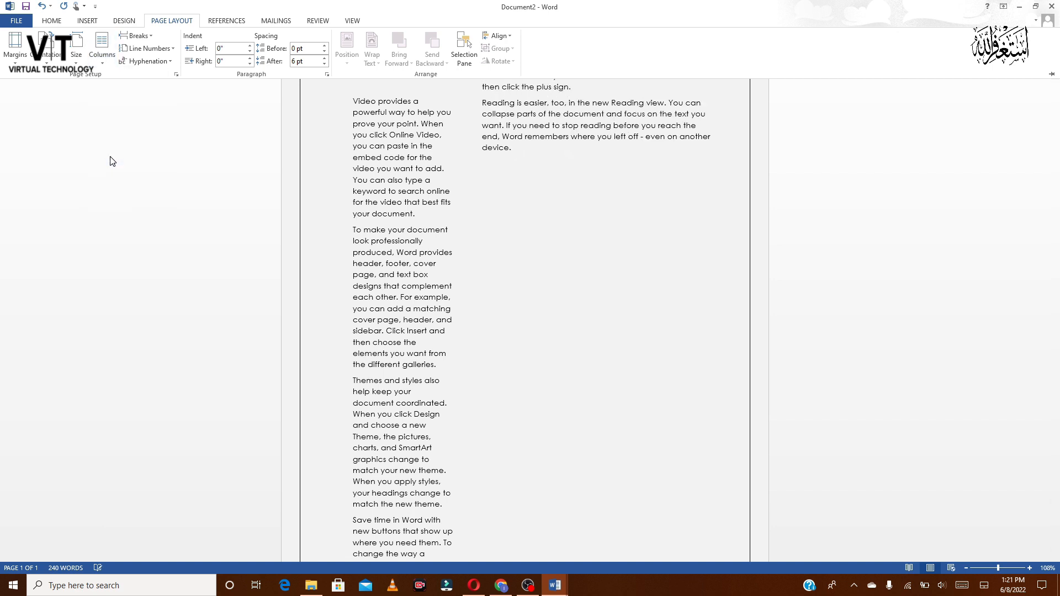
pyautogui.click(102, 45)
pyautogui.click(105, 185)
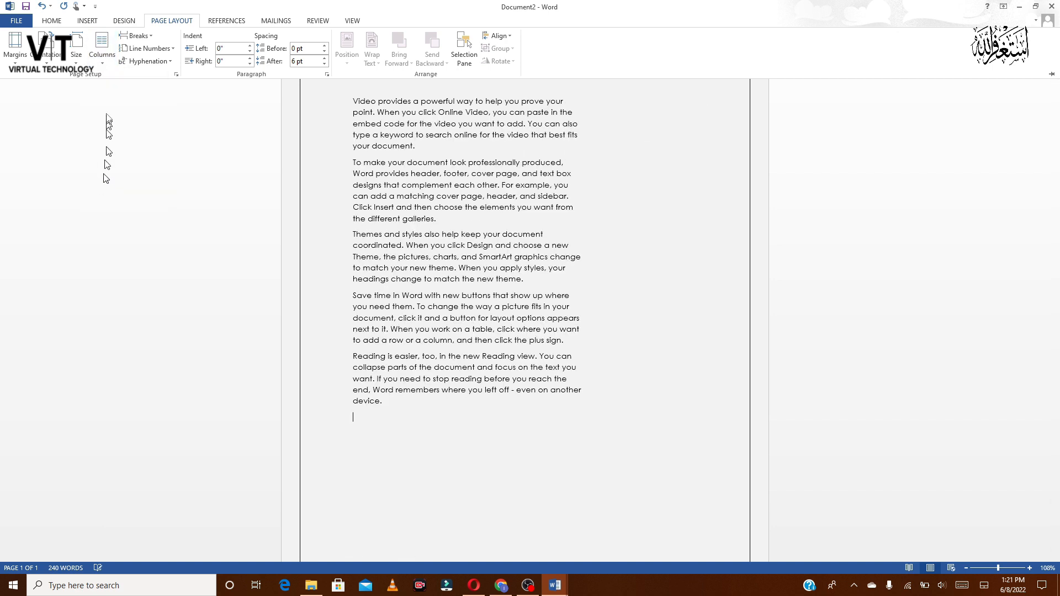
pyautogui.click(107, 46)
pyautogui.click(122, 80)
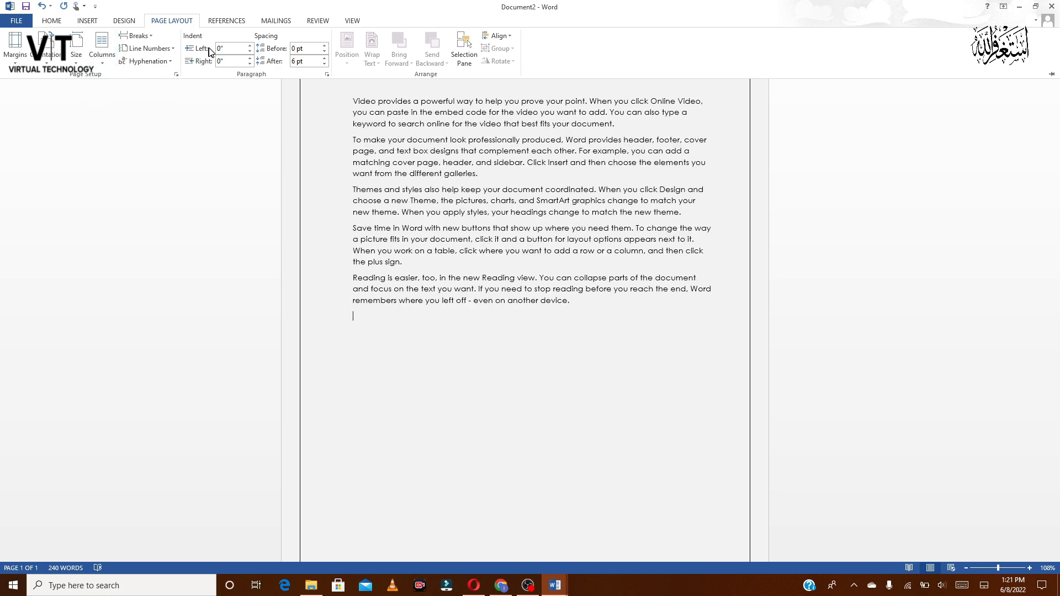
# - Insert a page break and a column break after the document's last paragraph and check the added pages
pyautogui.click(137, 35)
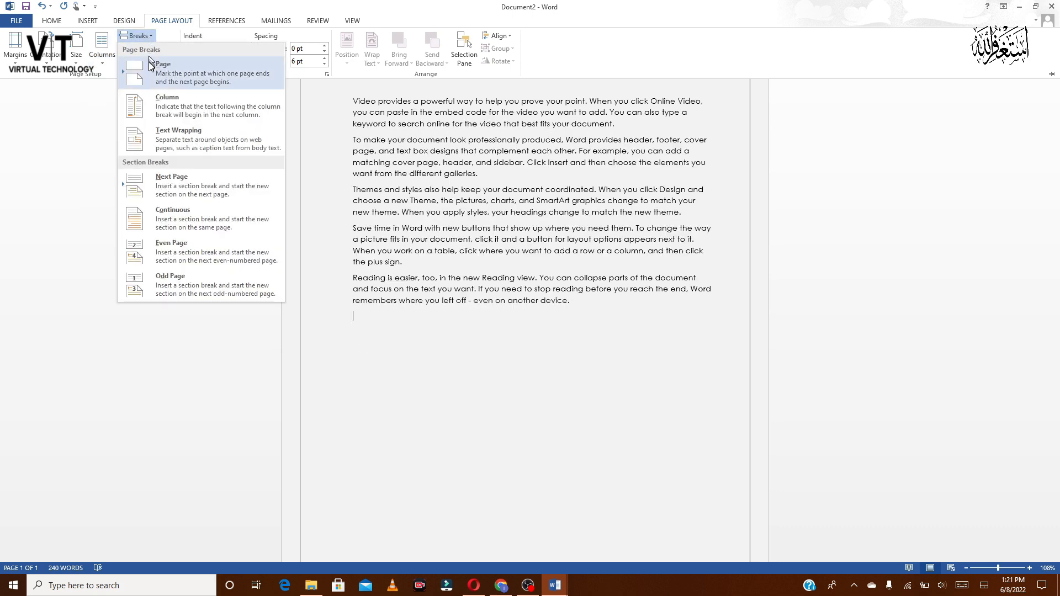
pyautogui.click(183, 75)
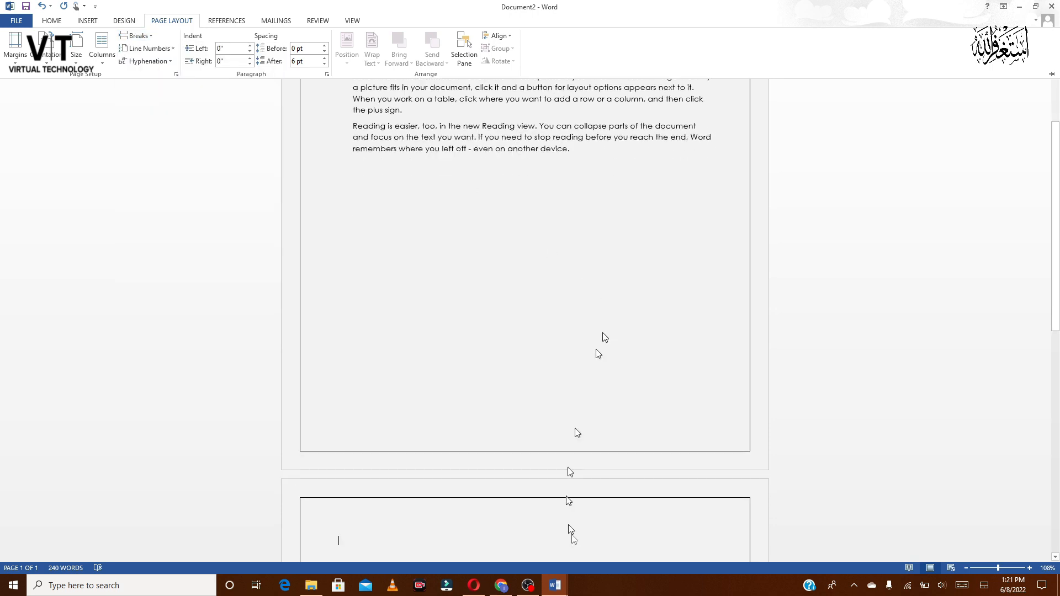
pyautogui.click(128, 41)
pyautogui.click(160, 115)
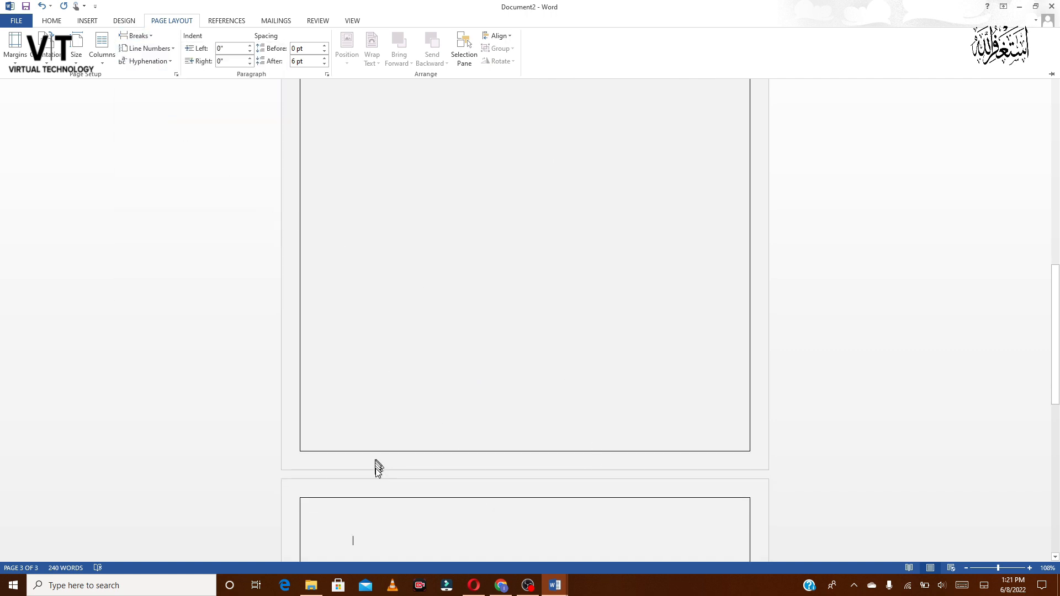
pyautogui.moveTo(1058, 292); pyautogui.dragTo(1058, 127)
pyautogui.moveTo(1050, 204)
pyautogui.mouseDown()
pyautogui.moveTo(1056, 486)
pyautogui.moveTo(1054, 210)
pyautogui.mouseUp()
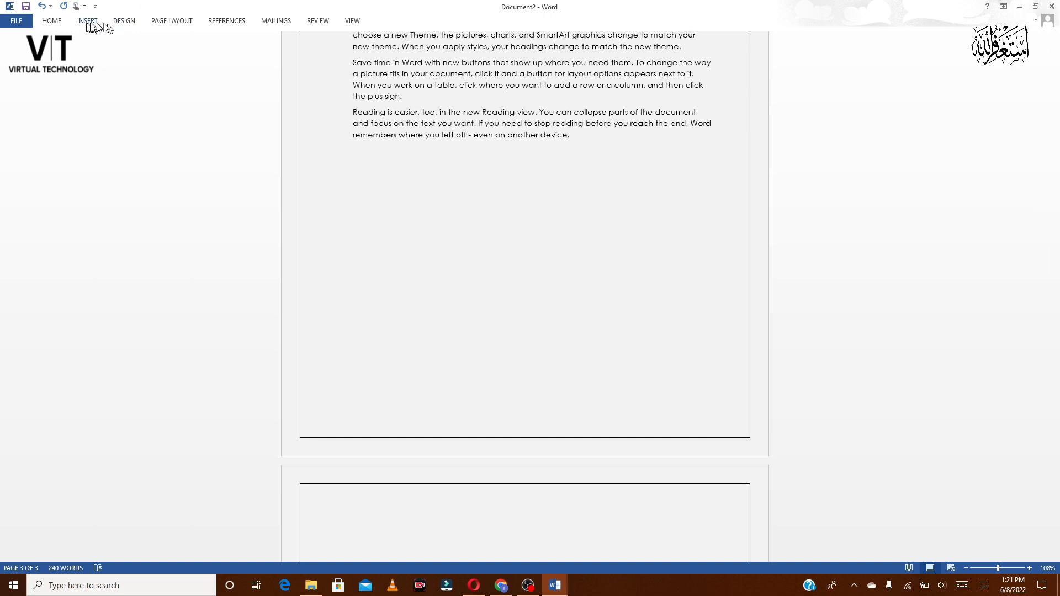
# - Try a Text Wrapping break and a Next Page section break at the end of the document
pyautogui.click(172, 21)
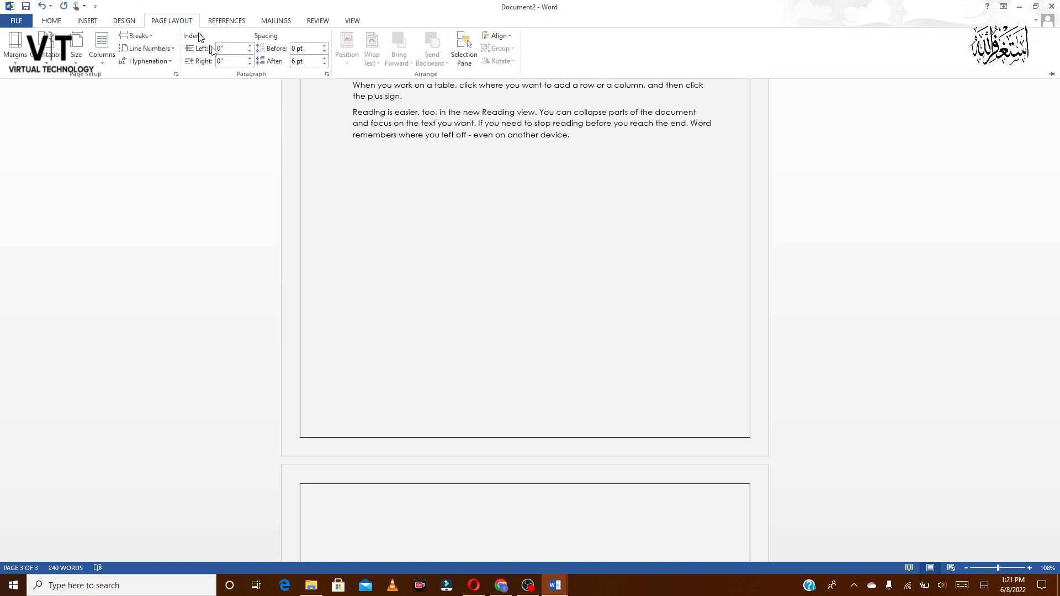
pyautogui.click(140, 35)
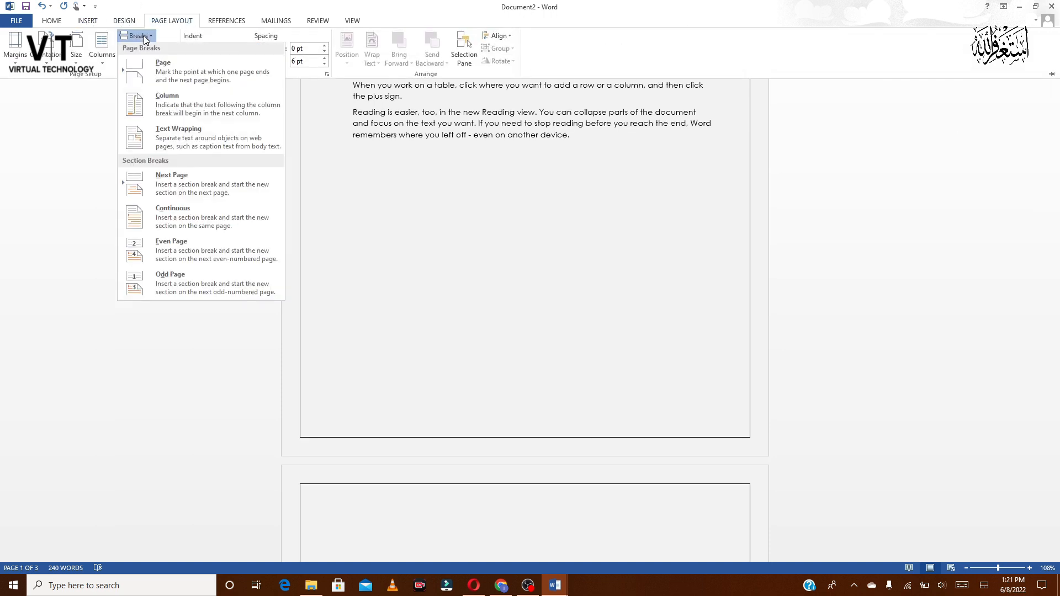
pyautogui.click(202, 146)
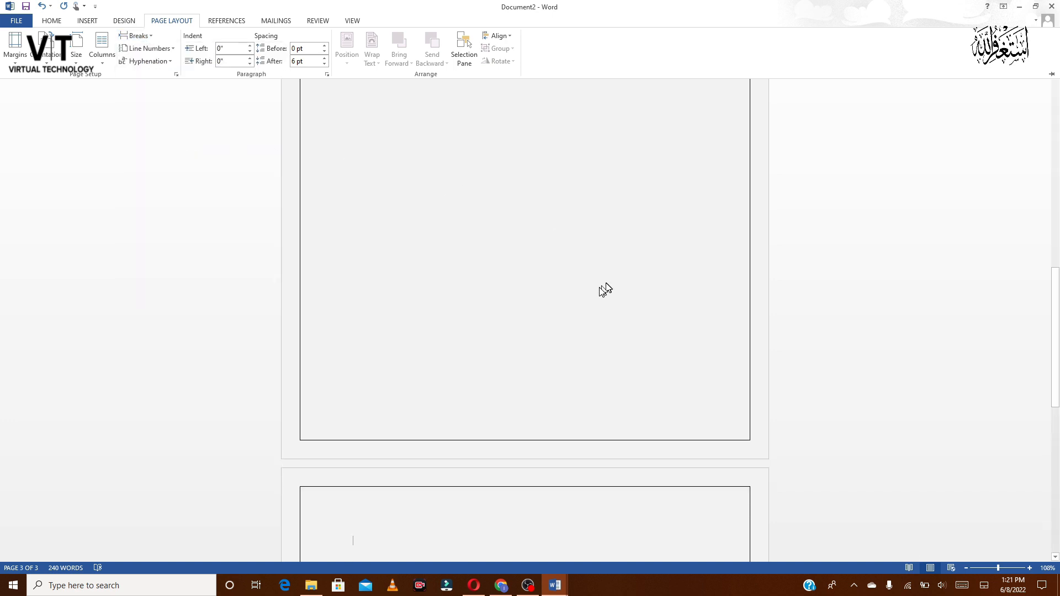
pyautogui.click(369, 543)
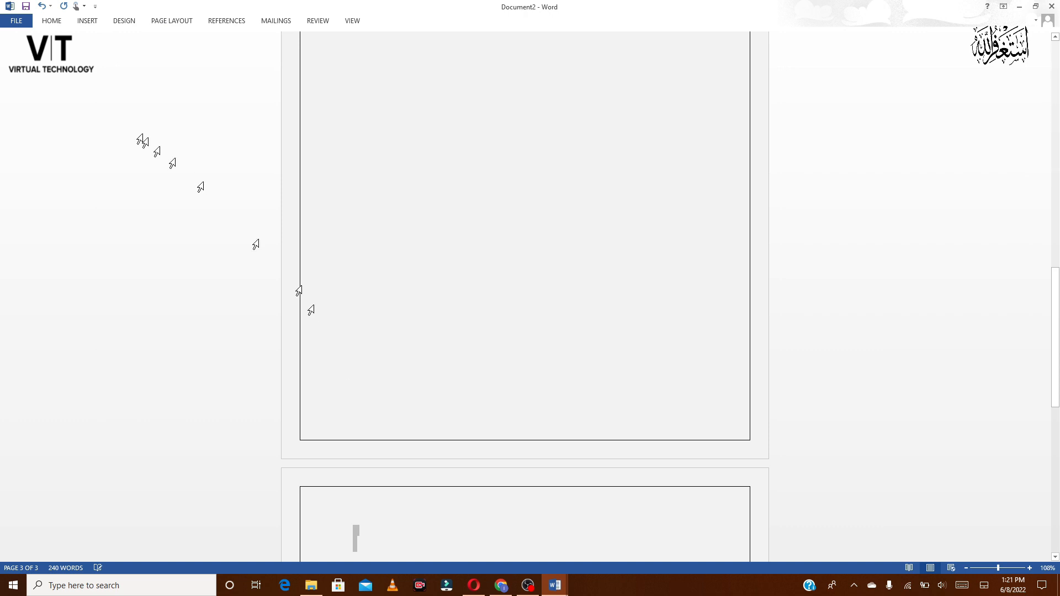
pyautogui.click(171, 21)
pyautogui.click(139, 36)
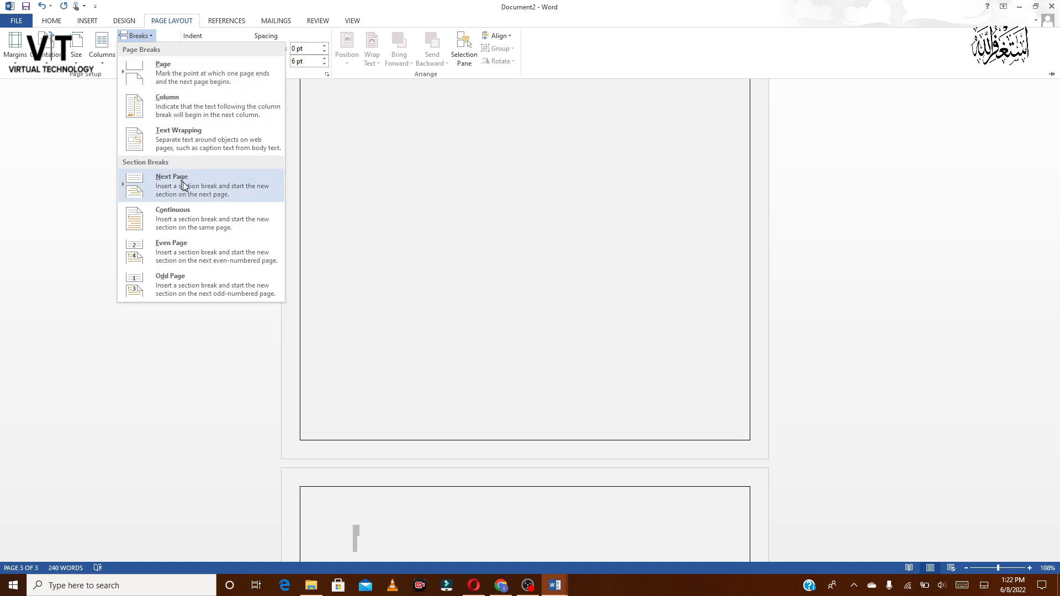
pyautogui.click(183, 181)
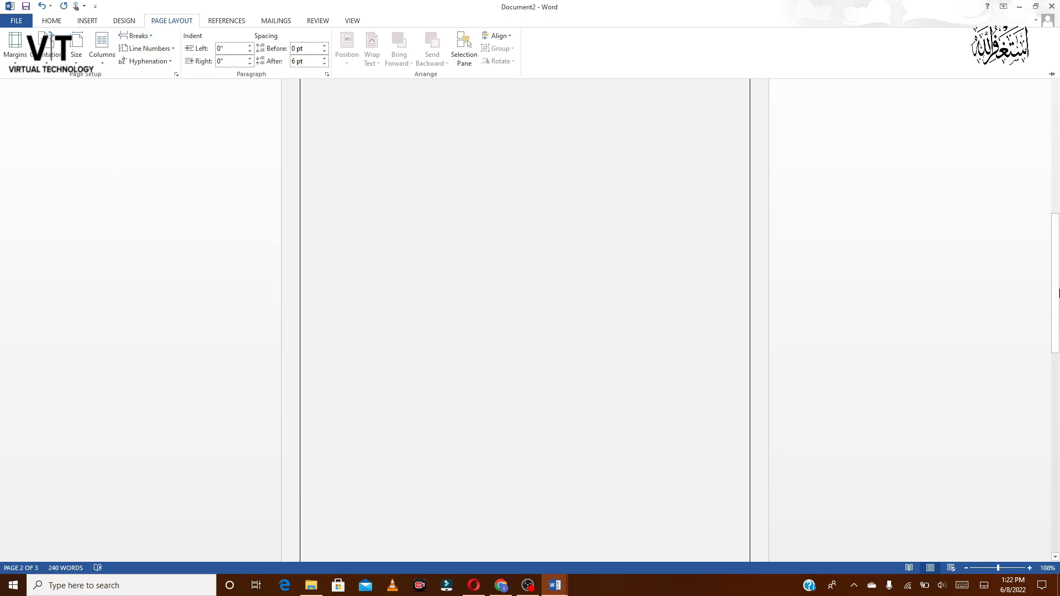
# - Insert an Even Page section break before the first body paragraph and check where the text moves
pyautogui.moveTo(1058, 292); pyautogui.dragTo(990, 66)
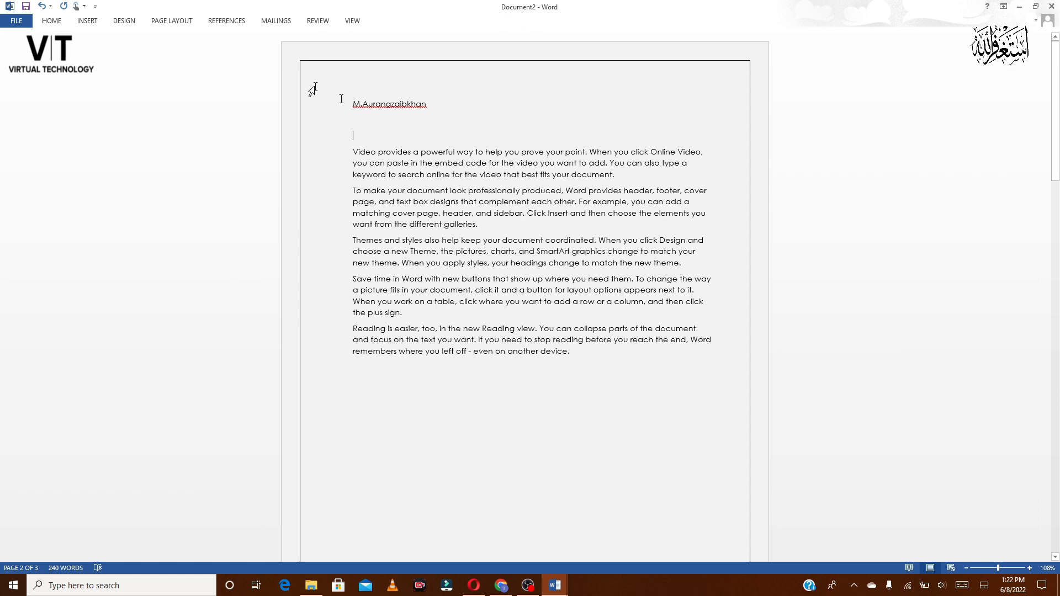
pyautogui.click(172, 20)
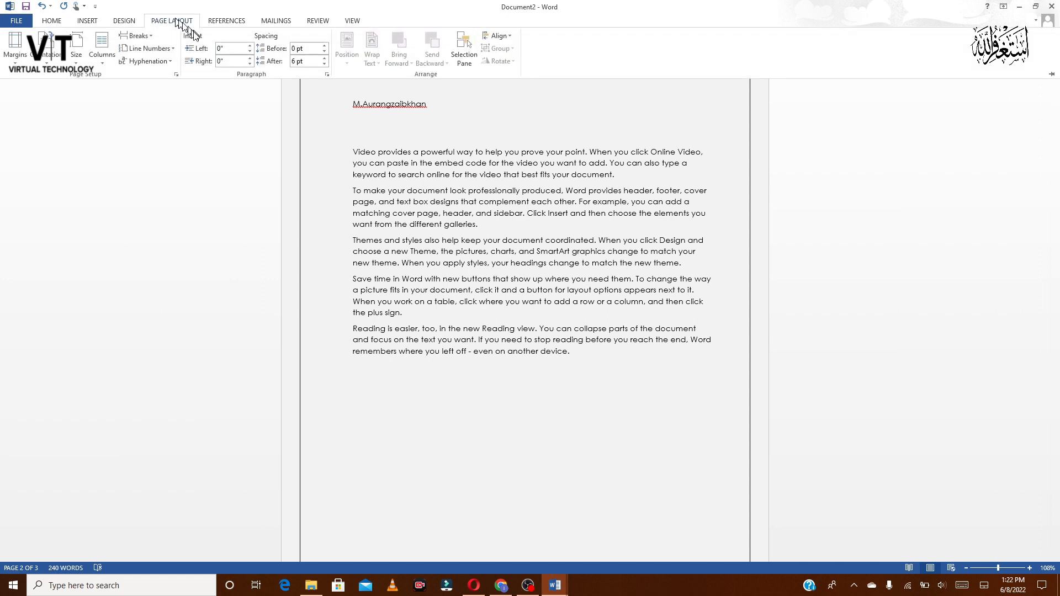
pyautogui.click(153, 36)
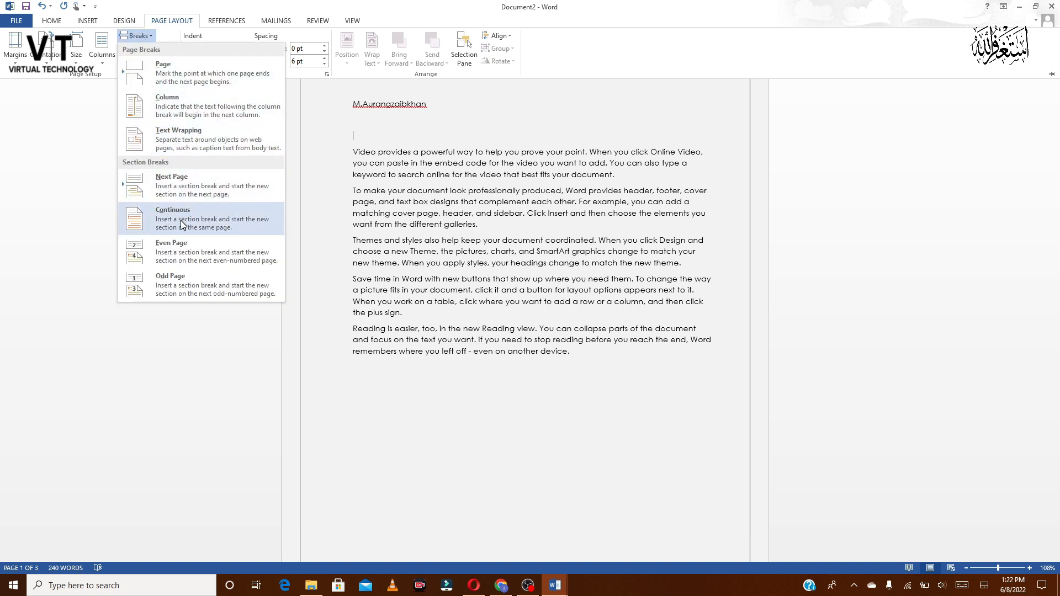
pyautogui.click(164, 255)
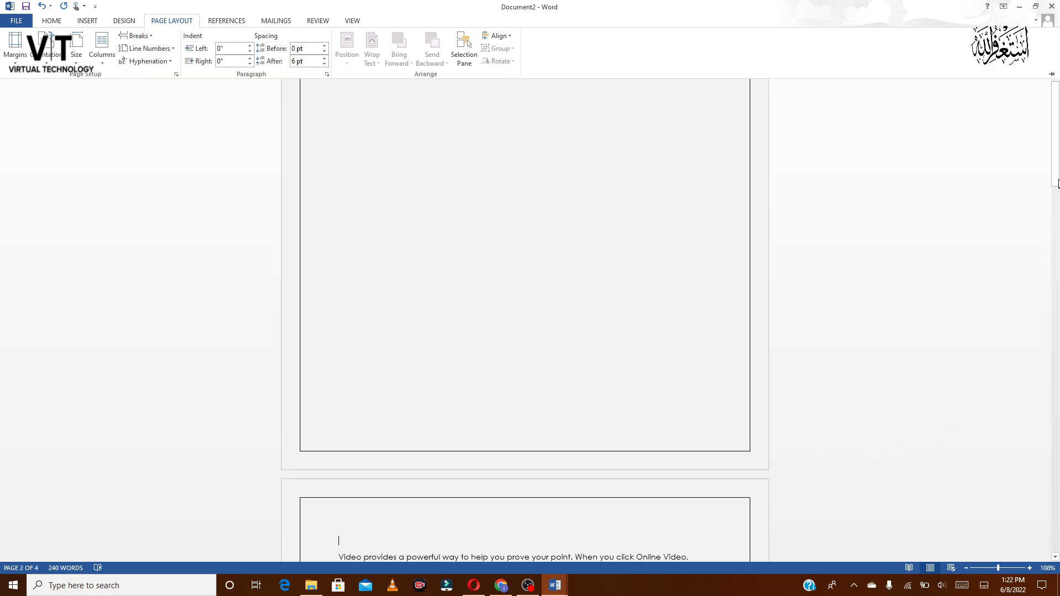
pyautogui.moveTo(1056, 182); pyautogui.dragTo(1055, 147)
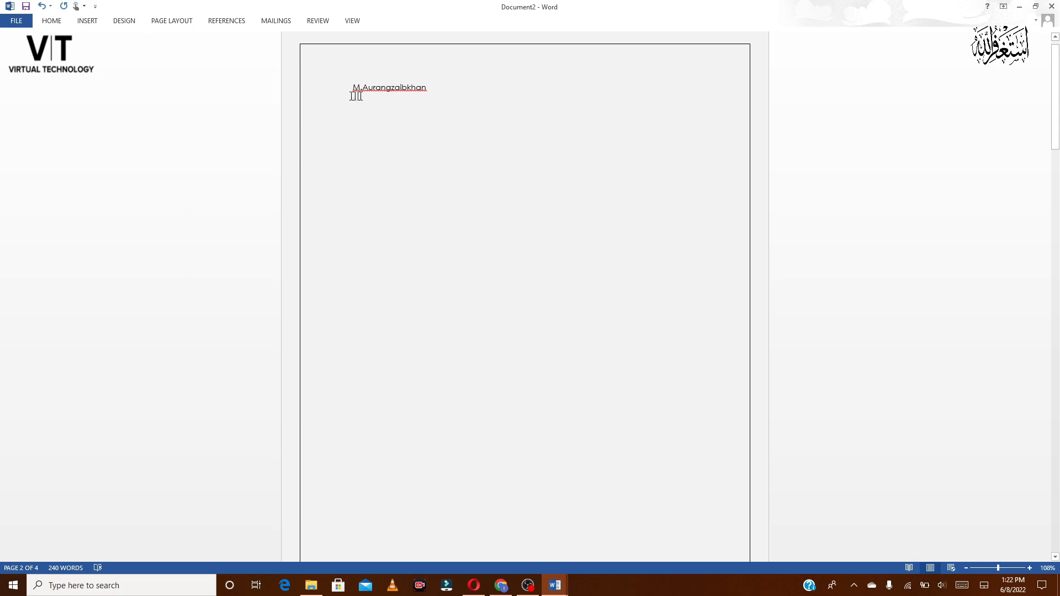
pyautogui.moveTo(1055, 113); pyautogui.dragTo(927, 4)
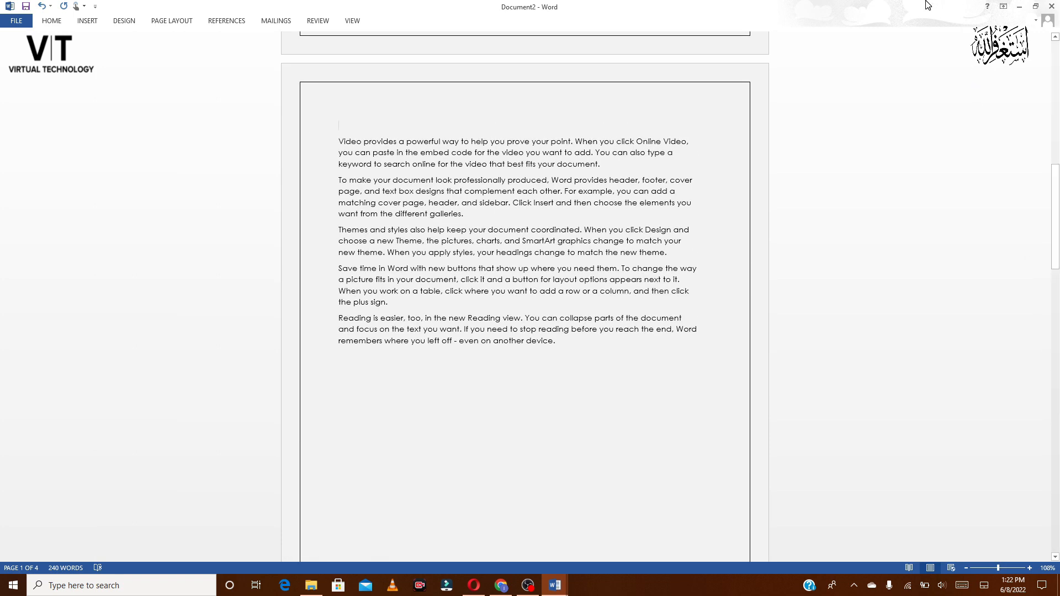
pyautogui.moveTo(1058, 193); pyautogui.dragTo(1057, 237)
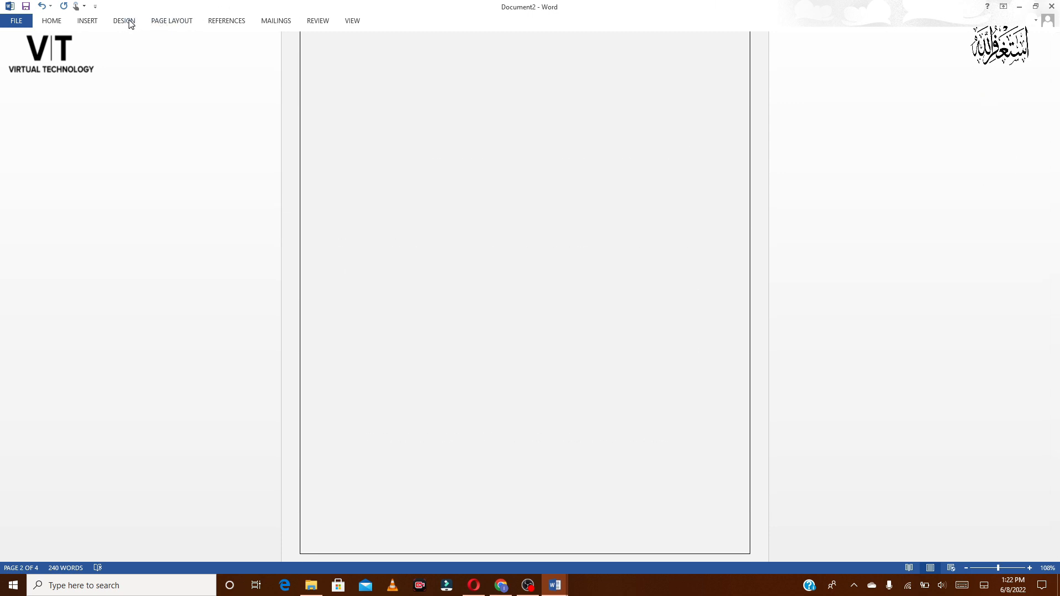
# - Insert an Odd Page section break before the body text and check the page where it starts
pyautogui.click(180, 22)
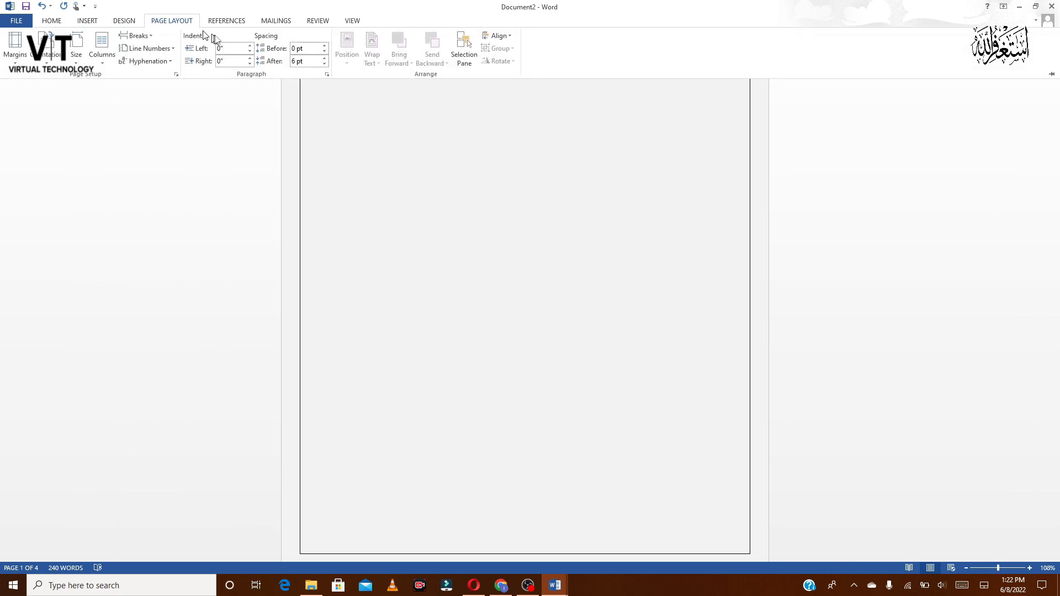
pyautogui.click(136, 36)
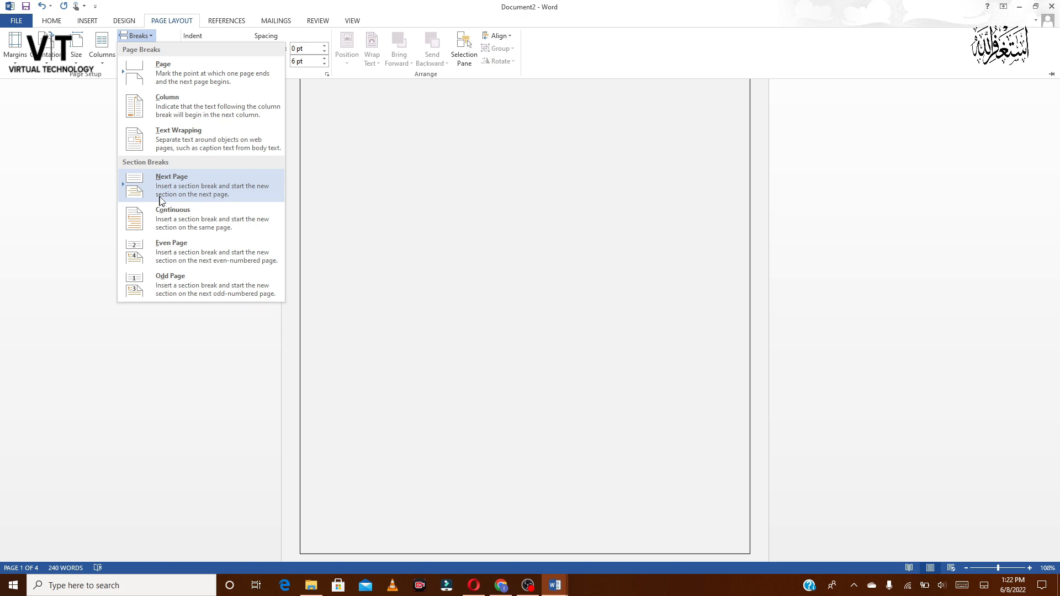
pyautogui.click(181, 289)
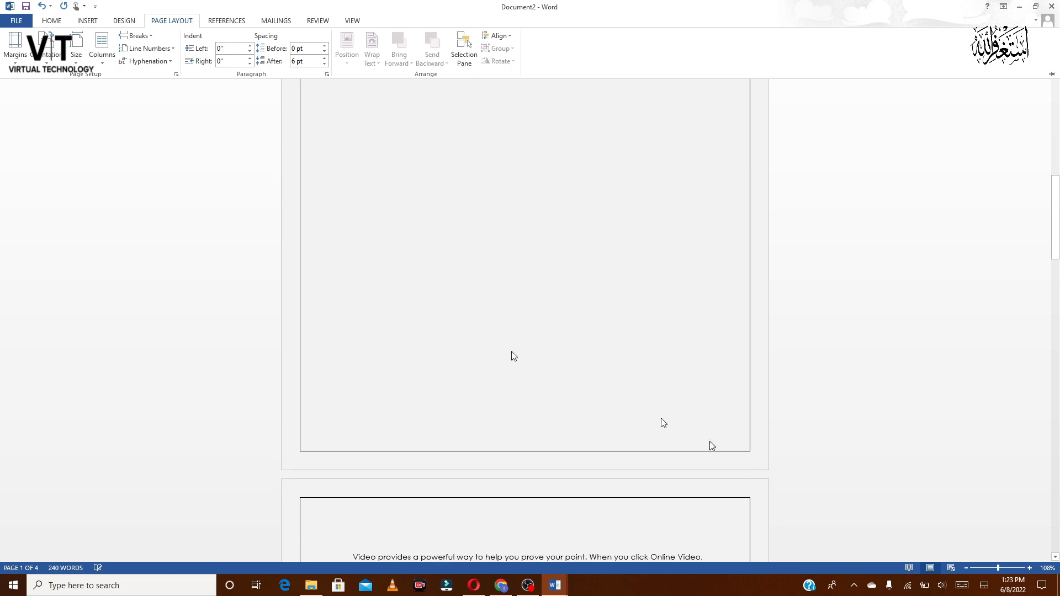
pyautogui.click(1058, 268)
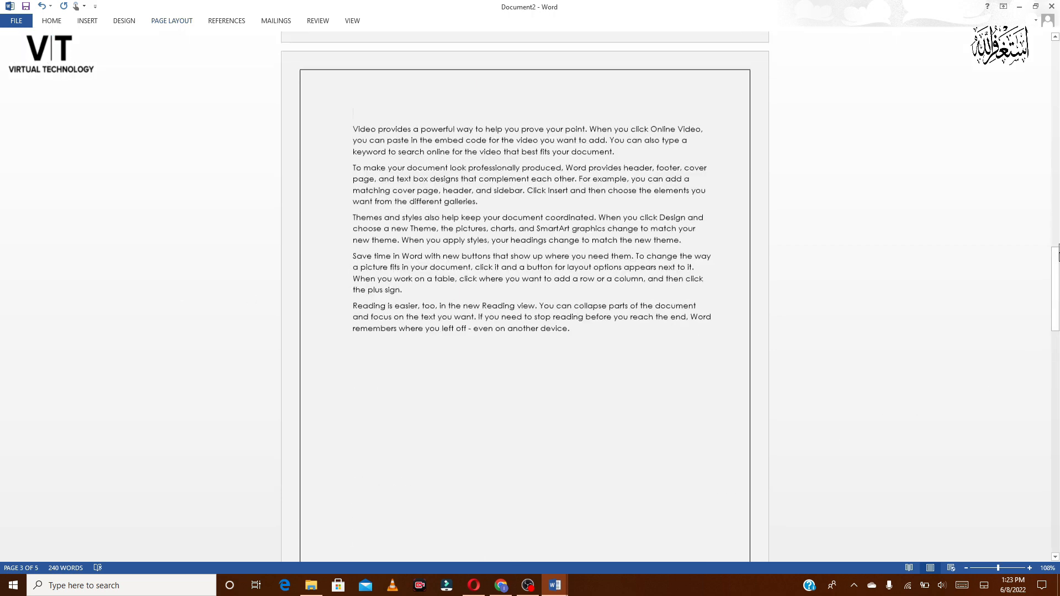
pyautogui.moveTo(1057, 243); pyautogui.dragTo(1057, 273)
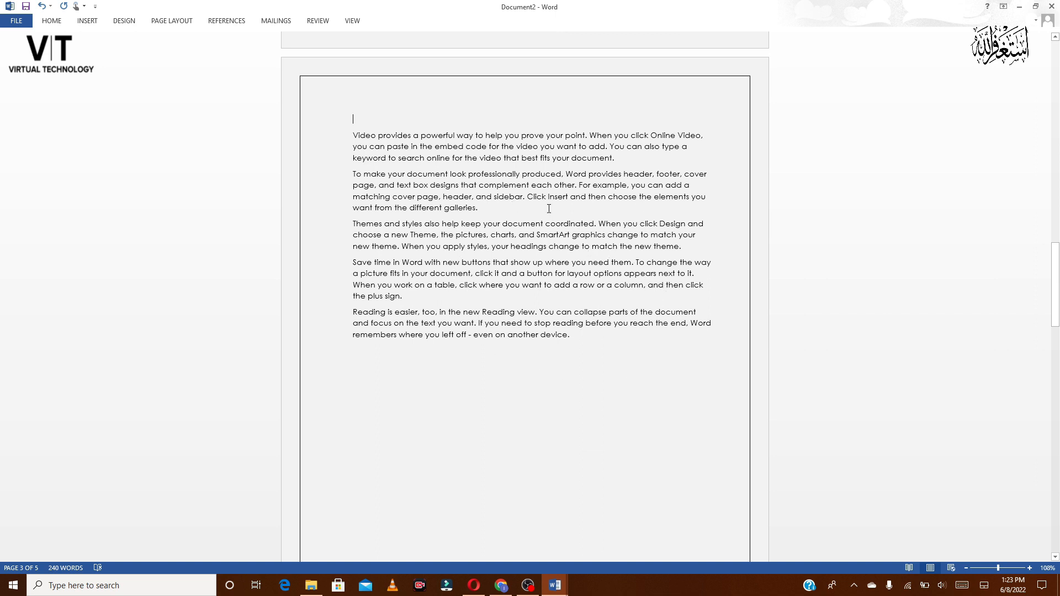
# - Insert a page break directly before the body text and review the document's pages
pyautogui.click(172, 21)
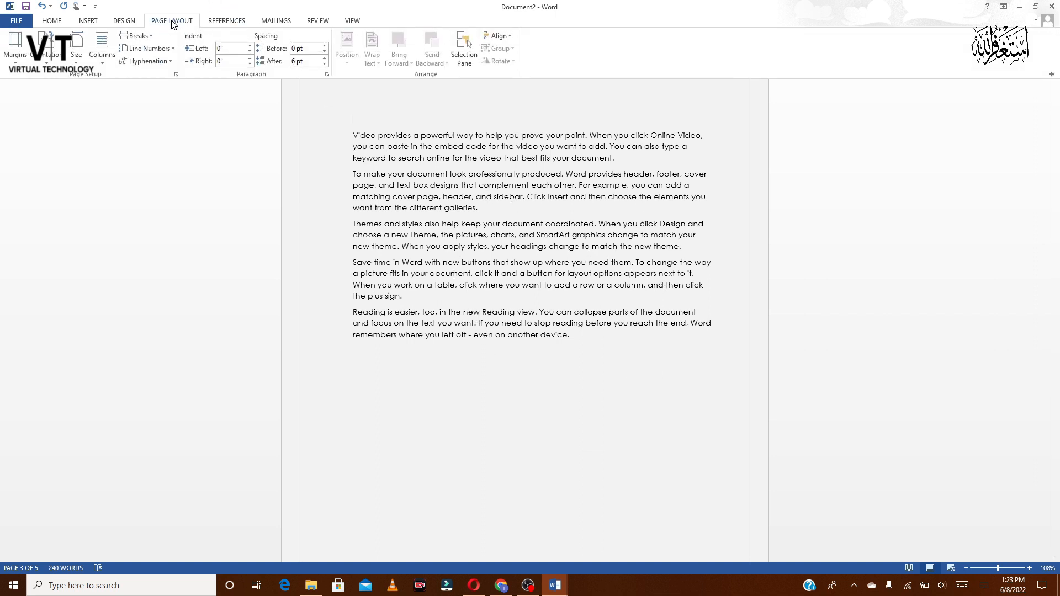
pyautogui.click(148, 36)
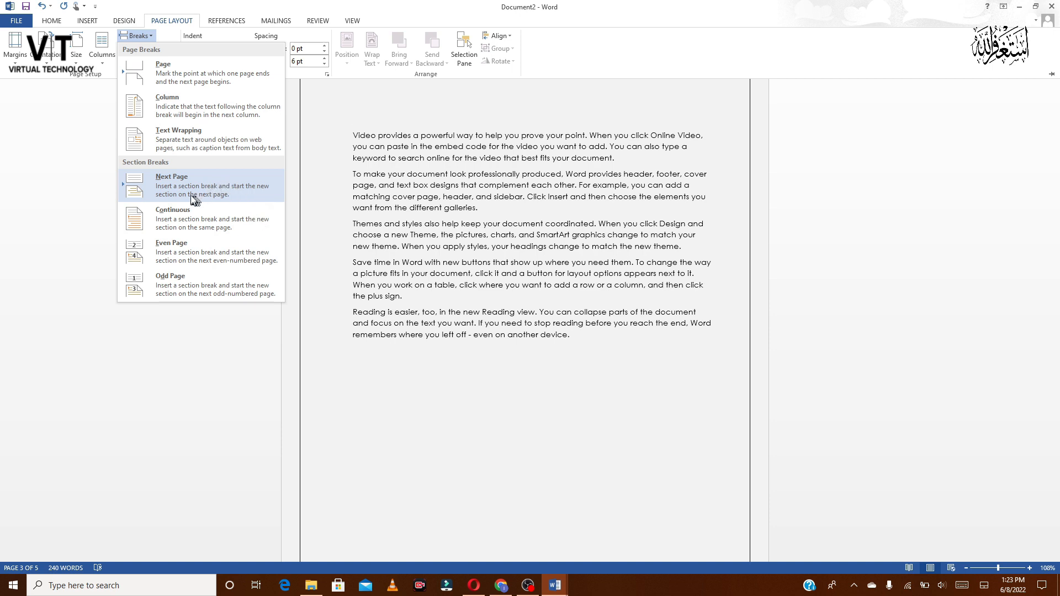
pyautogui.click(200, 73)
pyautogui.moveTo(1058, 264); pyautogui.dragTo(1059, 63)
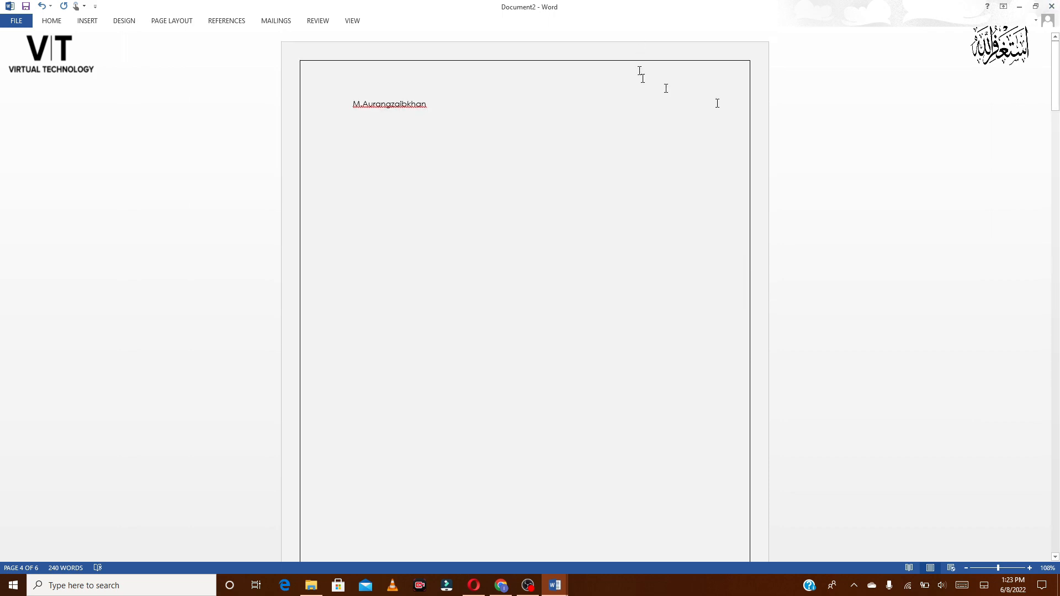
pyautogui.moveTo(1058, 116); pyautogui.dragTo(1049, 176)
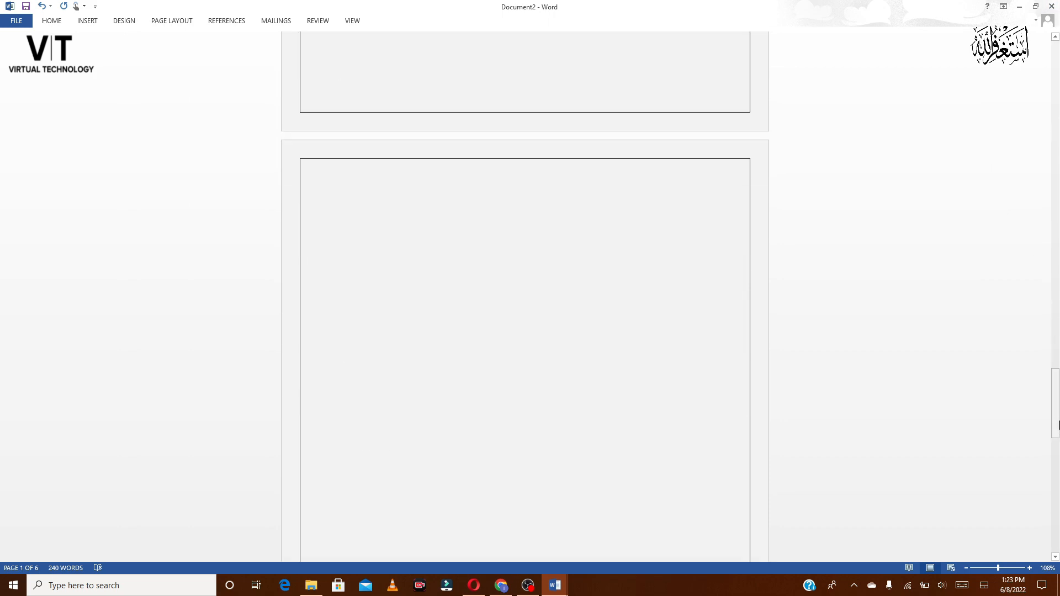
# - Undo the inserted breaks, the column layouts and the latest paper size changes
pyautogui.click(172, 22)
pyautogui.click(42, 6)
pyautogui.click(42, 6)
pyautogui.click(42, 6)
pyautogui.click(42, 6)
pyautogui.click(42, 6)
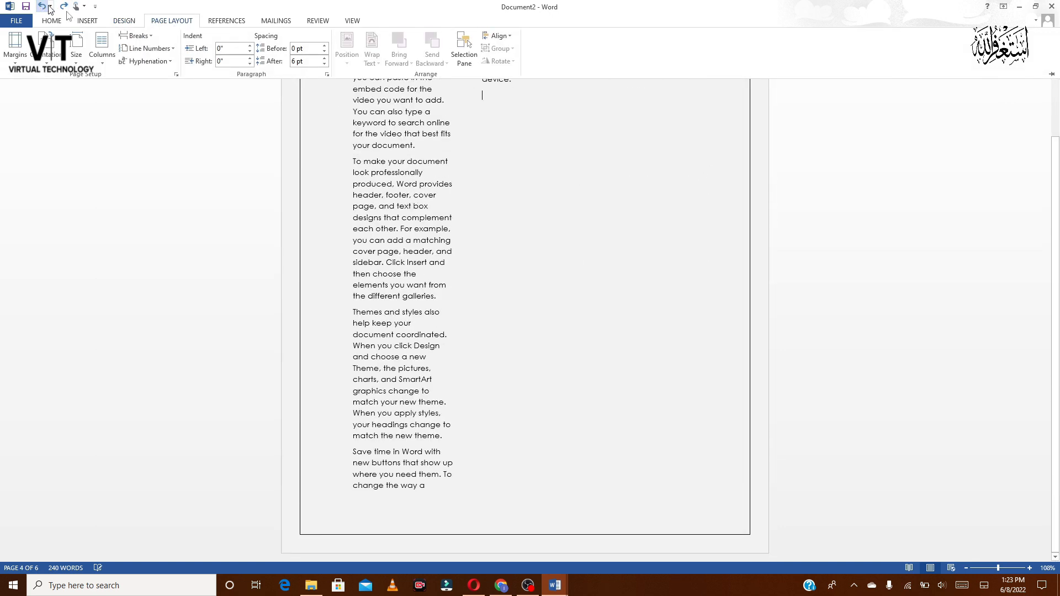
pyautogui.click(42, 6)
pyautogui.click(42, 6)
pyautogui.click(42, 6)
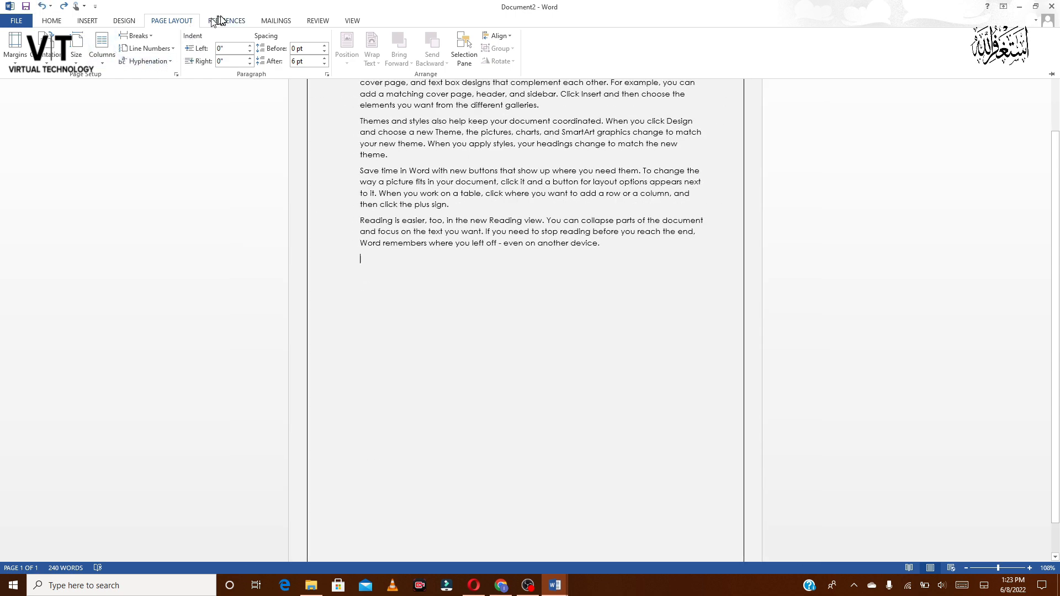
# - Open the line numbering options and accept the page layout settings for the whole document
pyautogui.click(165, 49)
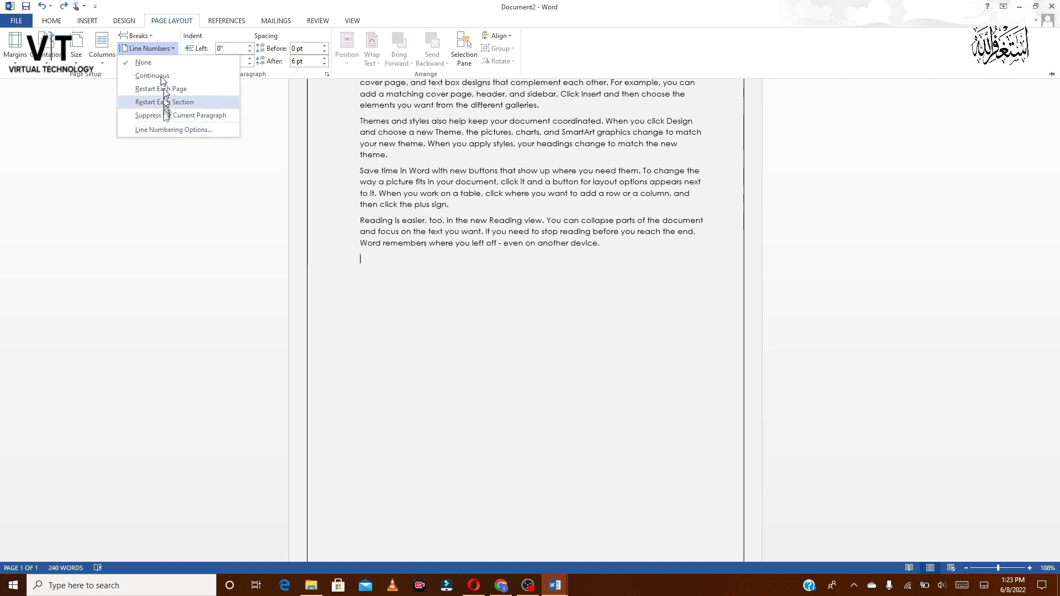
pyautogui.click(163, 126)
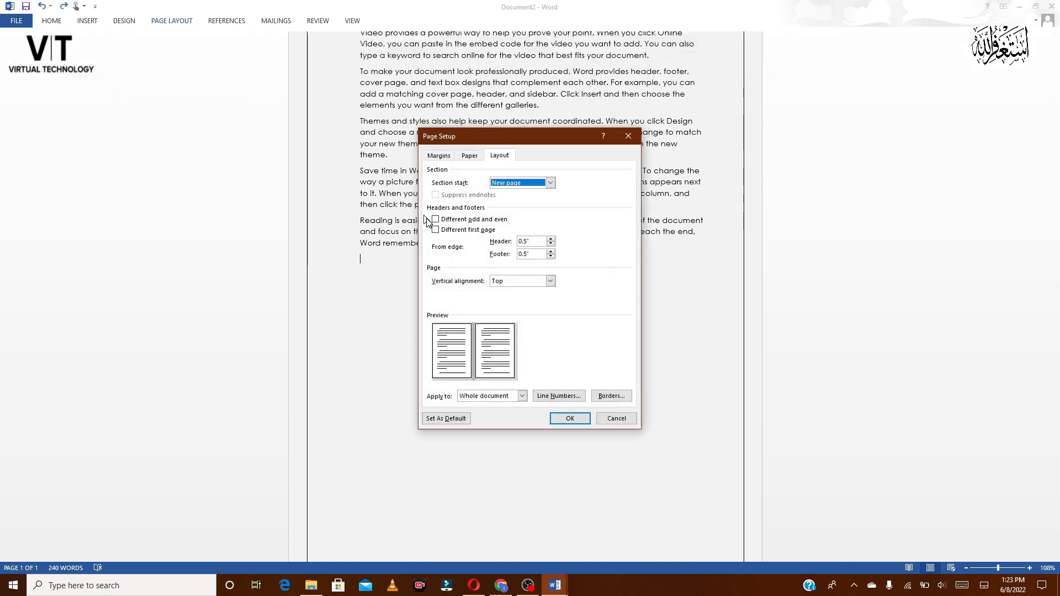
pyautogui.click(573, 421)
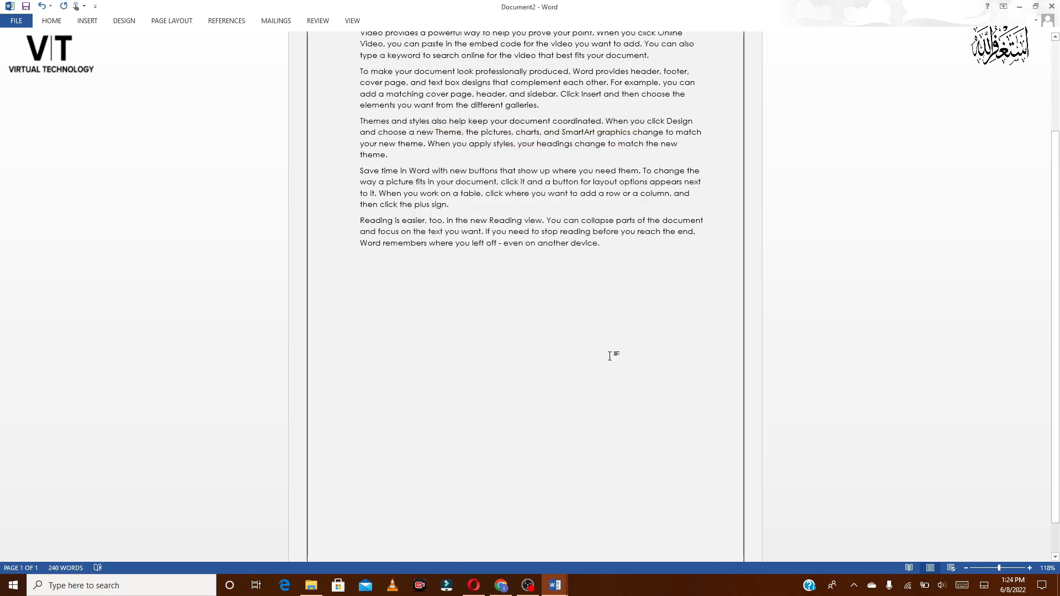
# - Run manual hyphenation on the document
pyautogui.keyDown('ctrl'); pyautogui.scroll(1, 610, 355); pyautogui.keyUp('ctrl')
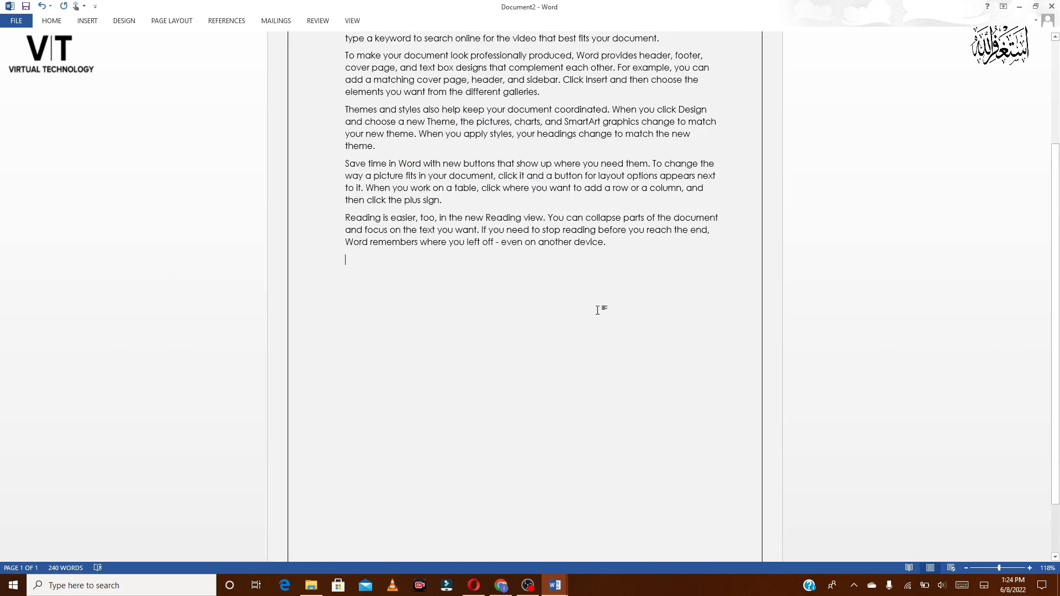
pyautogui.moveTo(1051, 302); pyautogui.dragTo(1045, 39)
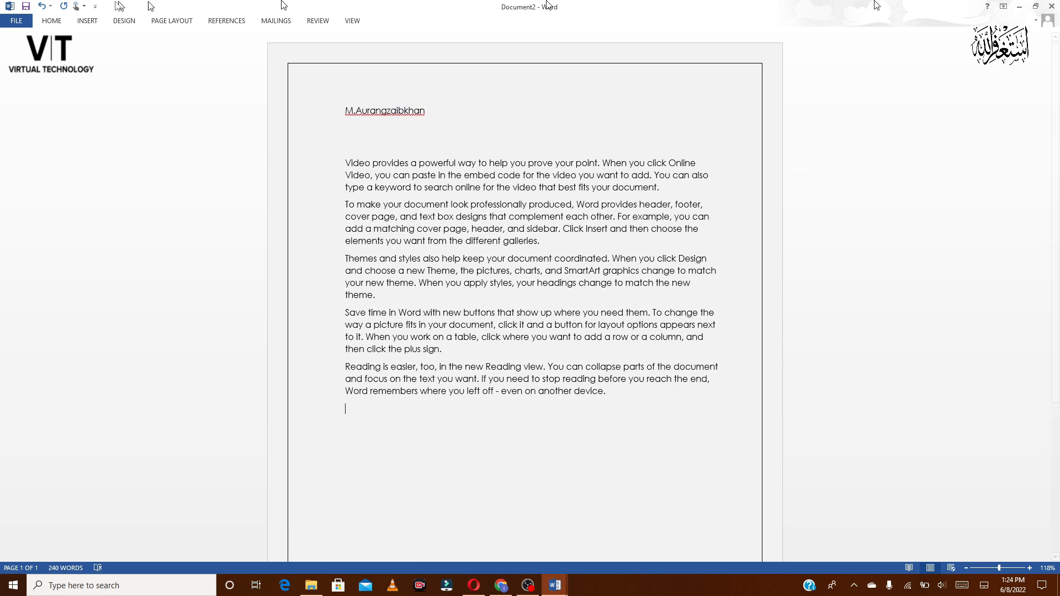
pyautogui.click(183, 23)
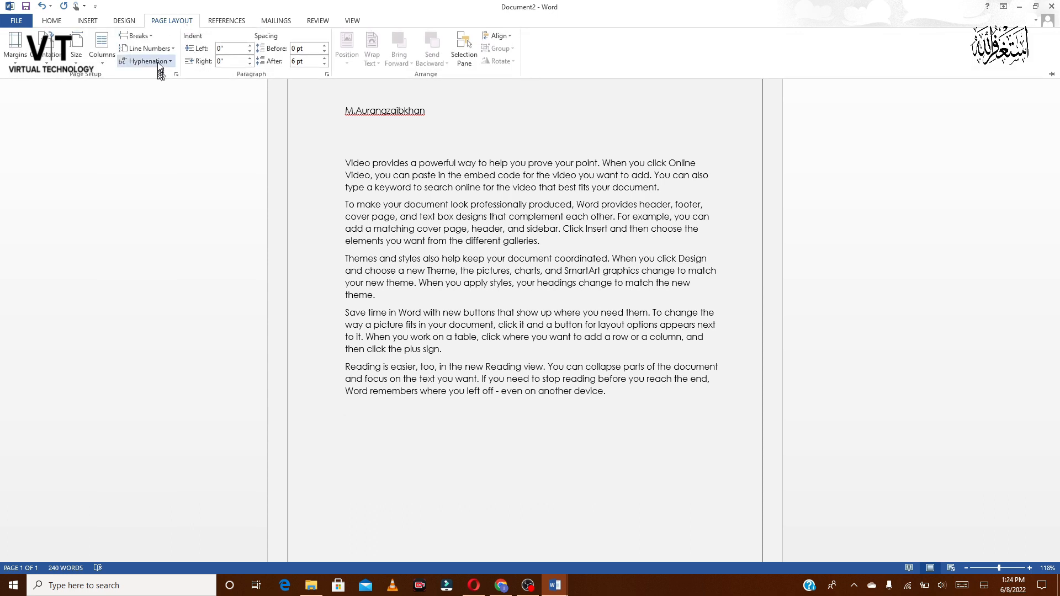
pyautogui.click(168, 63)
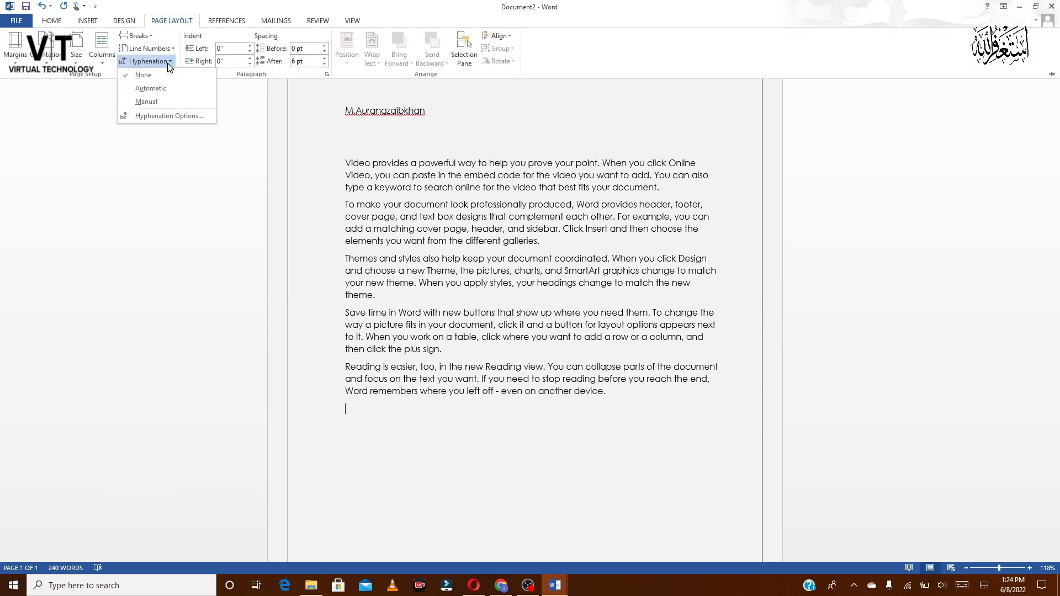
pyautogui.click(159, 103)
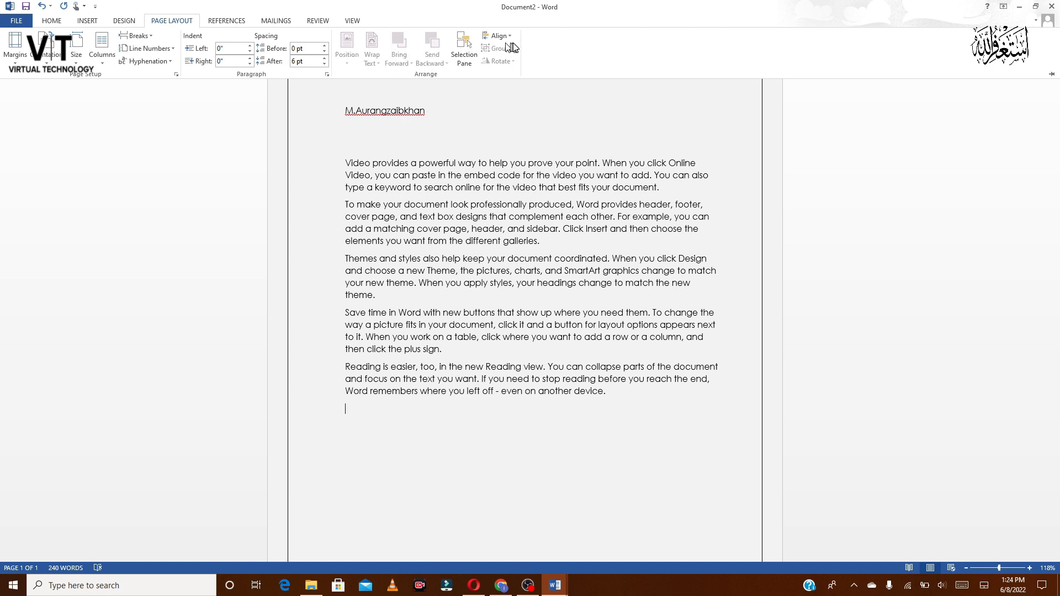
# - Show the Selection pane and review the object alignment options
pyautogui.click(465, 57)
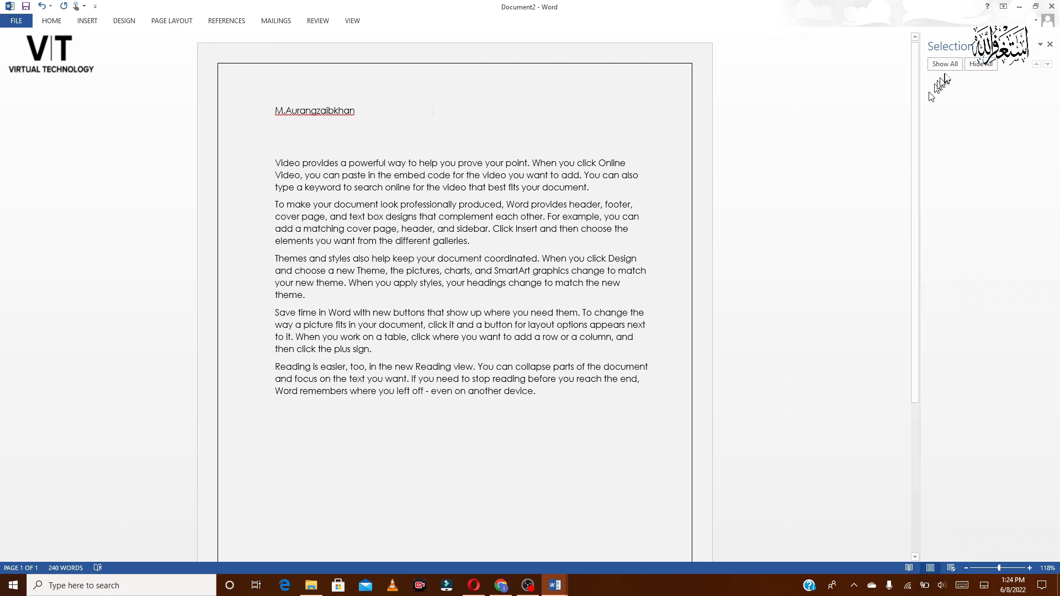
pyautogui.click(182, 22)
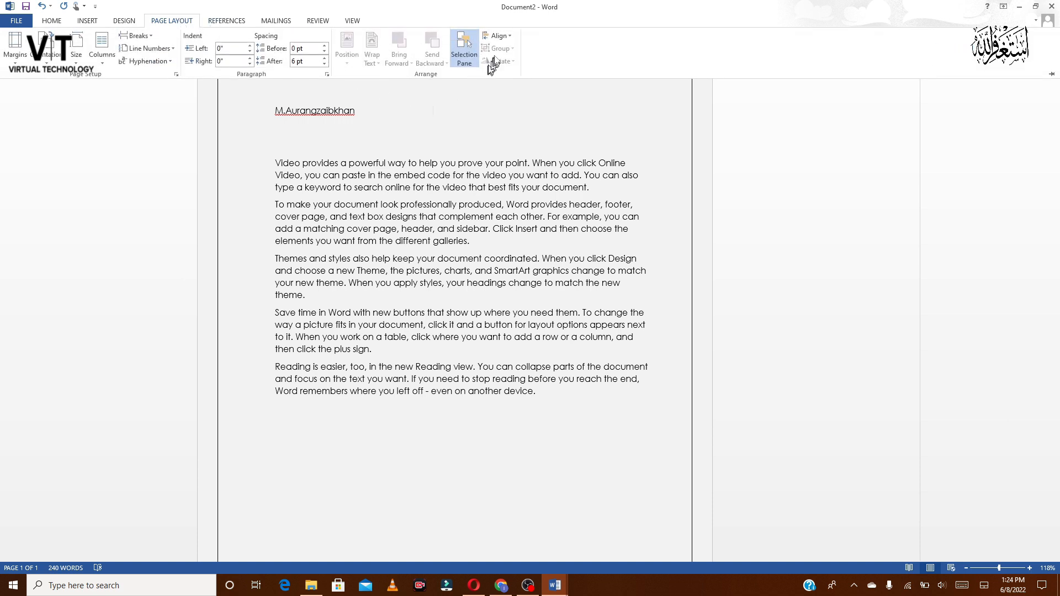
pyautogui.click(503, 36)
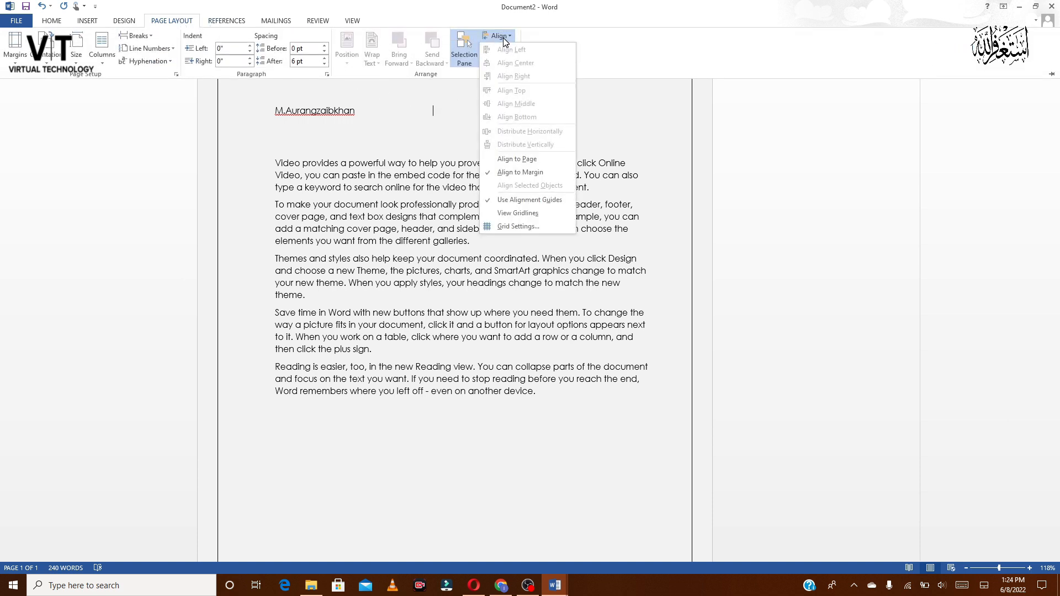
pyautogui.click(289, 106)
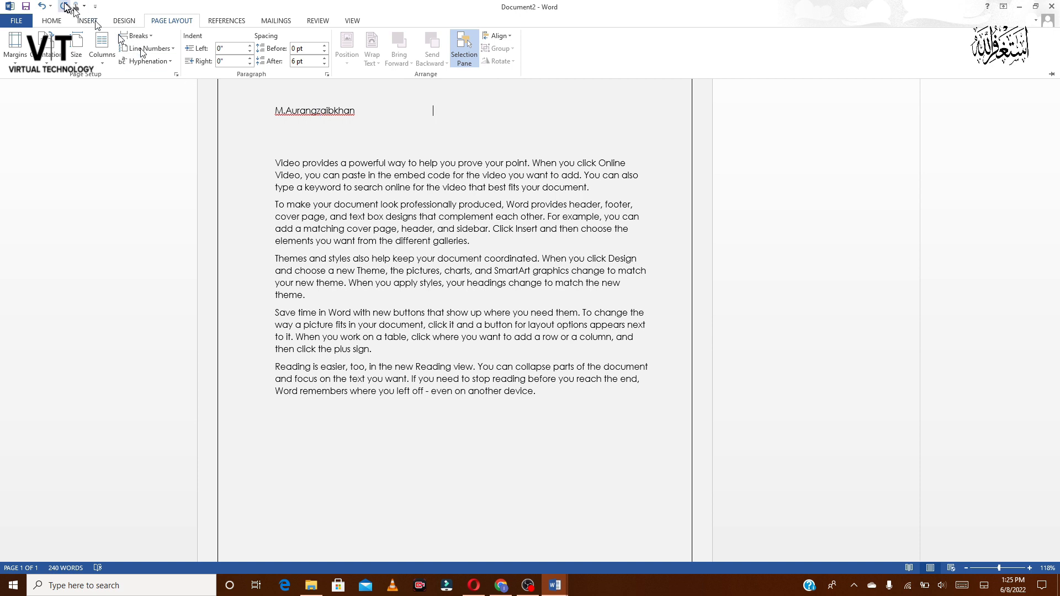
# - Replace the whole document text with the built-in Automatic Table 1 table of contents
pyautogui.click(215, 25)
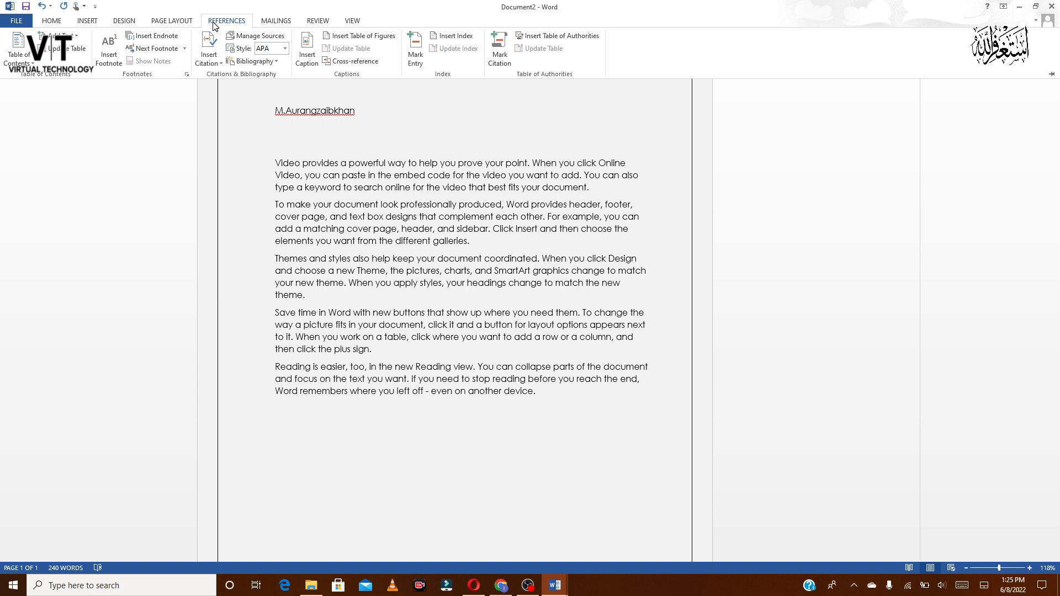
pyautogui.click(25, 60)
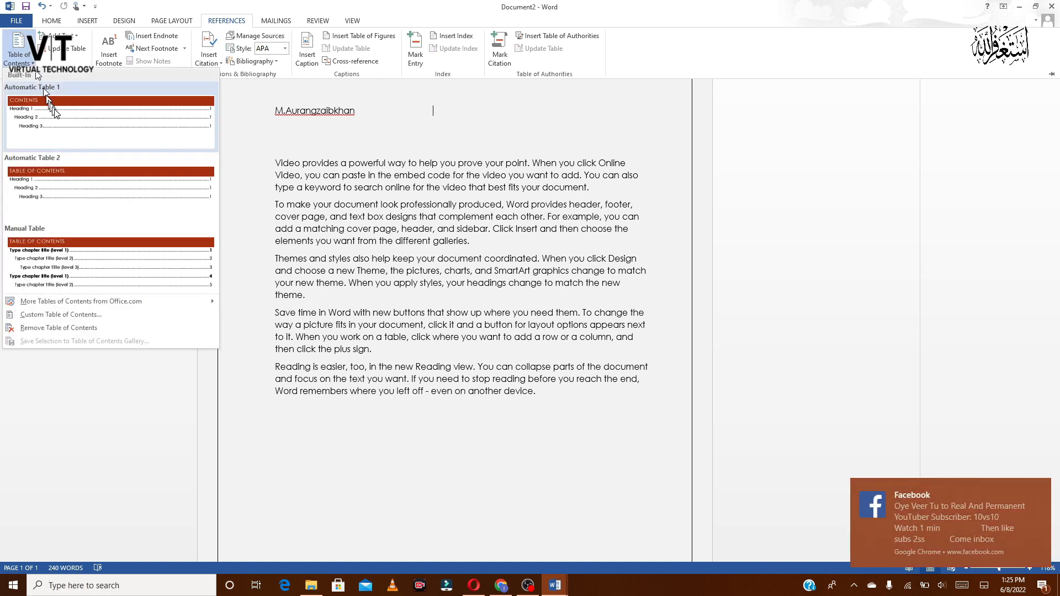
pyautogui.click(577, 423)
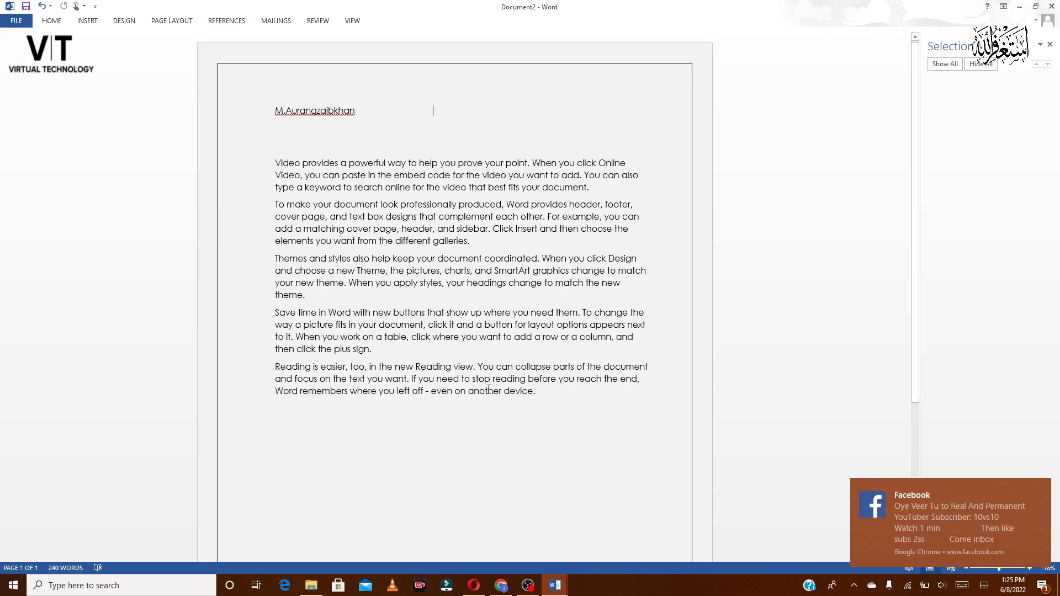
pyautogui.moveTo(520, 391); pyautogui.dragTo(258, 108)
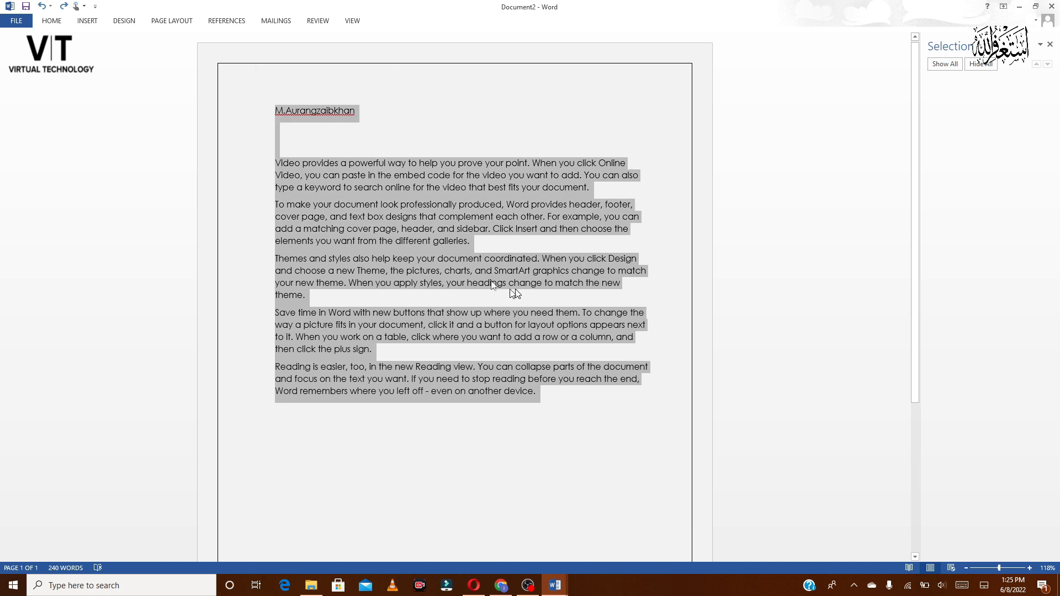
pyautogui.click(233, 20)
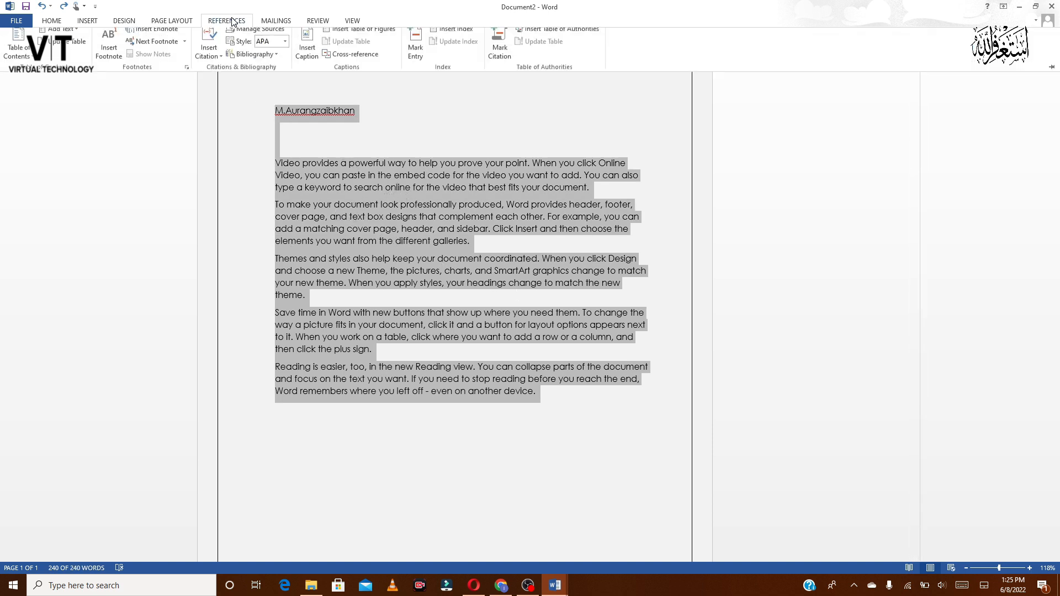
pyautogui.click(18, 53)
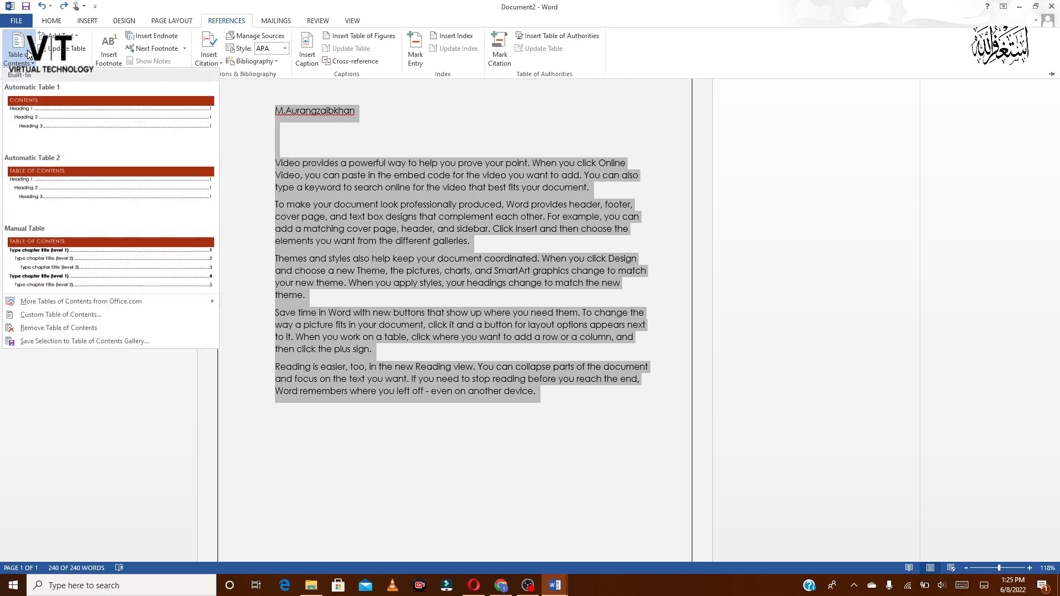
pyautogui.click(47, 117)
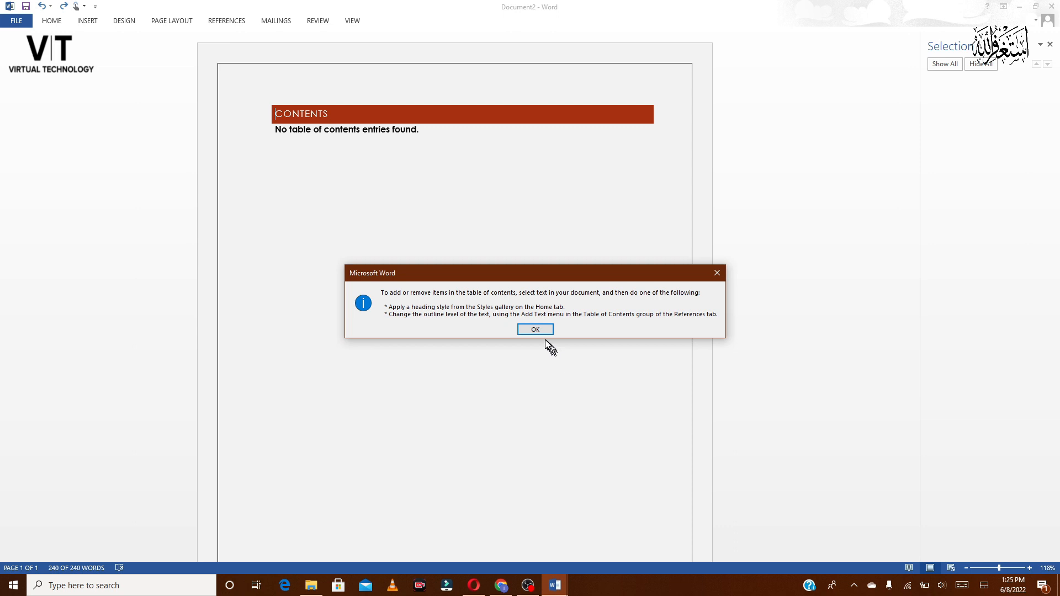
pyautogui.click(544, 333)
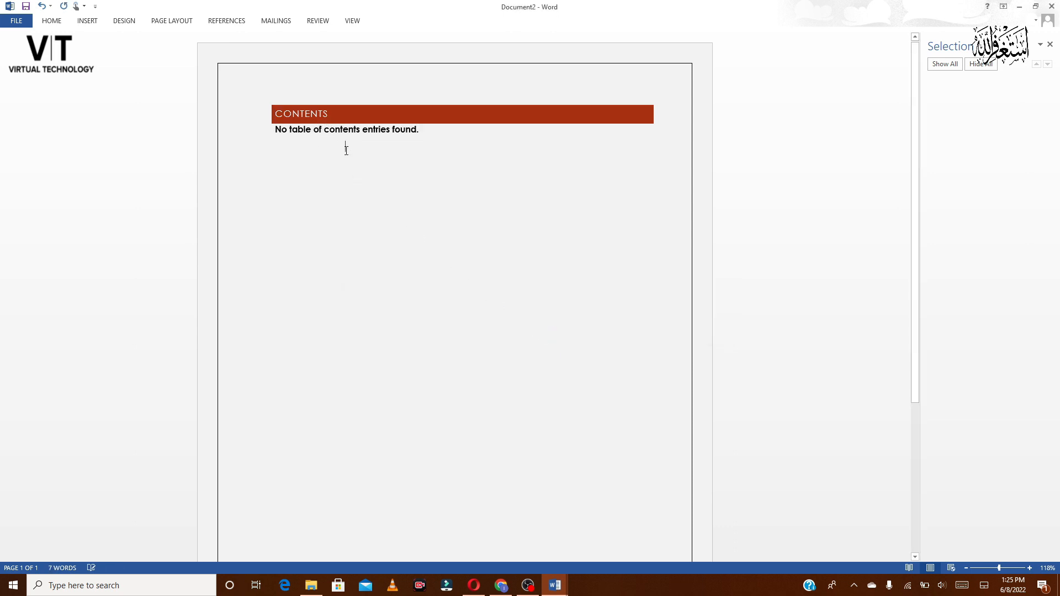
# - Undo the table of contents insertion and the click-and-type formatting
pyautogui.click(50, 7)
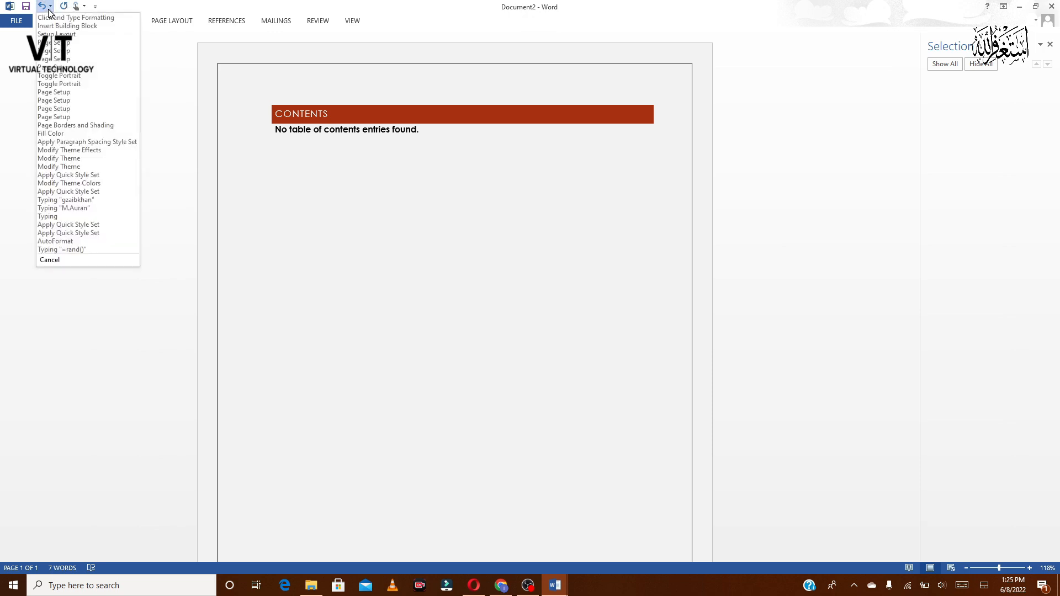
pyautogui.click(42, 7)
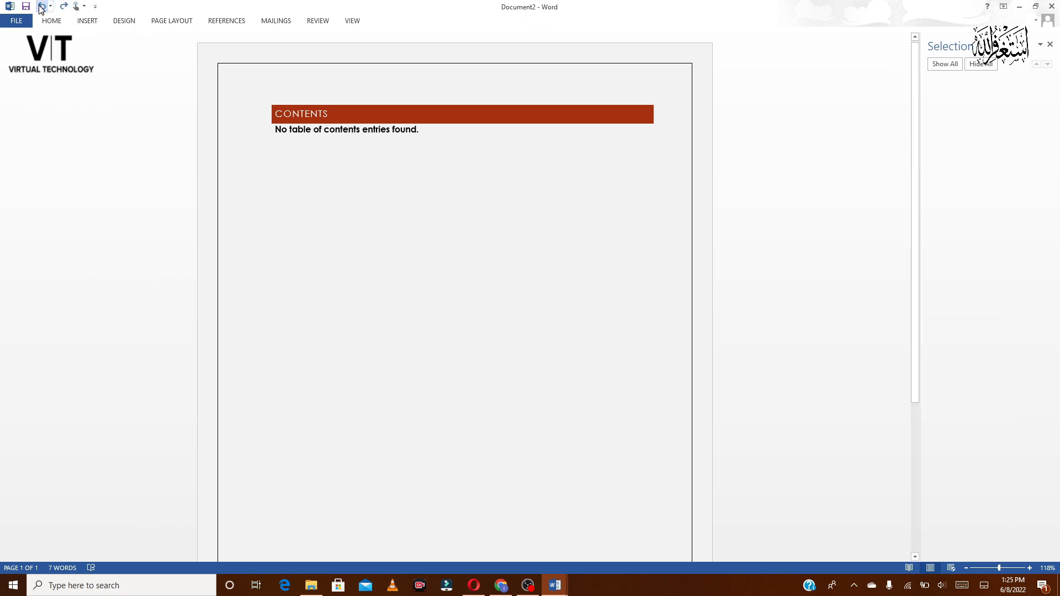
pyautogui.click(42, 8)
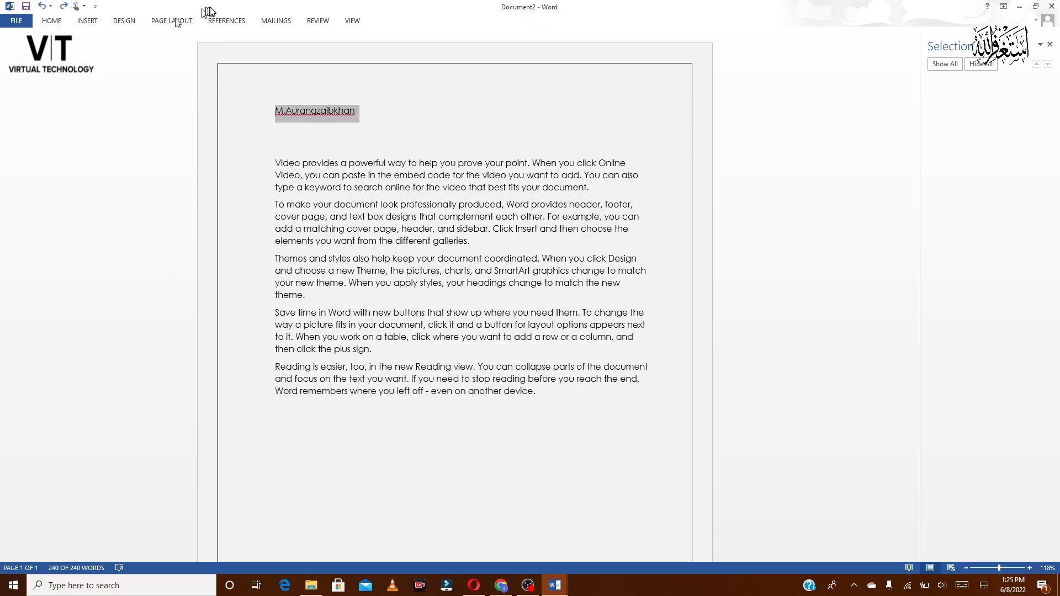
# - Review the built-in table of contents styles and the Add Text levels for the selected name line
pyautogui.click(216, 21)
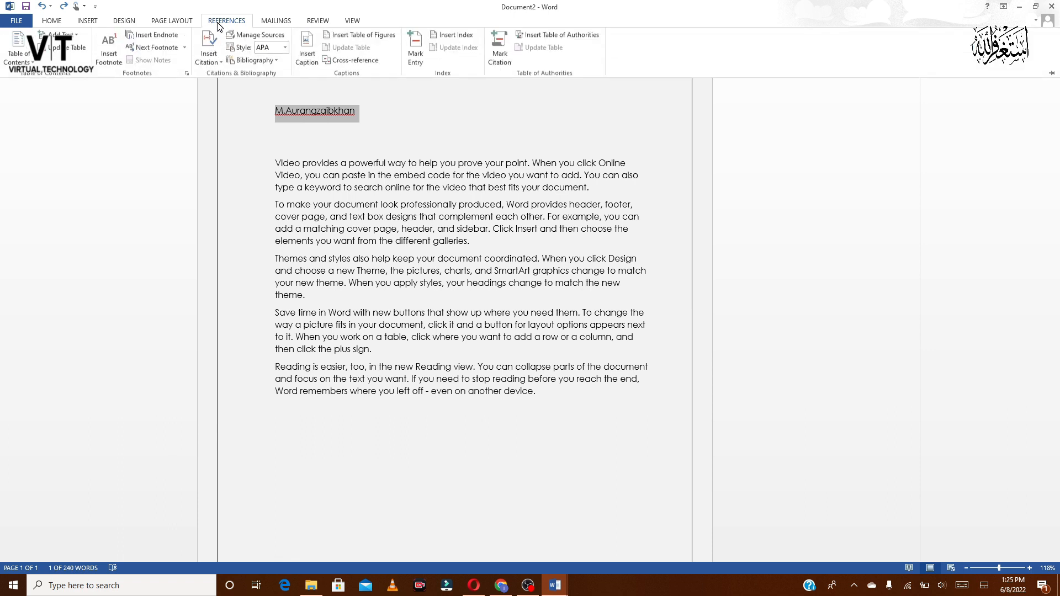
pyautogui.click(30, 61)
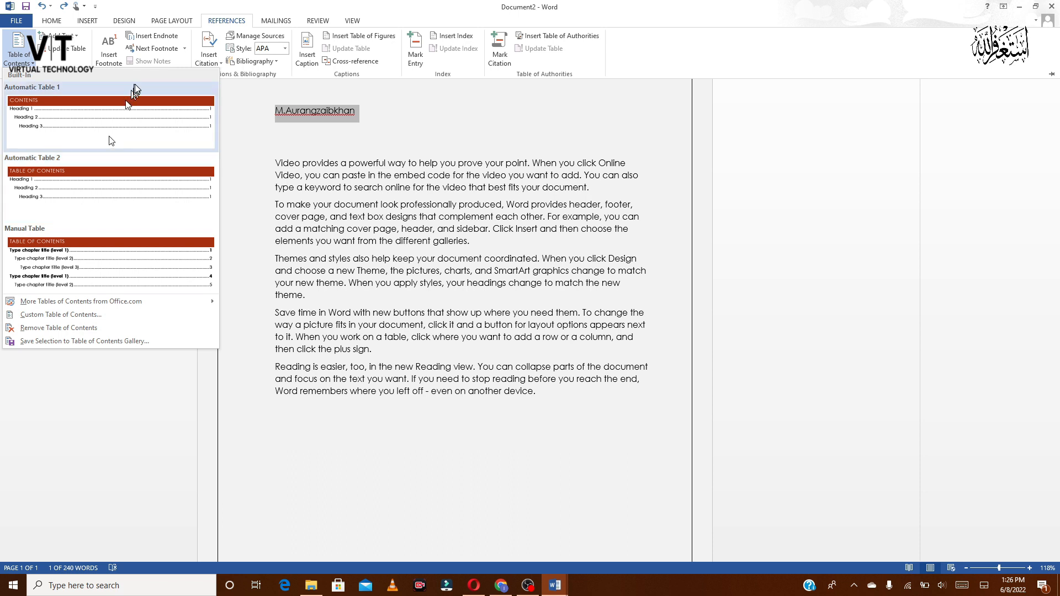
pyautogui.click(67, 39)
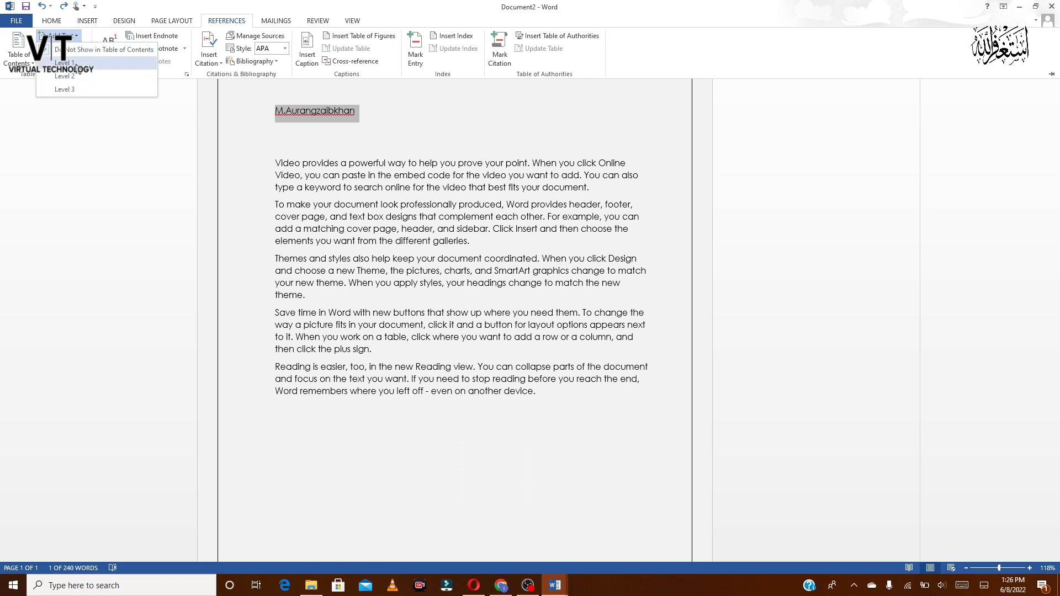
pyautogui.click(76, 65)
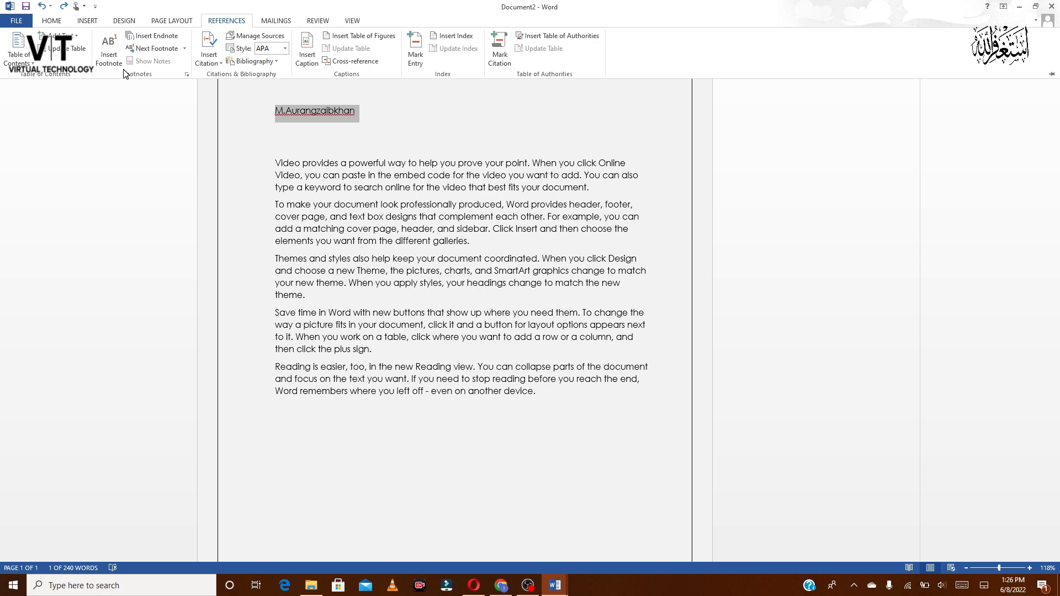
# - Insert a footnote on the name line at the start of the document
pyautogui.click(108, 51)
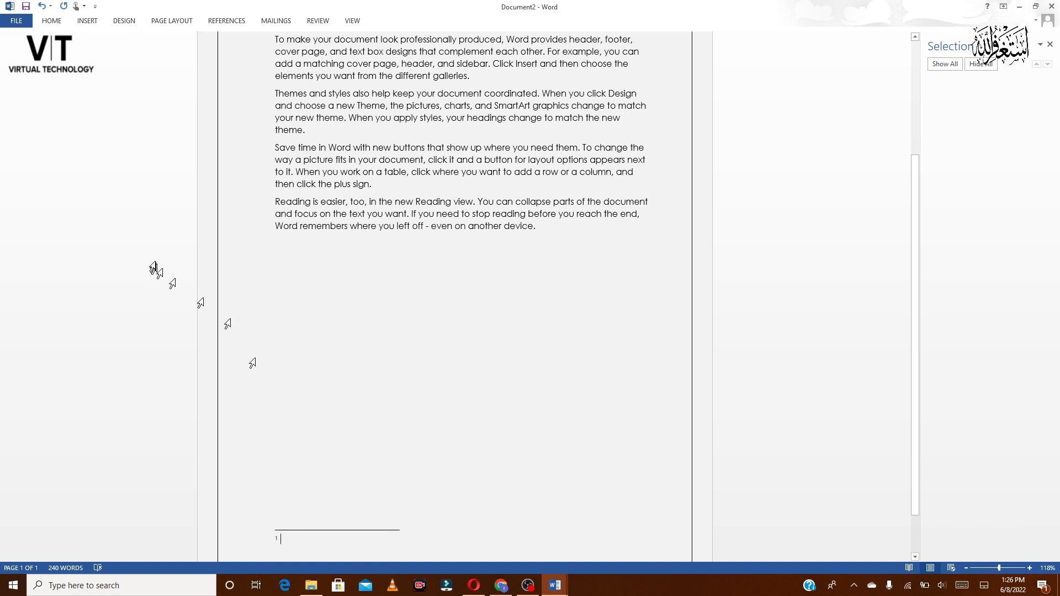
# - Examine the Source Manager, try its search field with sample text, clear the text and close the manager
pyautogui.click(229, 21)
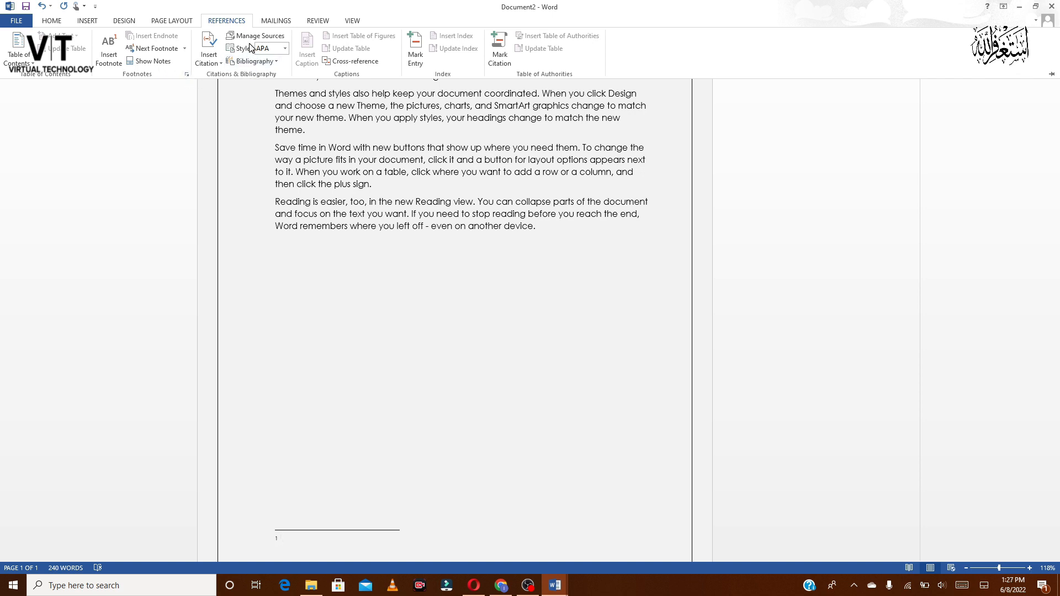
pyautogui.click(271, 38)
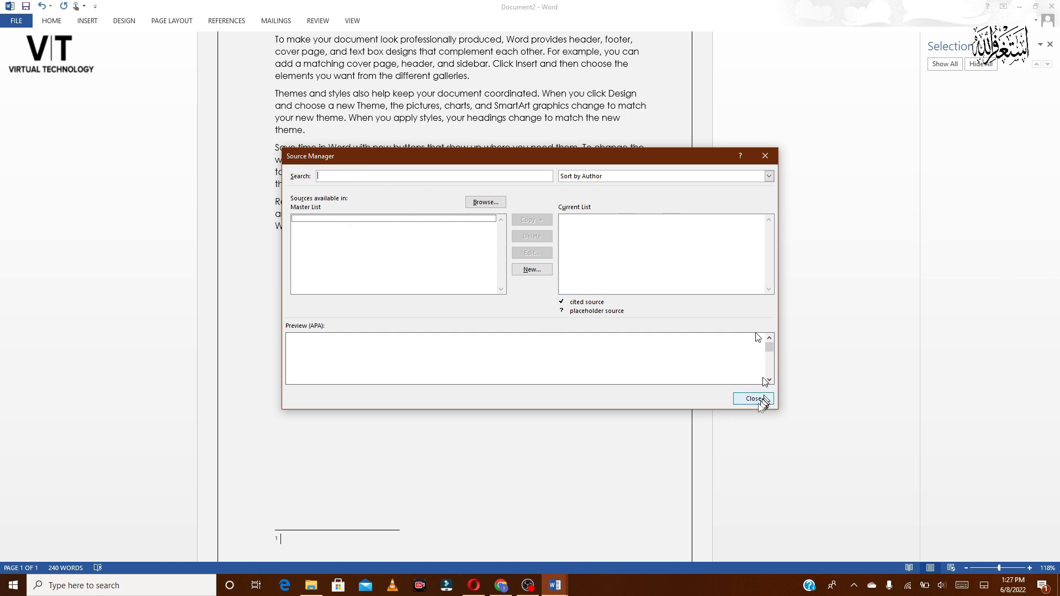
pyautogui.click(455, 177)
pyautogui.write('ysyb')
pyautogui.press('BackSpace')
pyautogui.press('BackSpace')
pyautogui.press('BackSpace')
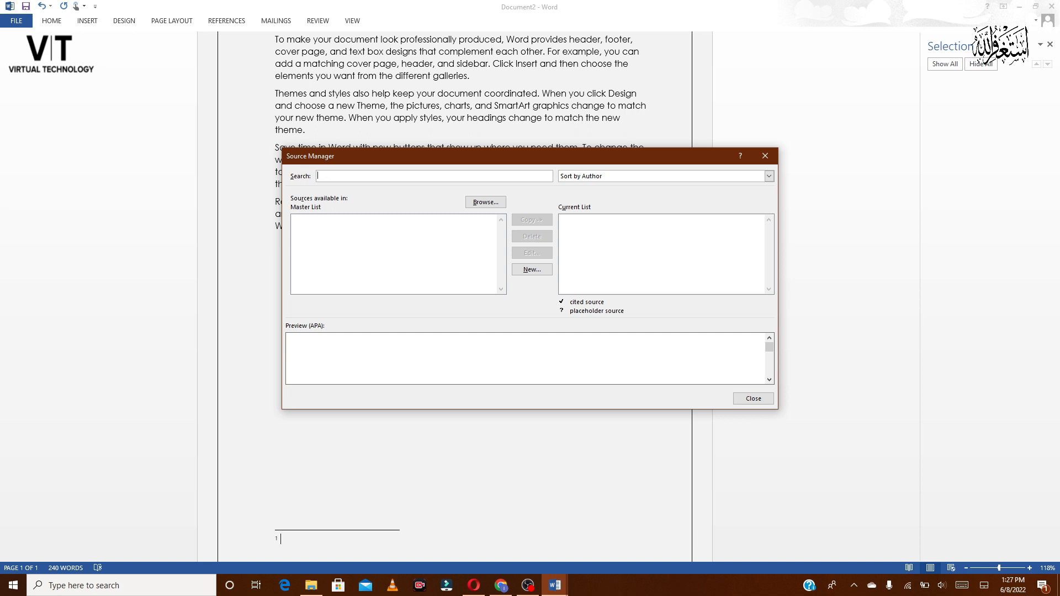
pyautogui.click(752, 402)
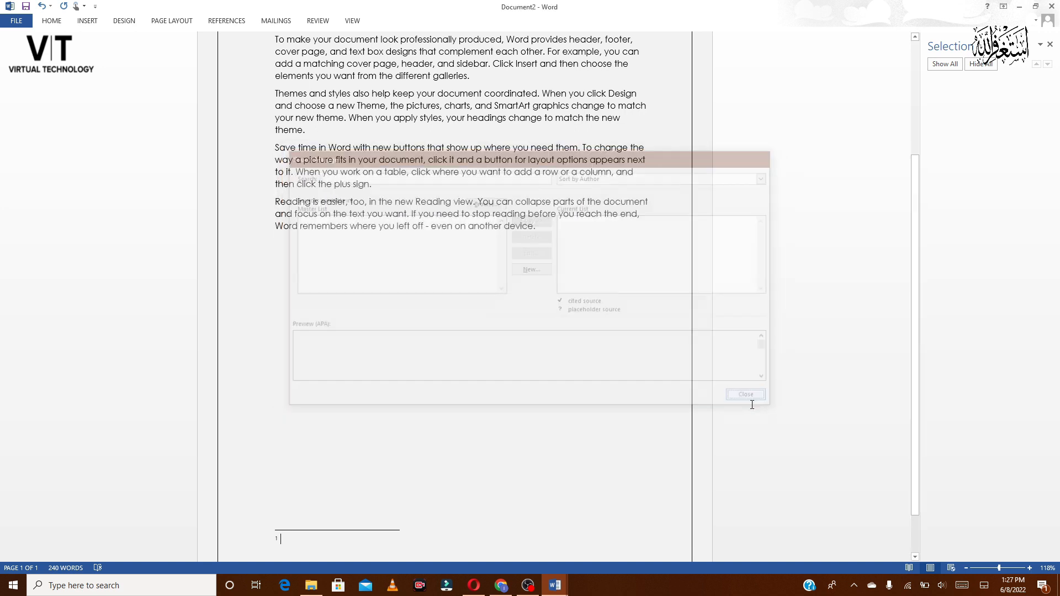
# - Insert a bibliography in the footnote area, keeping the APA citation style
pyautogui.click(226, 24)
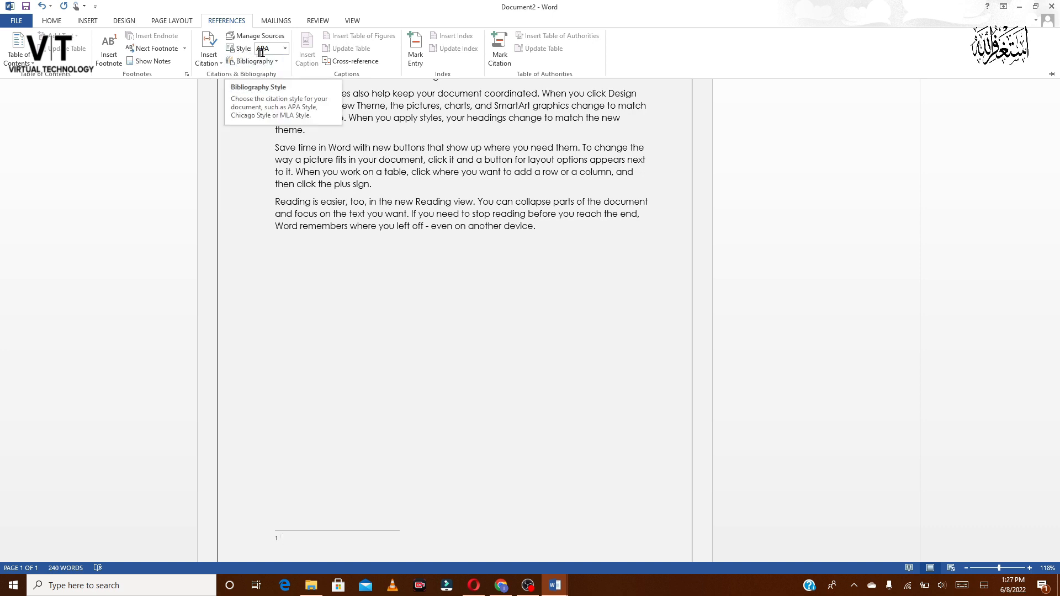
pyautogui.click(277, 53)
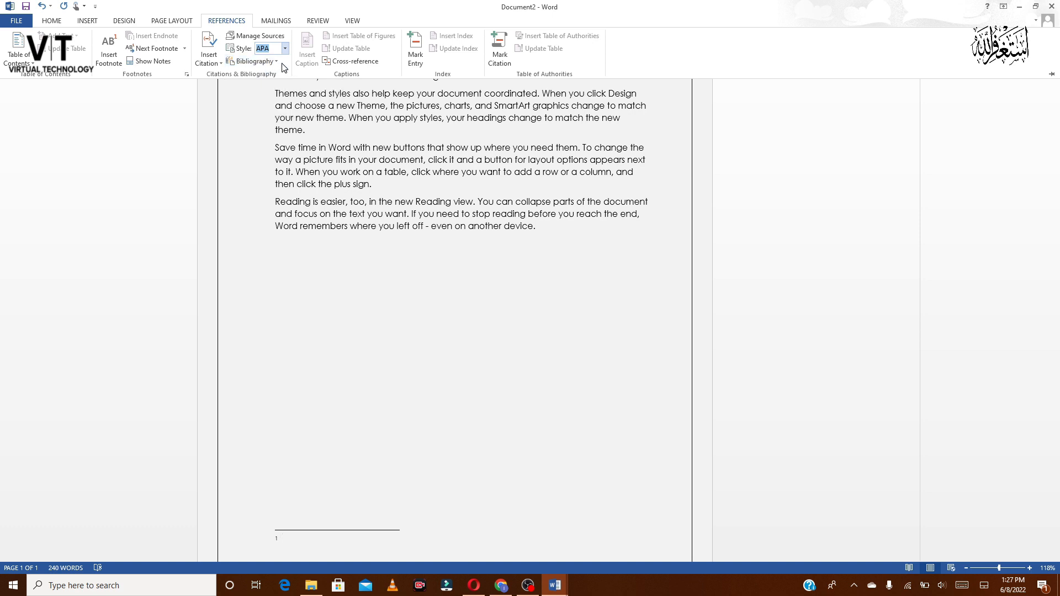
pyautogui.click(276, 60)
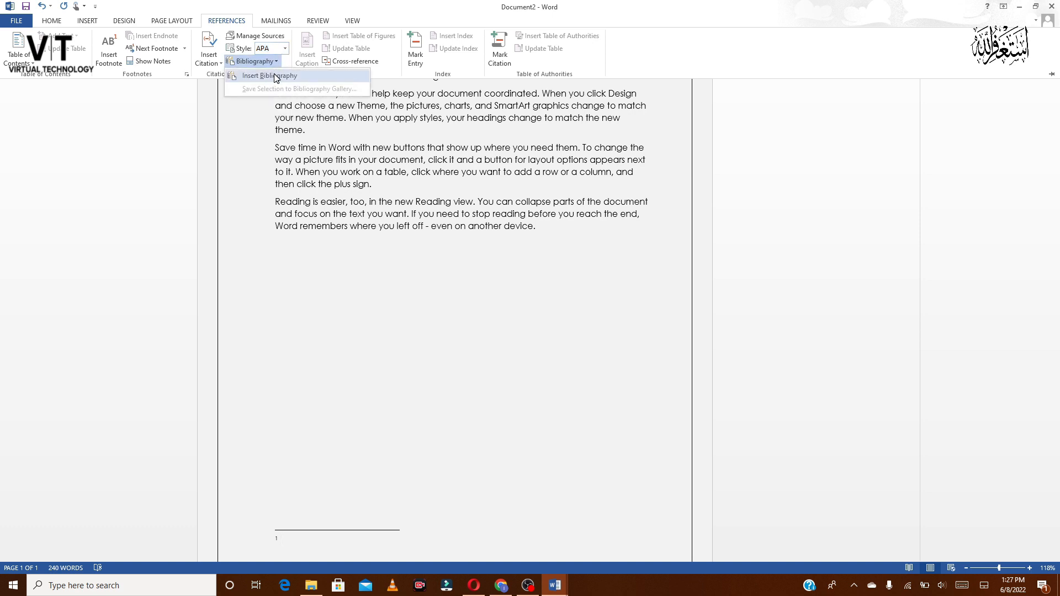
pyautogui.click(276, 75)
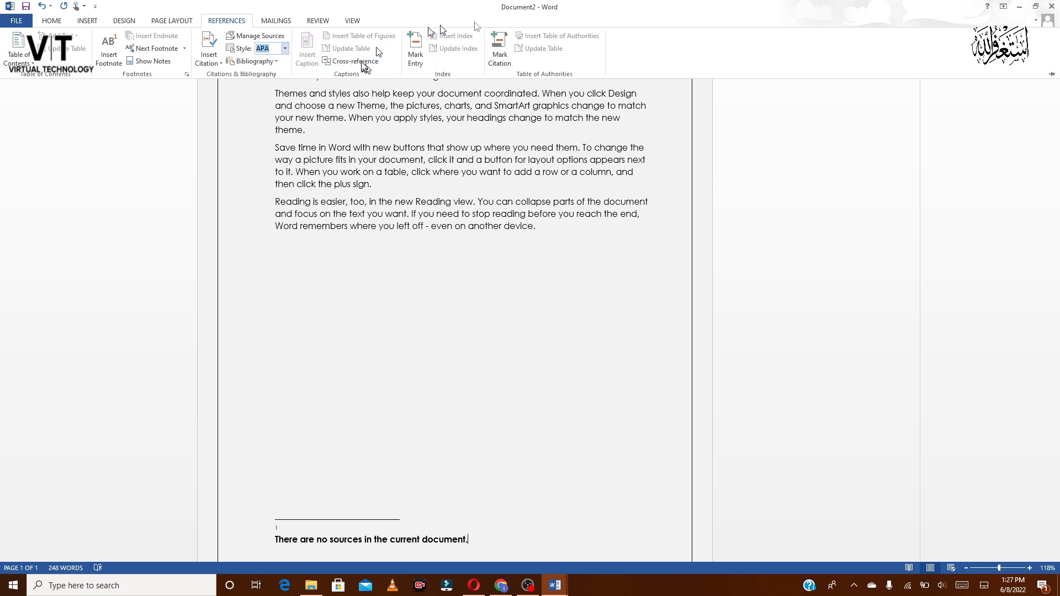
# - Examine the options for marking an index entry and close the dialog without marking anything
pyautogui.click(425, 65)
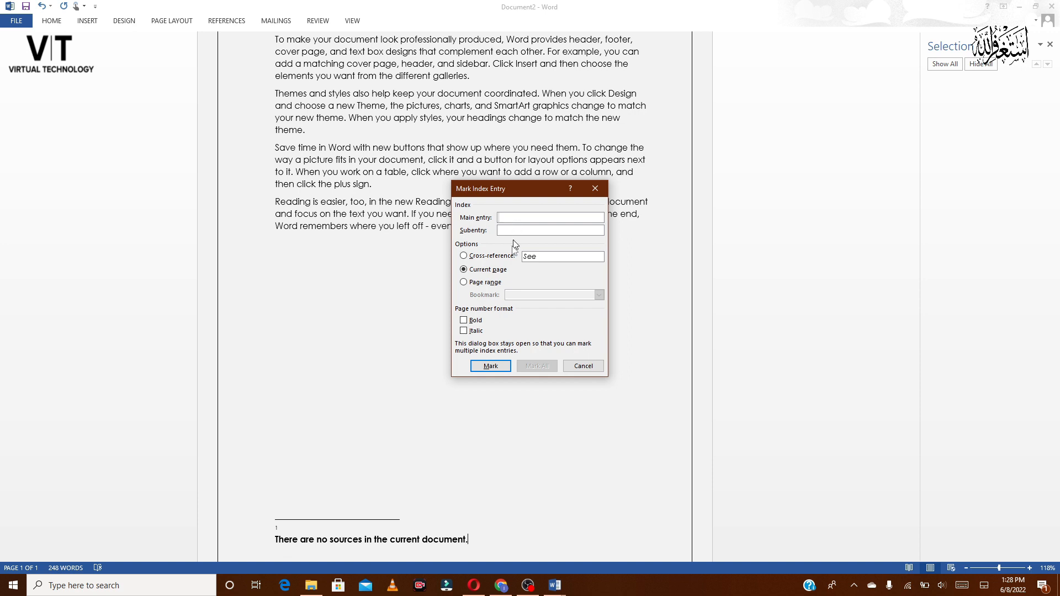
pyautogui.click(594, 189)
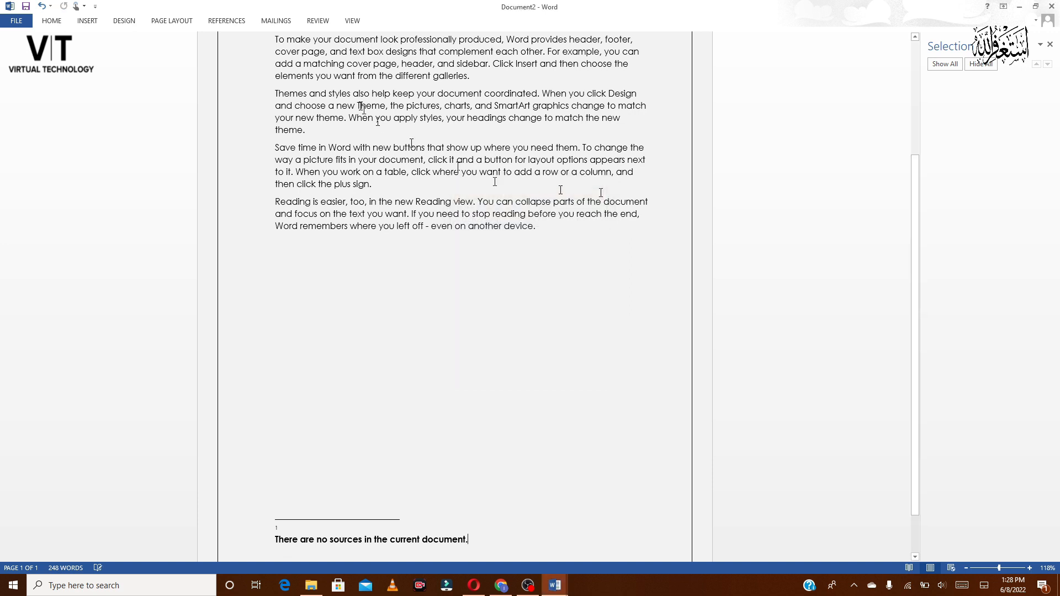
# - Review the mail merge document types and the recipient list sources without choosing any
pyautogui.click(281, 23)
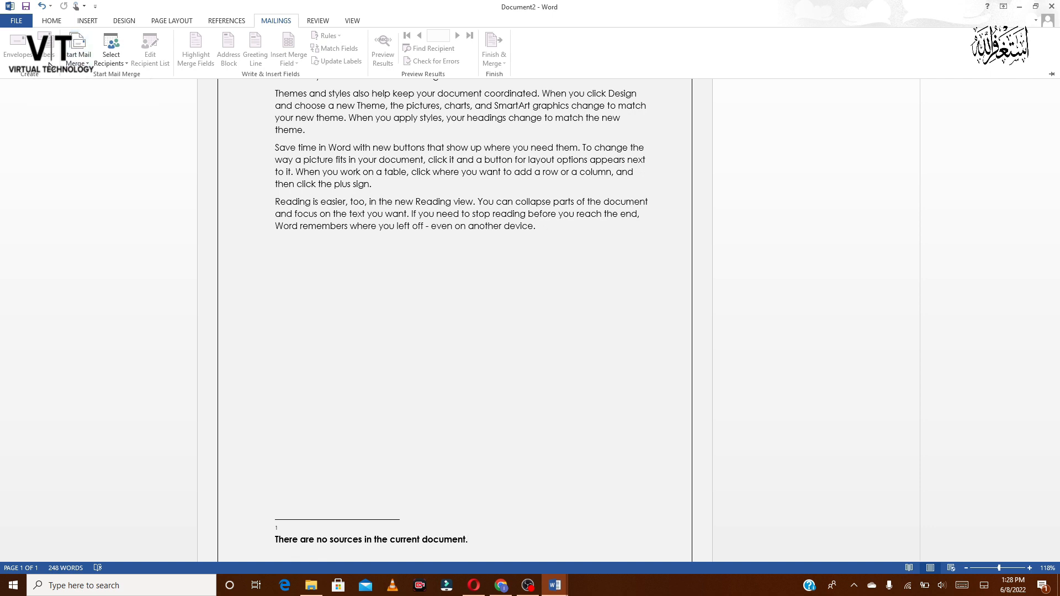
pyautogui.click(87, 63)
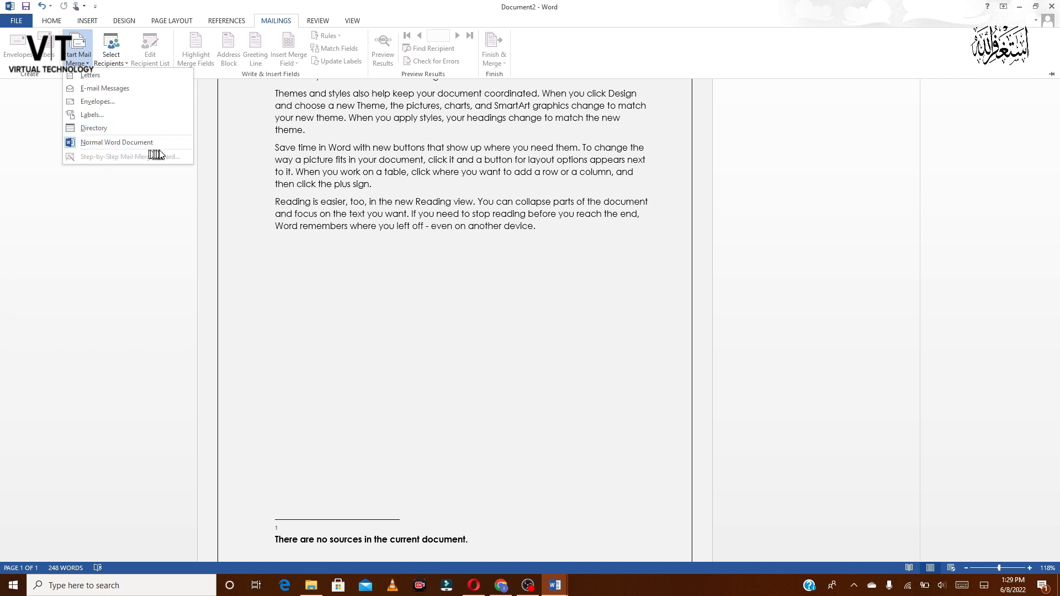
pyautogui.click(144, 199)
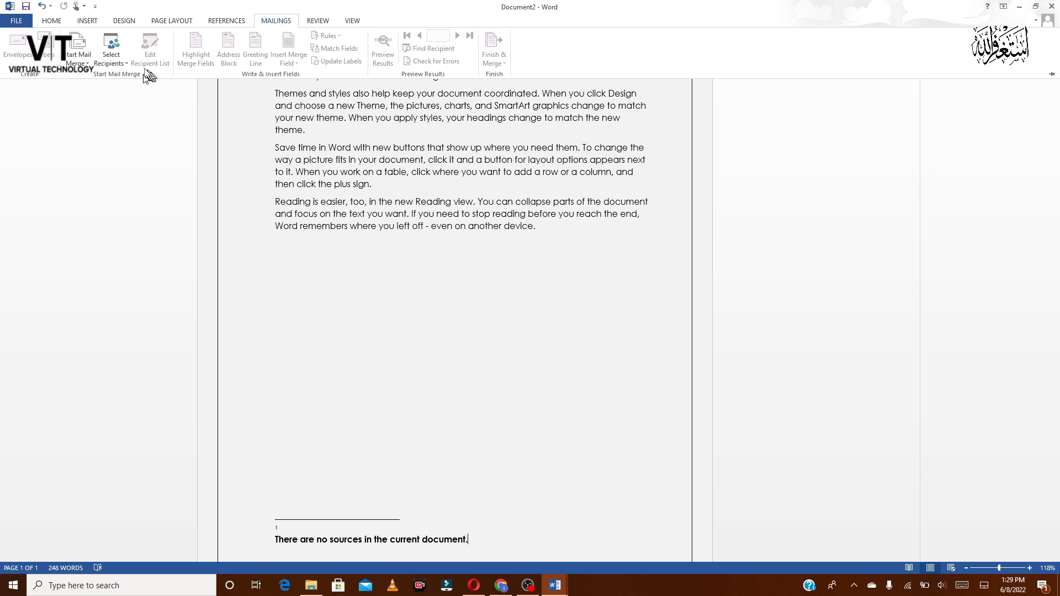
pyautogui.click(124, 51)
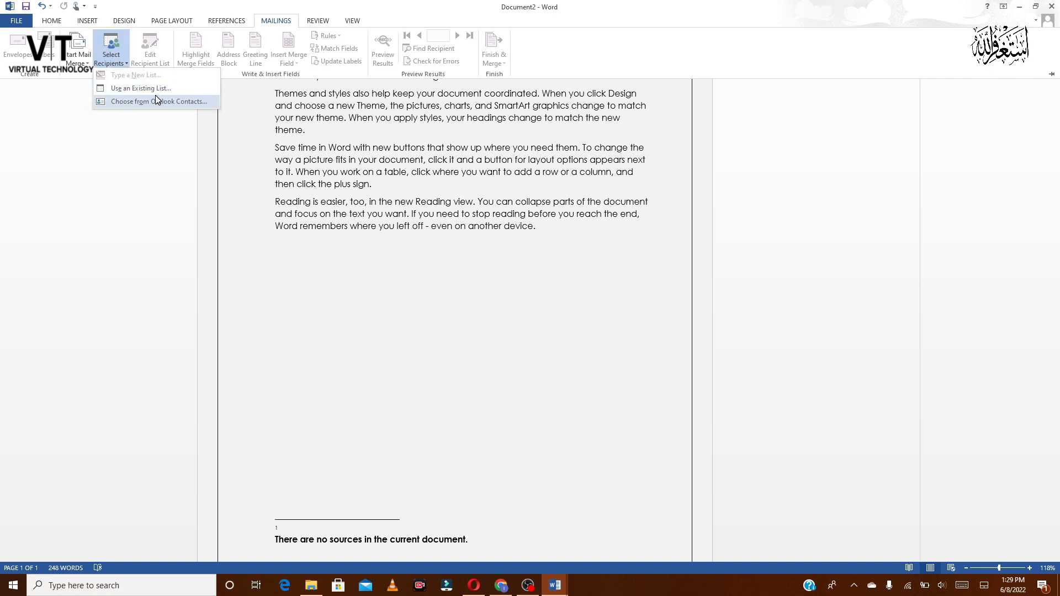
pyautogui.click(84, 140)
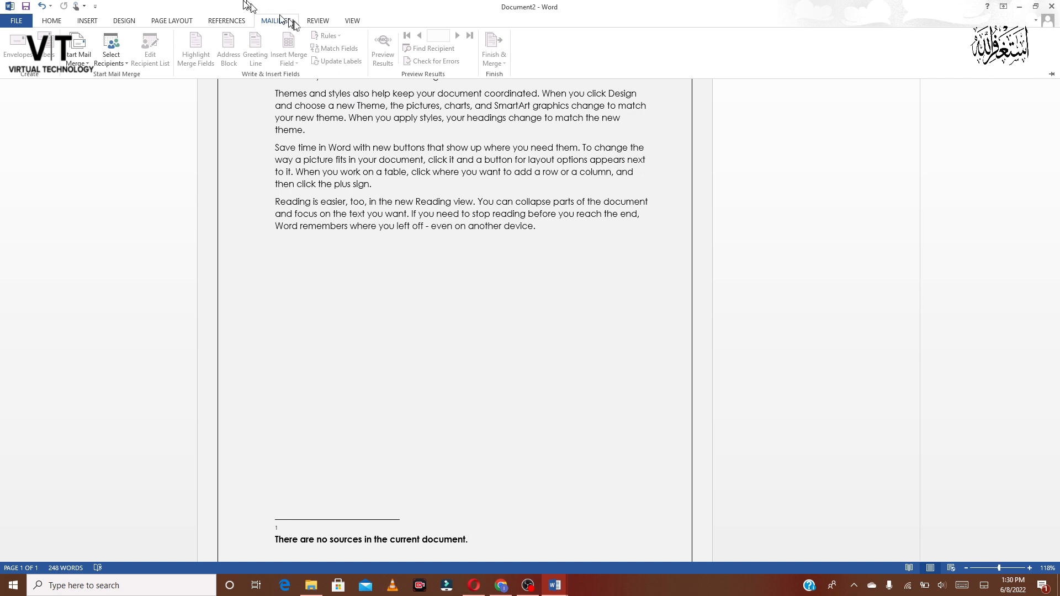
# - Run the spelling check, add a space after the initial in the name line and ignore the flagged surname
pyautogui.click(321, 27)
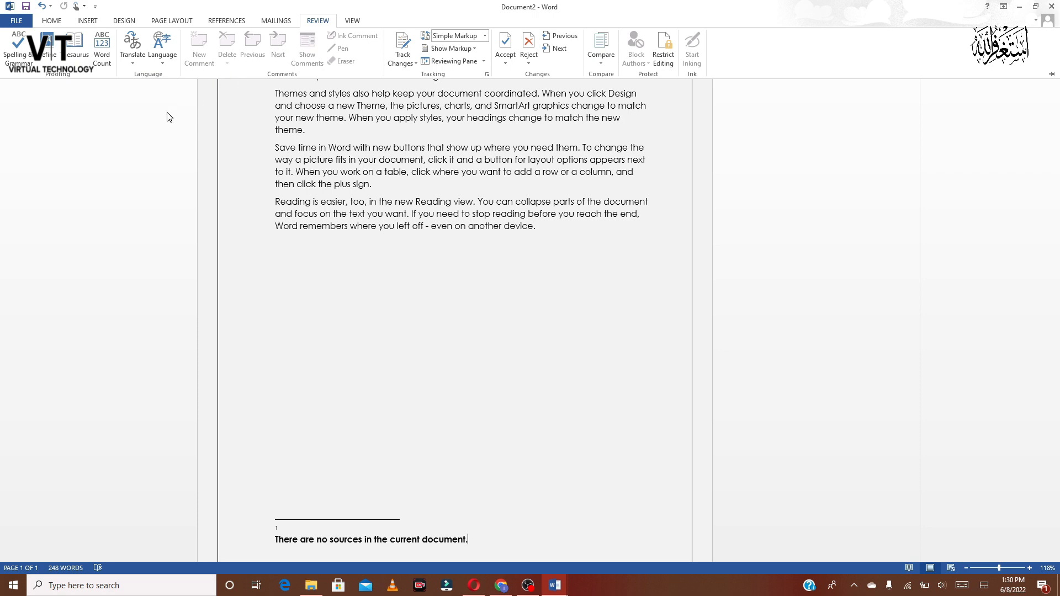
pyautogui.click(19, 50)
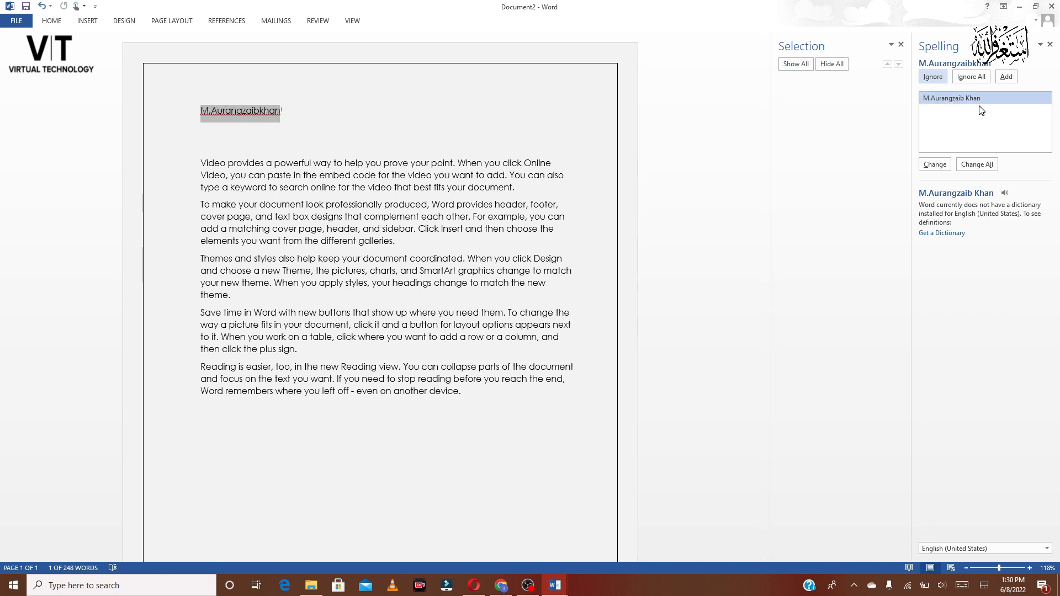
pyautogui.click(210, 111)
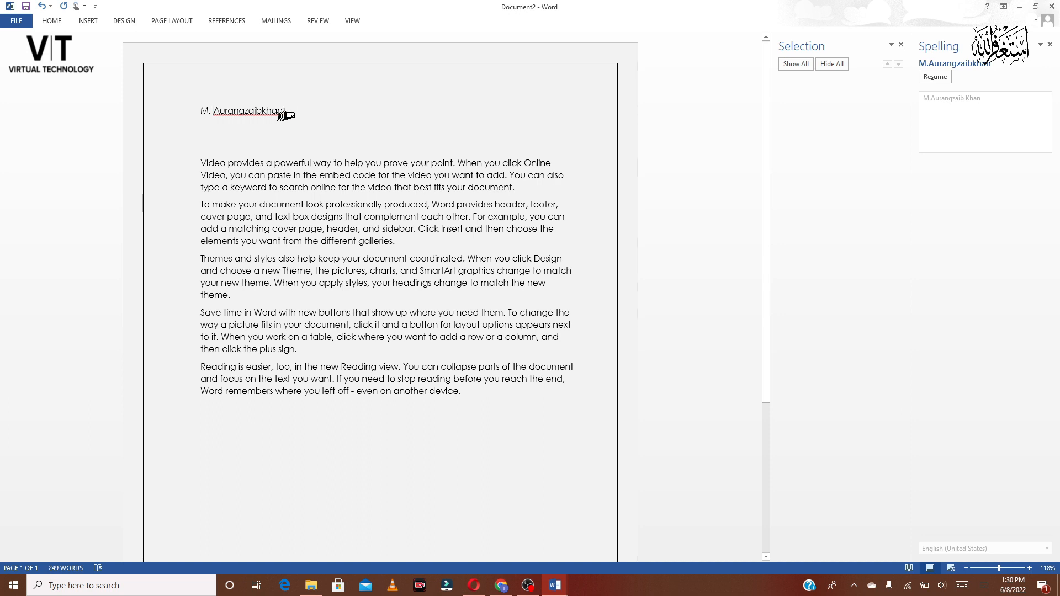
pyautogui.moveTo(286, 112); pyautogui.dragTo(215, 111)
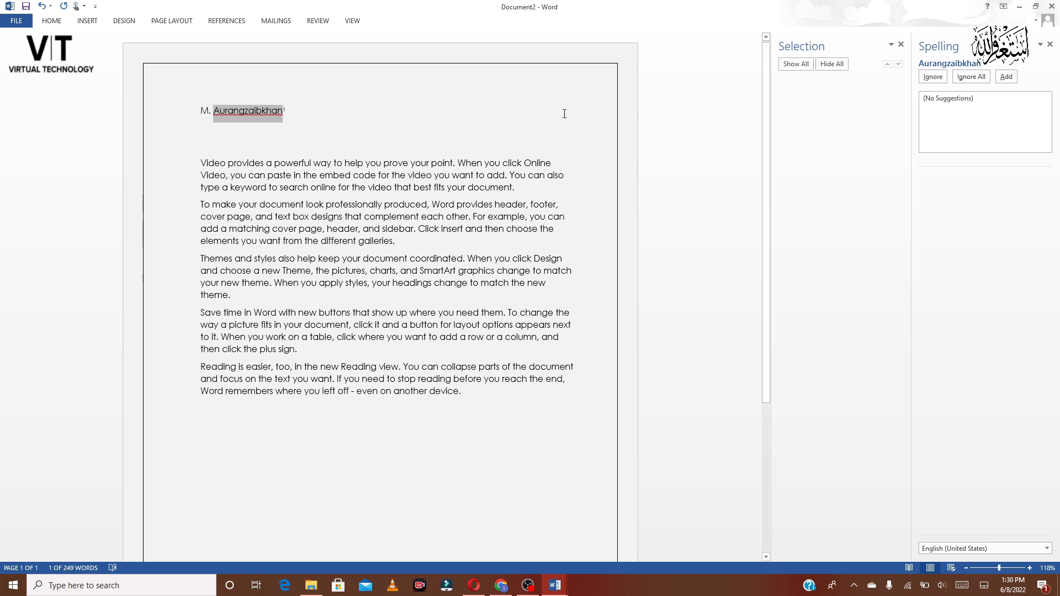
pyautogui.click(933, 77)
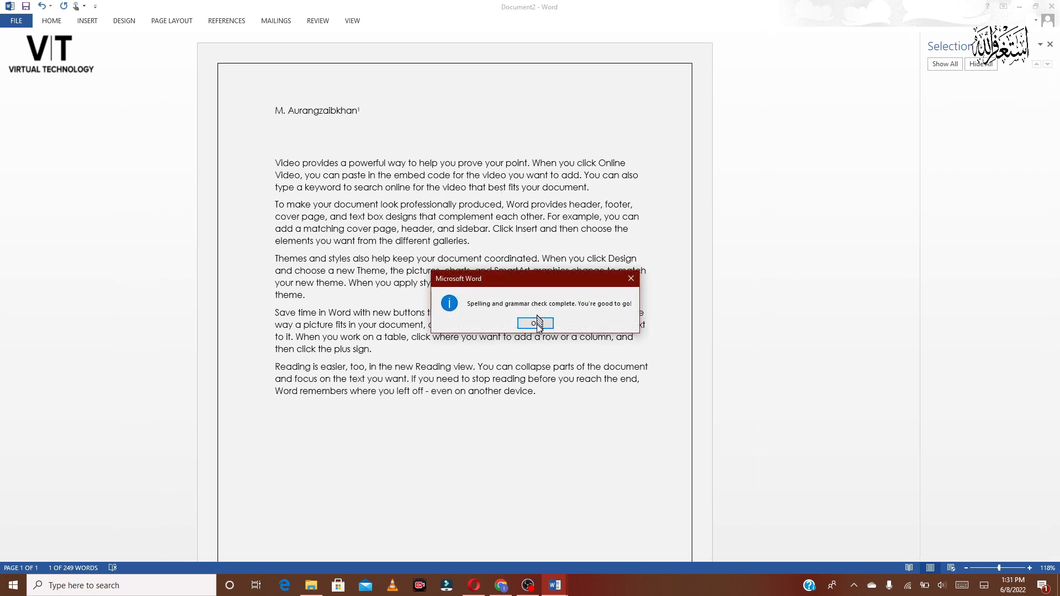
pyautogui.click(535, 323)
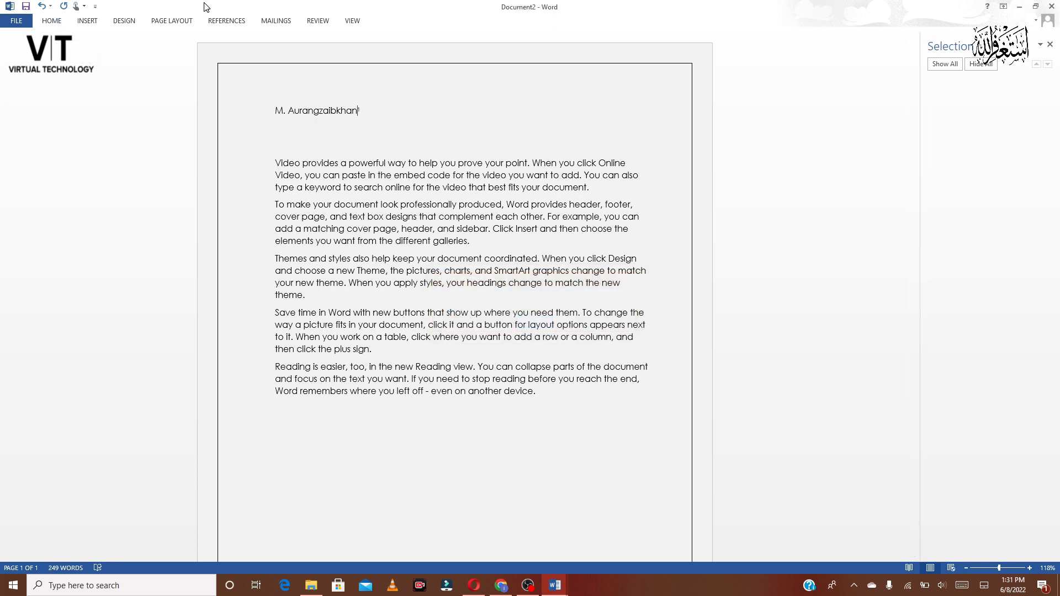
# - Run the spelling and grammar check again on the corrected document and dismiss its report
pyautogui.click(318, 20)
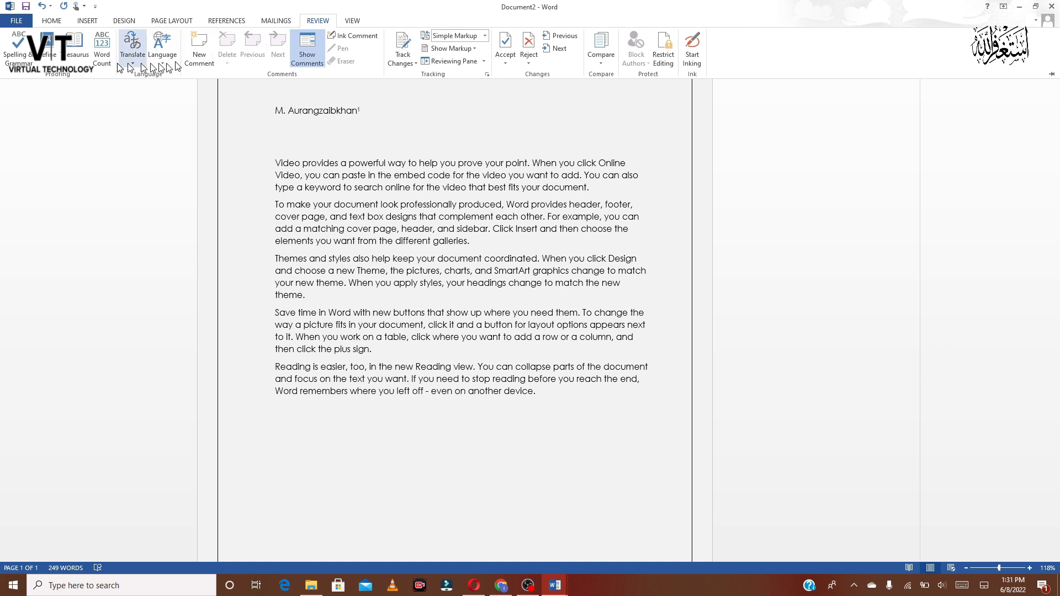
pyautogui.click(33, 63)
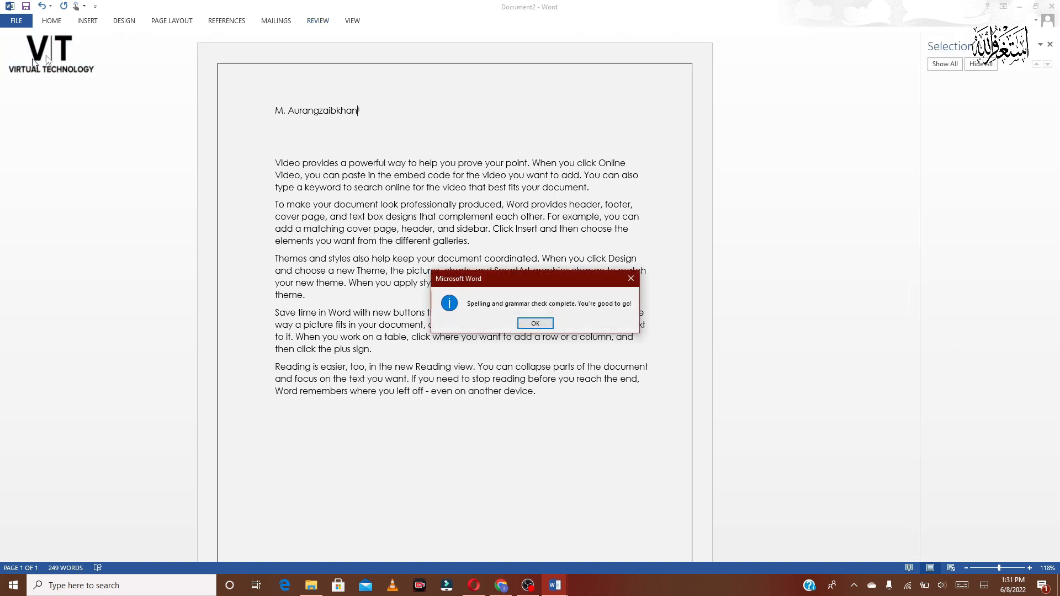
pyautogui.click(542, 324)
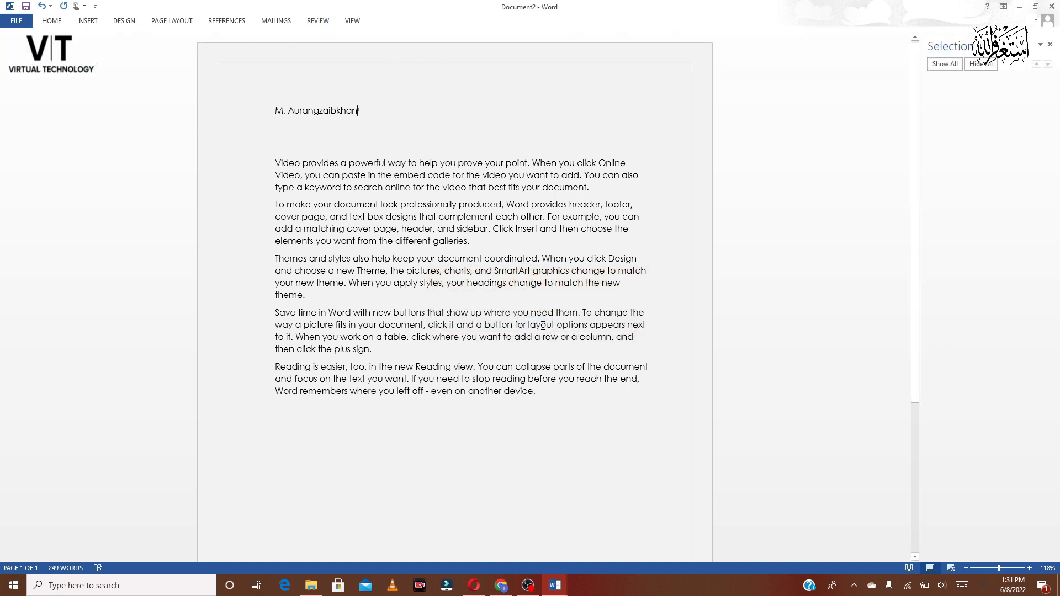
# - Open the list of dictionaries for definitions and try to download Dictionary - Merriam-Webster
pyautogui.click(318, 20)
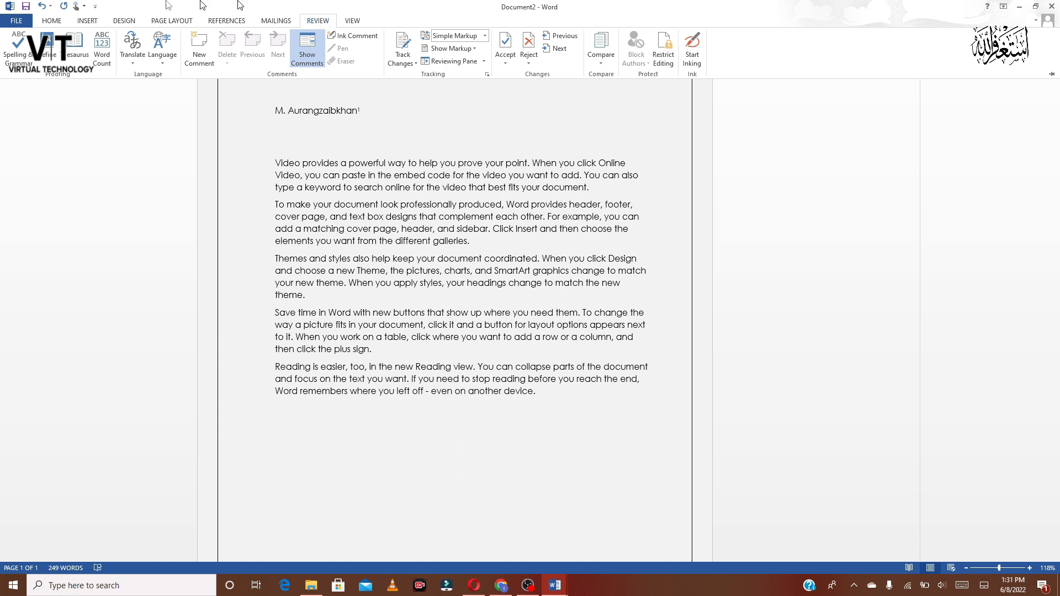
pyautogui.click(55, 56)
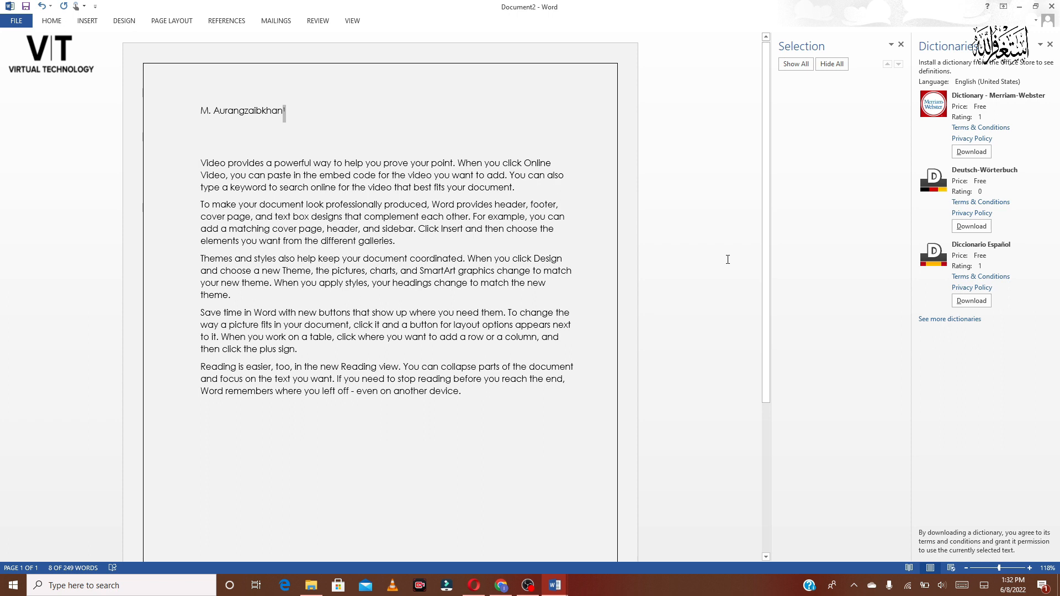
pyautogui.click(973, 159)
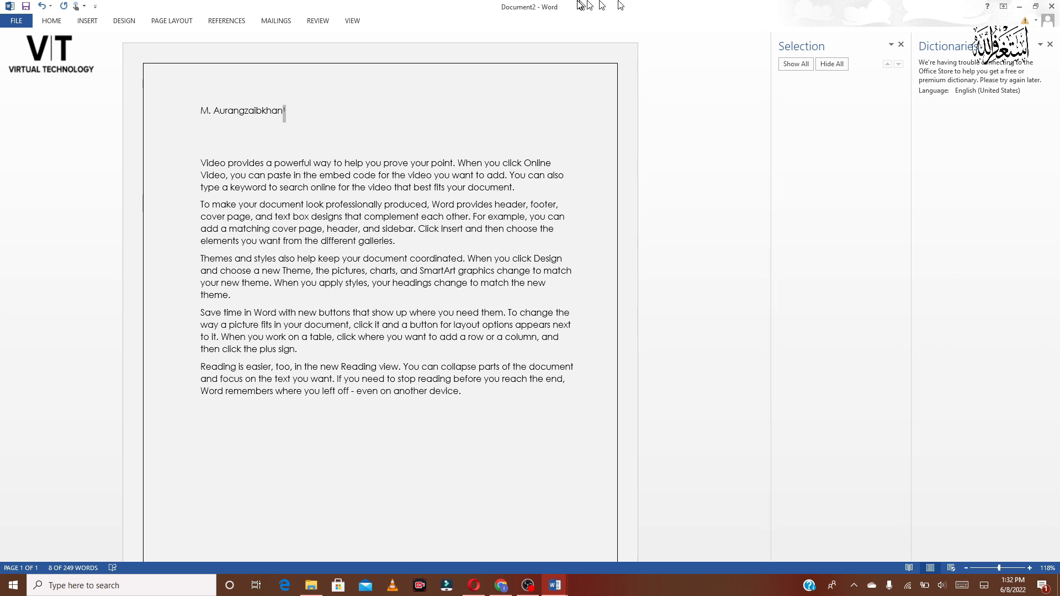
# - Open the Thesaurus and look over the comment display and change tracking tools
pyautogui.click(271, 21)
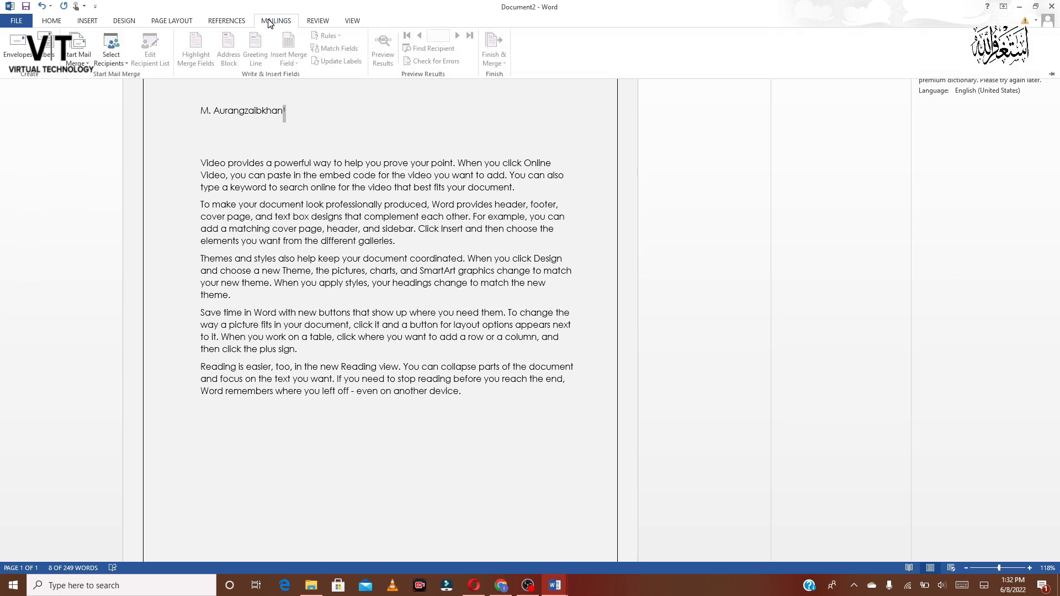
pyautogui.click(319, 22)
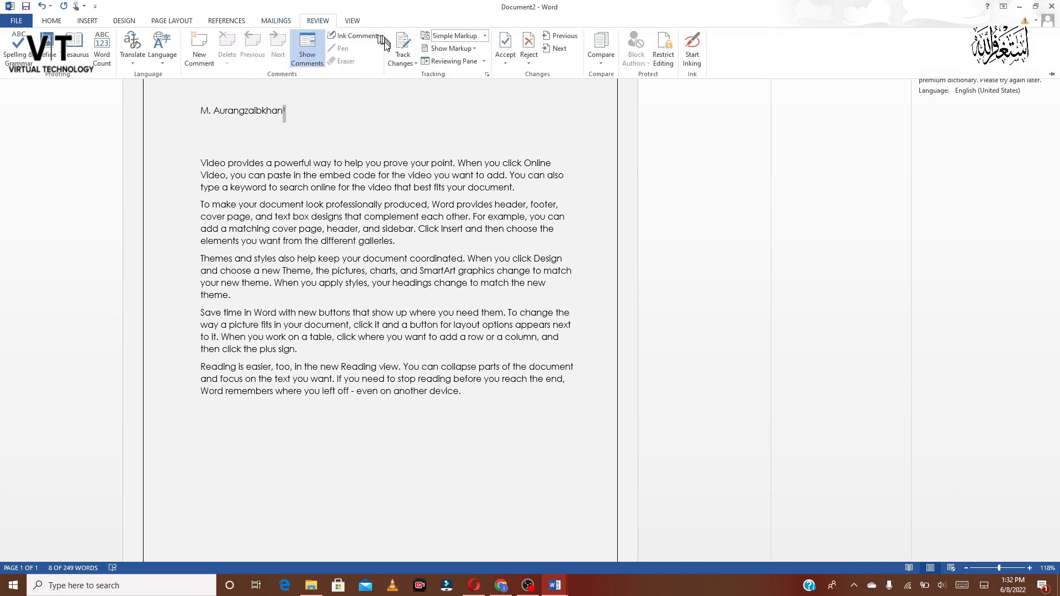
pyautogui.click(84, 59)
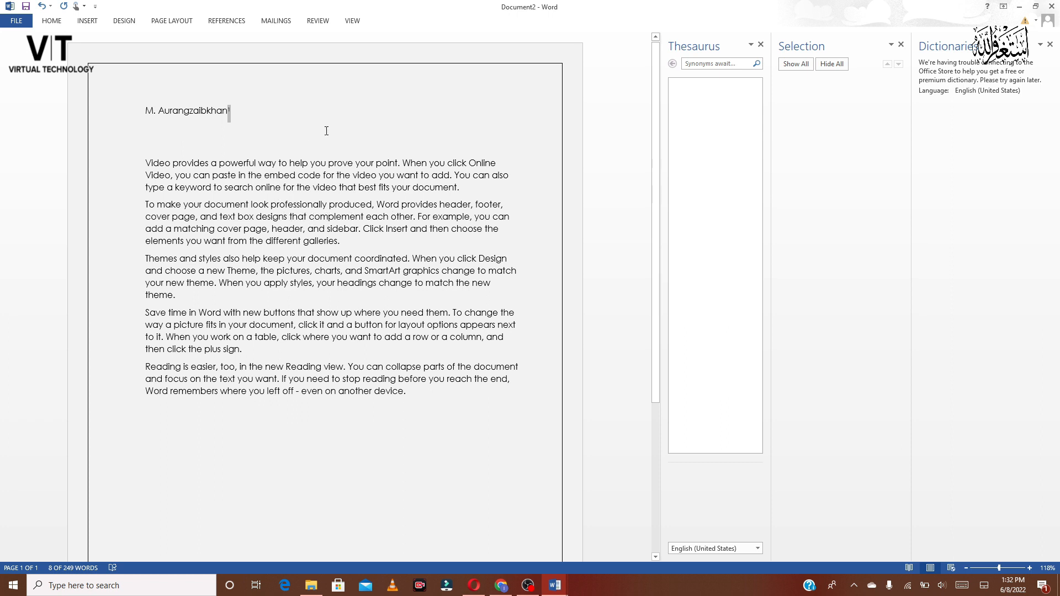
pyautogui.click(320, 21)
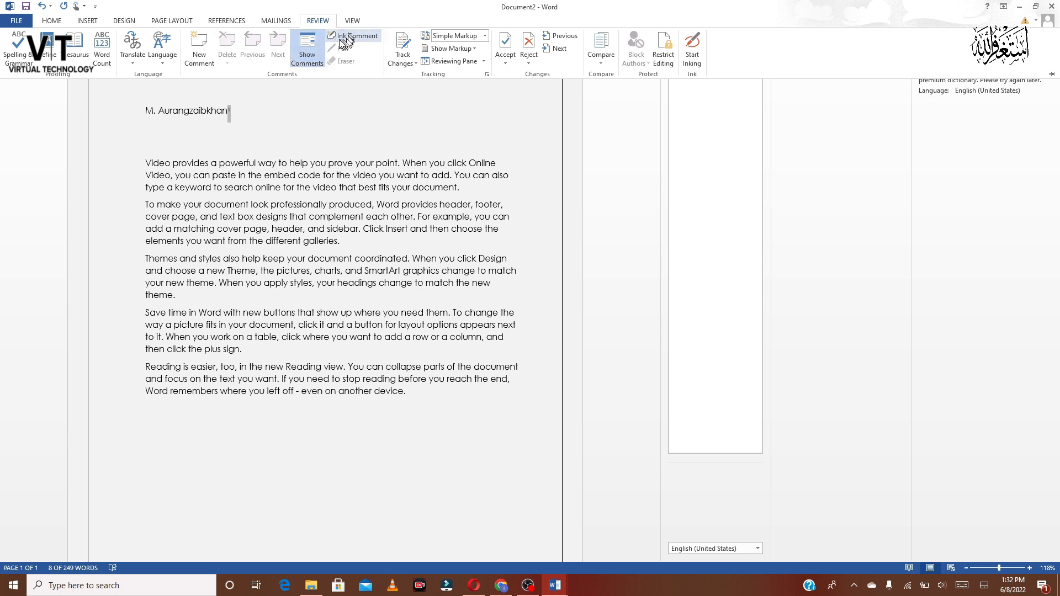
pyautogui.click(313, 65)
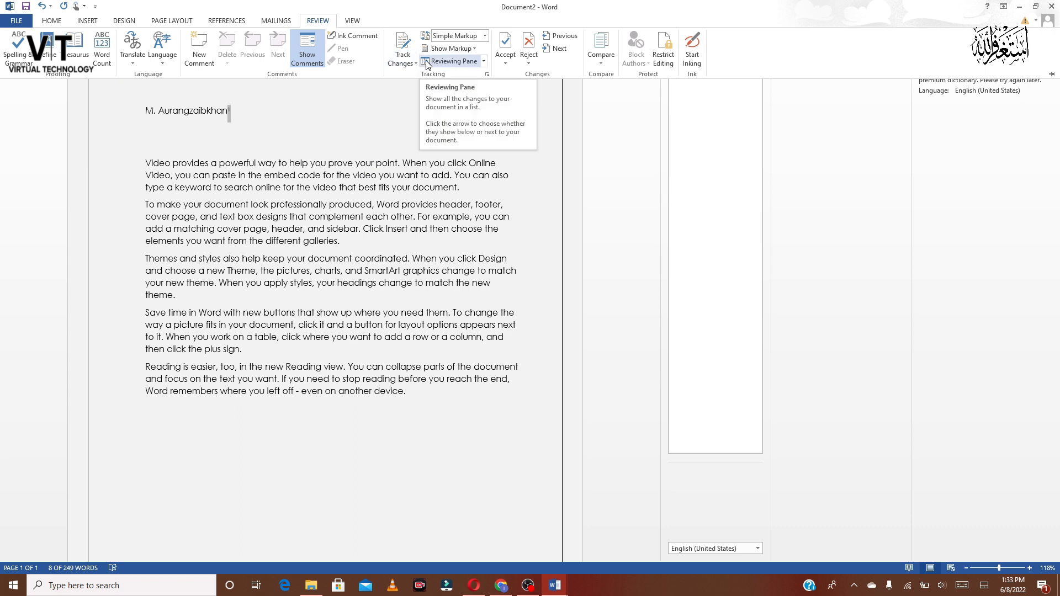
# - View the document in Read Mode and return to the normal page view
pyautogui.click(353, 21)
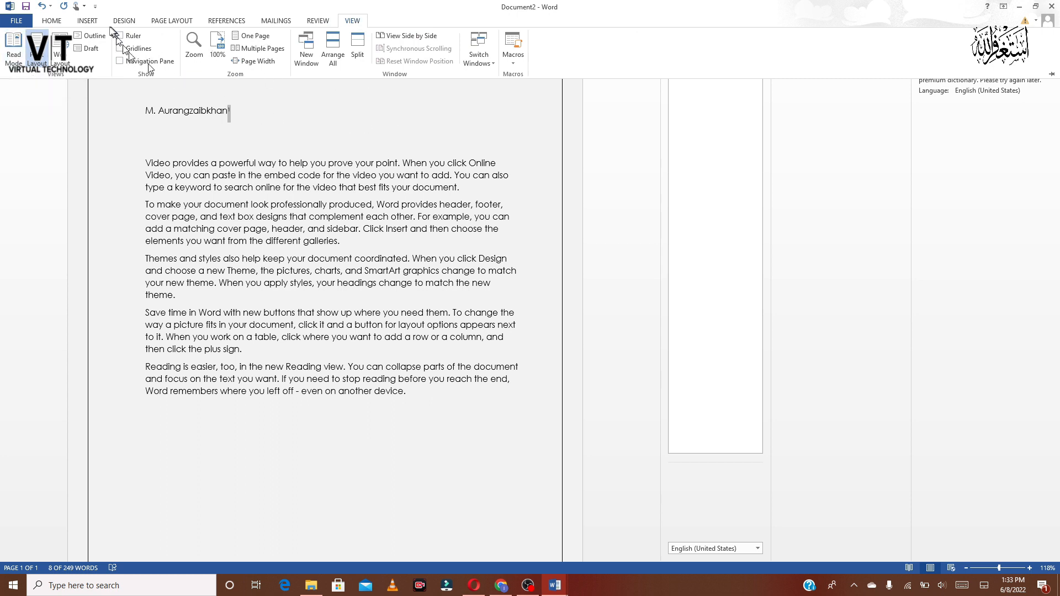
pyautogui.click(7, 52)
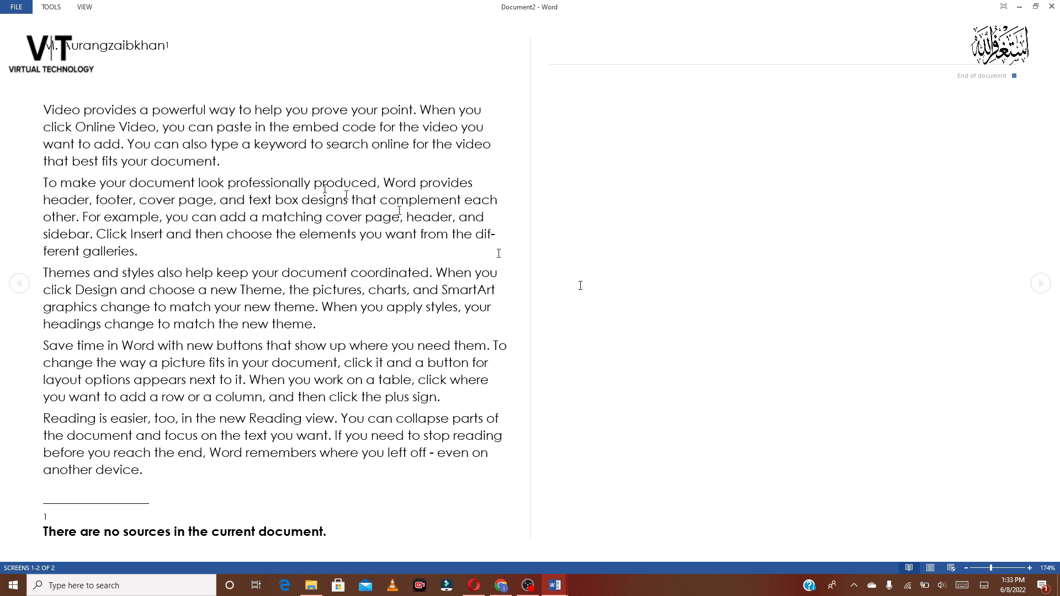
pyautogui.press('Escape')
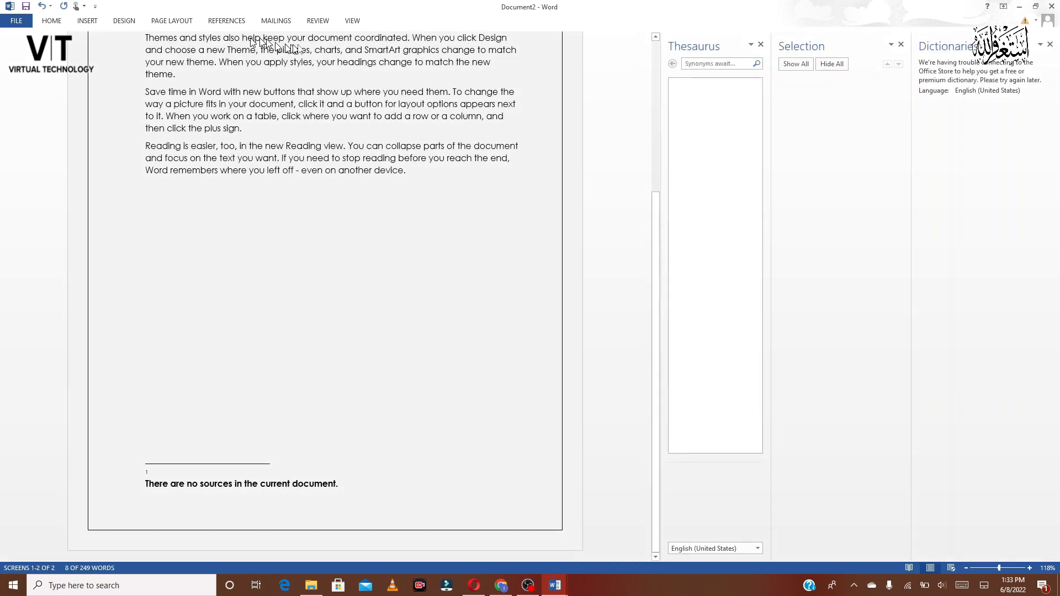
# - Switch the document to Outline view and look through its paragraphs
pyautogui.click(358, 24)
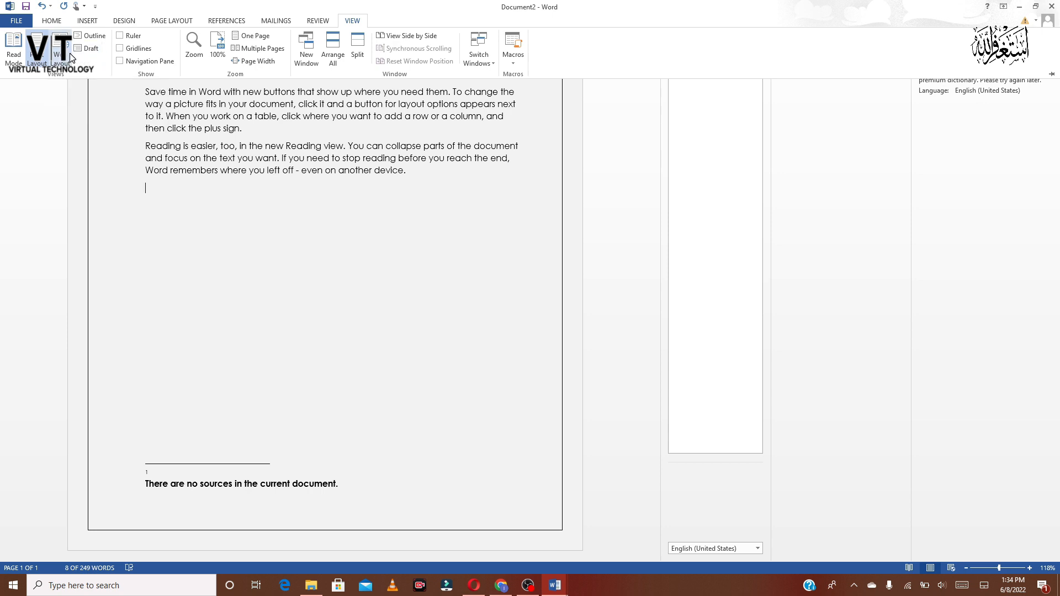
pyautogui.click(92, 36)
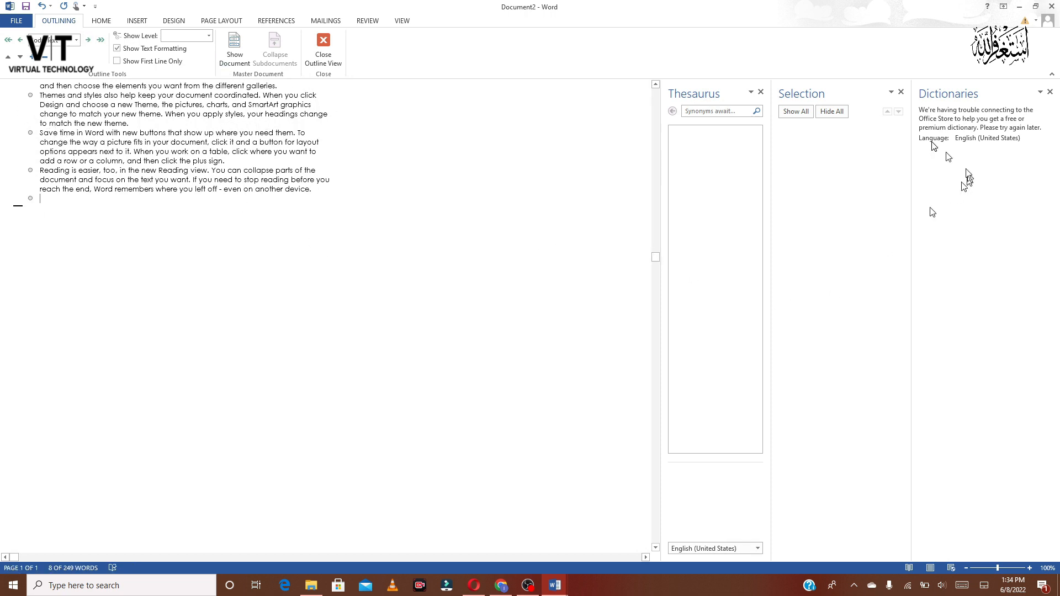
pyautogui.moveTo(656, 257); pyautogui.dragTo(644, 88)
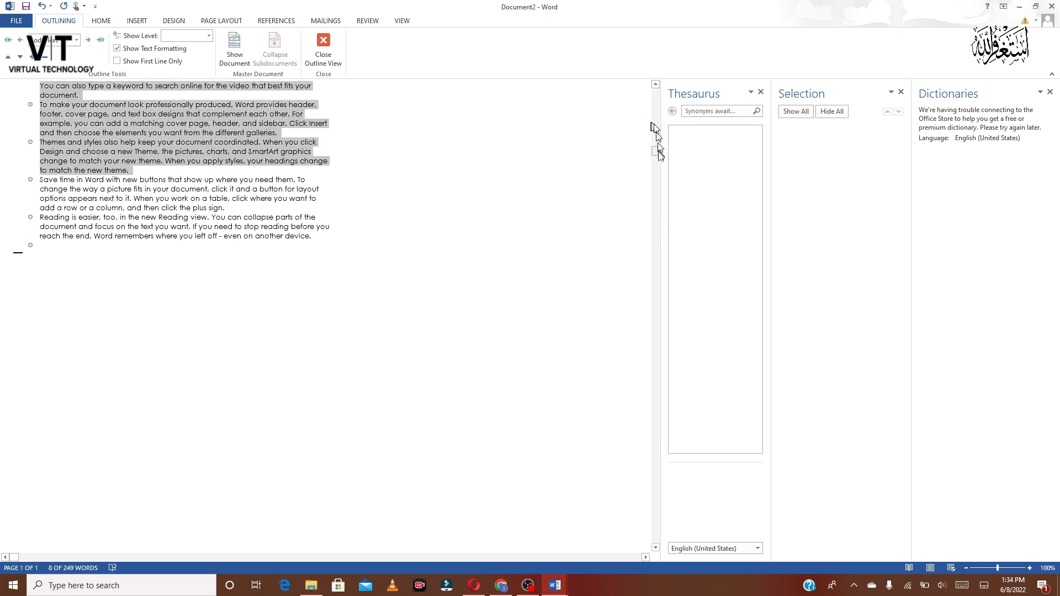
pyautogui.click(656, 157)
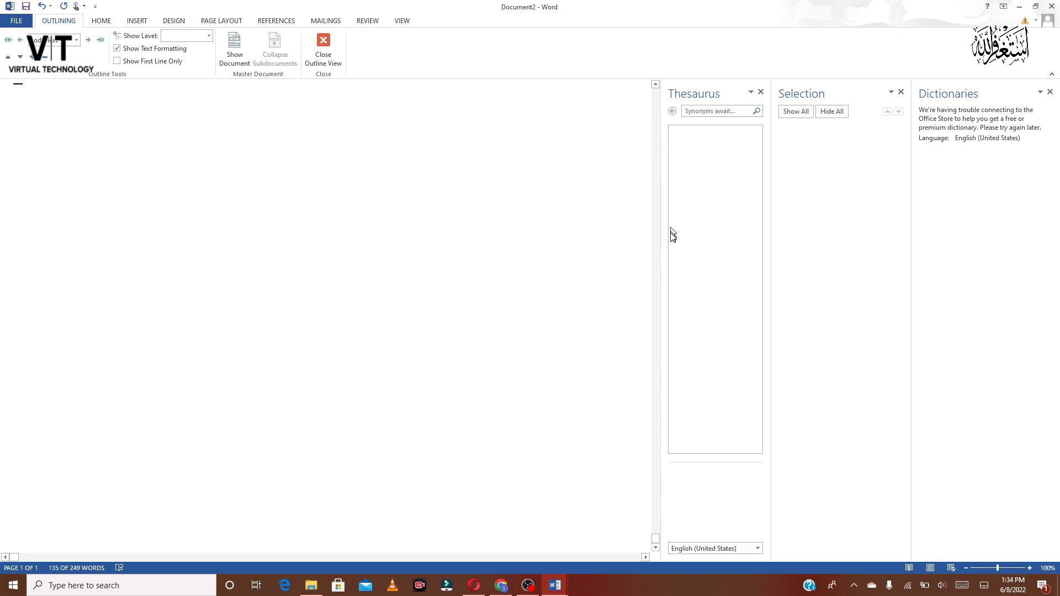
# - Show the gridlines and the Navigation Pane, leaving Outline view for the print layout page view
pyautogui.click(657, 130)
pyautogui.click(657, 129)
pyautogui.click(659, 134)
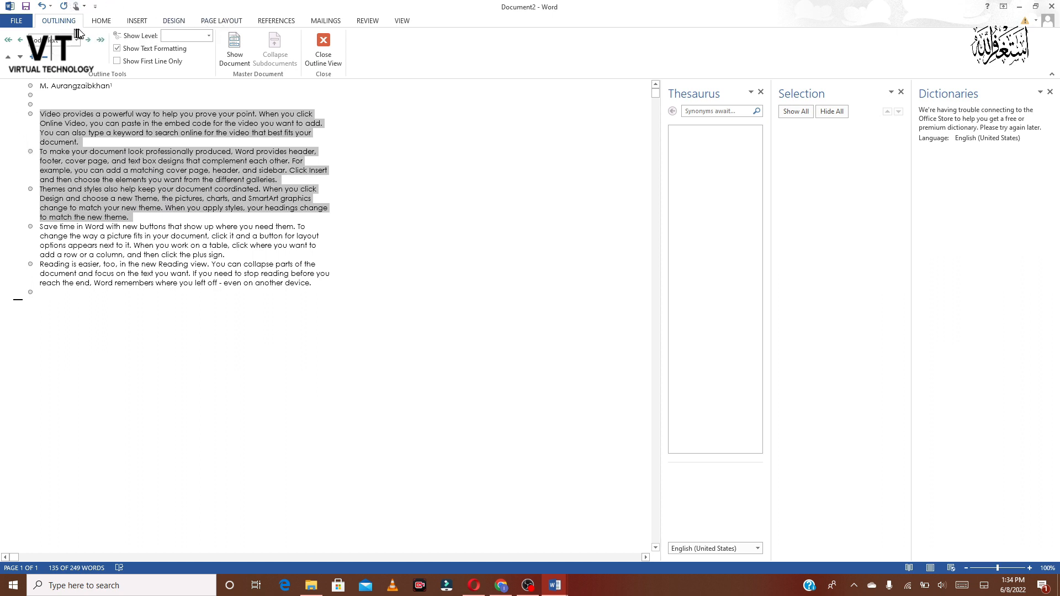
pyautogui.click(397, 22)
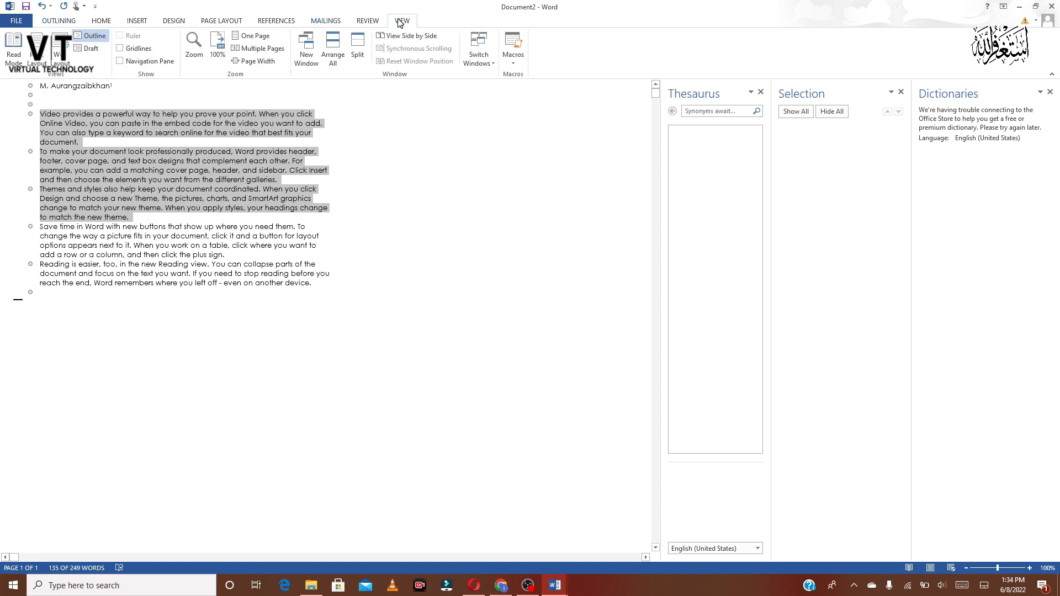
pyautogui.click(139, 52)
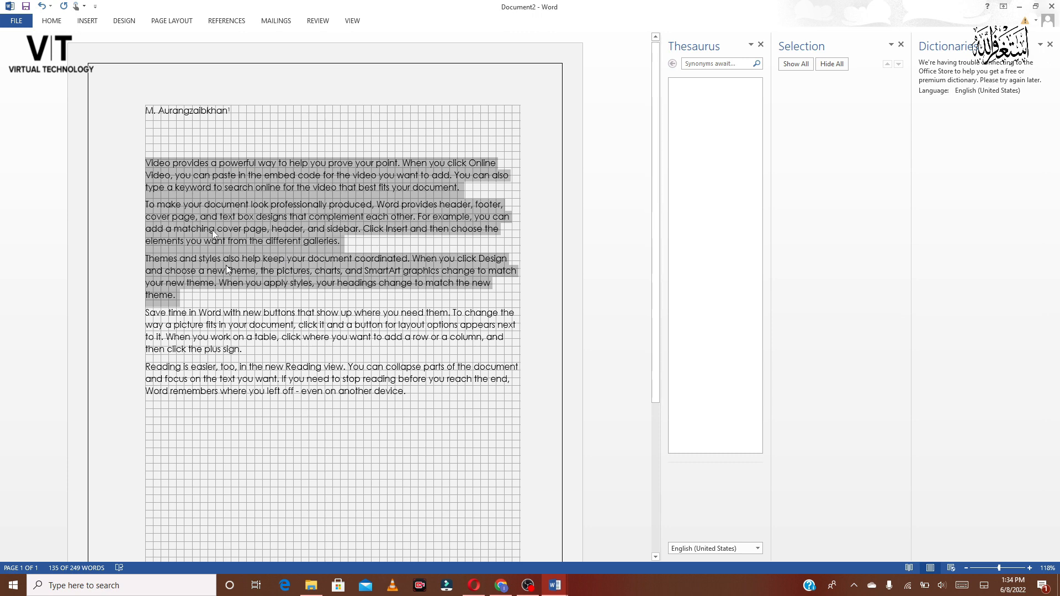
pyautogui.click(353, 21)
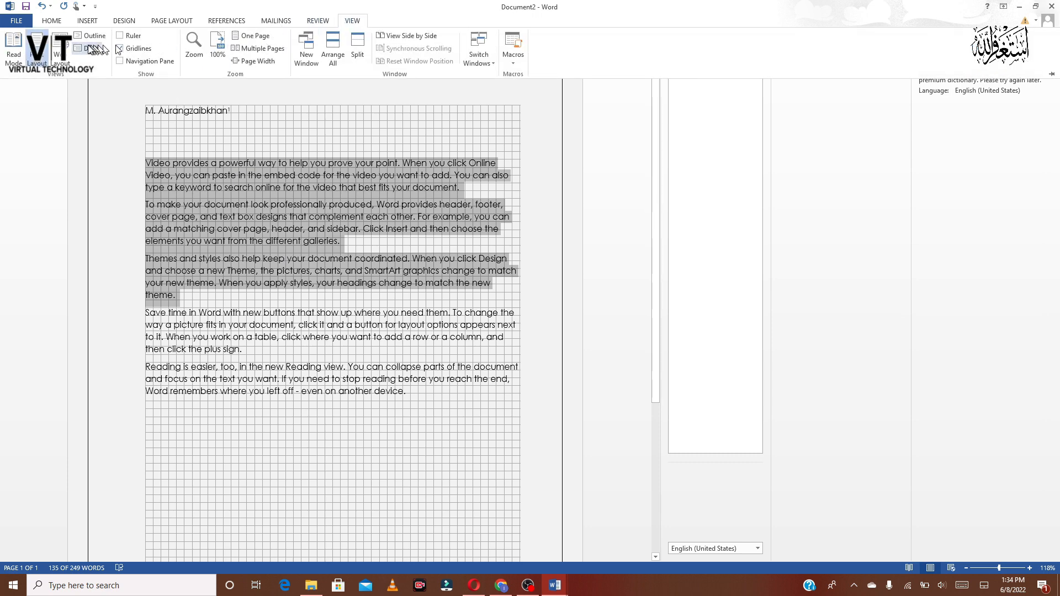
pyautogui.click(131, 61)
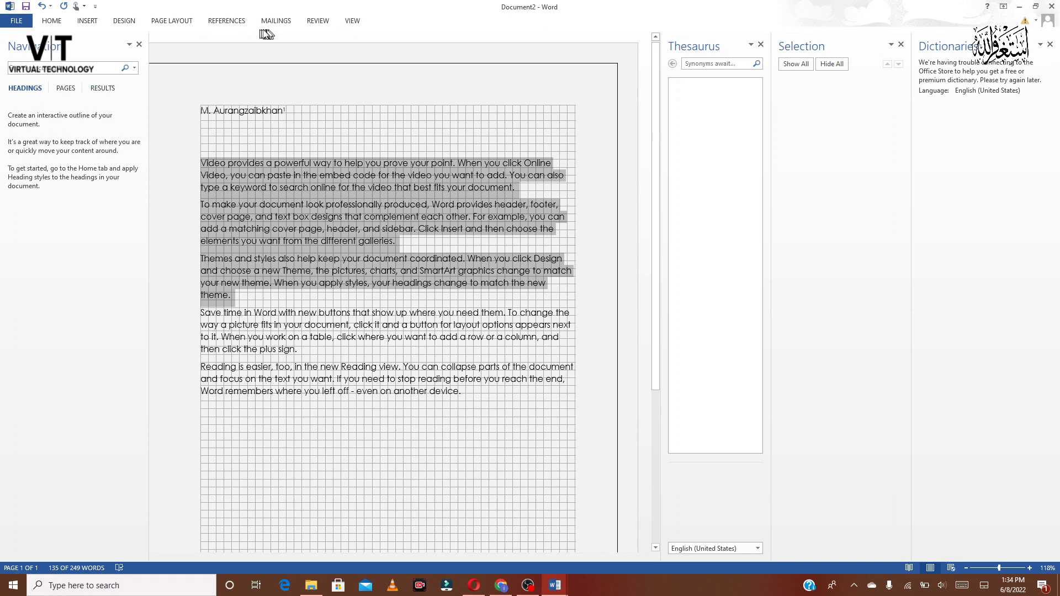
# - Set the document's zoom level to 200% using the Zoom dialog
pyautogui.click(352, 21)
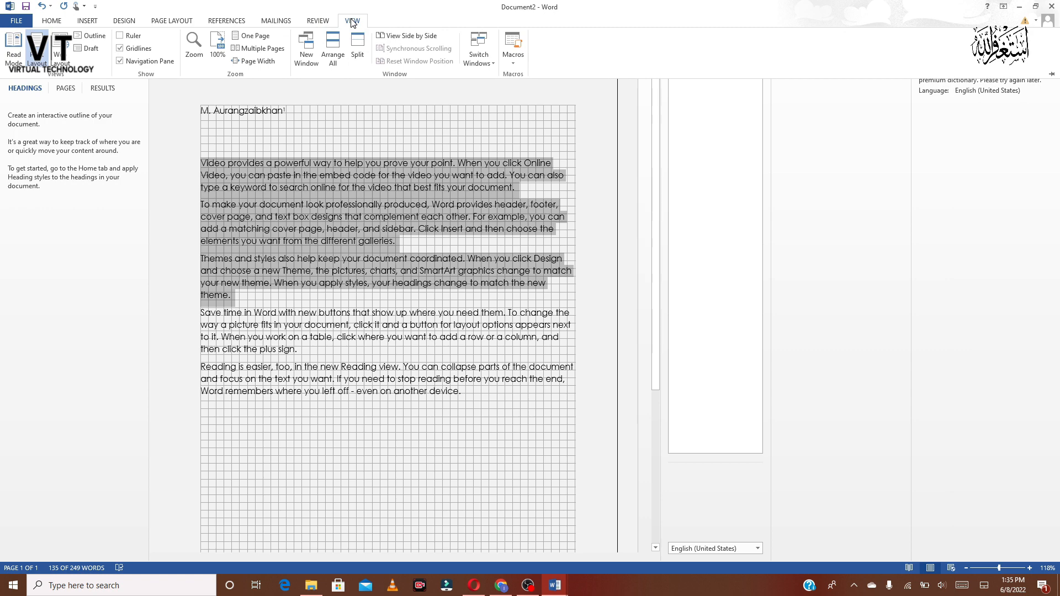
pyautogui.click(193, 47)
pyautogui.click(451, 232)
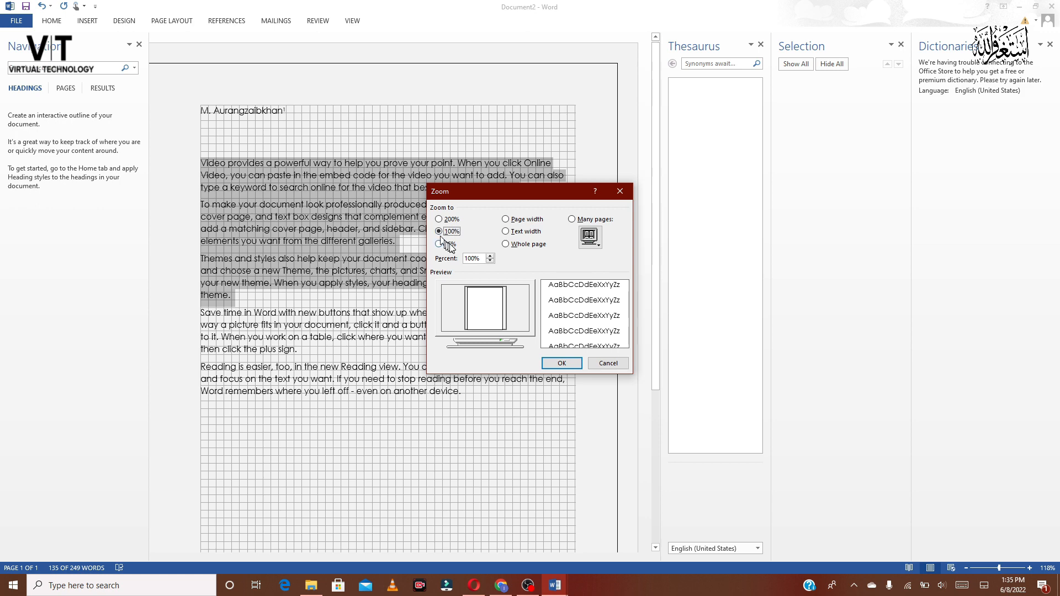
pyautogui.click(440, 219)
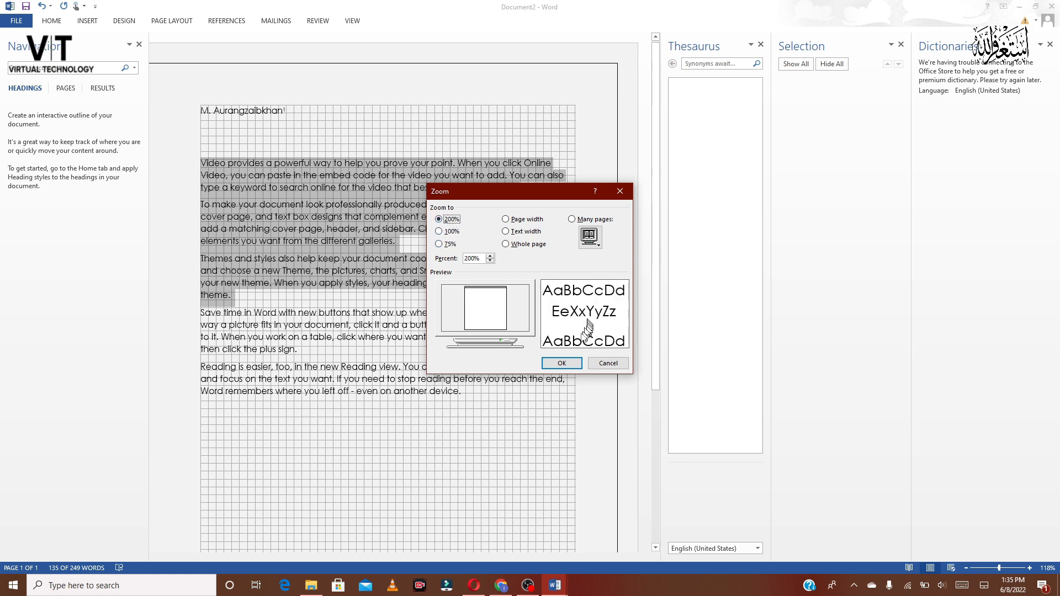
pyautogui.click(569, 362)
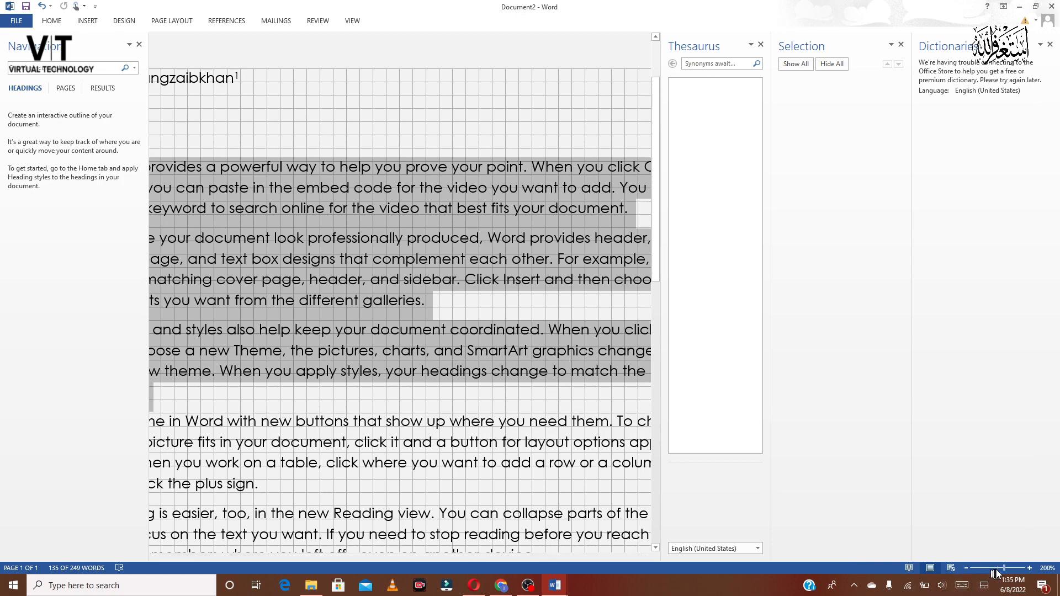
# - Reduce the document's zoom level to 98%
pyautogui.moveTo(1004, 568); pyautogui.dragTo(996, 568)
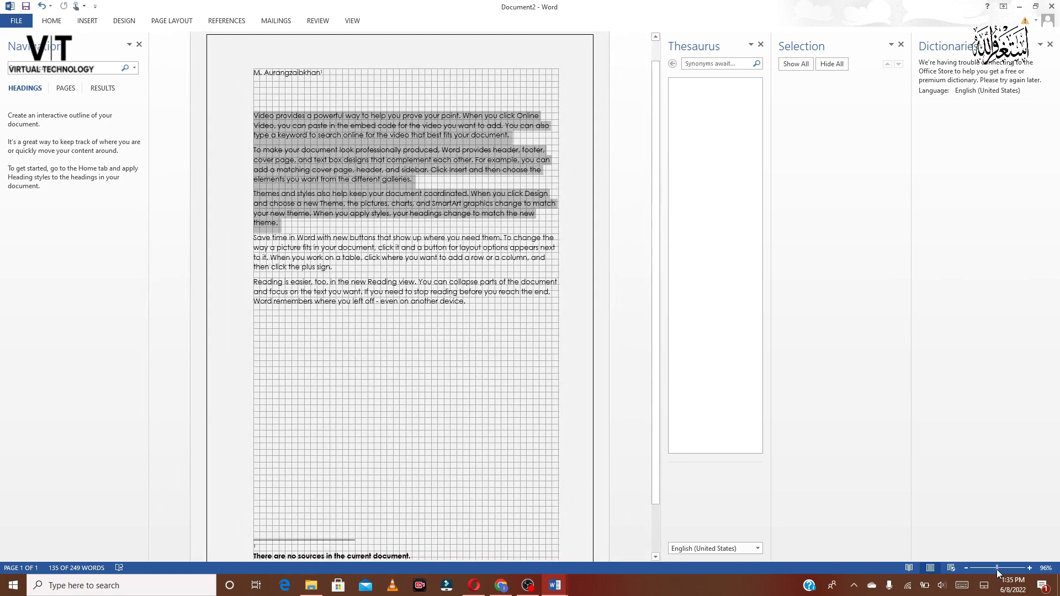
pyautogui.moveTo(996, 568); pyautogui.dragTo(998, 569)
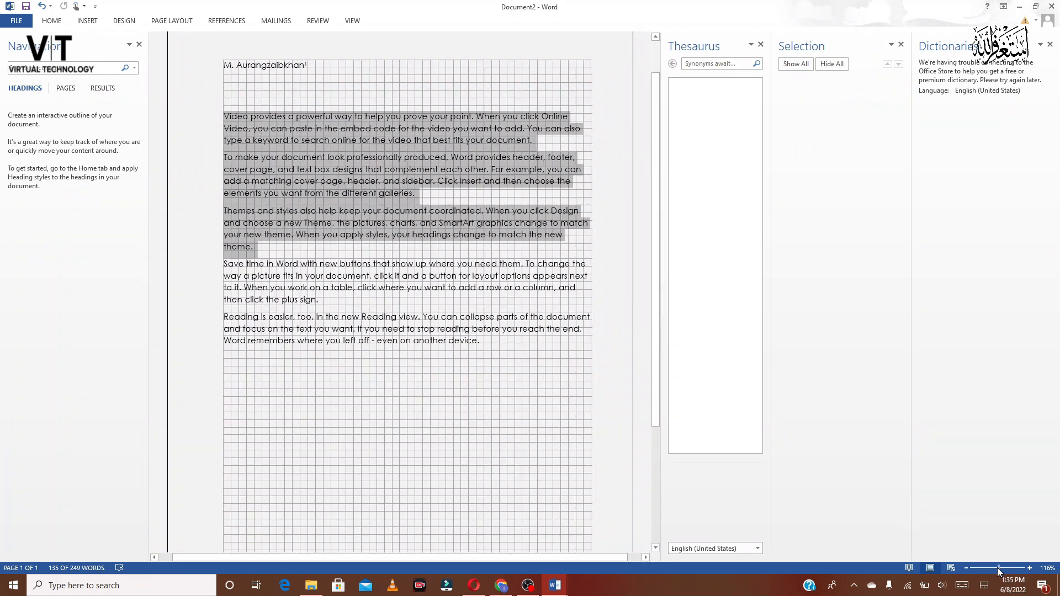
pyautogui.click(997, 567)
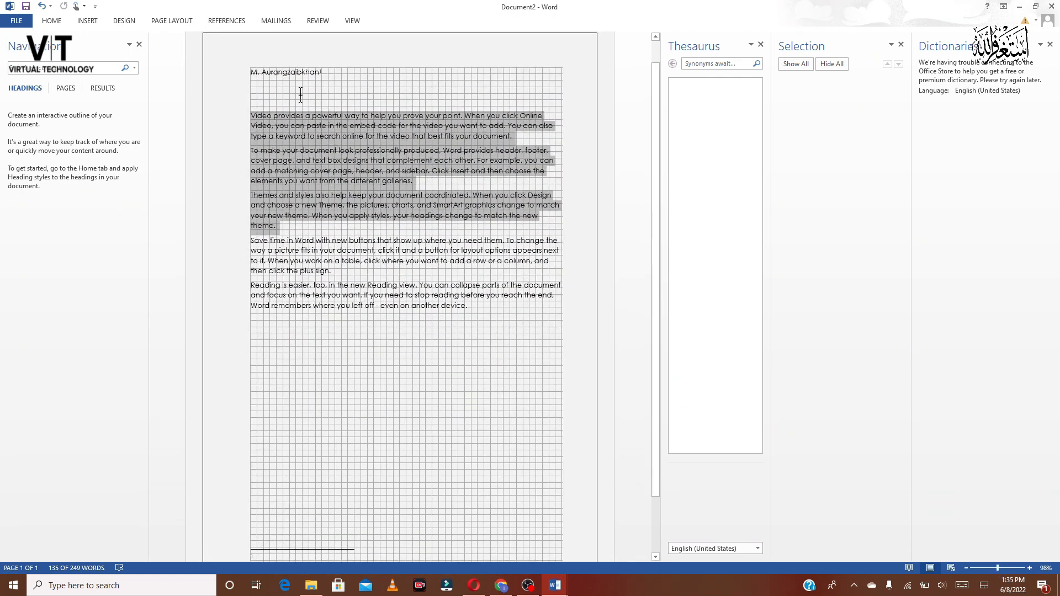
# - Look over the window arrangement tools and the macro options, and return to the basic formatting tools
pyautogui.click(352, 20)
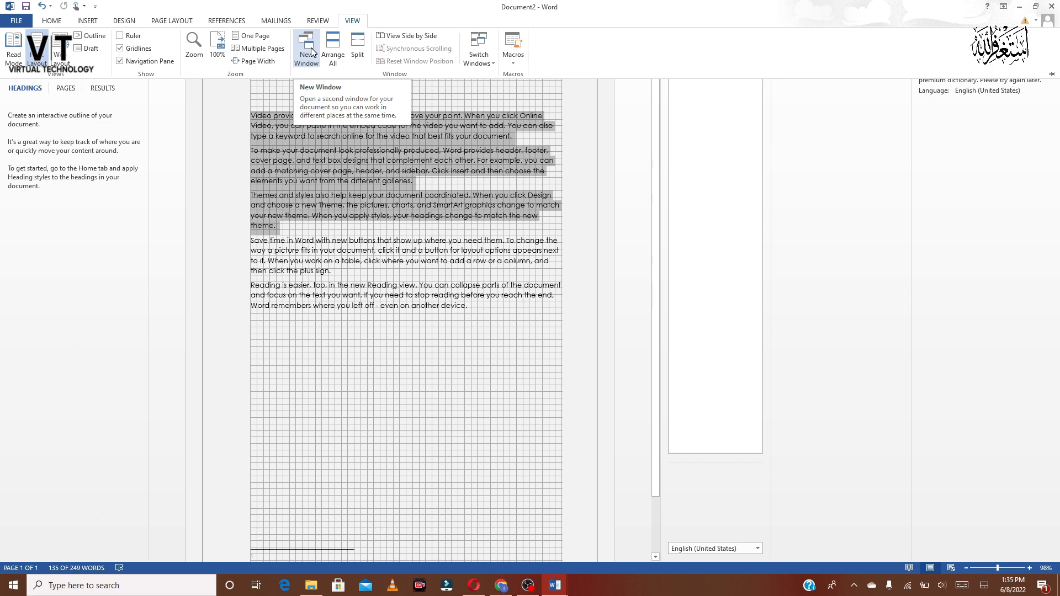
pyautogui.click(518, 63)
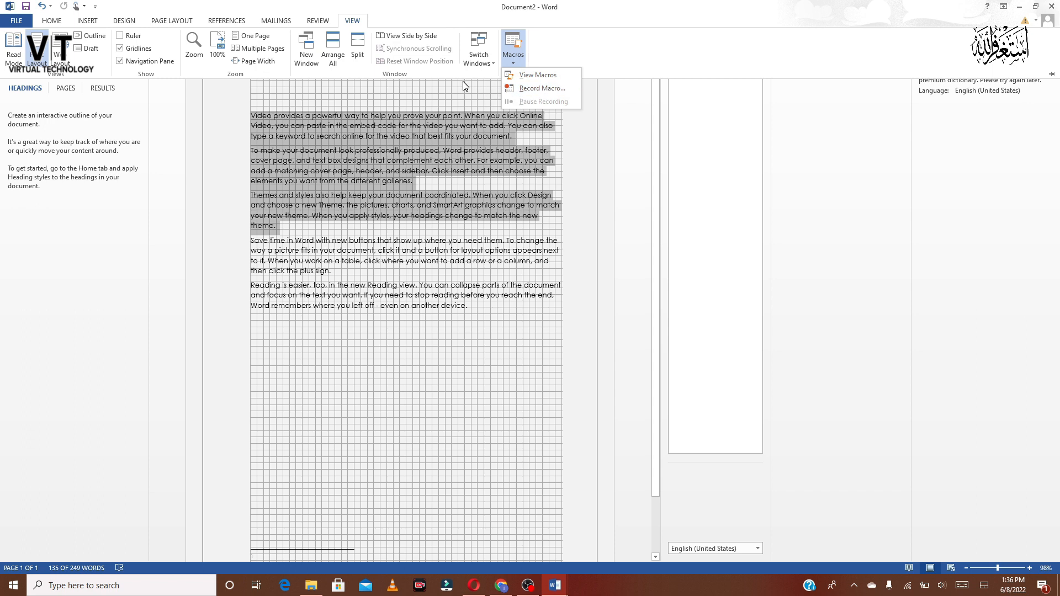
pyautogui.click(39, 23)
pyautogui.click(39, 23)
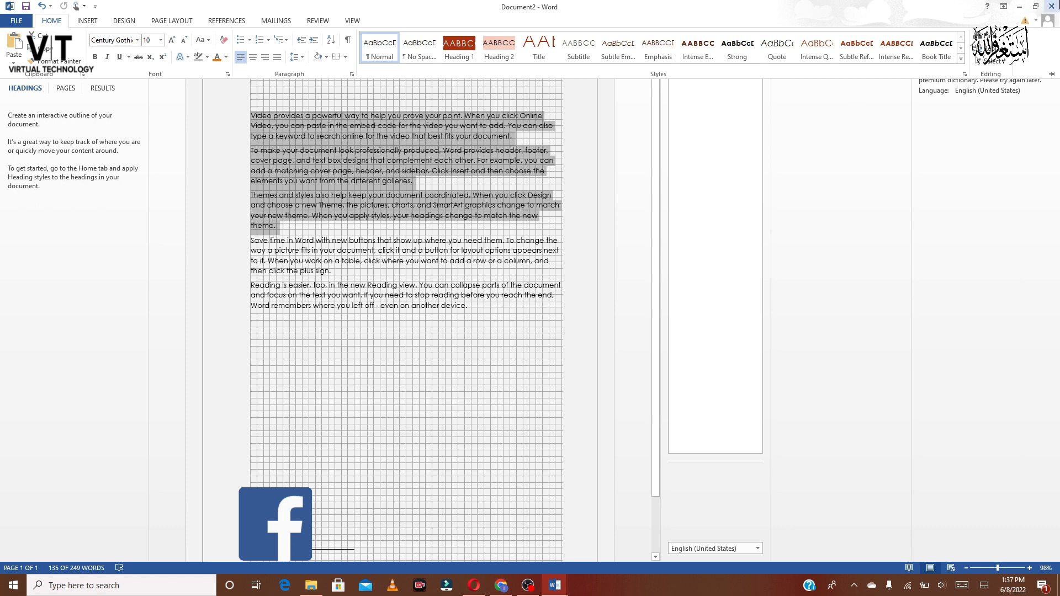
# - Start closing the sample document
pyautogui.click(1058, 2)
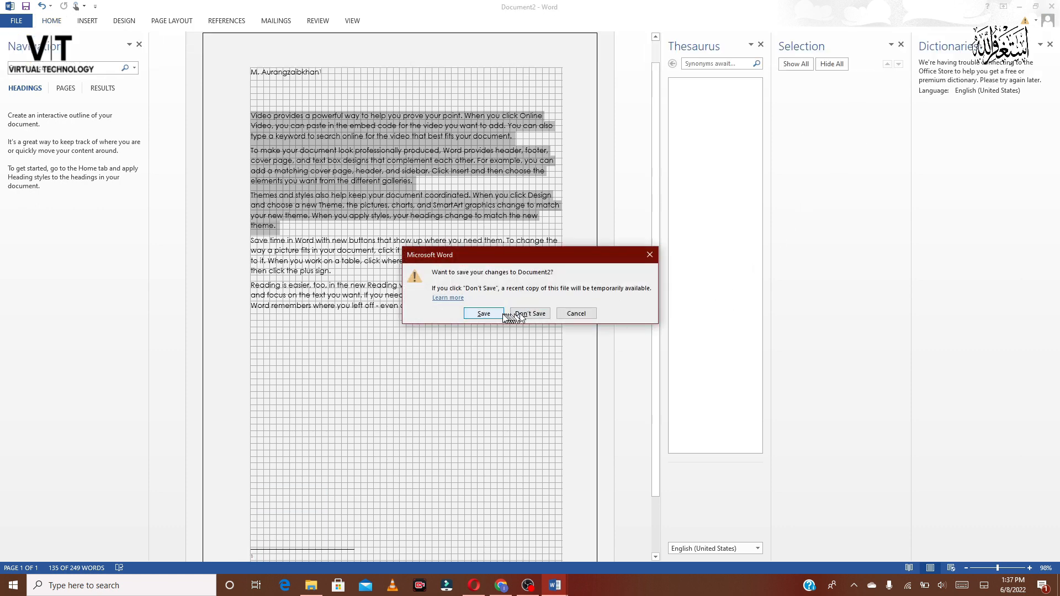